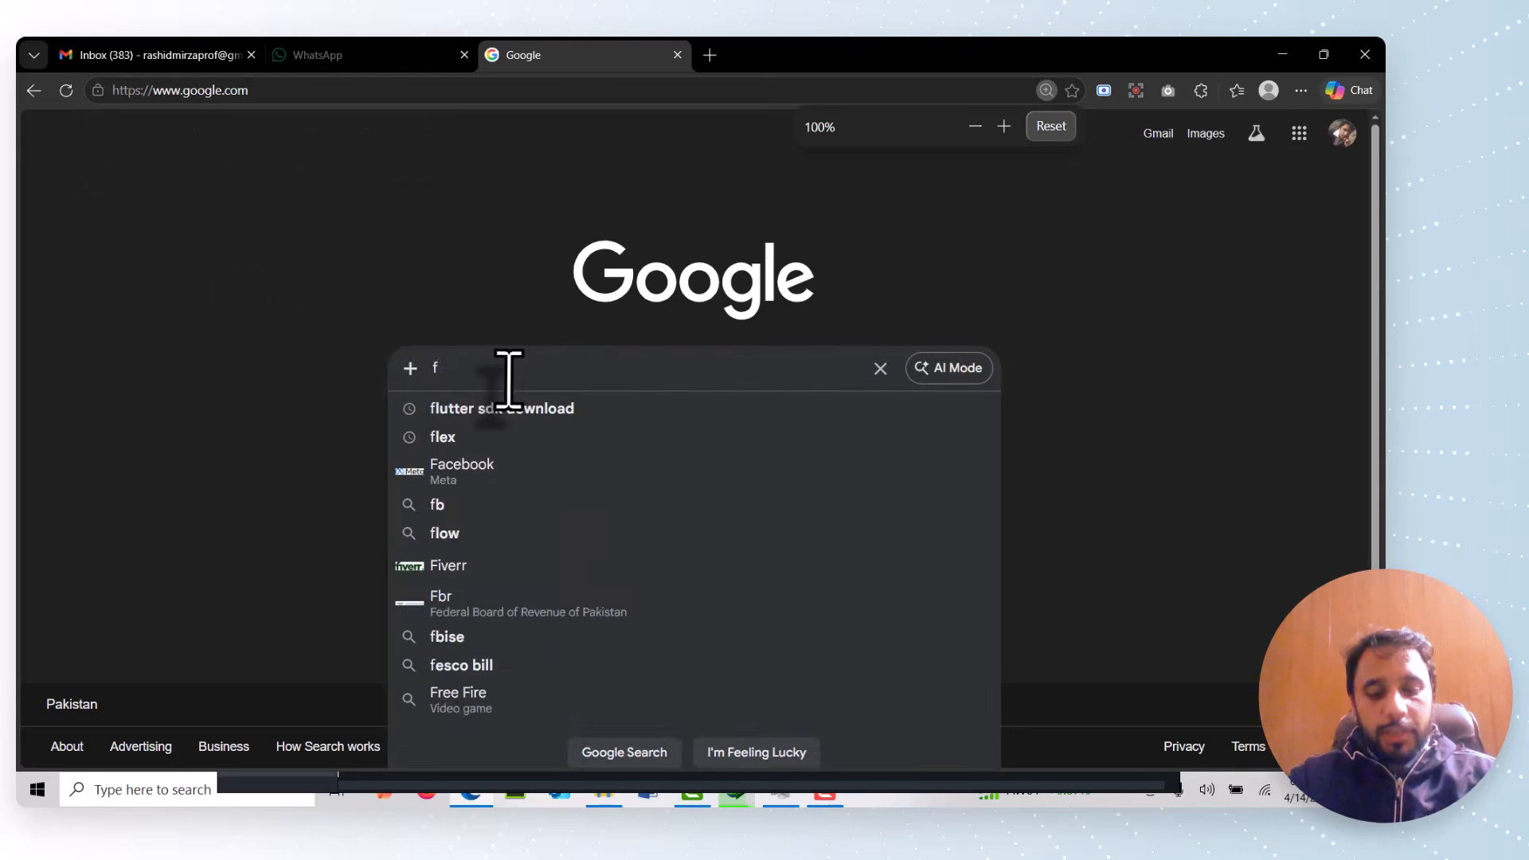
Search Google for "flutter sdk download" using the matching suggestion
{"action": "type", "text": "lutter sdk"}
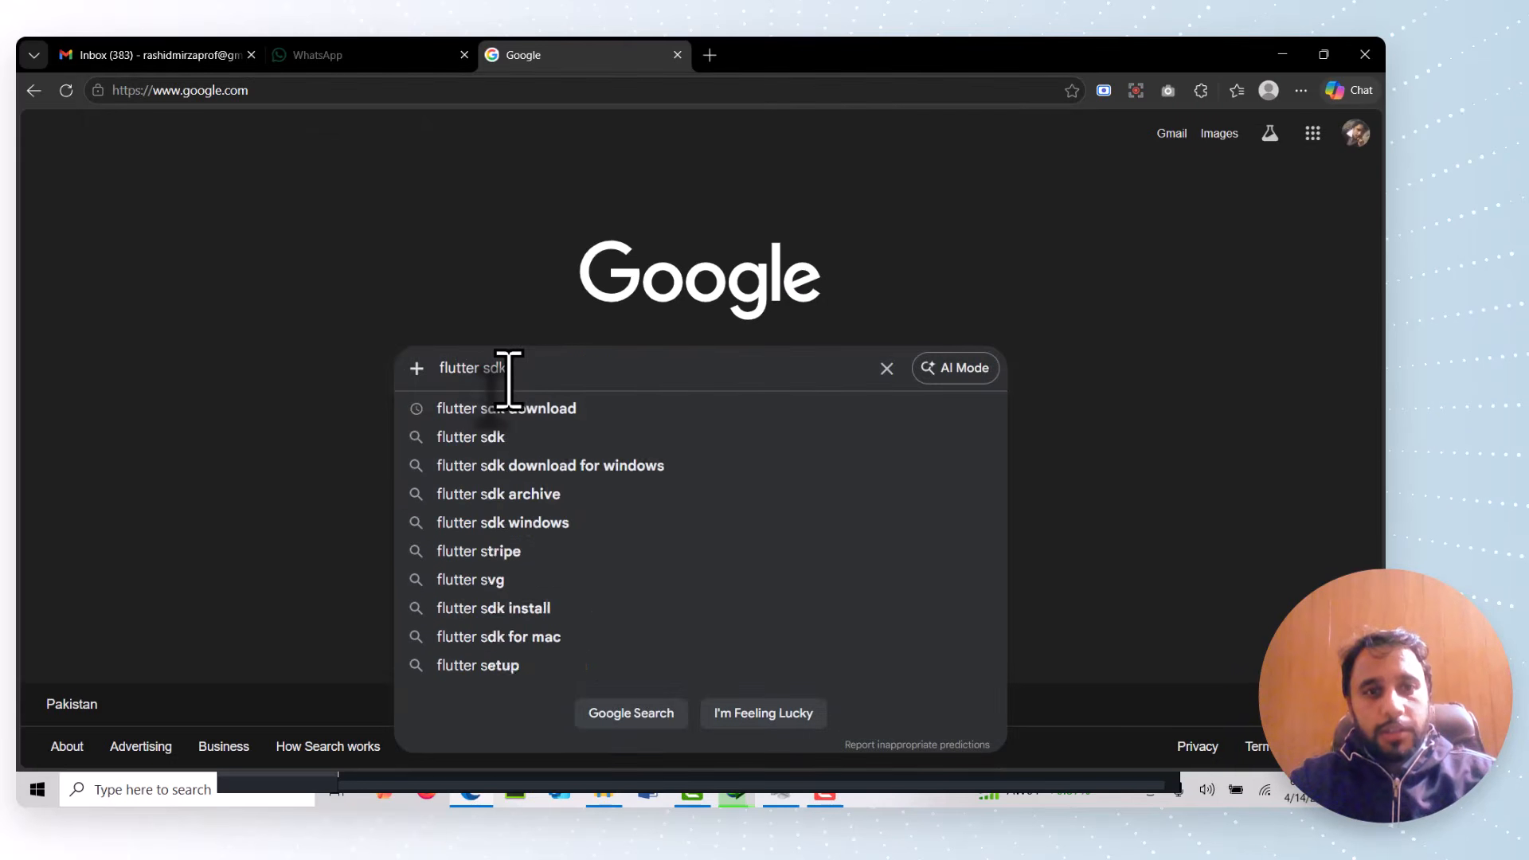
{"action": "key", "text": "Down"}
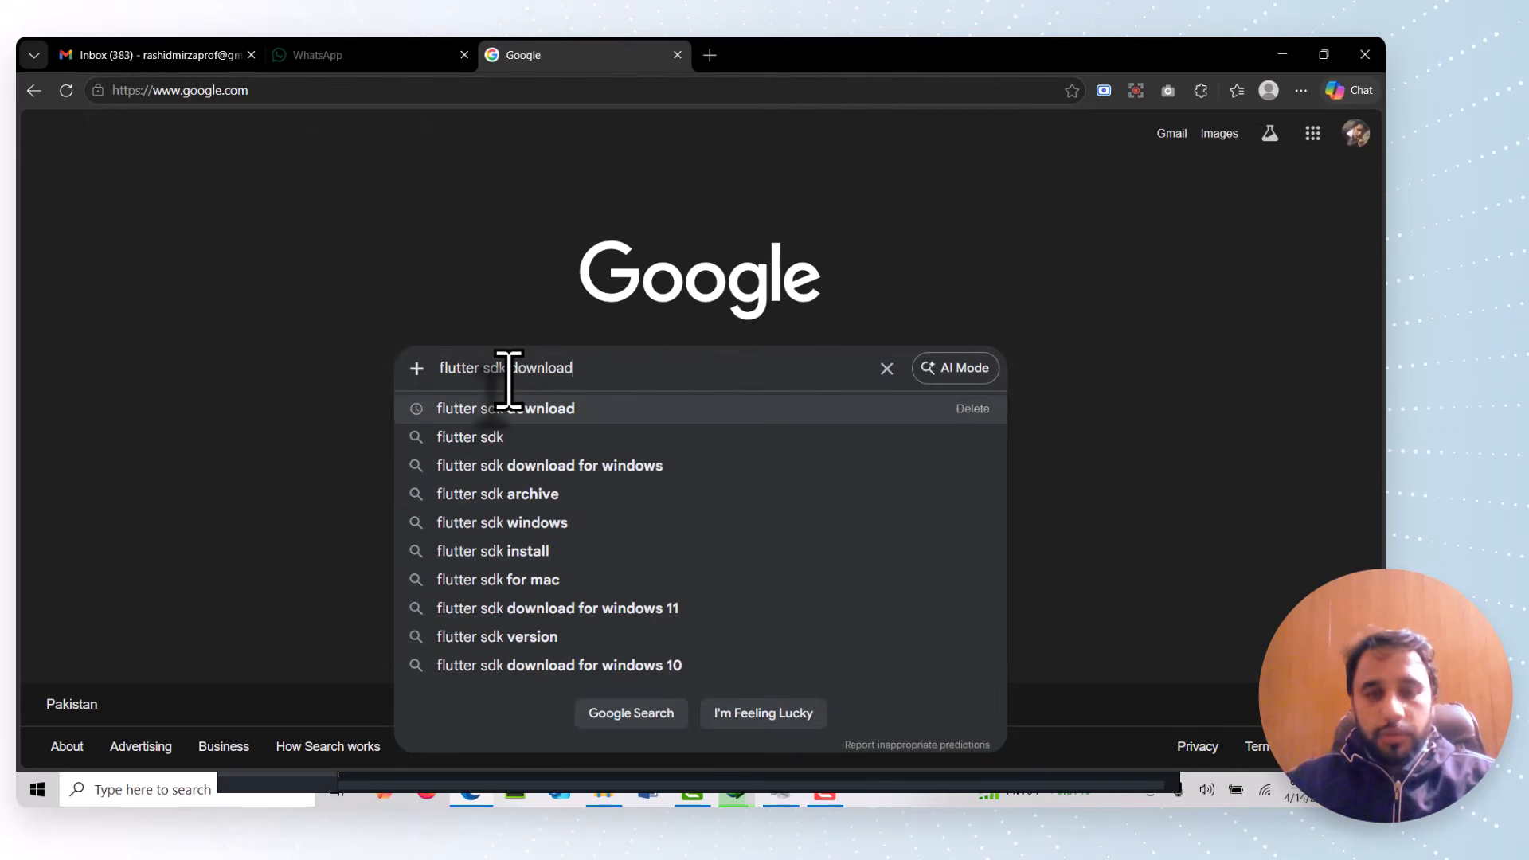
{"action": "key", "text": "Return"}
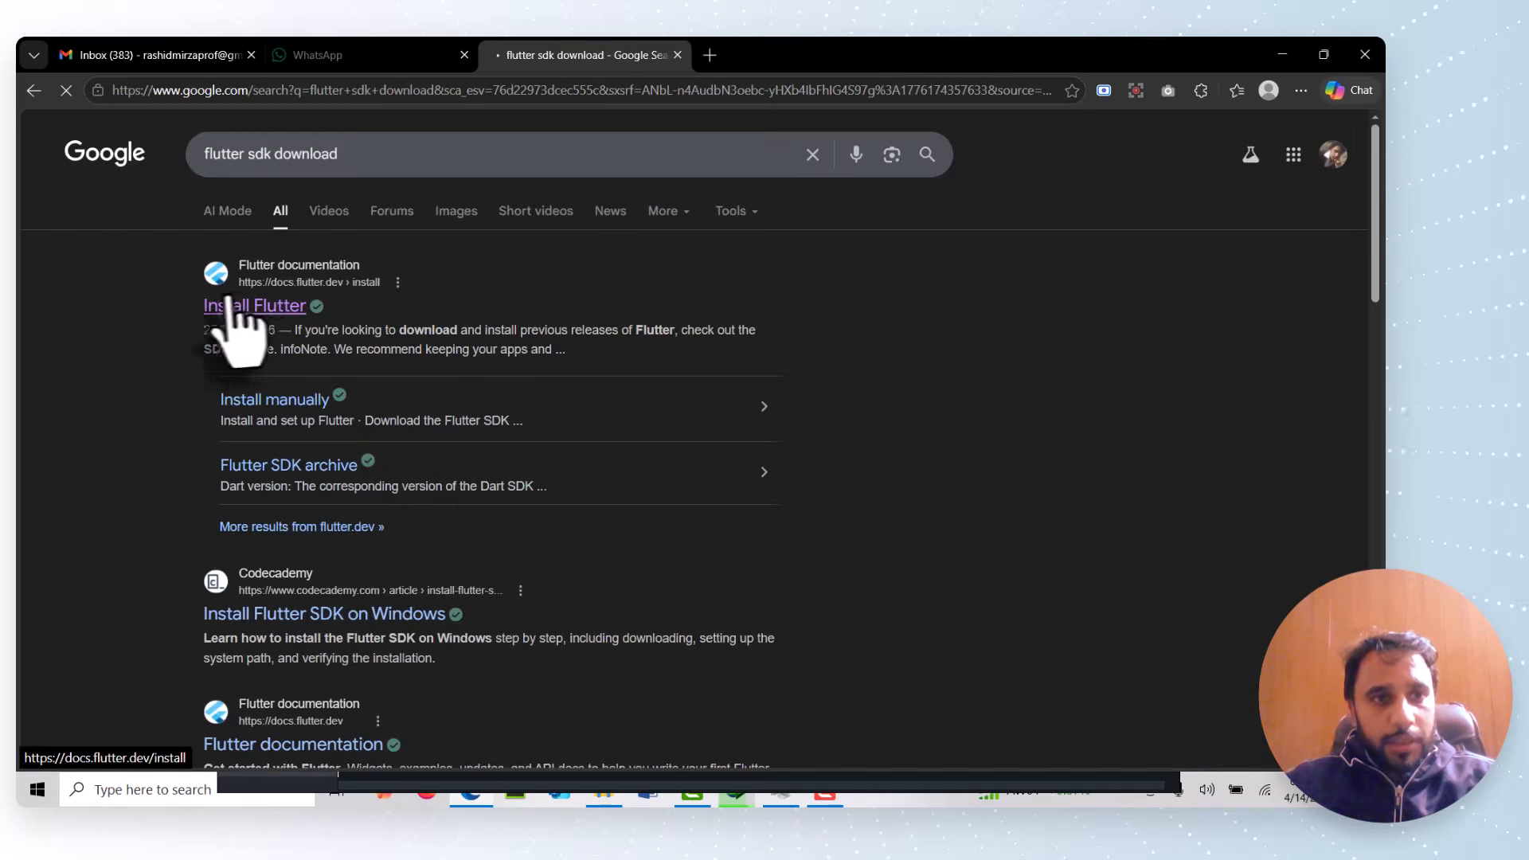
Open the "Install Flutter" result from docs.flutter.dev
{"action": "scroll", "coordinate": [334, 393], "scroll_direction": "up", "scroll_amount": 7, "text": "ctrl"}
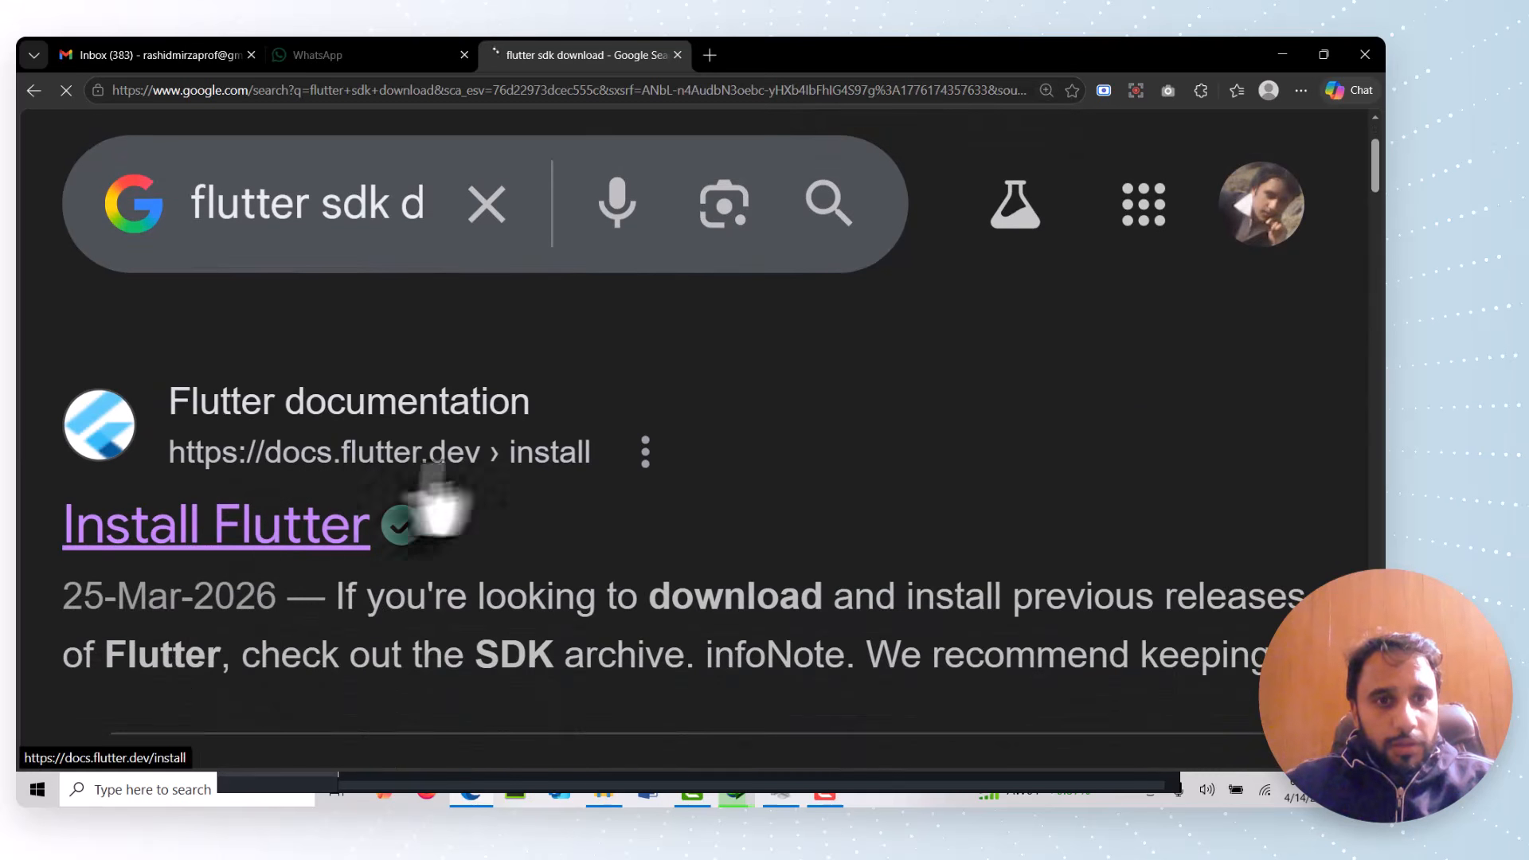
{"action": "scroll", "coordinate": [460, 466], "scroll_direction": "down", "scroll_amount": 5, "text": "ctrl"}
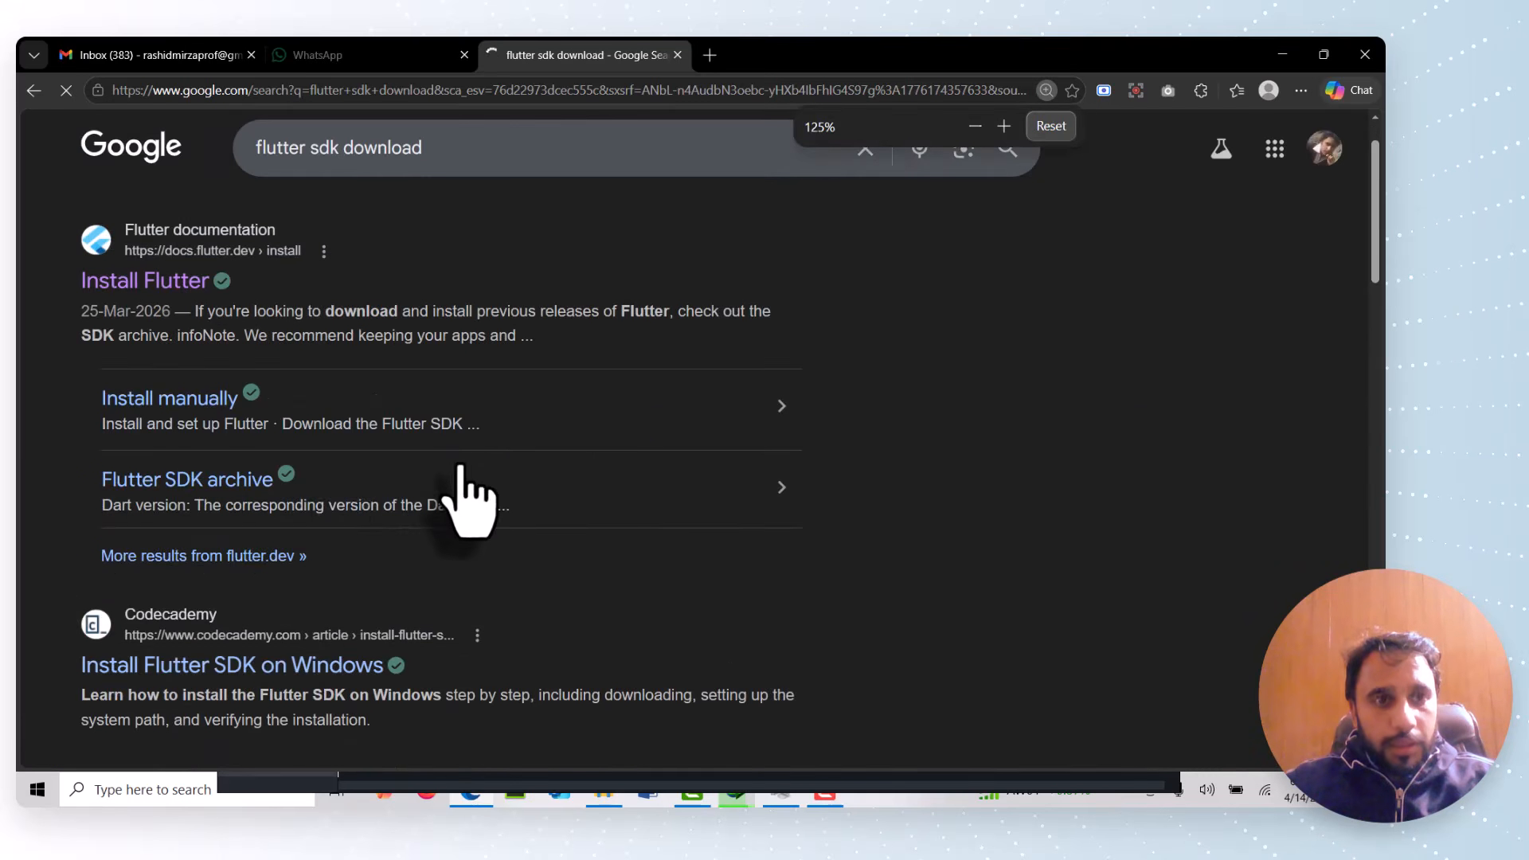
{"action": "scroll", "coordinate": [334, 495], "scroll_direction": "down", "scroll_amount": 1, "text": "ctrl"}
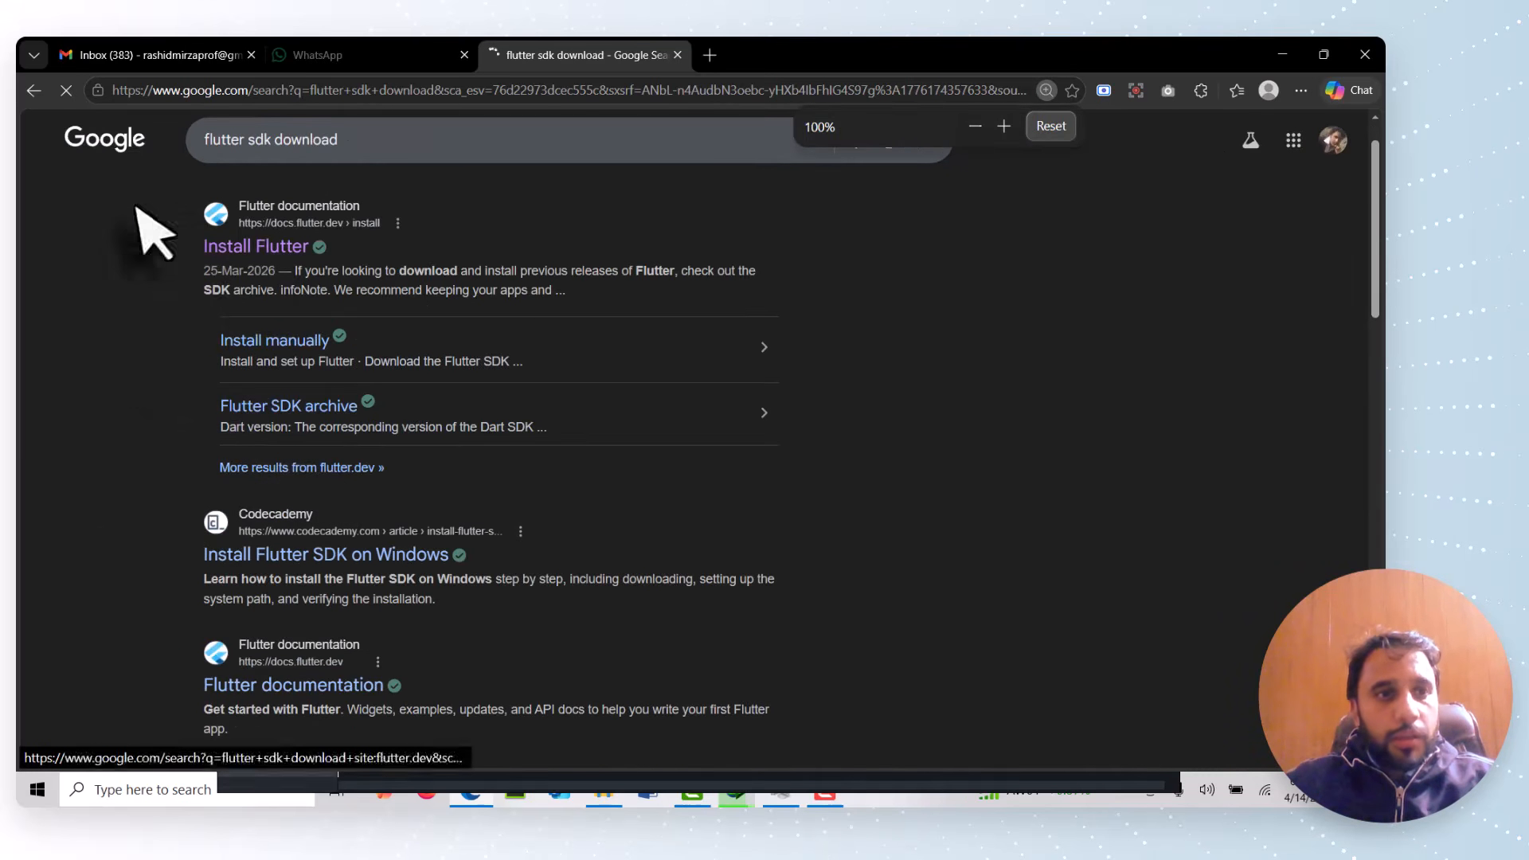
{"action": "left_click", "coordinate": [268, 253]}
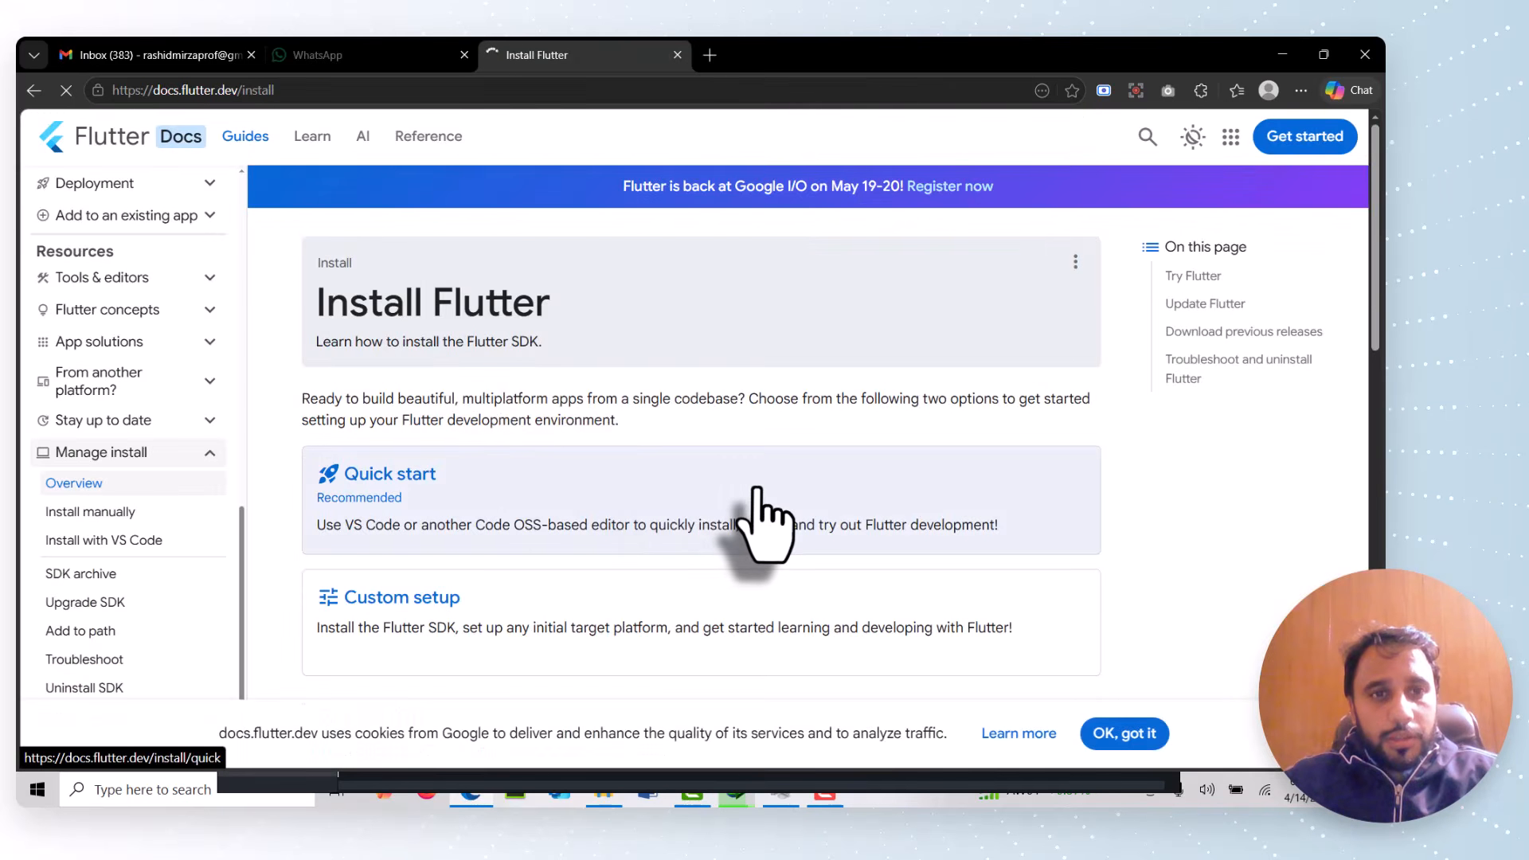
Open the Custom setup installation option on the Install Flutter page
{"action": "scroll", "coordinate": [756, 510], "scroll_direction": "down", "scroll_amount": 3}
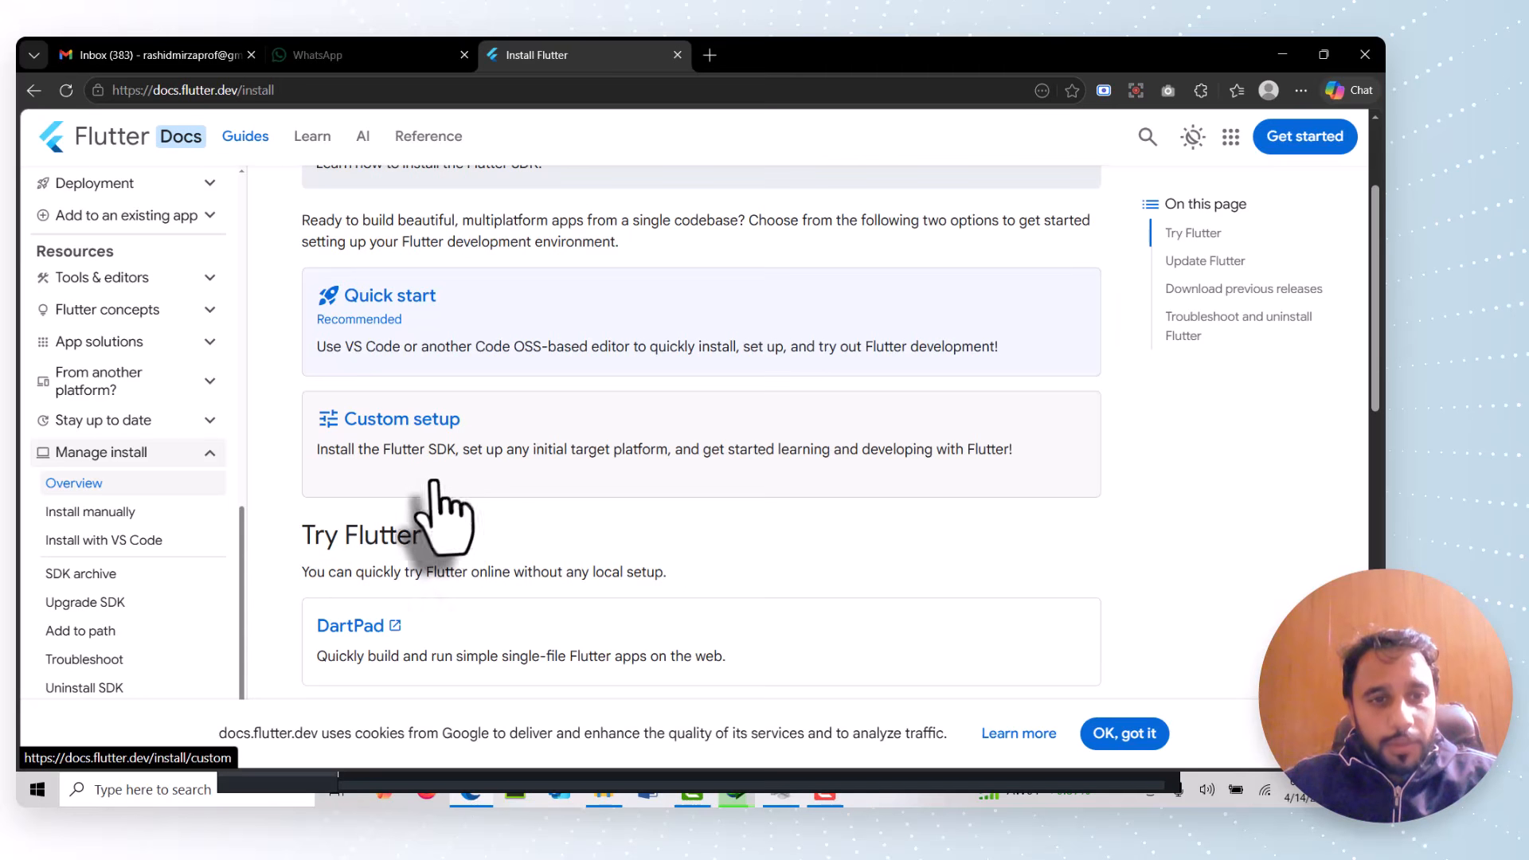
{"action": "left_click", "coordinate": [490, 446]}
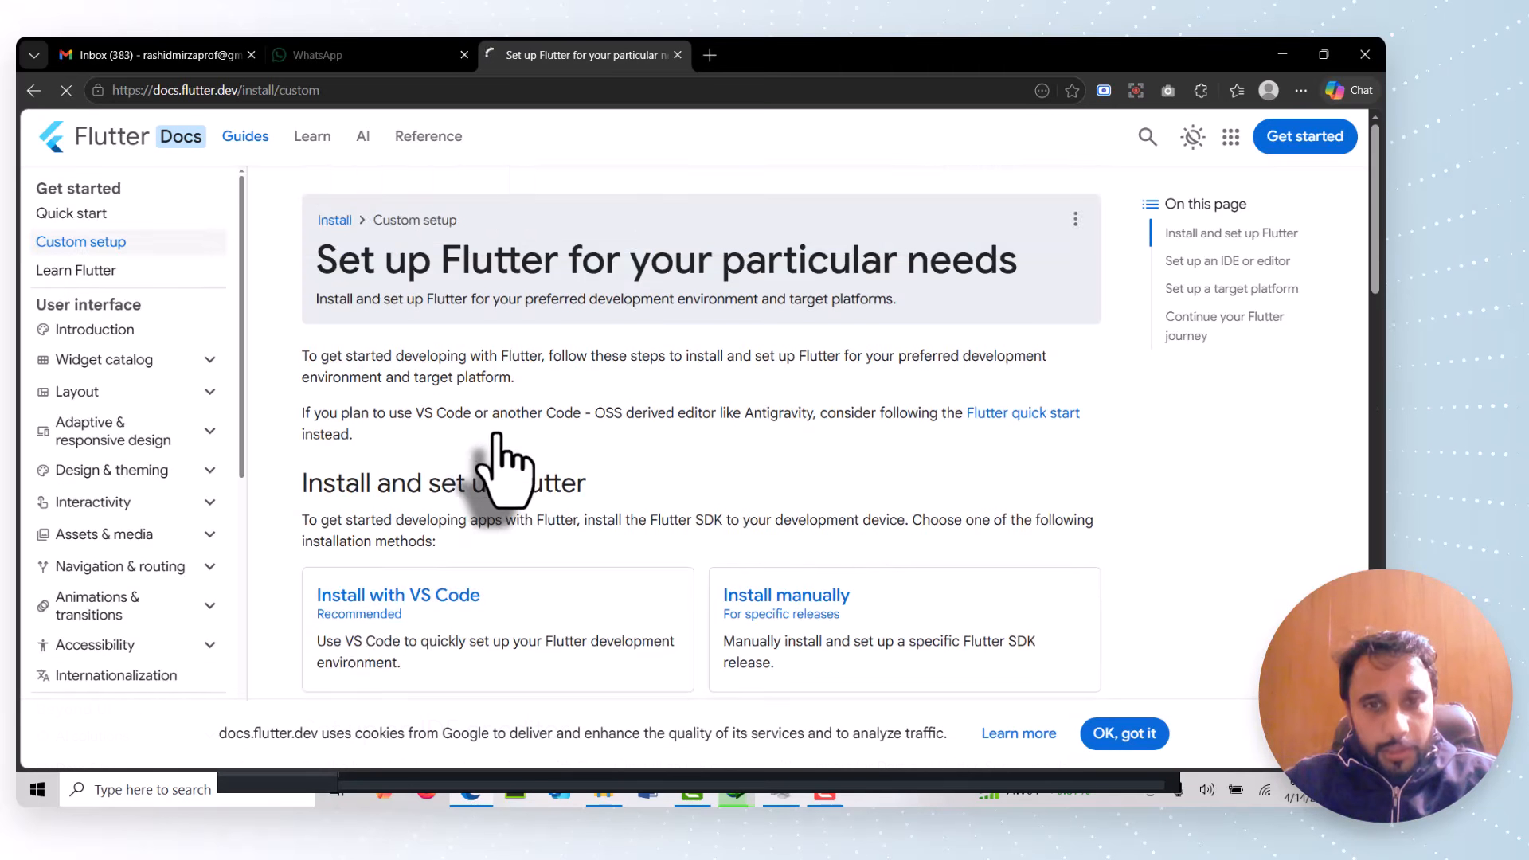
Open the Install manually guide under Install and set up Flutter
{"action": "scroll", "coordinate": [496, 436], "scroll_direction": "down", "scroll_amount": 1}
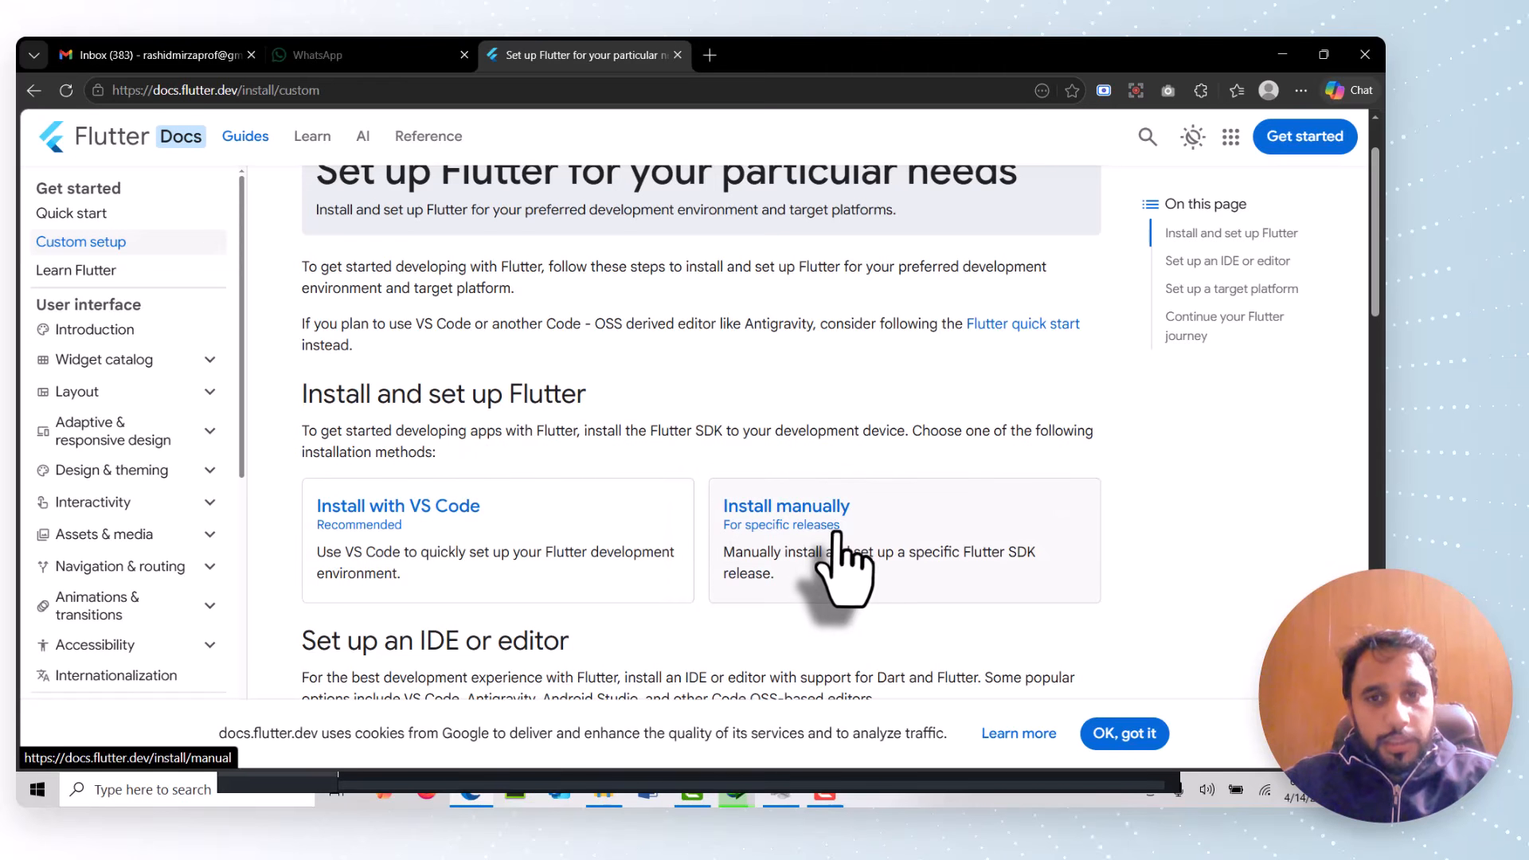
{"action": "scroll", "coordinate": [836, 532], "scroll_direction": "up", "scroll_amount": 1}
{"action": "scroll", "coordinate": [844, 477], "scroll_direction": "down", "scroll_amount": 2}
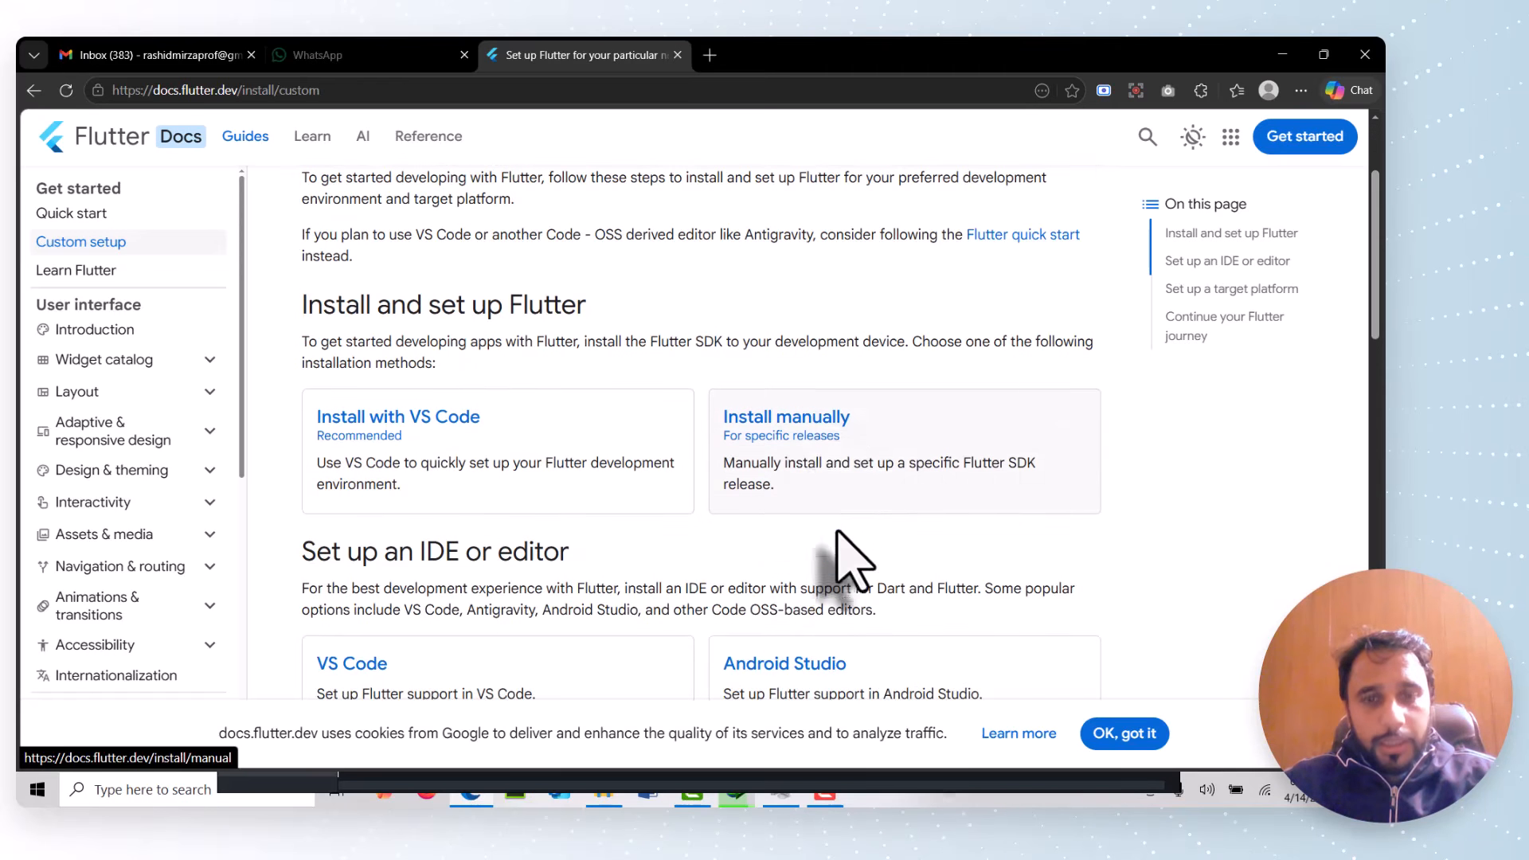
{"action": "left_click", "coordinate": [840, 470]}
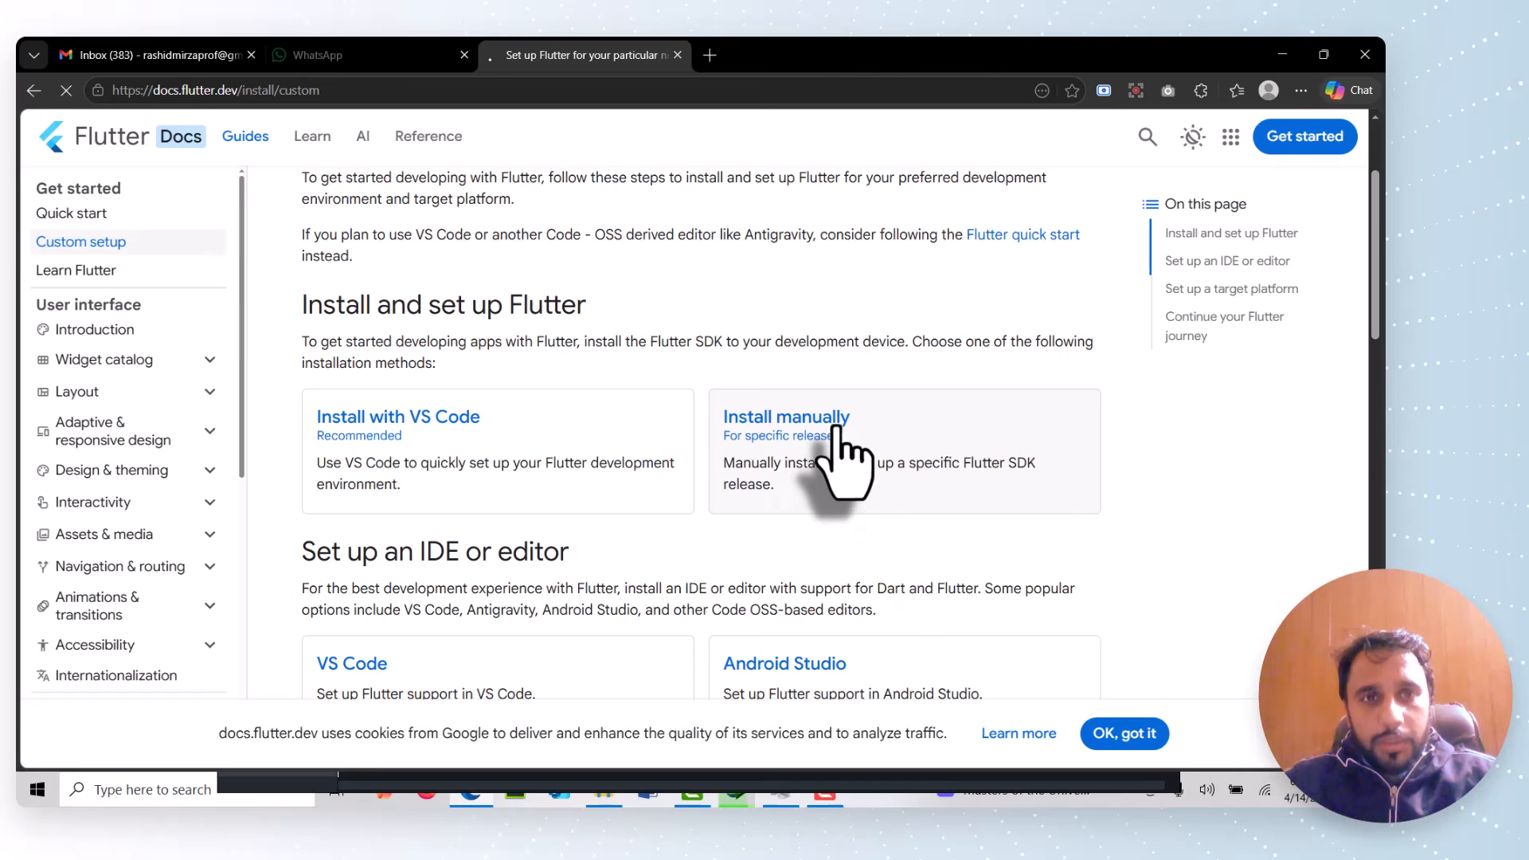
Choose Windows as the development platform and review the Download the Flutter SDK bundle instructions for flutter_windows_3.41.6-stable.zip
{"action": "scroll", "coordinate": [836, 443], "scroll_direction": "down", "scroll_amount": 2}
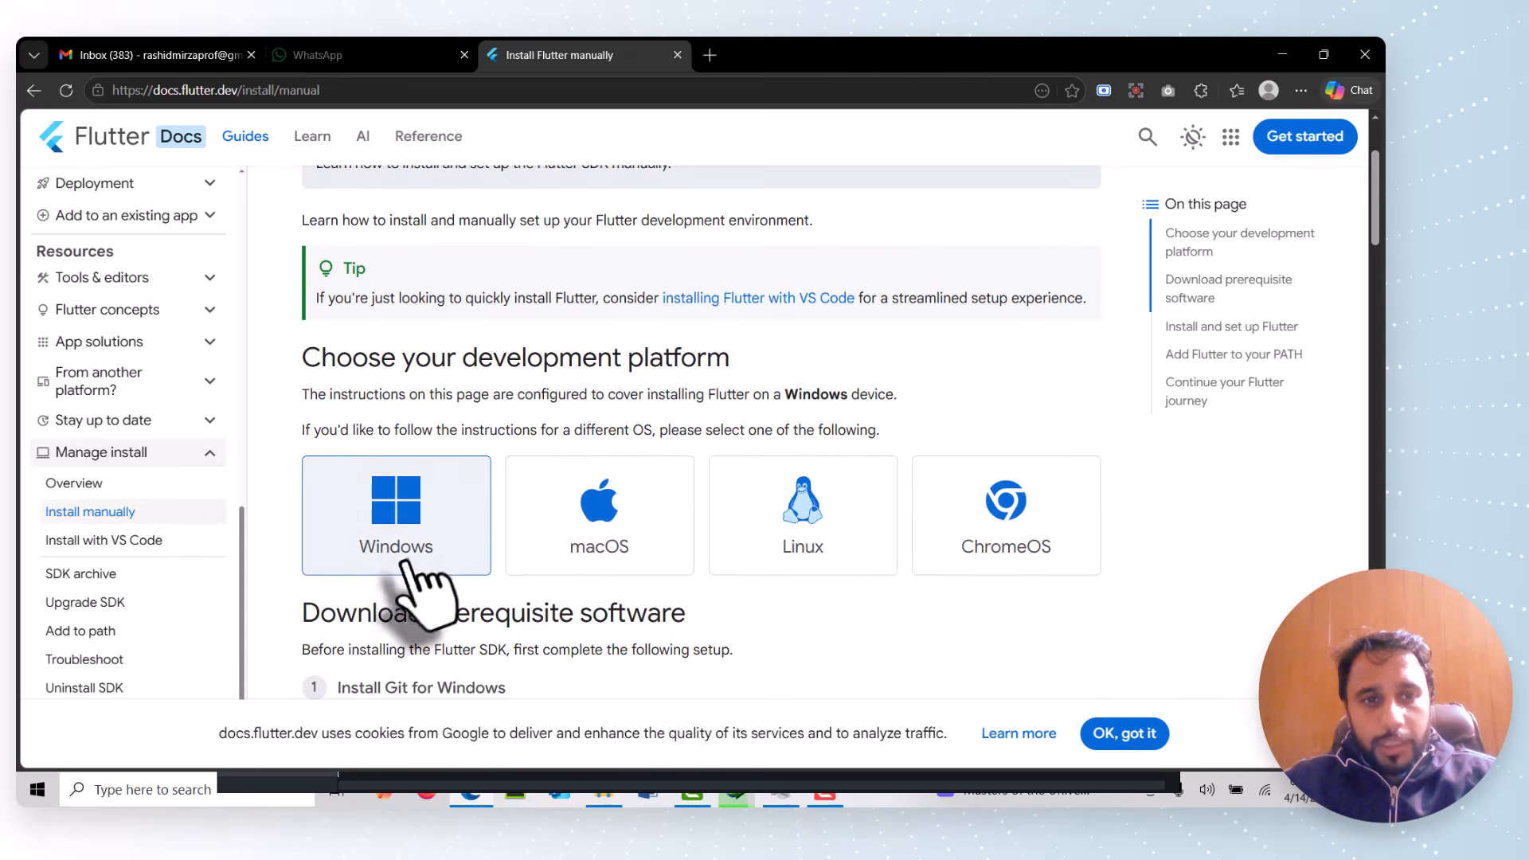
{"action": "left_click", "coordinate": [412, 523]}
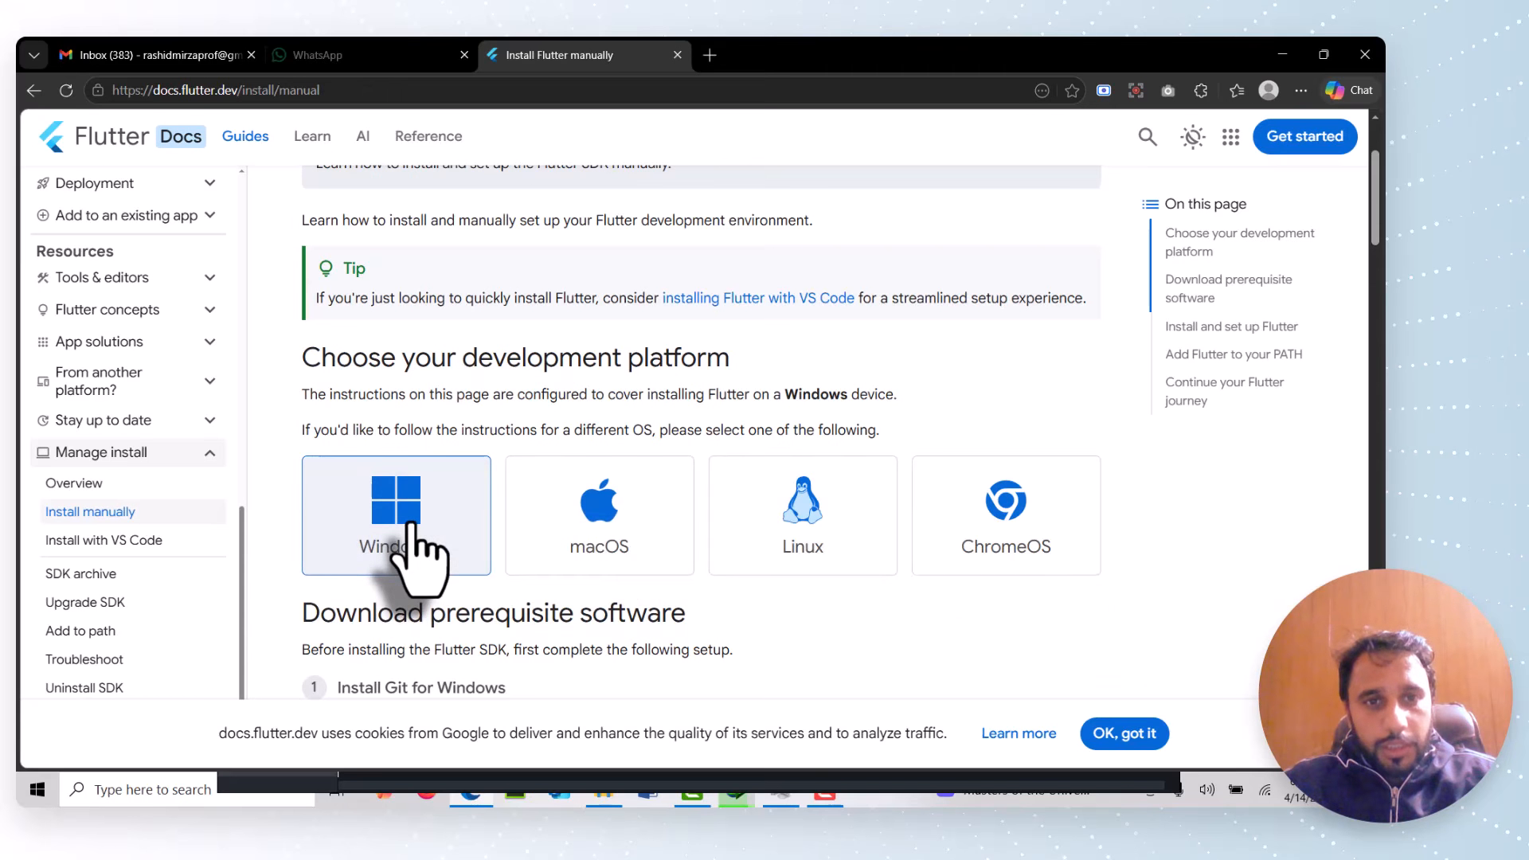
{"action": "scroll", "coordinate": [412, 527], "scroll_direction": "down", "scroll_amount": 4}
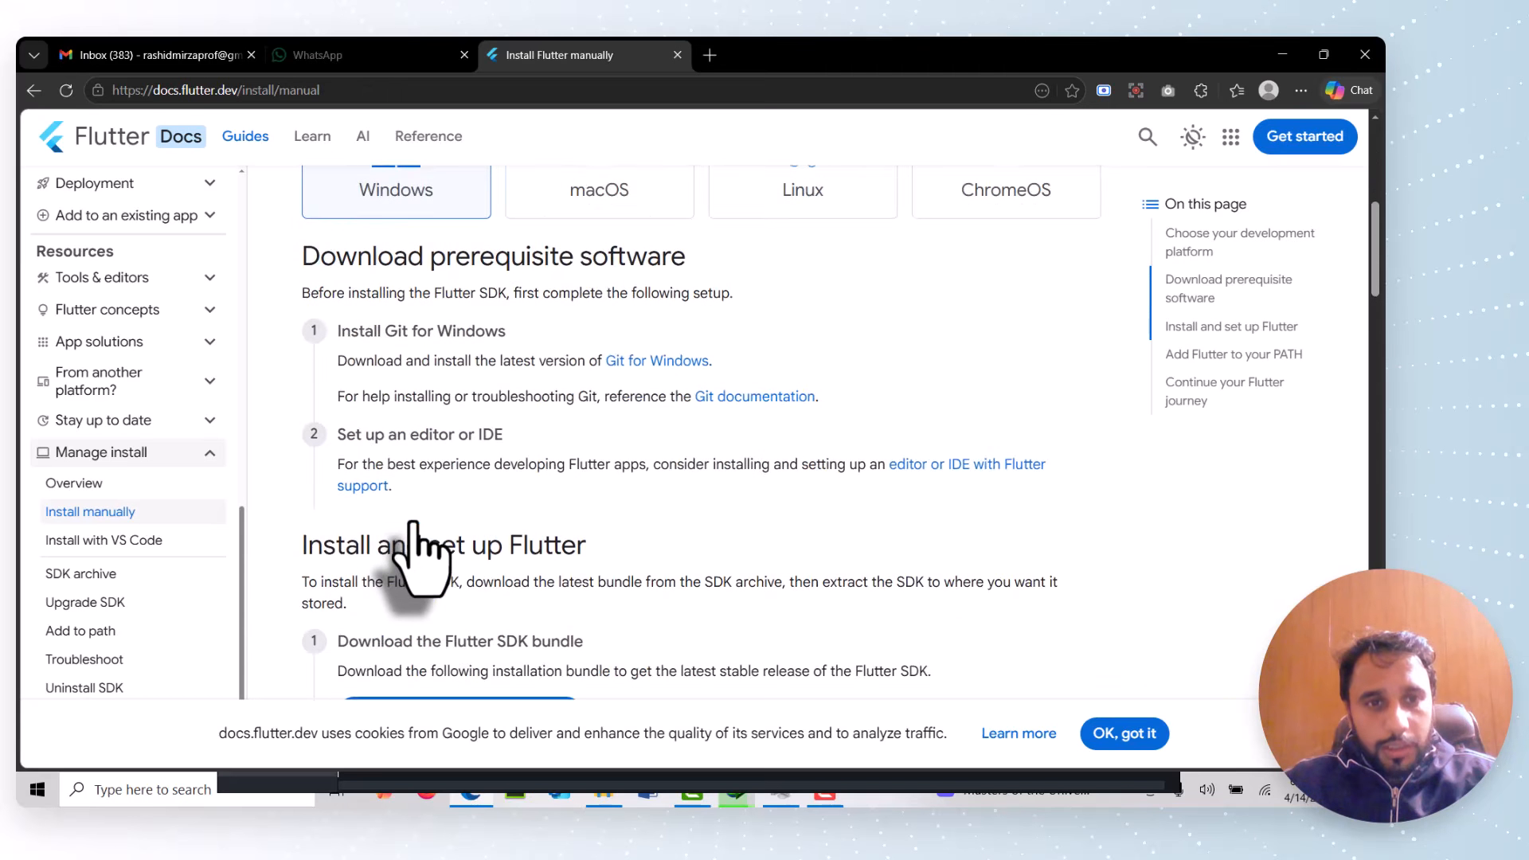
{"action": "scroll", "coordinate": [413, 527], "scroll_direction": "down", "scroll_amount": 2}
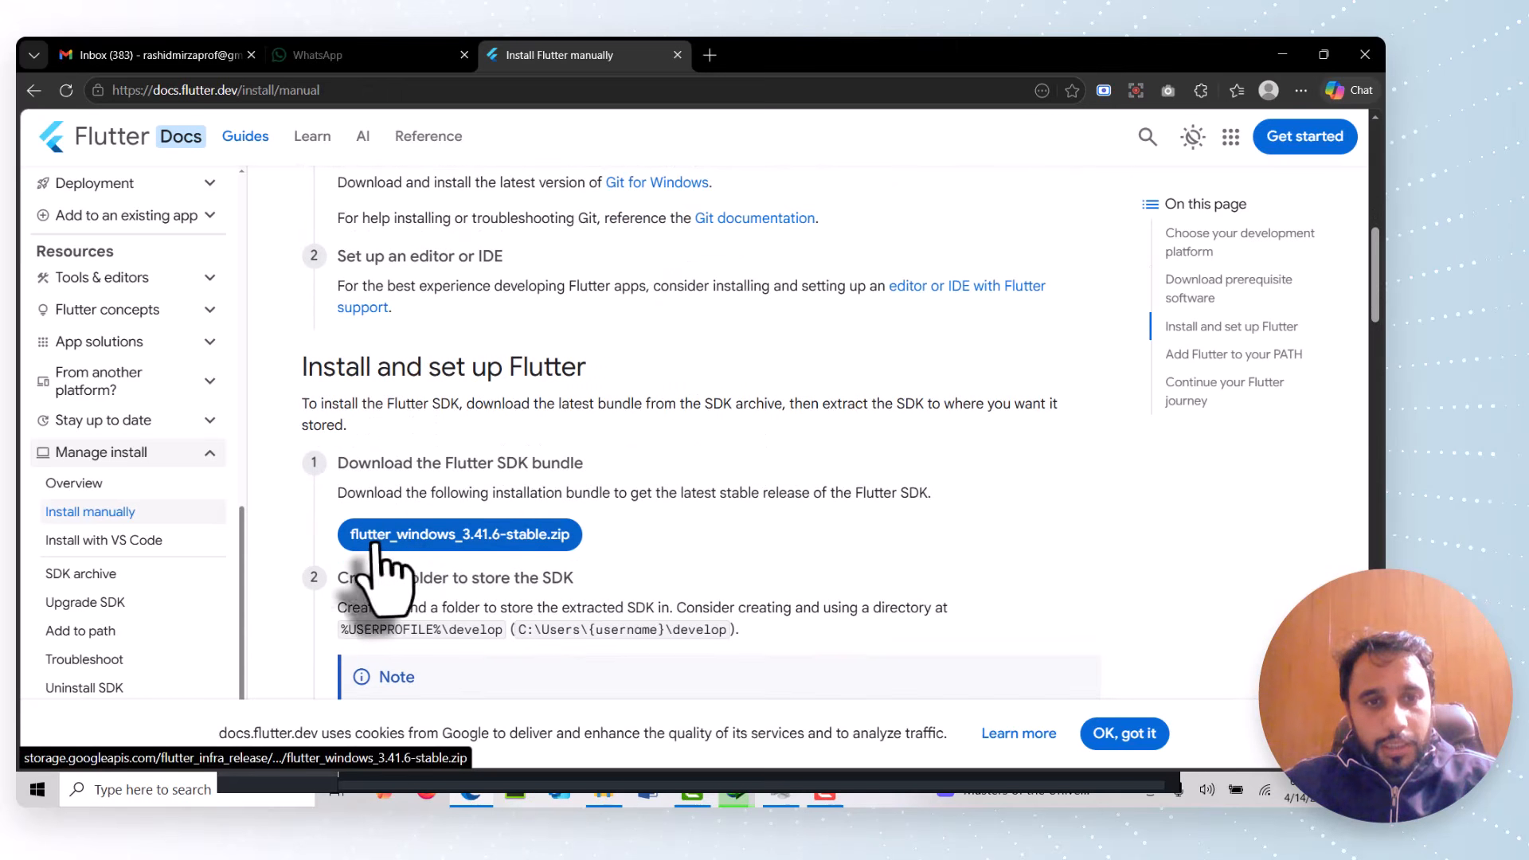
{"action": "triple_click", "coordinate": [501, 461]}
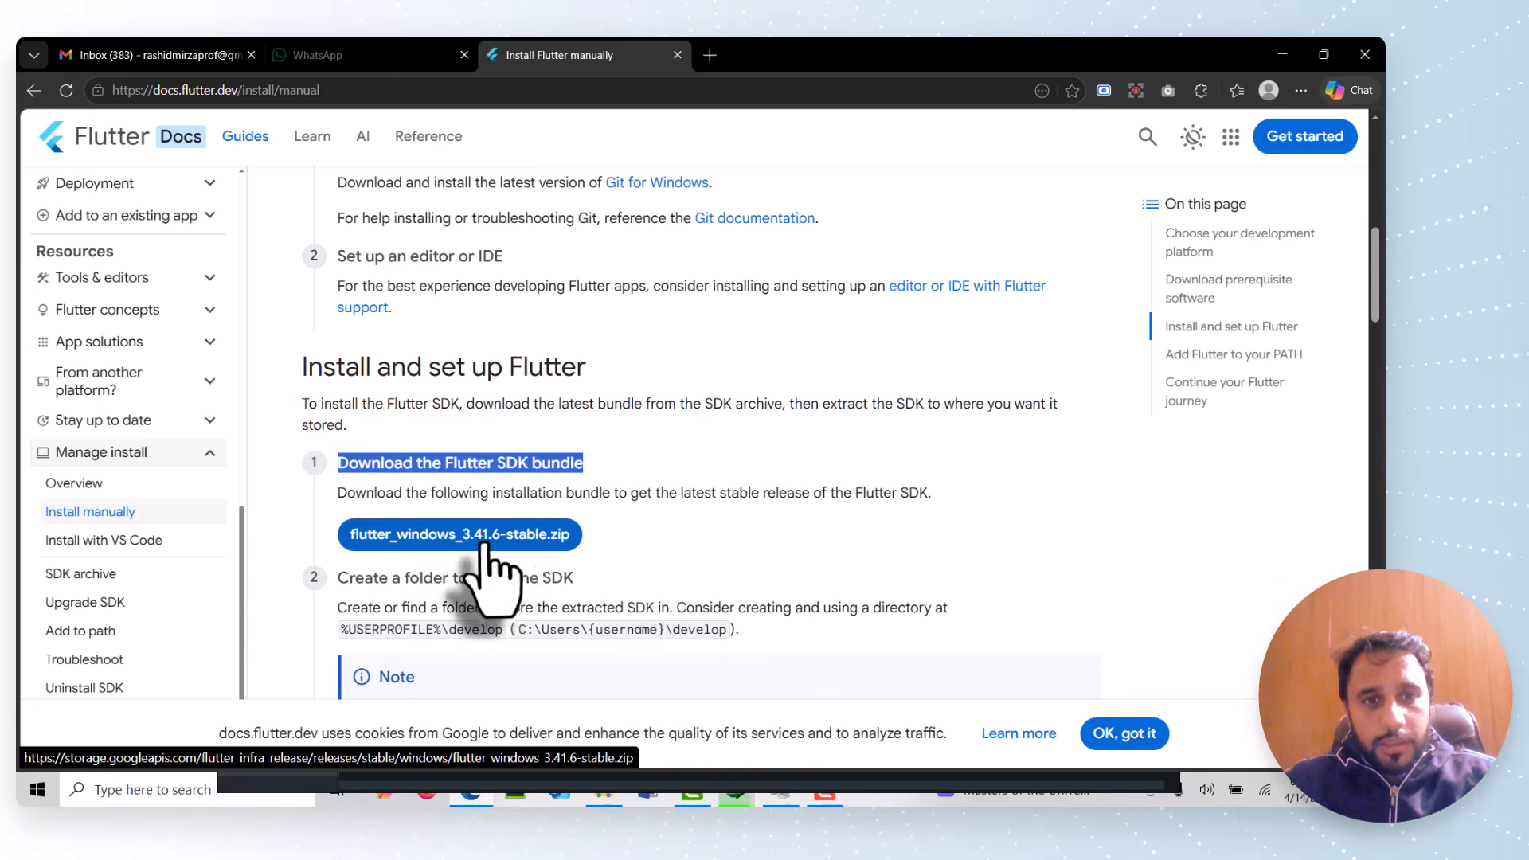
{"action": "scroll", "coordinate": [502, 510], "scroll_direction": "down", "scroll_amount": 3}
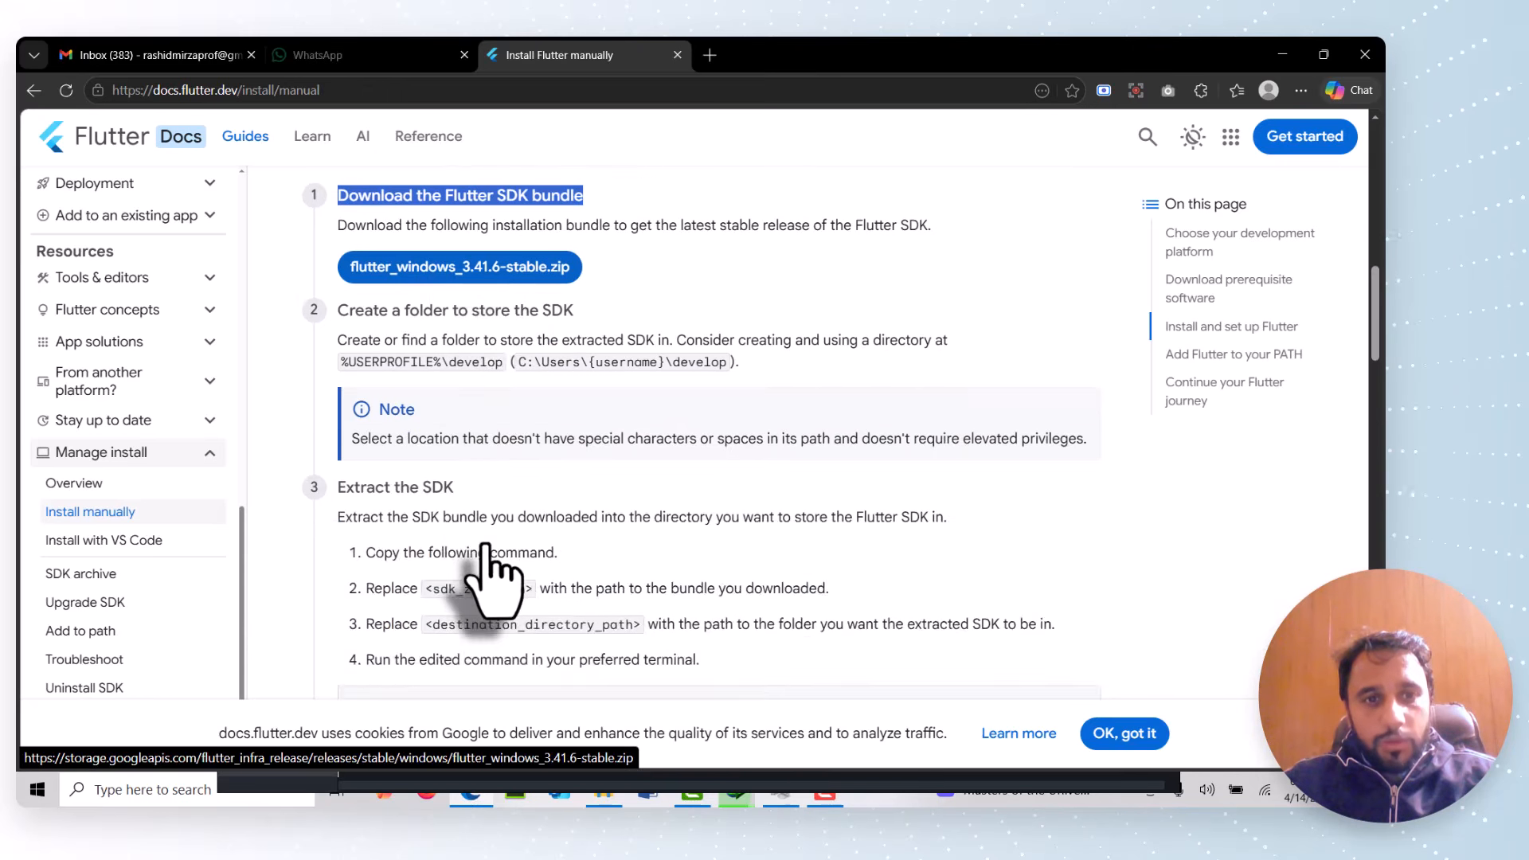
{"action": "scroll", "coordinate": [501, 494], "scroll_direction": "up", "scroll_amount": 2}
{"action": "left_click", "coordinate": [516, 451]}
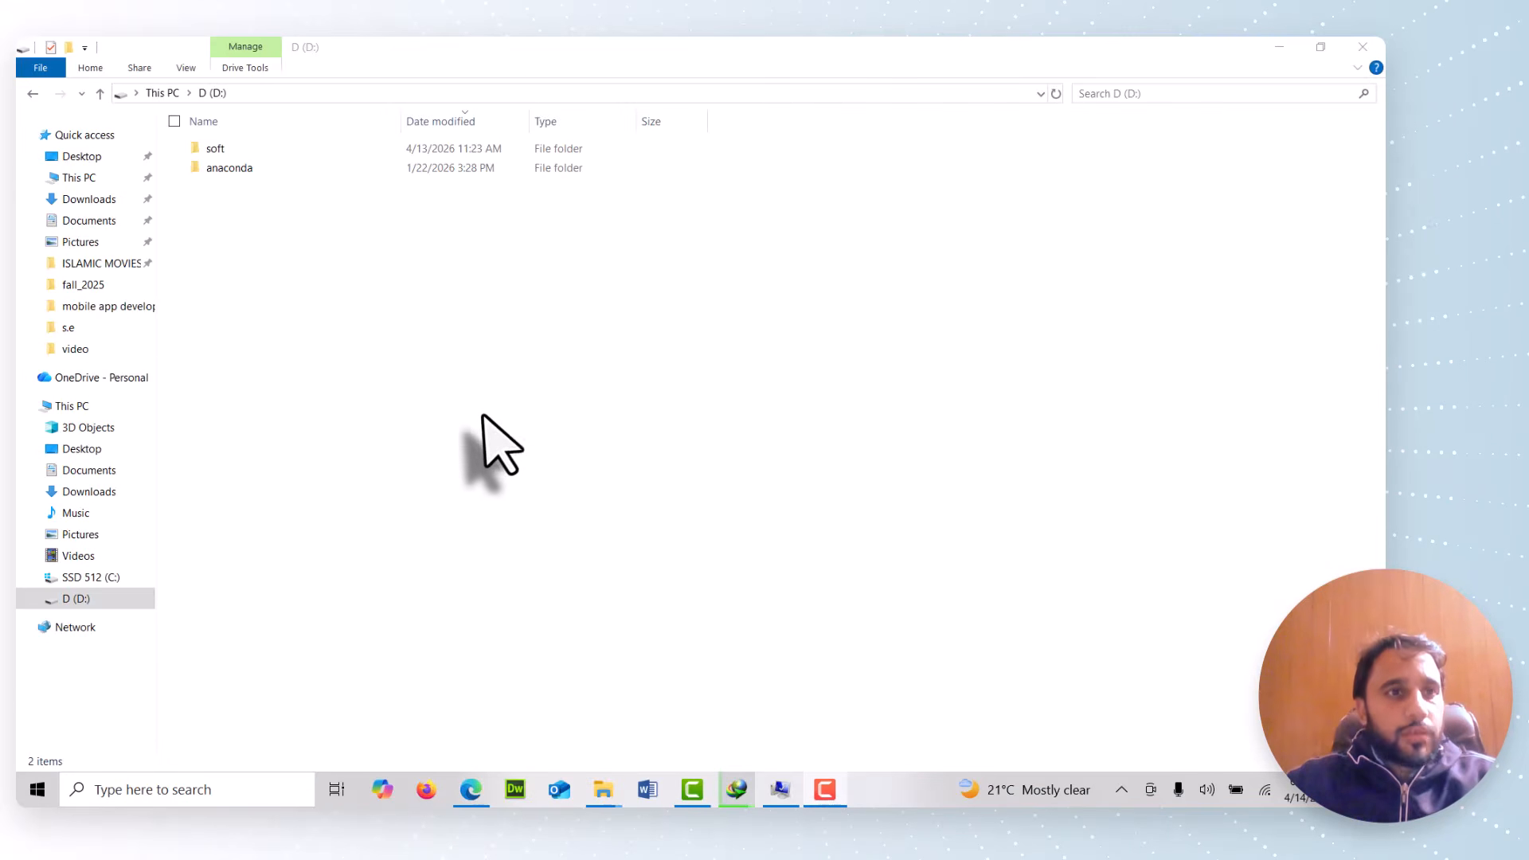
Locate and select flutter_windows_3.41.6-stable.zip in the Downloads Compressed folder
{"action": "left_click", "coordinate": [89, 199]}
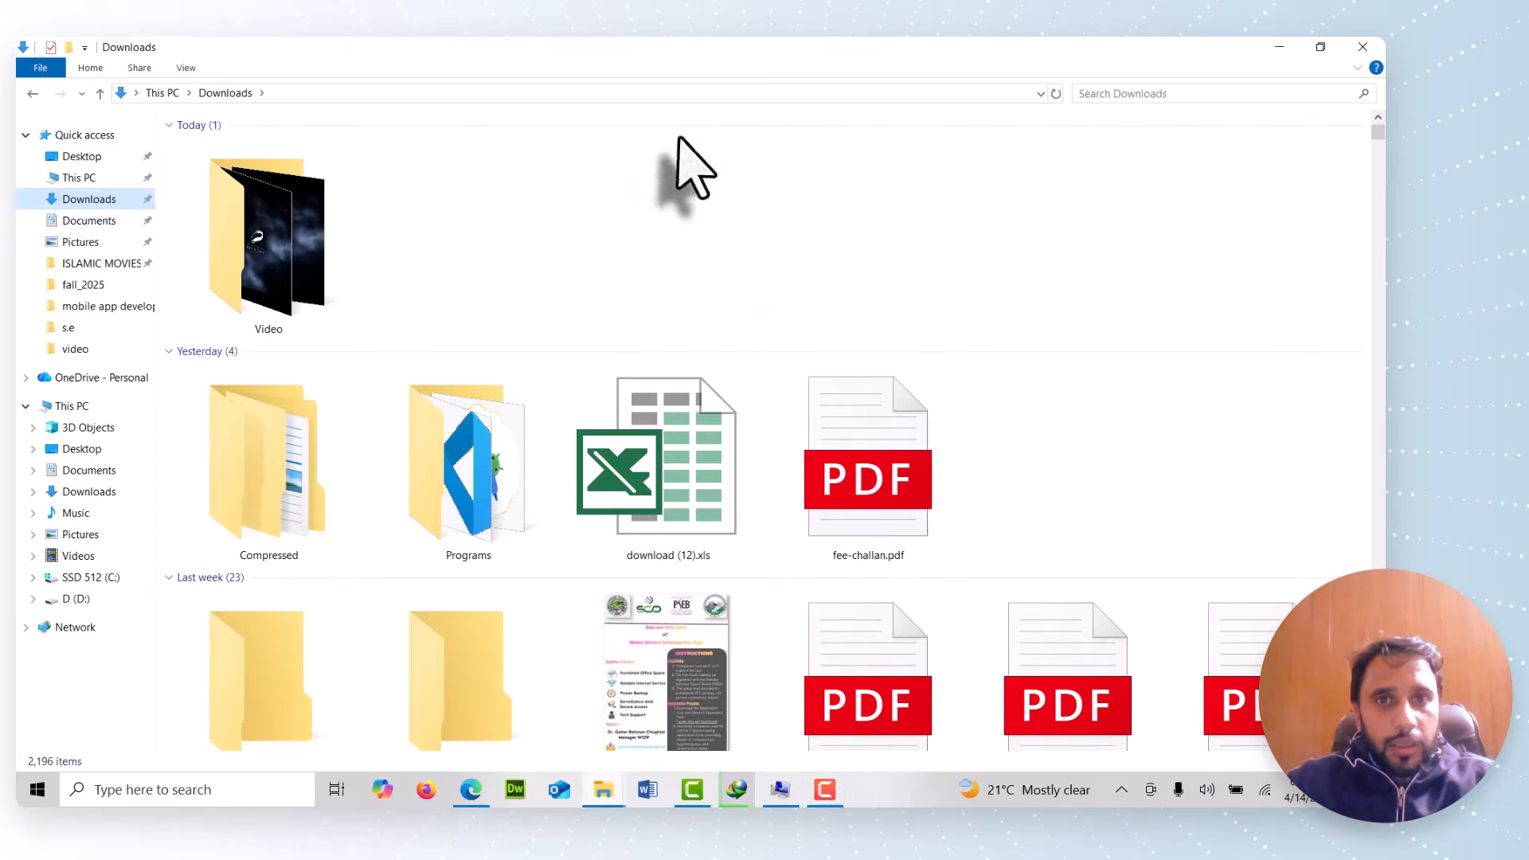
{"action": "double_click", "coordinate": [300, 549]}
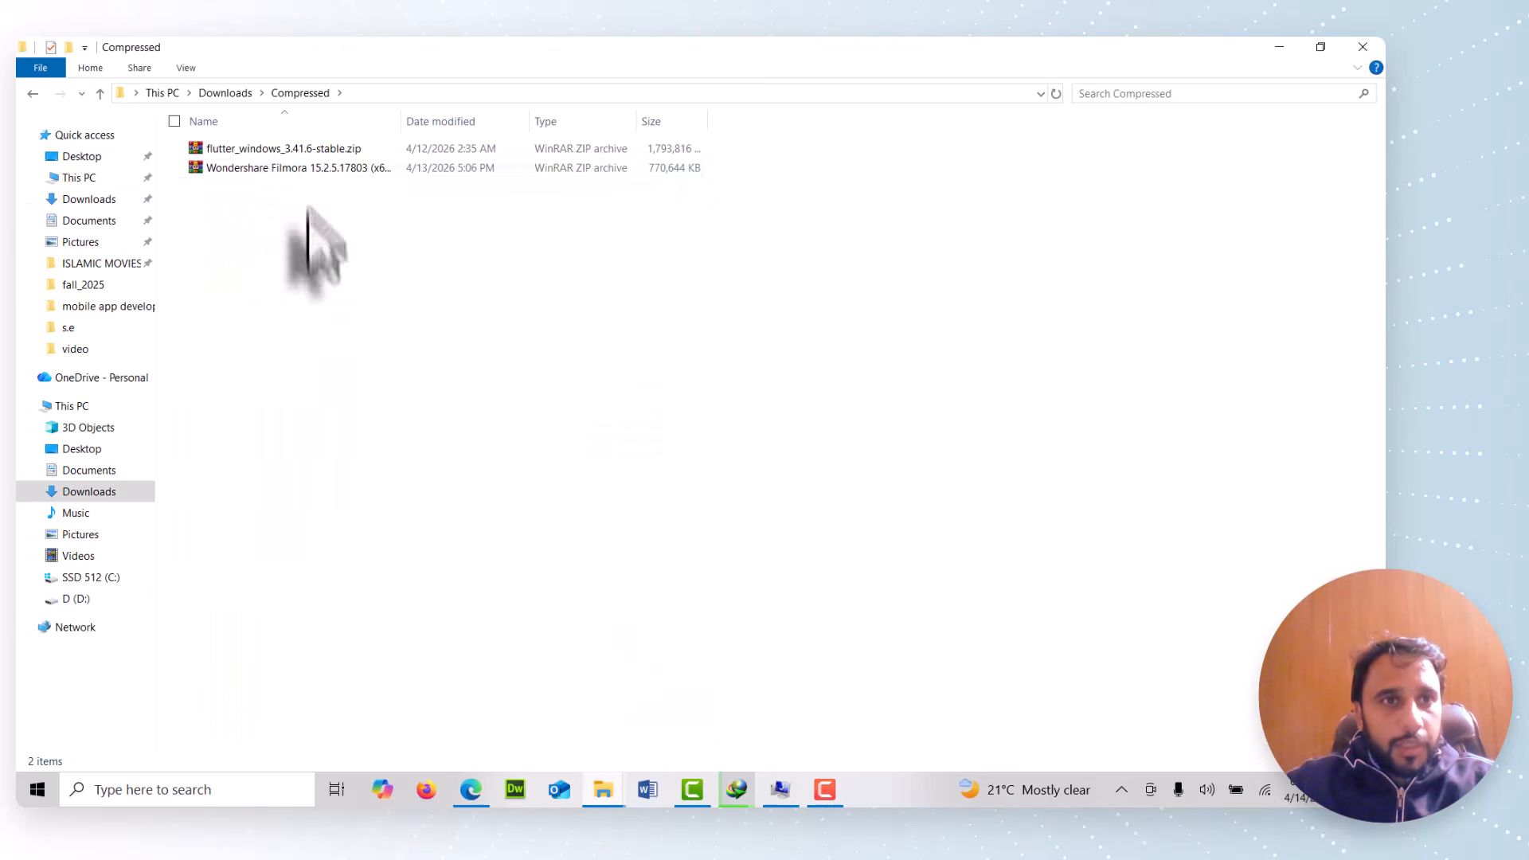
{"action": "left_click", "coordinate": [315, 152]}
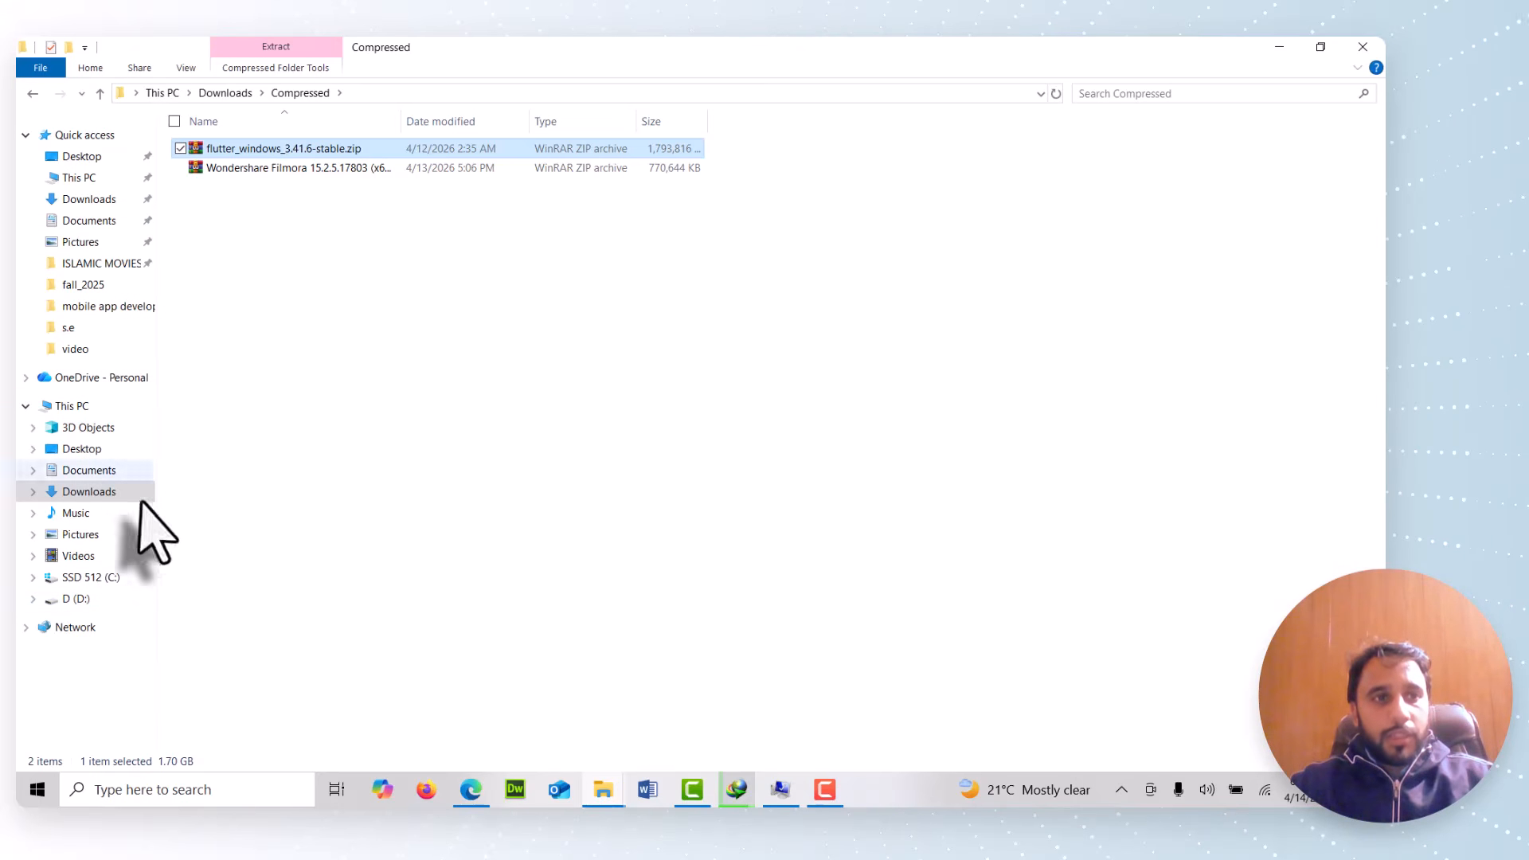
Create a new folder named flutter_work on drive D:
{"action": "left_click", "coordinate": [86, 406]}
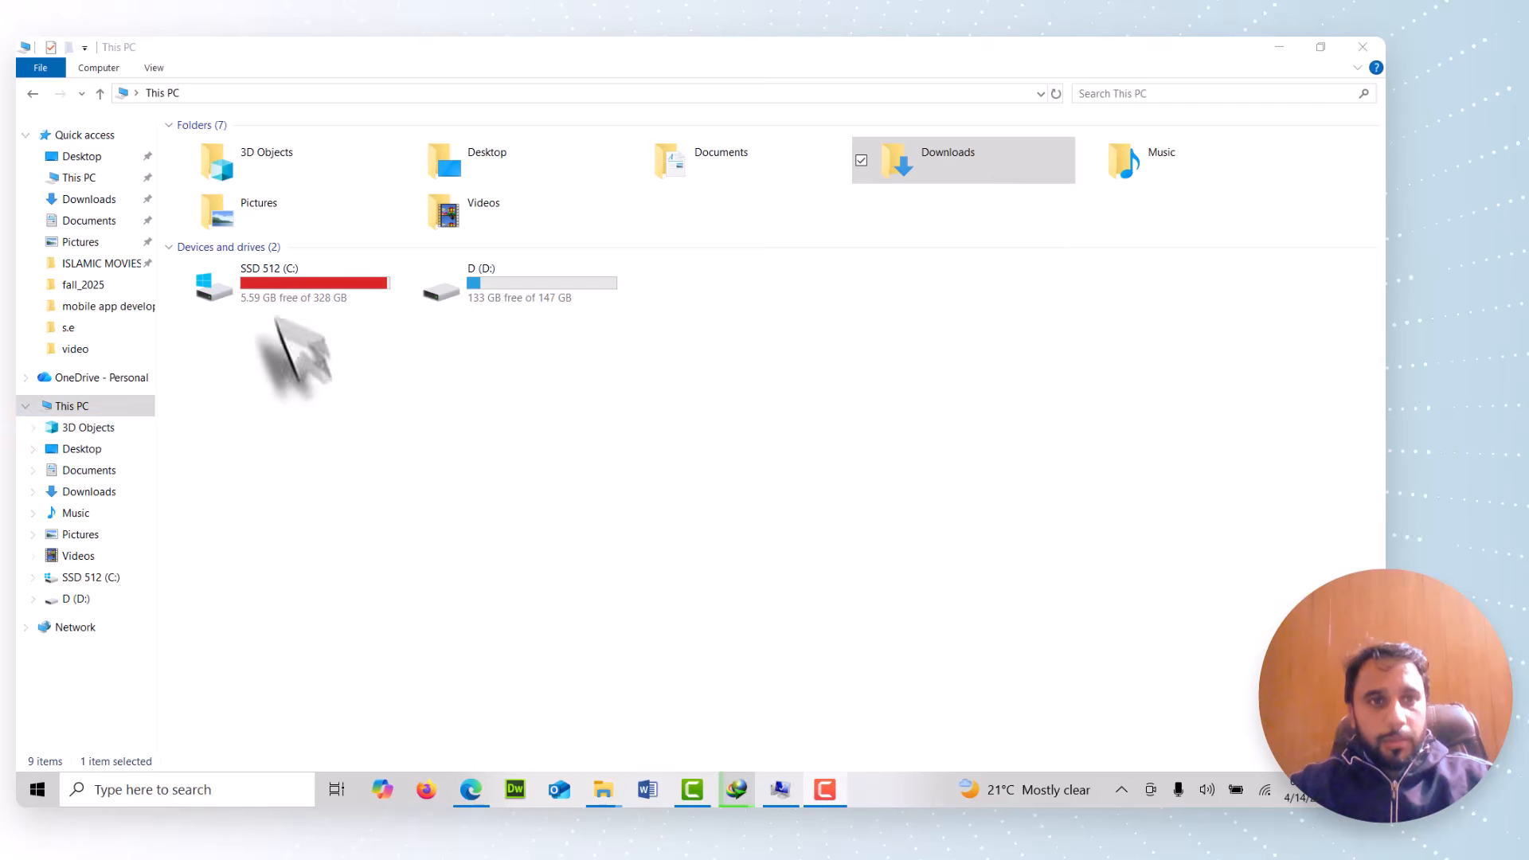
{"action": "double_click", "coordinate": [506, 294]}
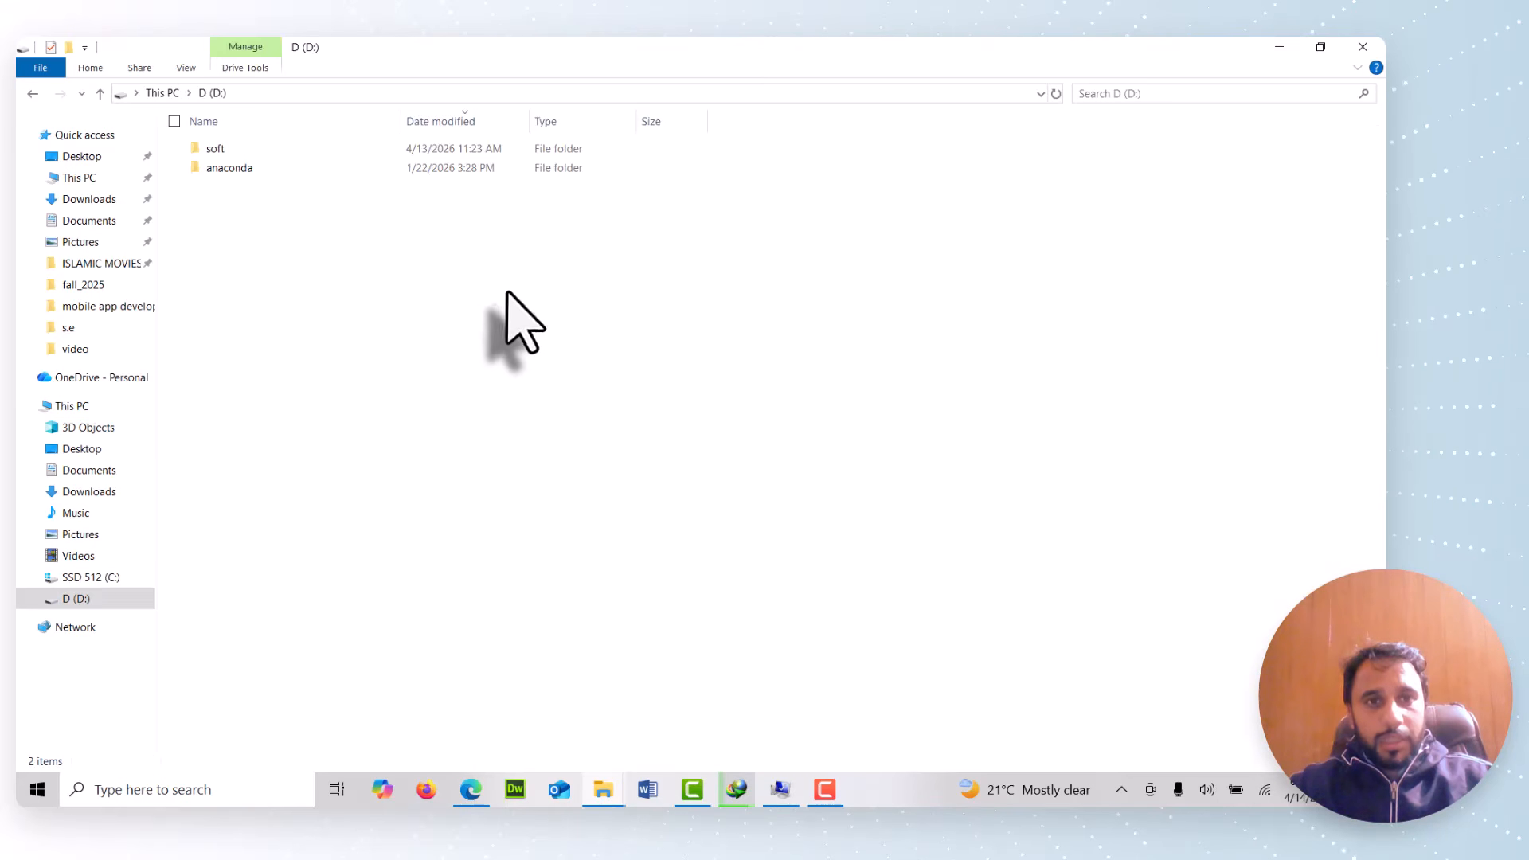
{"action": "key", "text": "ctrl+shift+n"}
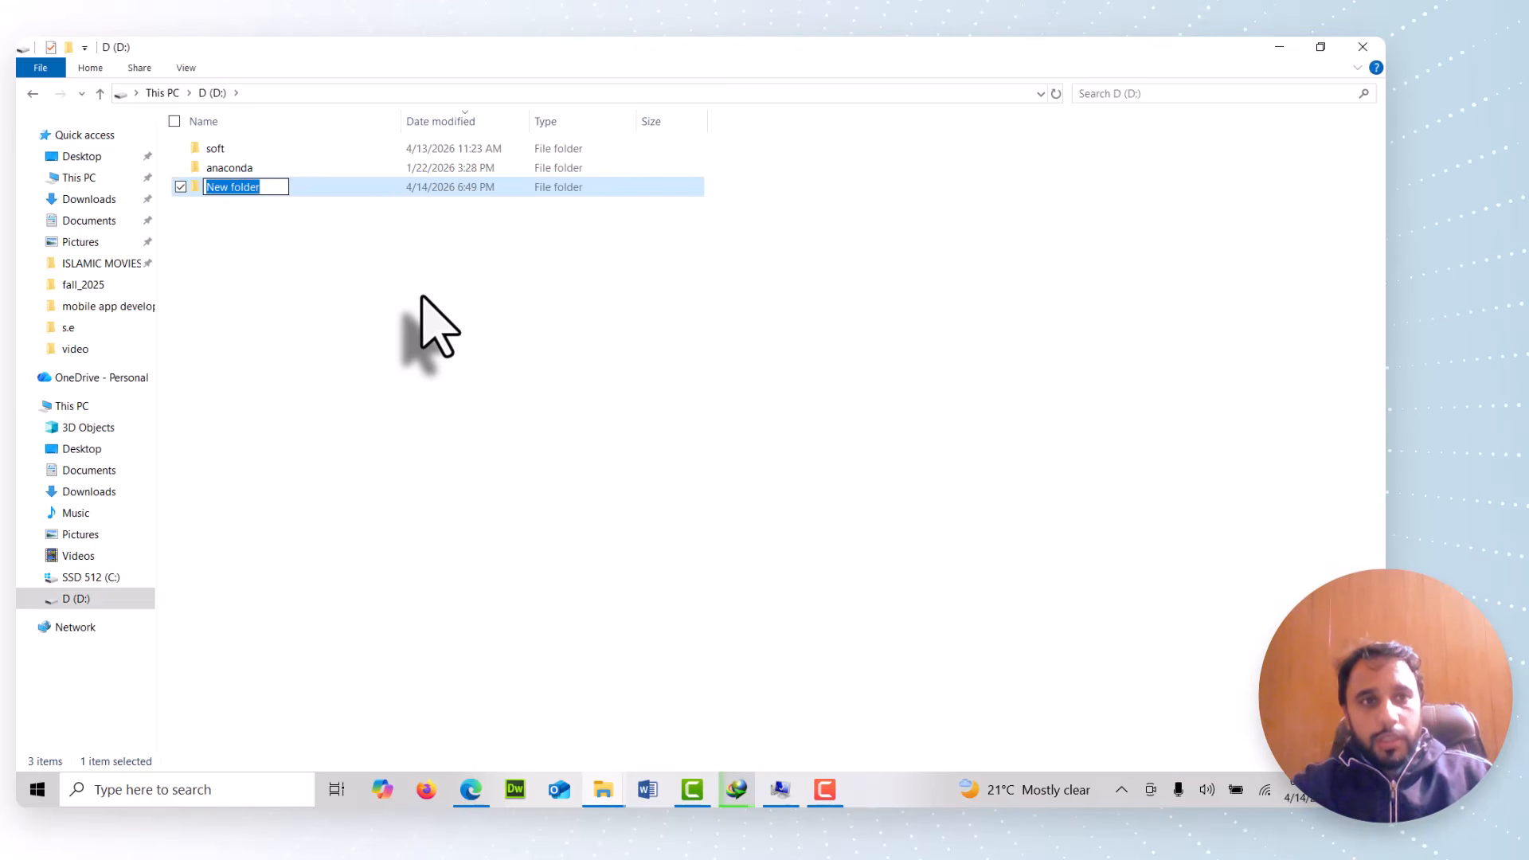
{"action": "type", "text": "flutter_dev"}
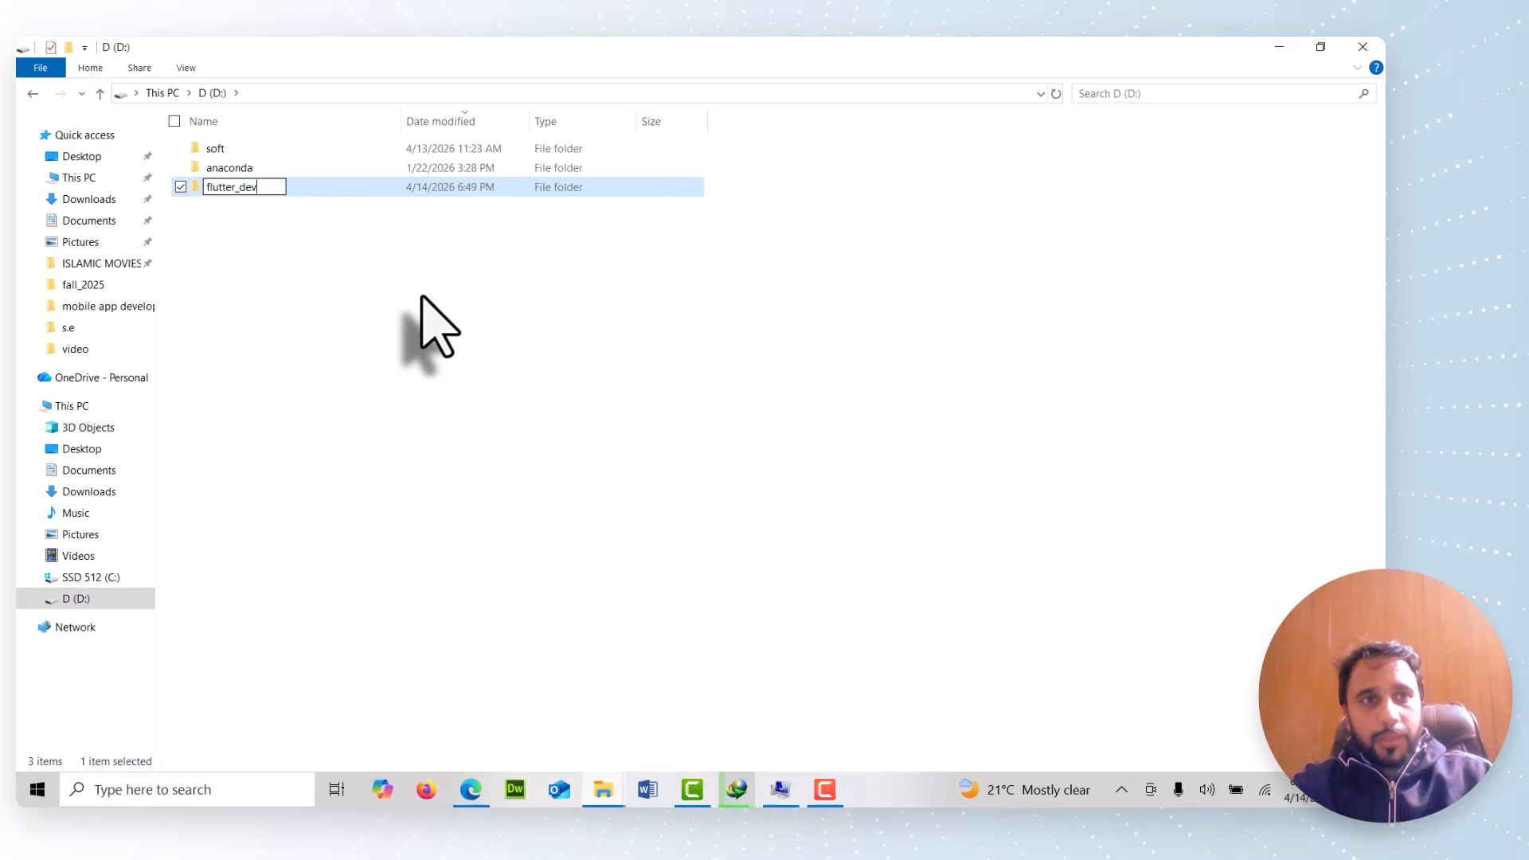
{"action": "key", "text": "BackSpace"}
{"action": "key", "text": "BackSpace"}
{"action": "key", "text": "BackSpace"}
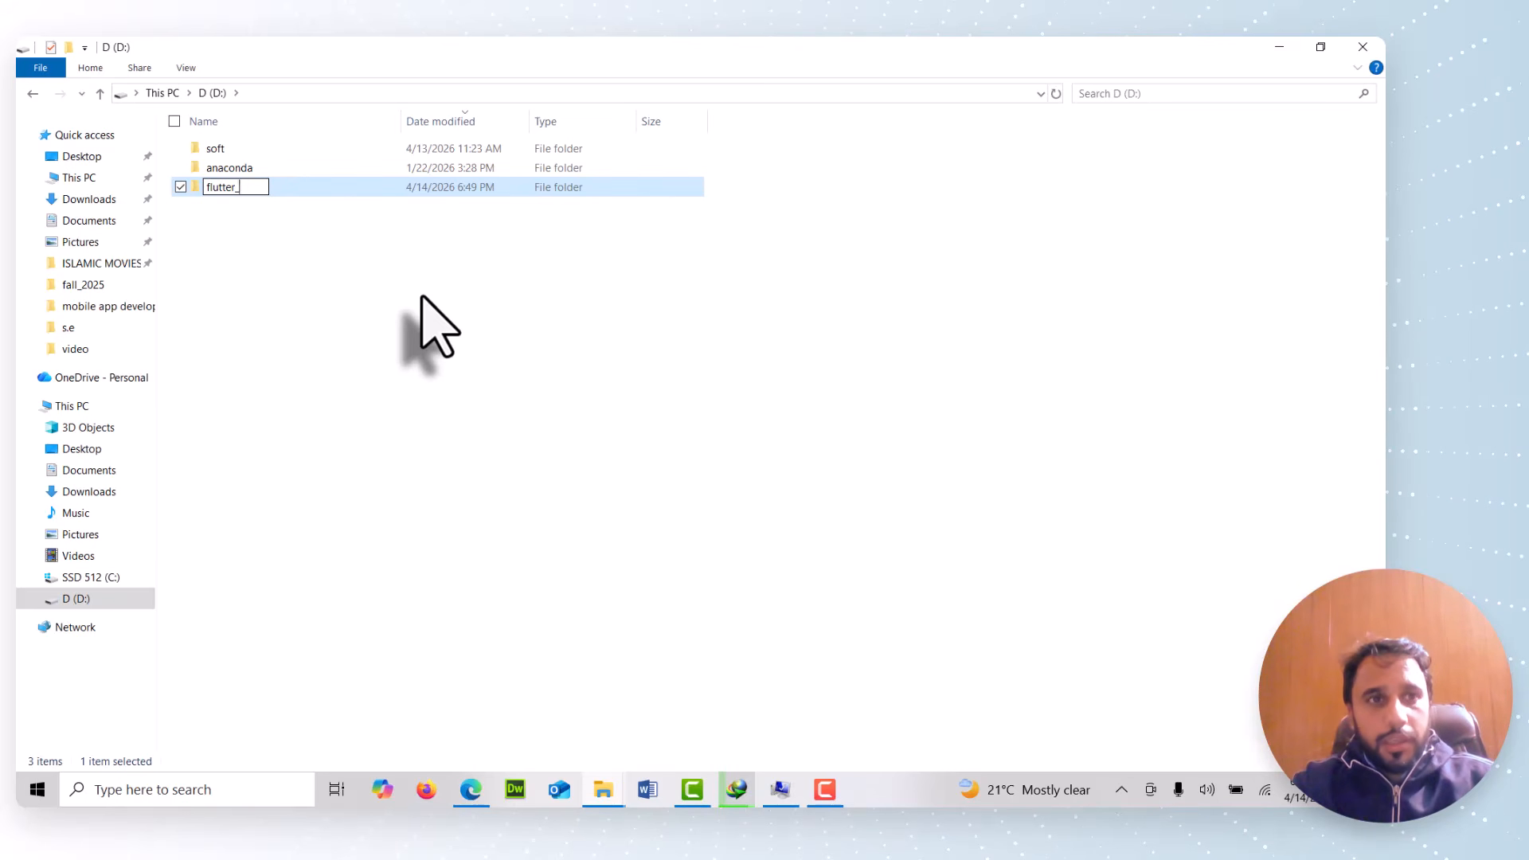
{"action": "type", "text": "work"}
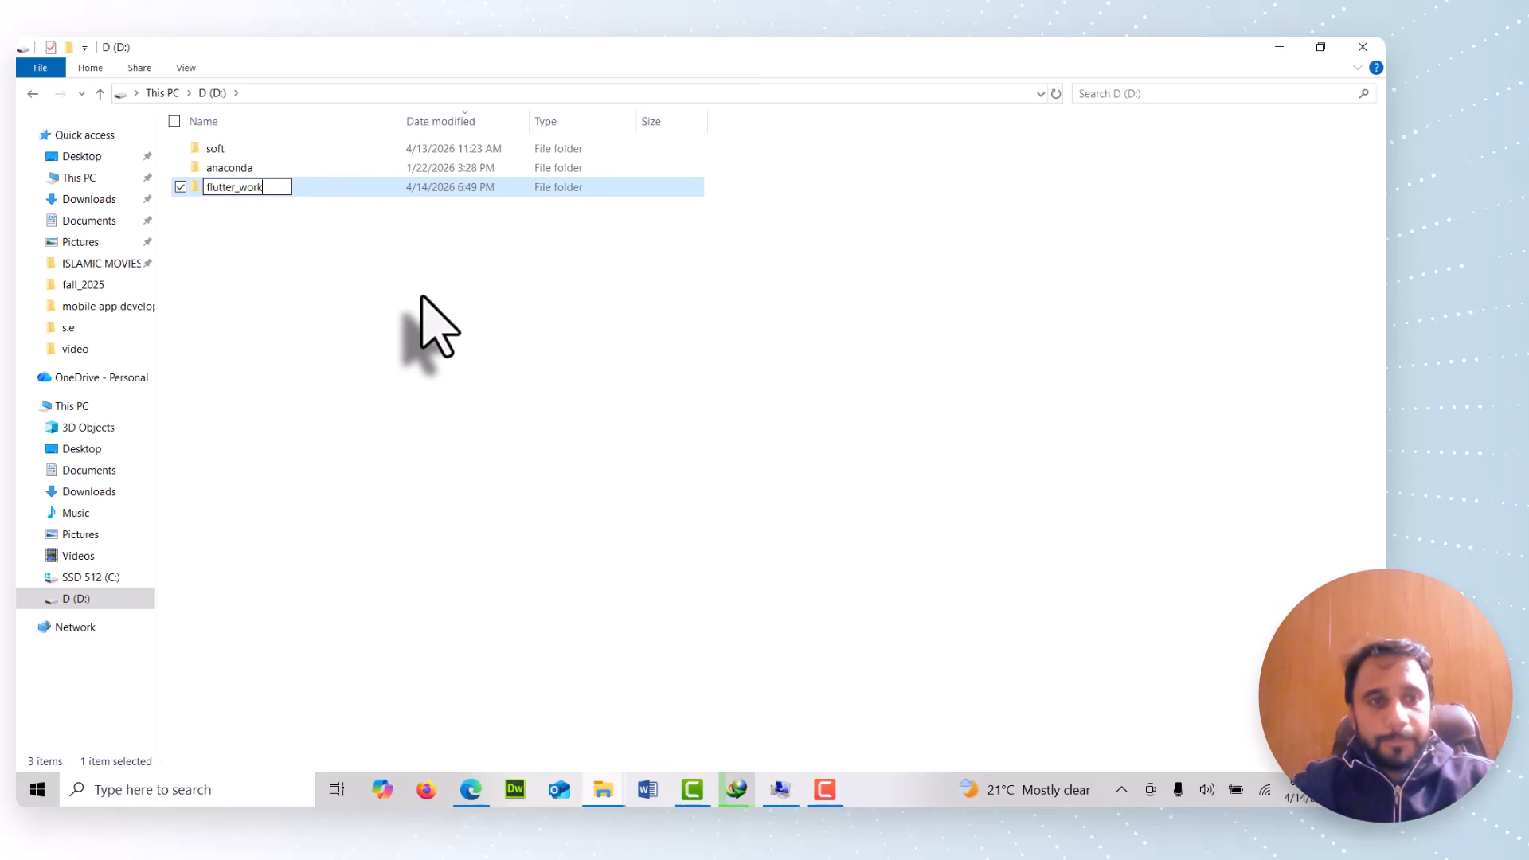
{"action": "key", "text": "Return"}
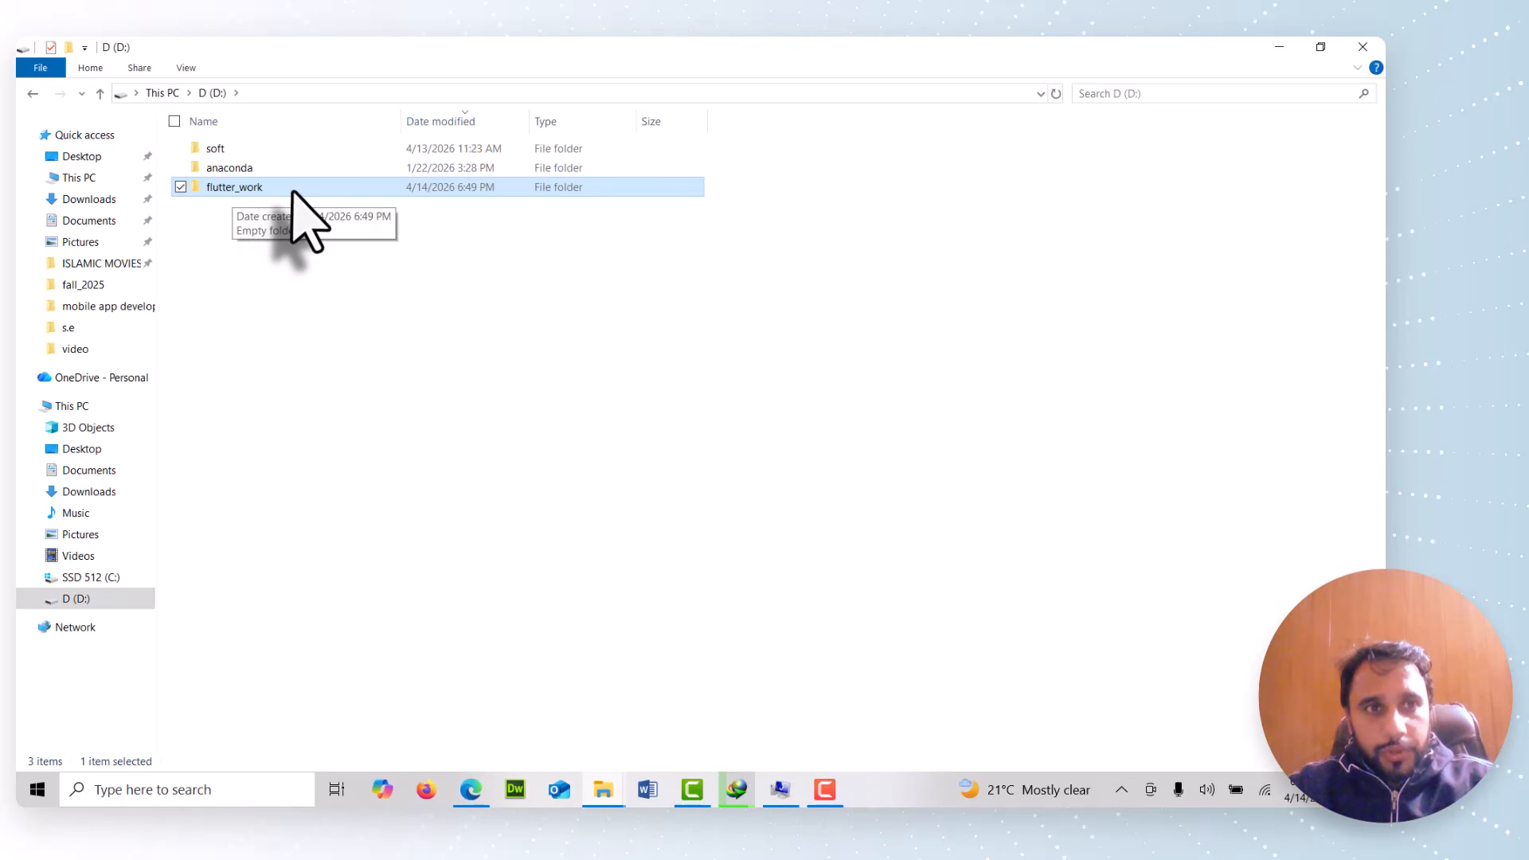
Inside flutter_work, create a new folder named sdk
{"action": "double_click", "coordinate": [291, 193]}
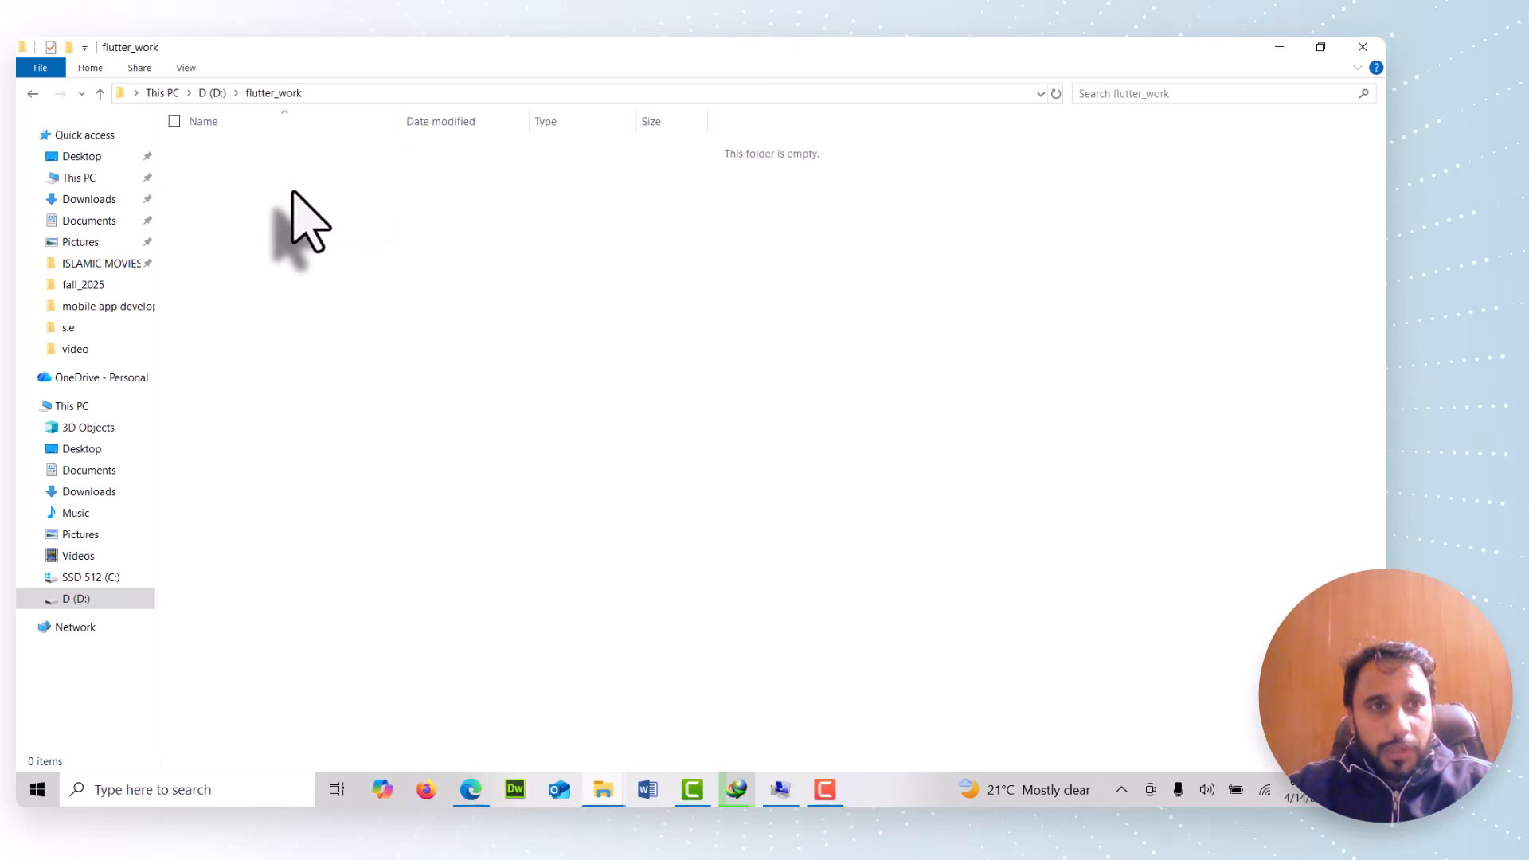
{"action": "key", "text": "ctrl+shift+n"}
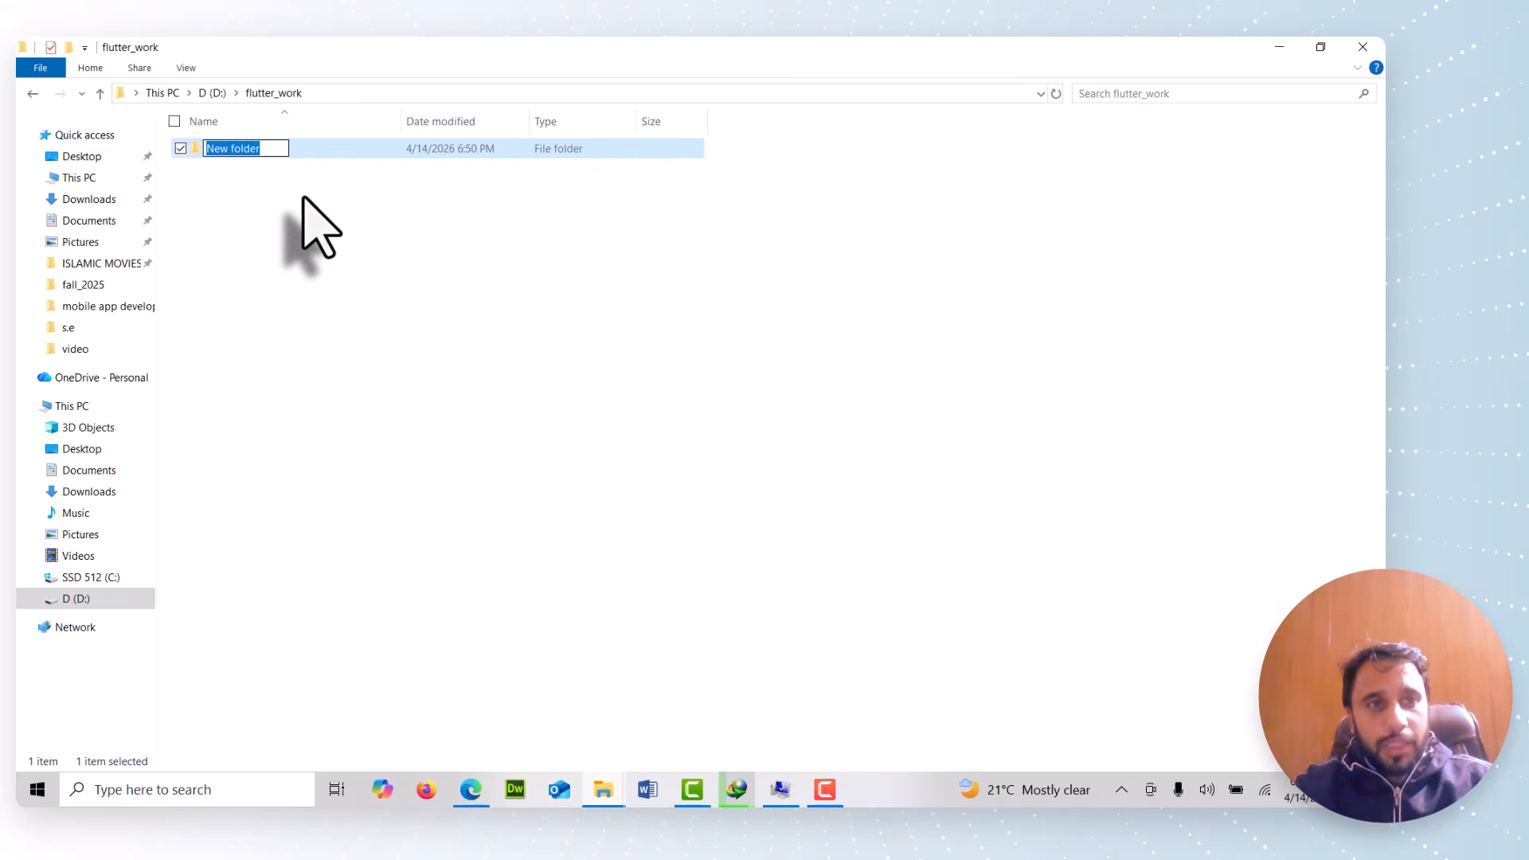
{"action": "type", "text": "sdk"}
{"action": "key", "text": "Return"}
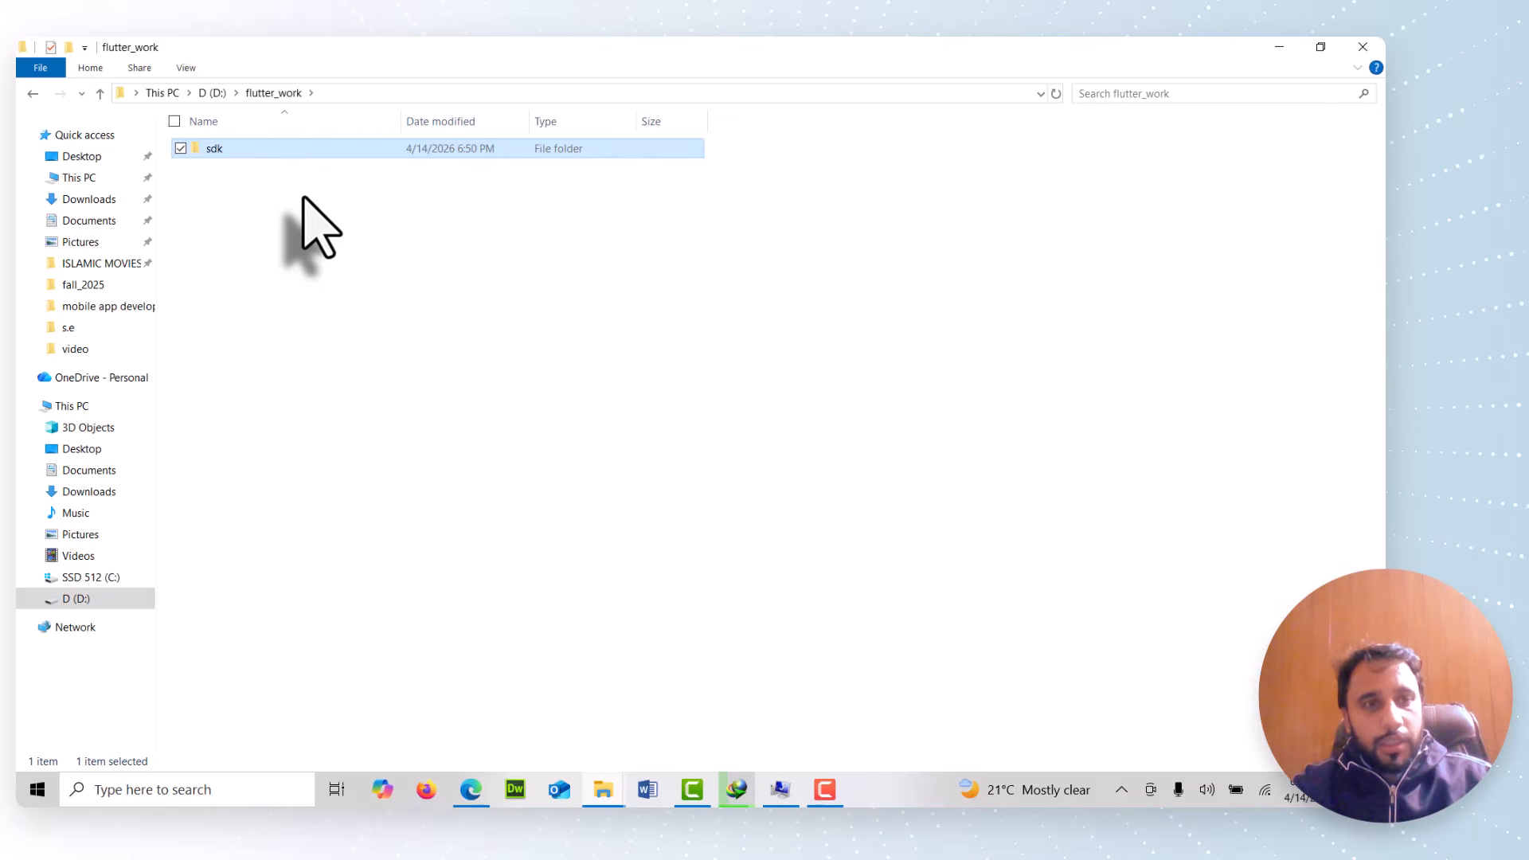
Create a second folder named projects inside flutter_work
{"action": "key", "text": "ctrl+shift+n"}
{"action": "type", "text": "projects"}
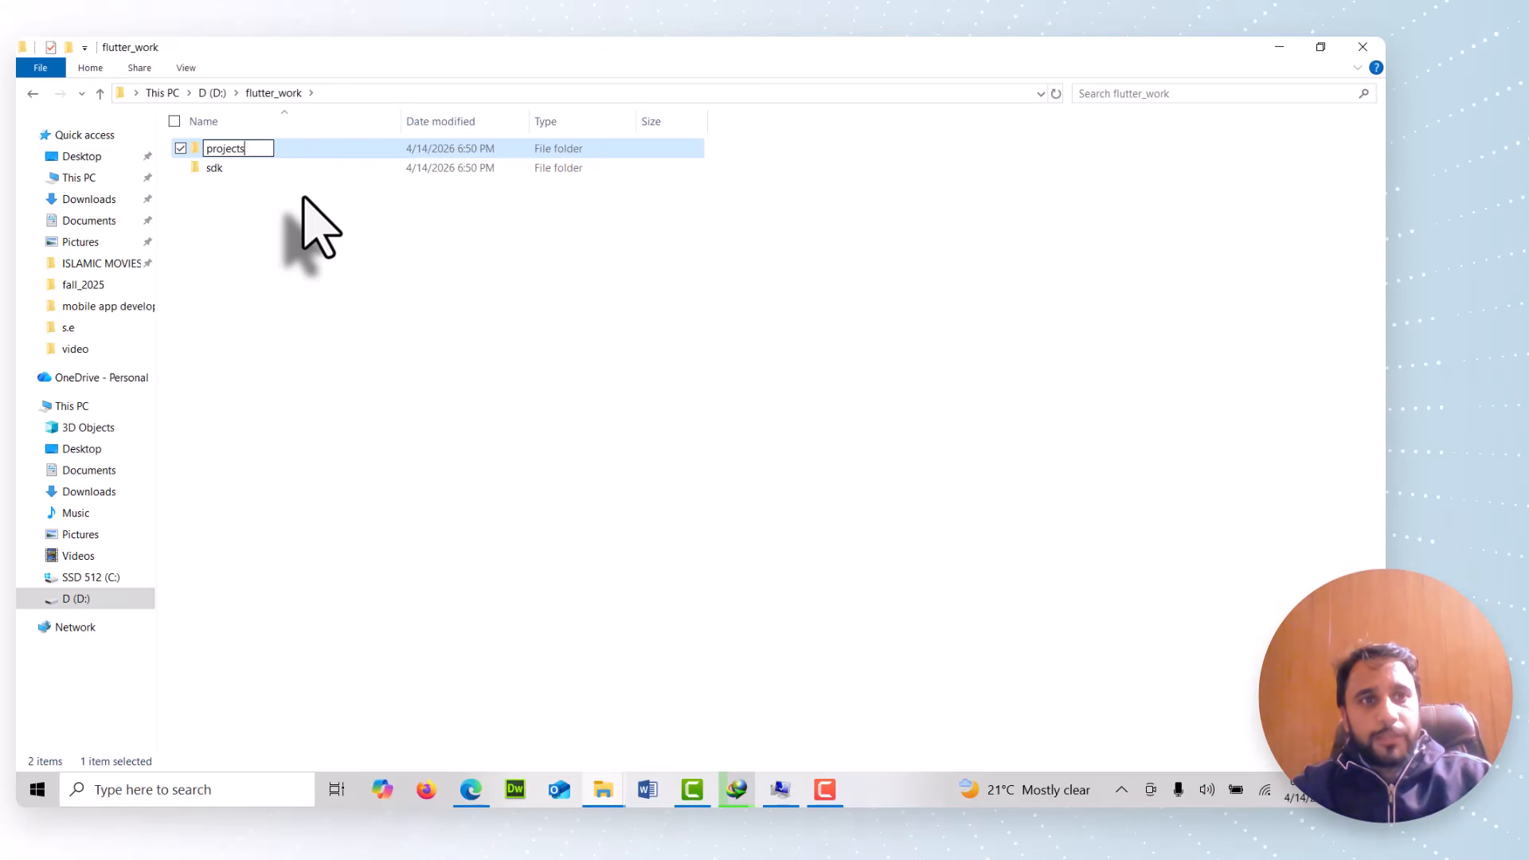
{"action": "key", "text": "Return"}
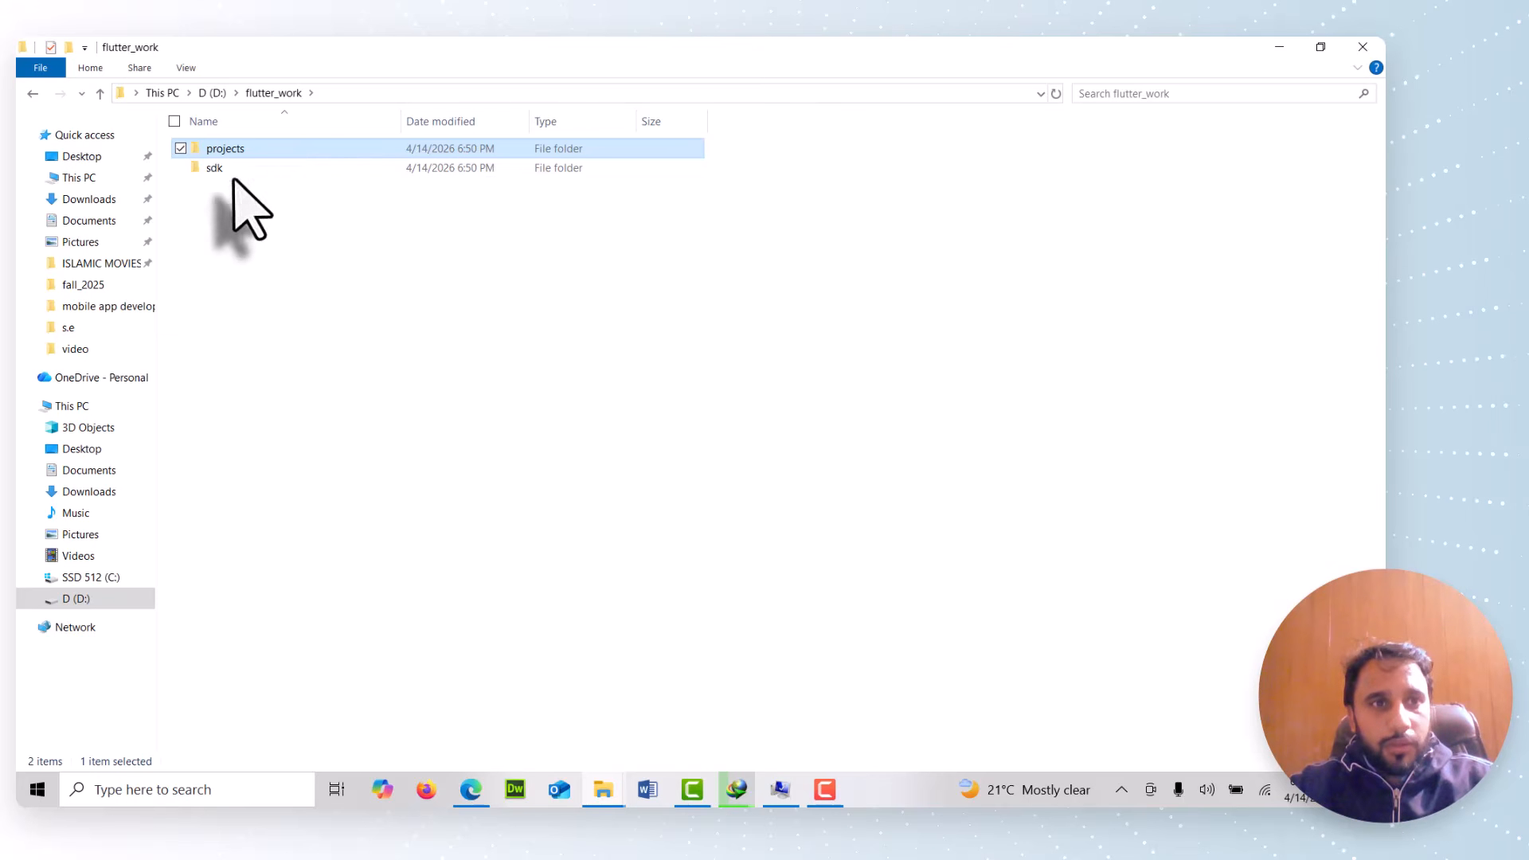
{"action": "left_click", "coordinate": [227, 191]}
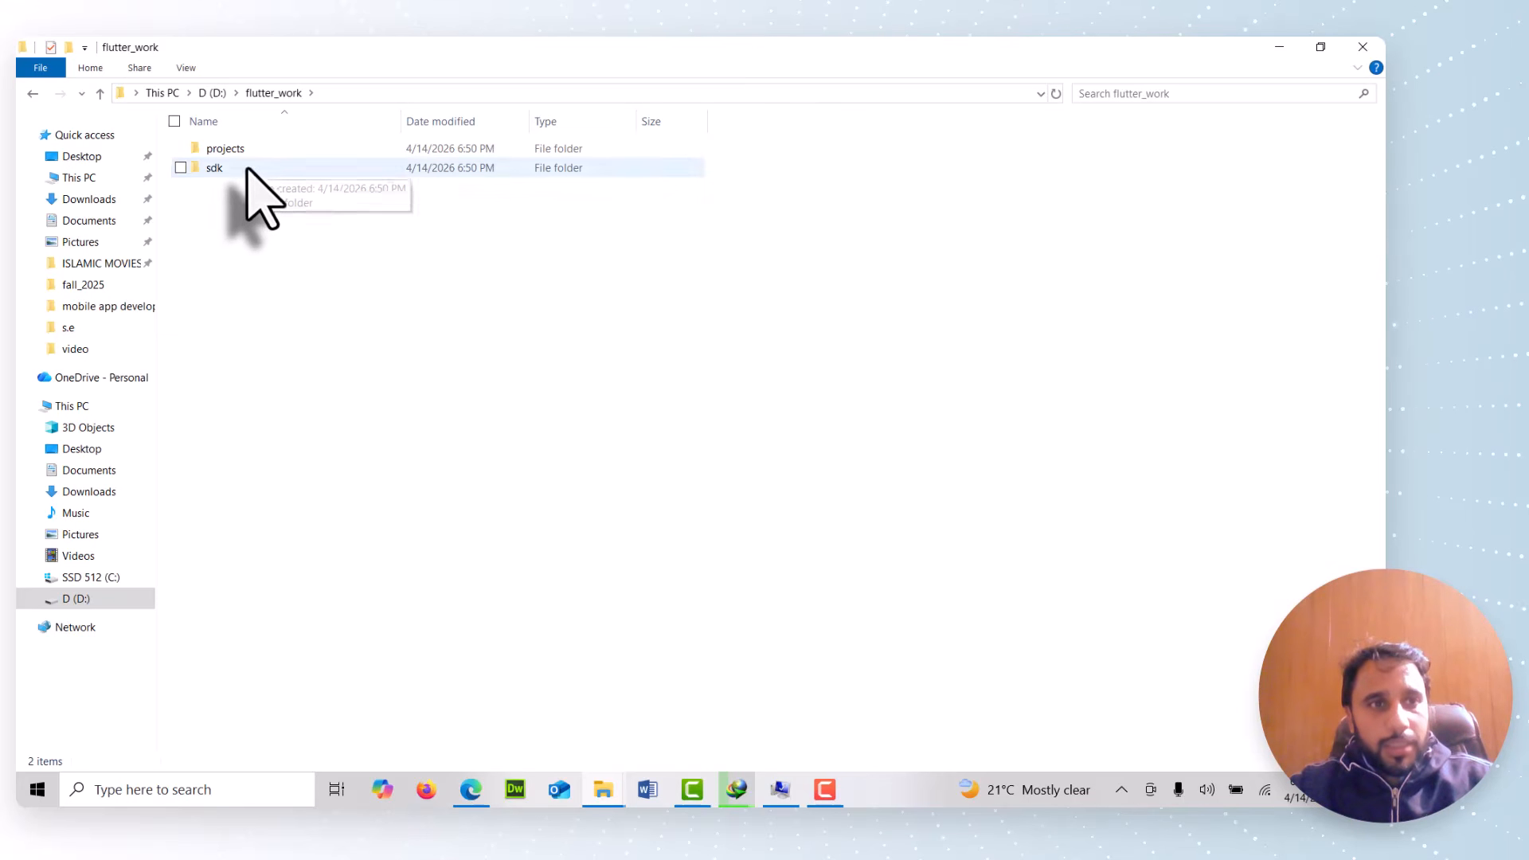
Copy flutter_windows_3.41.6-stable.zip from the Compressed folder inside Downloads
{"action": "left_click", "coordinate": [90, 201]}
{"action": "left_click", "coordinate": [288, 478]}
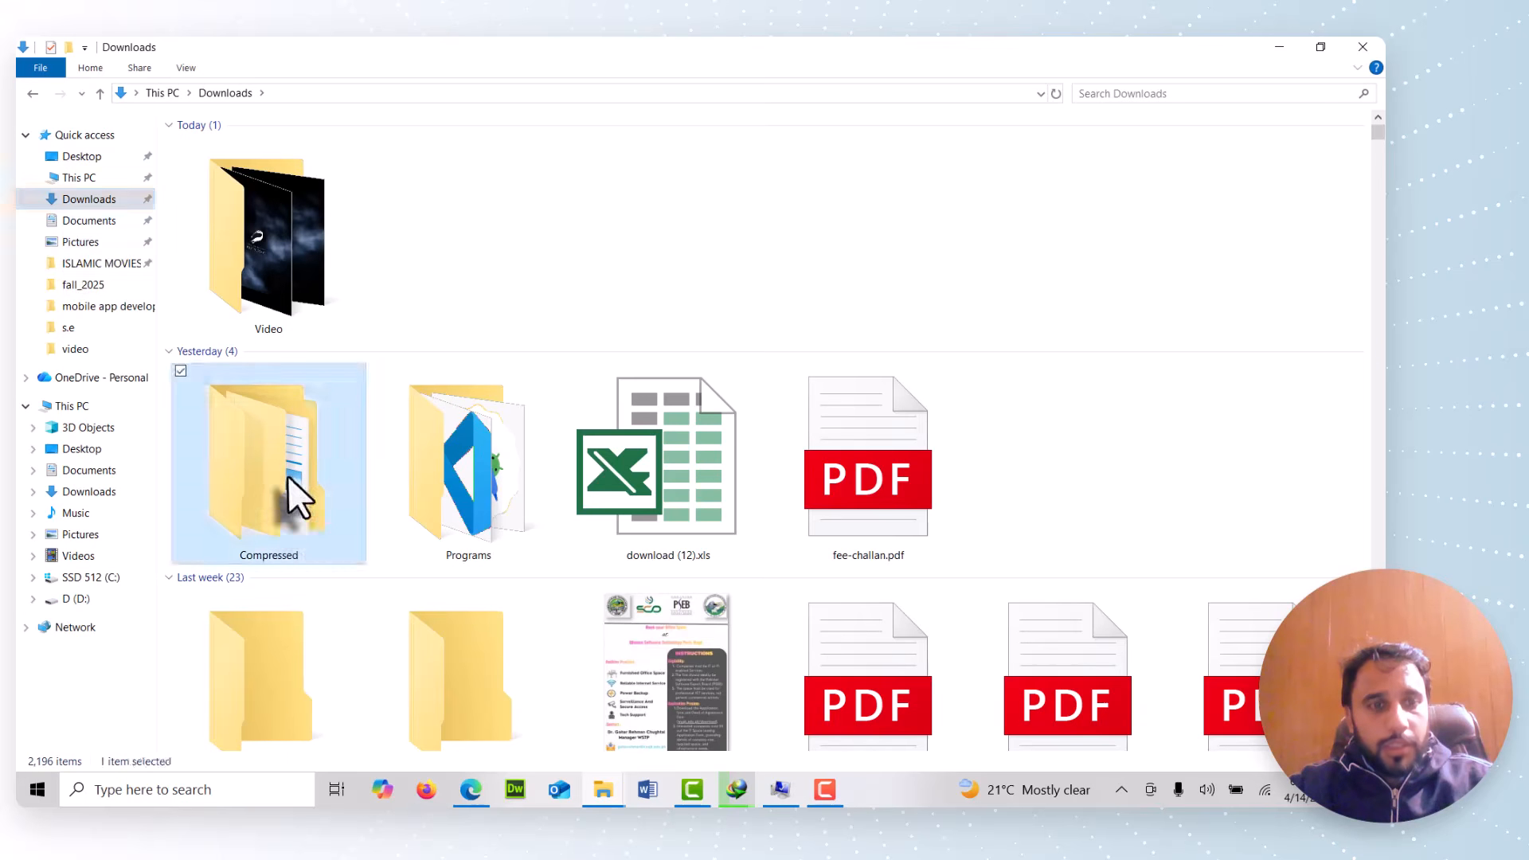
{"action": "double_click", "coordinate": [289, 478]}
{"action": "left_click", "coordinate": [296, 150]}
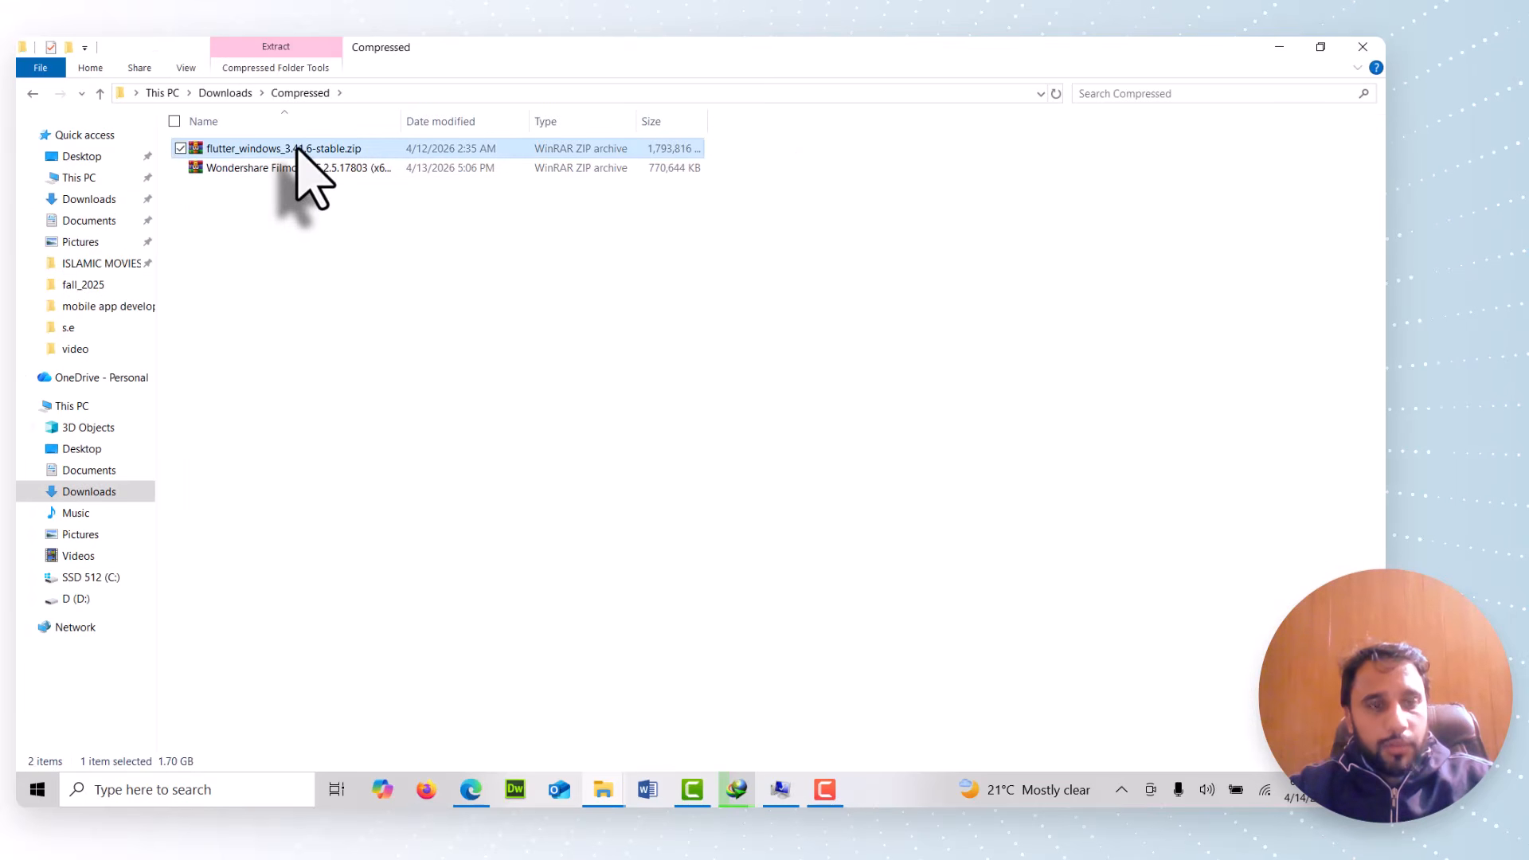
Paste the zip archive into the sdk folder inside flutter_work
{"action": "left_click", "coordinate": [32, 93]}
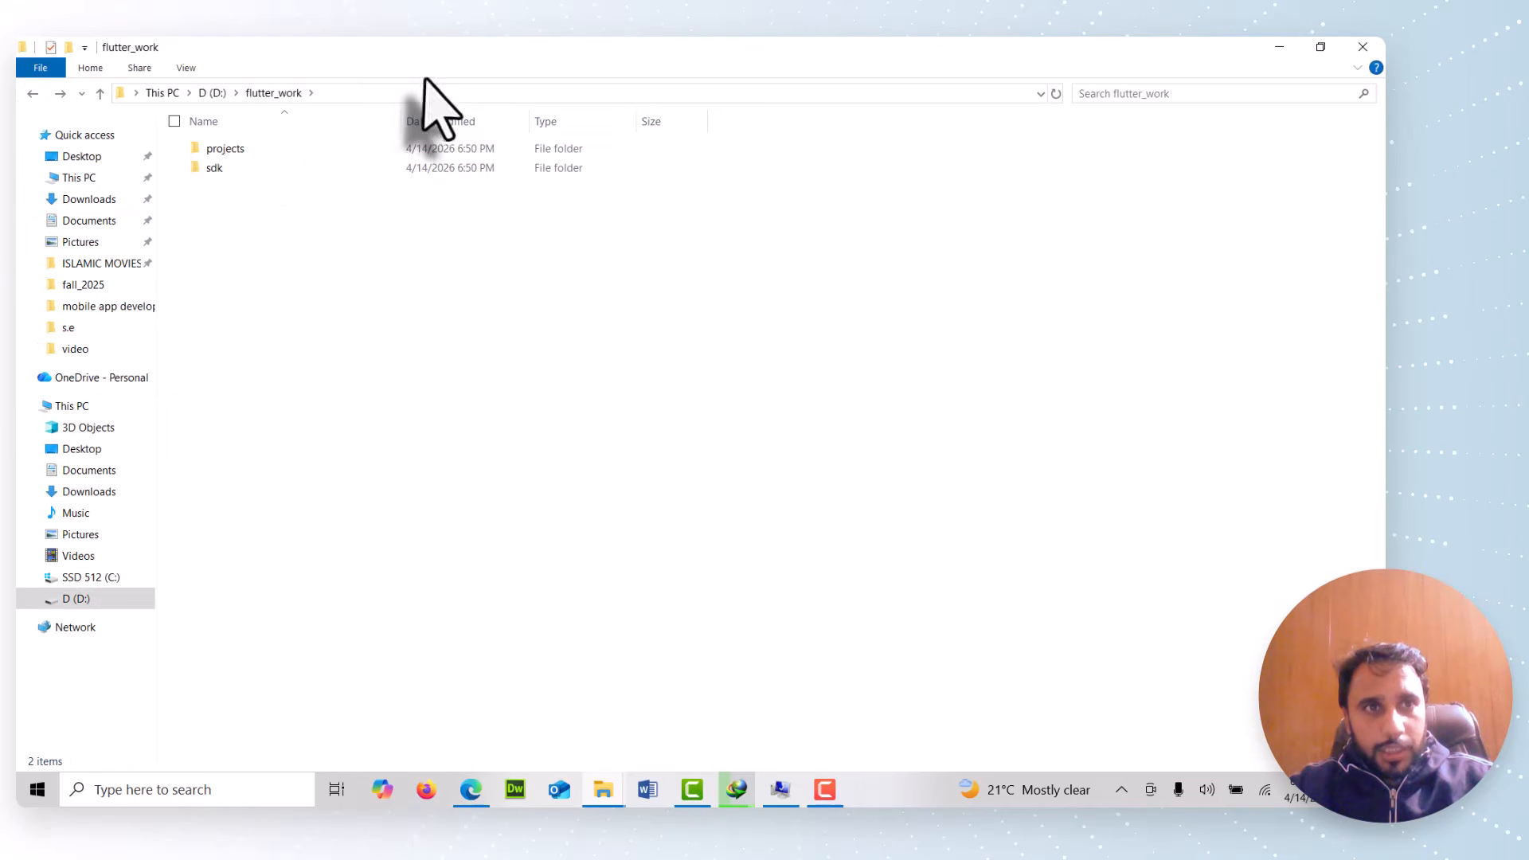
{"action": "left_click", "coordinate": [400, 94]}
{"action": "double_click", "coordinate": [239, 168]}
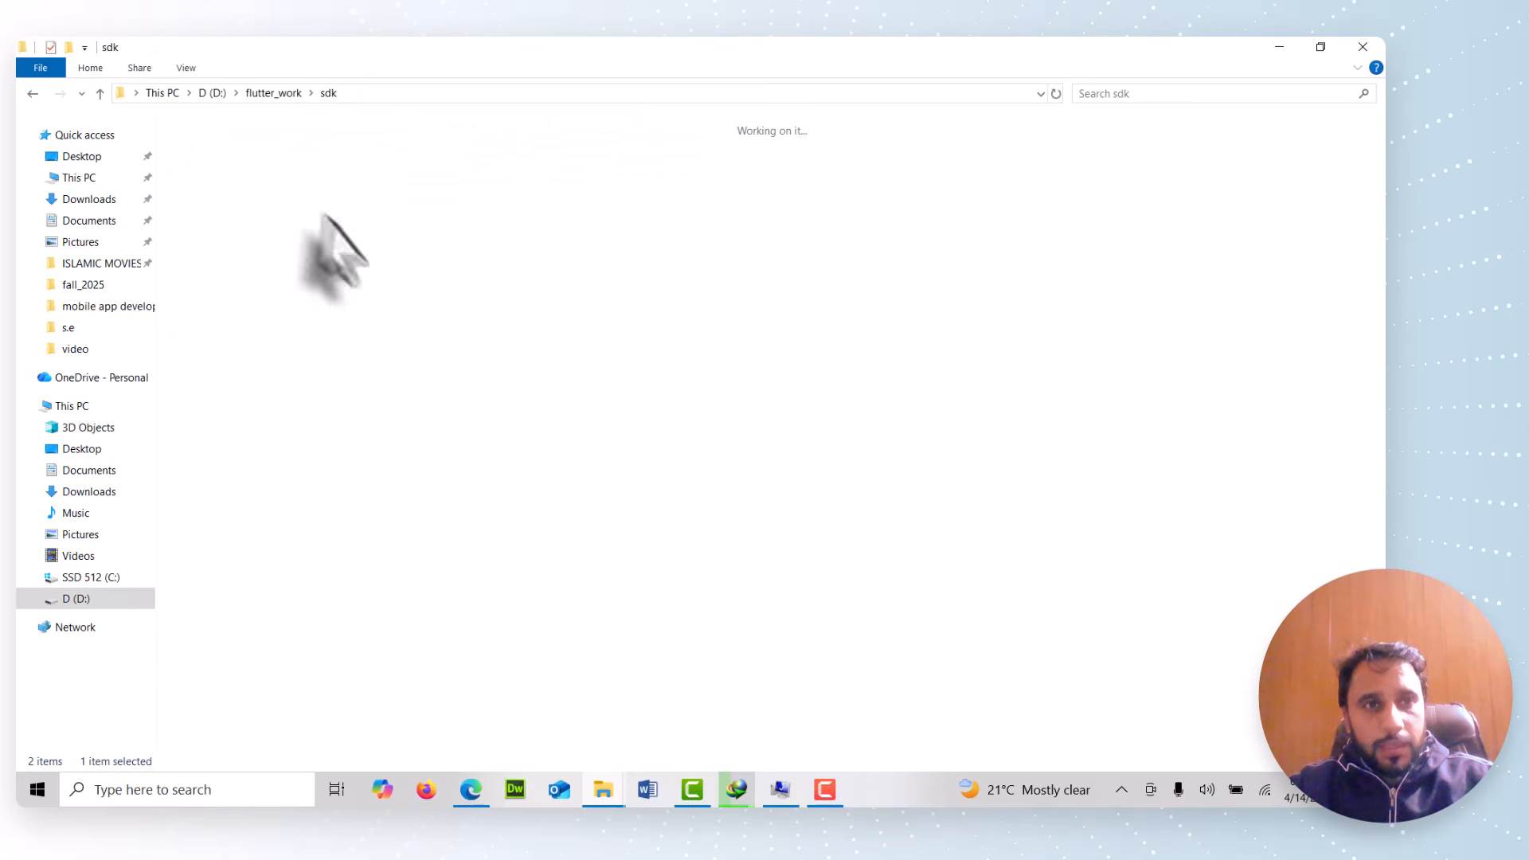
{"action": "key", "text": "ctrl+v"}
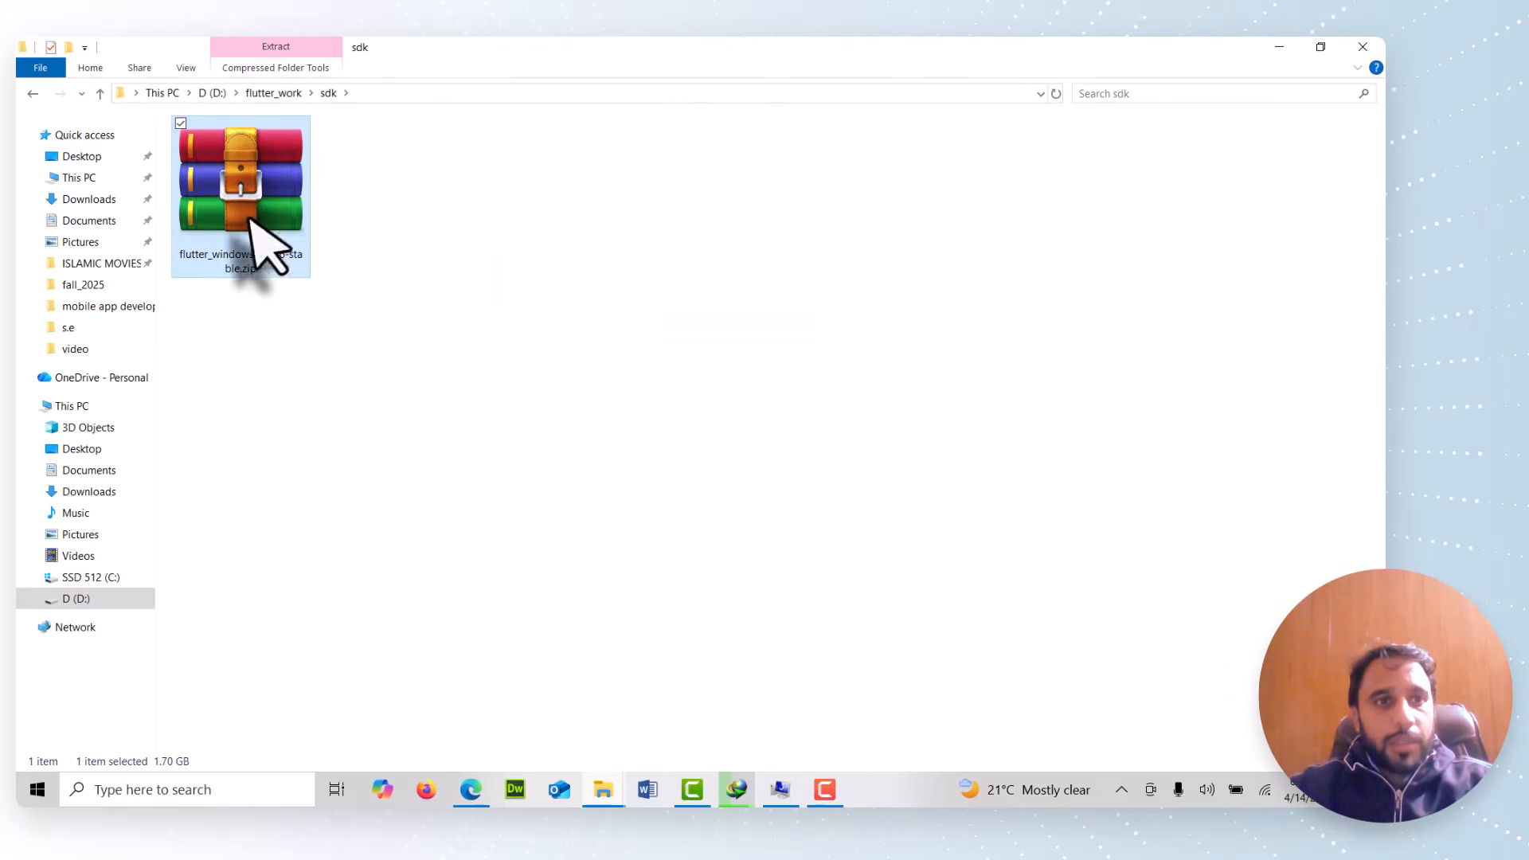
Extract the Flutter zip archive here in the sdk folder and delete the zip file
{"action": "right_click", "coordinate": [266, 221]}
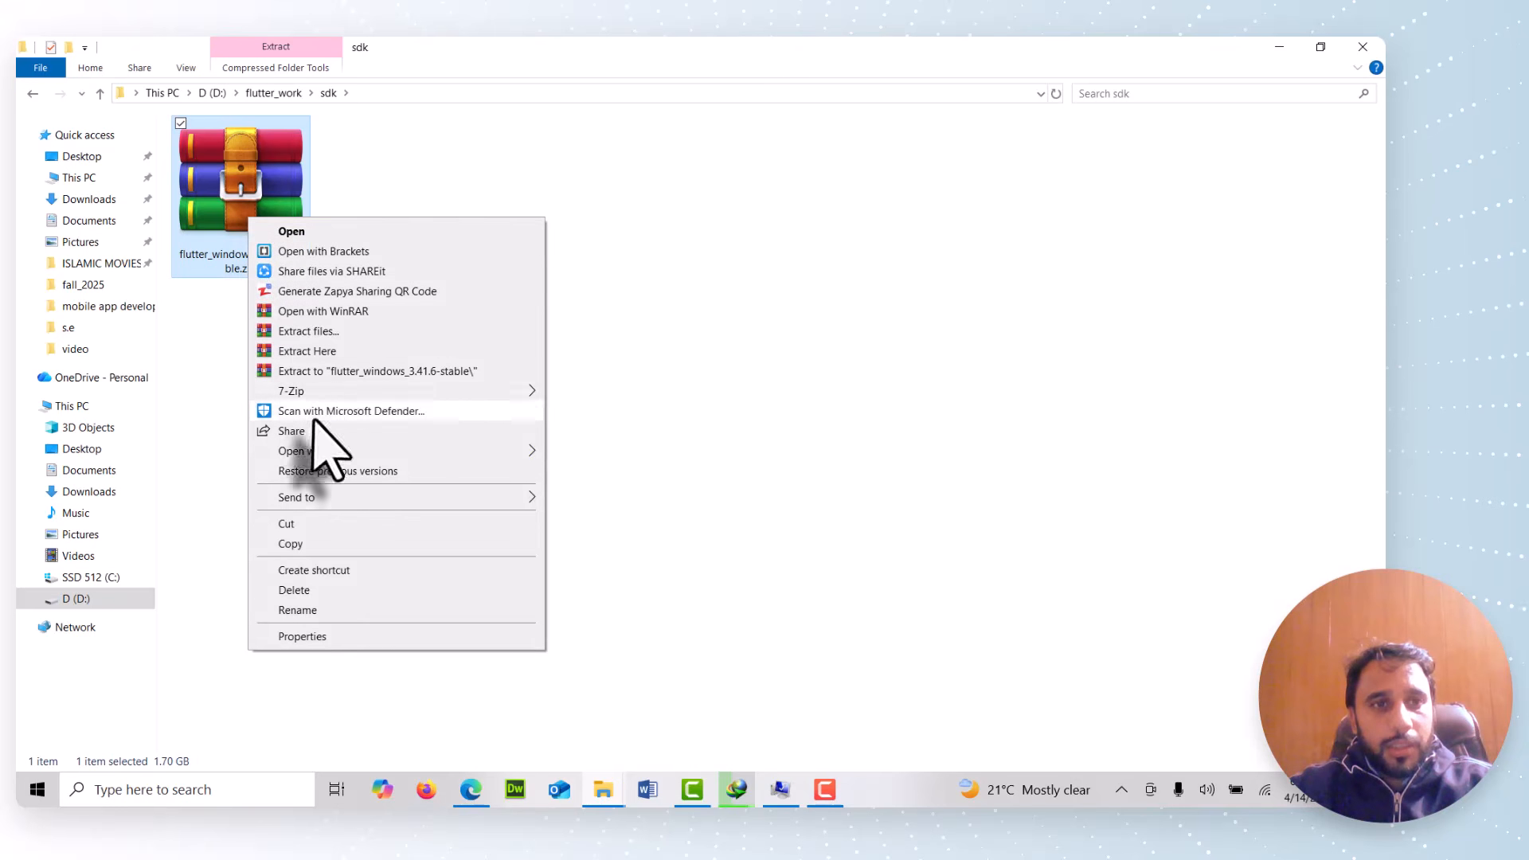
{"action": "left_click", "coordinate": [359, 354]}
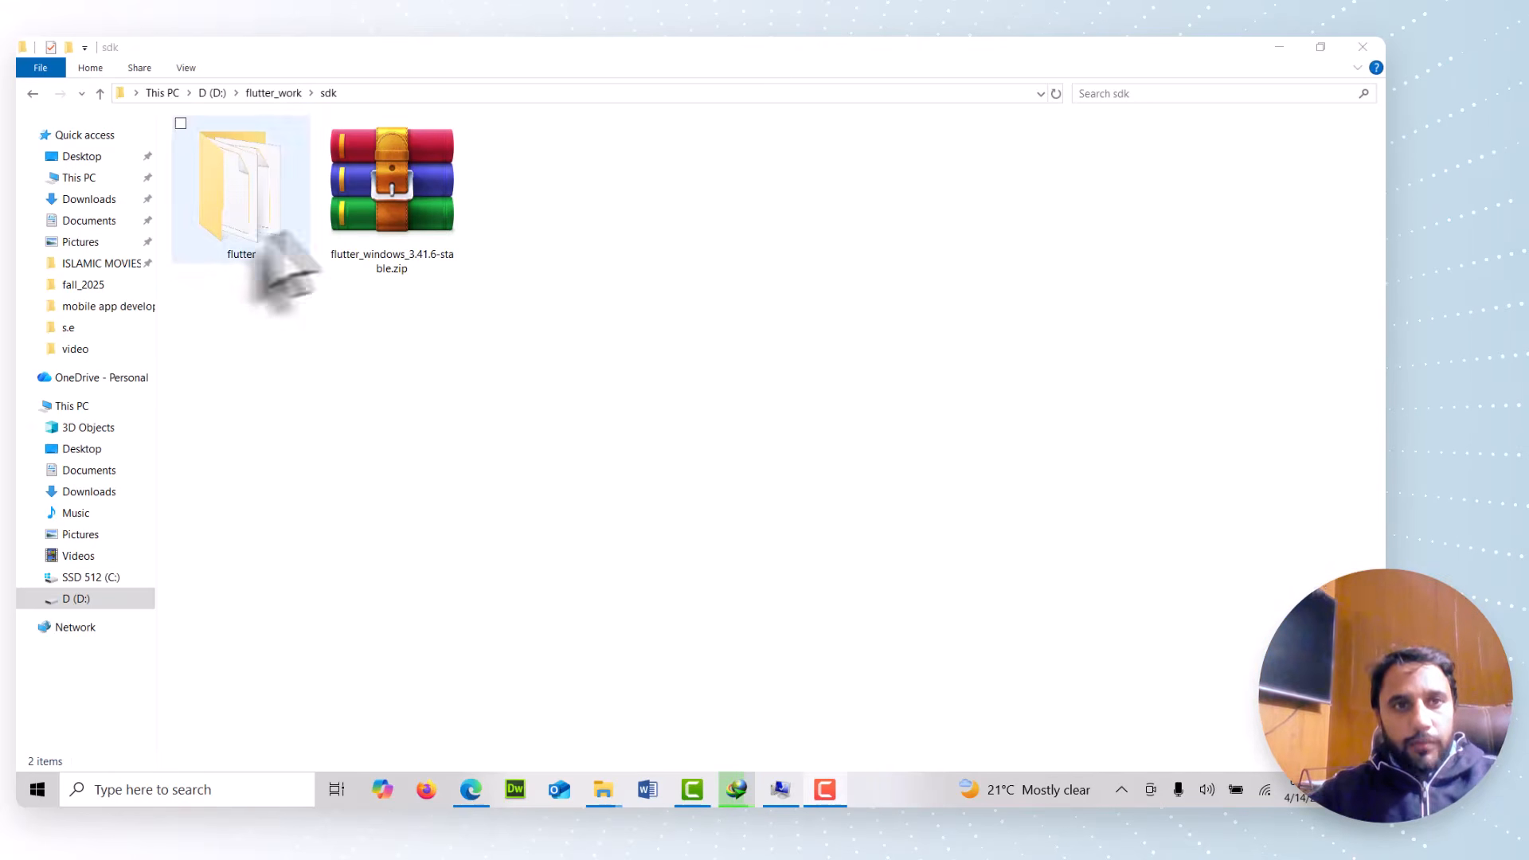
{"action": "left_click", "coordinate": [433, 219]}
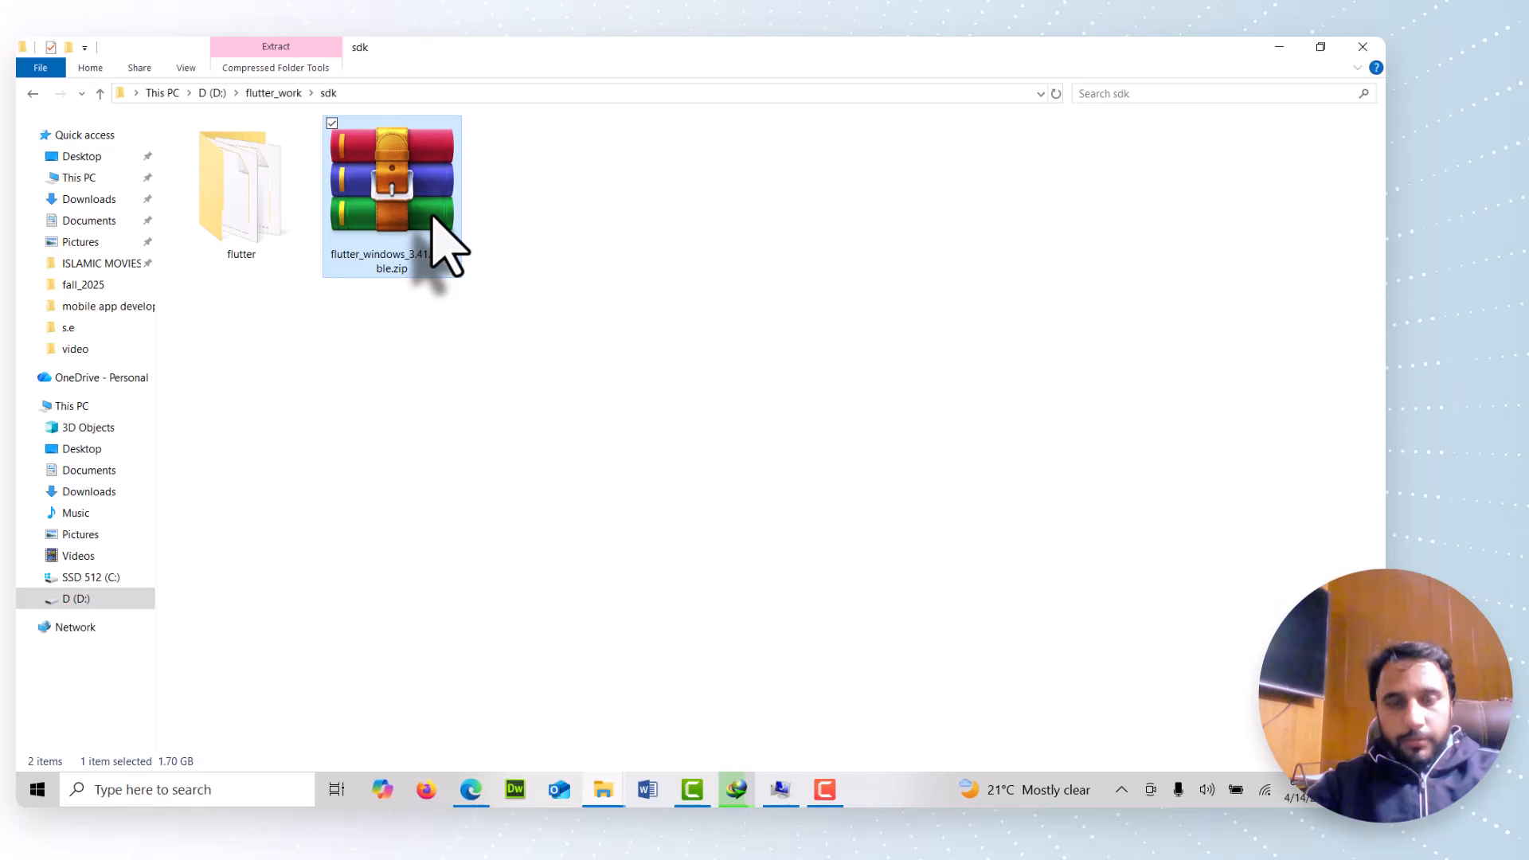
{"action": "key", "text": "Delete"}
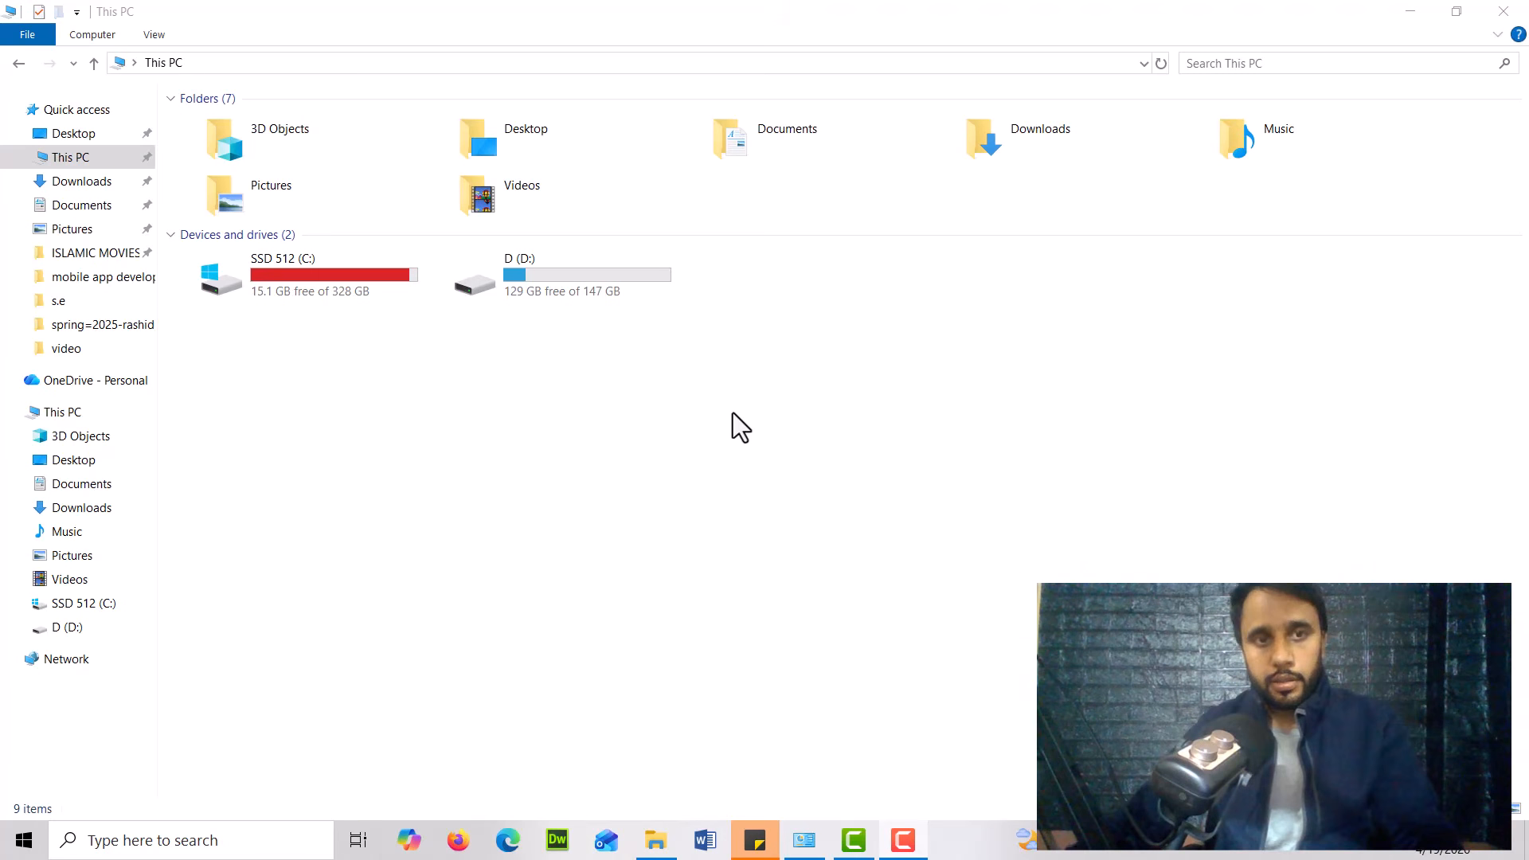
Browse D:\flutter_dev and open the flutter folder inside its sdk subfolder
{"action": "double_click", "coordinate": [556, 280]}
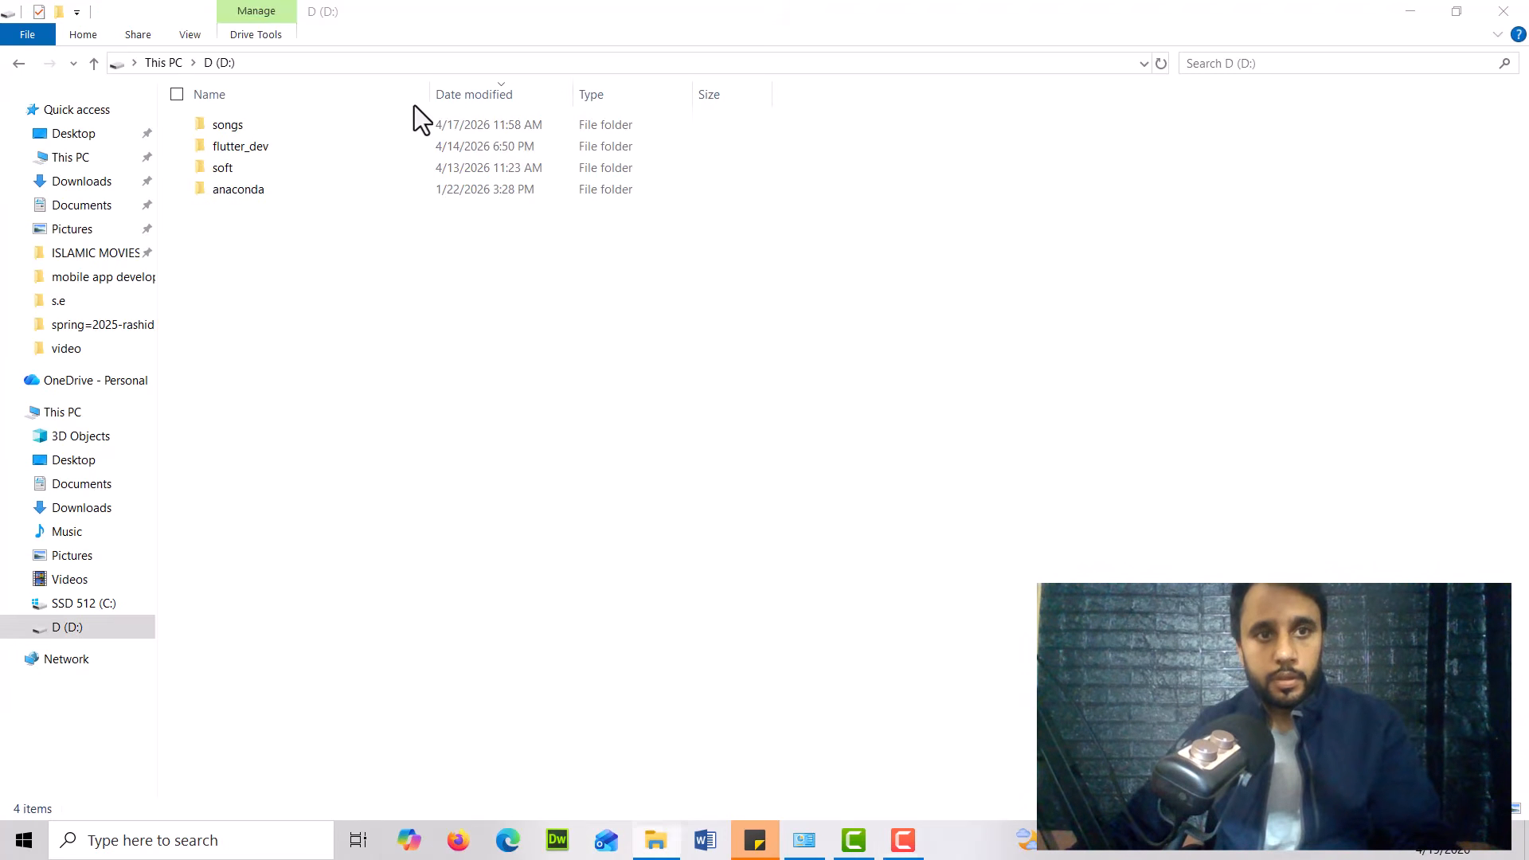
{"action": "double_click", "coordinate": [259, 149]}
{"action": "left_click", "coordinate": [260, 149]}
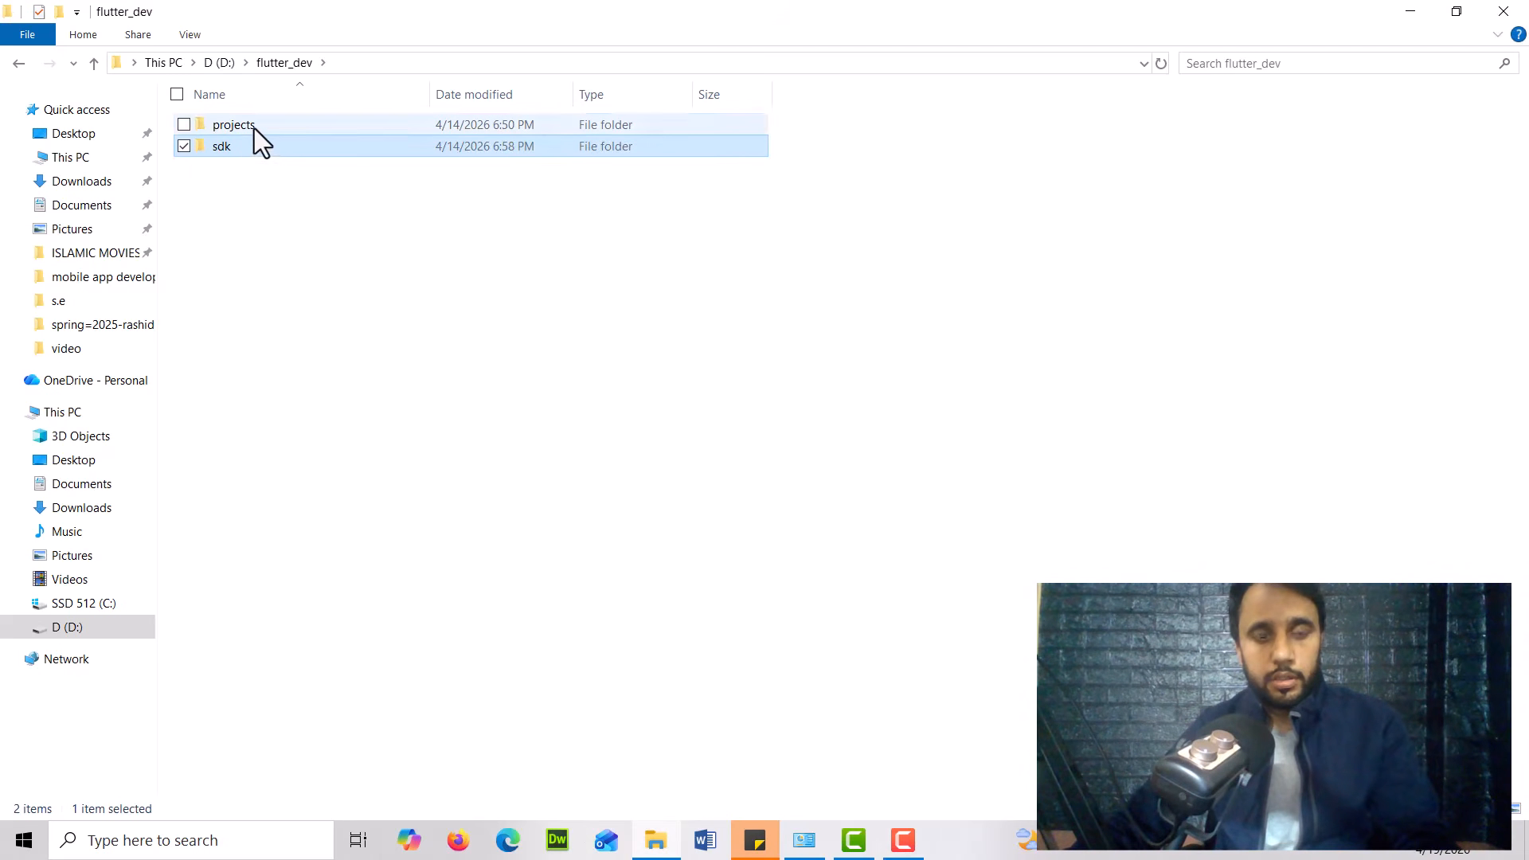
{"action": "double_click", "coordinate": [255, 127]}
{"action": "left_click", "coordinate": [280, 62]}
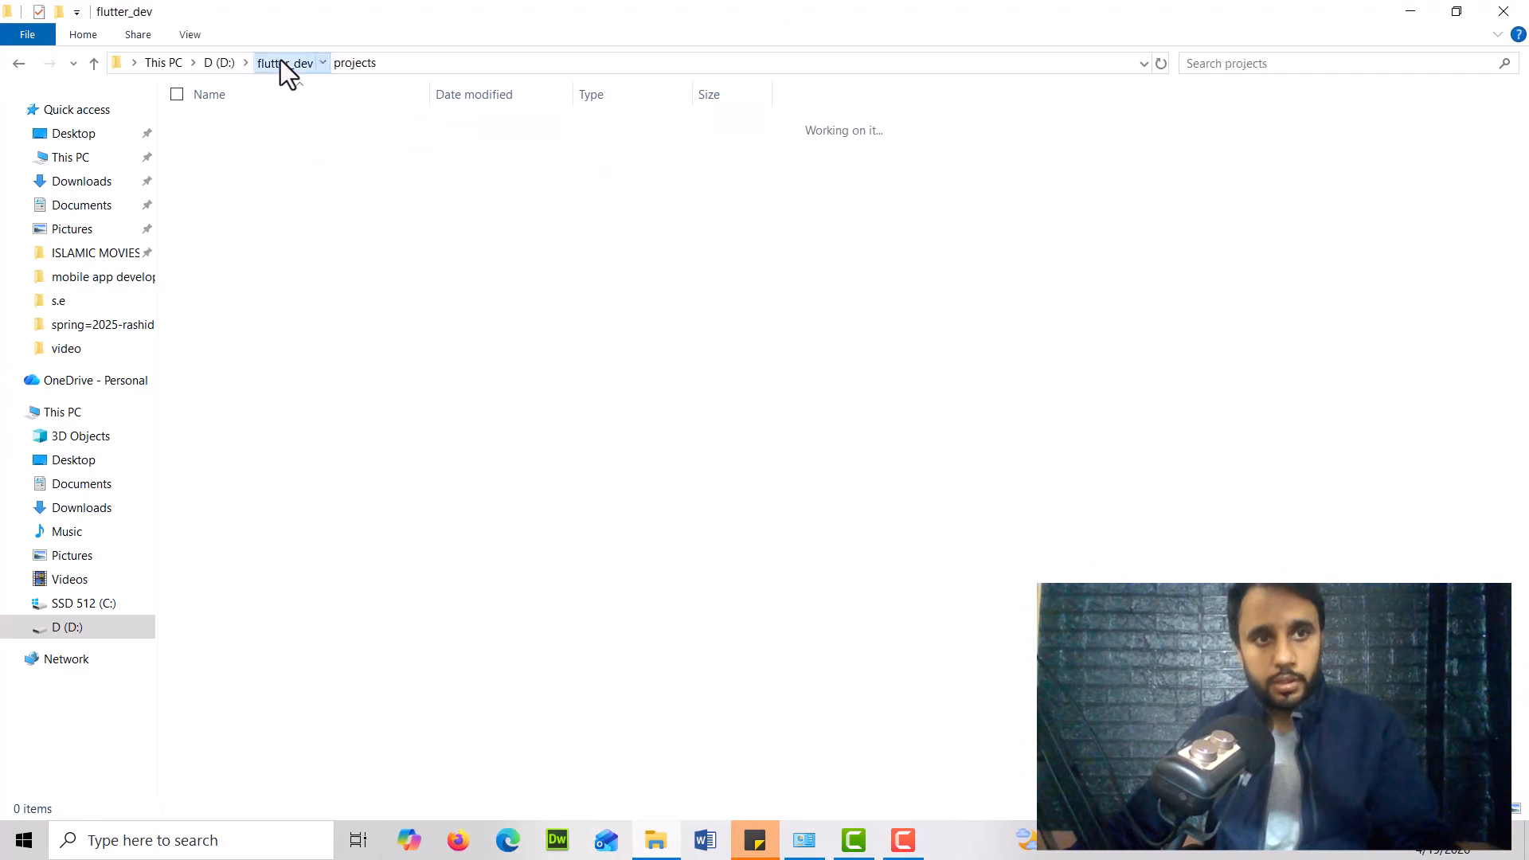
{"action": "double_click", "coordinate": [251, 143]}
{"action": "left_click", "coordinate": [266, 124]}
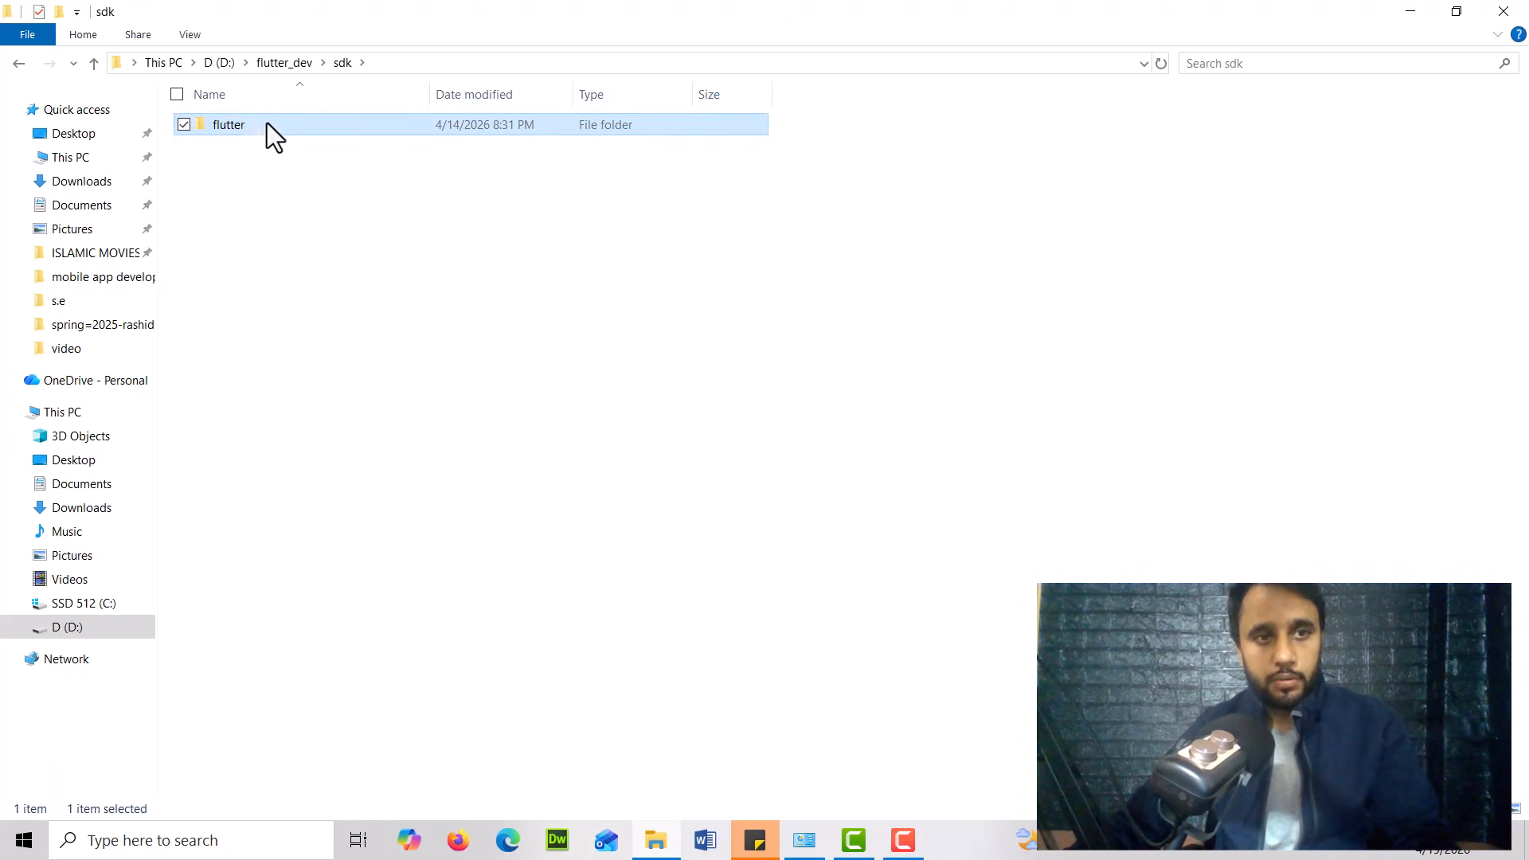
{"action": "double_click", "coordinate": [245, 126]}
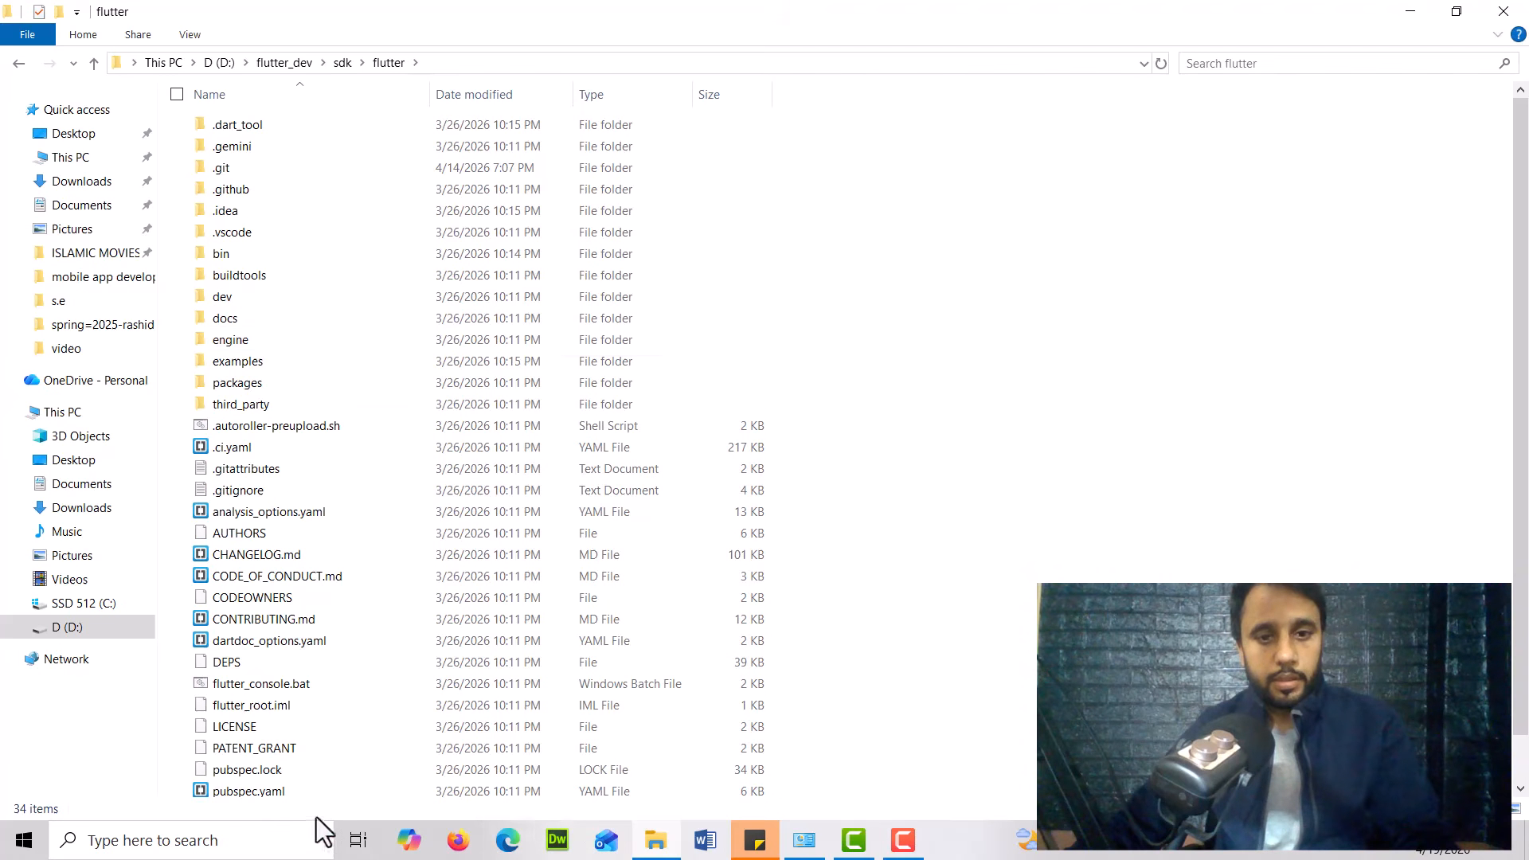
Open Command Prompt and run the flutter command to check whether it is recognized
{"action": "left_click", "coordinate": [263, 840]}
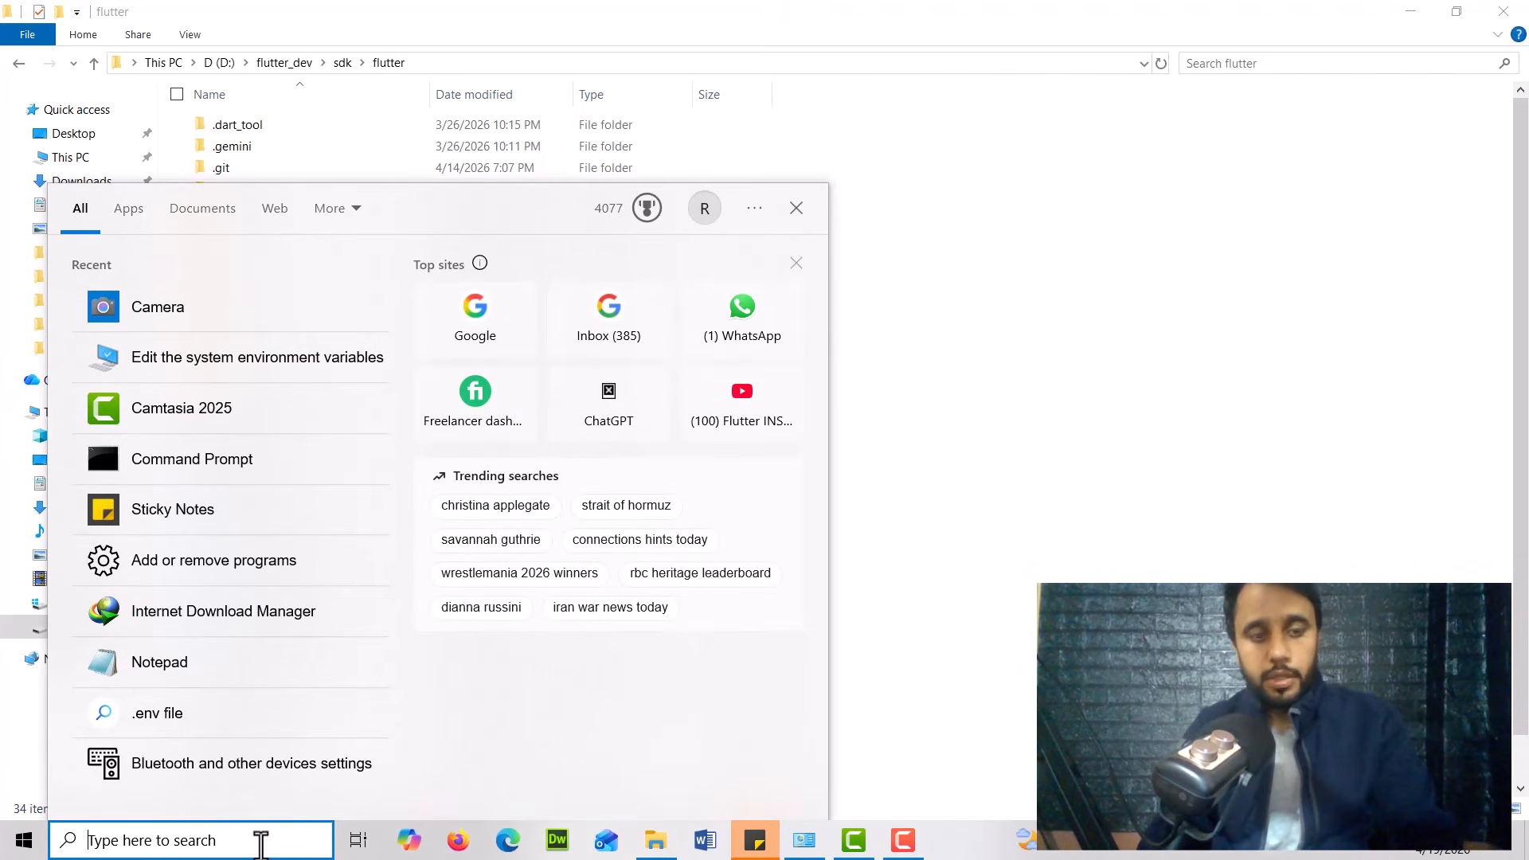
{"action": "type", "text": "cmd"}
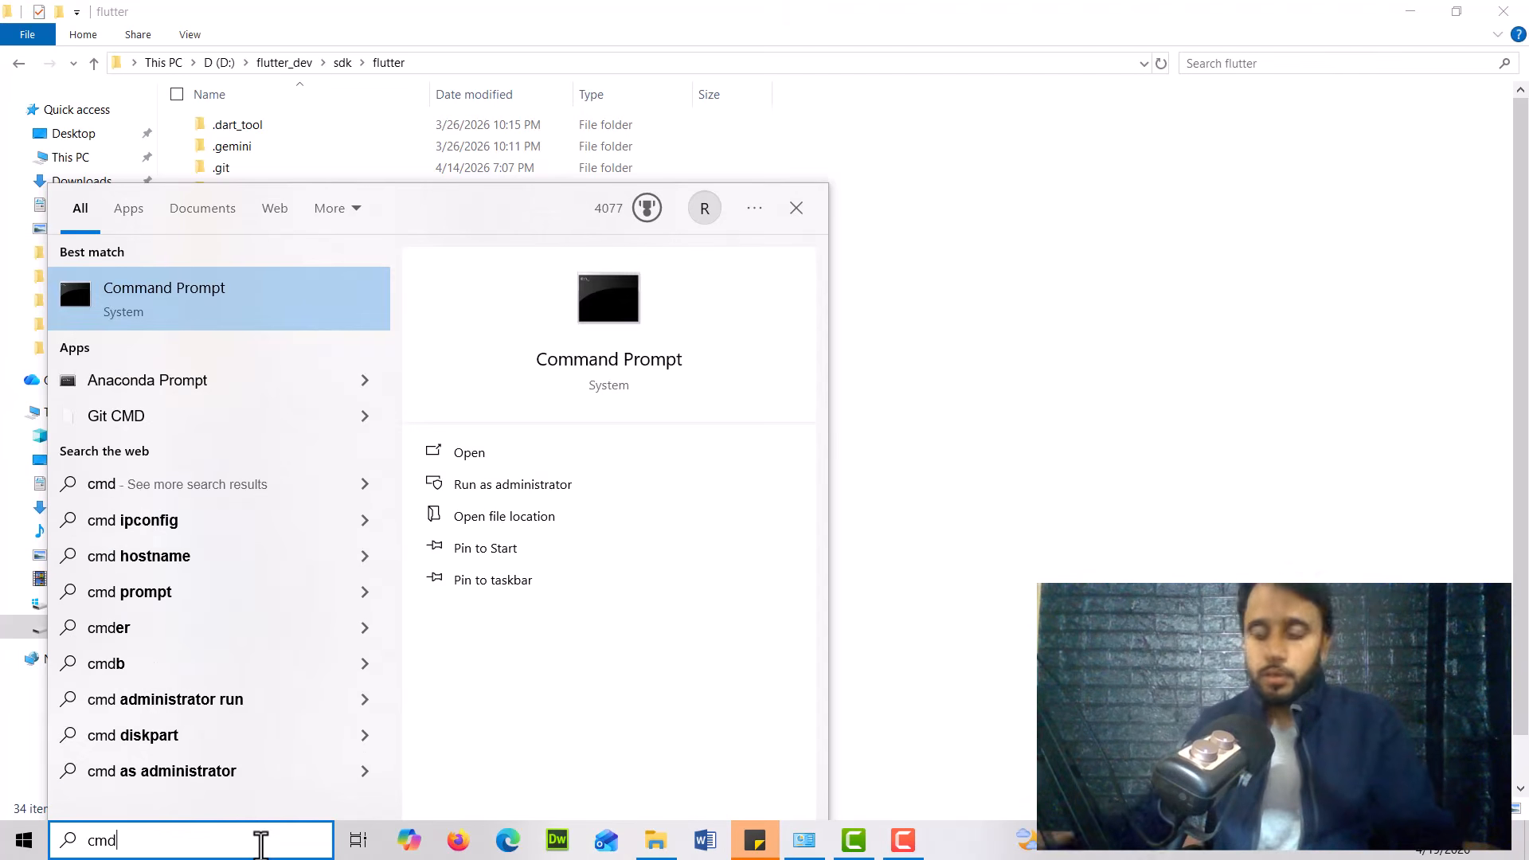
{"action": "left_click", "coordinate": [247, 325]}
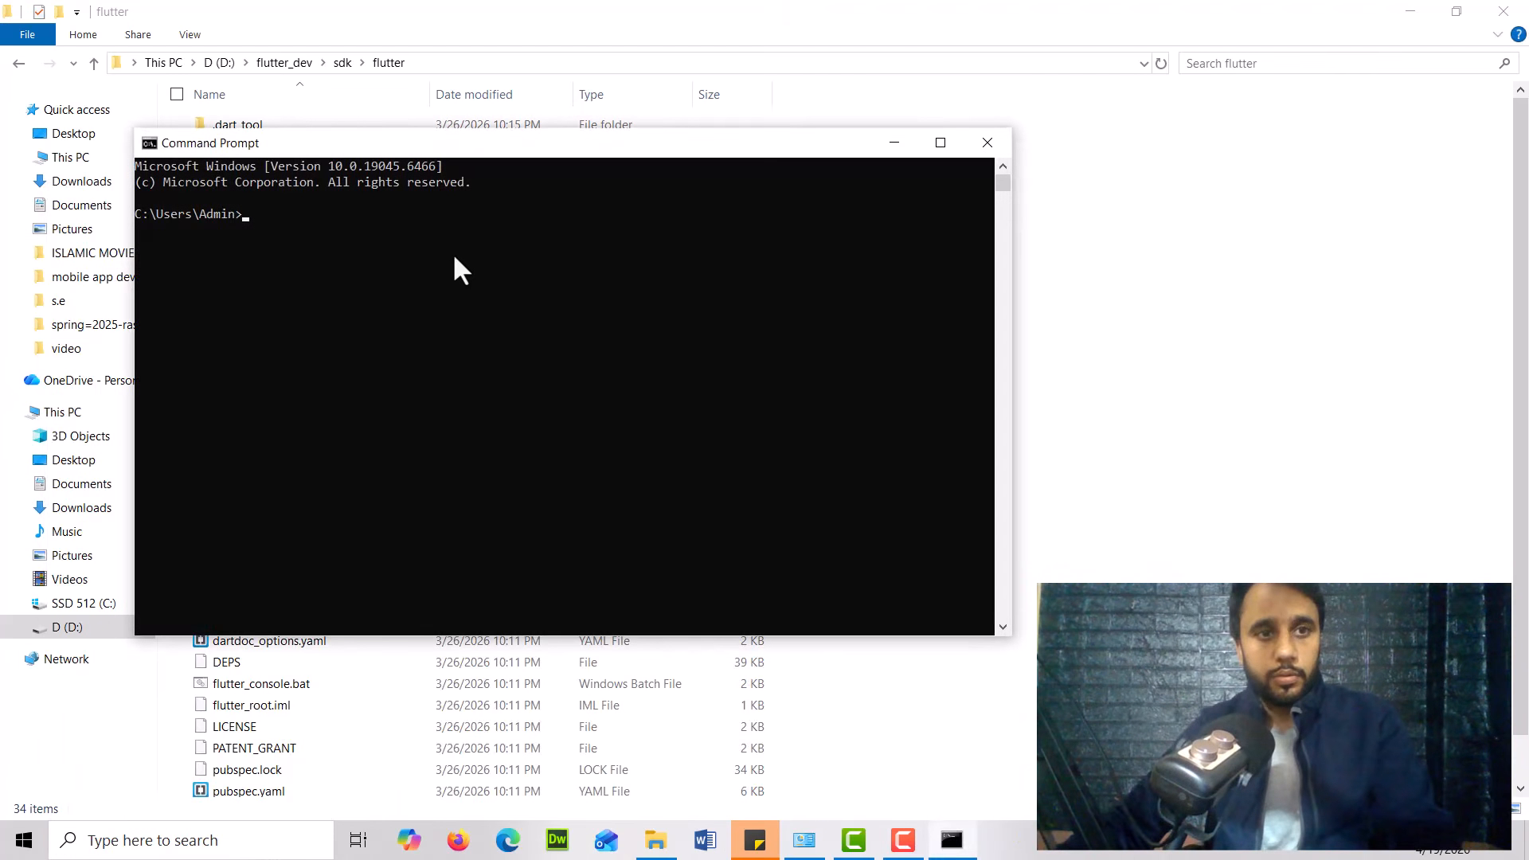
{"action": "type", "text": "flutt"}
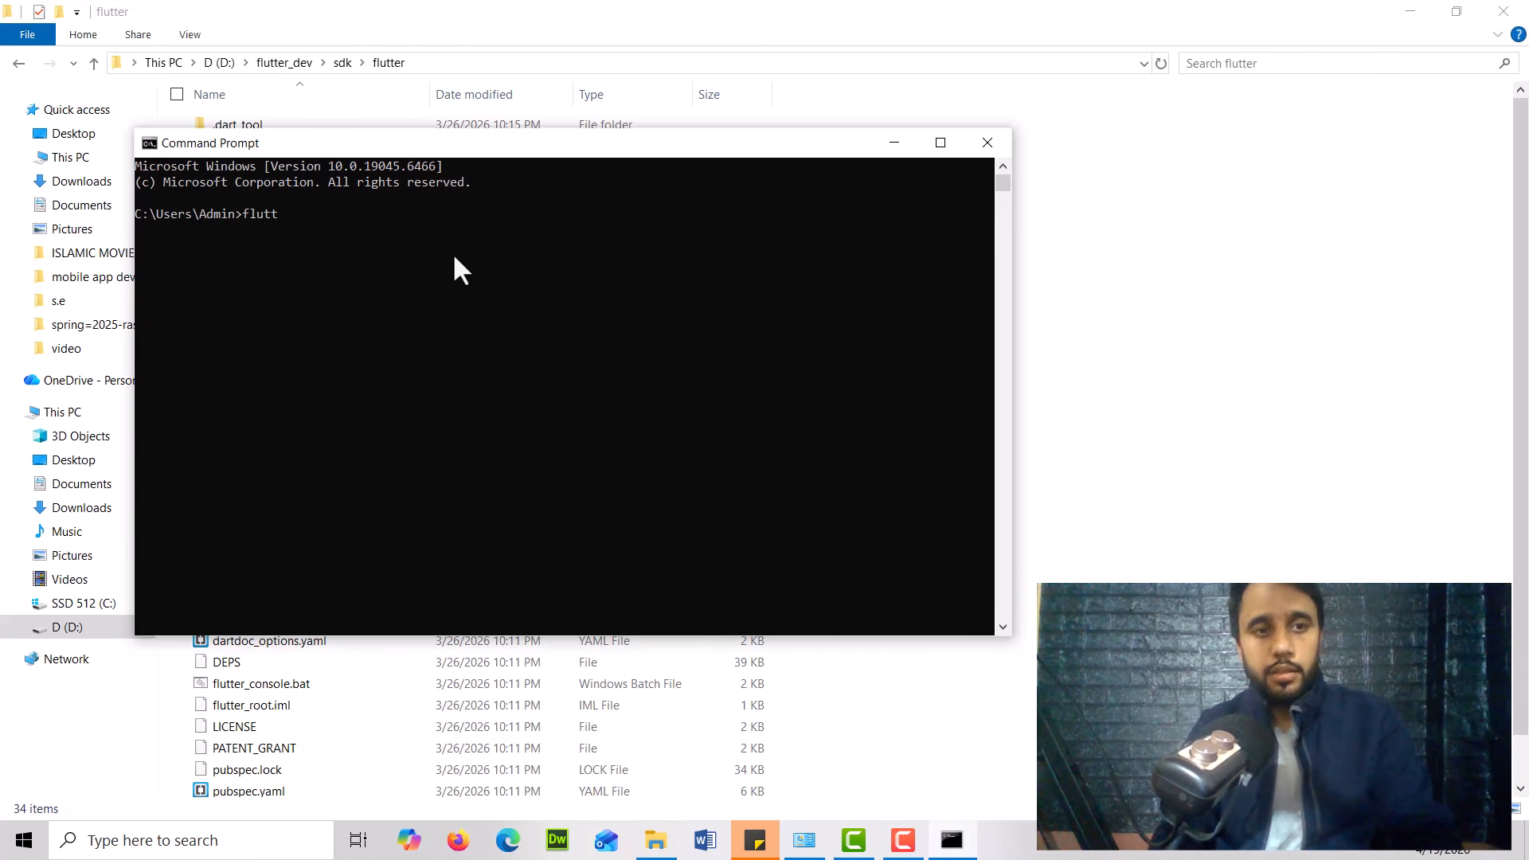
{"action": "type", "text": "er"}
{"action": "key", "text": "Return"}
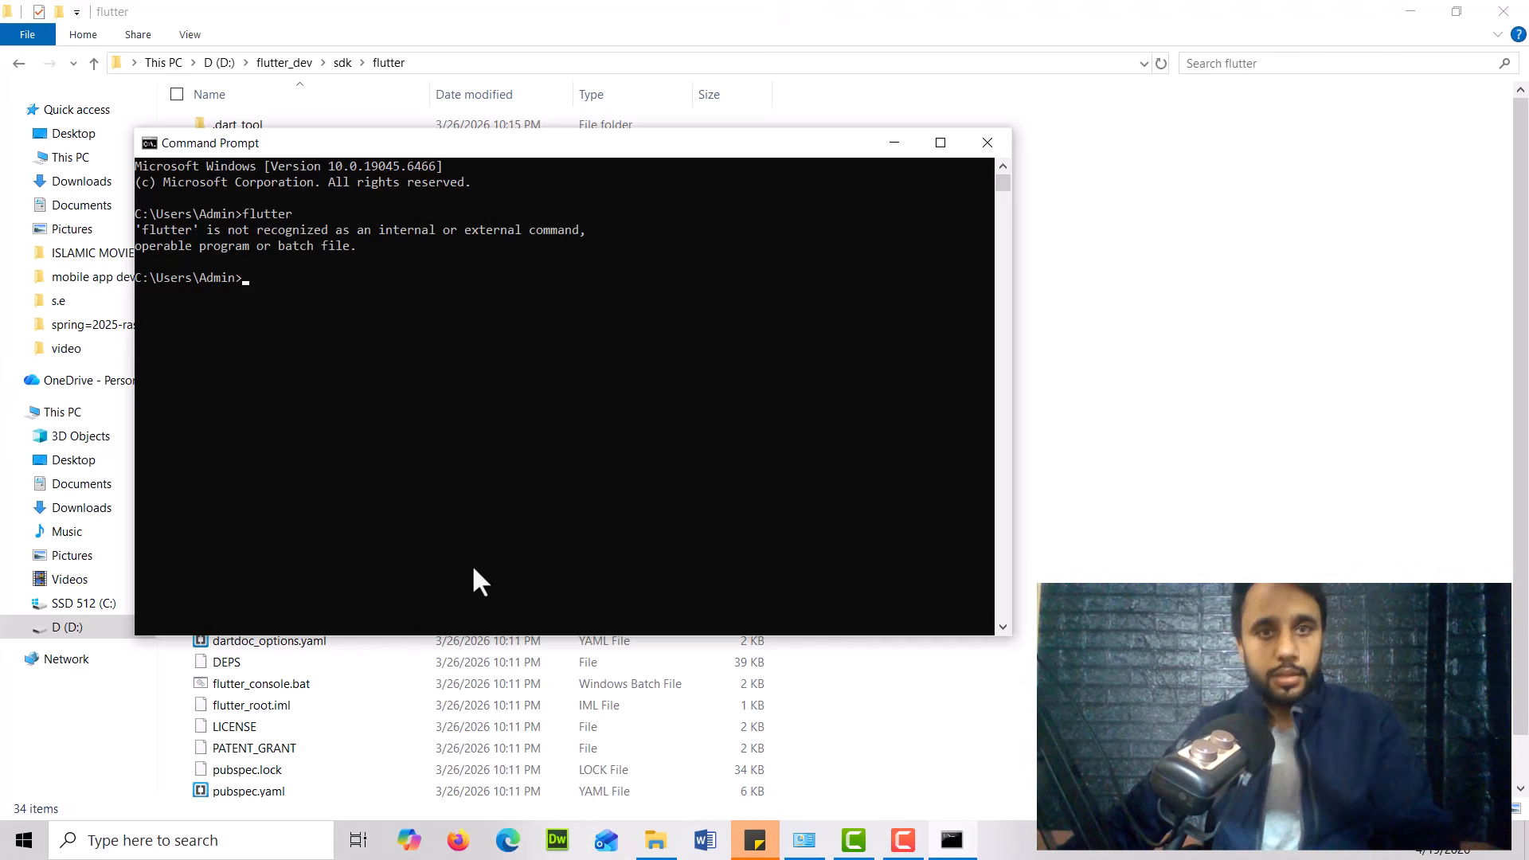
Open the Environment Variables dialog via Edit the system environment variables
{"action": "left_click", "coordinate": [168, 847]}
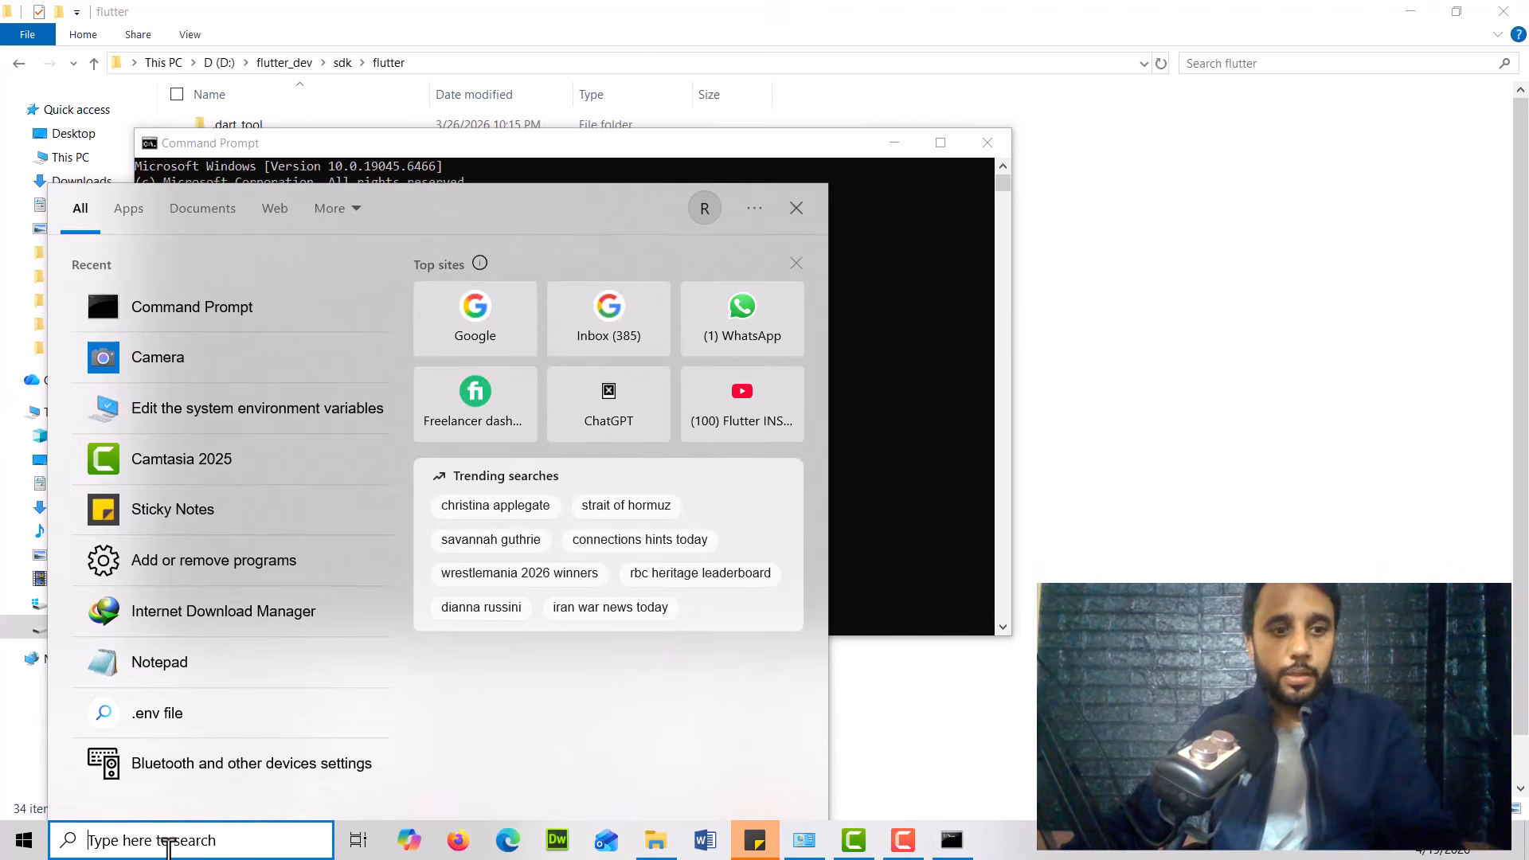
{"action": "type", "text": "e"}
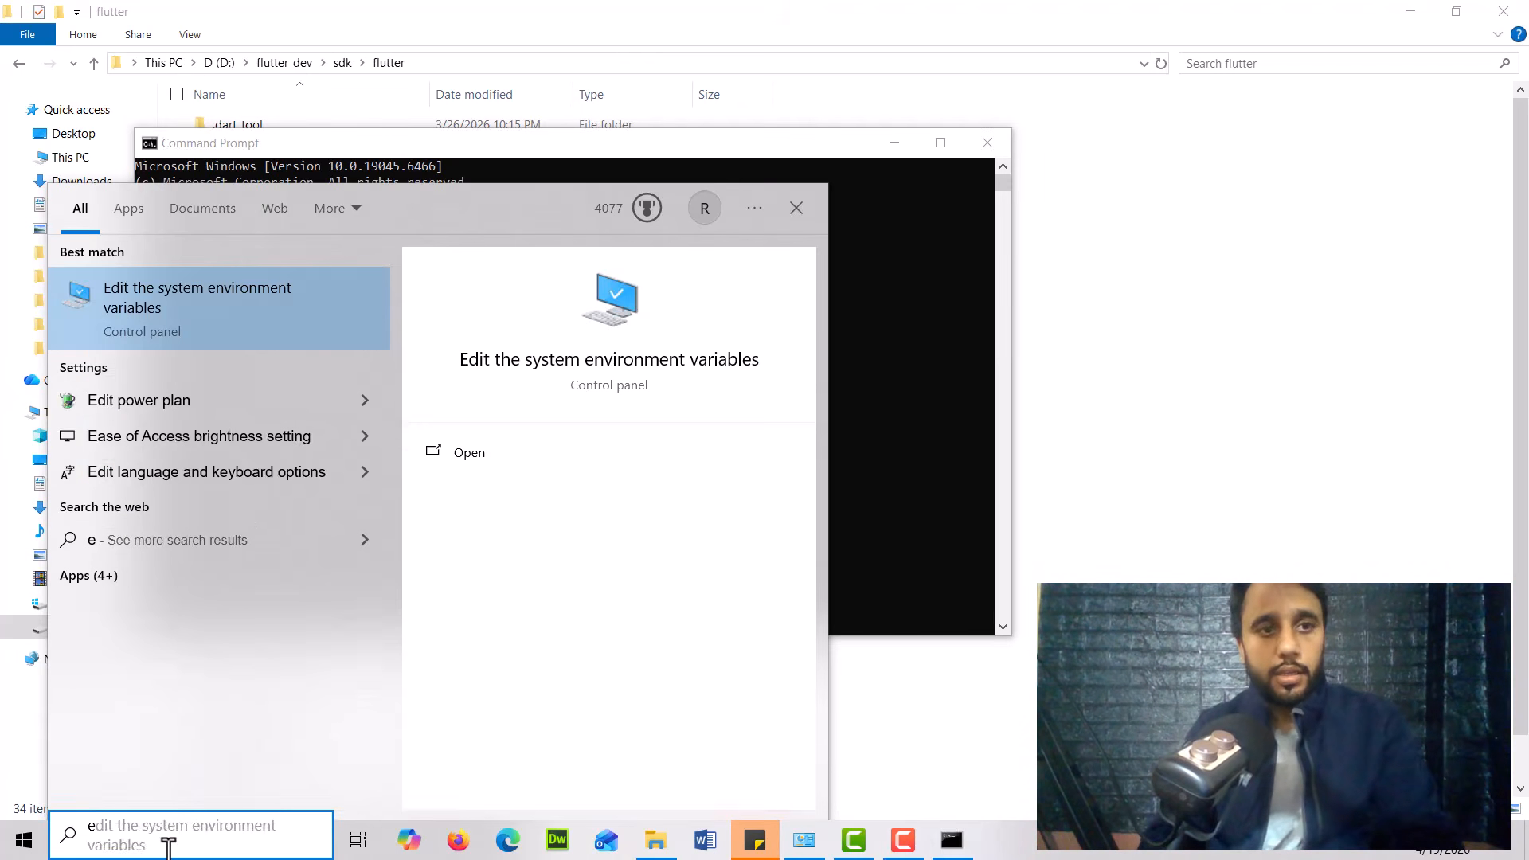
{"action": "type", "text": "nv"}
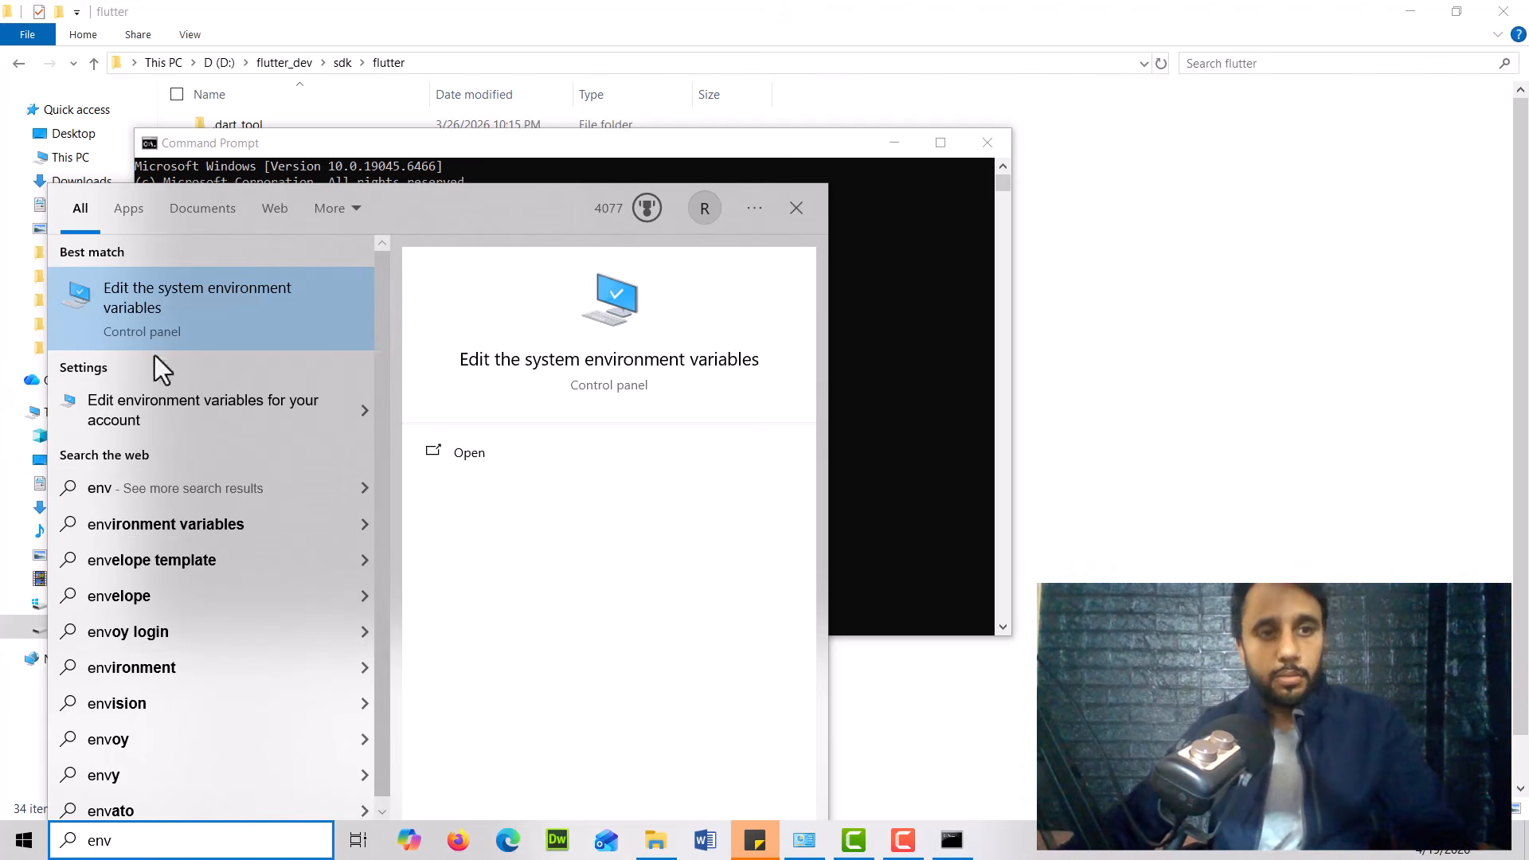
{"action": "left_click", "coordinate": [206, 318]}
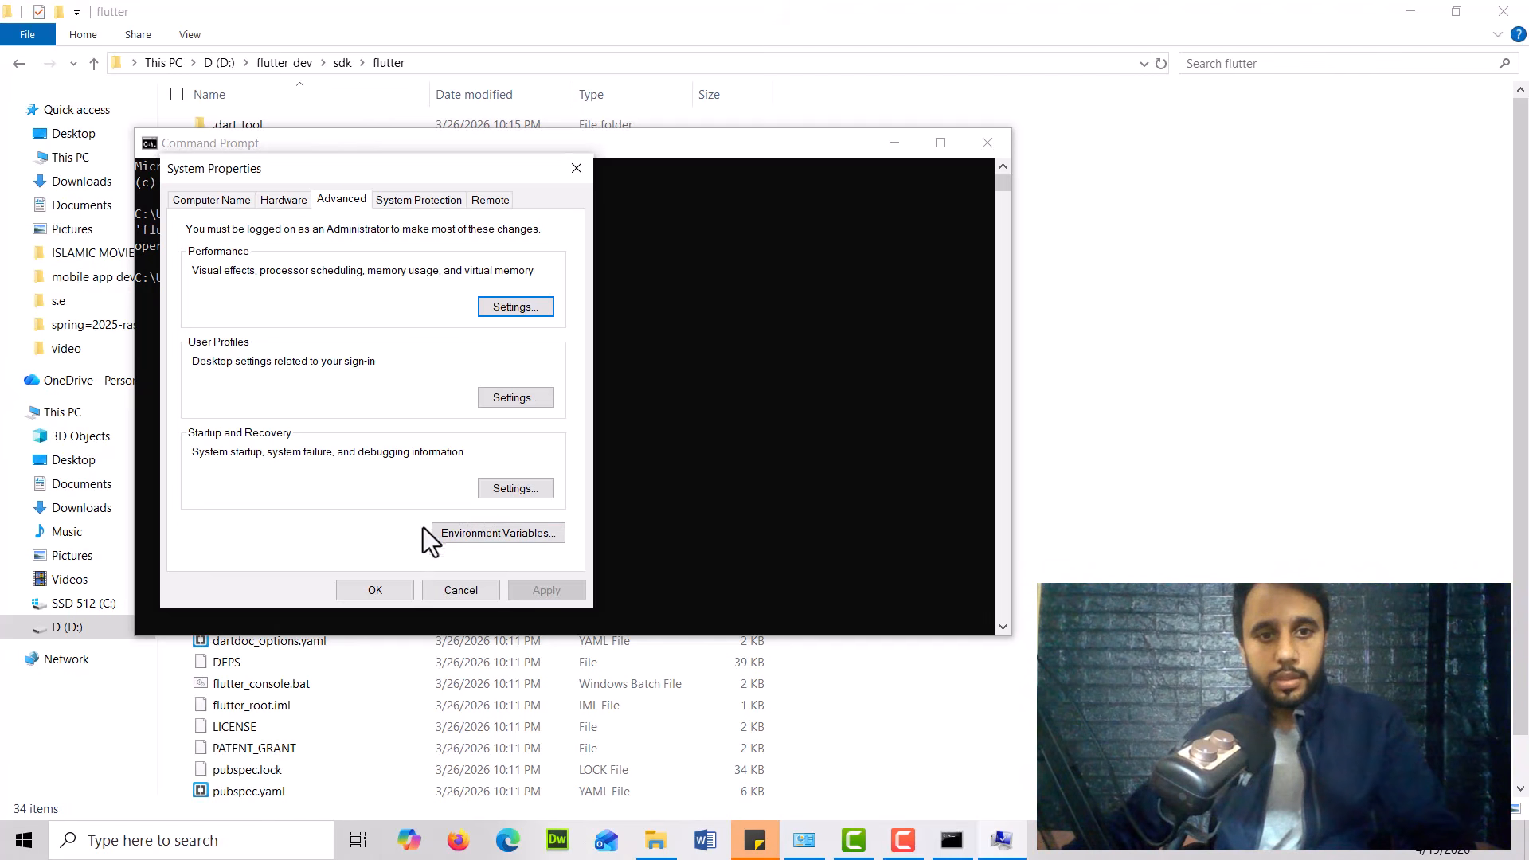
{"action": "left_click", "coordinate": [497, 532]}
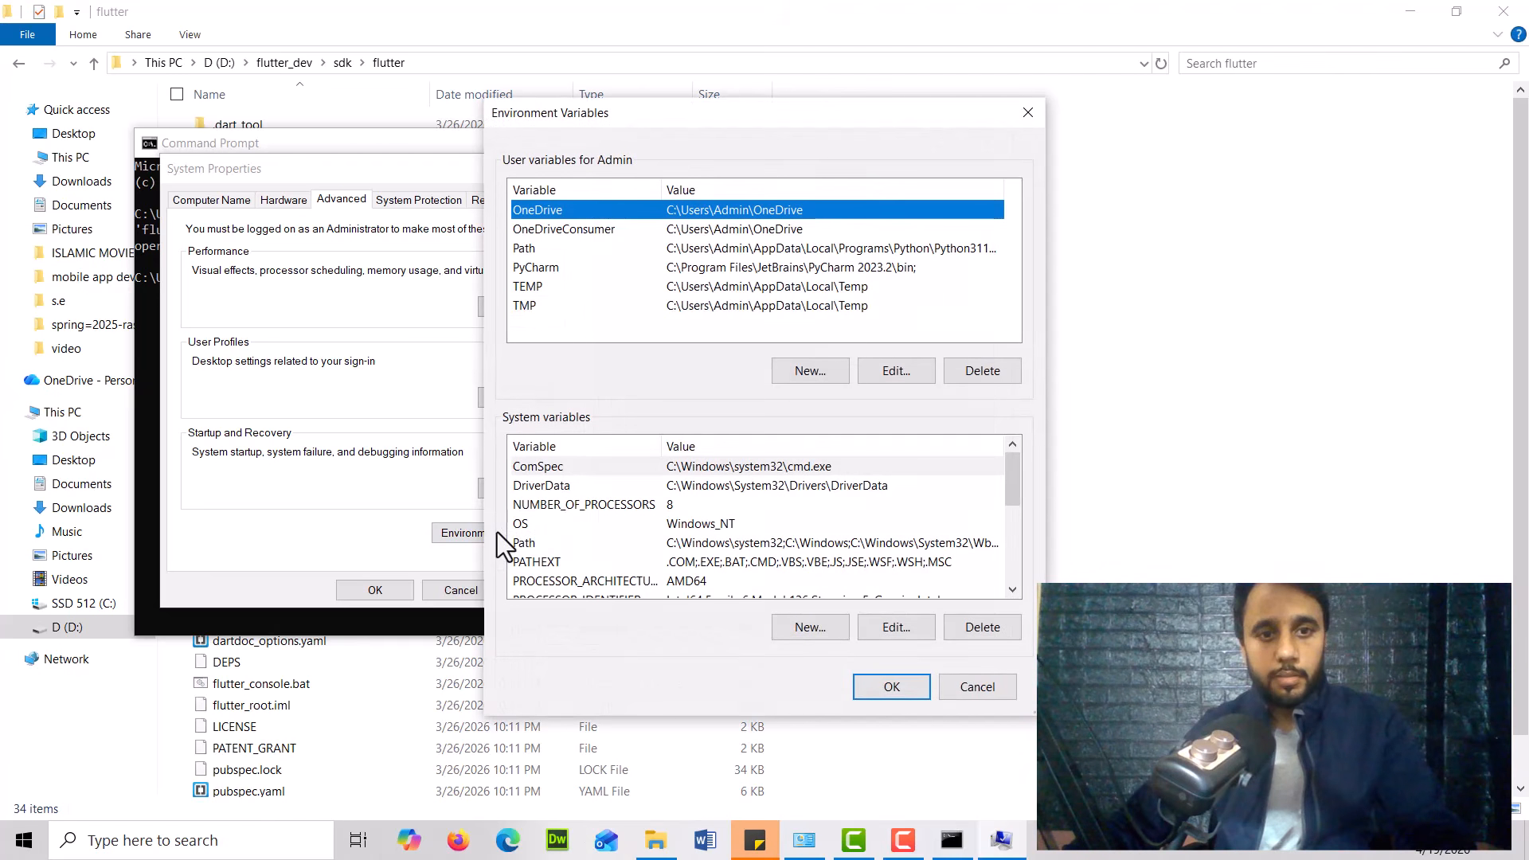
{"action": "left_click", "coordinate": [547, 326]}
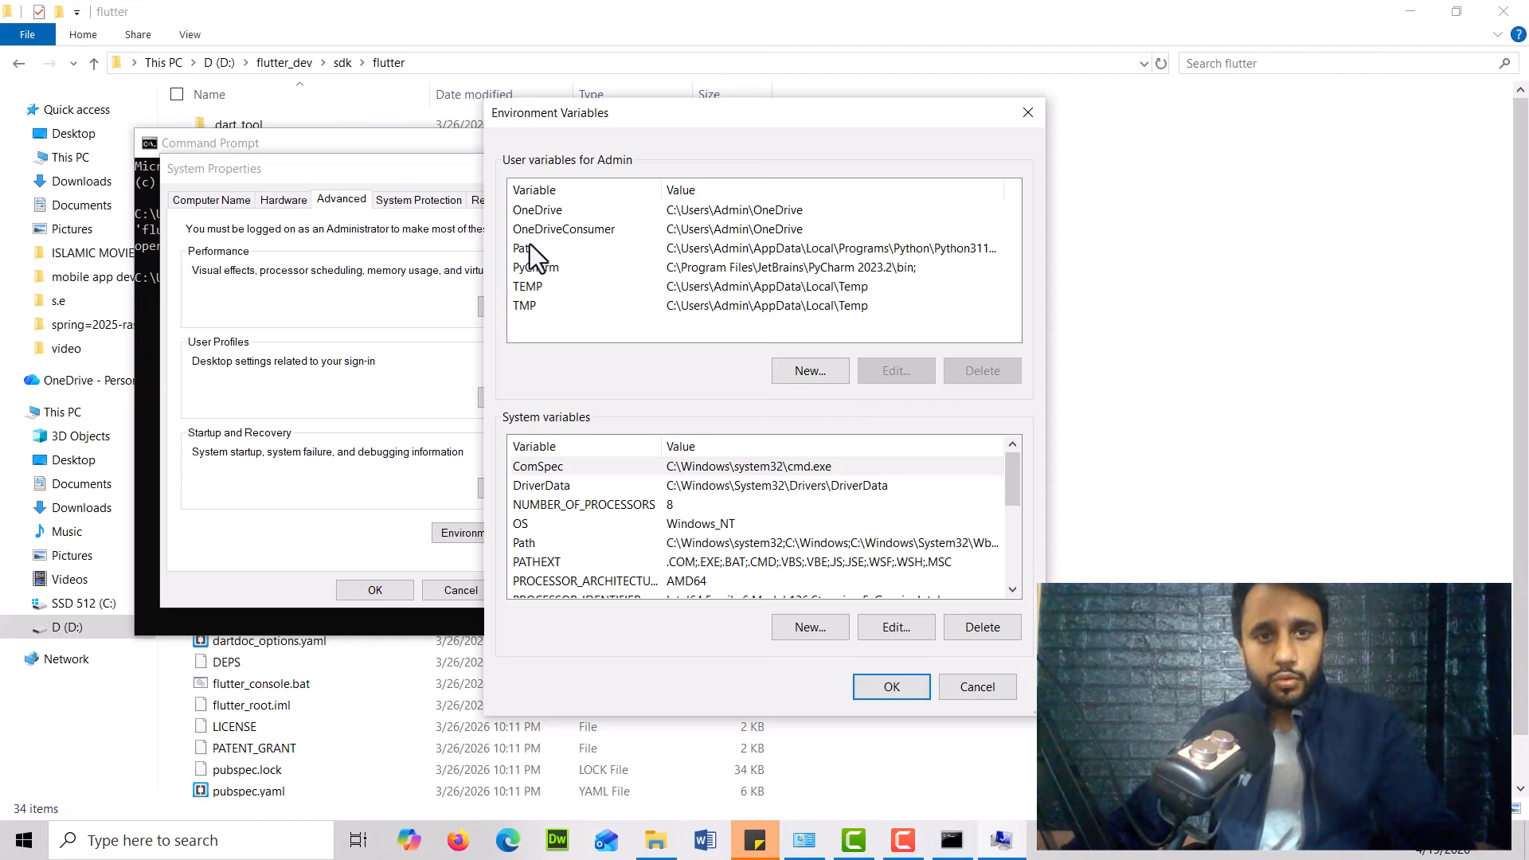
{"action": "left_click", "coordinate": [528, 247]}
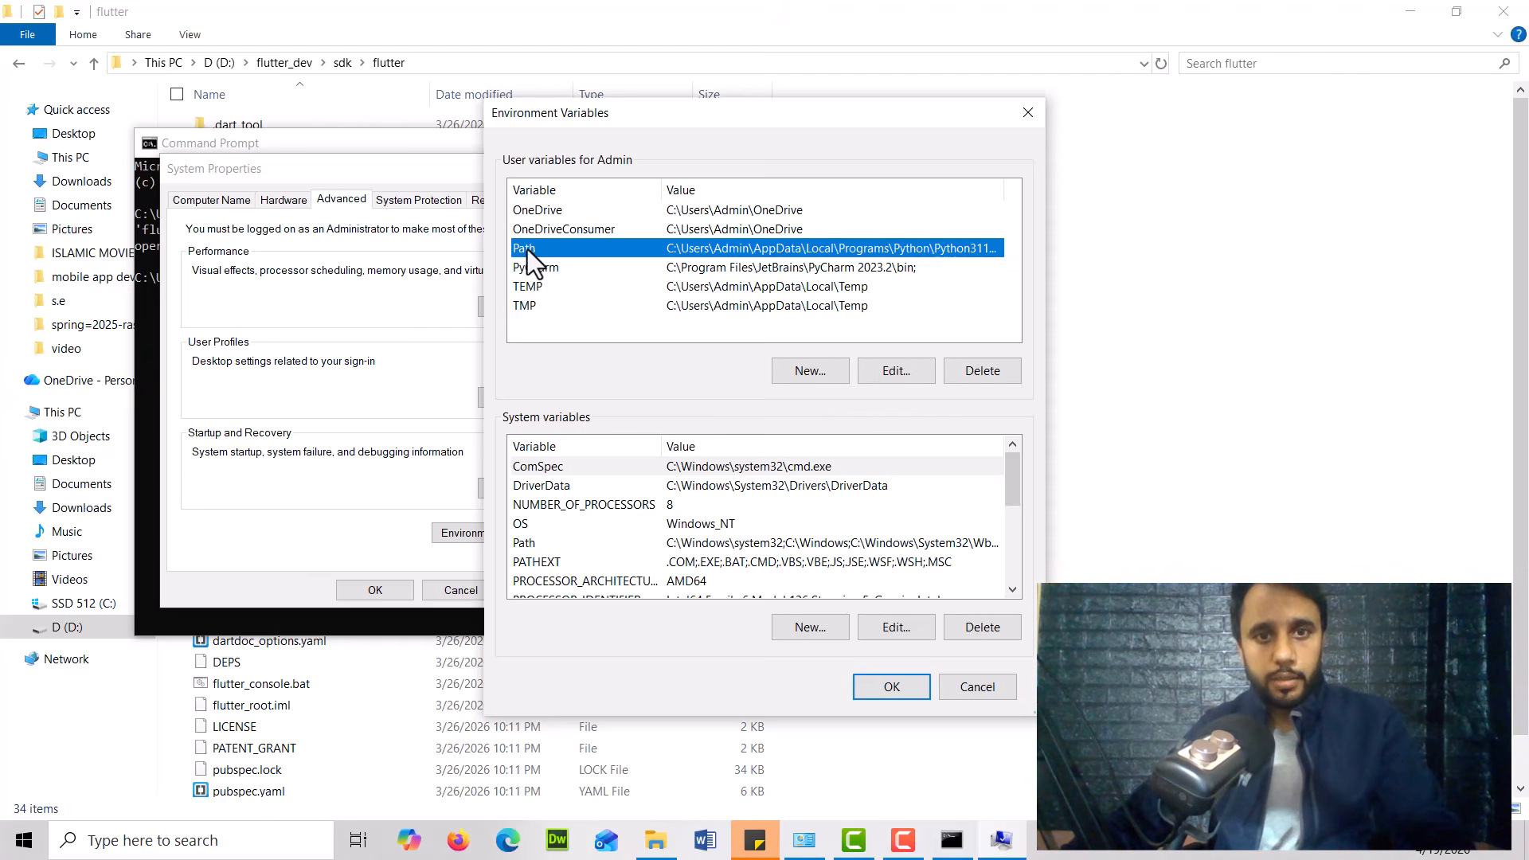
{"action": "double_click", "coordinate": [608, 250]}
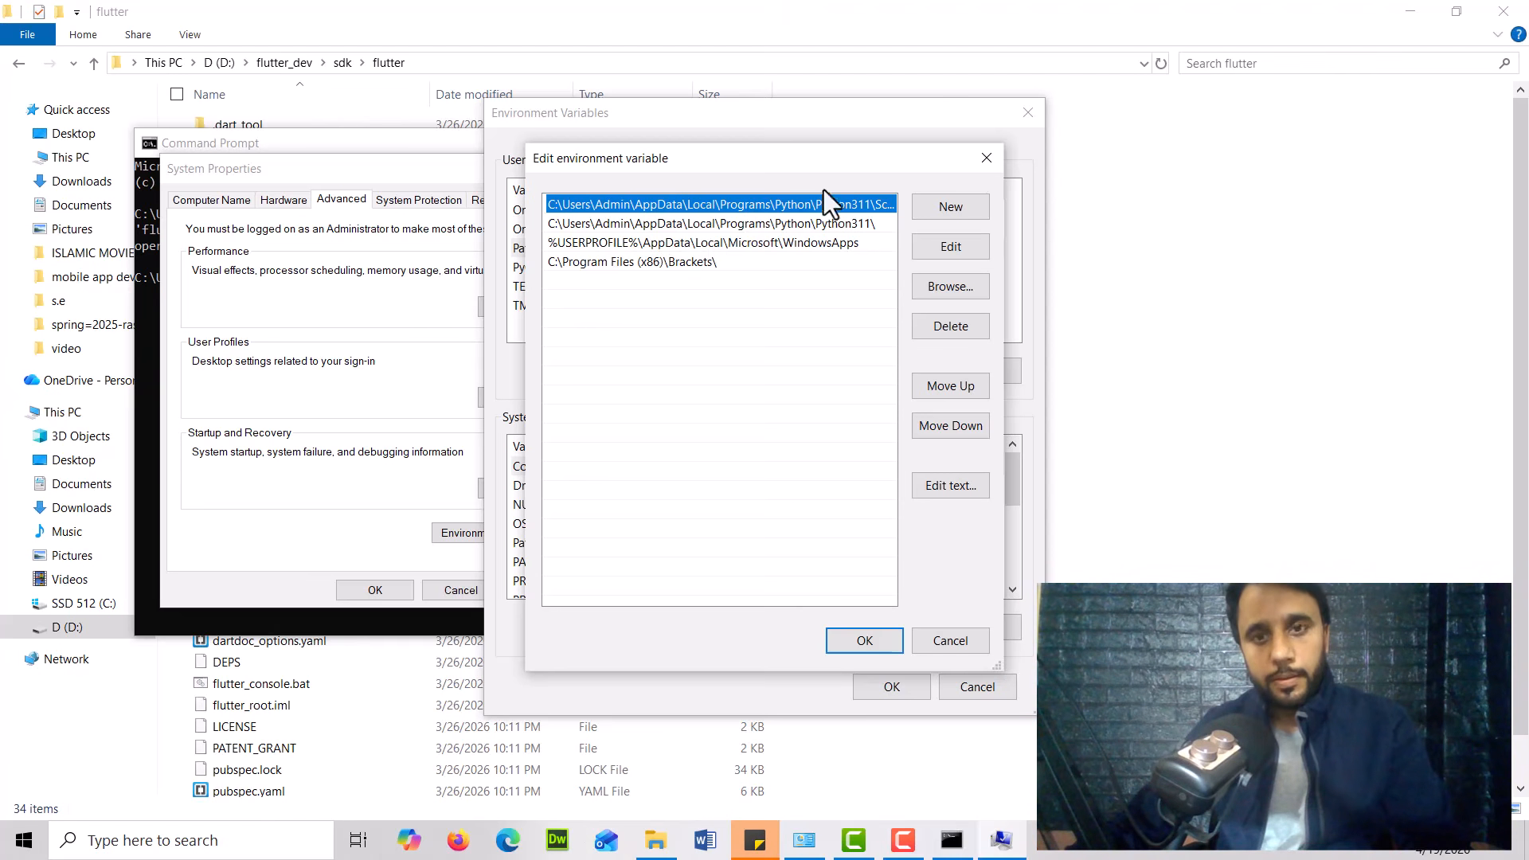
{"action": "left_click_drag", "start_coordinate": [798, 157], "coordinate": [734, 125]}
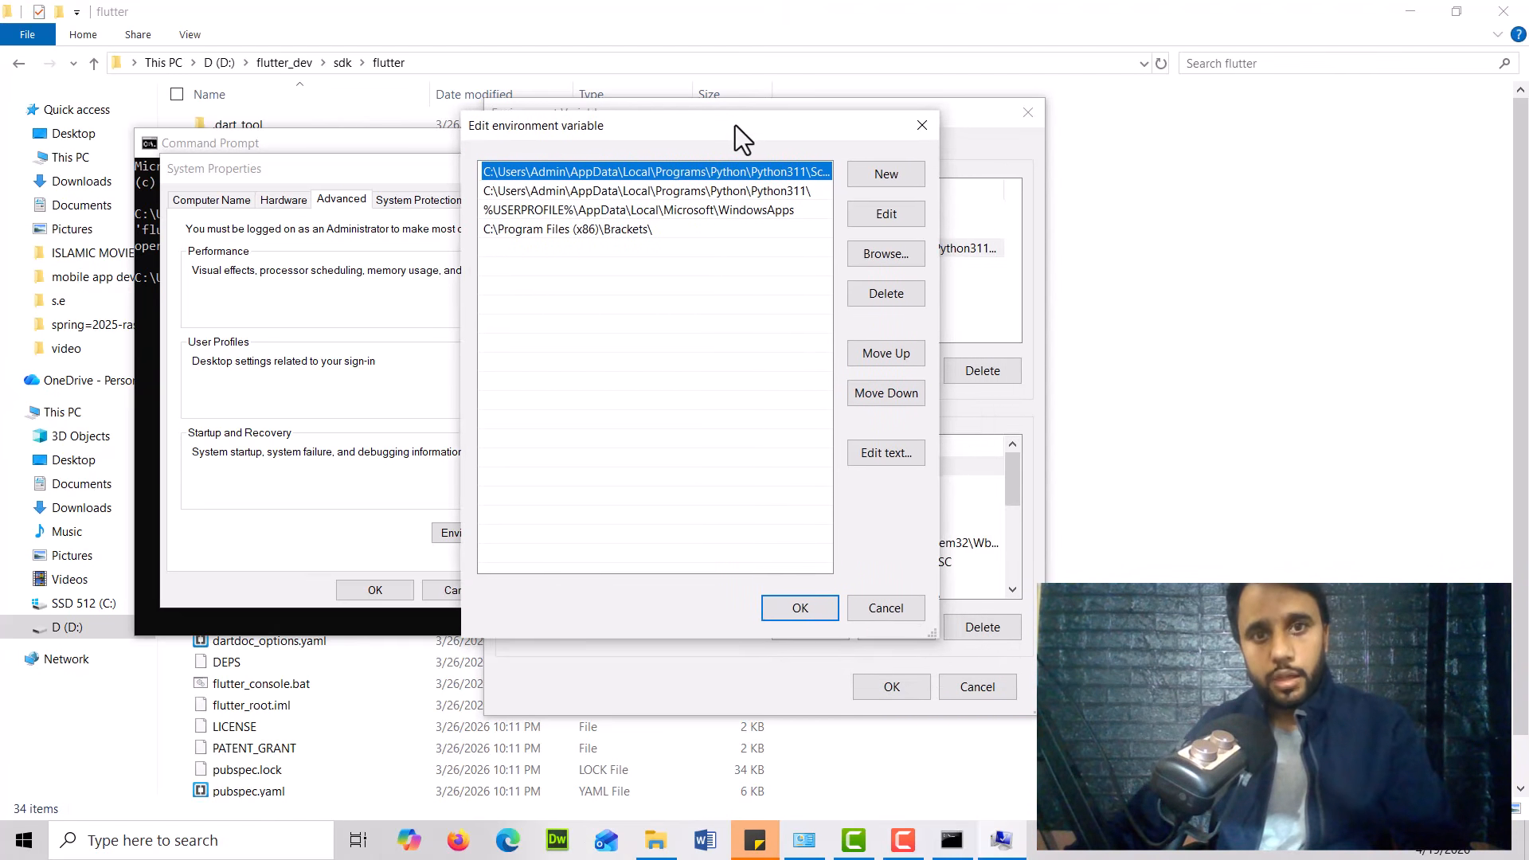
{"action": "left_click", "coordinate": [881, 178]}
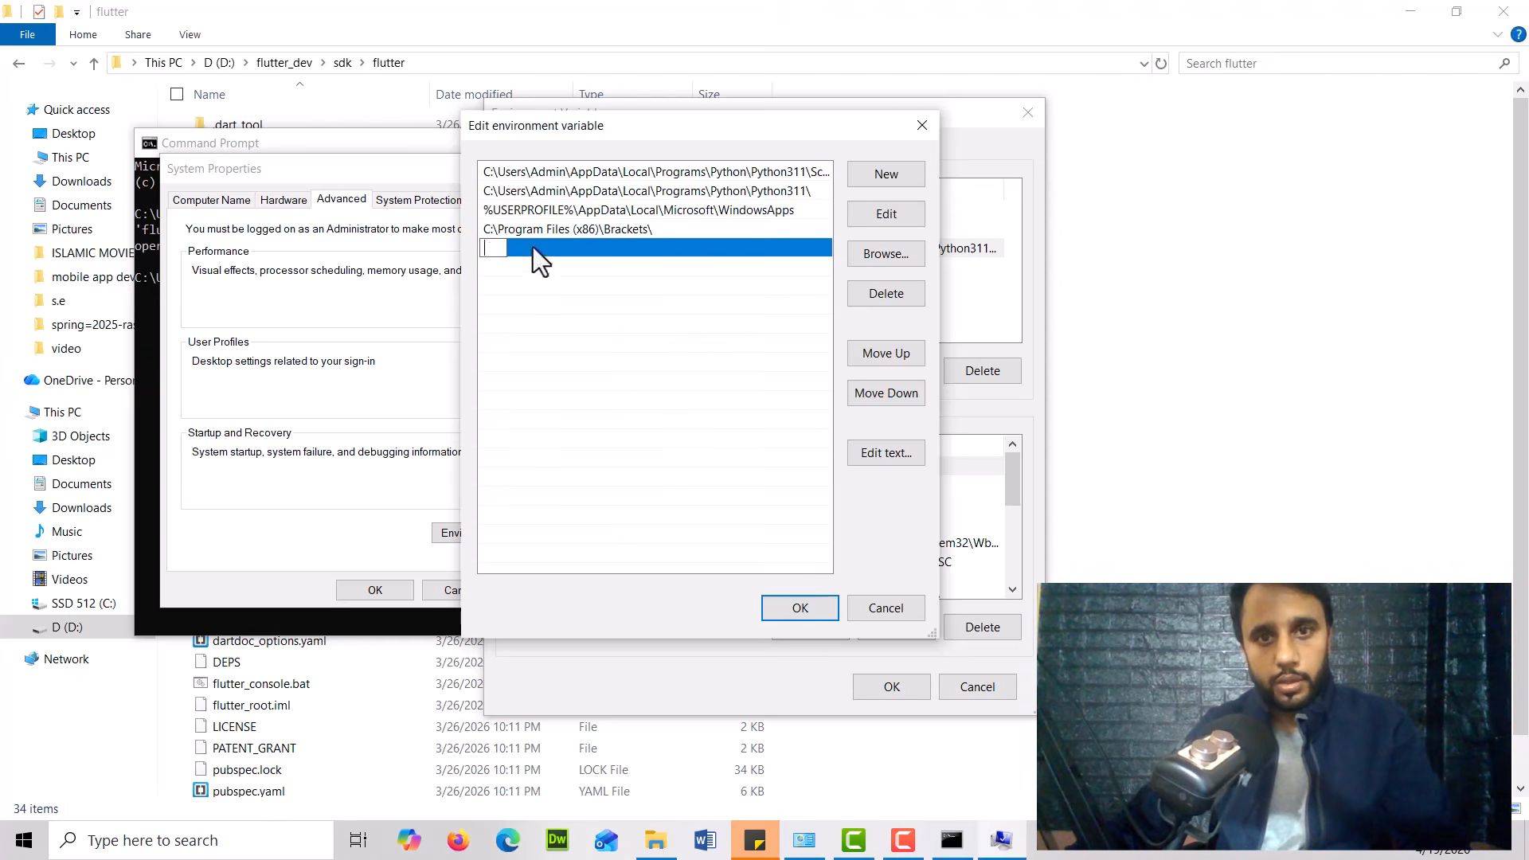
{"action": "left_click_drag", "start_coordinate": [721, 127], "coordinate": [675, 132]}
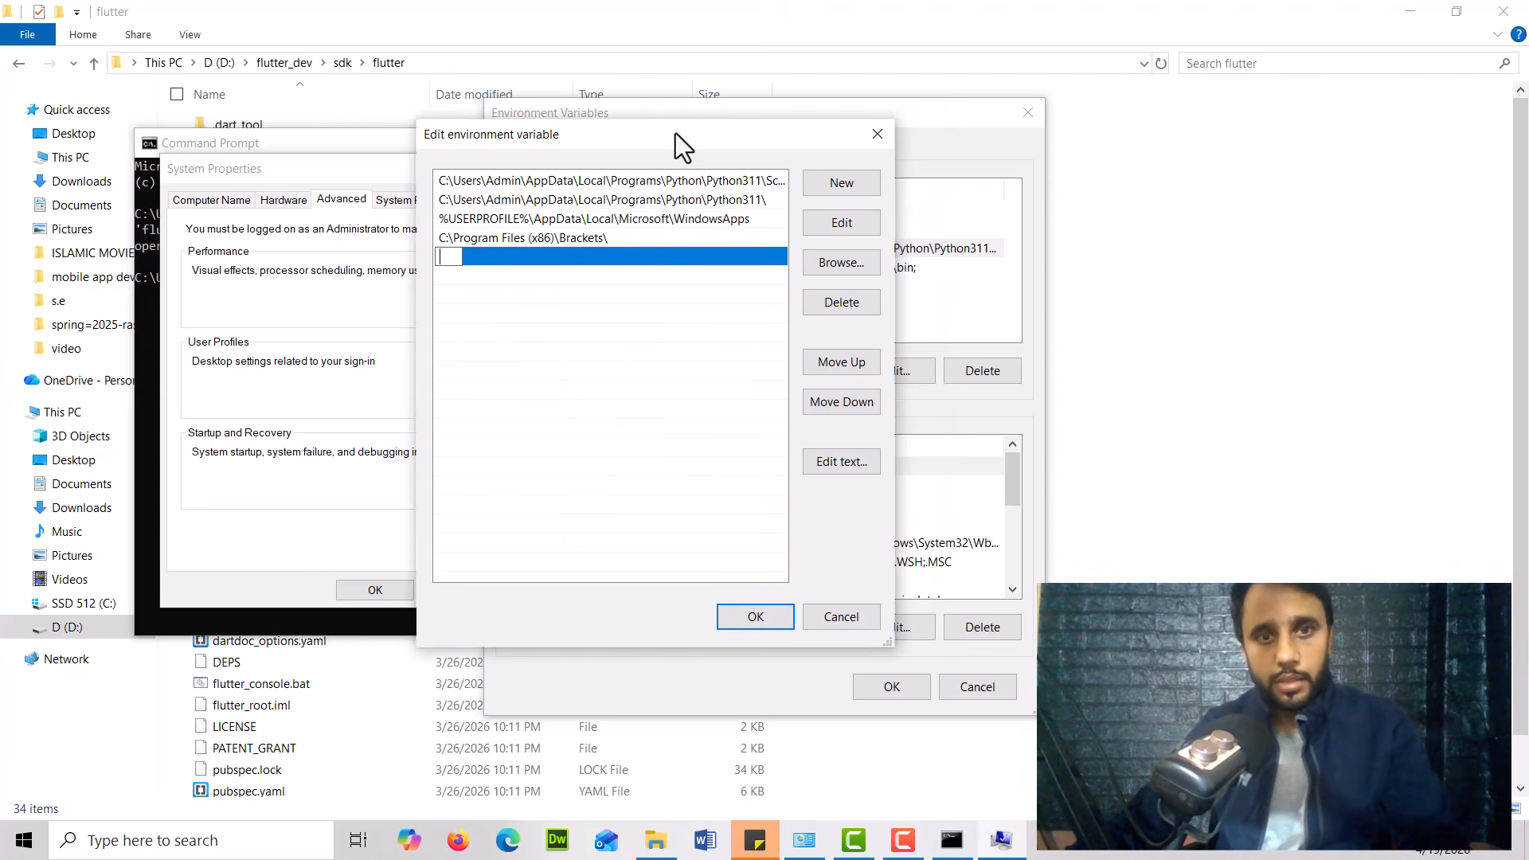
{"action": "left_click", "coordinate": [877, 134]}
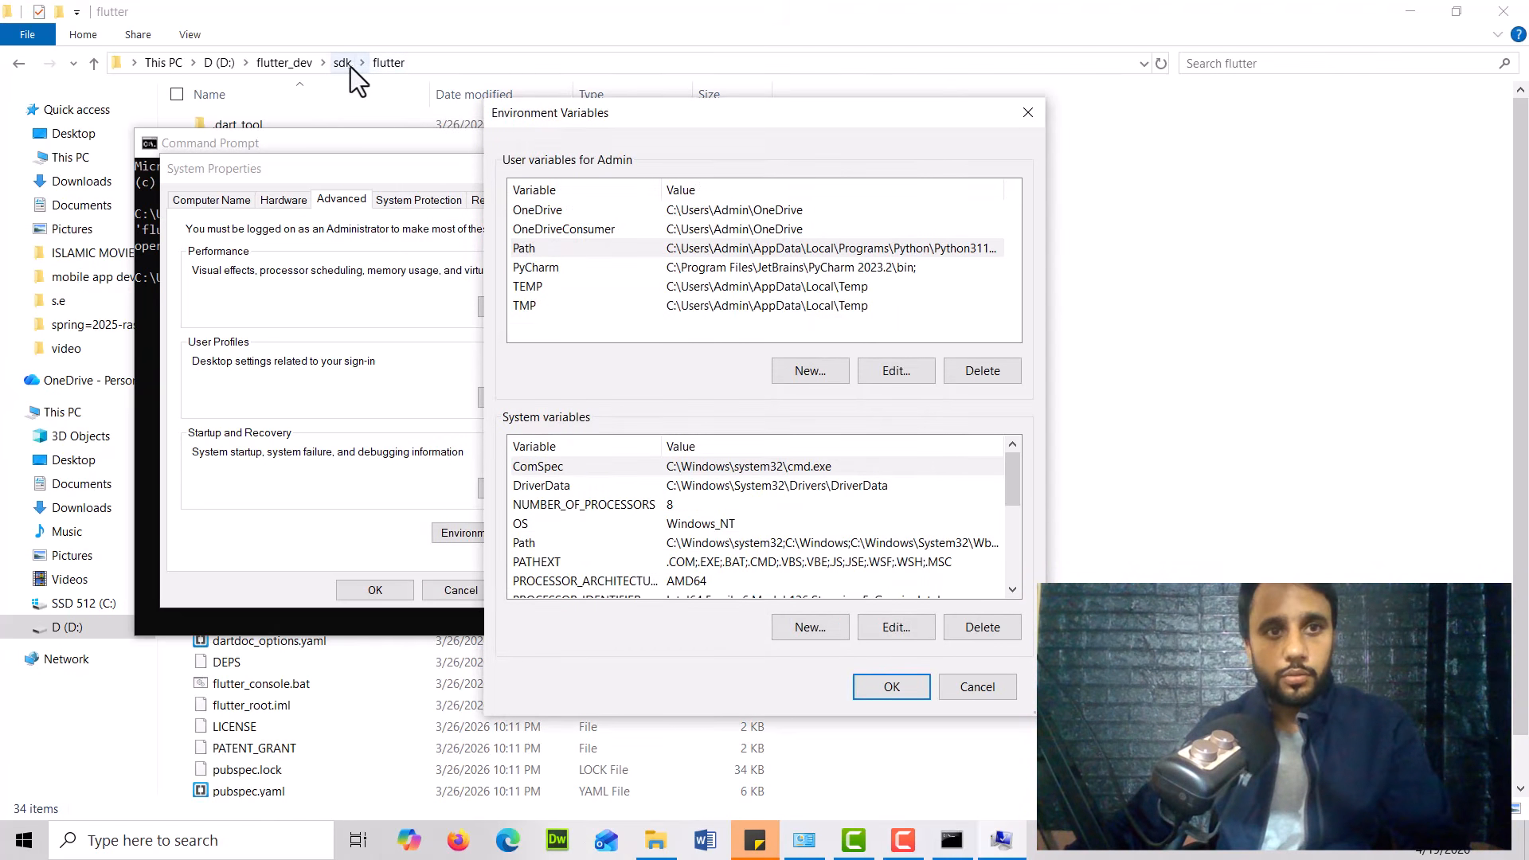
Open the flutter bin folder and select its full path D:\flutter_dev\sdk\flutter\bin in the address bar
{"action": "left_click", "coordinate": [445, 62]}
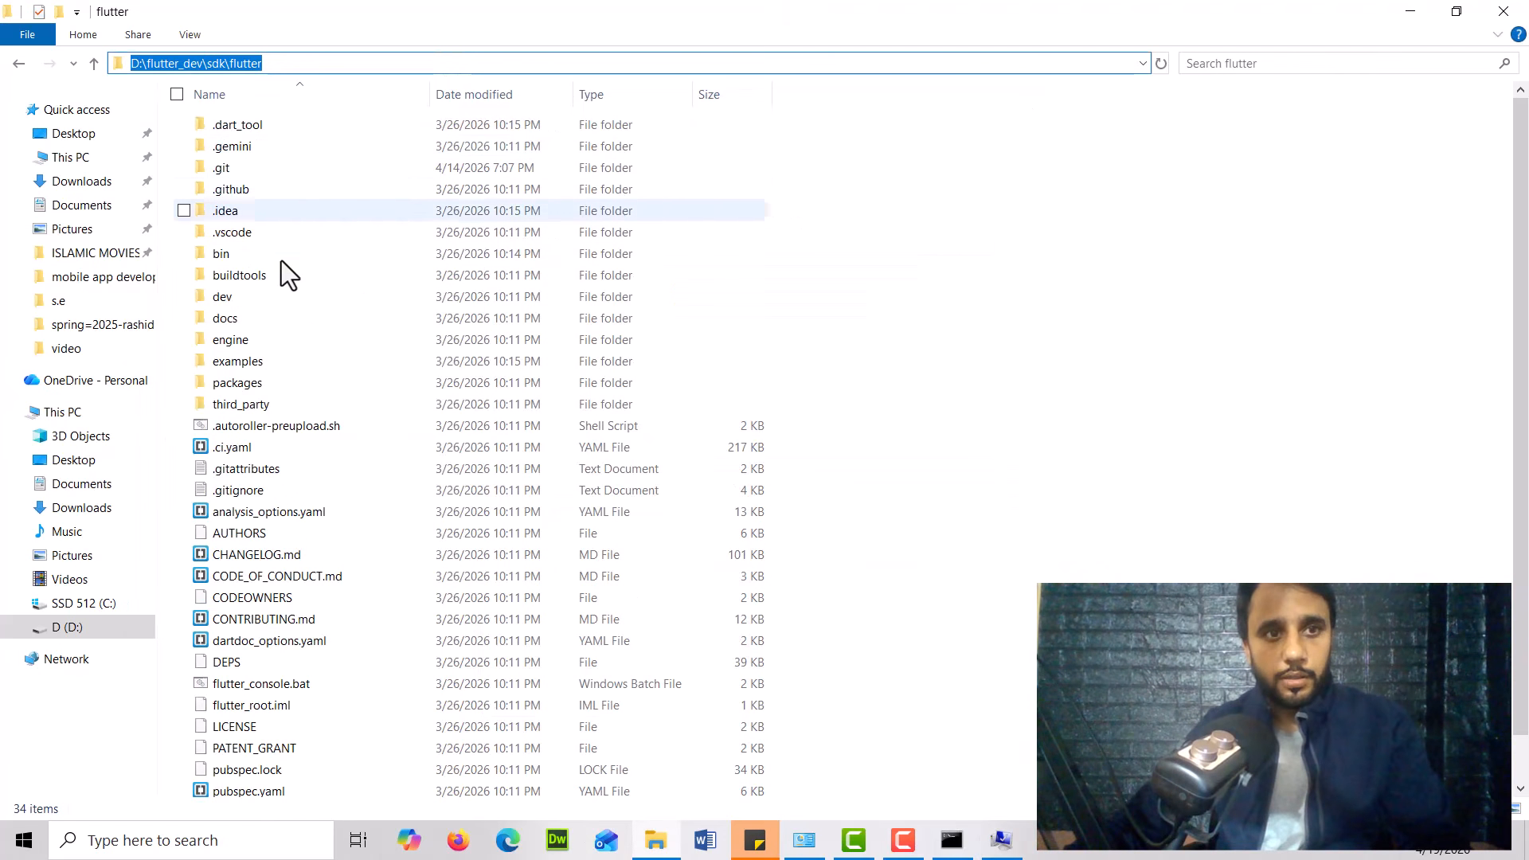
{"action": "double_click", "coordinate": [251, 252]}
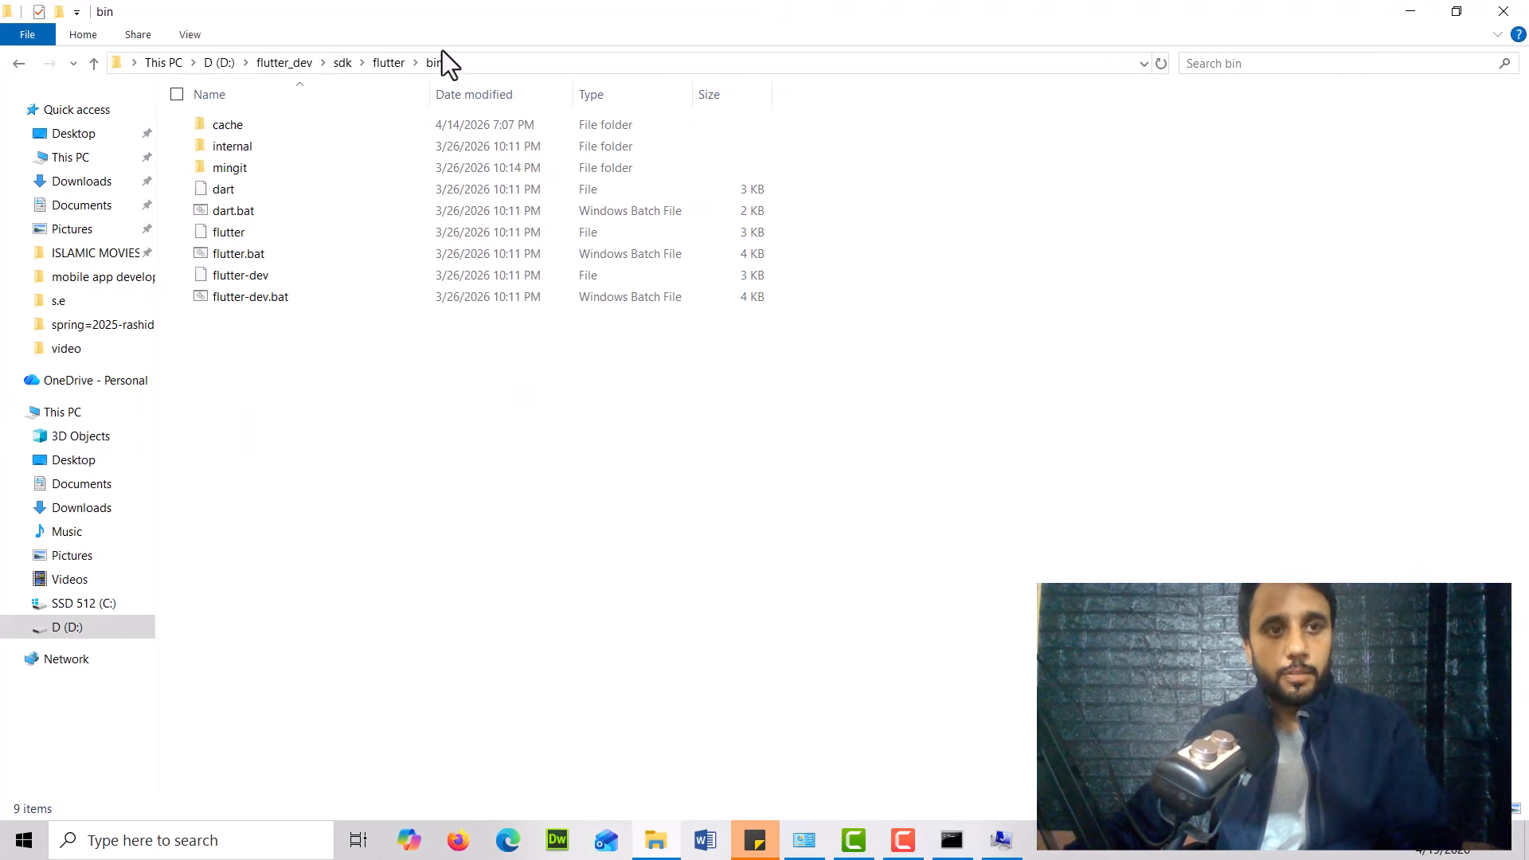
{"action": "left_click", "coordinate": [508, 63]}
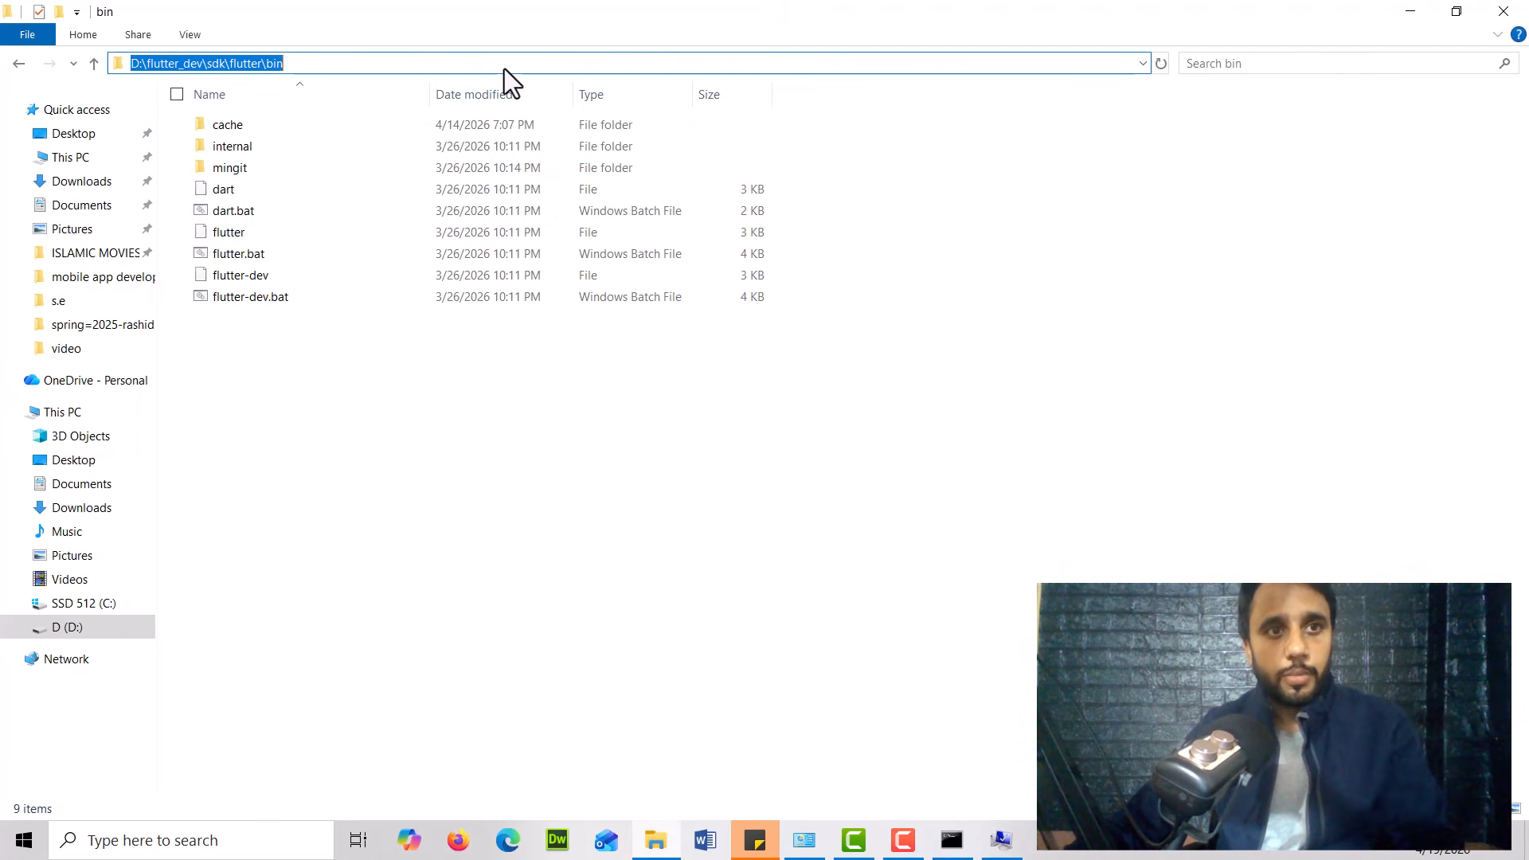
{"action": "left_click", "coordinate": [504, 69]}
{"action": "key", "text": "ctrl+shift+Left"}
{"action": "key", "text": "ctrl+a"}
{"action": "key", "text": "ctrl+c"}
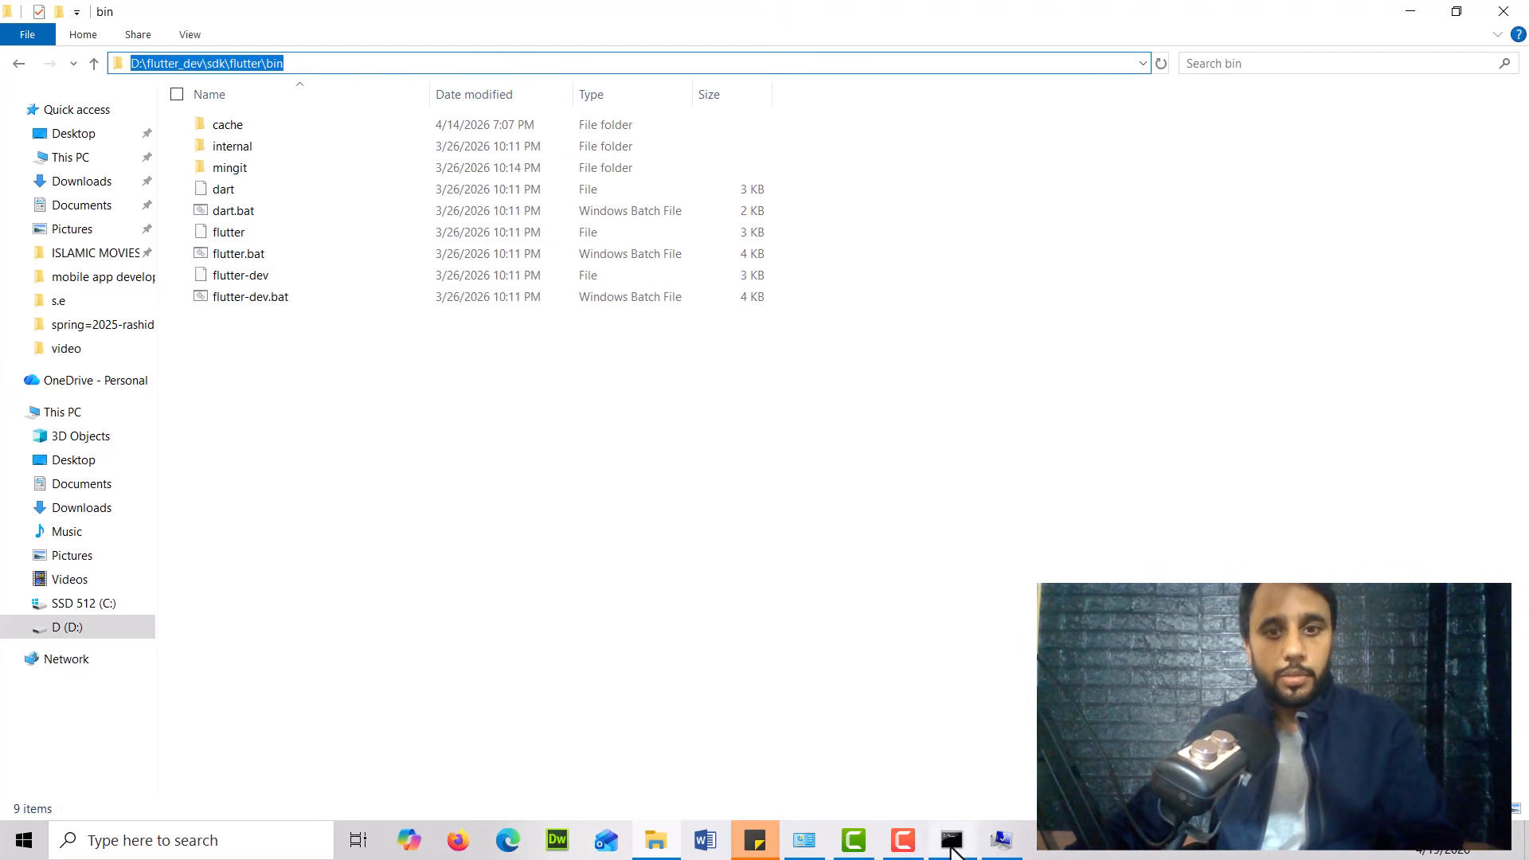
Return to the Environment Variables dialog and select the user Path variable
{"action": "left_click", "coordinate": [1004, 840]}
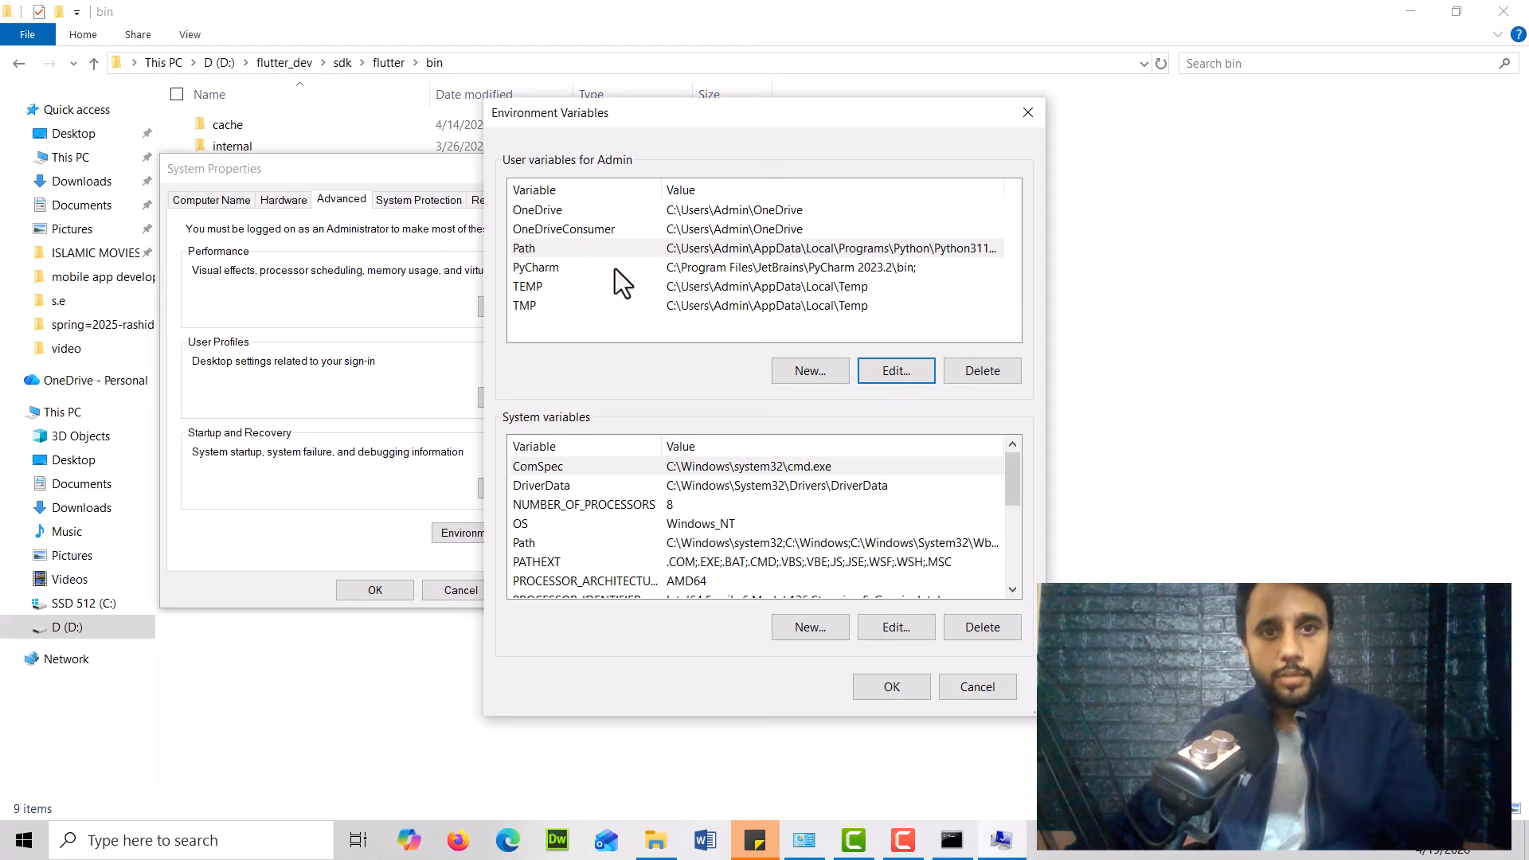
{"action": "left_click", "coordinate": [532, 249]}
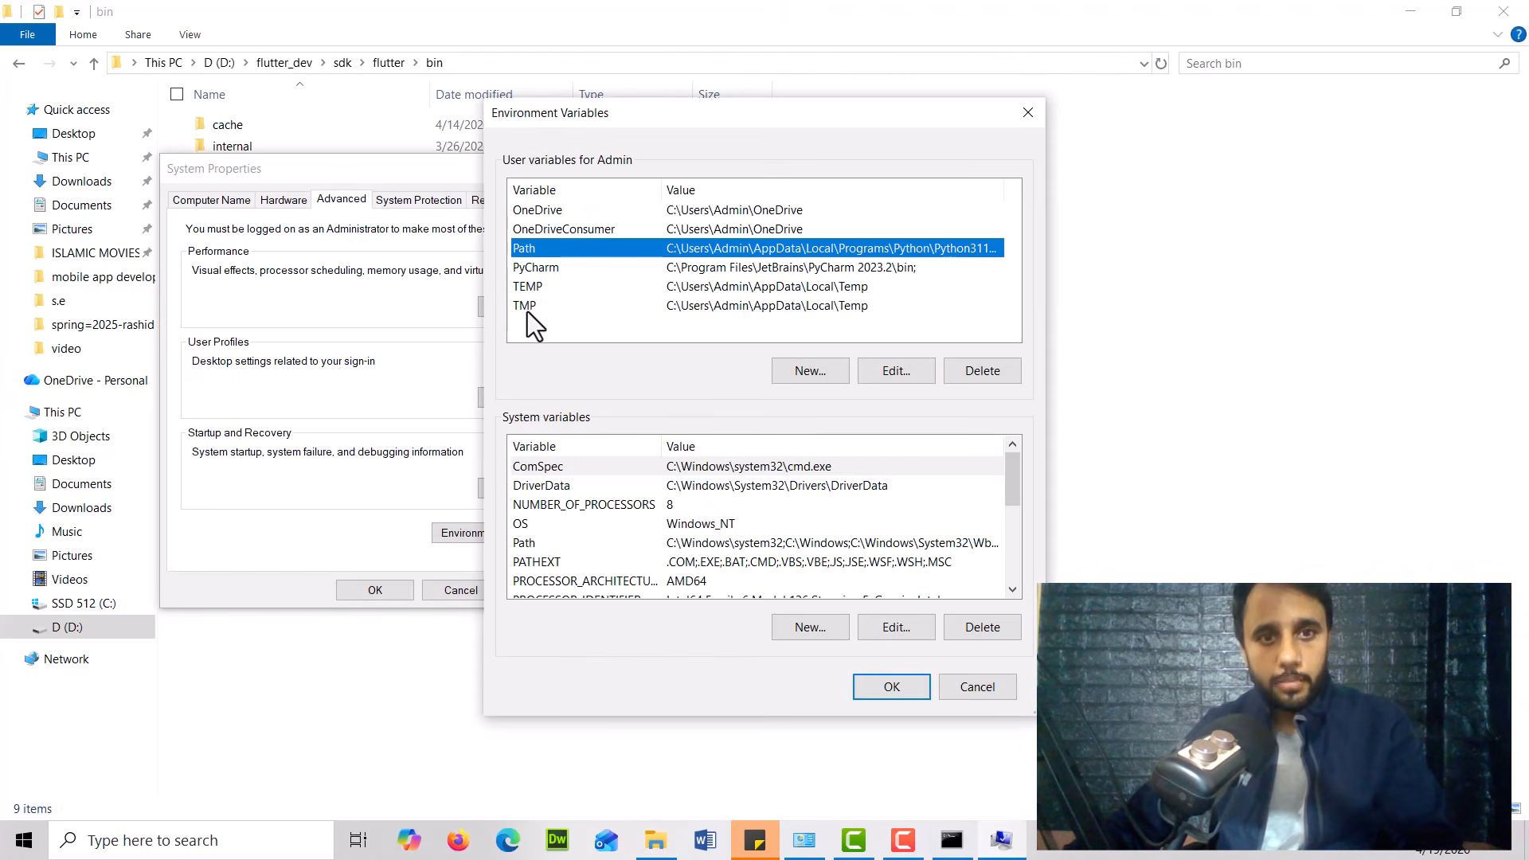
{"action": "left_click", "coordinate": [810, 371]}
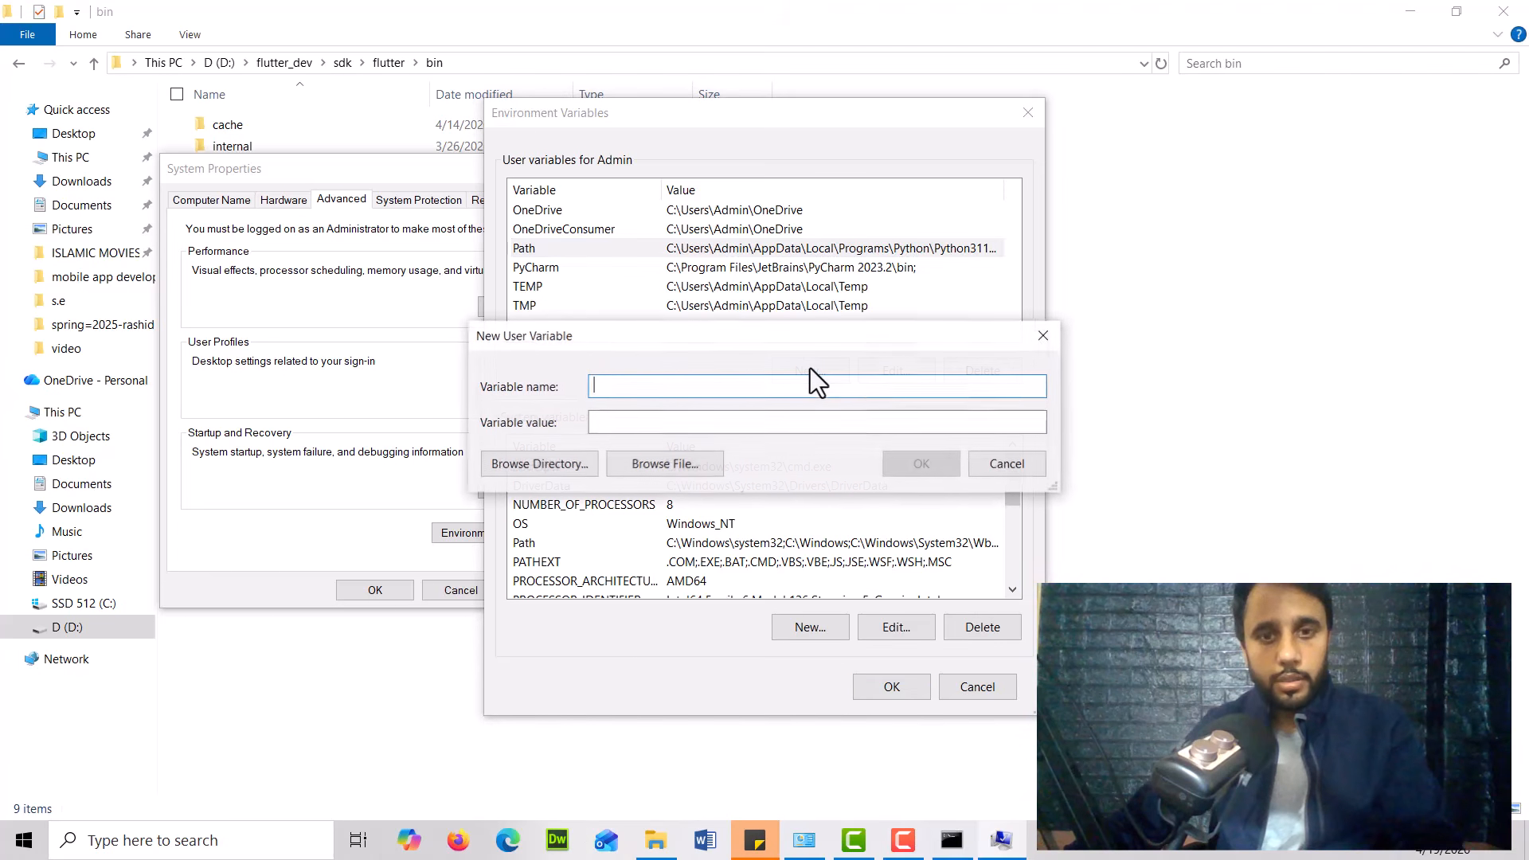
{"action": "left_click", "coordinate": [637, 420]}
{"action": "key", "text": "ctrl+v"}
{"action": "left_click", "coordinate": [655, 384]}
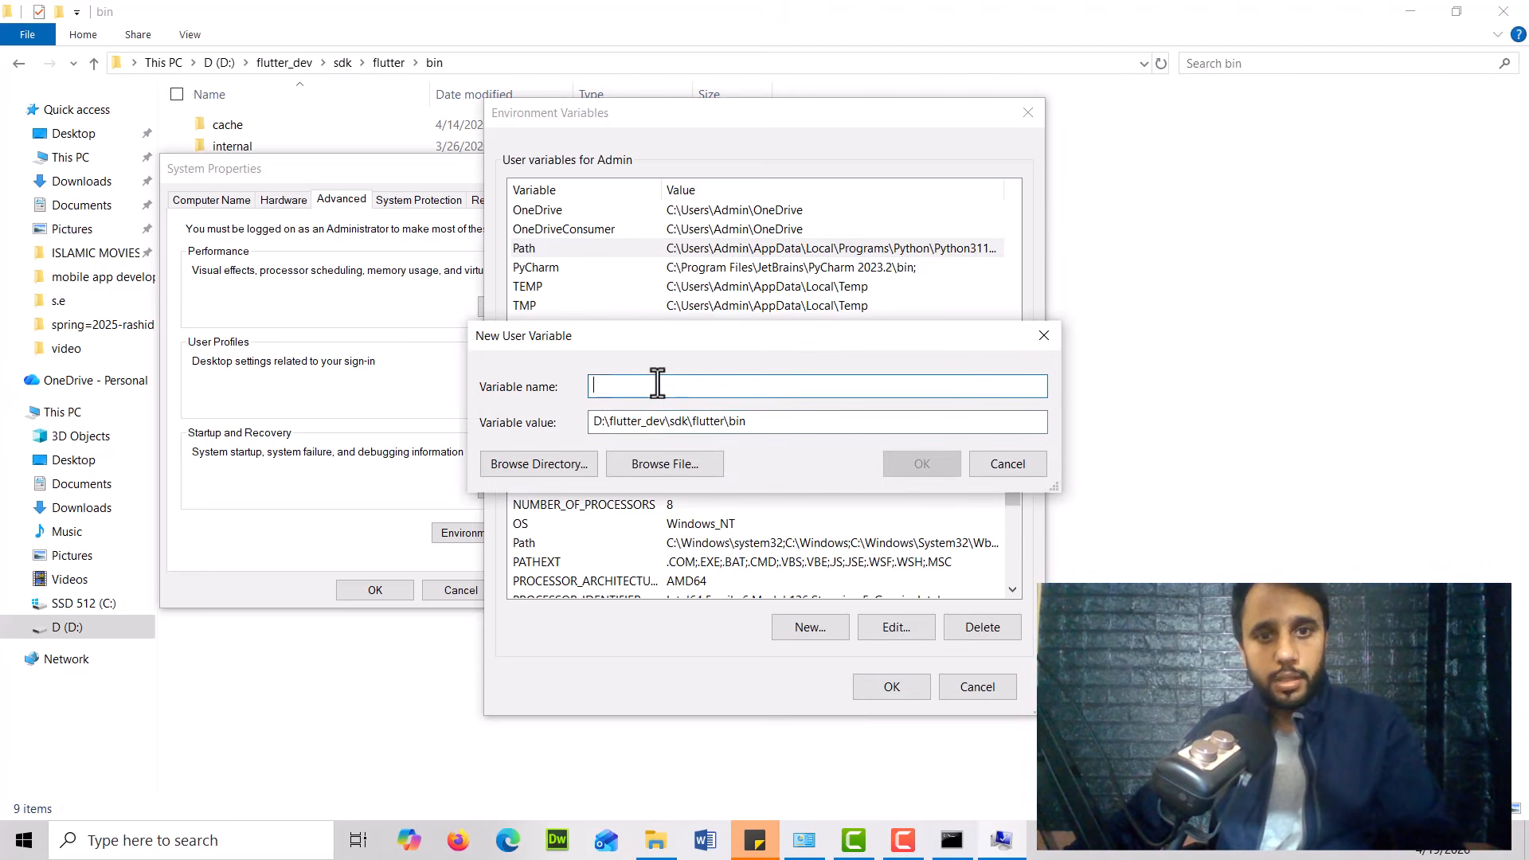
{"action": "left_click", "coordinate": [1041, 338]}
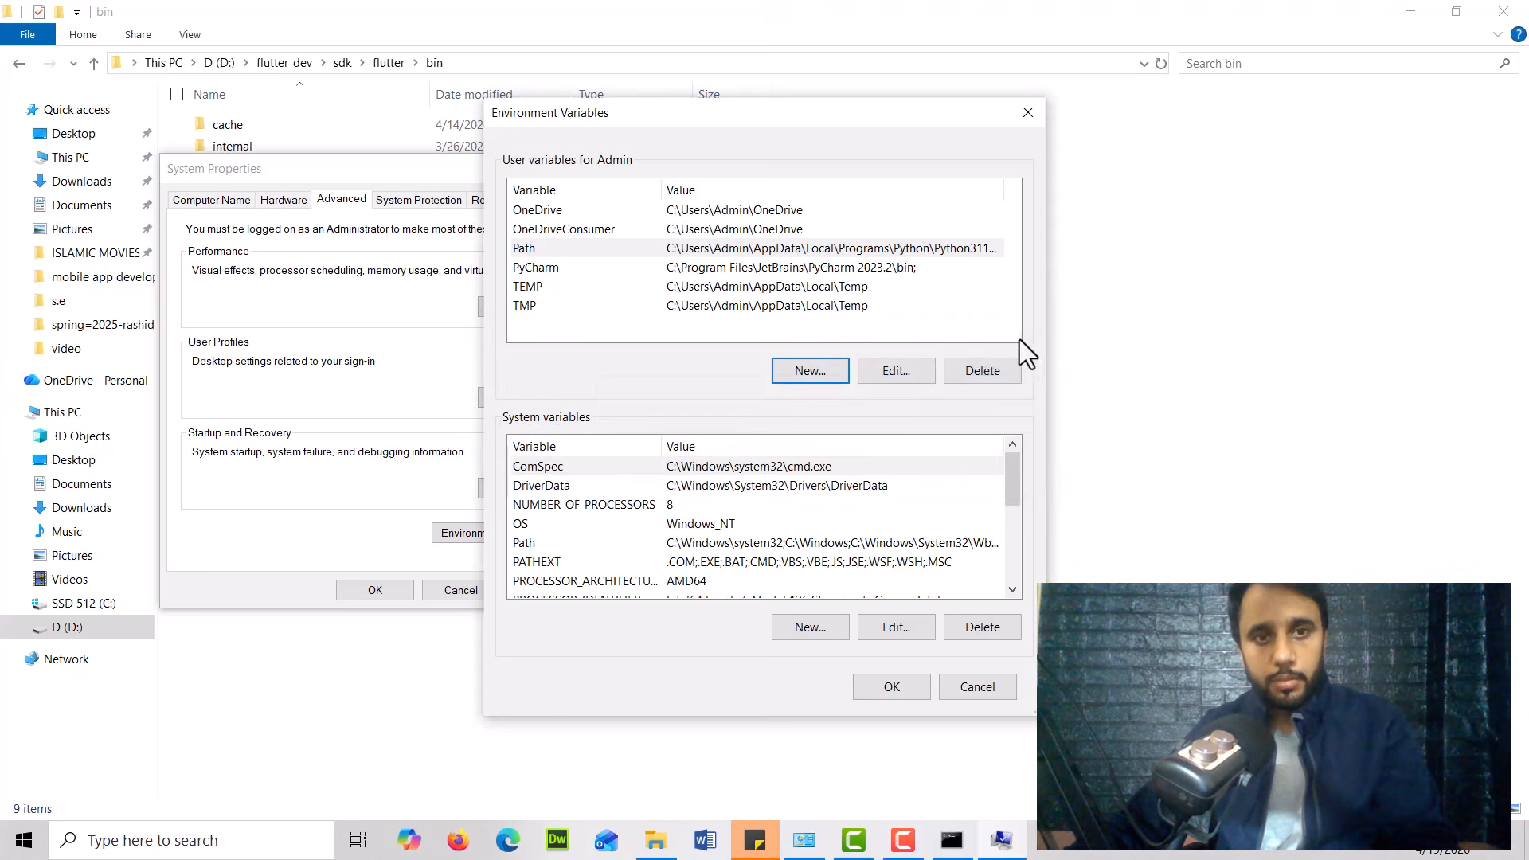
Add D:\flutter_dev\sdk\flutter\bin as a new entry to the user Path variable and confirm all dialogs
{"action": "double_click", "coordinate": [537, 246]}
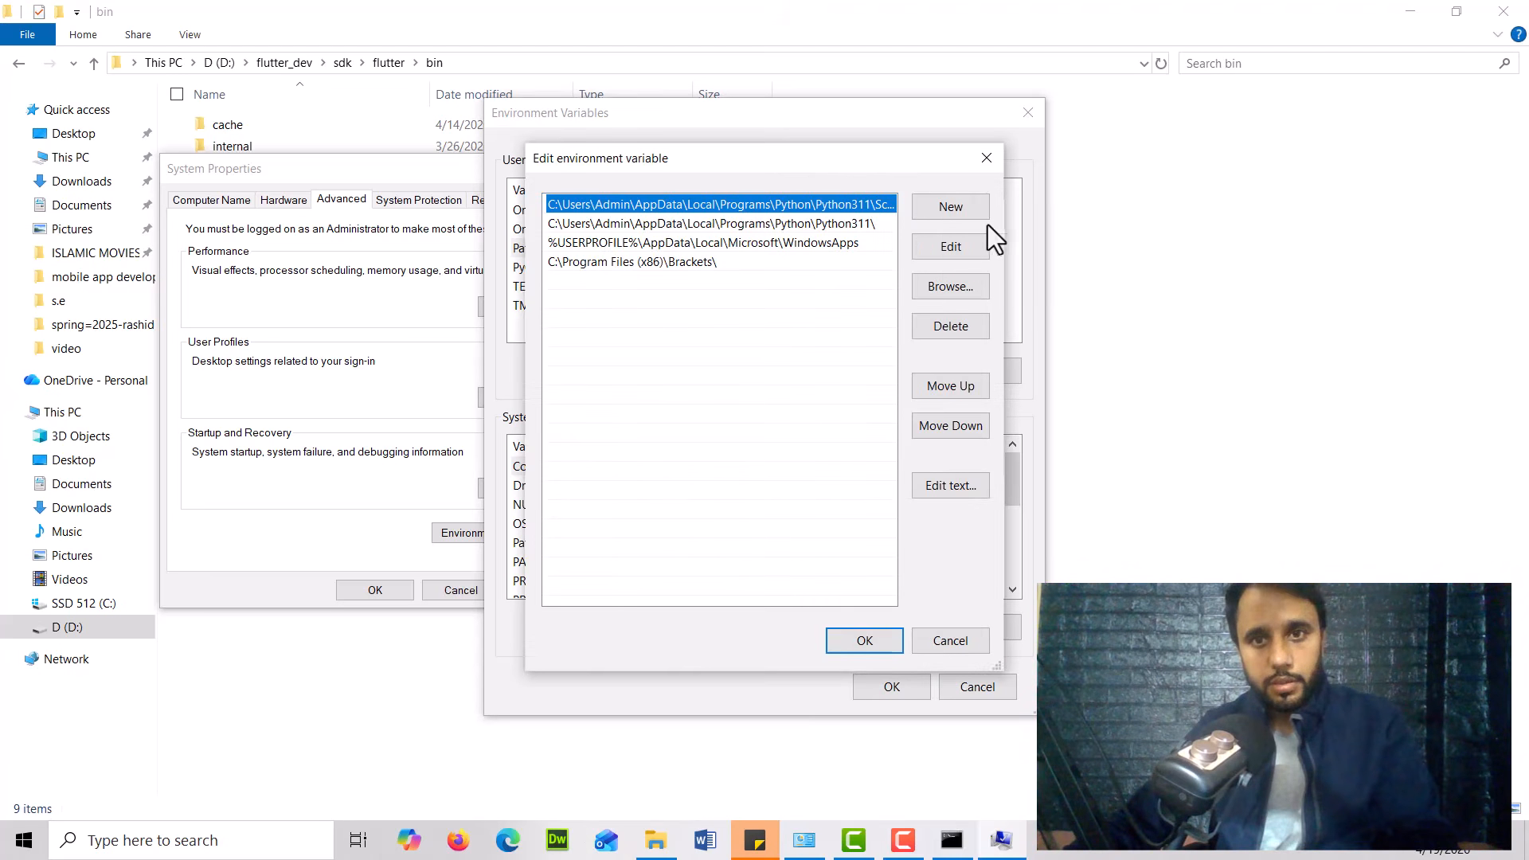
{"action": "left_click", "coordinate": [948, 209]}
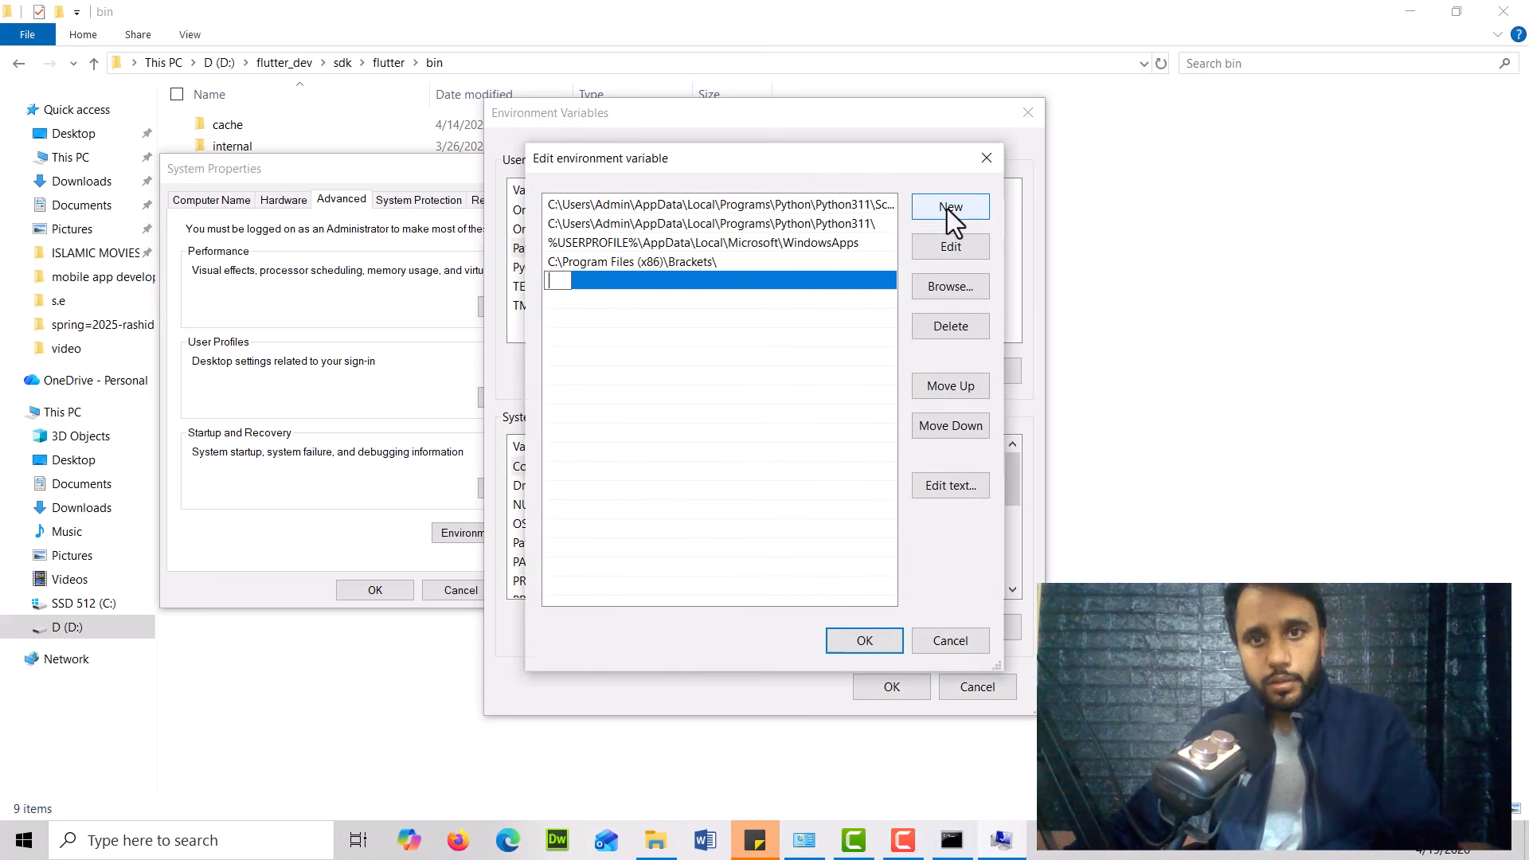
{"action": "key", "text": "ctrl+v"}
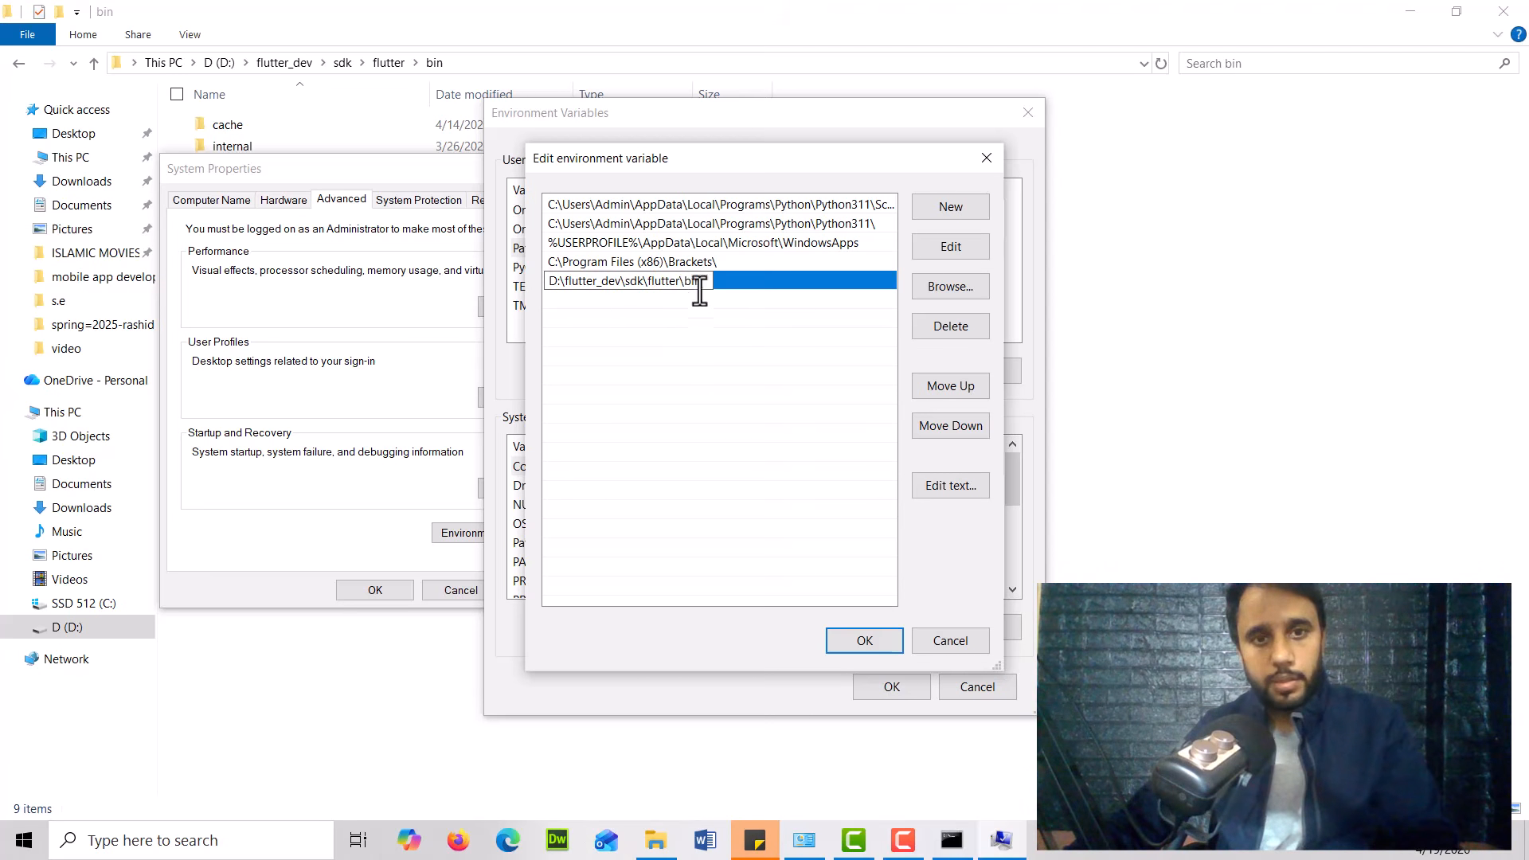
{"action": "left_click_drag", "start_coordinate": [684, 285], "coordinate": [702, 284]}
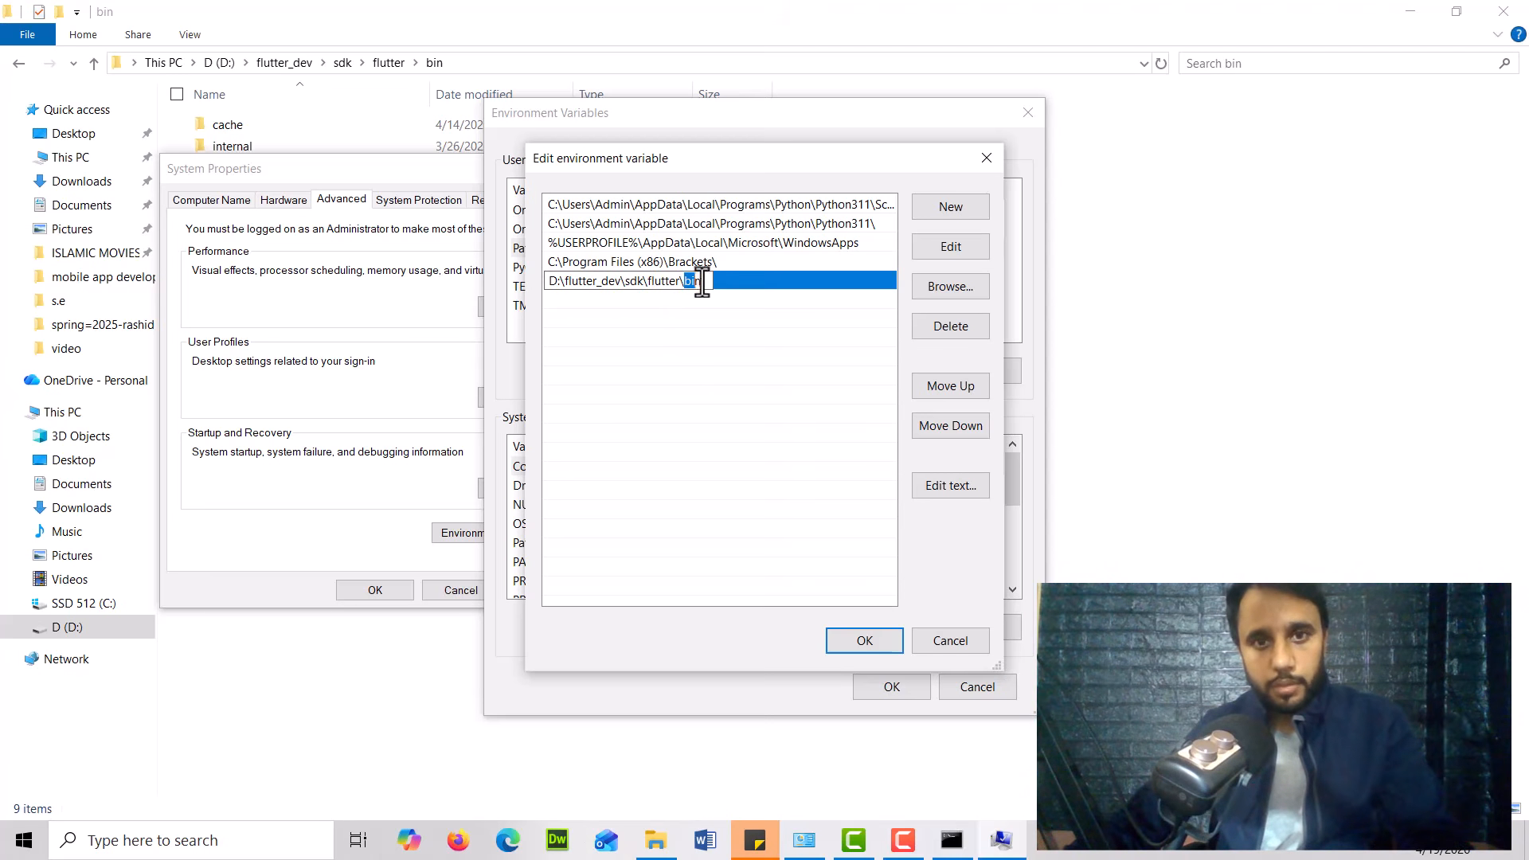
{"action": "left_click", "coordinate": [828, 363]}
{"action": "left_click", "coordinate": [875, 642]}
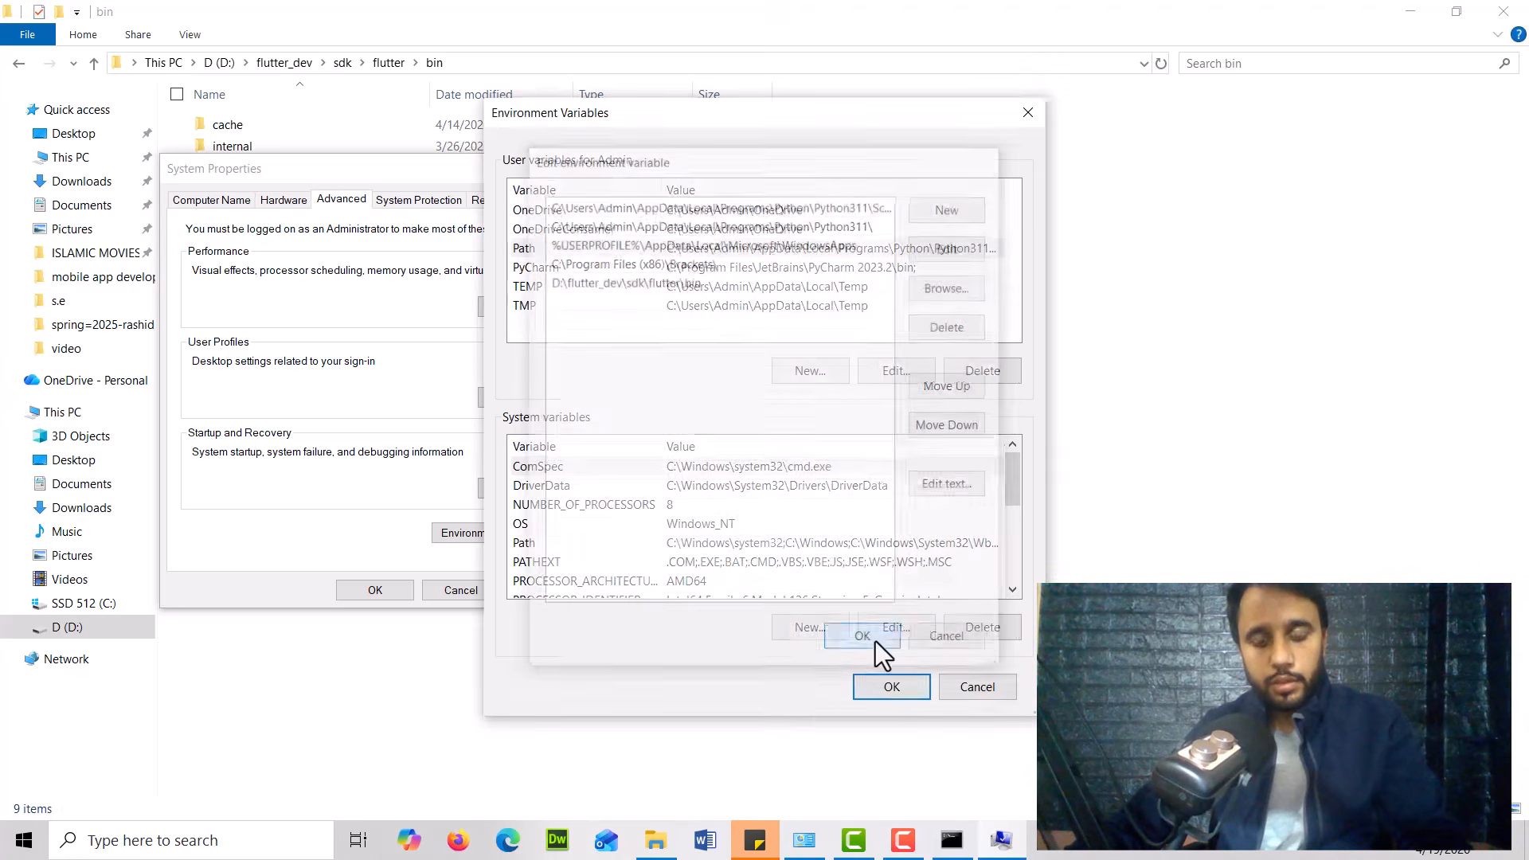
{"action": "left_click", "coordinate": [872, 684]}
{"action": "left_click", "coordinate": [373, 590]}
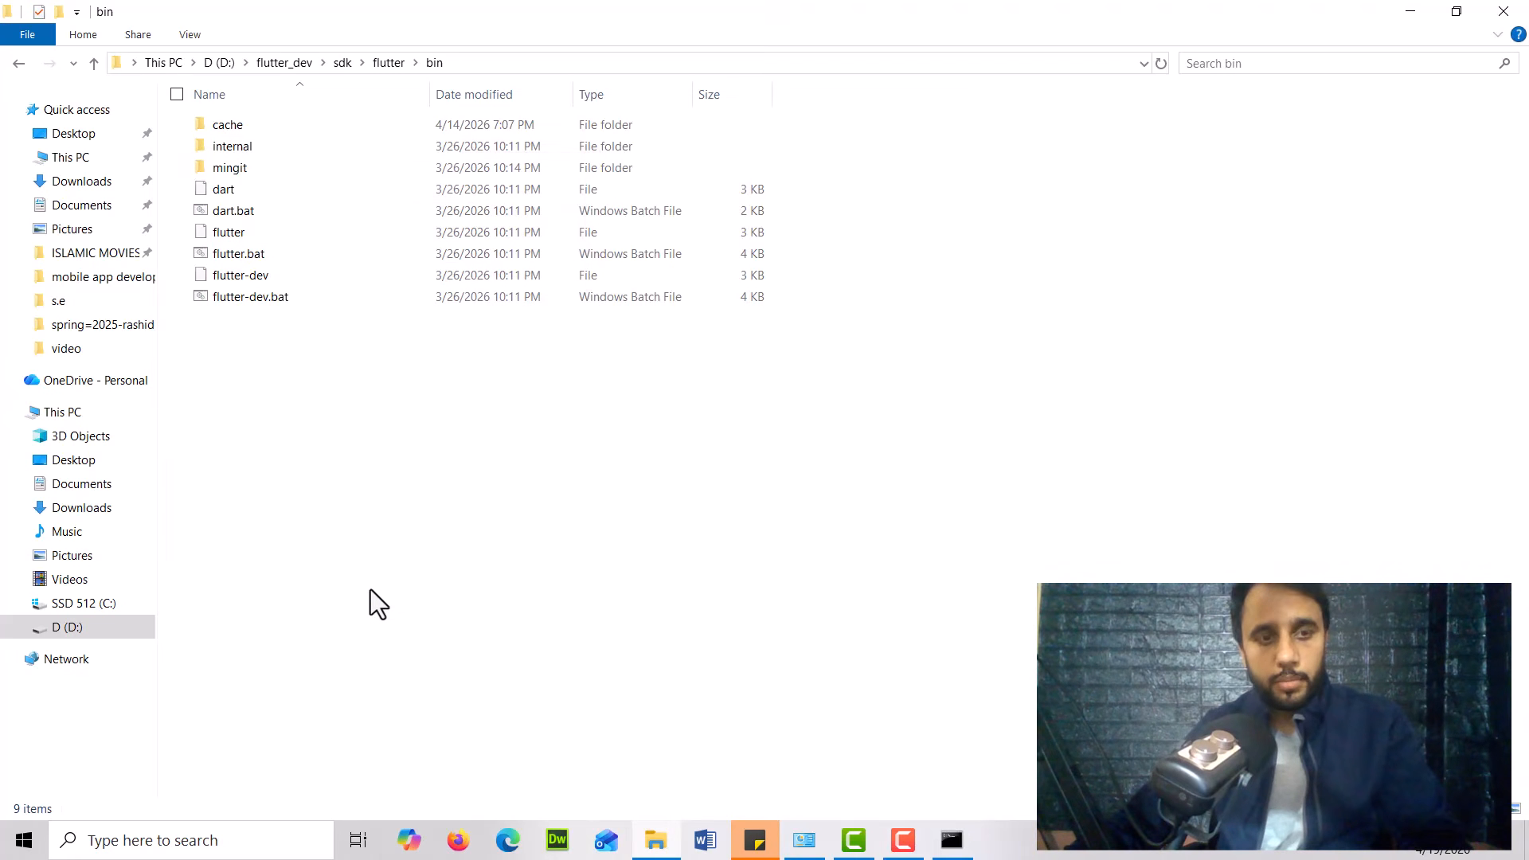
Bring up the old Command Prompt window and close it
{"action": "left_click", "coordinate": [952, 842]}
{"action": "left_click", "coordinate": [338, 341]}
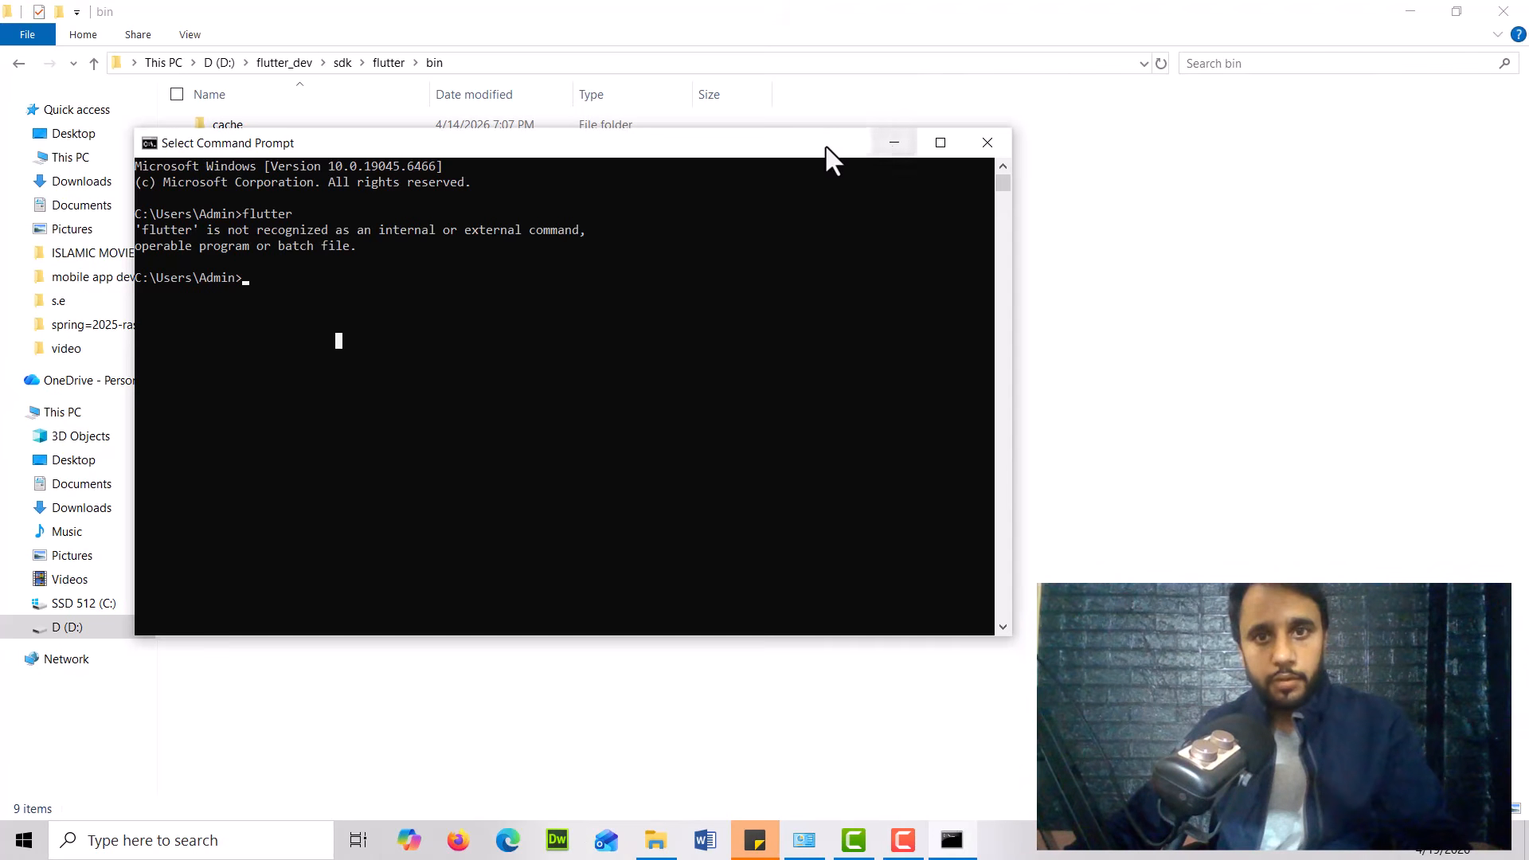
{"action": "left_click_drag", "start_coordinate": [825, 145], "coordinate": [767, 81]}
{"action": "key", "text": "F9"}
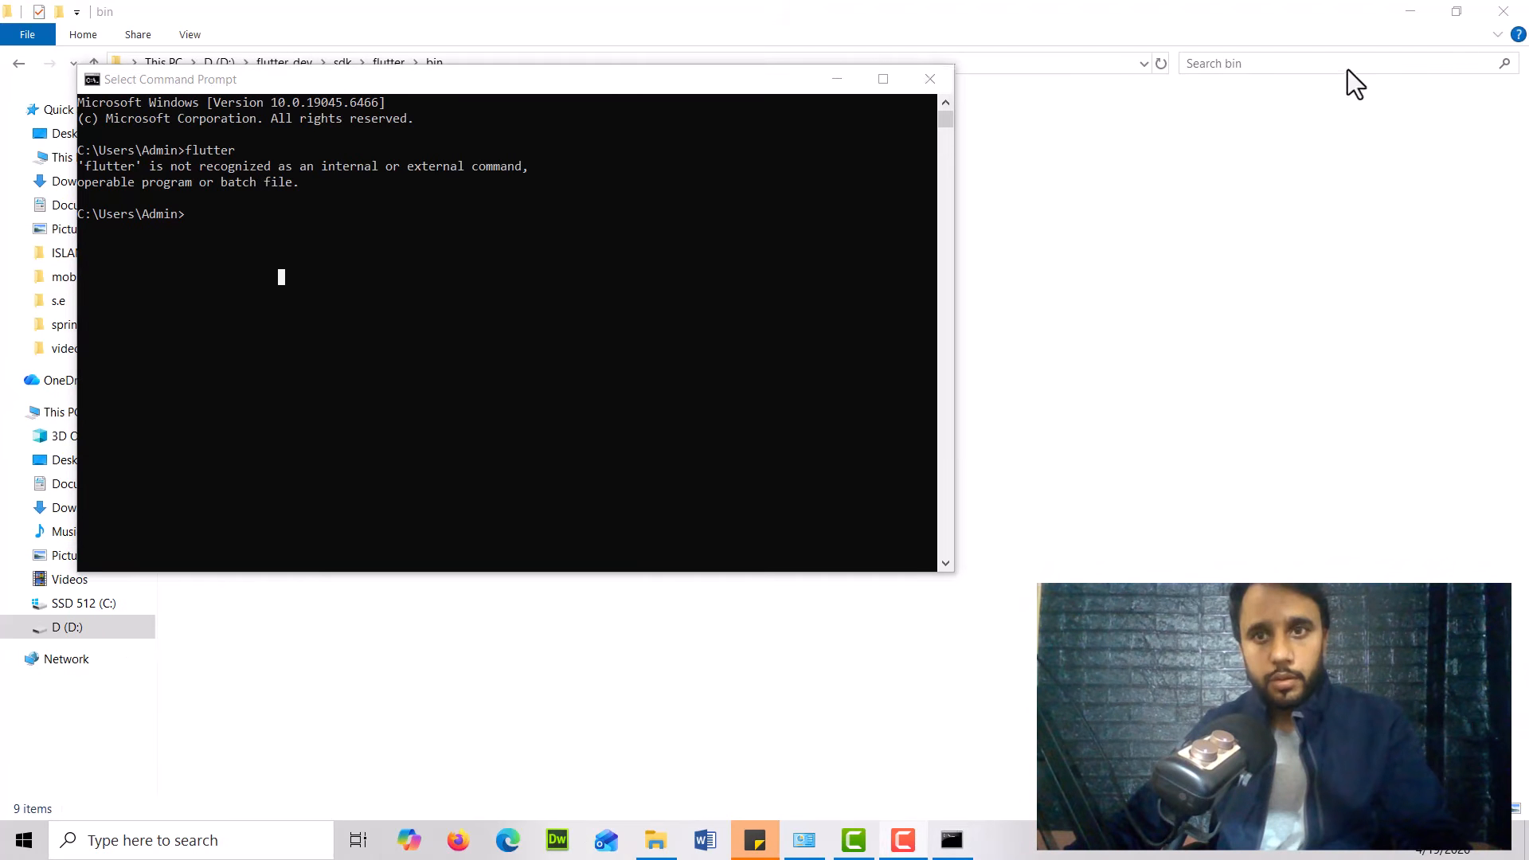
{"action": "left_click", "coordinate": [921, 79]}
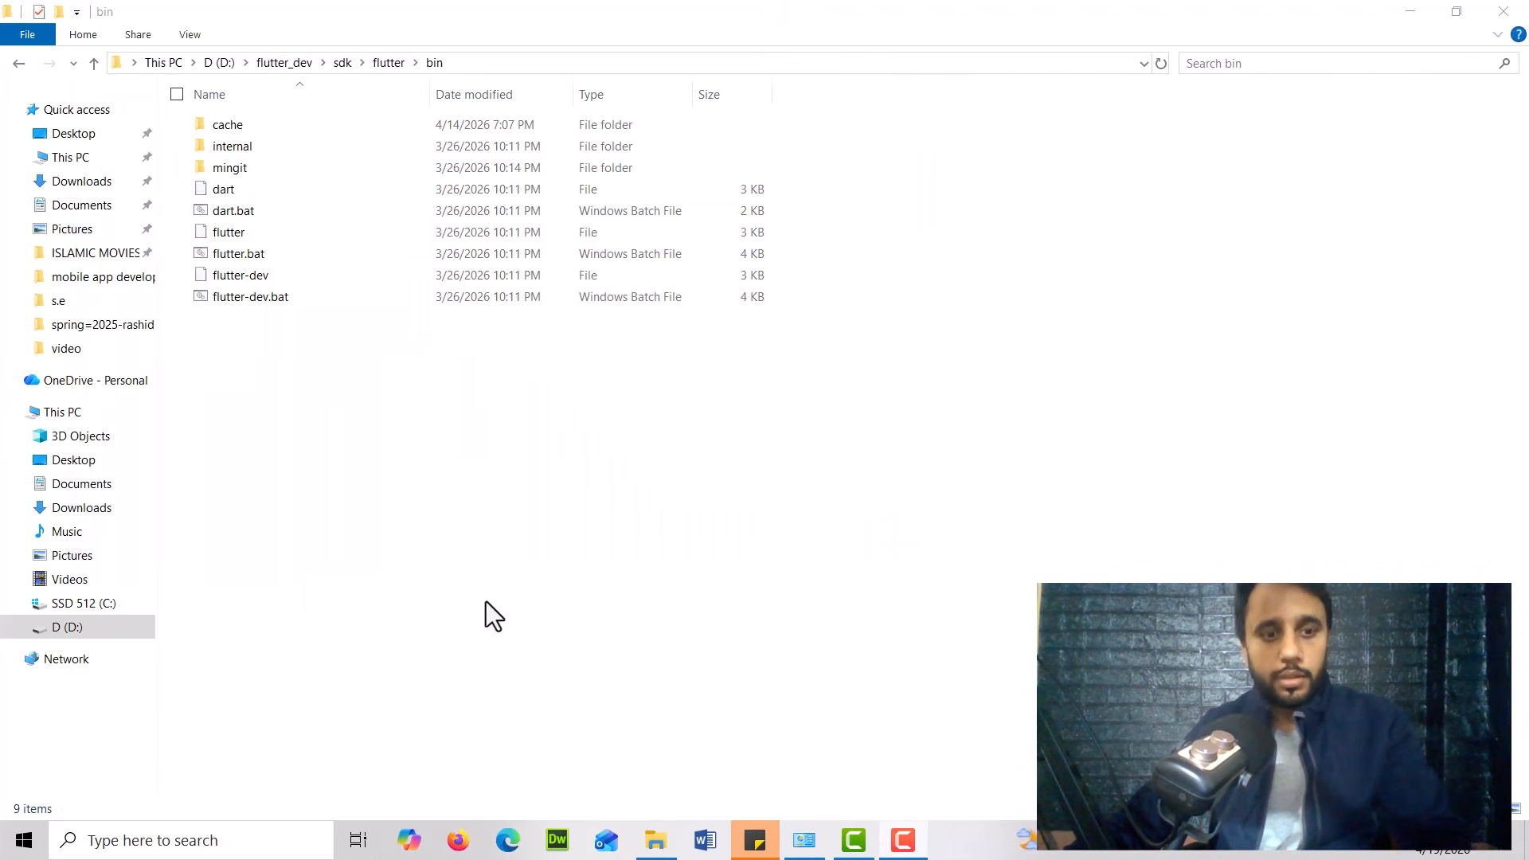
Open a new Command Prompt and run the flutter command to check that it is now recognized
{"action": "key", "text": "super"}
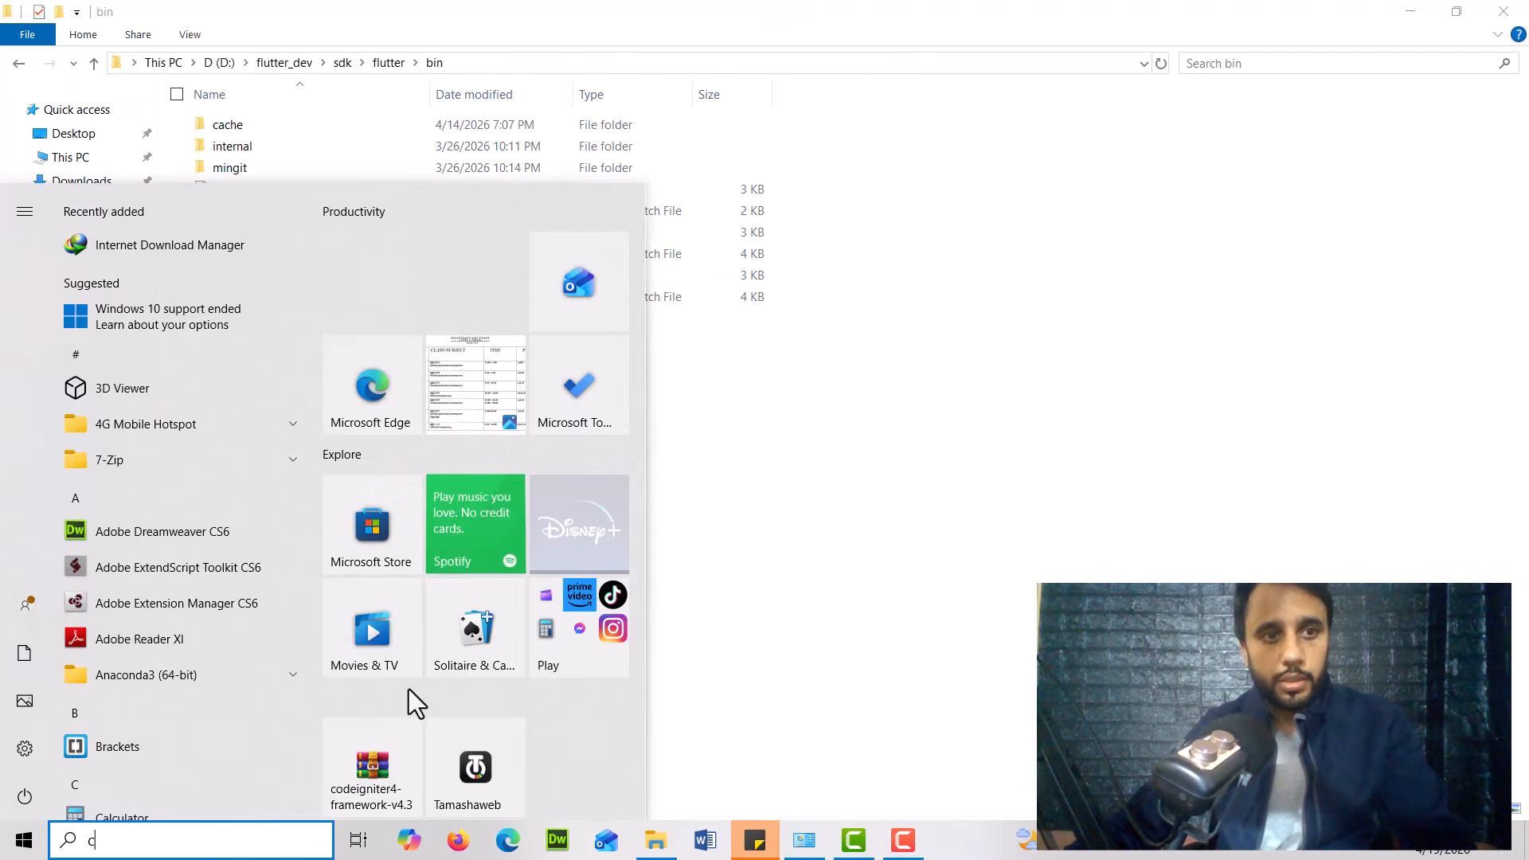
{"action": "type", "text": "cm"}
{"action": "left_click", "coordinate": [191, 317]}
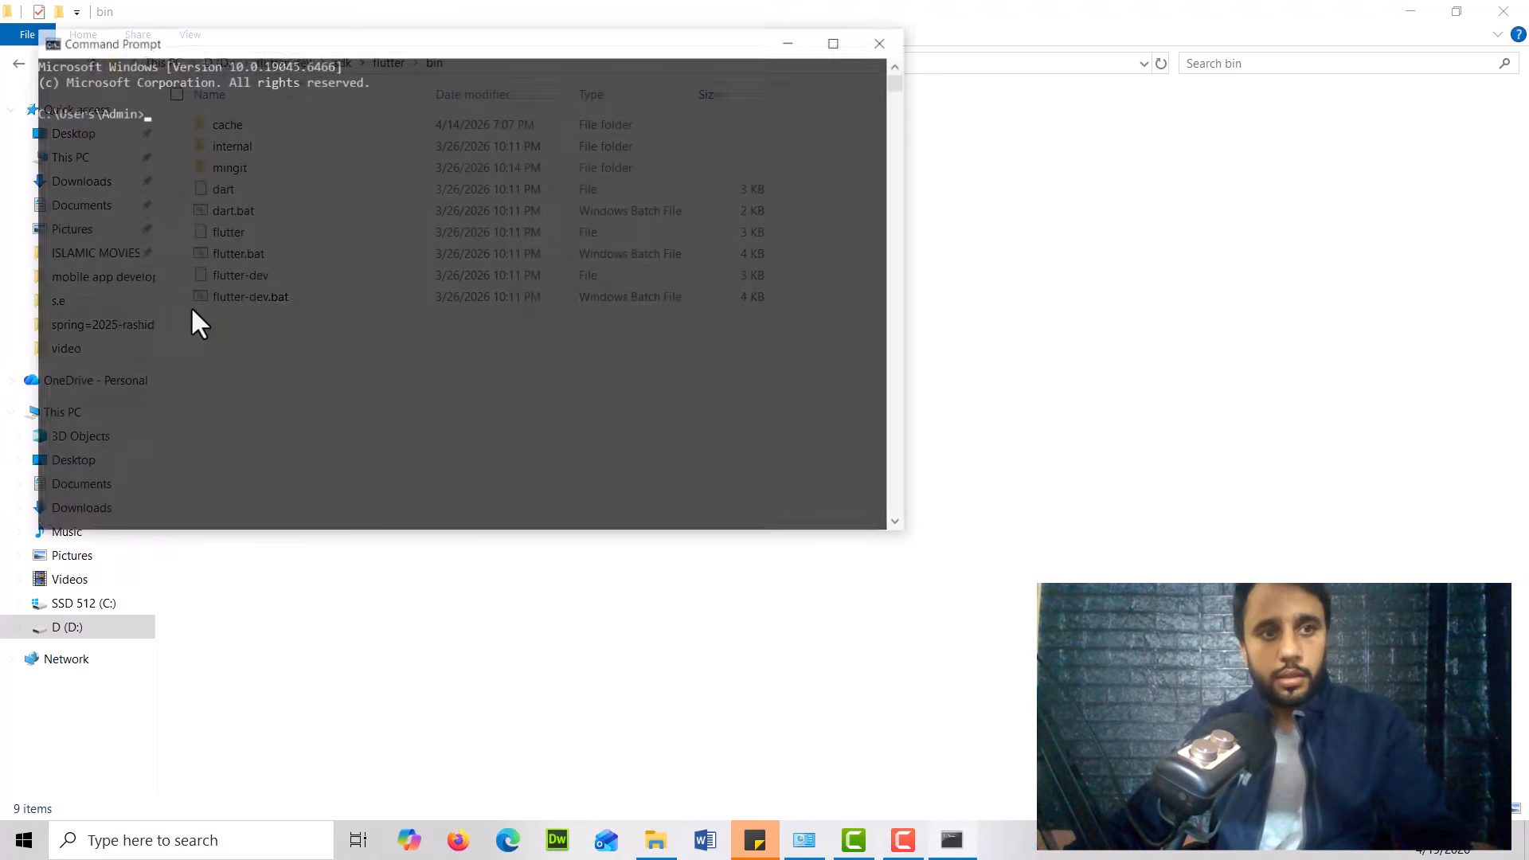
{"action": "scroll", "coordinate": [635, 320], "scroll_direction": "up", "scroll_amount": 5, "text": "ctrl"}
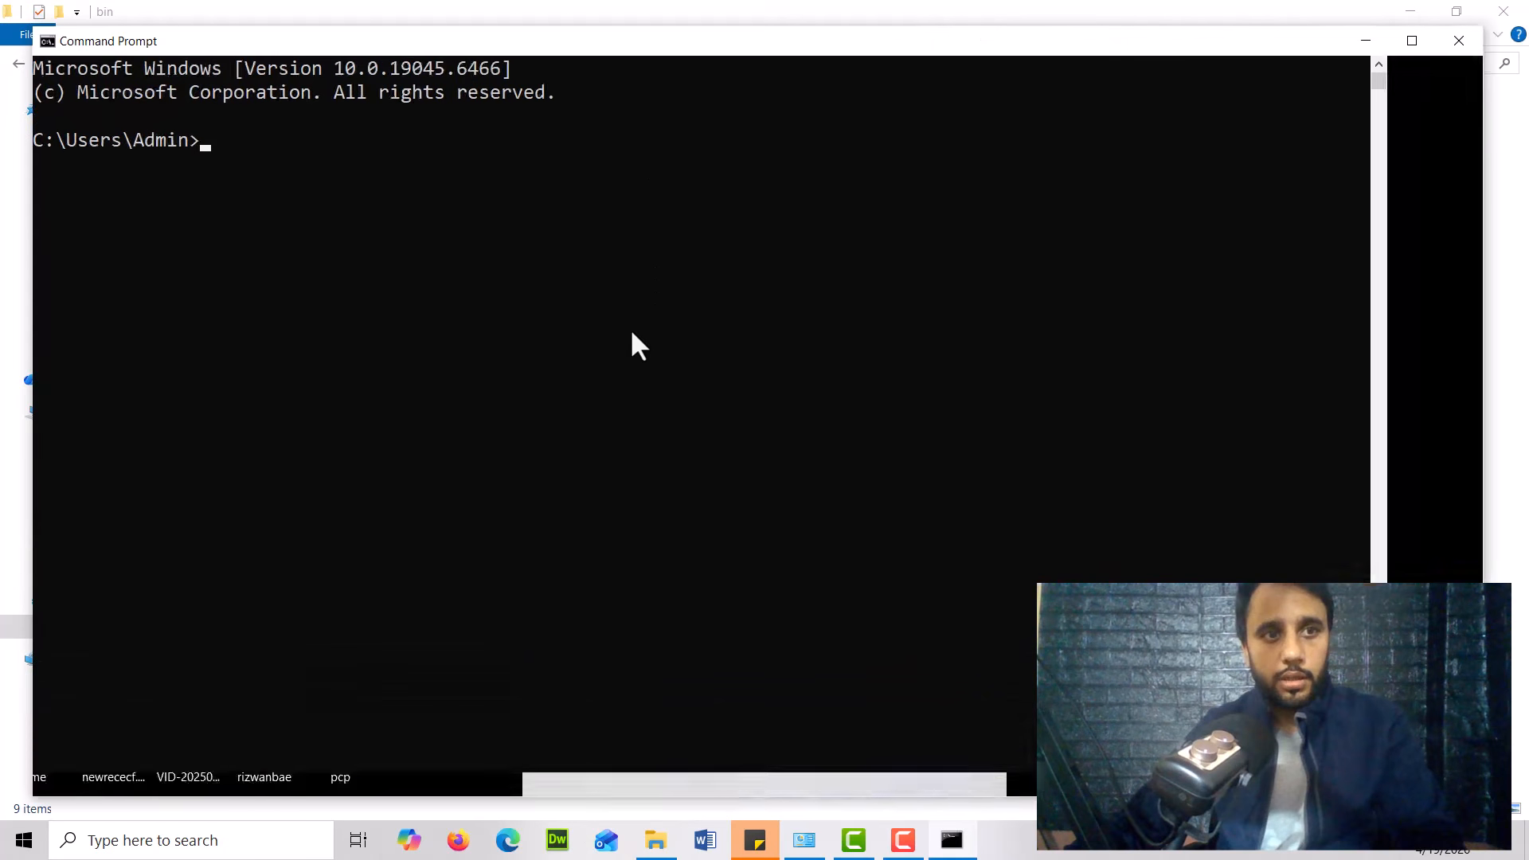
{"action": "type", "text": "f"}
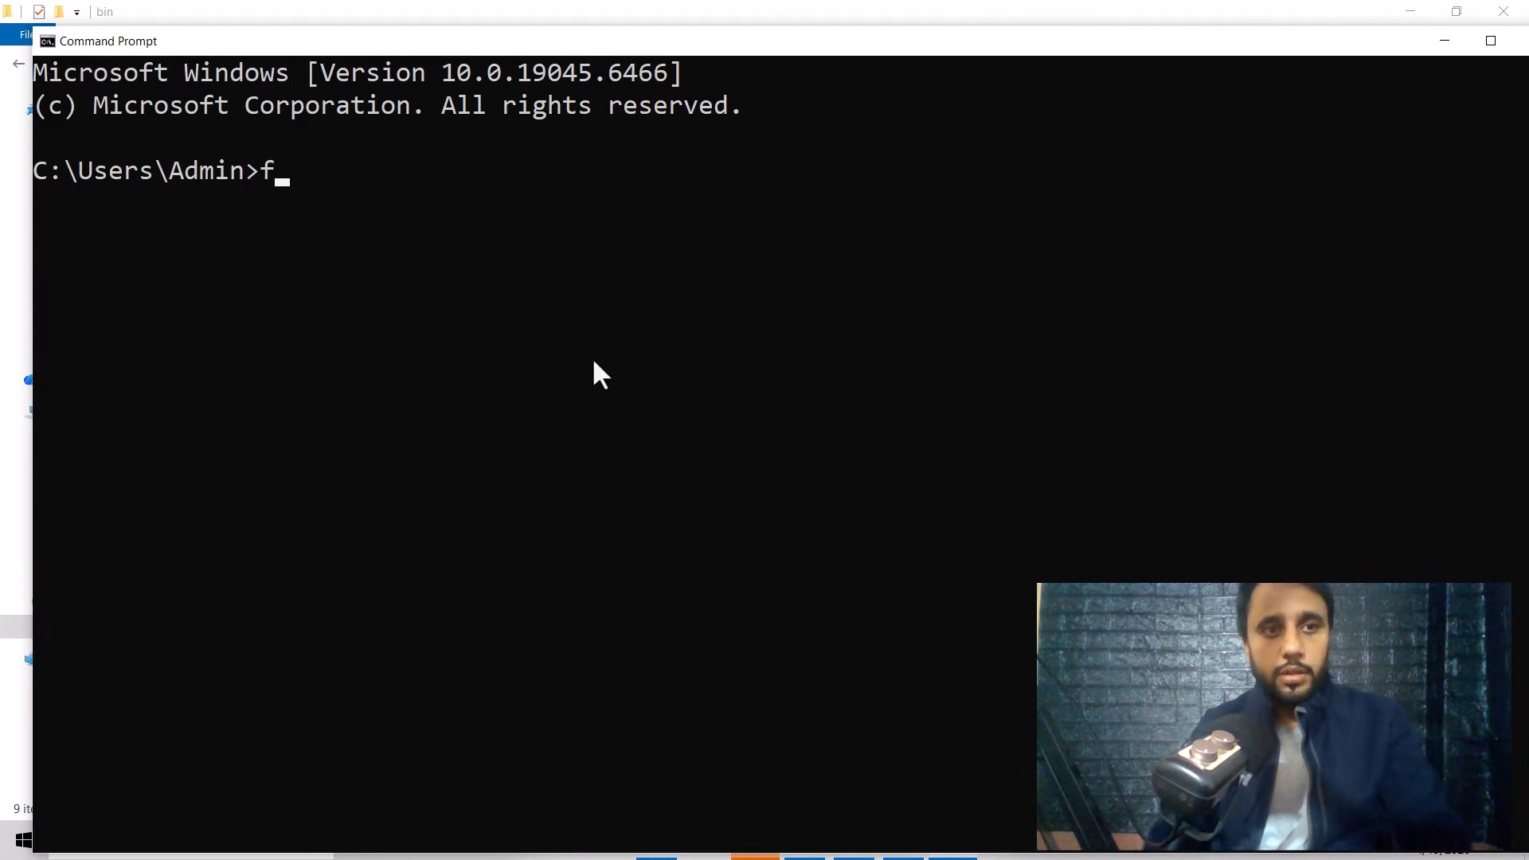
{"action": "type", "text": "lutter"}
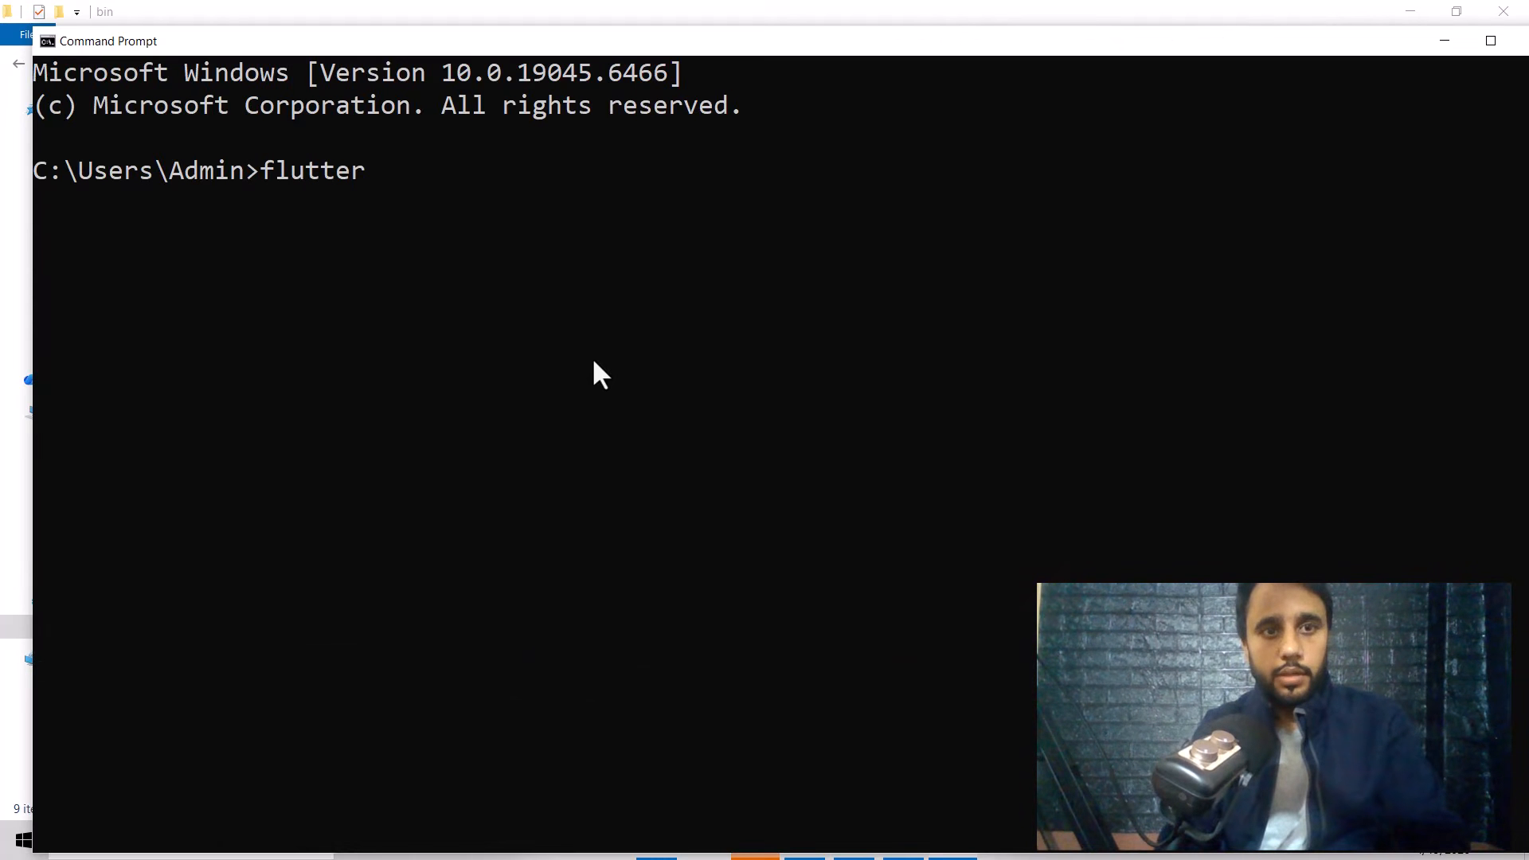
{"action": "key", "text": "Return"}
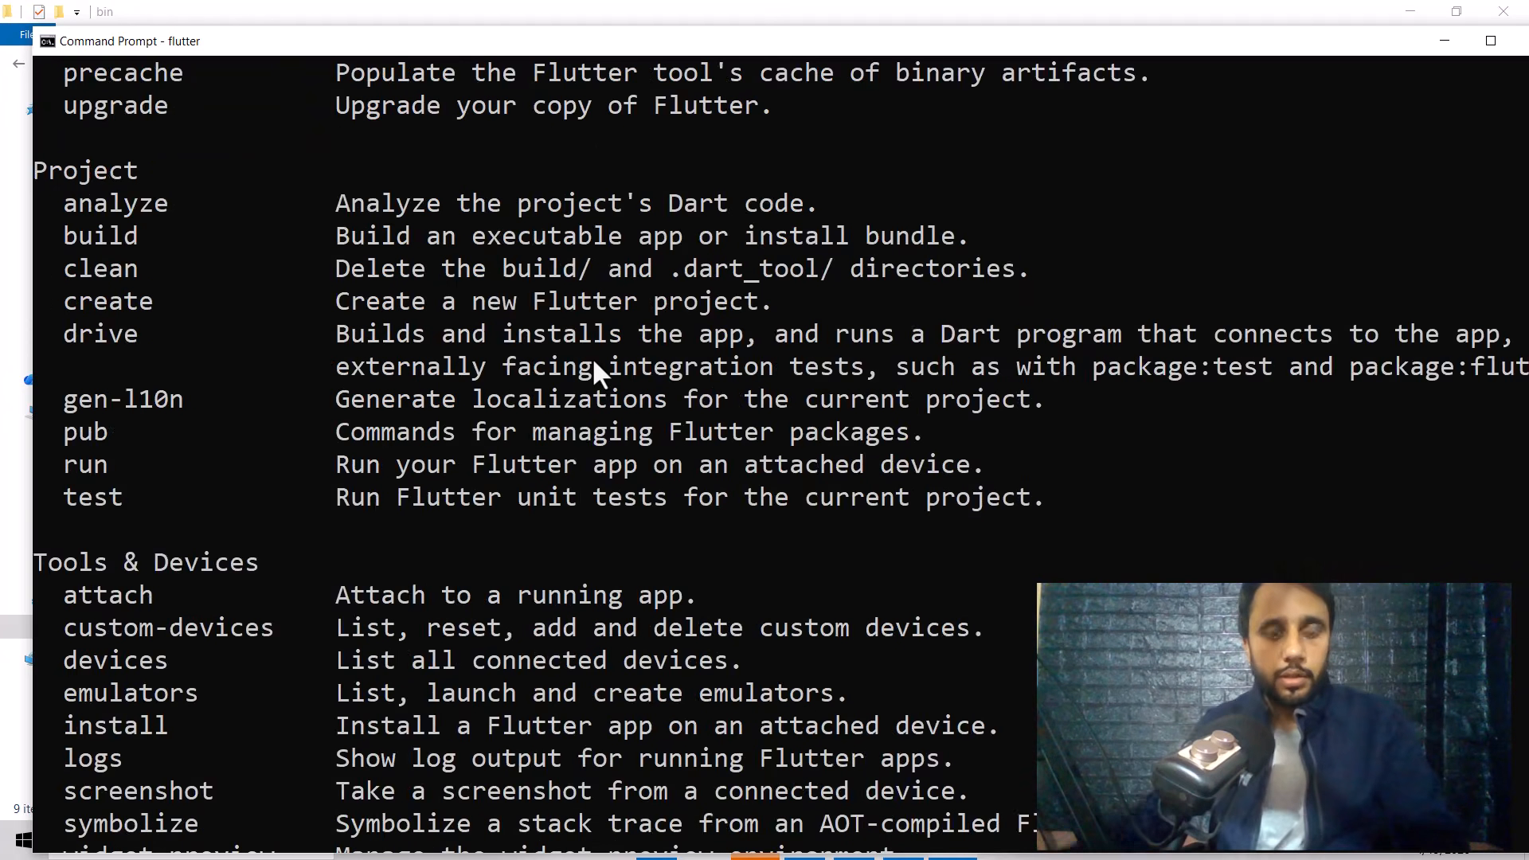
Run flutter doctor in the Command Prompt to check the installation
{"action": "scroll", "coordinate": [470, 358], "scroll_direction": "up", "scroll_amount": 12}
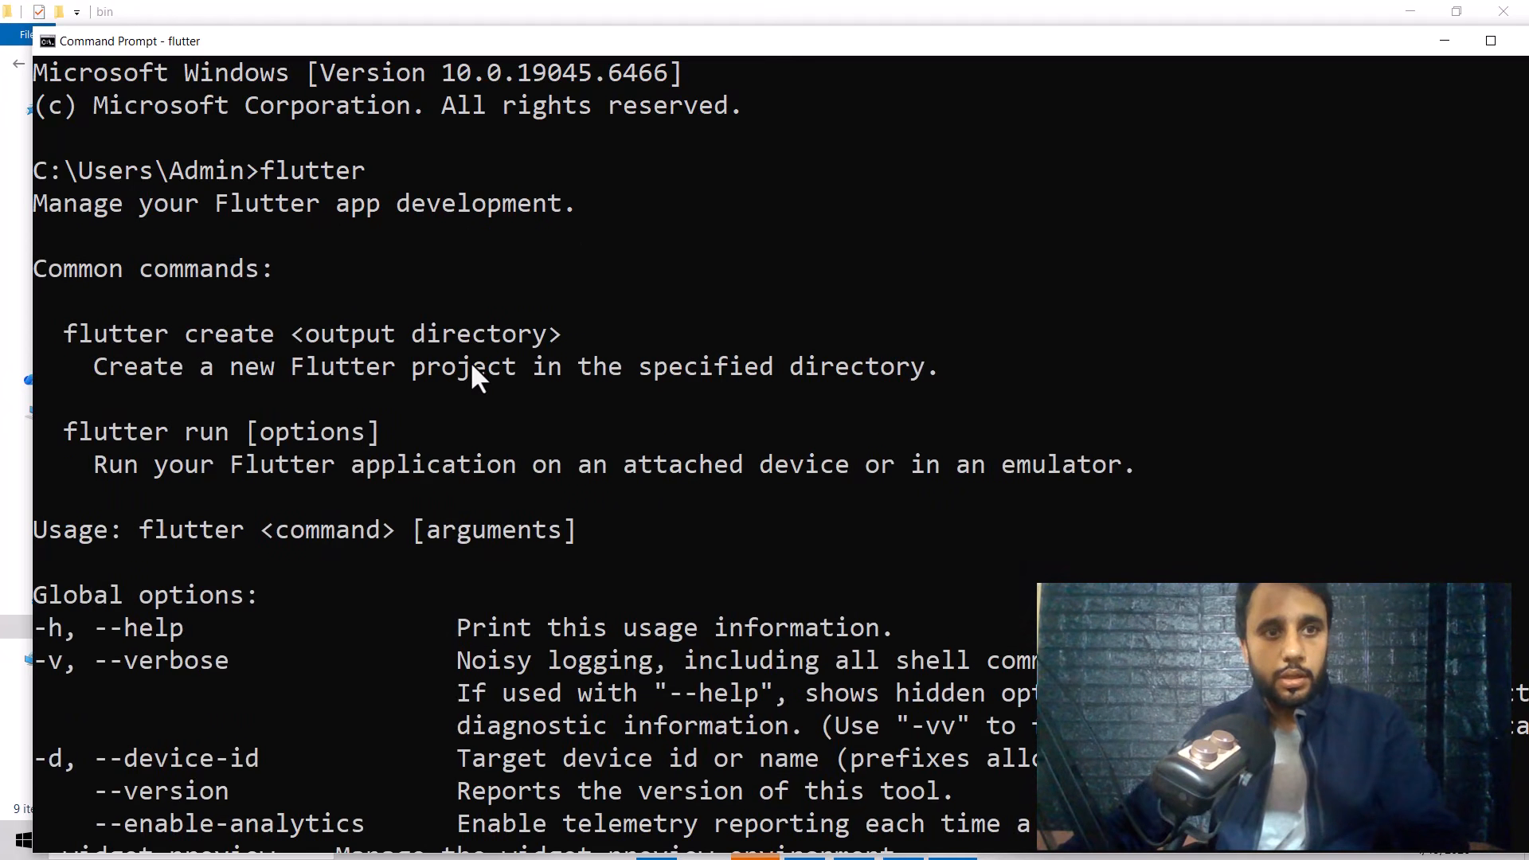
{"action": "scroll", "coordinate": [469, 361], "scroll_direction": "down", "scroll_amount": 15}
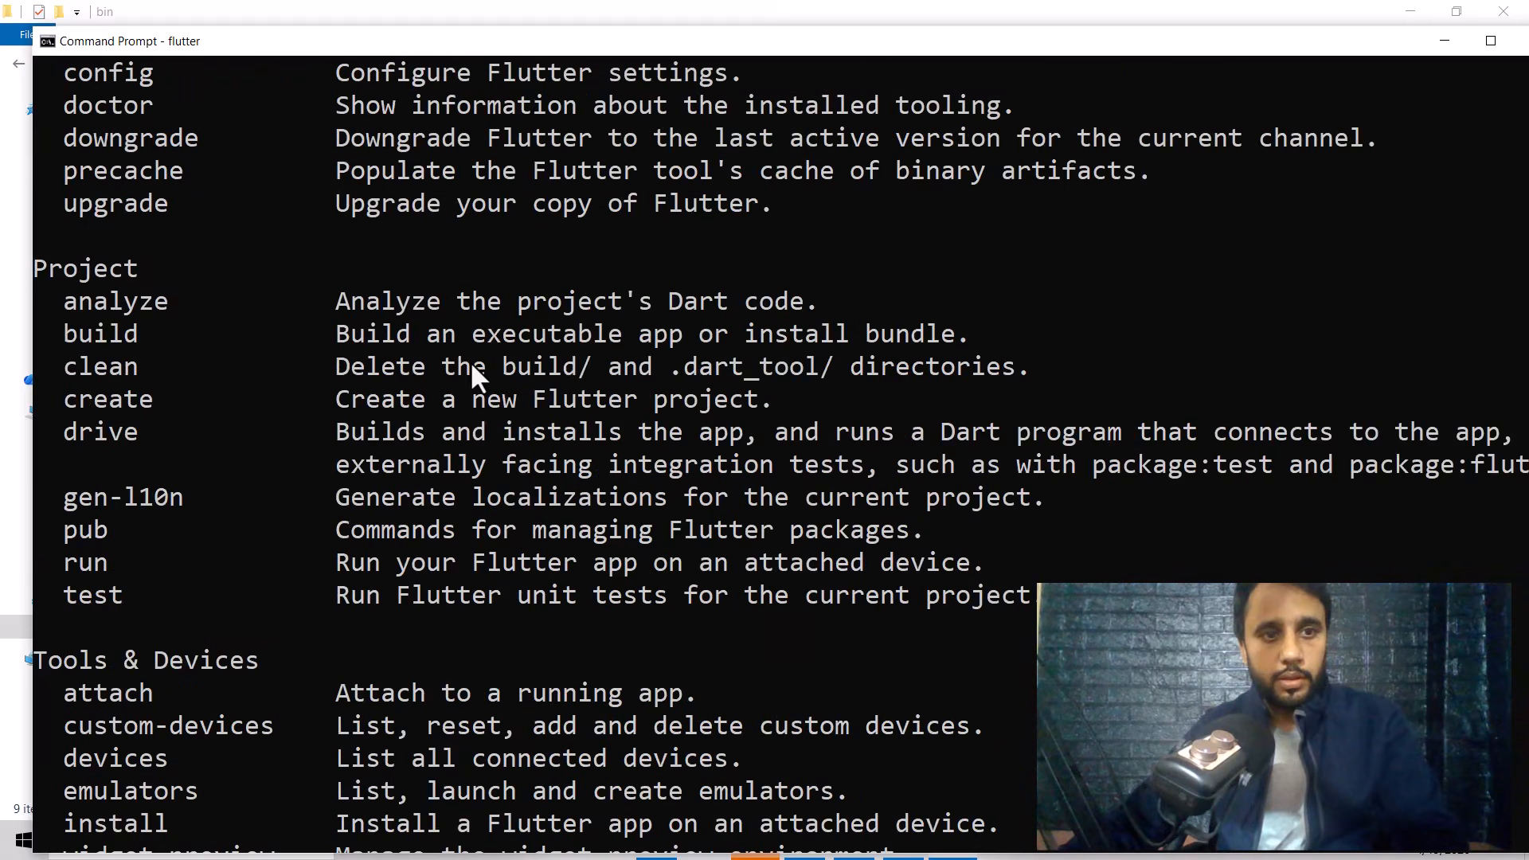
{"action": "scroll", "coordinate": [479, 378], "scroll_direction": "up", "scroll_amount": 2}
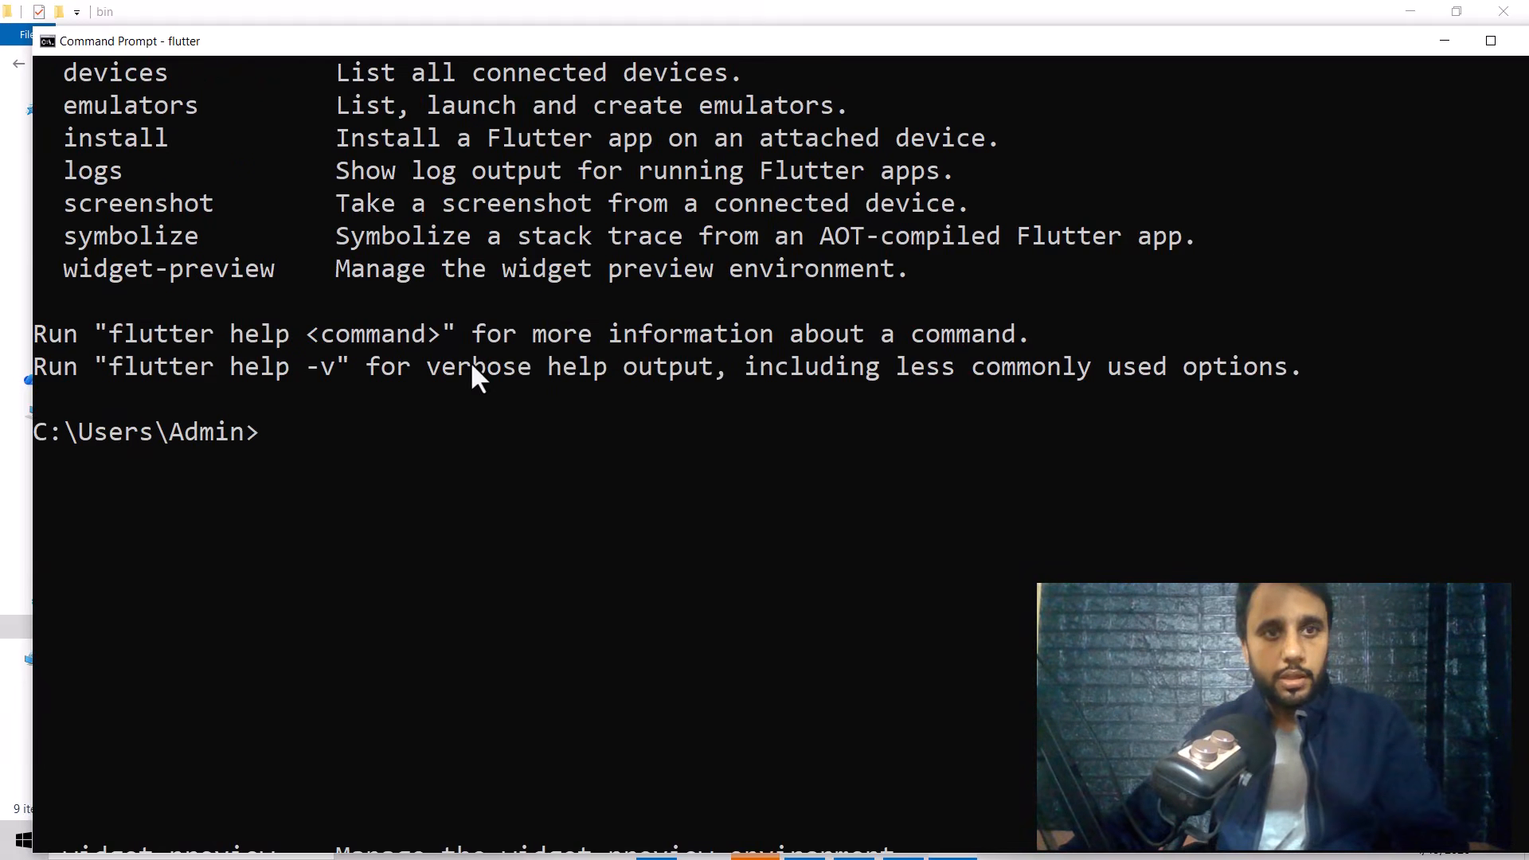
{"action": "type", "text": "flut"}
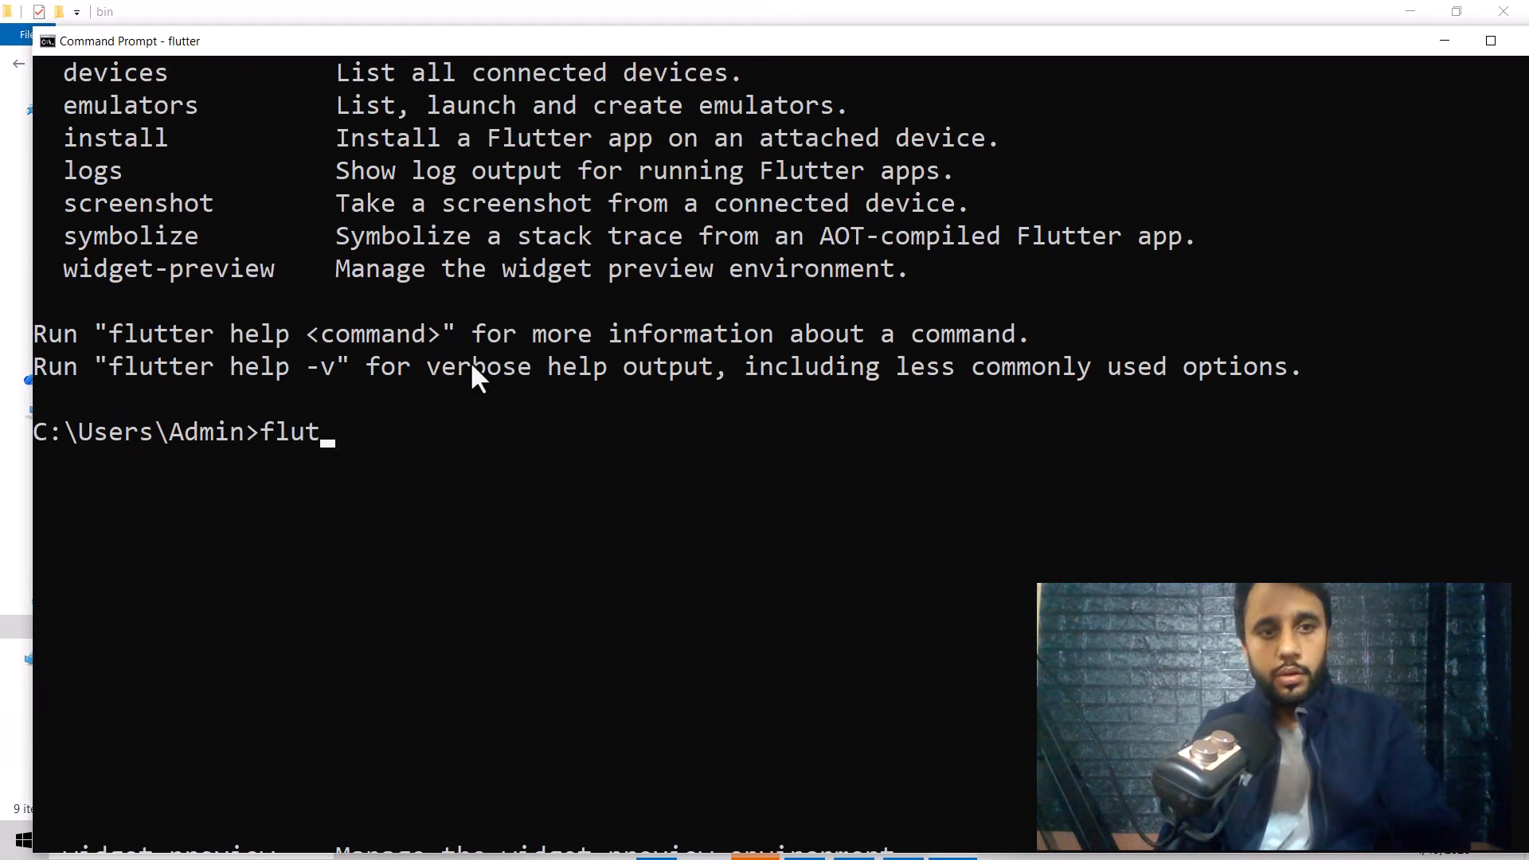
{"action": "type", "text": "ter doctor"}
{"action": "key", "text": "Return"}
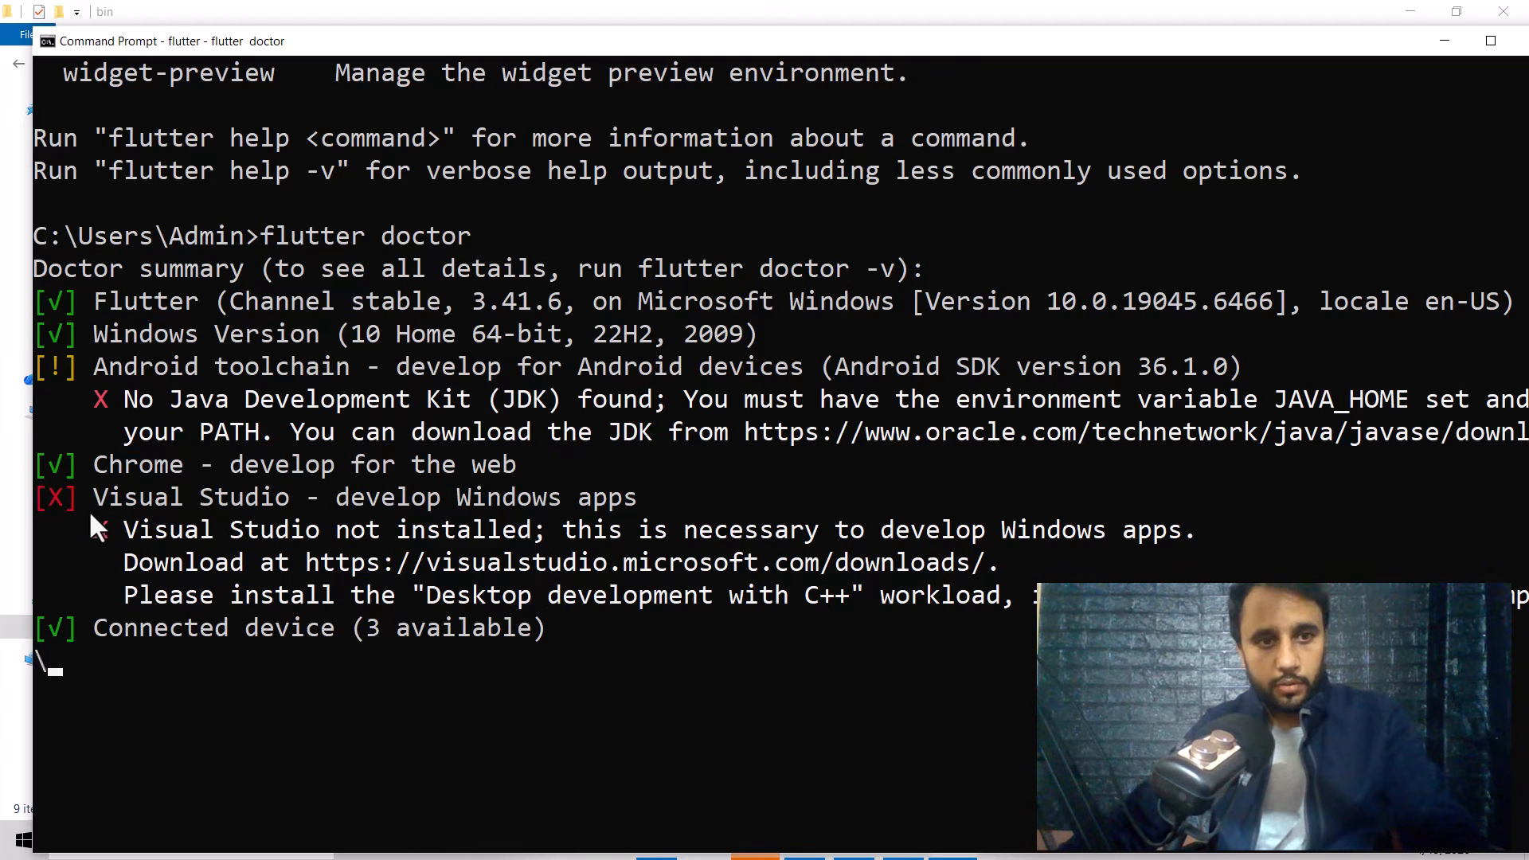
Close the Command Prompt window
{"action": "scroll", "coordinate": [261, 546], "scroll_direction": "down", "scroll_amount": 1}
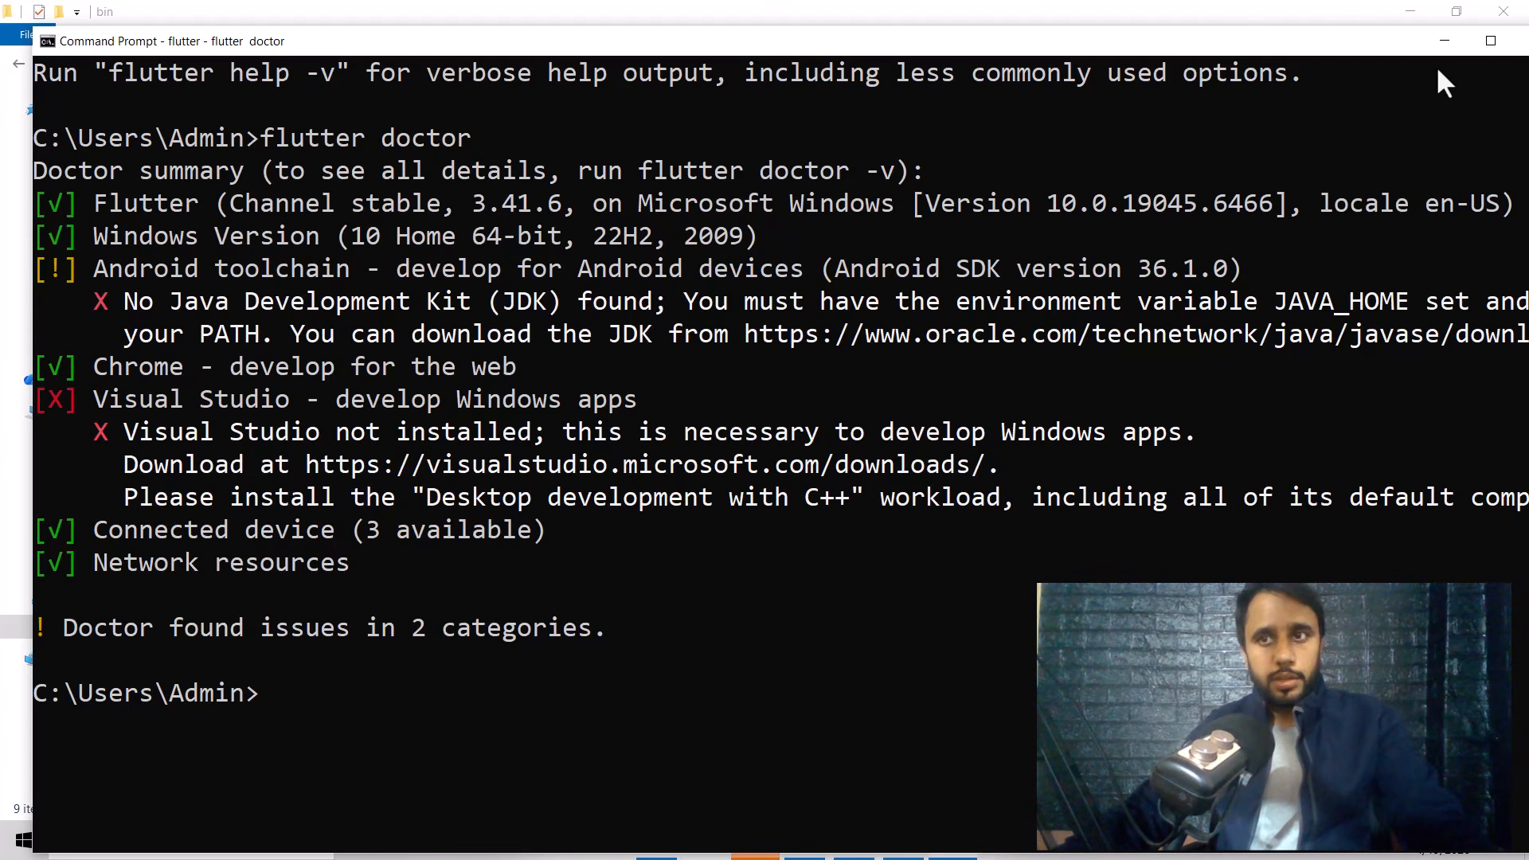
{"action": "mouse_move", "coordinate": [1353, 48]}
{"action": "left_mouse_down"}
{"action": "mouse_move", "coordinate": [1249, 41]}
{"action": "mouse_move", "coordinate": [1325, 44]}
{"action": "mouse_move", "coordinate": [1338, 62]}
{"action": "left_mouse_up"}
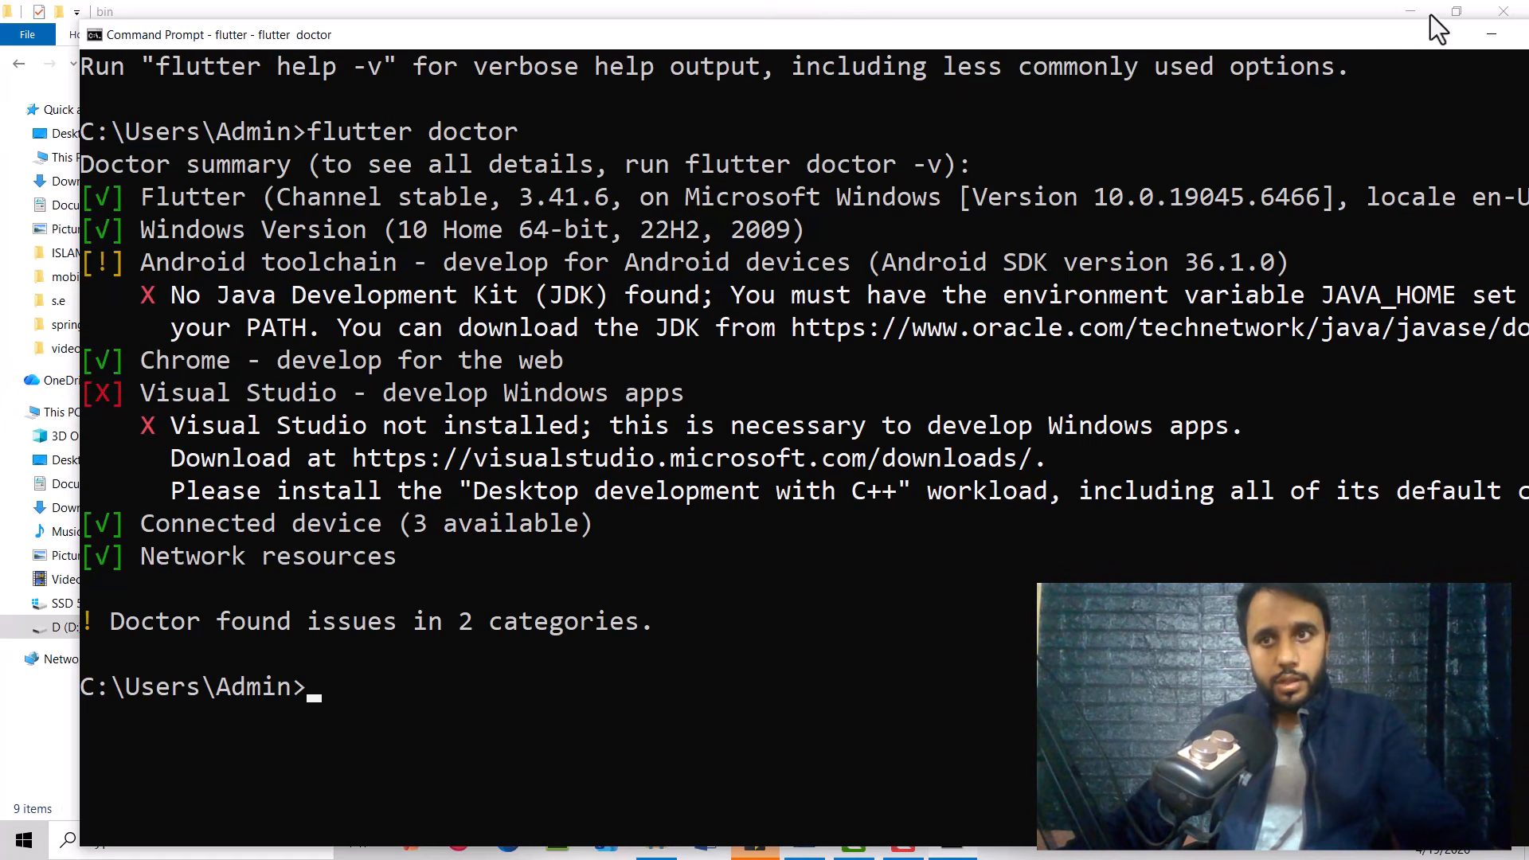
{"action": "left_click_drag", "start_coordinate": [1406, 40], "coordinate": [1265, 65]}
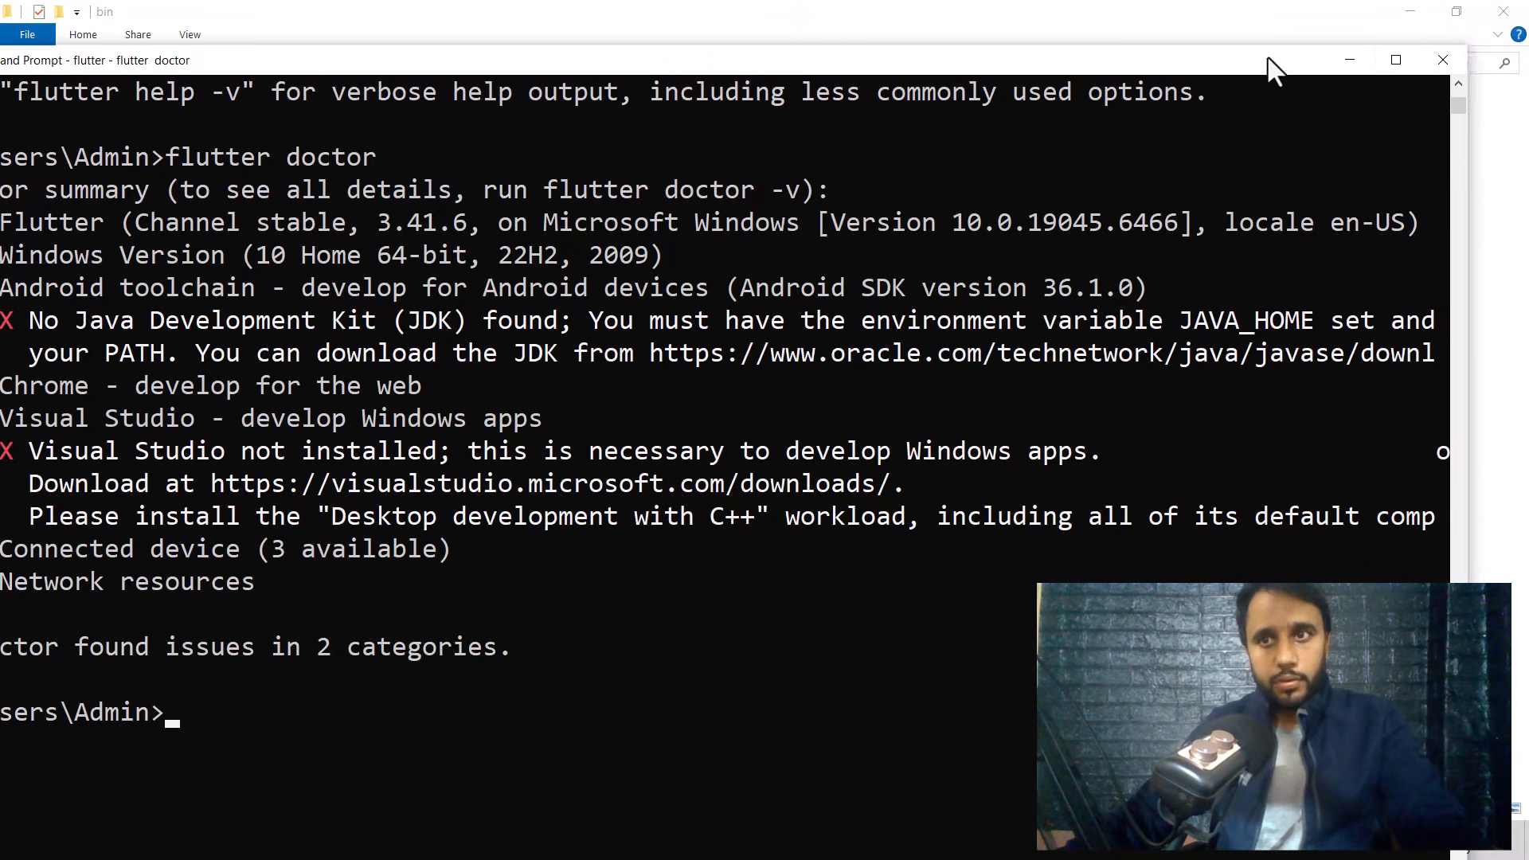
{"action": "left_click", "coordinate": [1444, 61]}
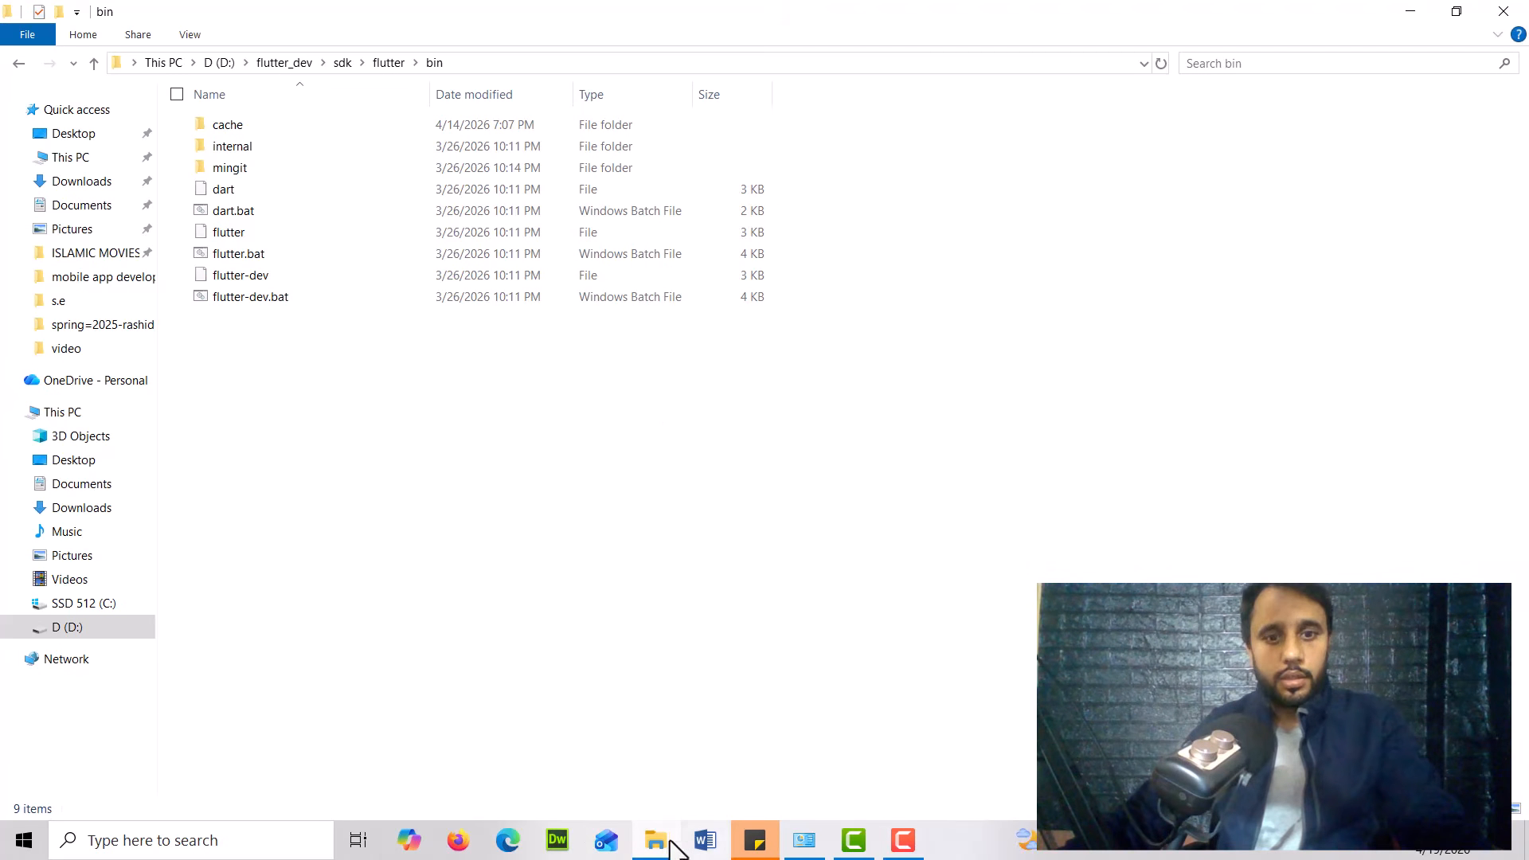
Open Microsoft Edge and go to google.com
{"action": "left_click", "coordinate": [510, 849]}
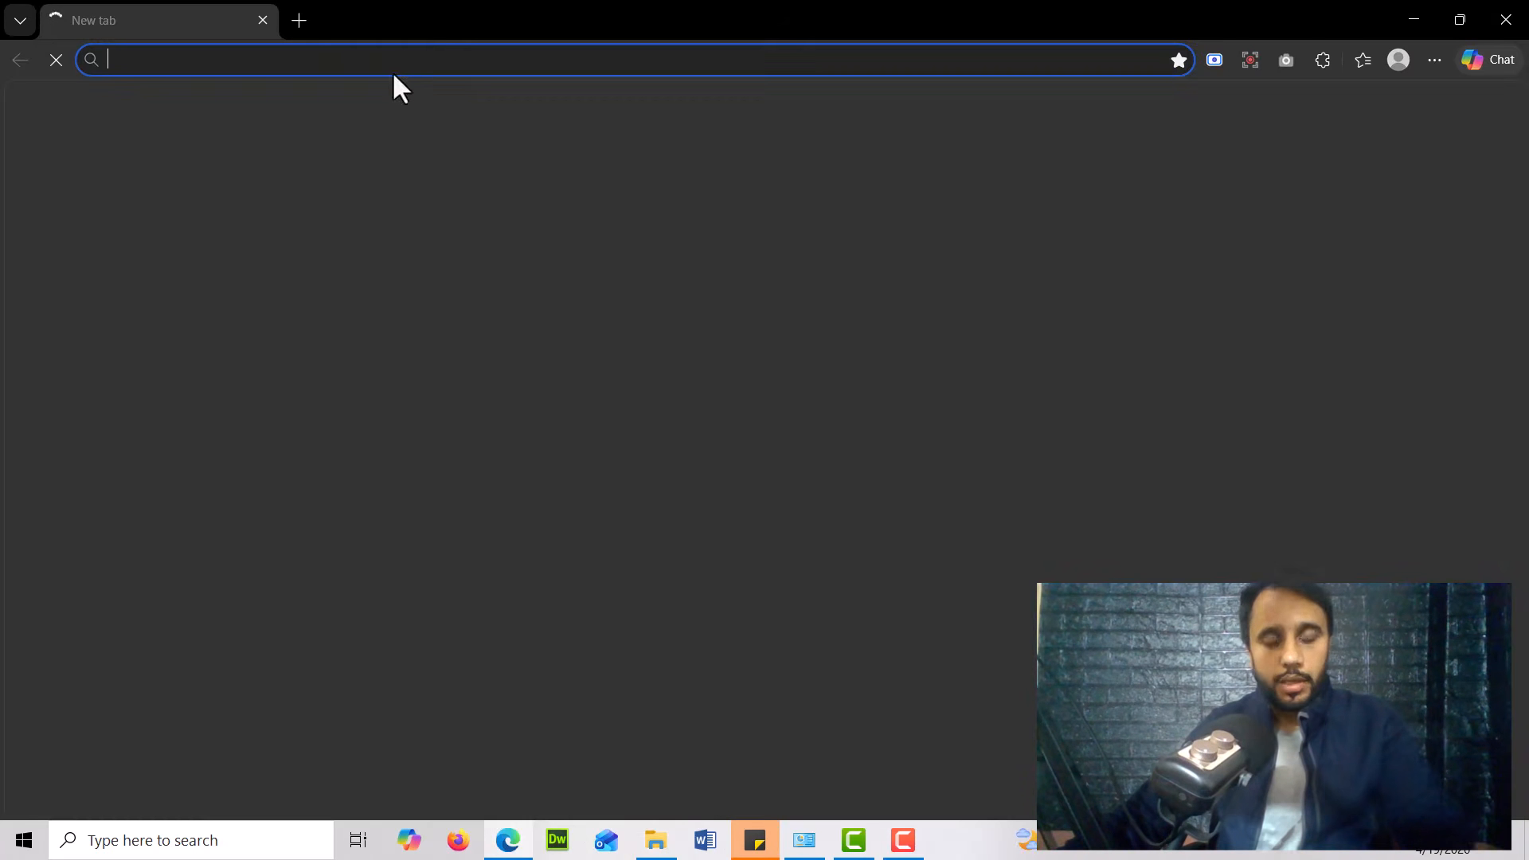
{"action": "type", "text": "g"}
{"action": "key", "text": "Return"}
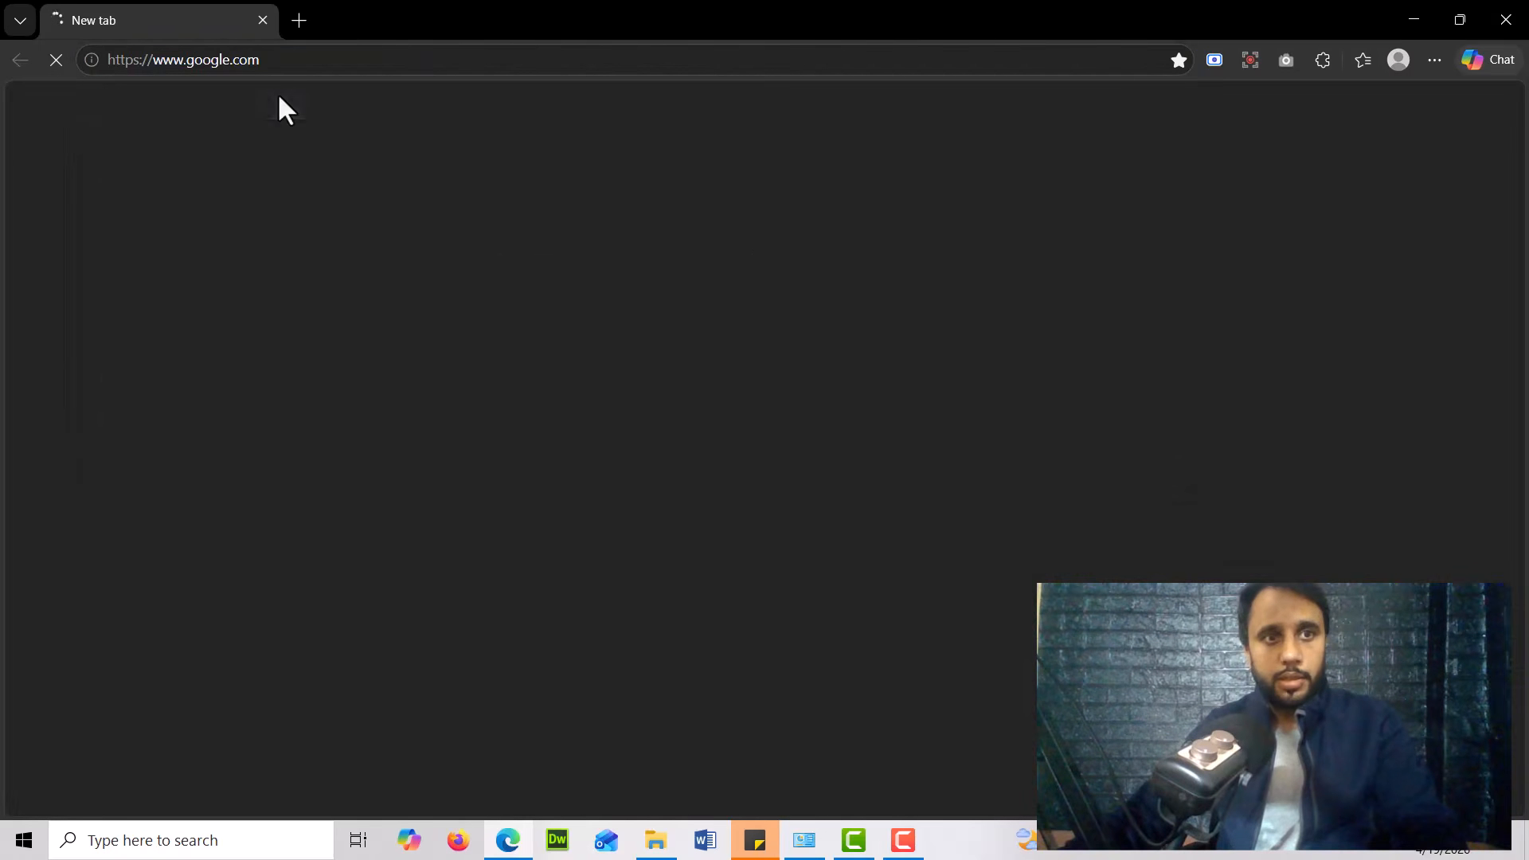
Search Google for "download android studio"
{"action": "left_click", "coordinate": [650, 366]}
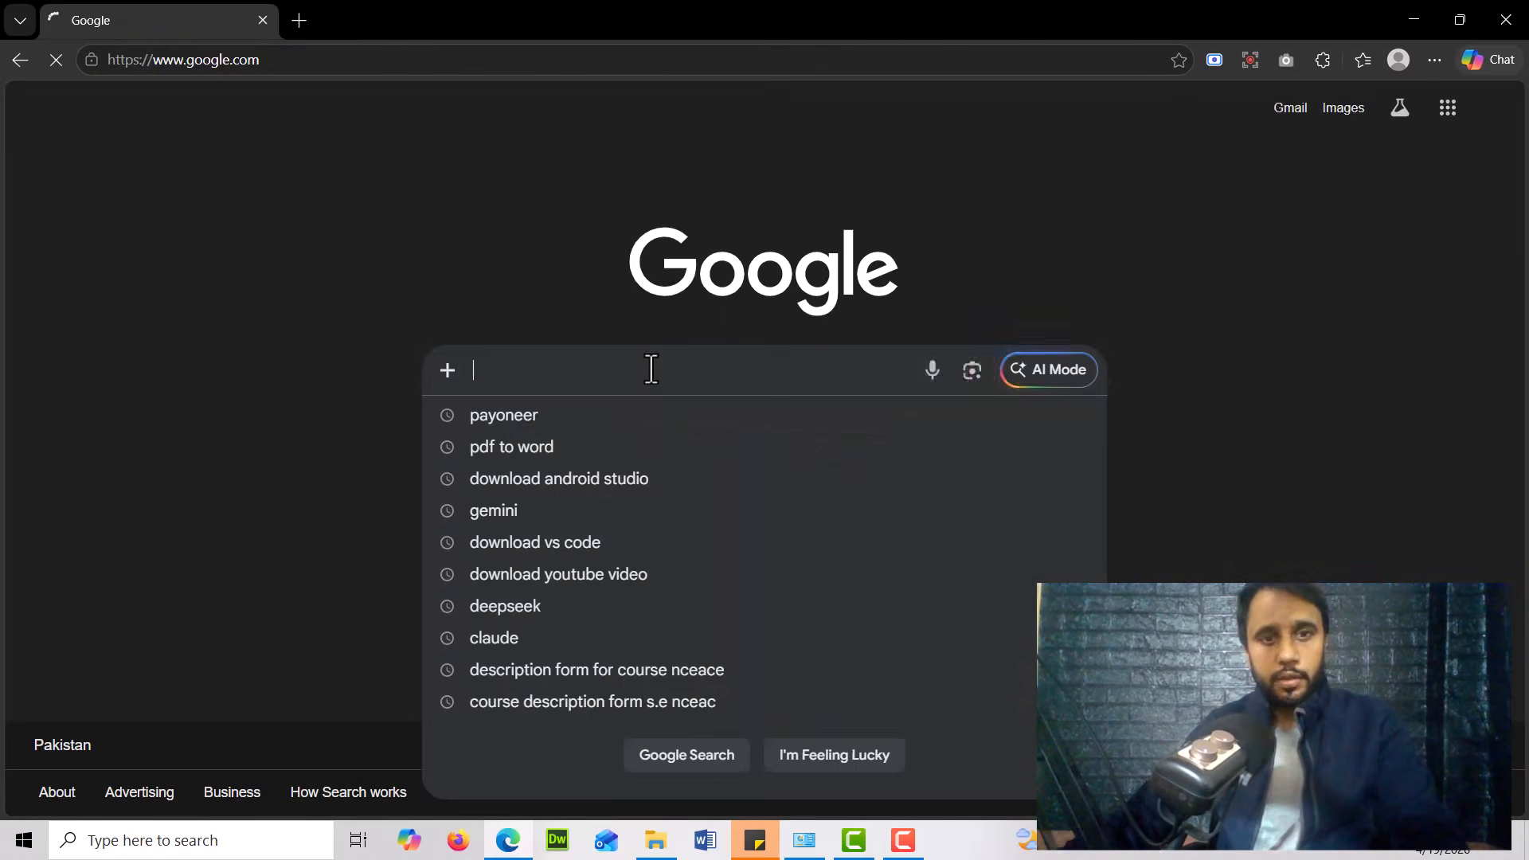
{"action": "type", "text": "d"}
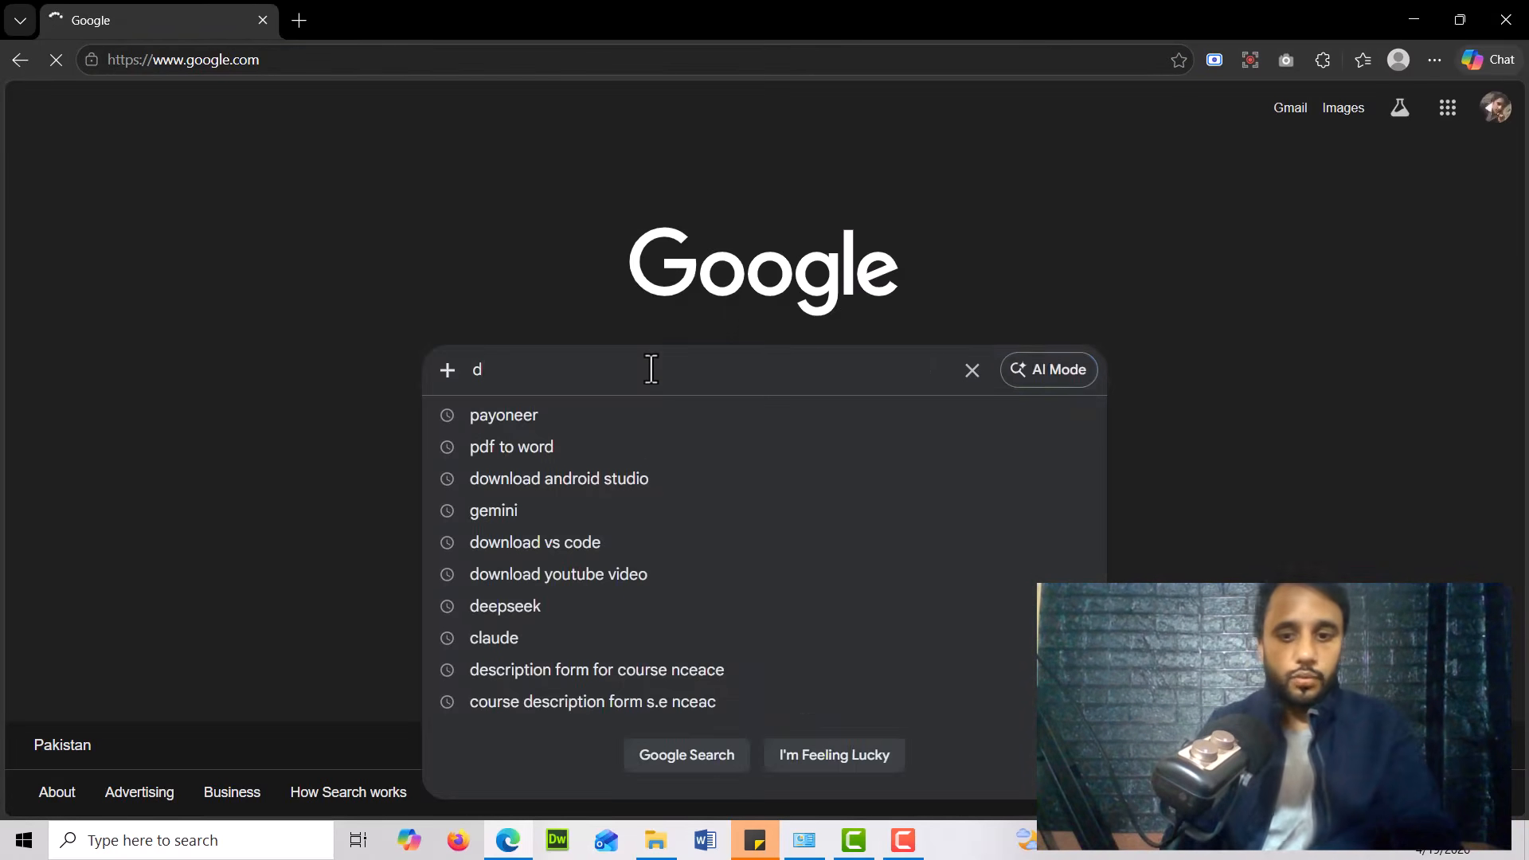
{"action": "key", "text": "ctrl+plus"}
{"action": "key", "text": "ctrl+plus"}
{"action": "key", "text": "ctrl+plus"}
{"action": "key", "text": "ctrl+plus"}
{"action": "type", "text": "ow"}
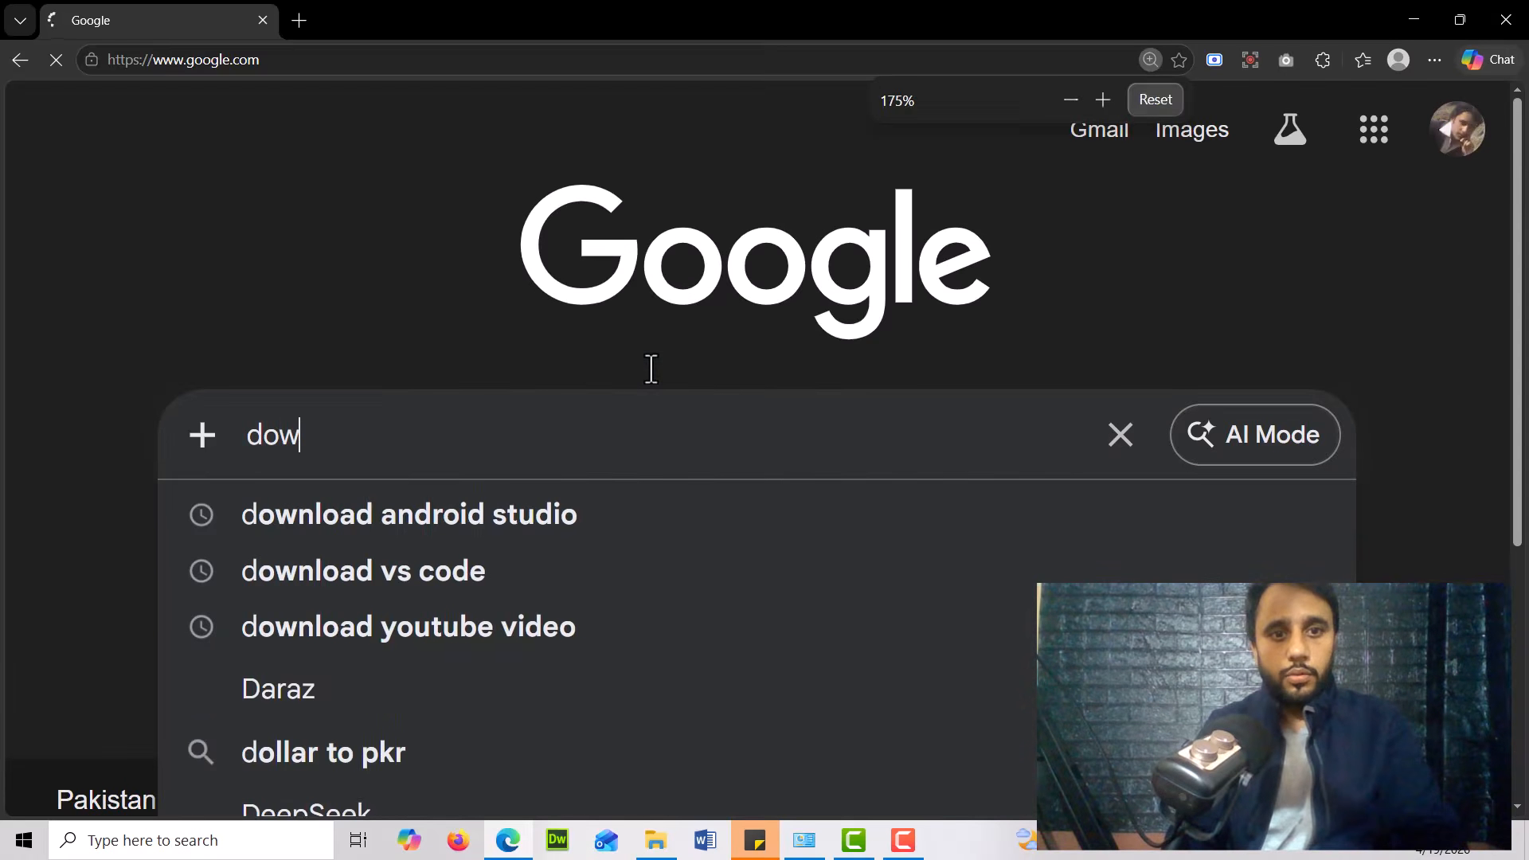
{"action": "type", "text": "nload android studi"}
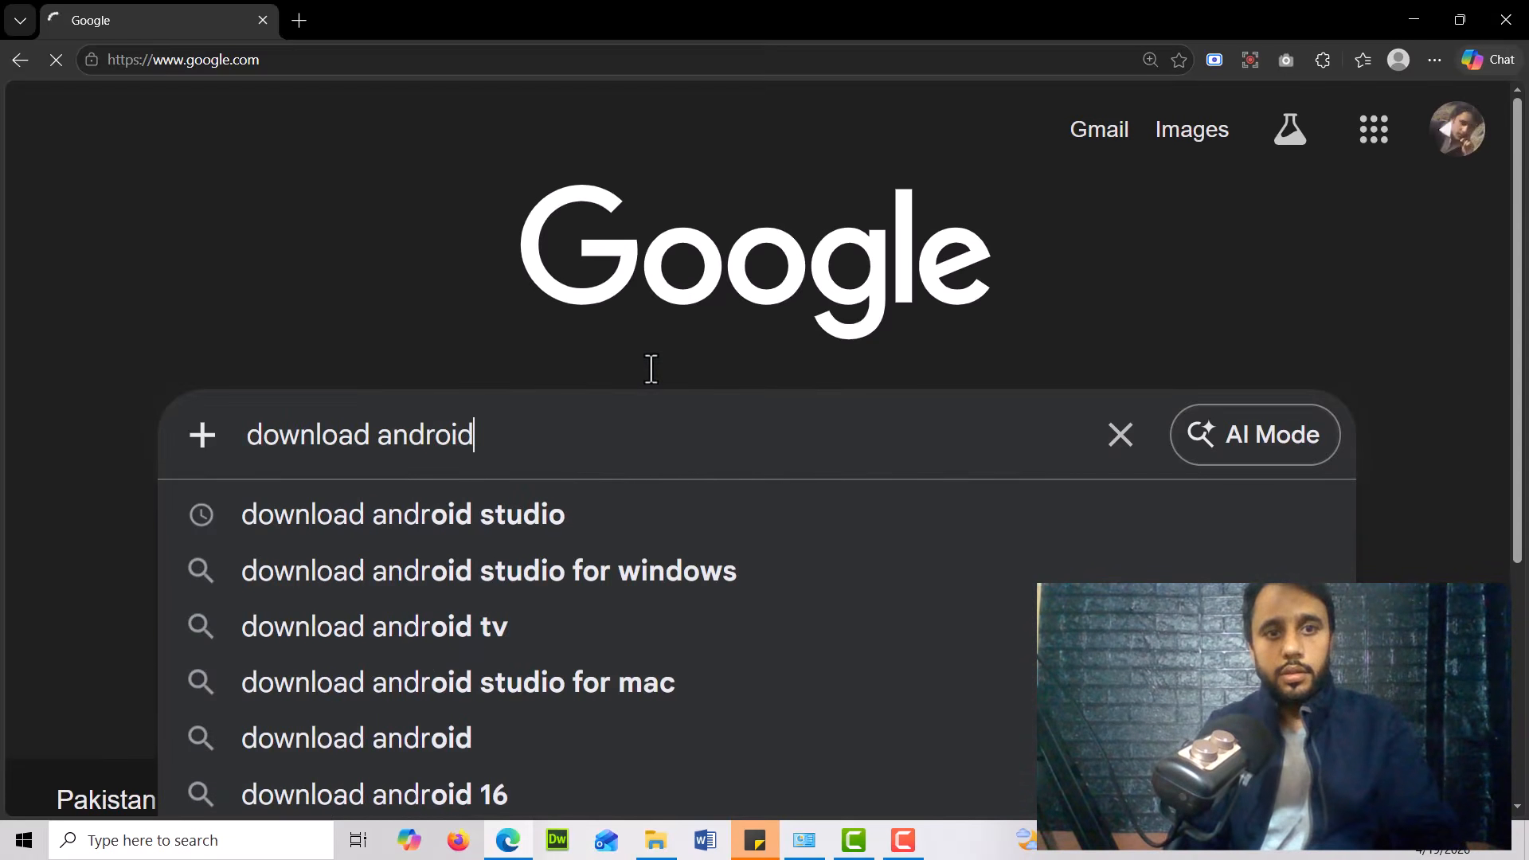
{"action": "key", "text": "Down"}
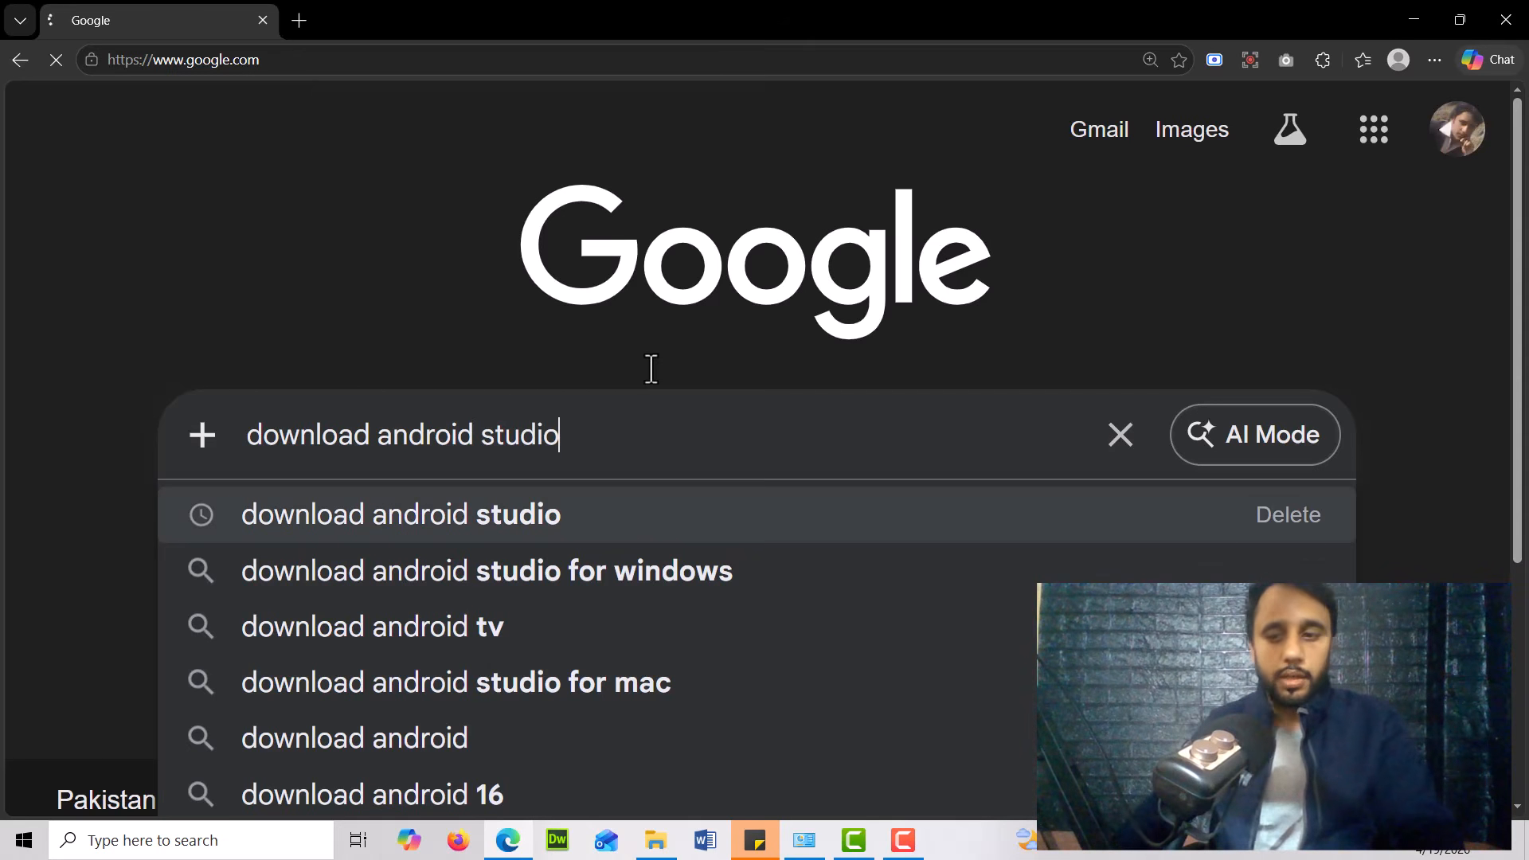
{"action": "key", "text": "Escape"}
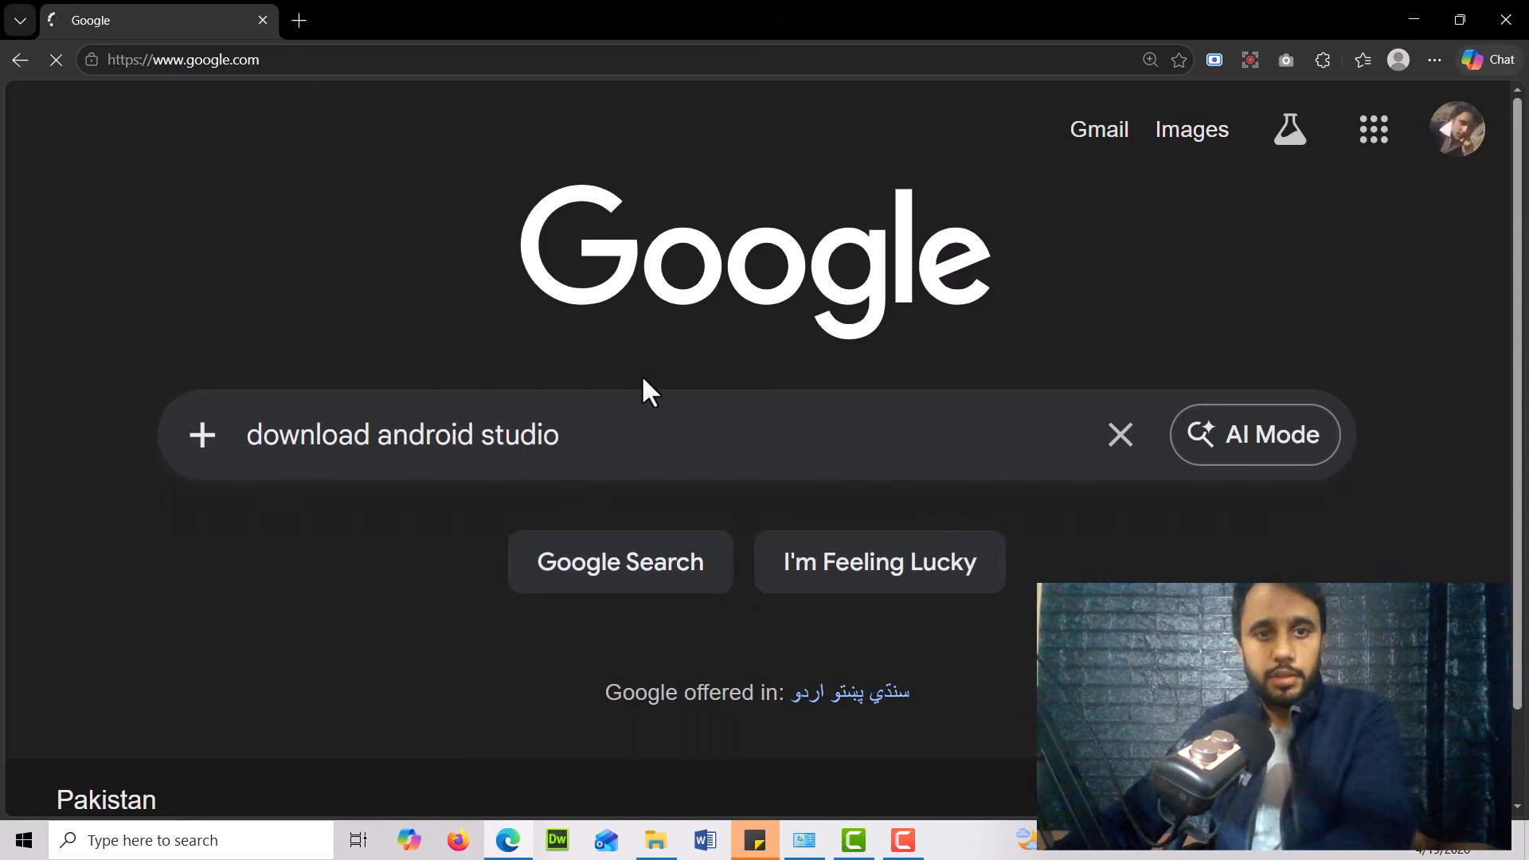
{"action": "key", "text": "Return"}
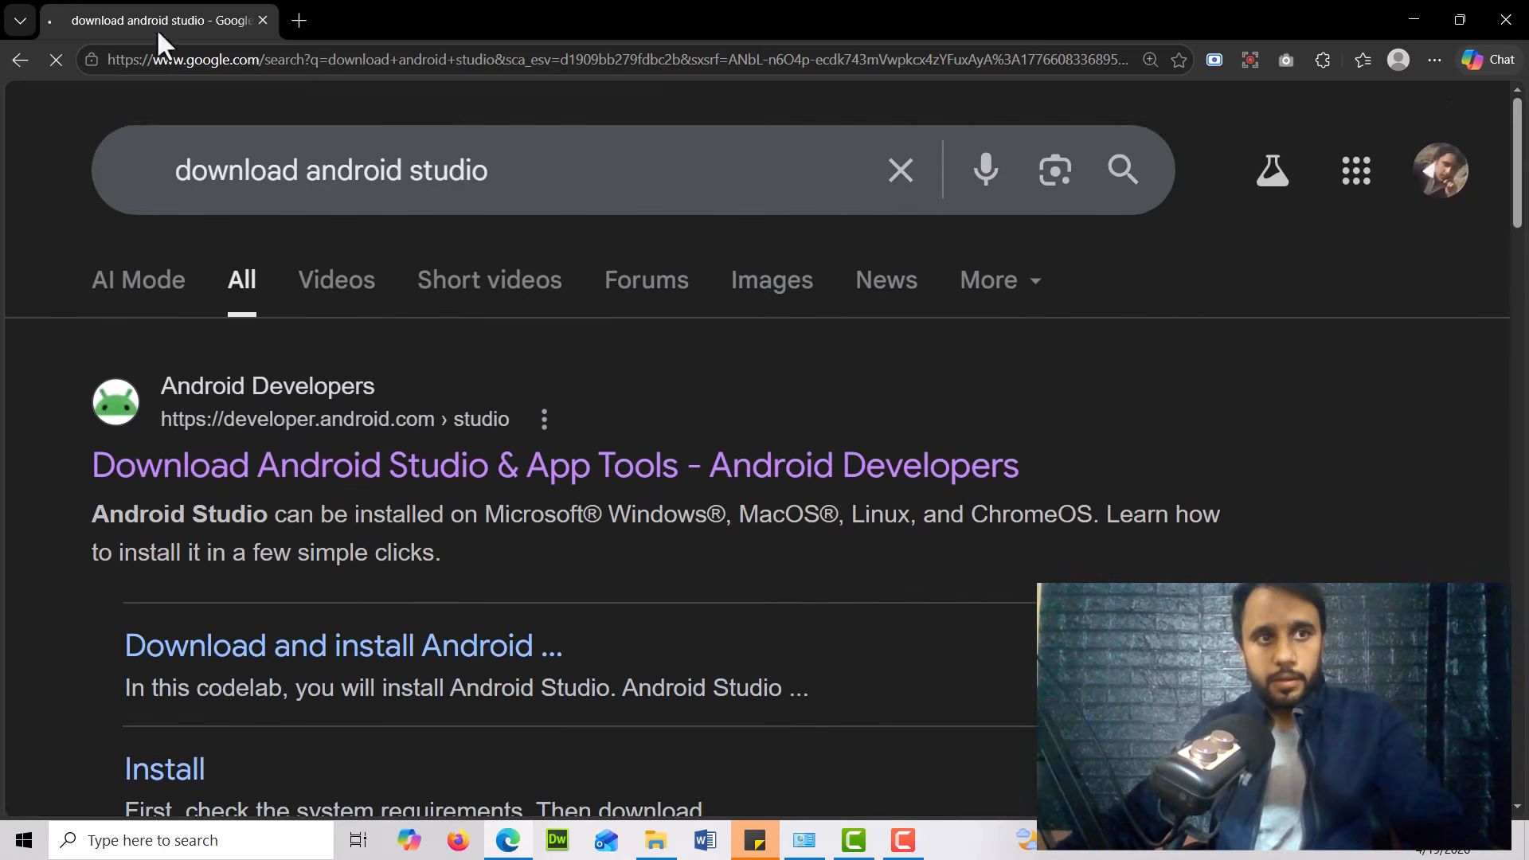
Open the official Android Developers studio page and choose to download Android Studio Panda 3
{"action": "scroll", "coordinate": [290, 512], "scroll_direction": "down", "scroll_amount": 1}
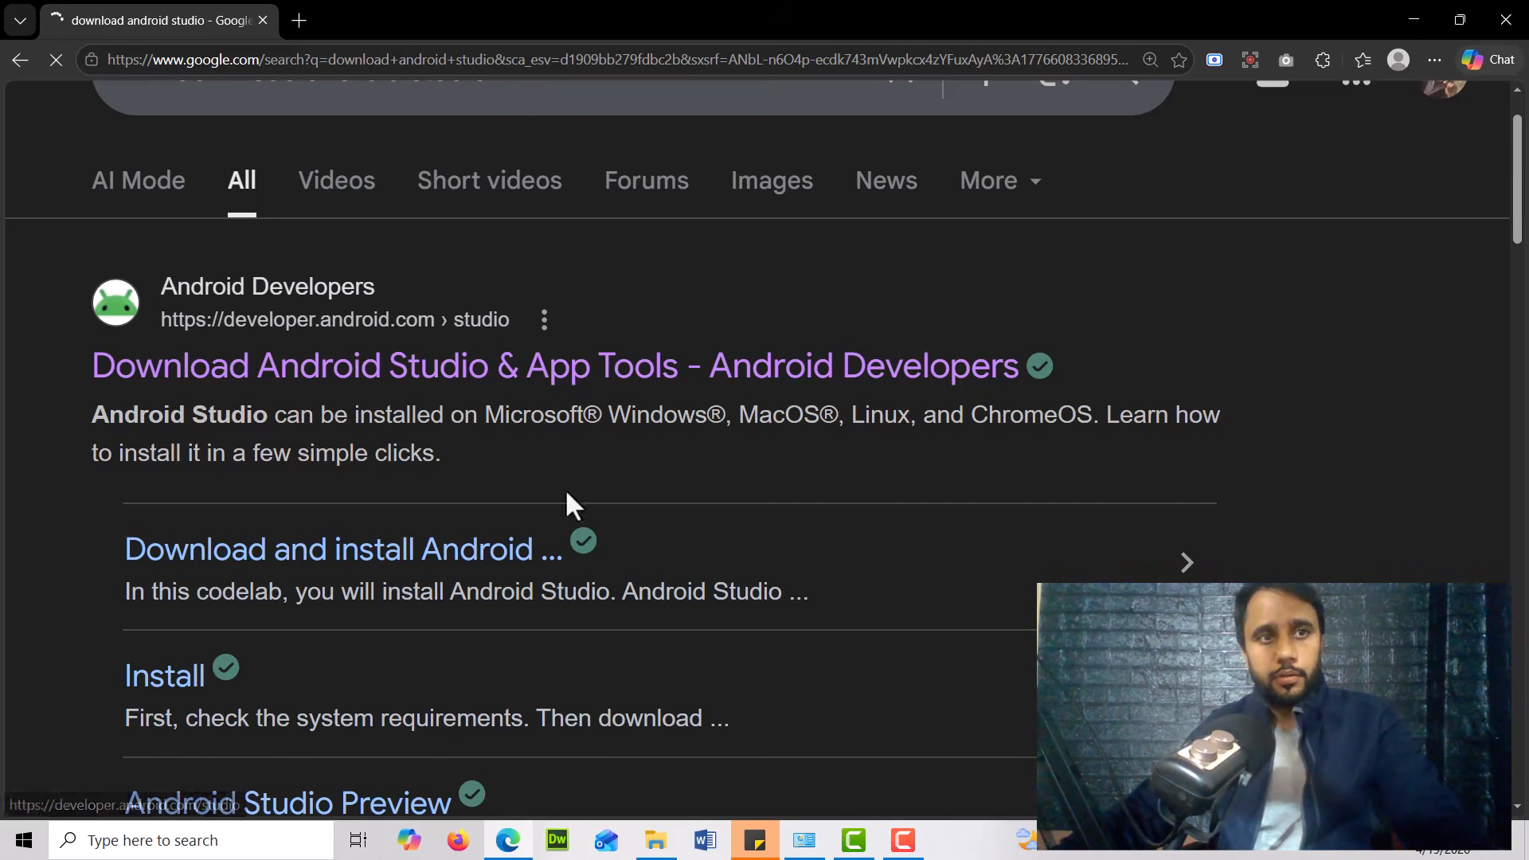
{"action": "left_click", "coordinate": [907, 845]}
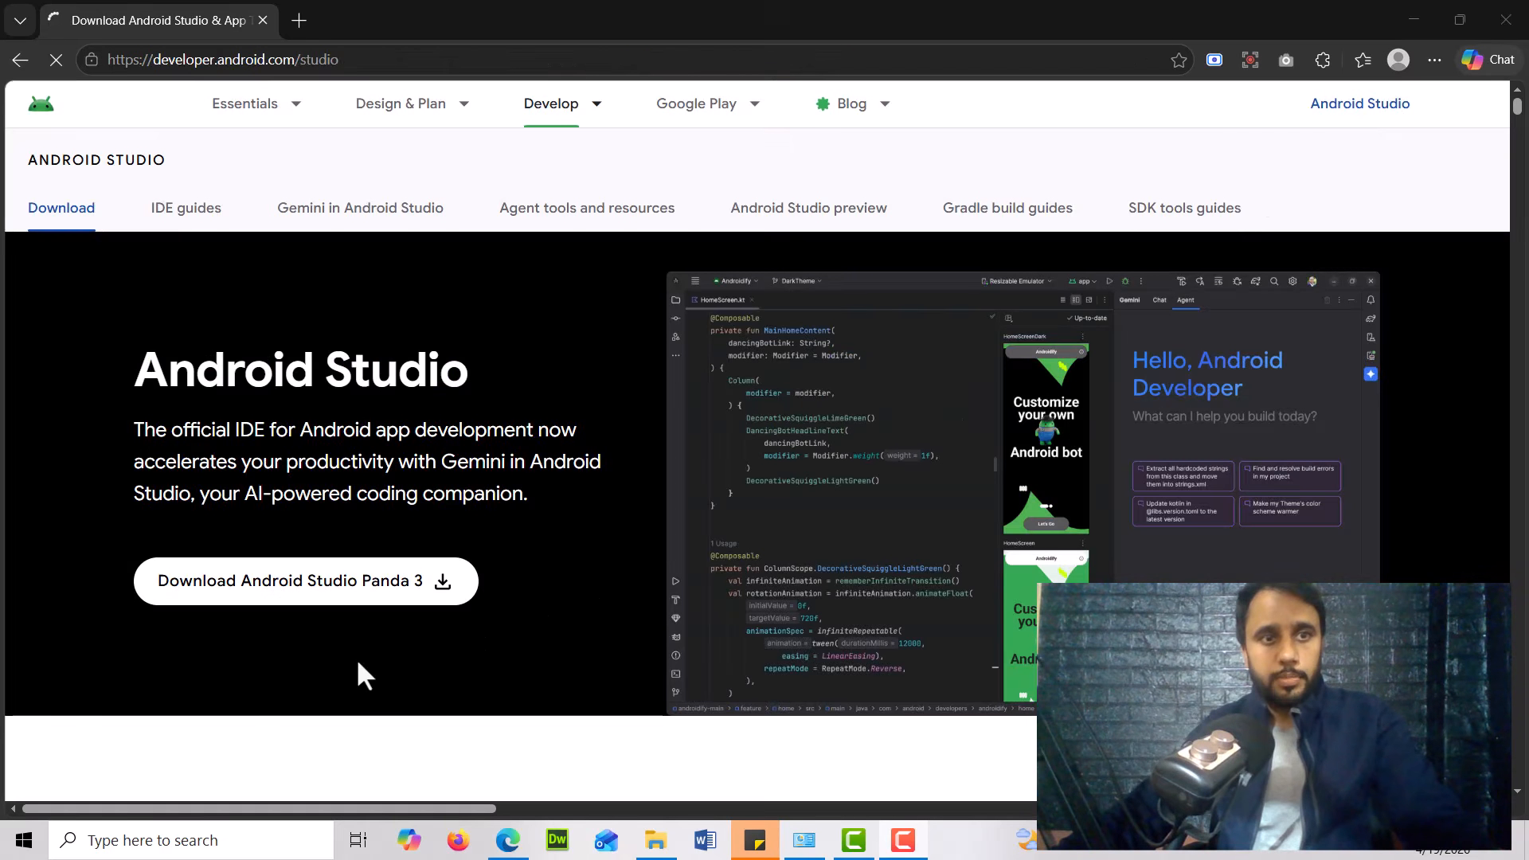
{"action": "scroll", "coordinate": [355, 657], "scroll_direction": "down", "scroll_amount": 3}
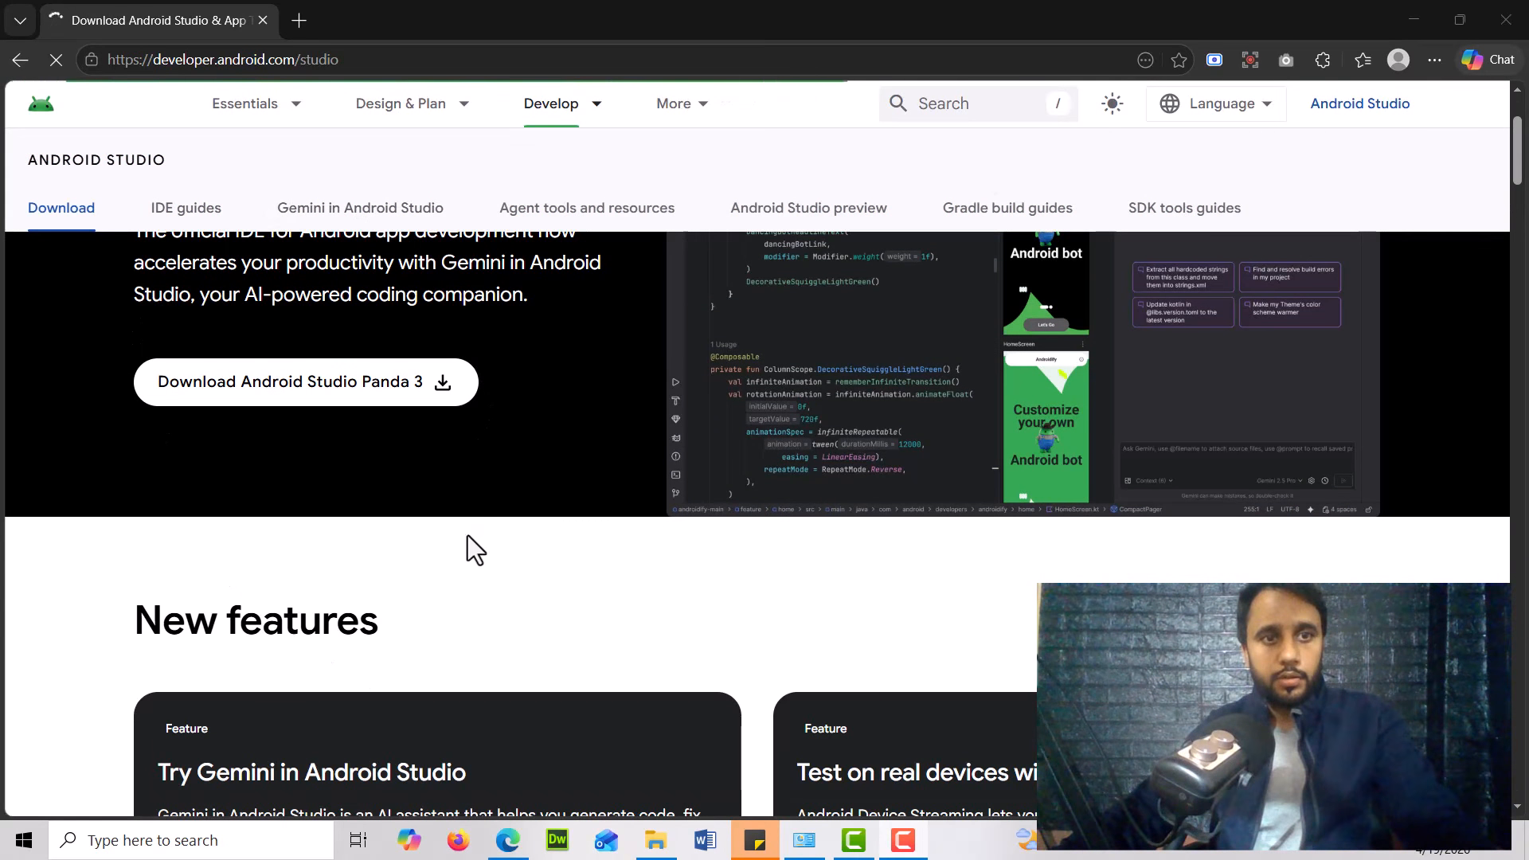
{"action": "scroll", "coordinate": [467, 535], "scroll_direction": "up", "scroll_amount": 2}
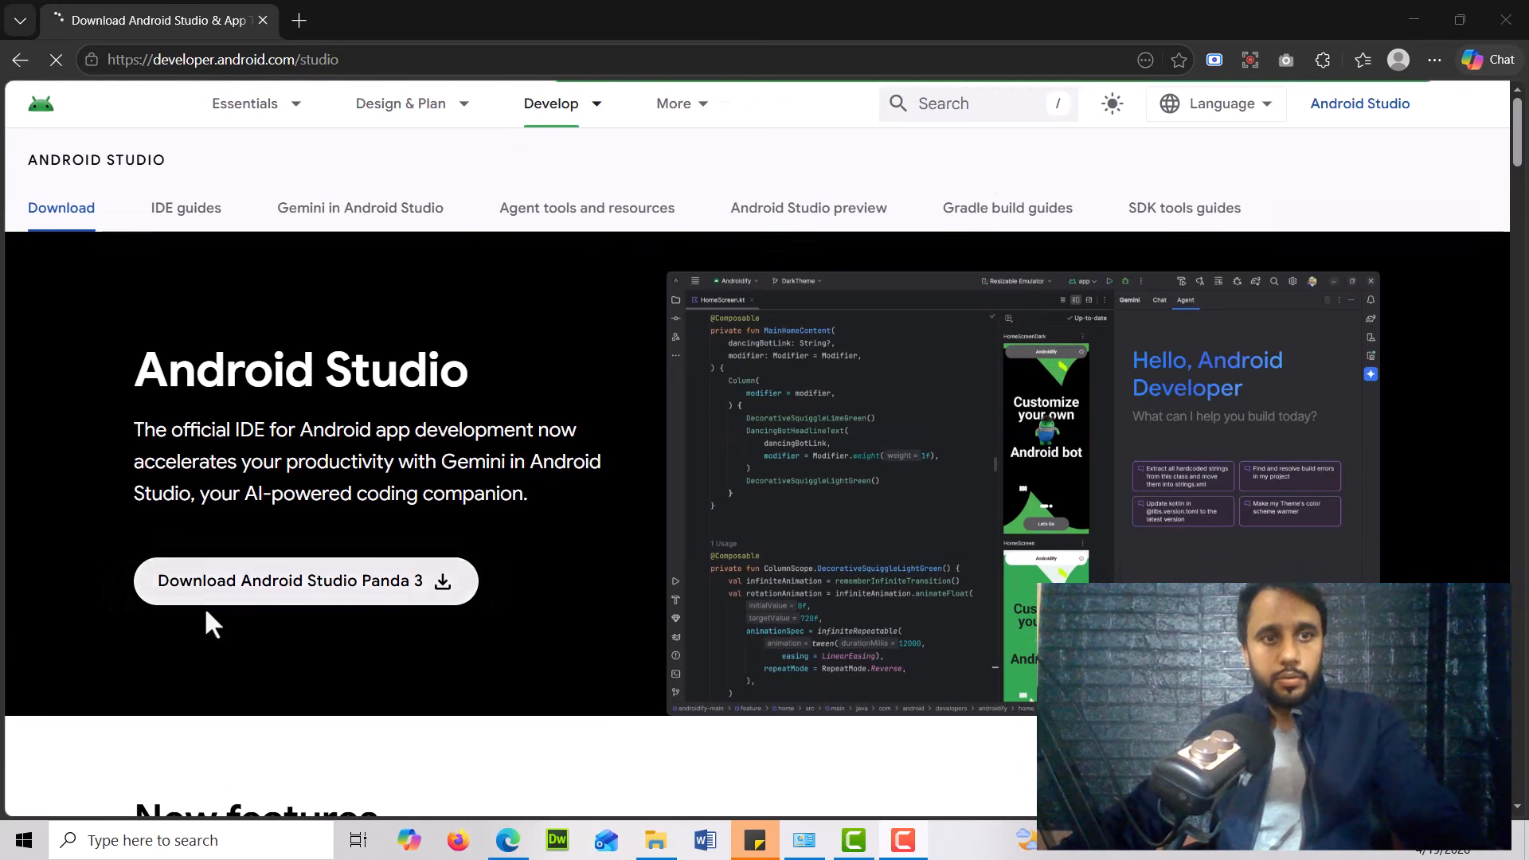
{"action": "left_click", "coordinate": [436, 597]}
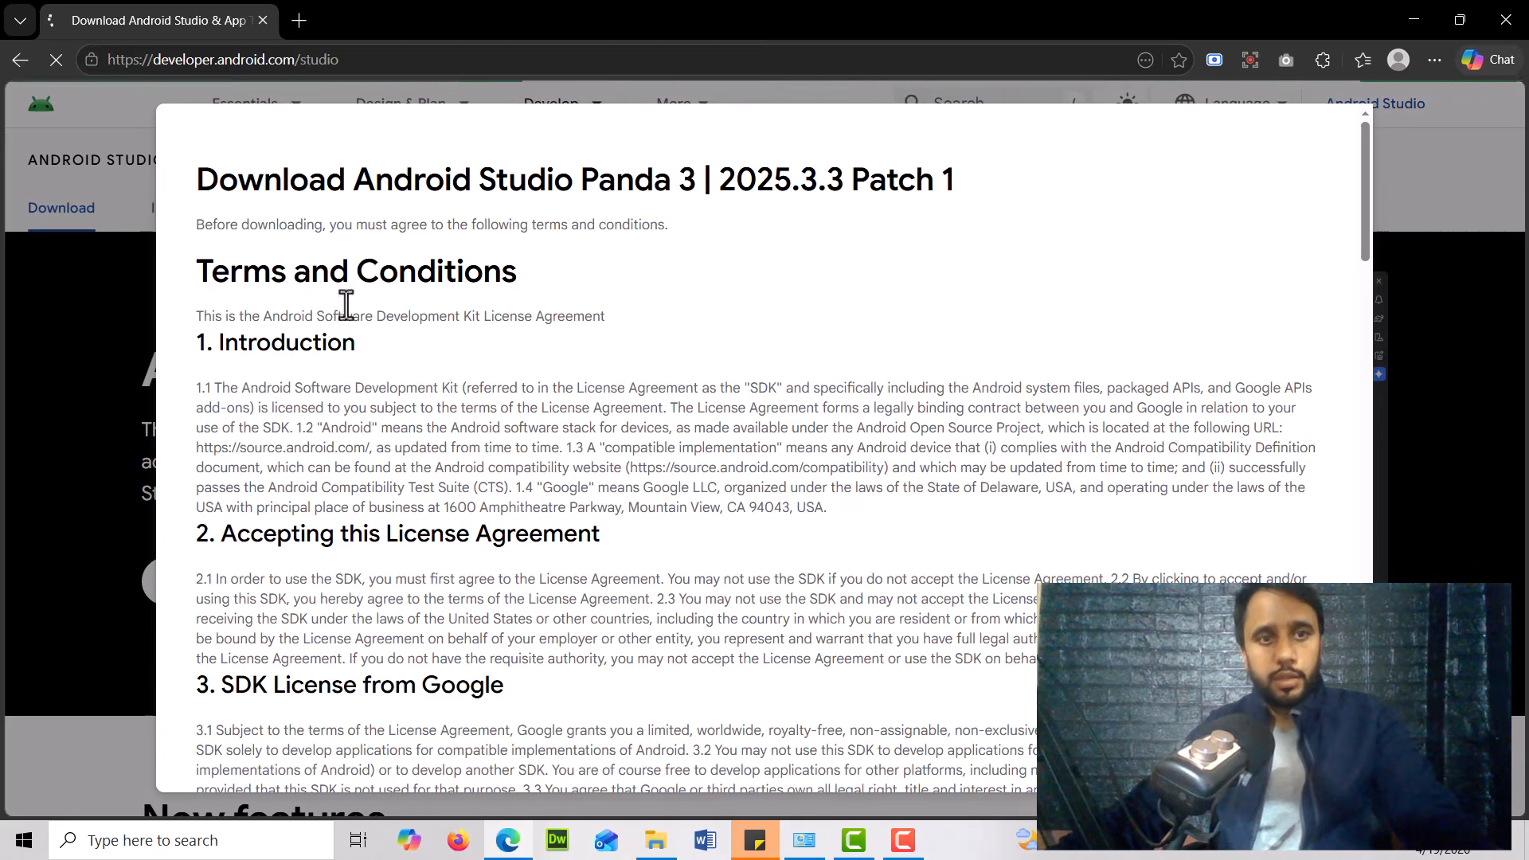
Agree to the terms and conditions and download Android Studio Panda 3 | 2025.3.3 Patch 1 for Windows
{"action": "scroll", "coordinate": [441, 461], "scroll_direction": "down", "scroll_amount": 3}
{"action": "scroll", "coordinate": [442, 461], "scroll_direction": "down", "scroll_amount": 15}
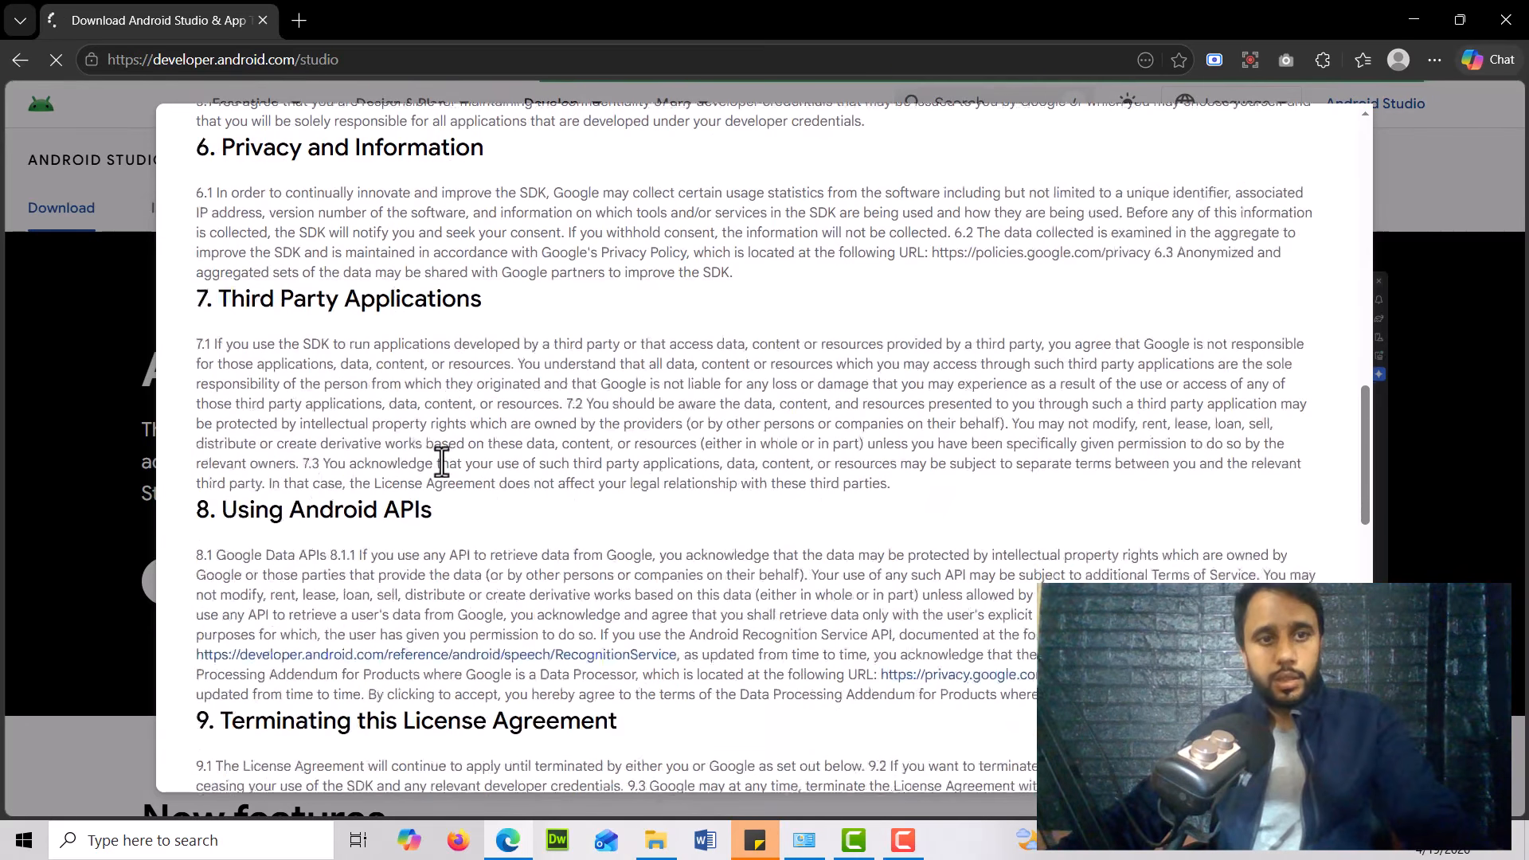
{"action": "scroll", "coordinate": [441, 460], "scroll_direction": "down", "scroll_amount": 10}
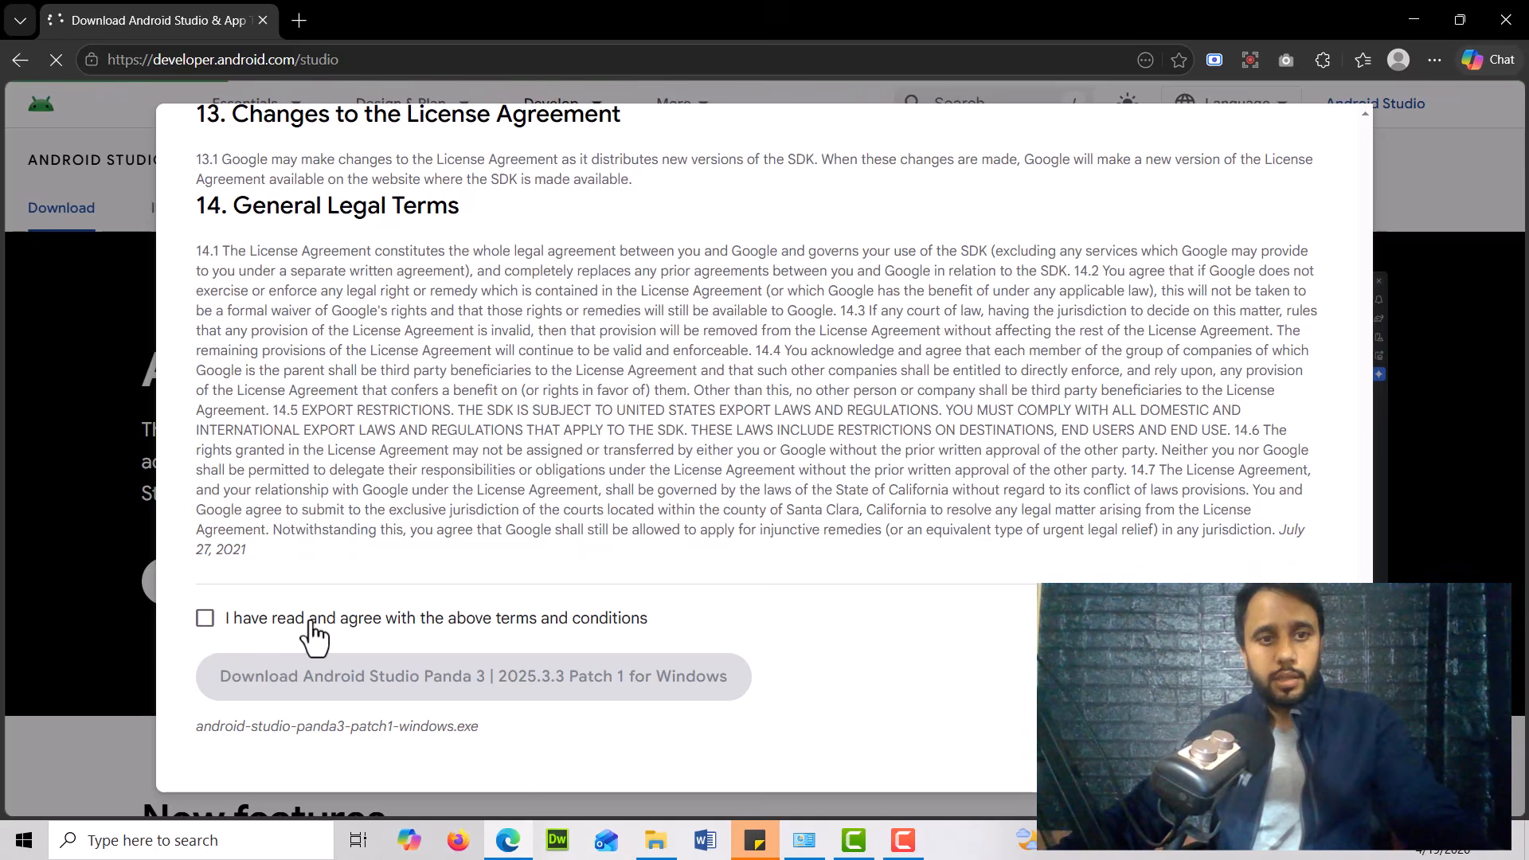
{"action": "left_click", "coordinate": [206, 623]}
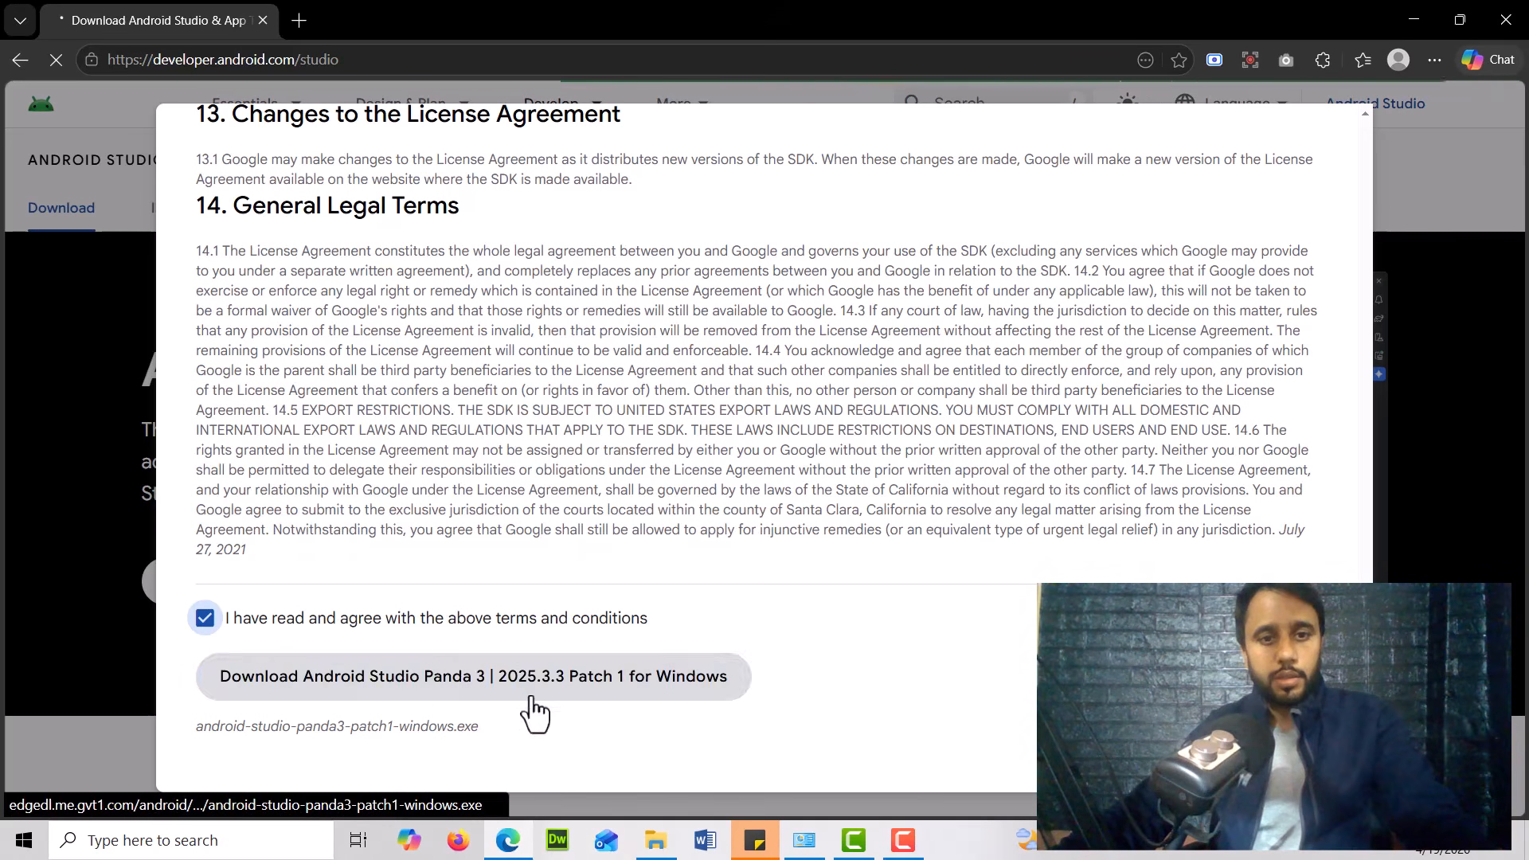
{"action": "left_click", "coordinate": [619, 701]}
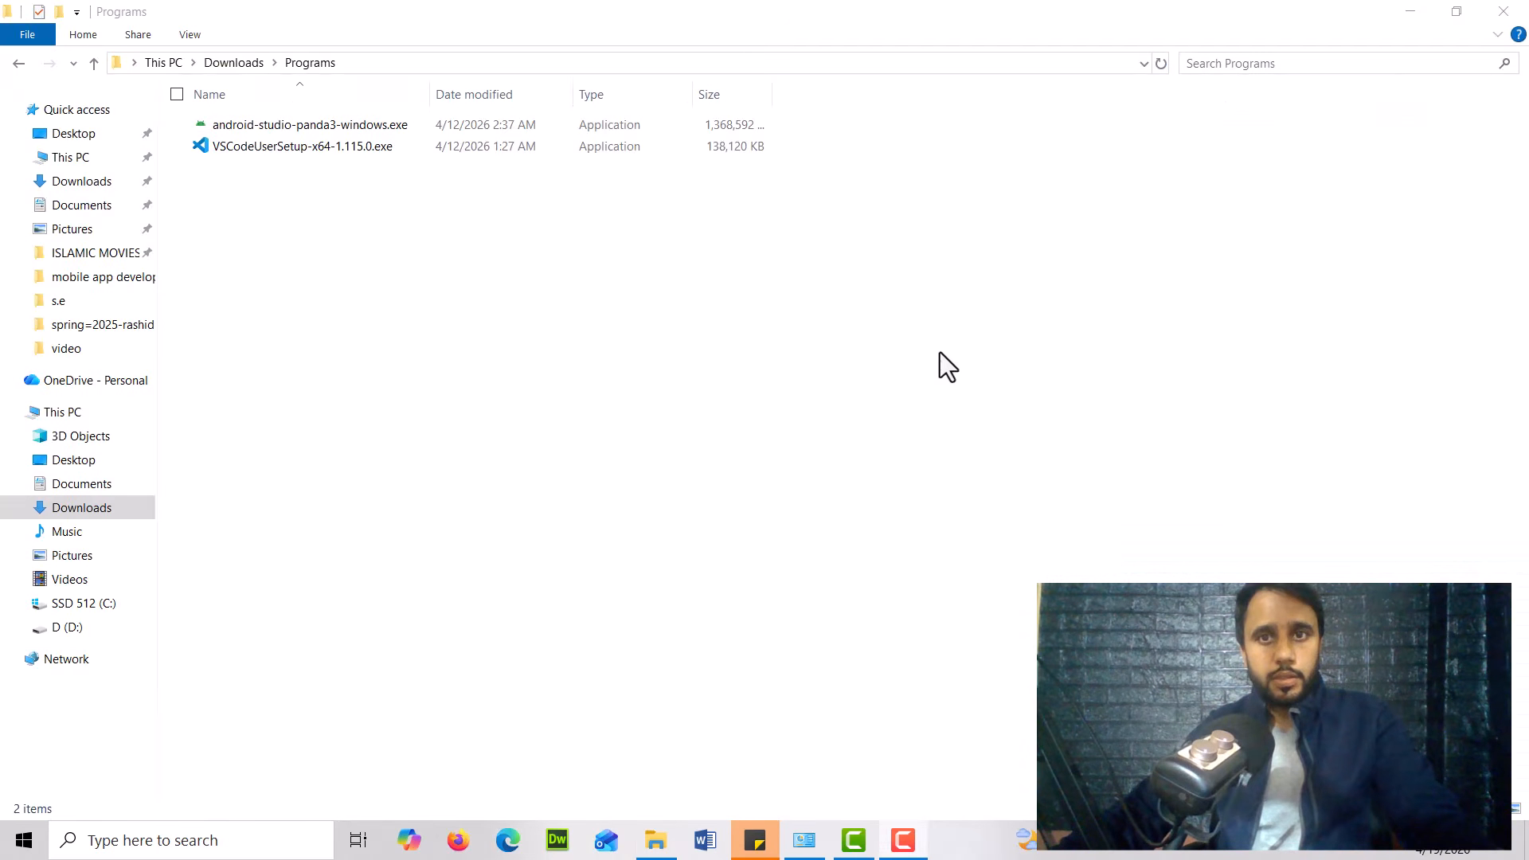
Return to the browser and search for "visual studio code download"
{"action": "left_click", "coordinate": [295, 121]}
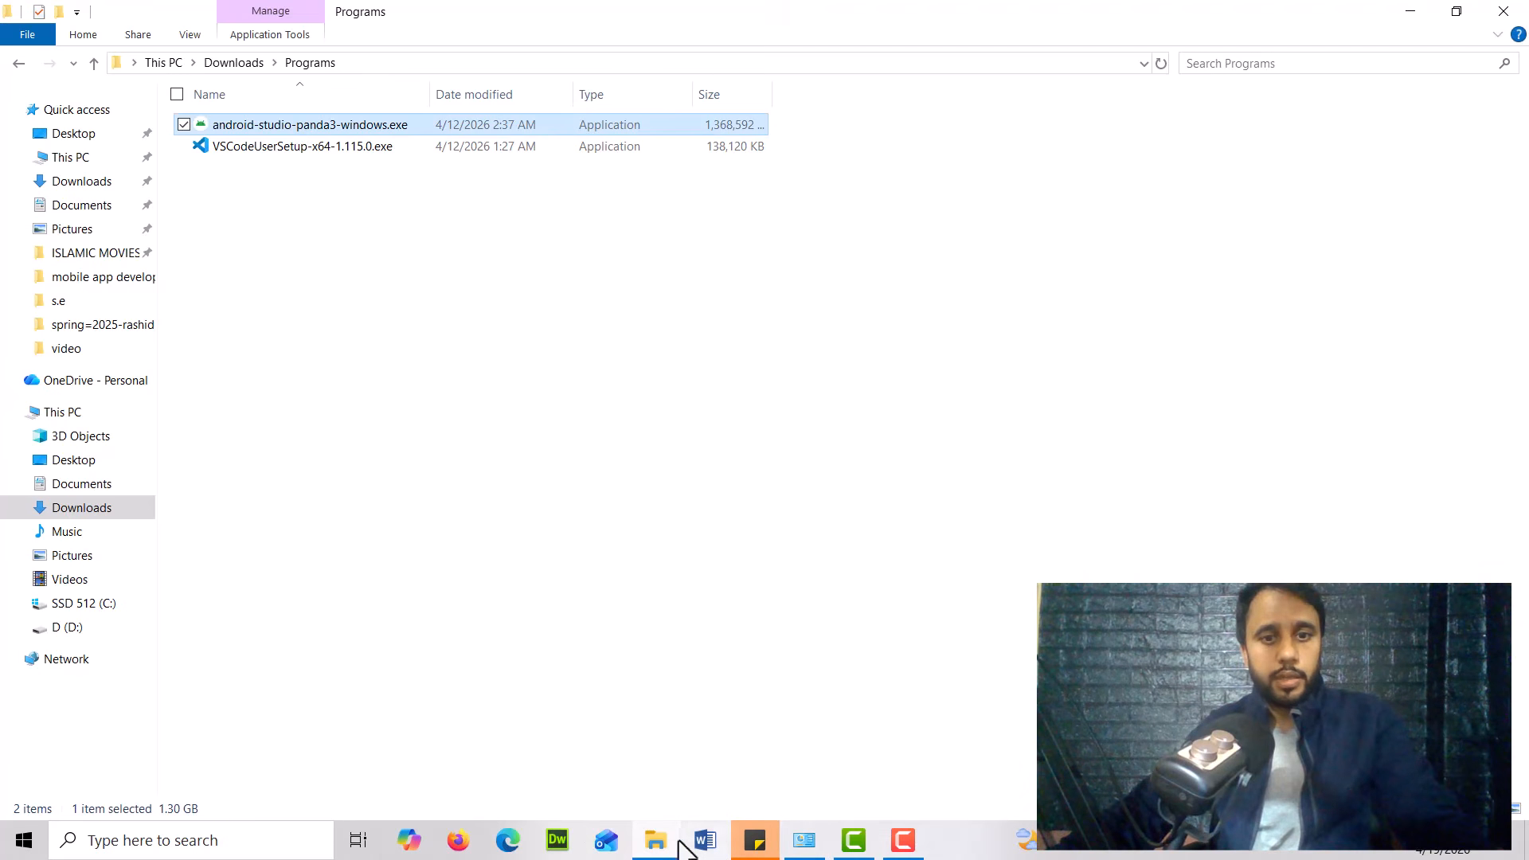
{"action": "left_click", "coordinate": [508, 840]}
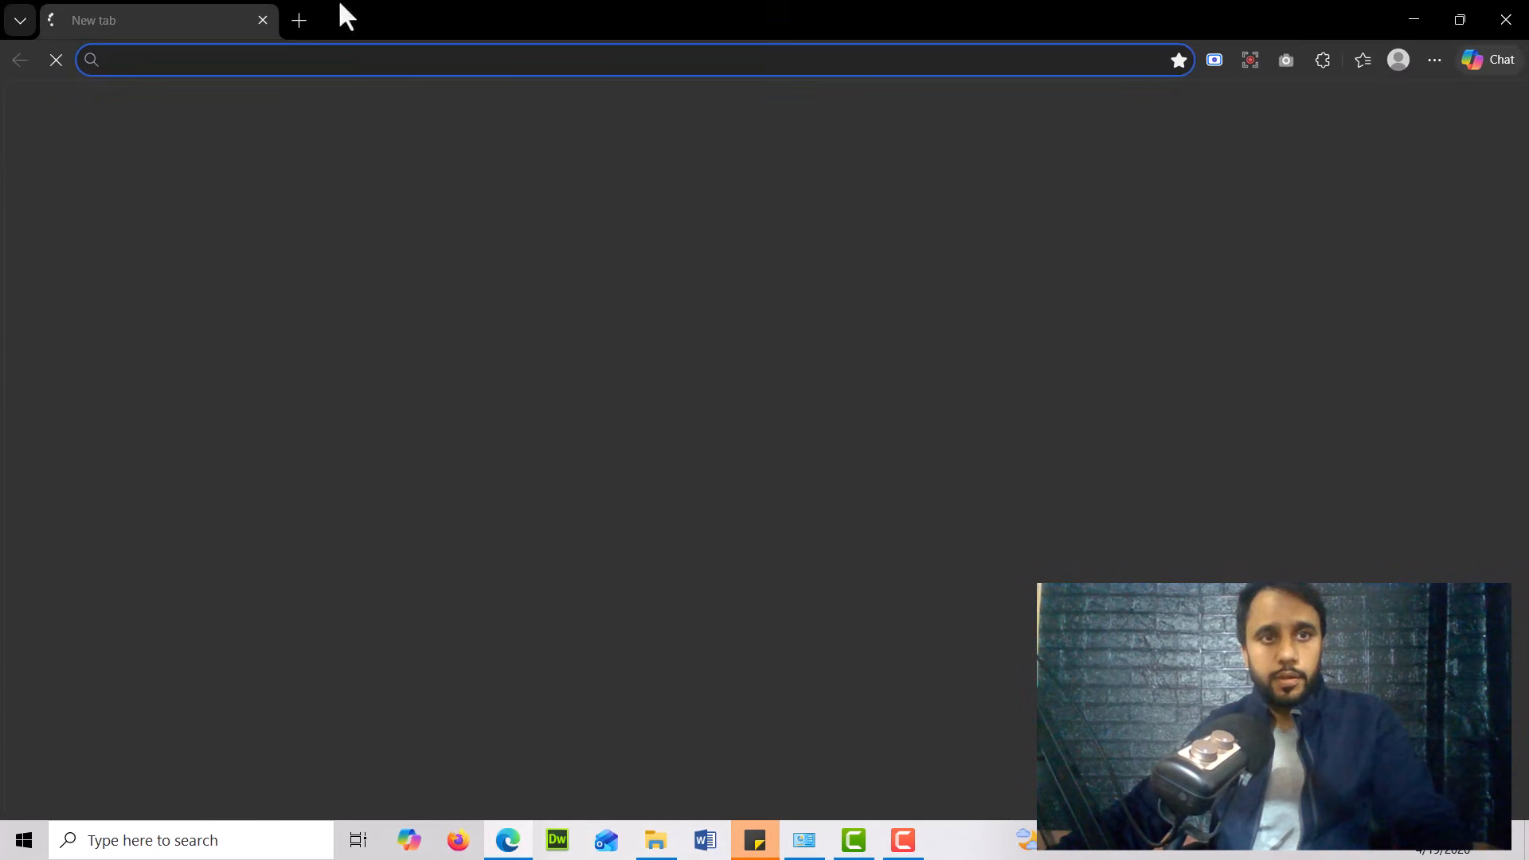
{"action": "type", "text": "v"}
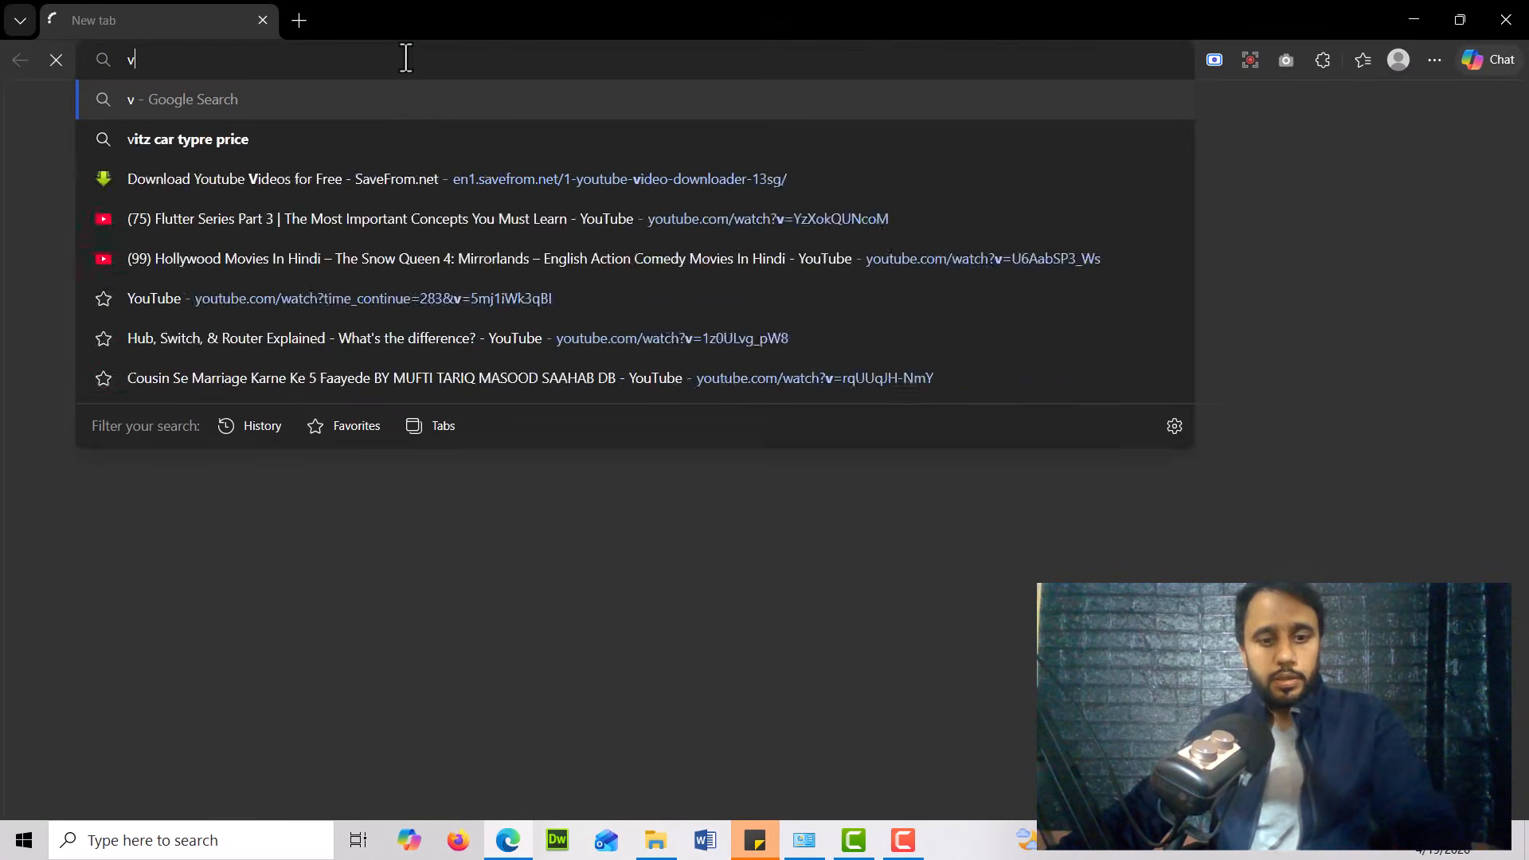
{"action": "type", "text": "is"}
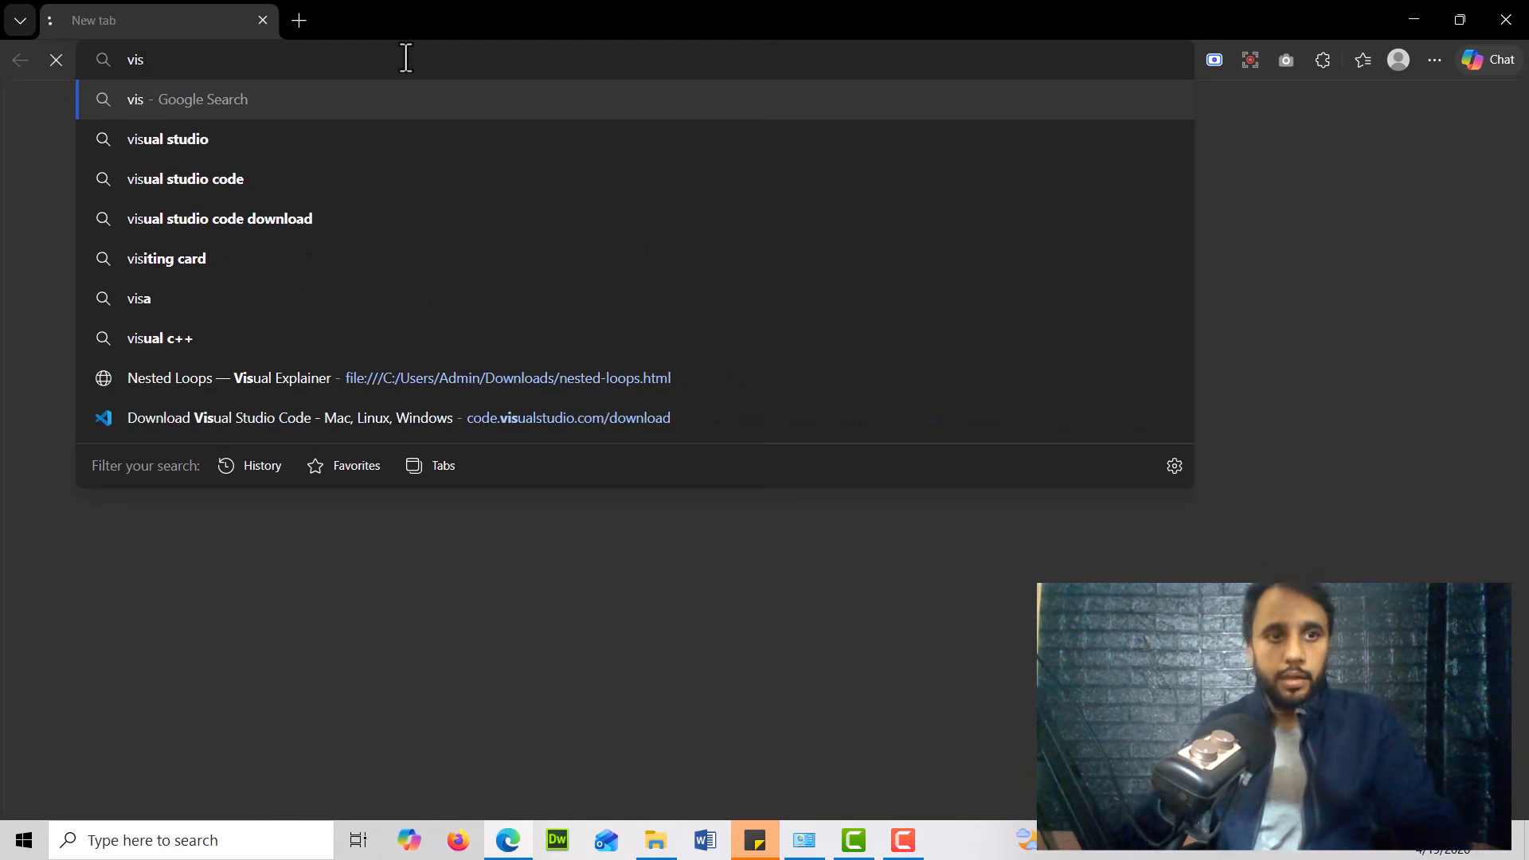
{"action": "type", "text": "ual studion"}
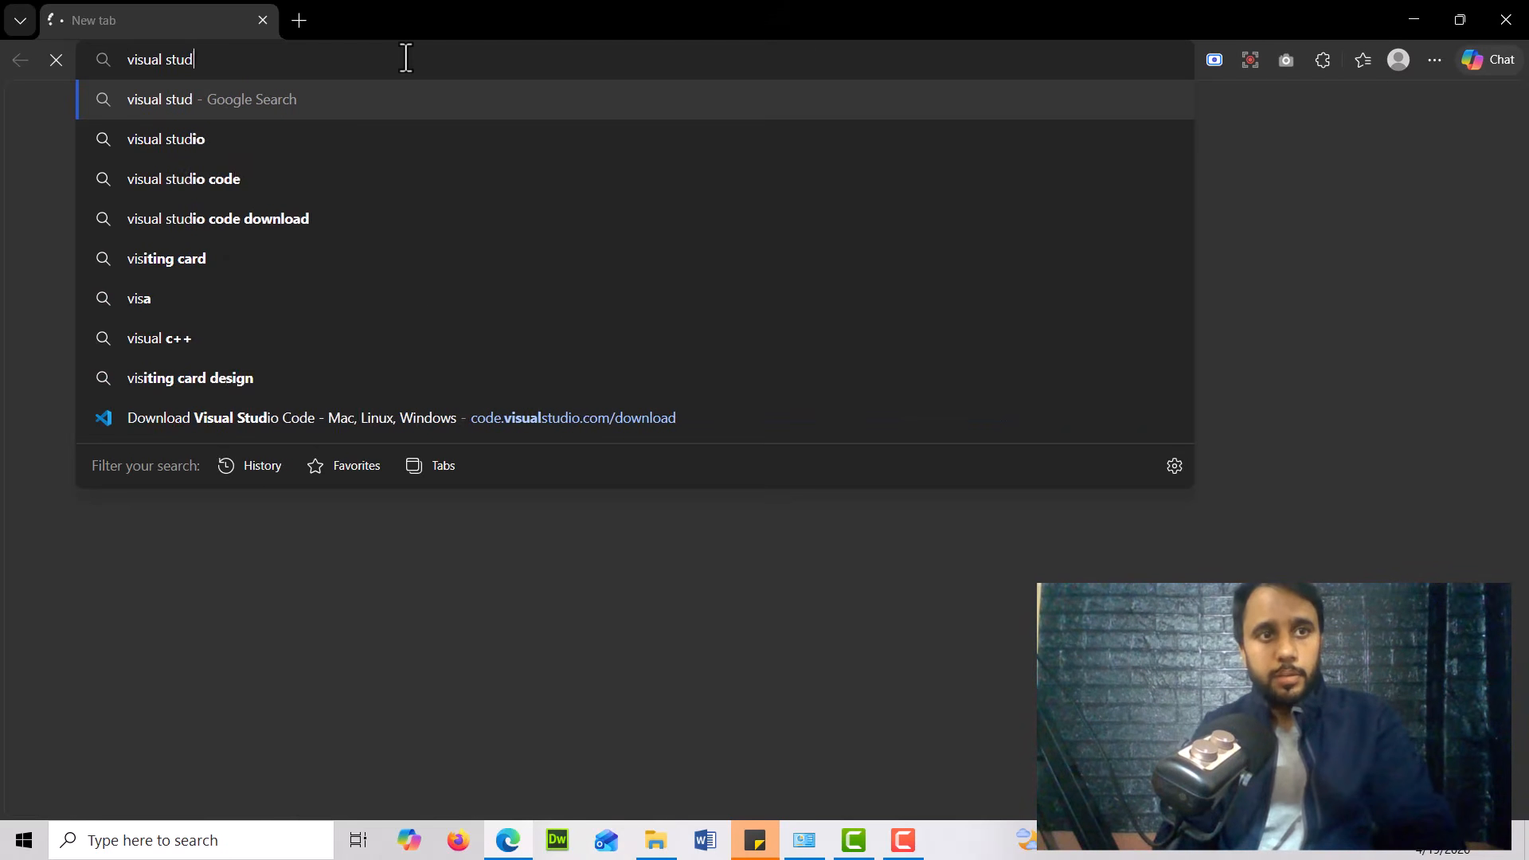
{"action": "key", "text": "BackSpace"}
{"action": "key", "text": "BackSpace"}
{"action": "type", "text": "cod"}
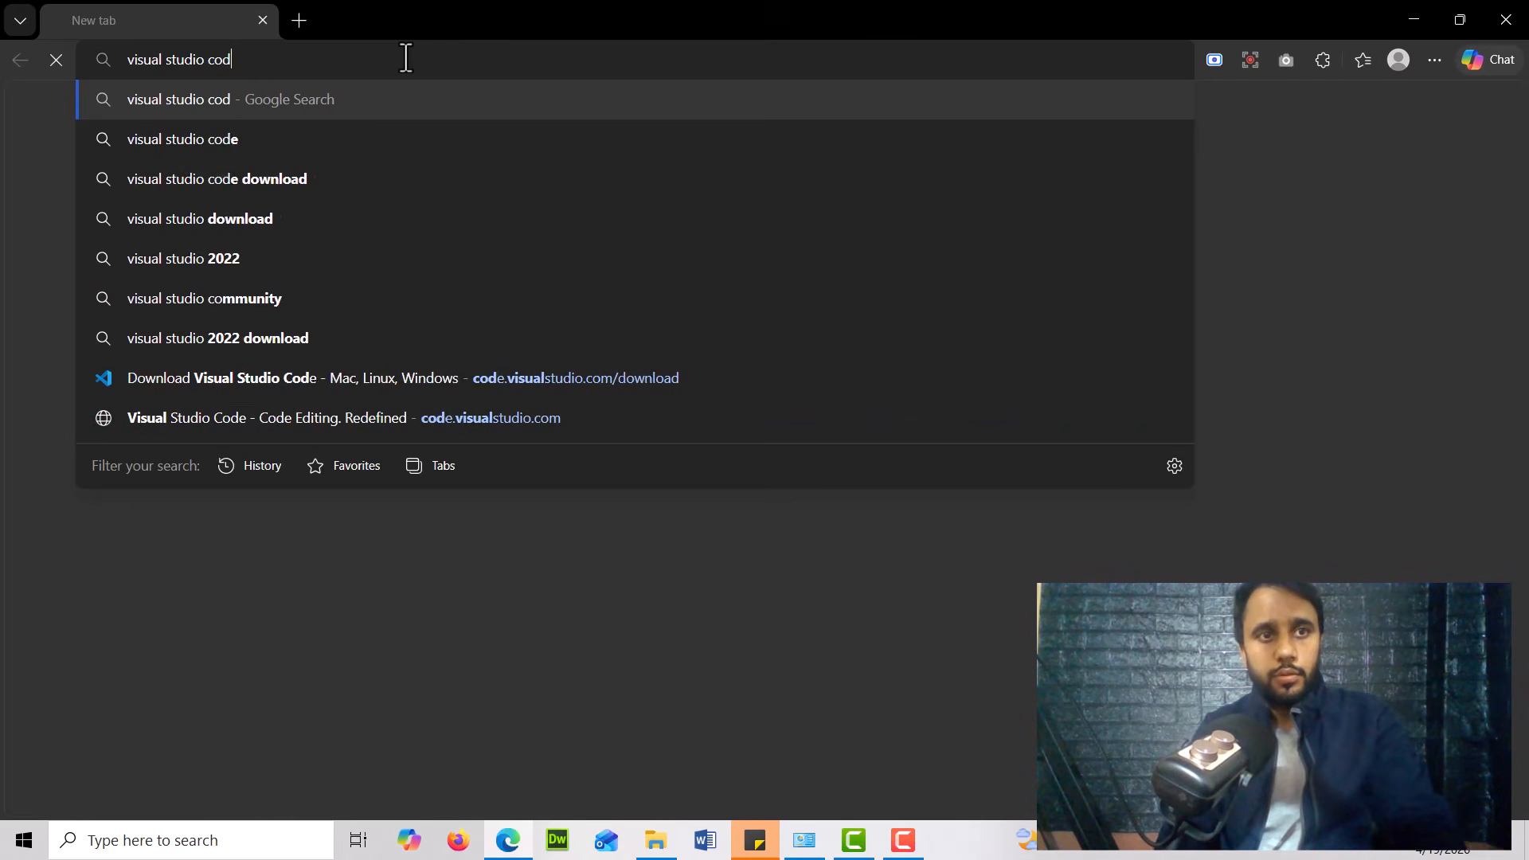
{"action": "type", "text": "e down"}
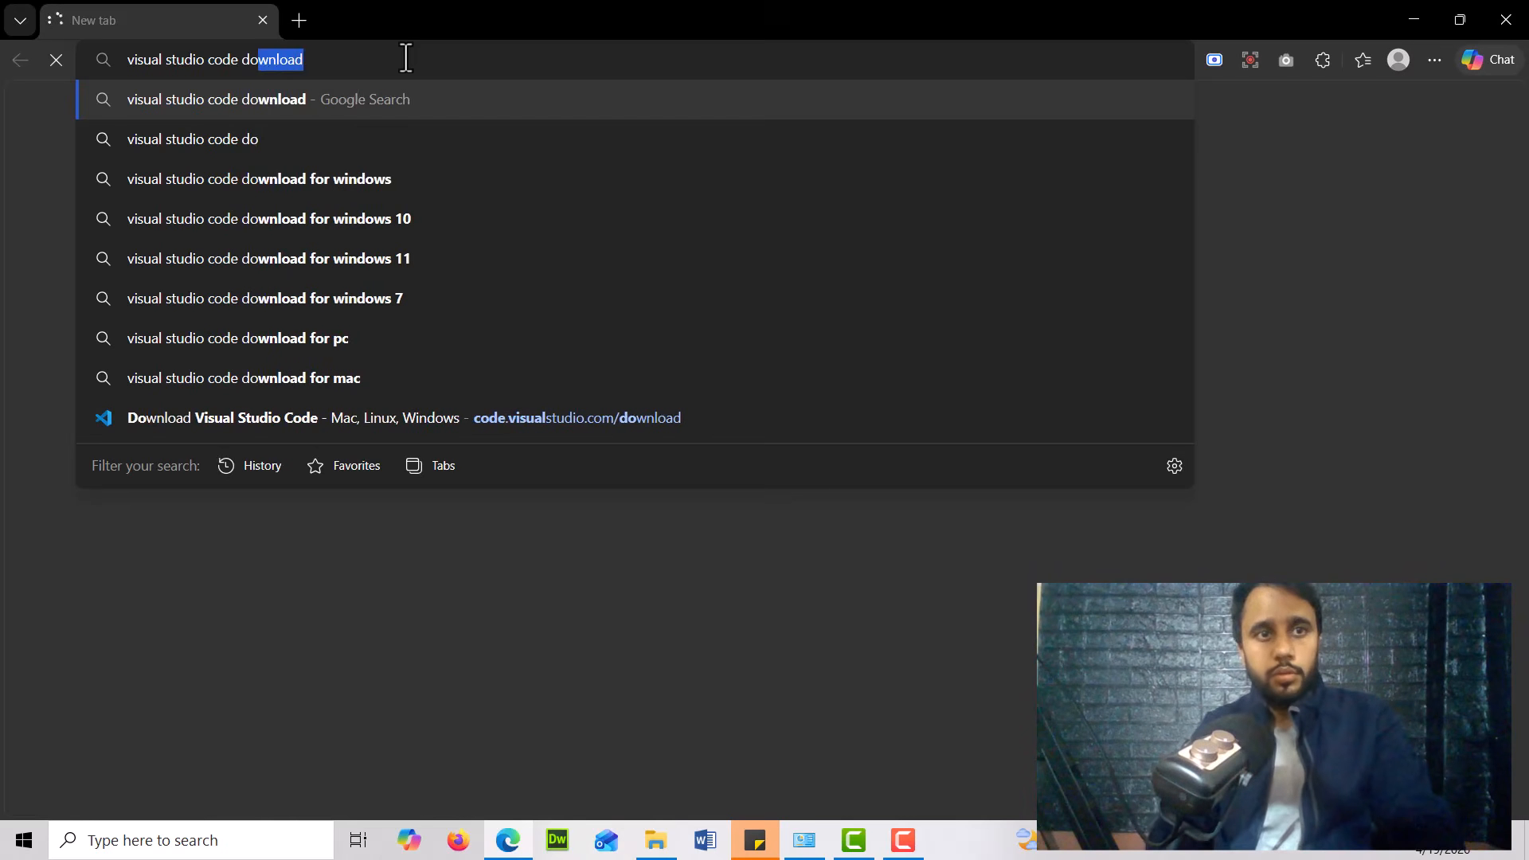
{"action": "type", "text": "load"}
{"action": "key", "text": "Return"}
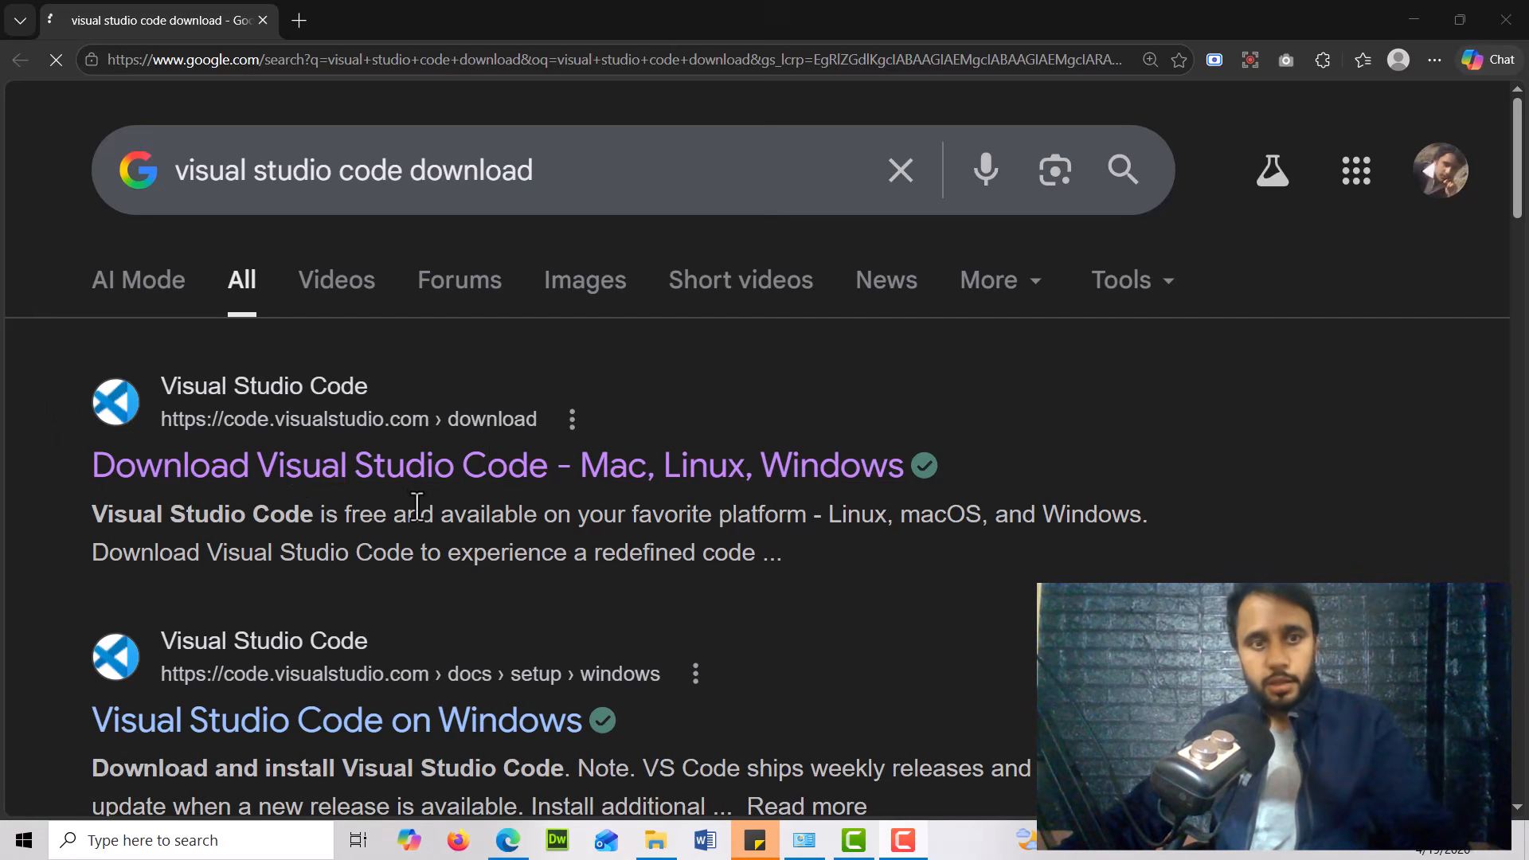
Open the Visual Studio Code download page and download the Windows installer
{"action": "left_click", "coordinate": [441, 477]}
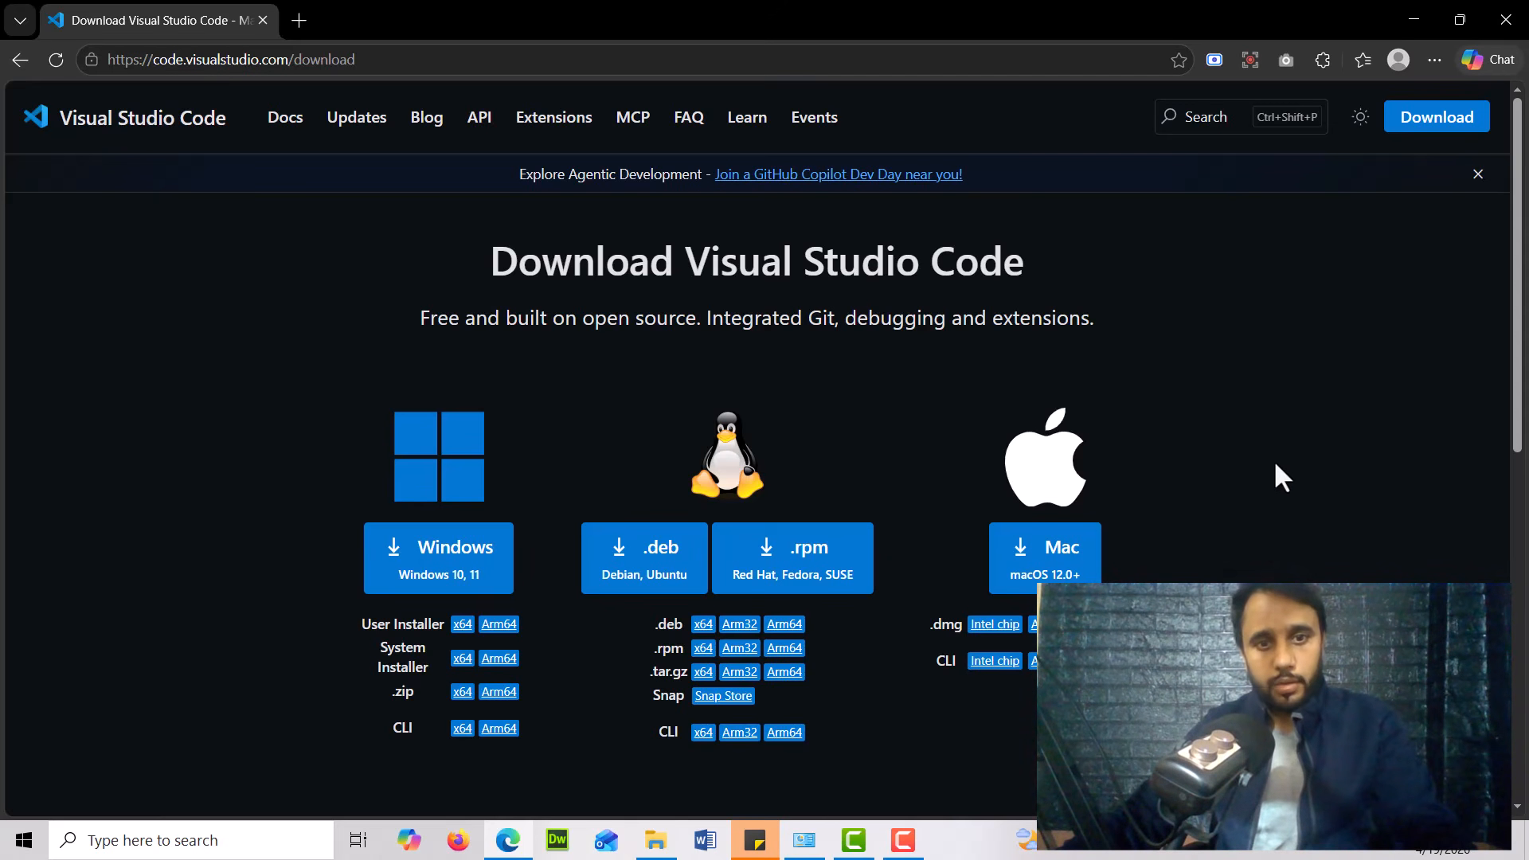
{"action": "scroll", "coordinate": [391, 541], "scroll_direction": "down", "scroll_amount": 1}
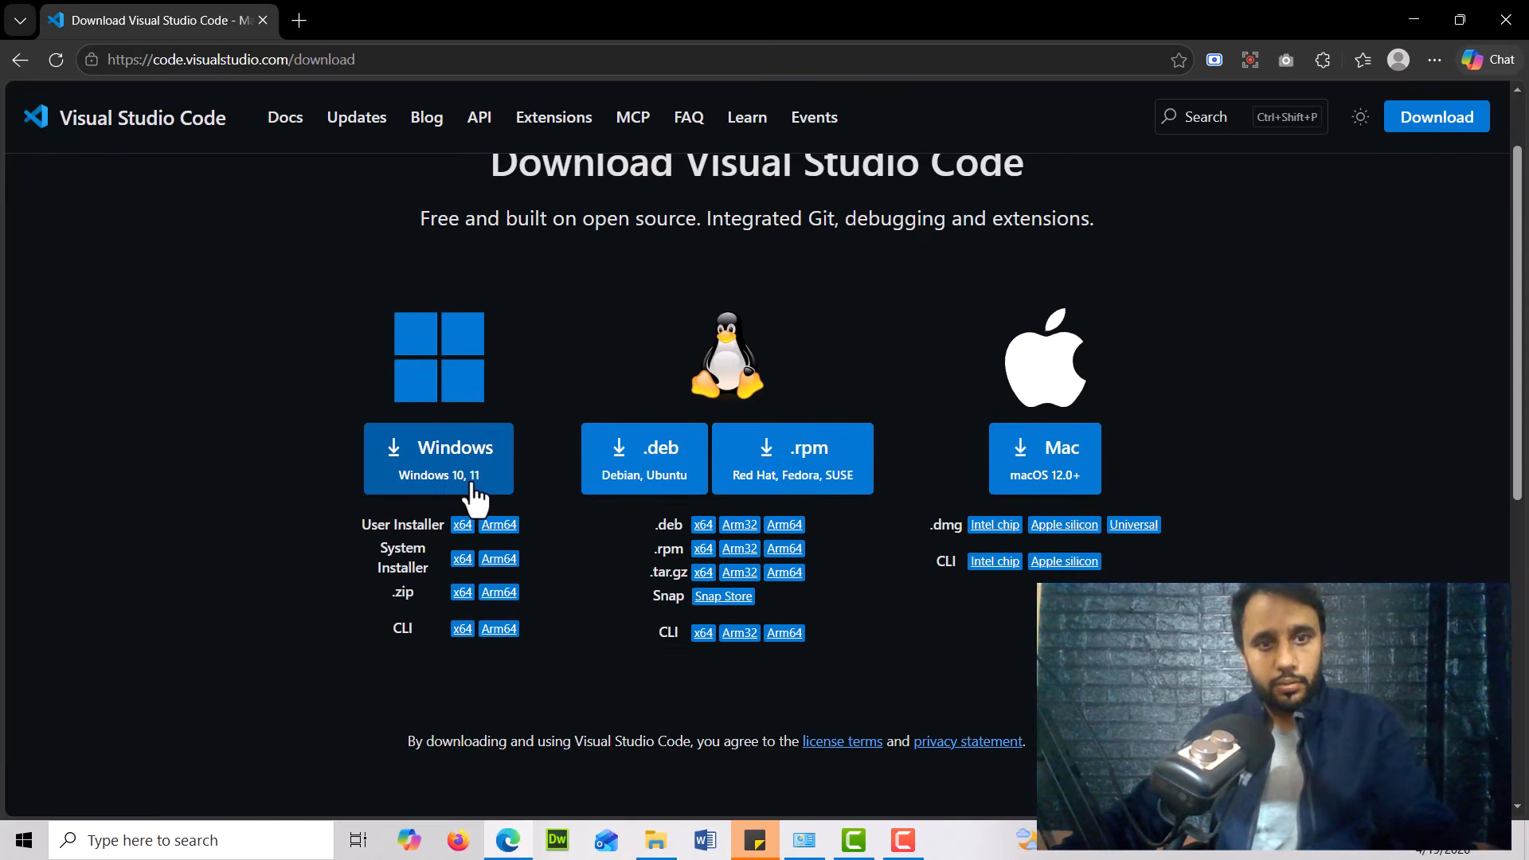
{"action": "left_click", "coordinate": [470, 469]}
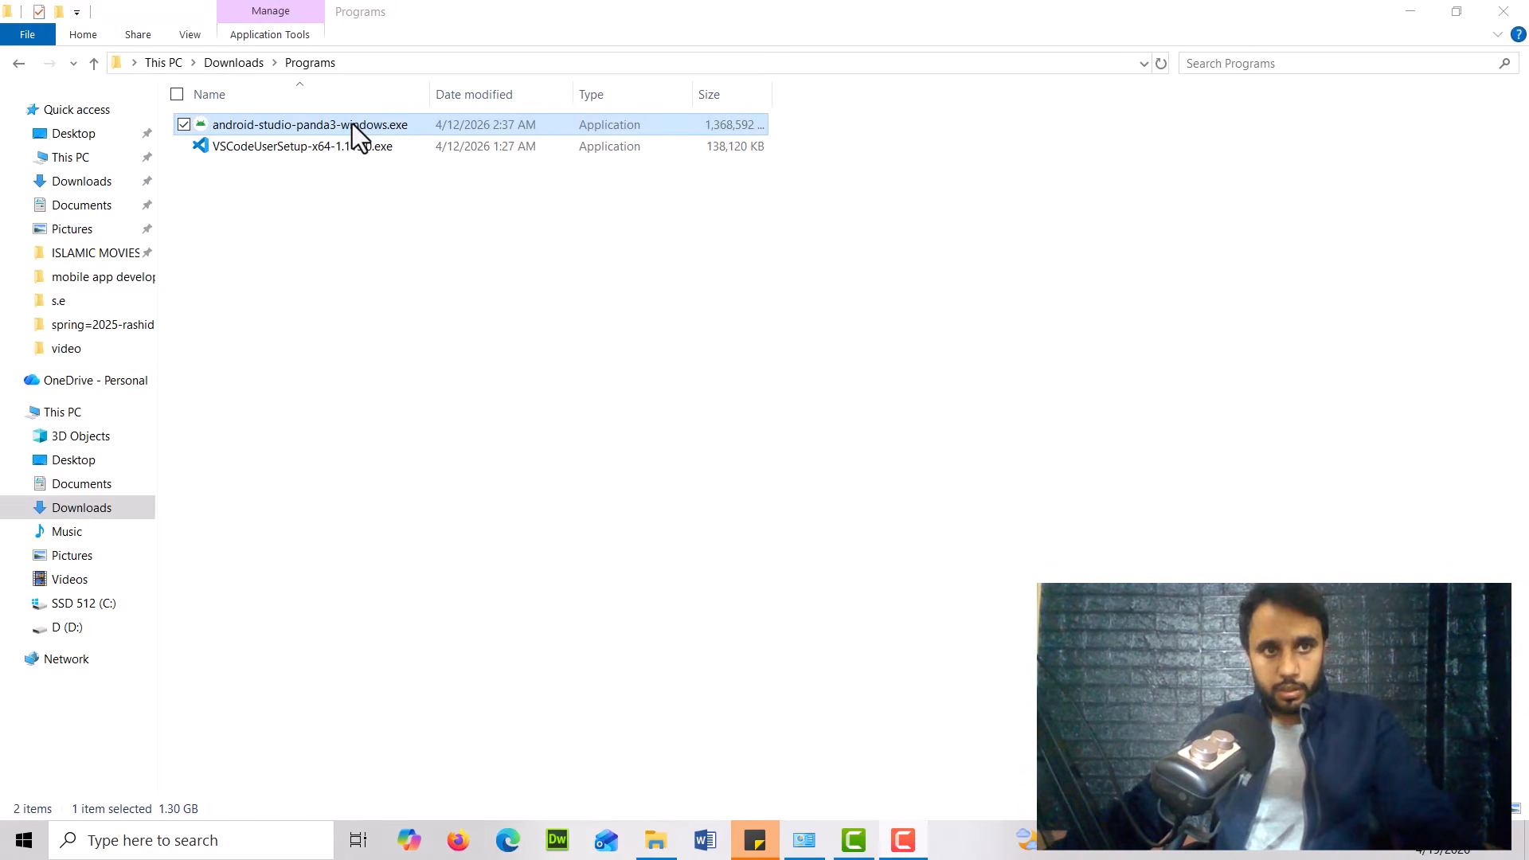
Launch the android-studio-panda3-windows.exe installer from the Programs folder and continue past the welcome page
{"action": "left_click", "coordinate": [288, 131]}
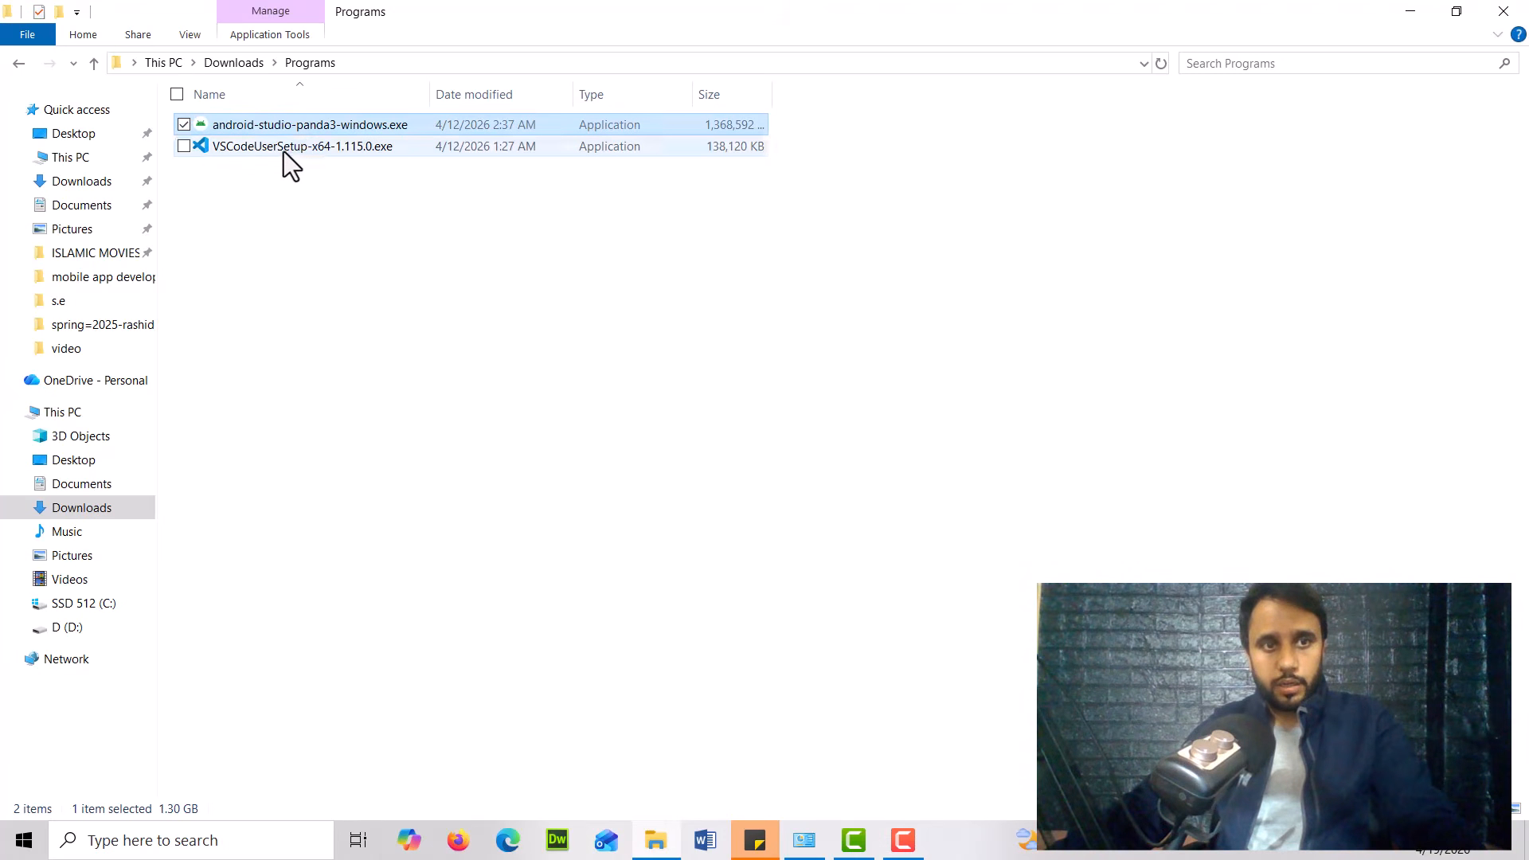
{"action": "left_click", "coordinate": [284, 152]}
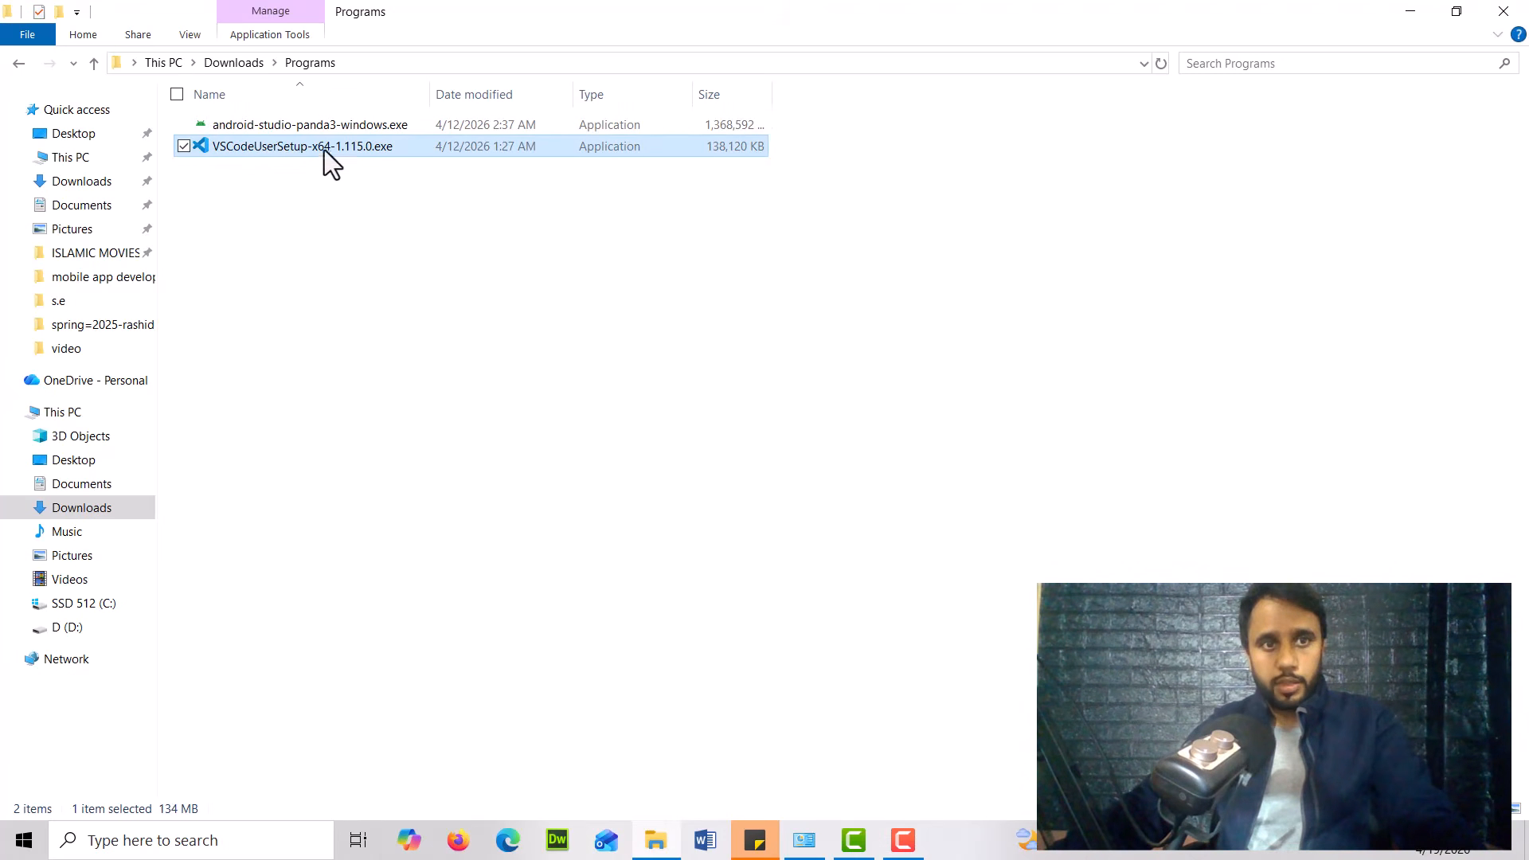
{"action": "left_click", "coordinate": [361, 122]}
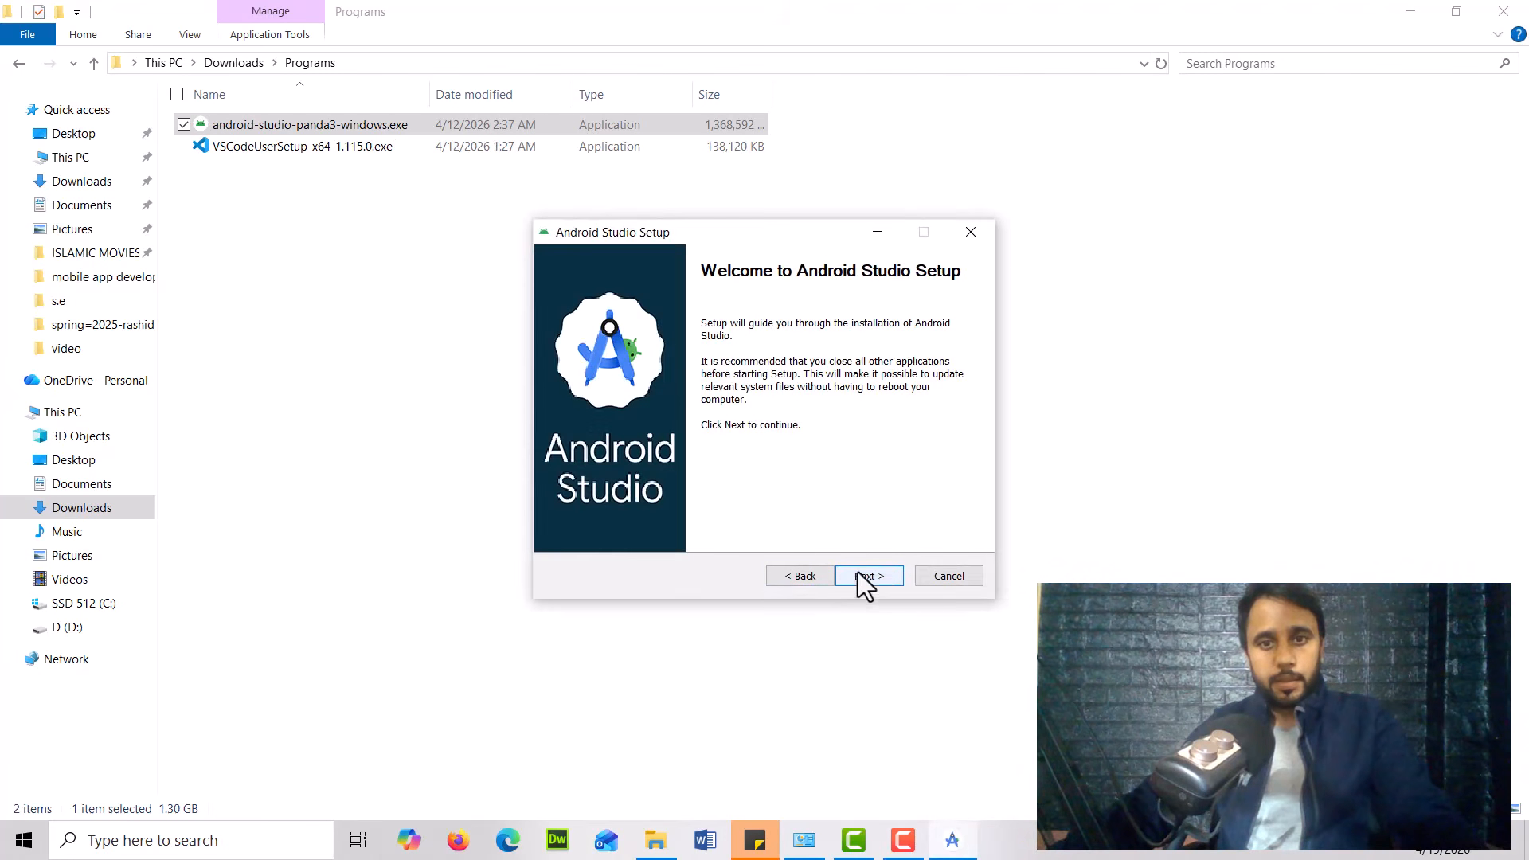
{"action": "left_click", "coordinate": [872, 576]}
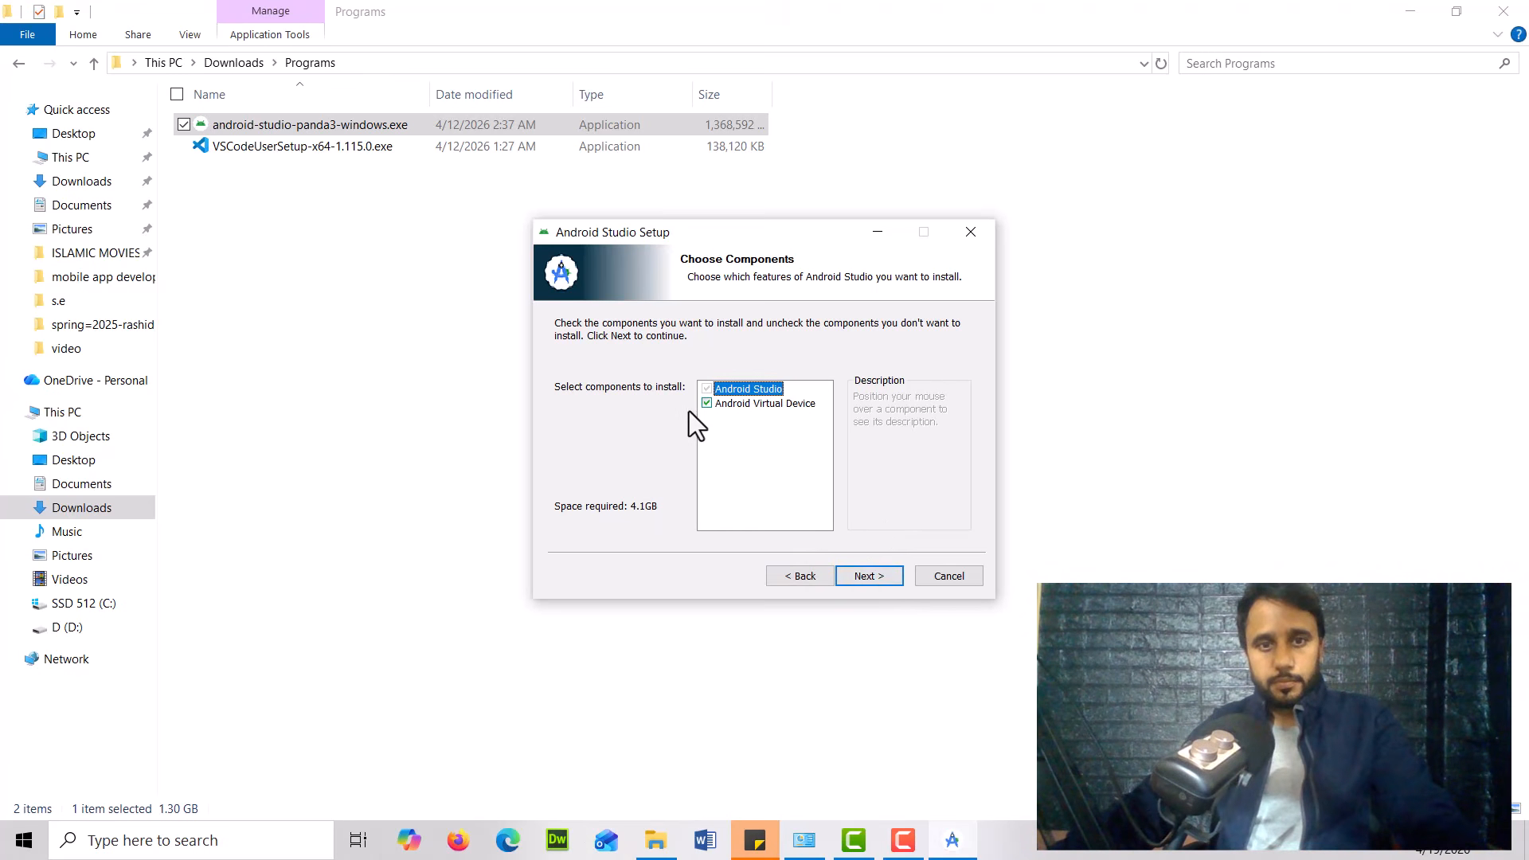
Keep Android Studio and Android Virtual Device selected as components and continue to the install location
{"action": "mouse_move", "coordinate": [760, 408]}
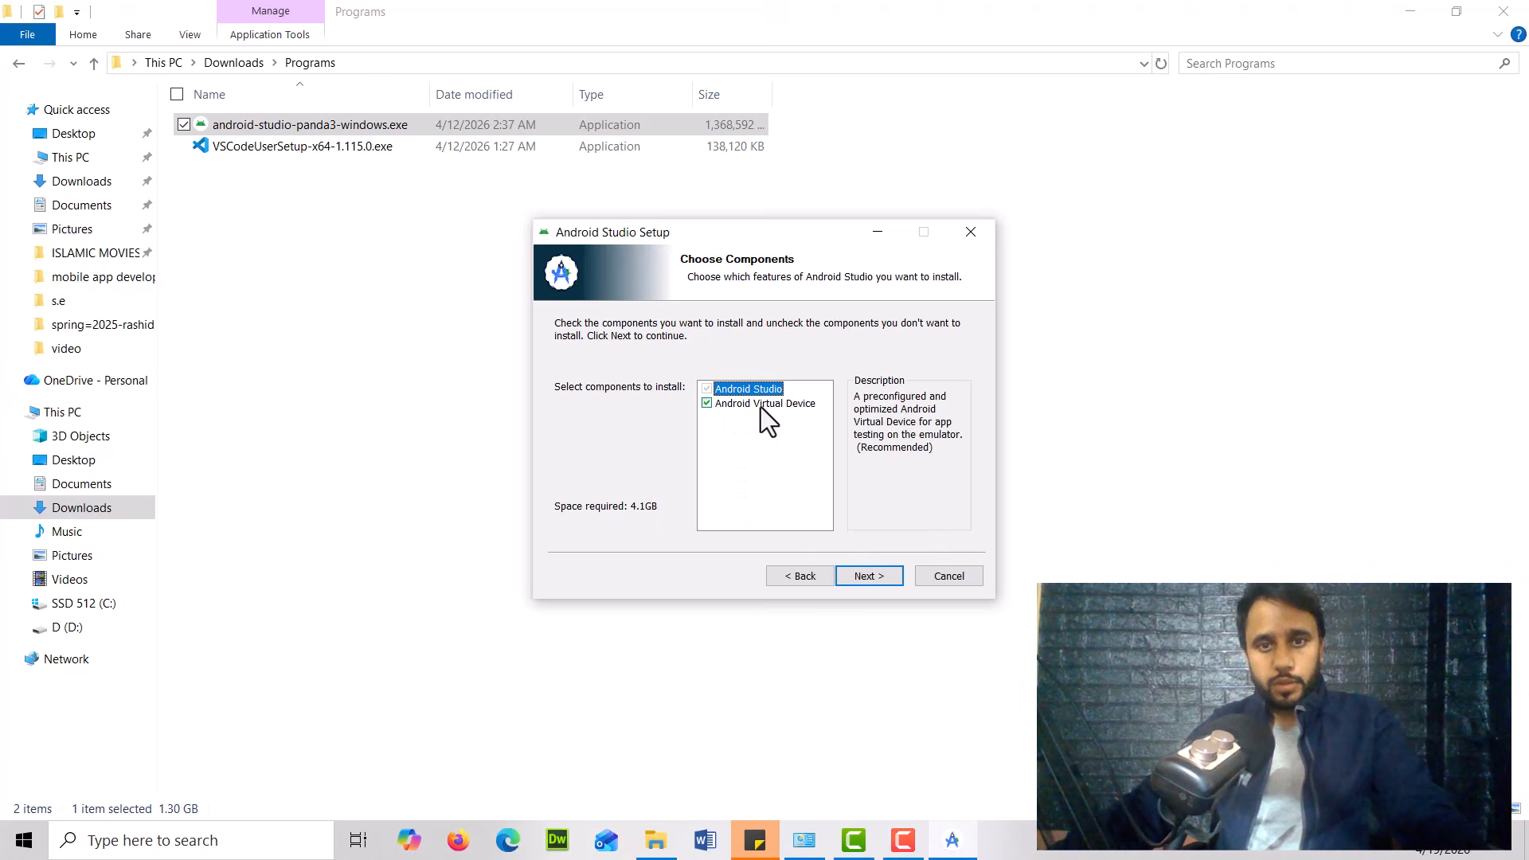
{"action": "left_click", "coordinate": [706, 403]}
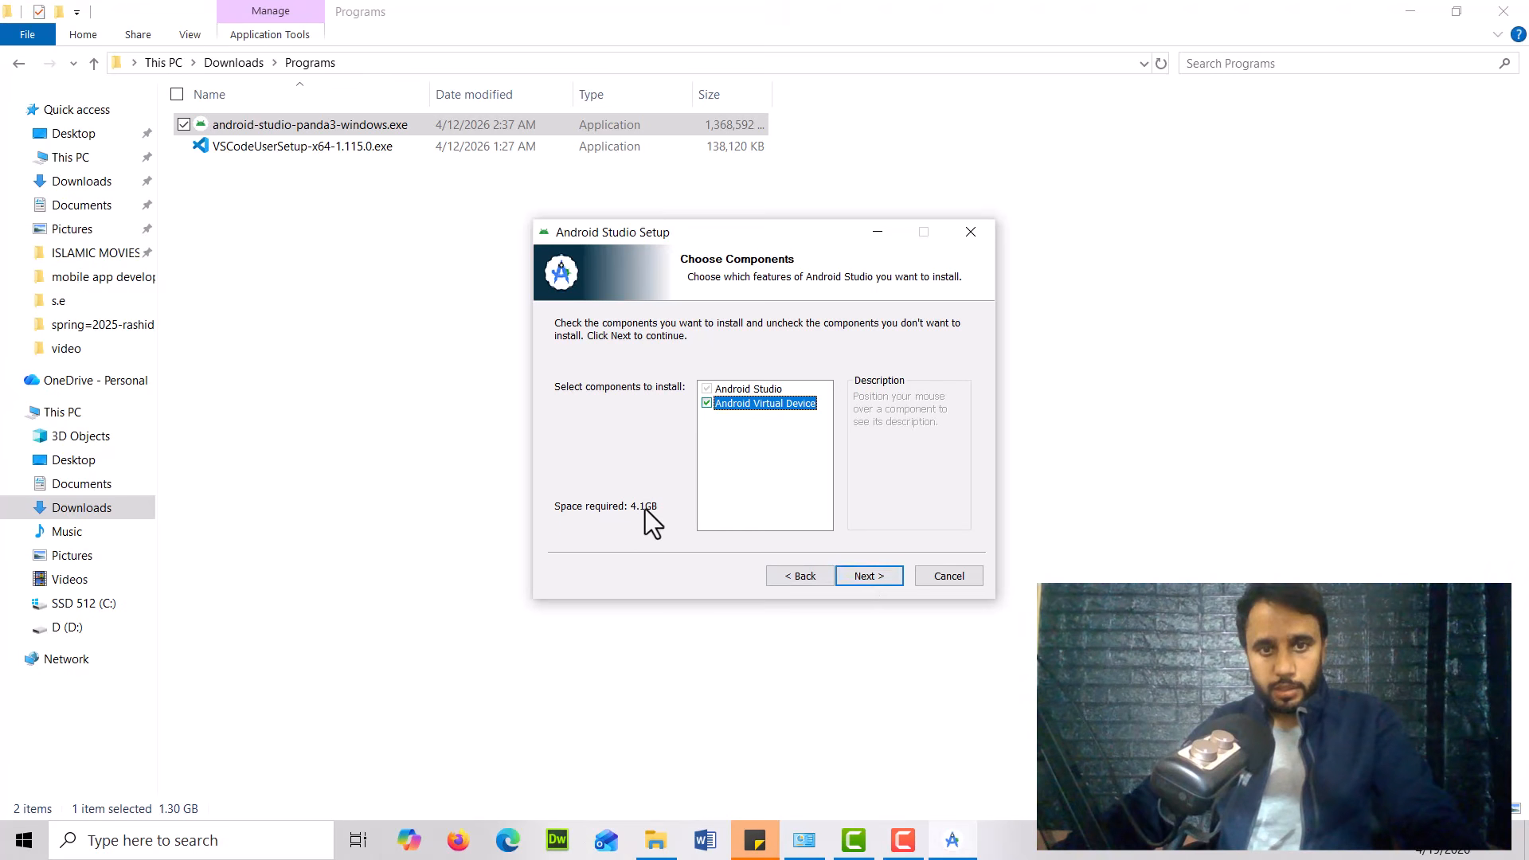
{"action": "left_click", "coordinate": [875, 579]}
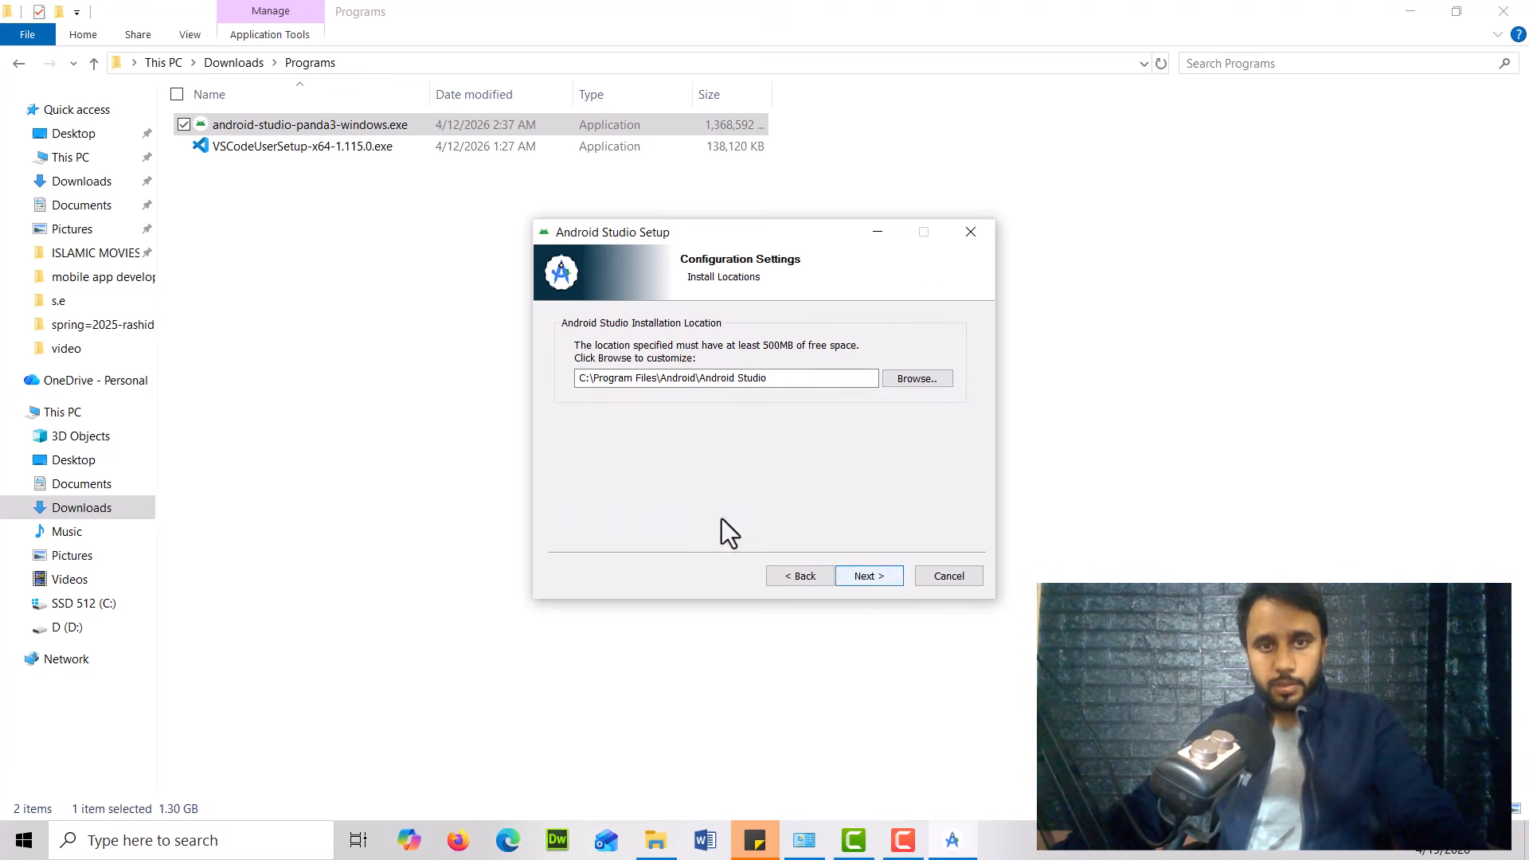
Browse for the install location, create a new folder android_studio on drive D, and select it
{"action": "left_click", "coordinate": [925, 388]}
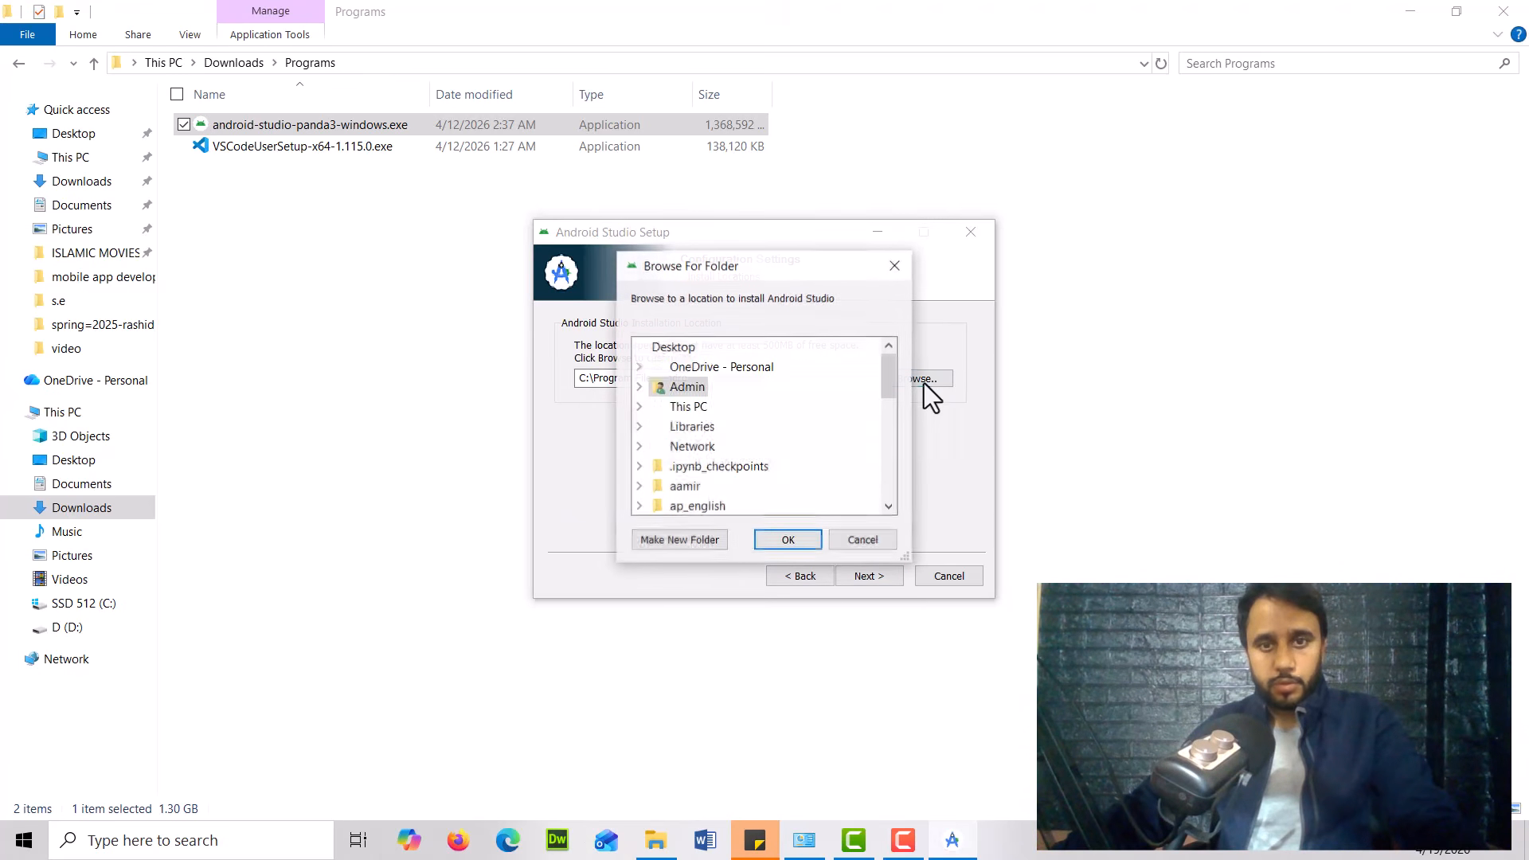
{"action": "scroll", "coordinate": [771, 489], "scroll_direction": "down", "scroll_amount": 1}
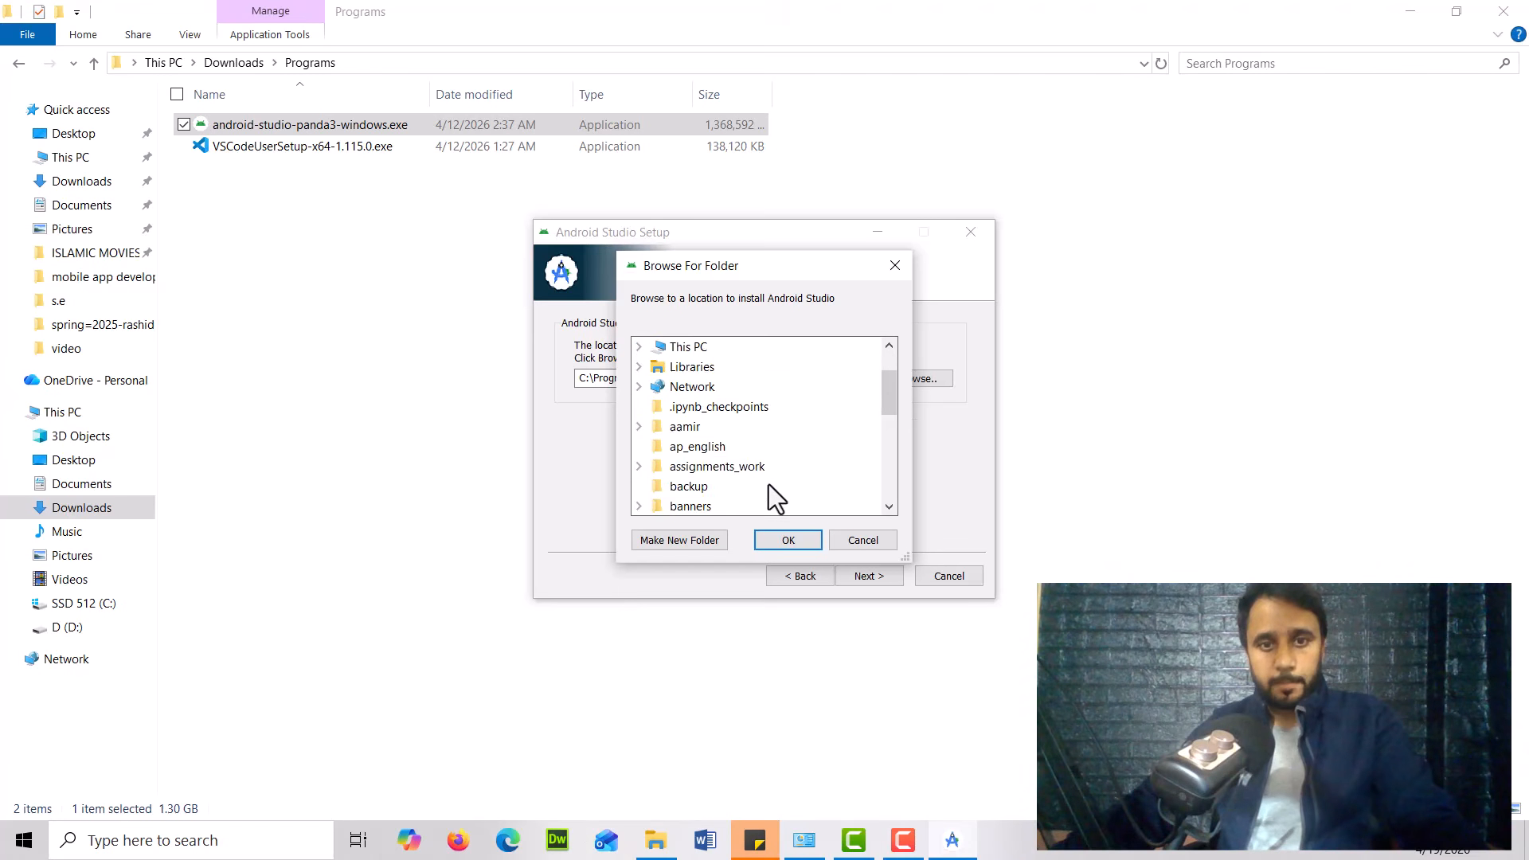
{"action": "scroll", "coordinate": [767, 487], "scroll_direction": "down", "scroll_amount": 6}
{"action": "scroll", "coordinate": [768, 489], "scroll_direction": "up", "scroll_amount": 6}
{"action": "scroll", "coordinate": [768, 489], "scroll_direction": "up", "scroll_amount": 1}
{"action": "double_click", "coordinate": [690, 407]}
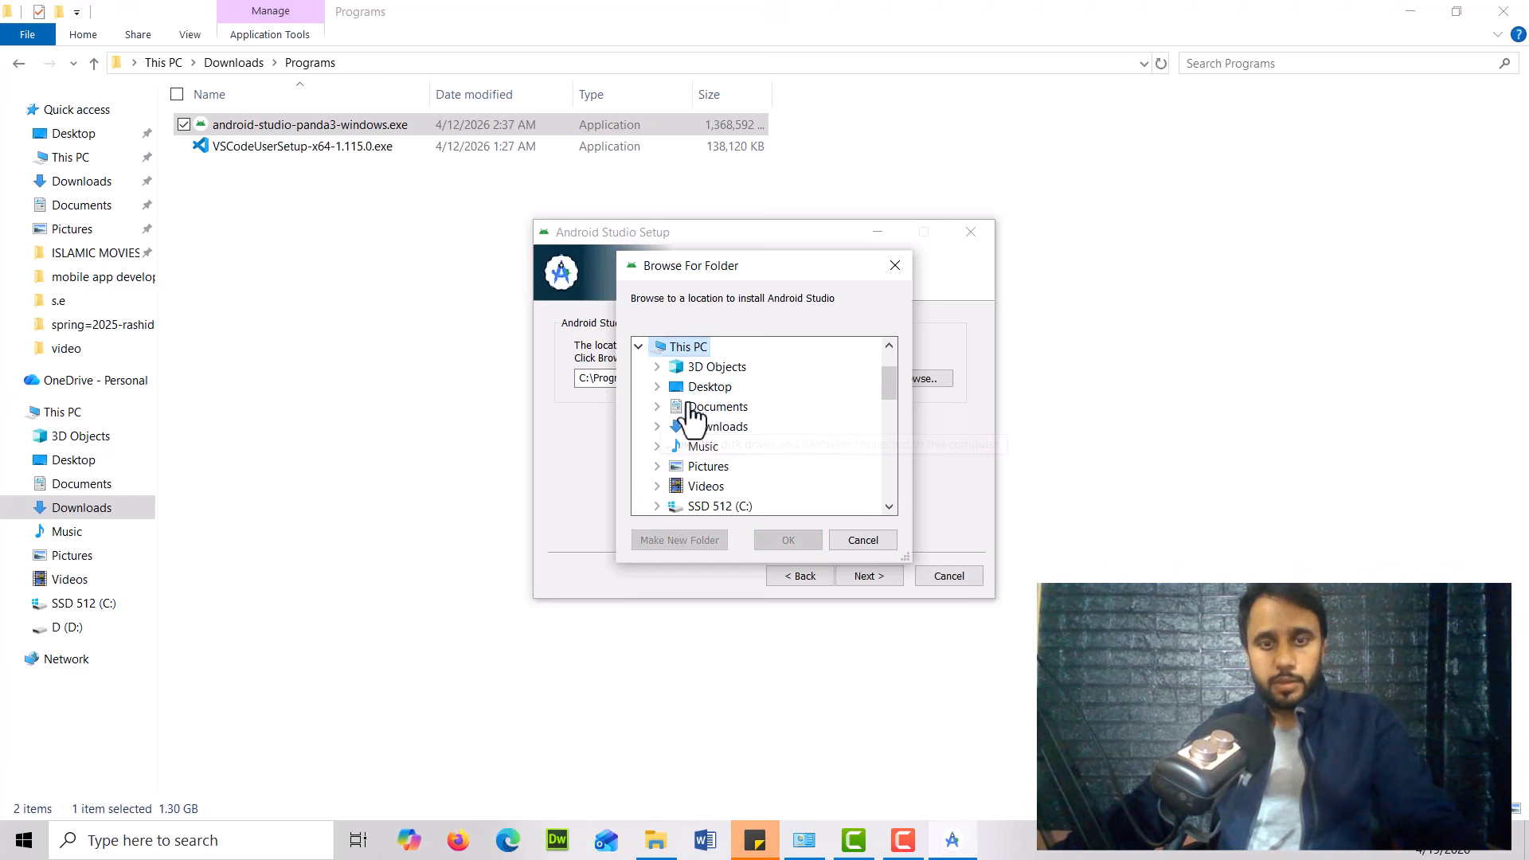
{"action": "scroll", "coordinate": [757, 470], "scroll_direction": "down", "scroll_amount": 2}
{"action": "double_click", "coordinate": [700, 408]}
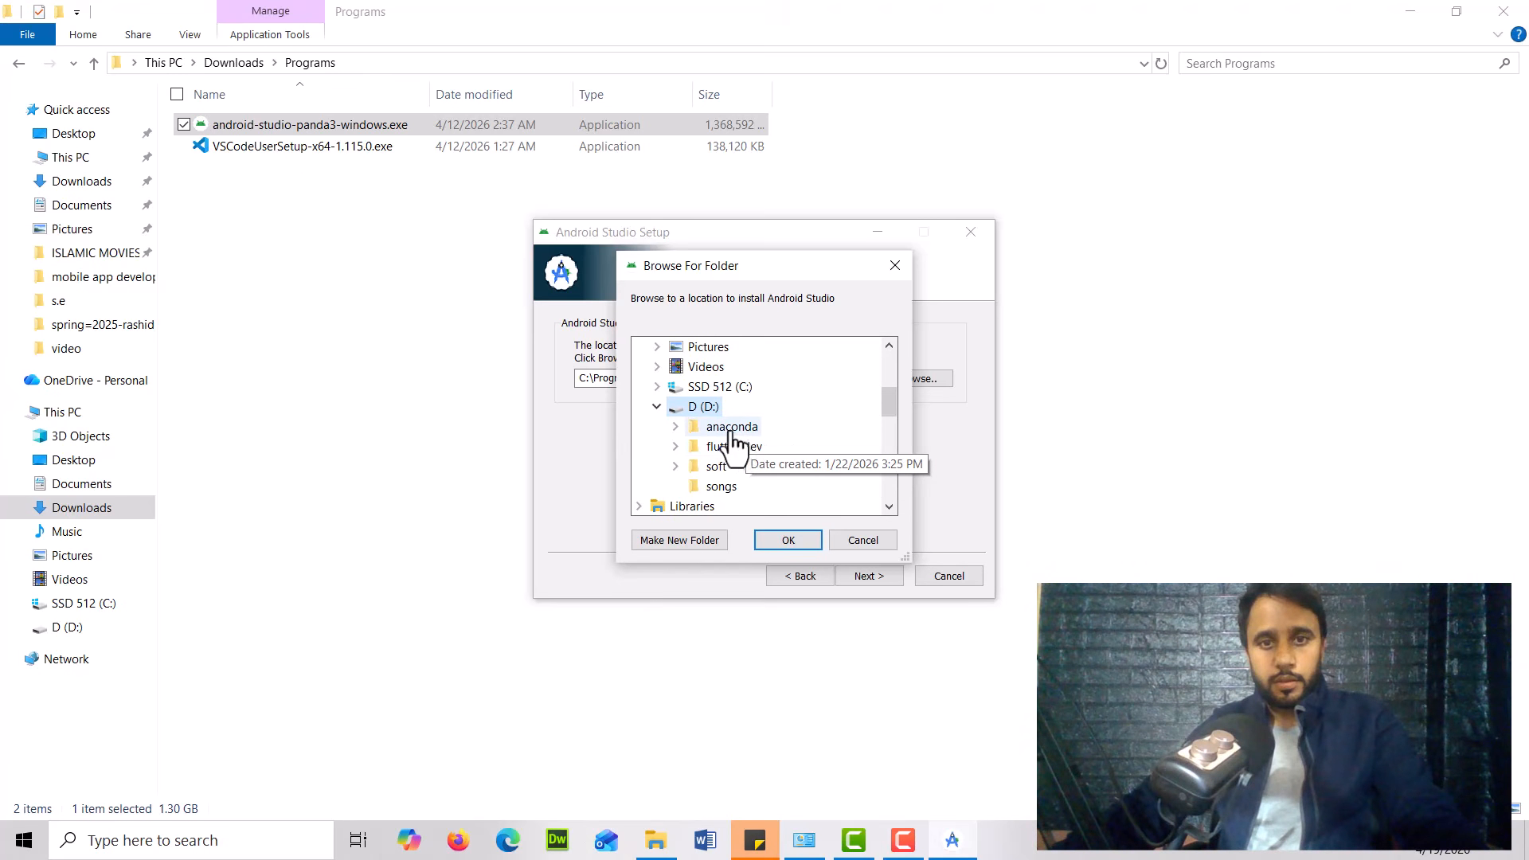
{"action": "right_click", "coordinate": [706, 409]}
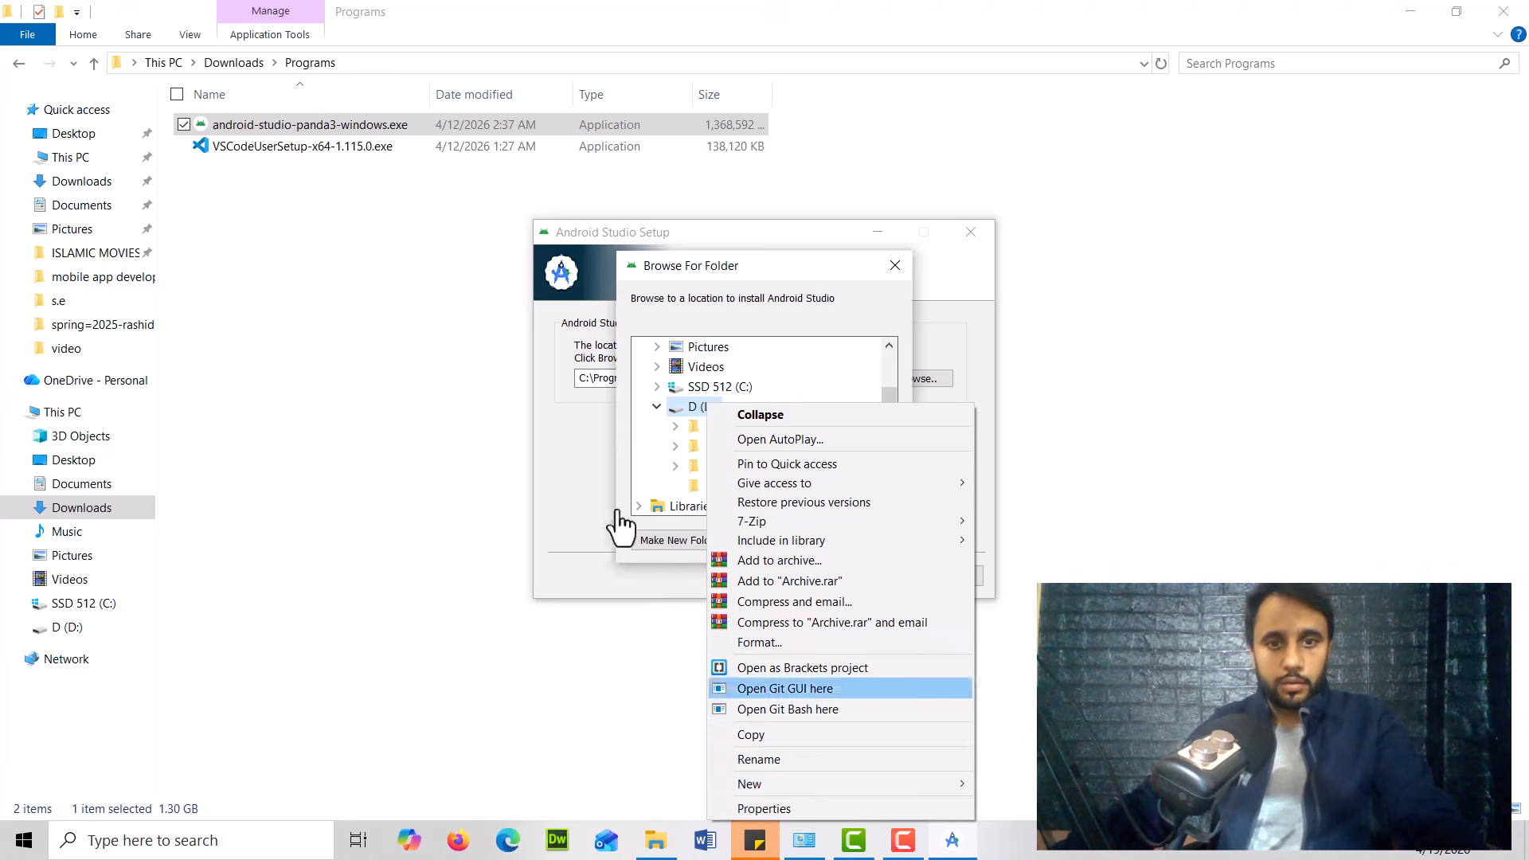
{"action": "left_click", "coordinate": [664, 540]}
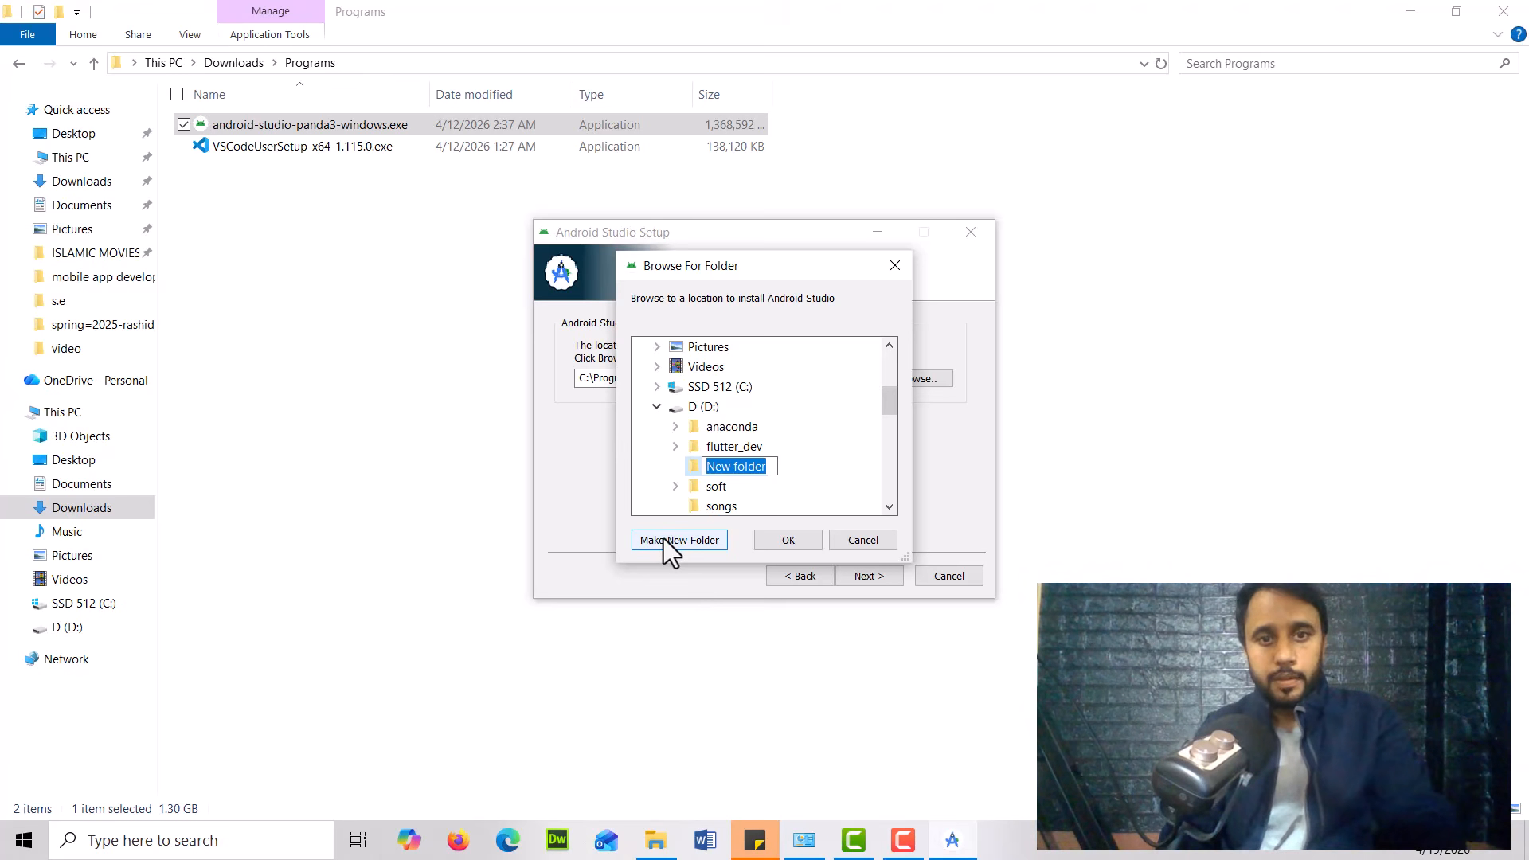
{"action": "type", "text": "android"}
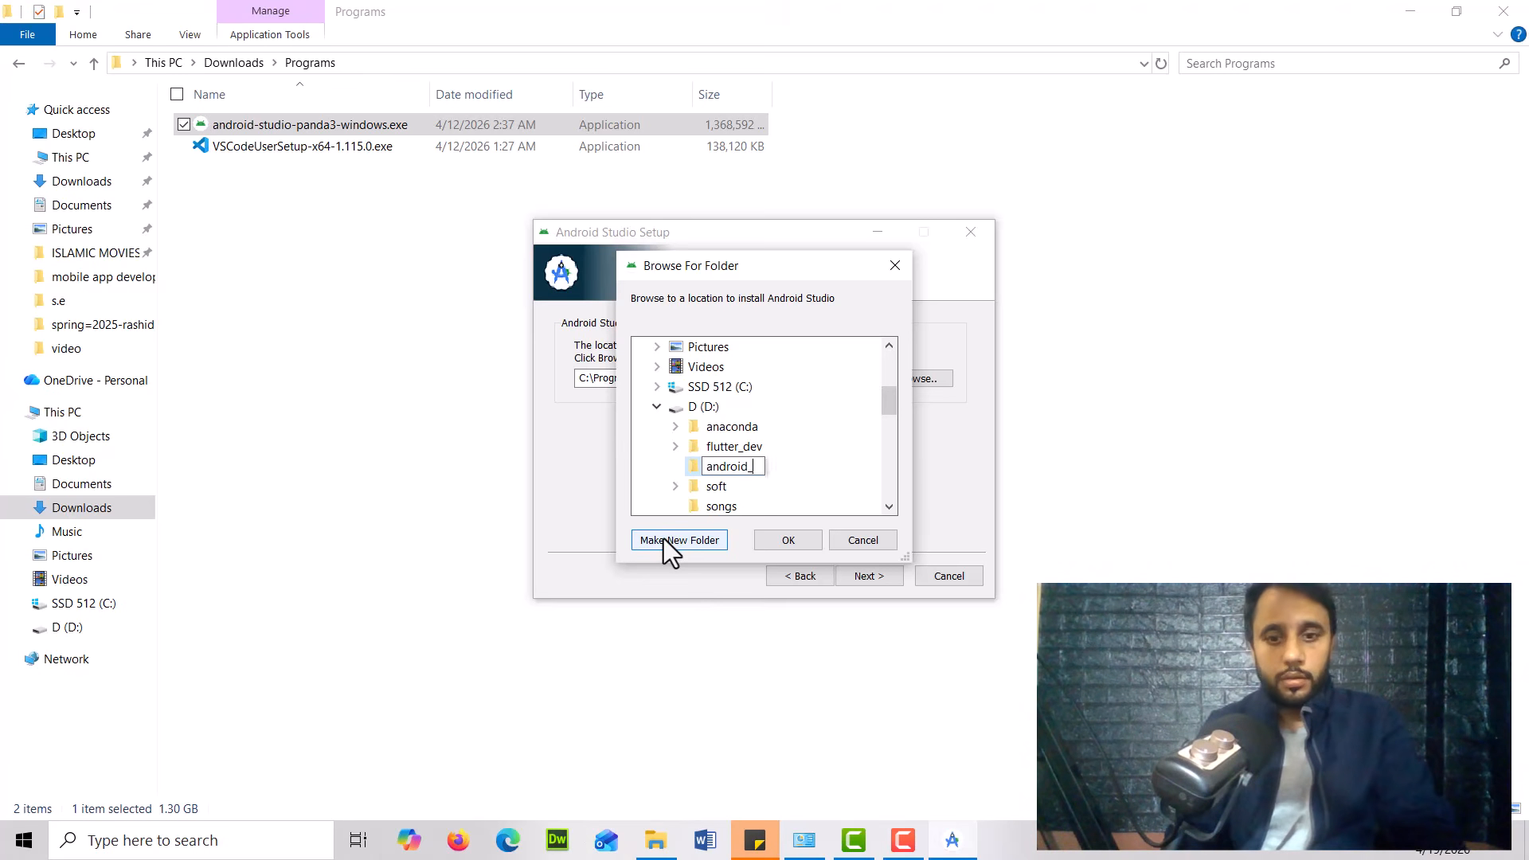
{"action": "type", "text": "_studio"}
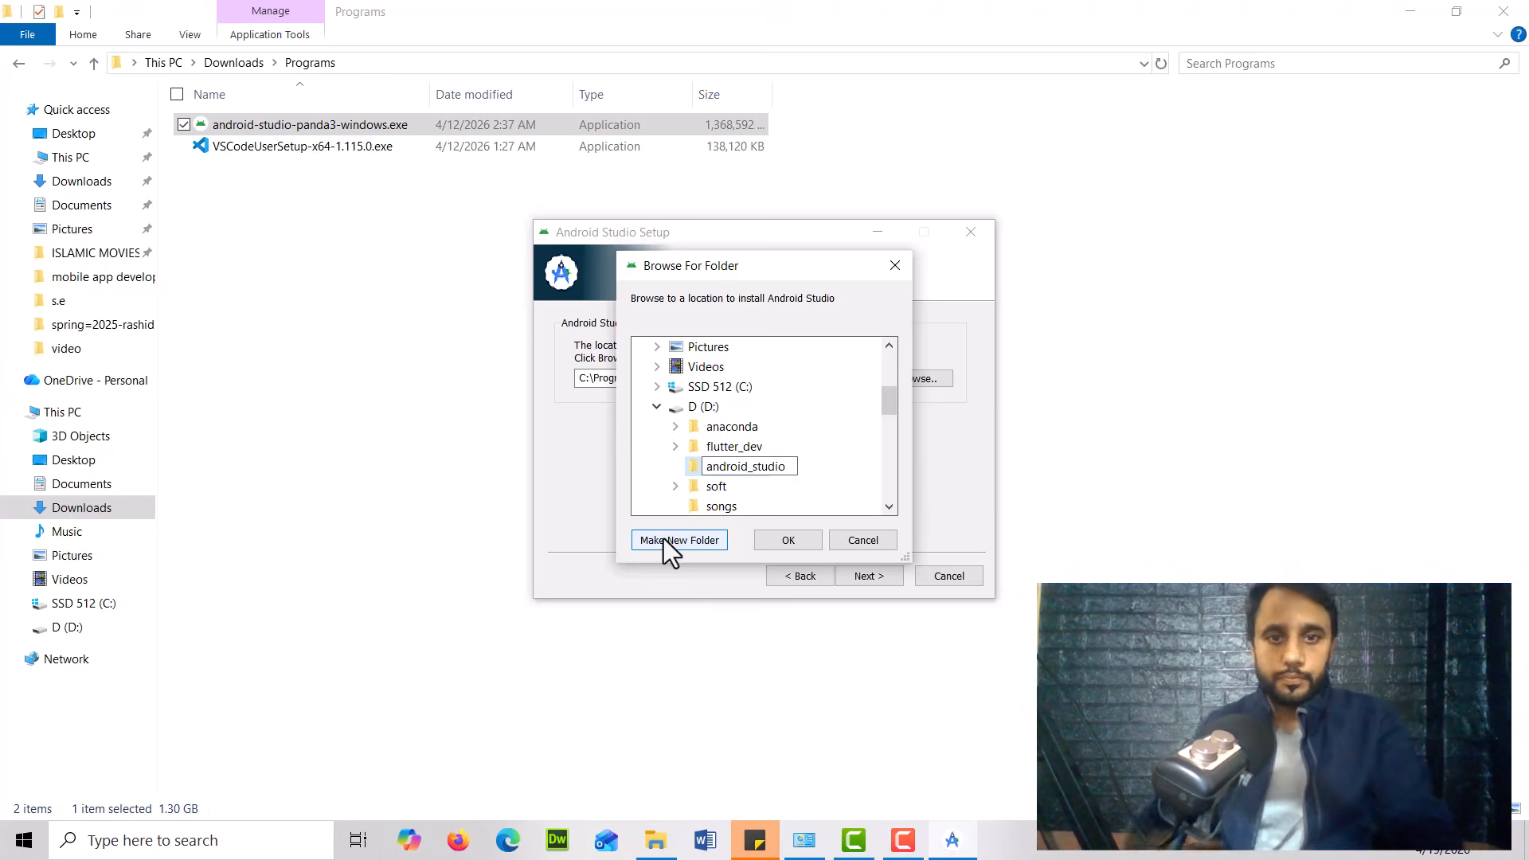
{"action": "left_click", "coordinate": [695, 476]}
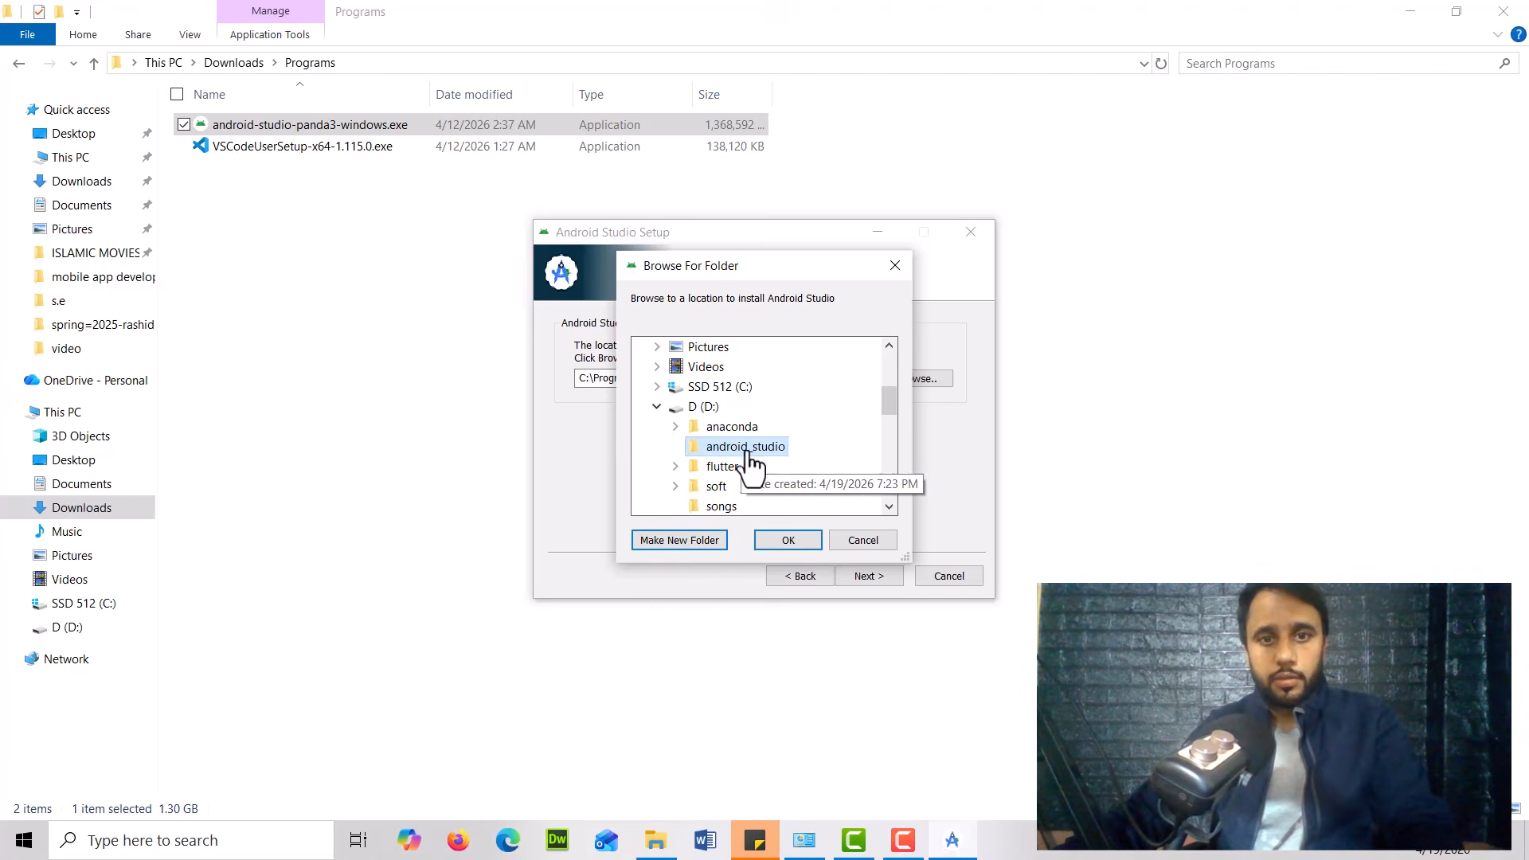
{"action": "left_click", "coordinate": [787, 539]}
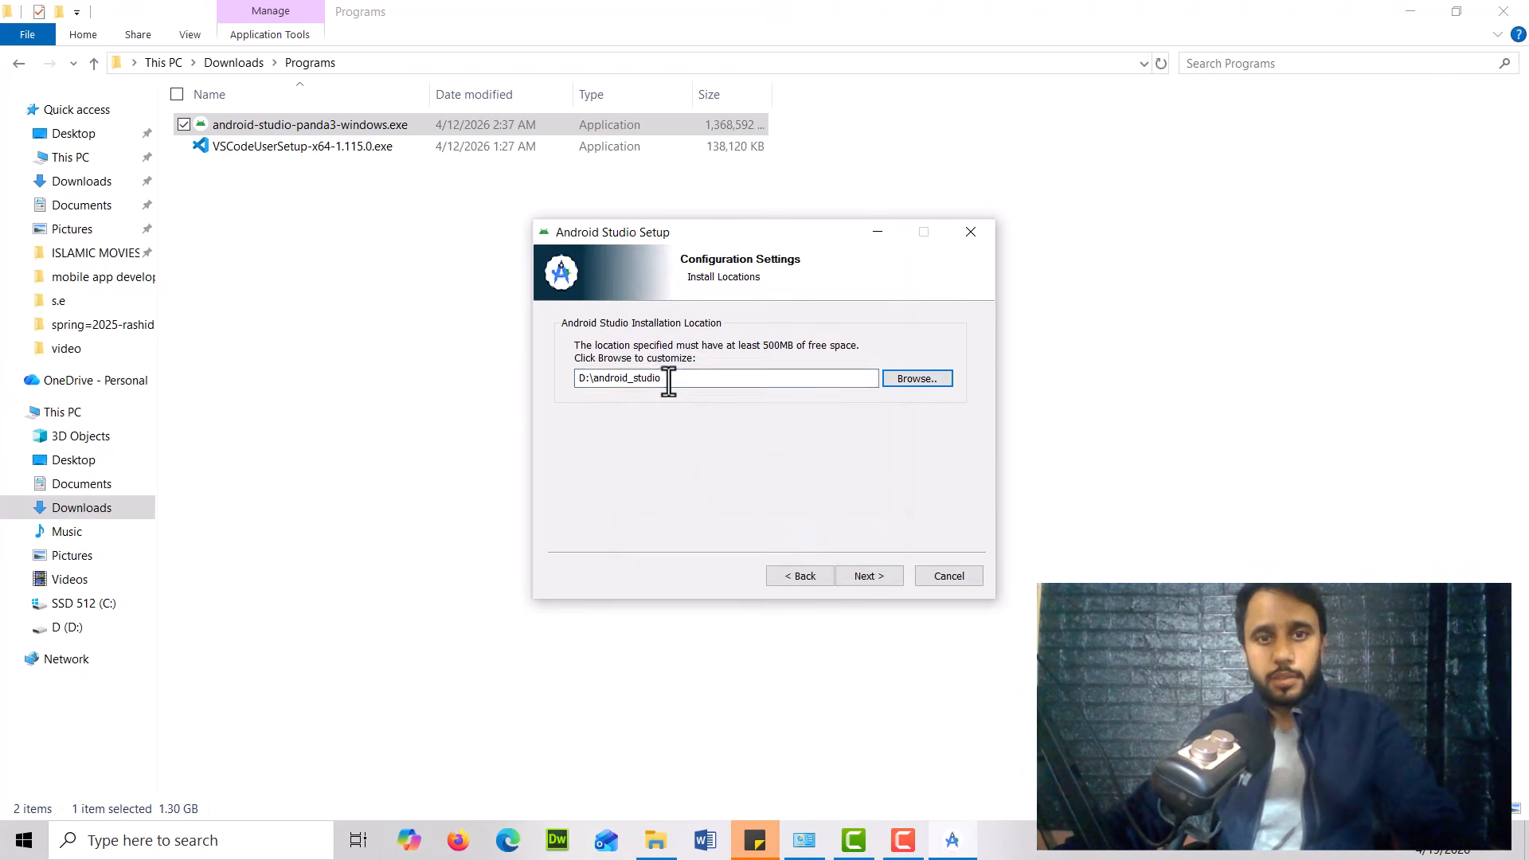
Keep D:\android_studio as the install location and continue to the Start Menu folder page
{"action": "left_click_drag", "start_coordinate": [662, 383], "coordinate": [628, 381]}
{"action": "double_click", "coordinate": [628, 381]}
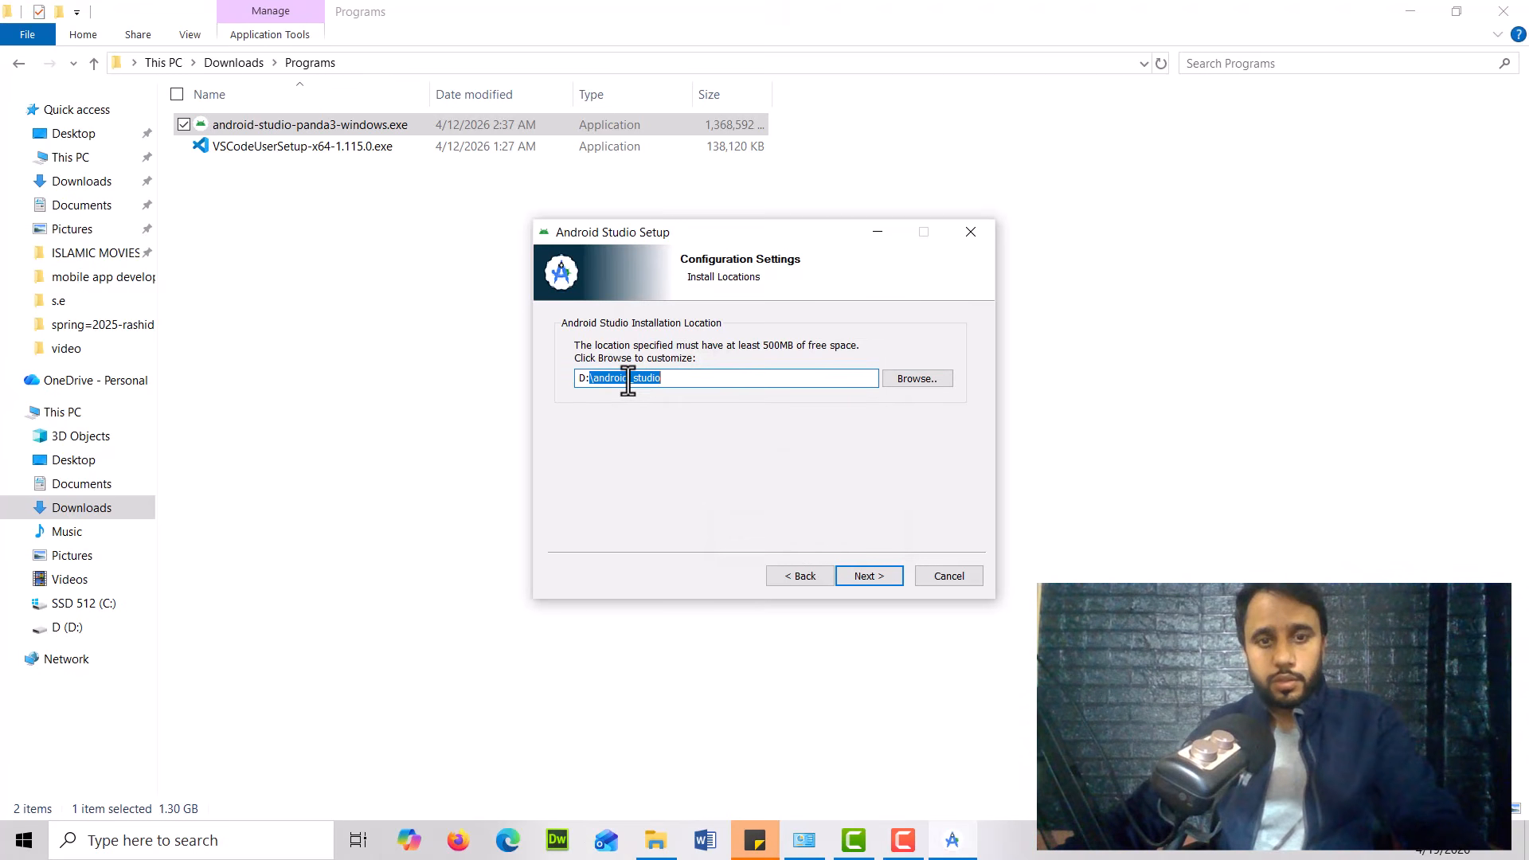
{"action": "left_click", "coordinate": [634, 382]}
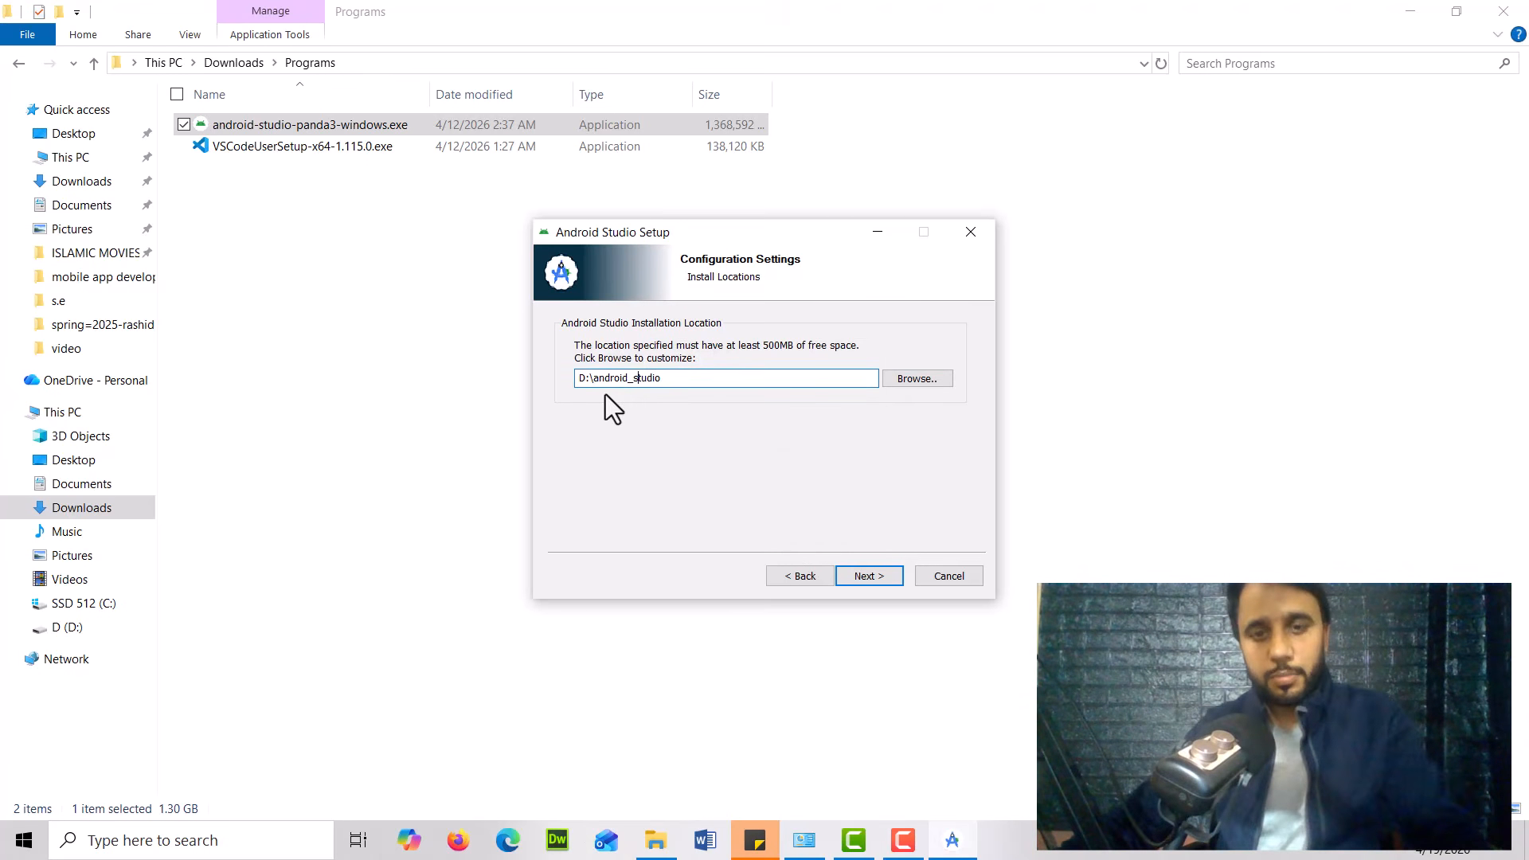
{"action": "left_click_drag", "start_coordinate": [627, 380], "coordinate": [655, 380]}
{"action": "left_click", "coordinate": [892, 580]}
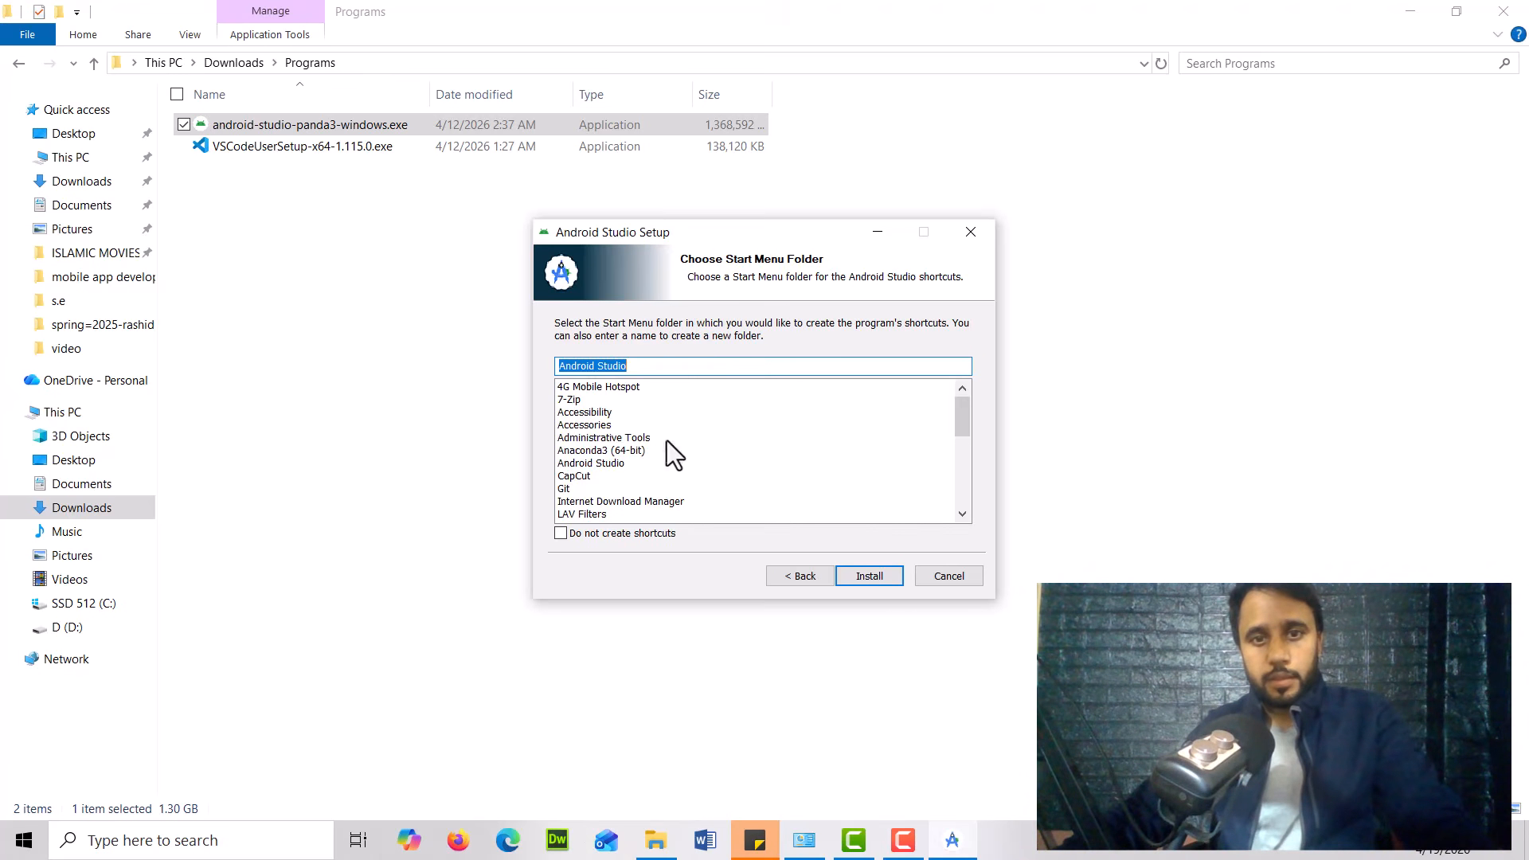
Install with the default Android Studio Start Menu folder, then finish setup with Start Android Studio checked
{"action": "left_click", "coordinate": [668, 369]}
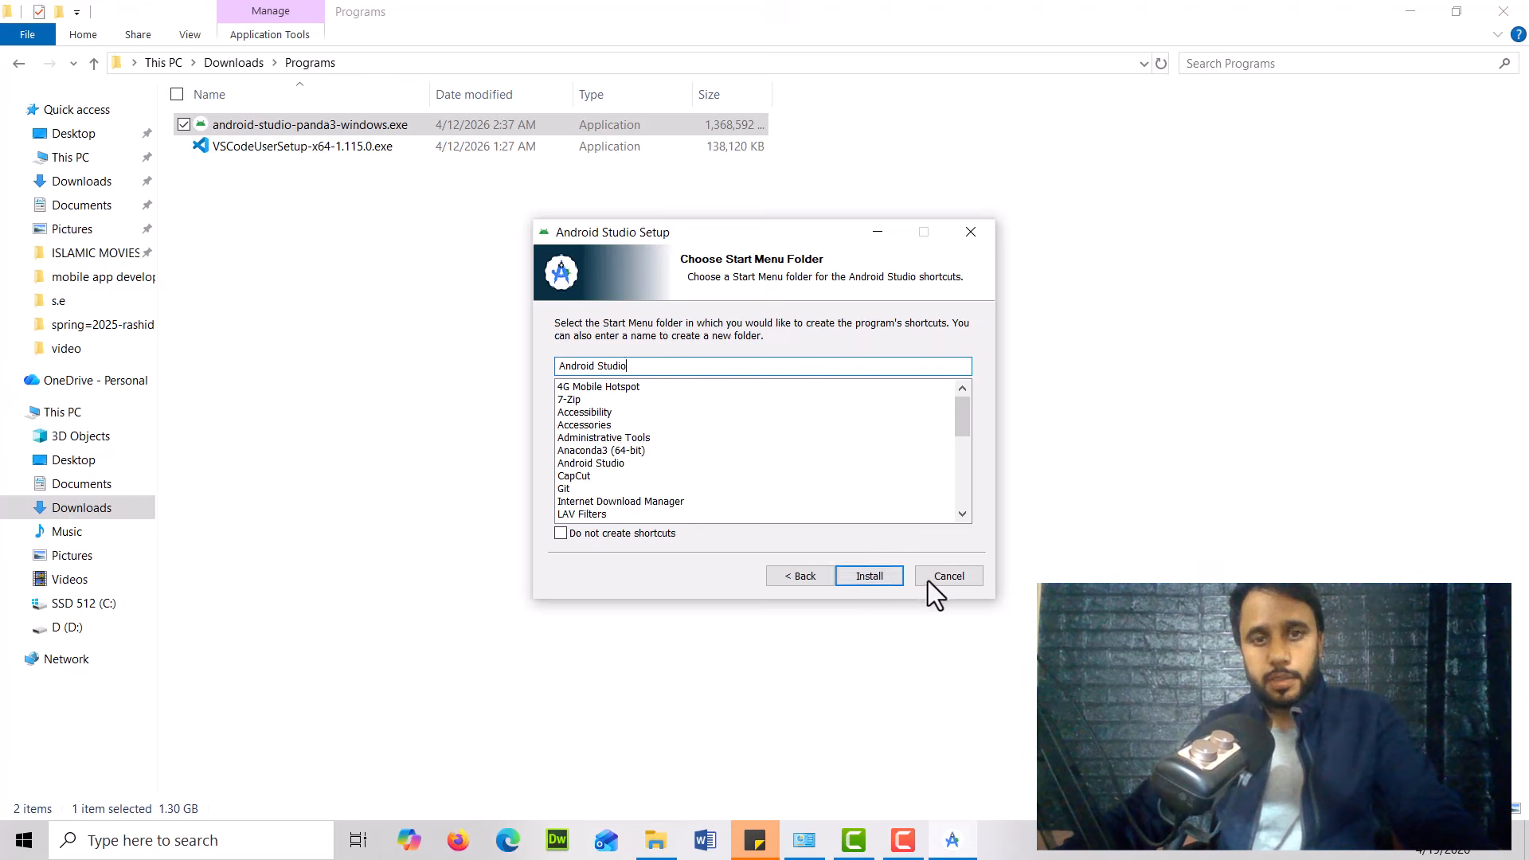
{"action": "left_click", "coordinate": [882, 577]}
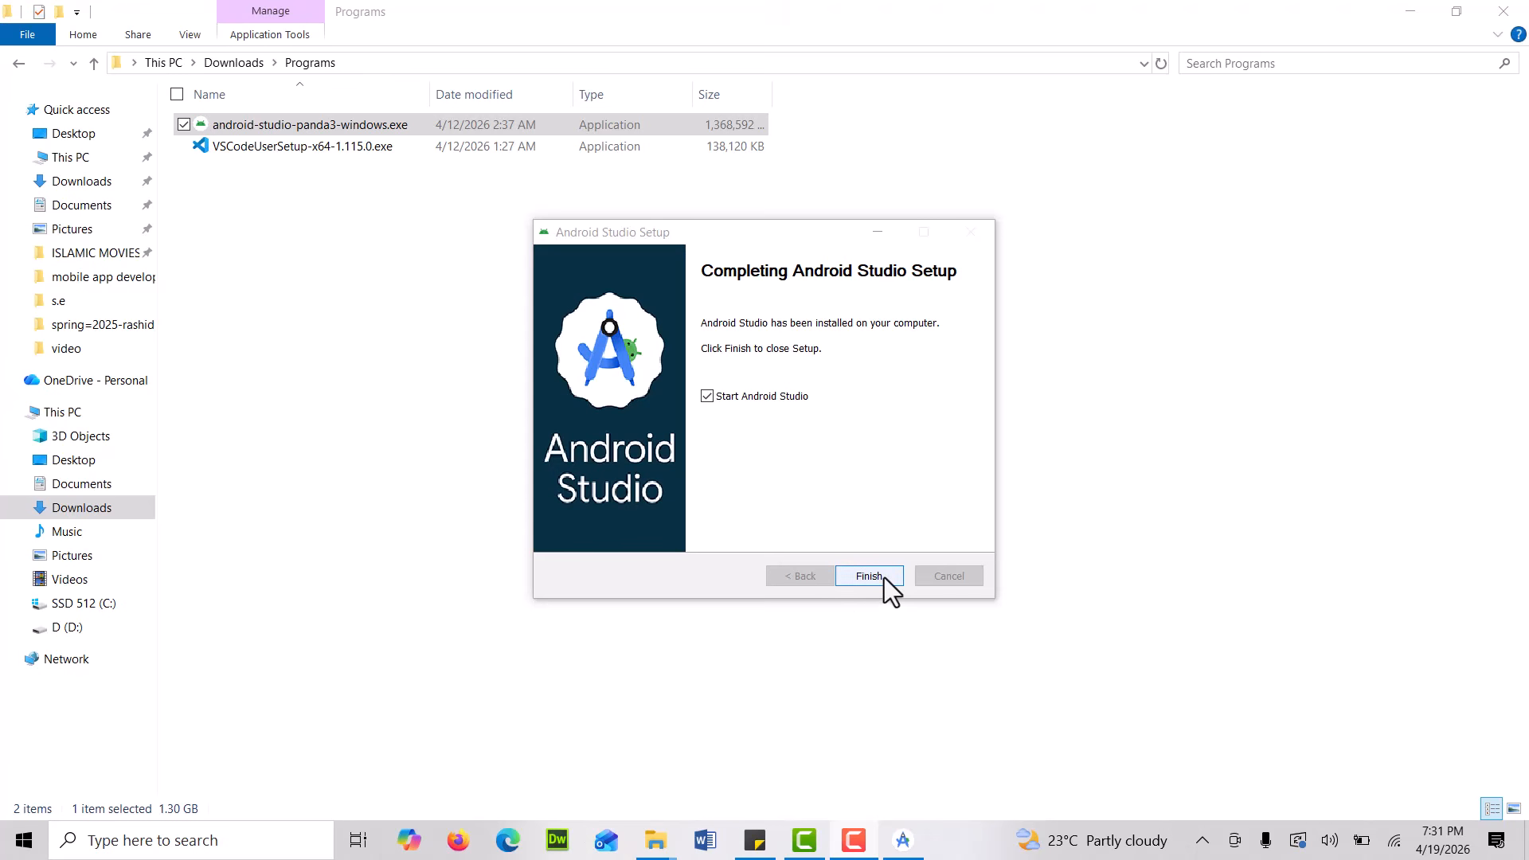
{"action": "left_click", "coordinate": [868, 575]}
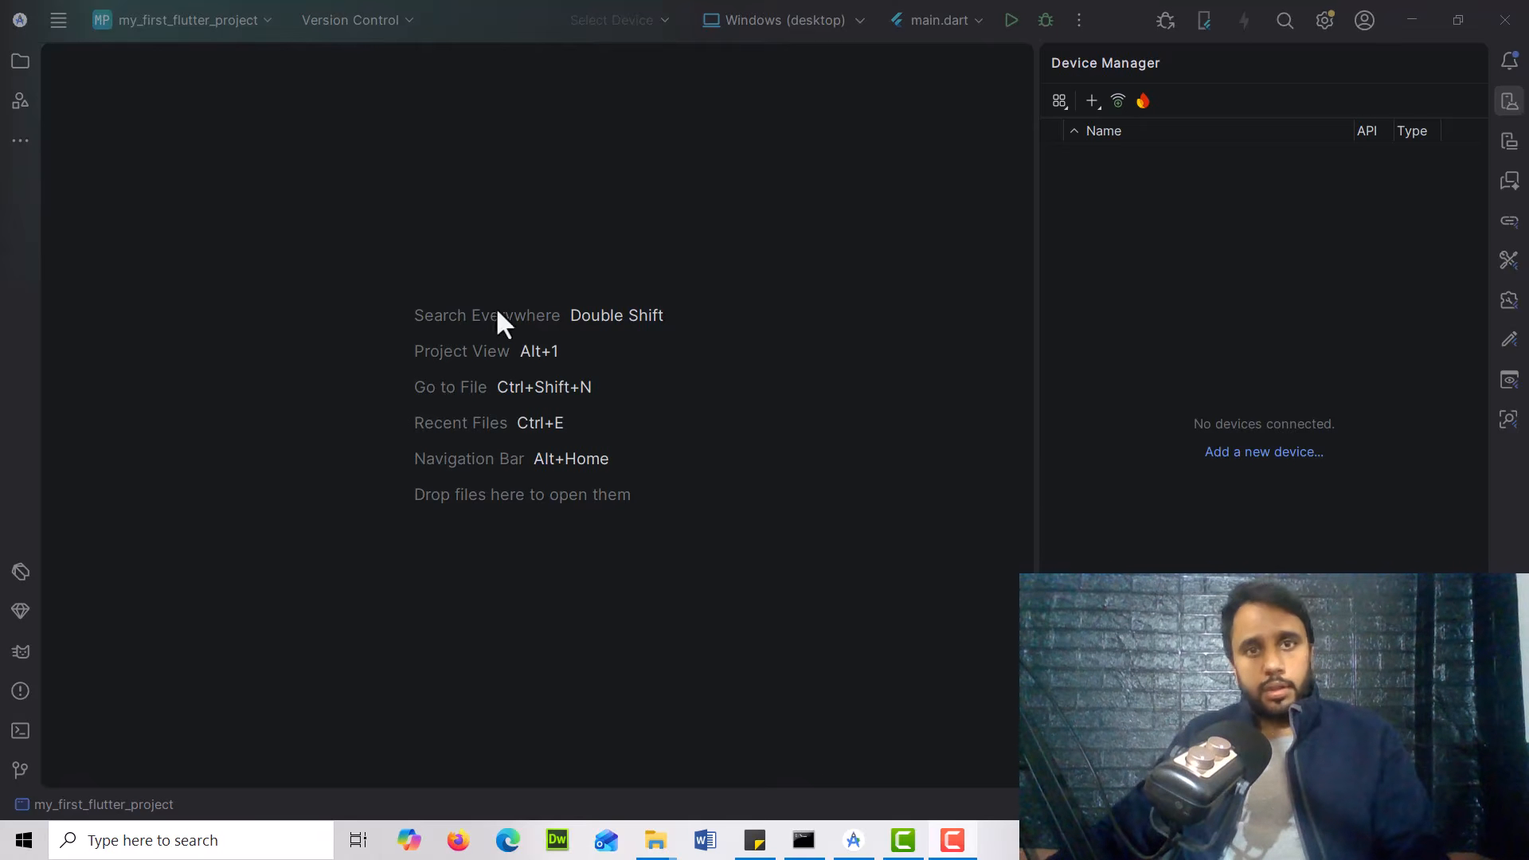
Open the SDK Manager in Android Studio
{"action": "left_click", "coordinate": [59, 21]}
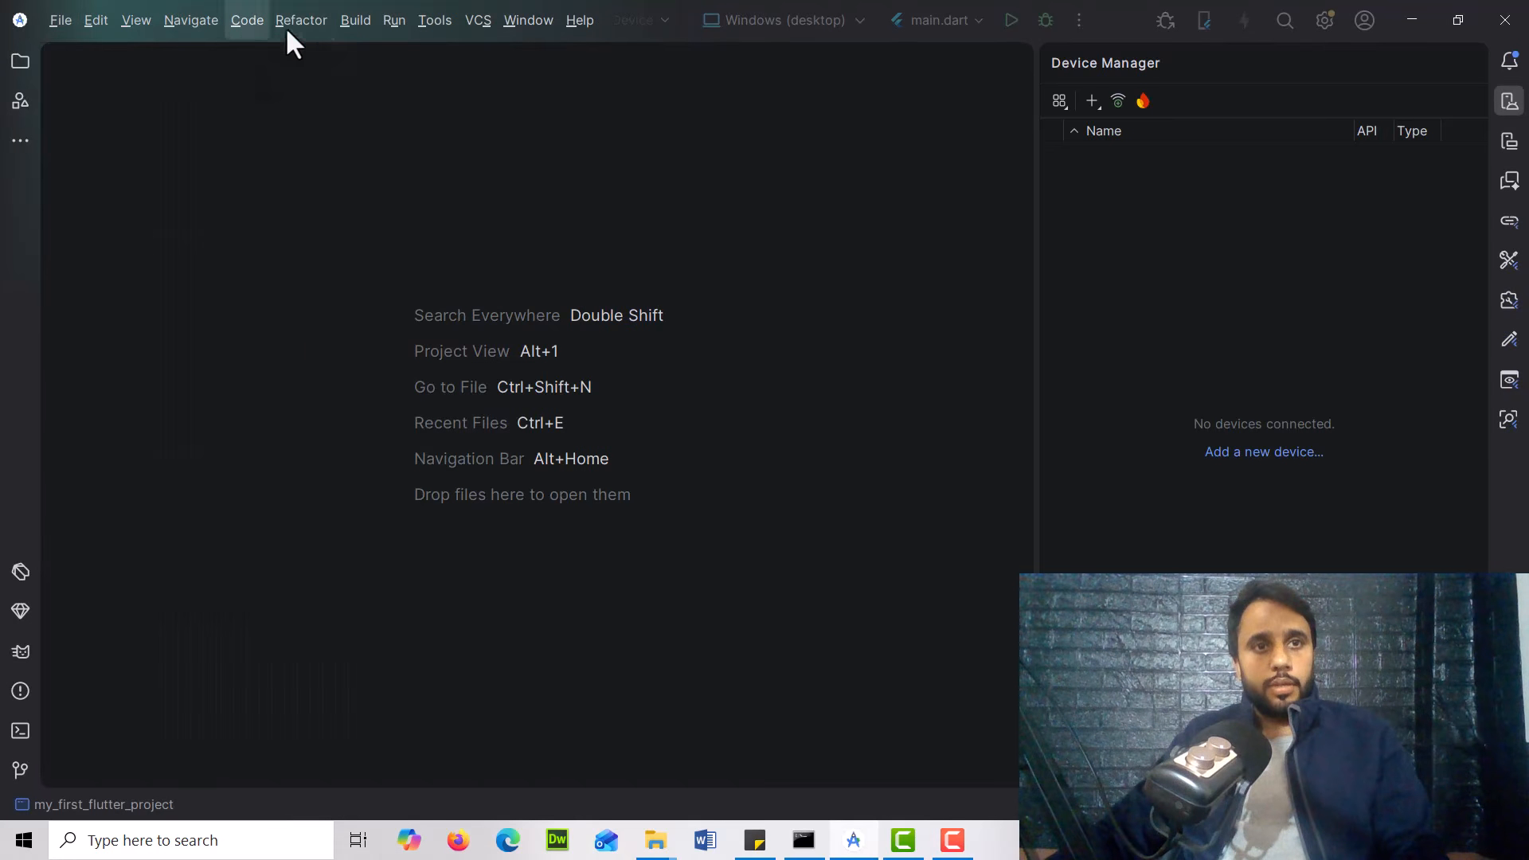
{"action": "mouse_move", "coordinate": [191, 23]}
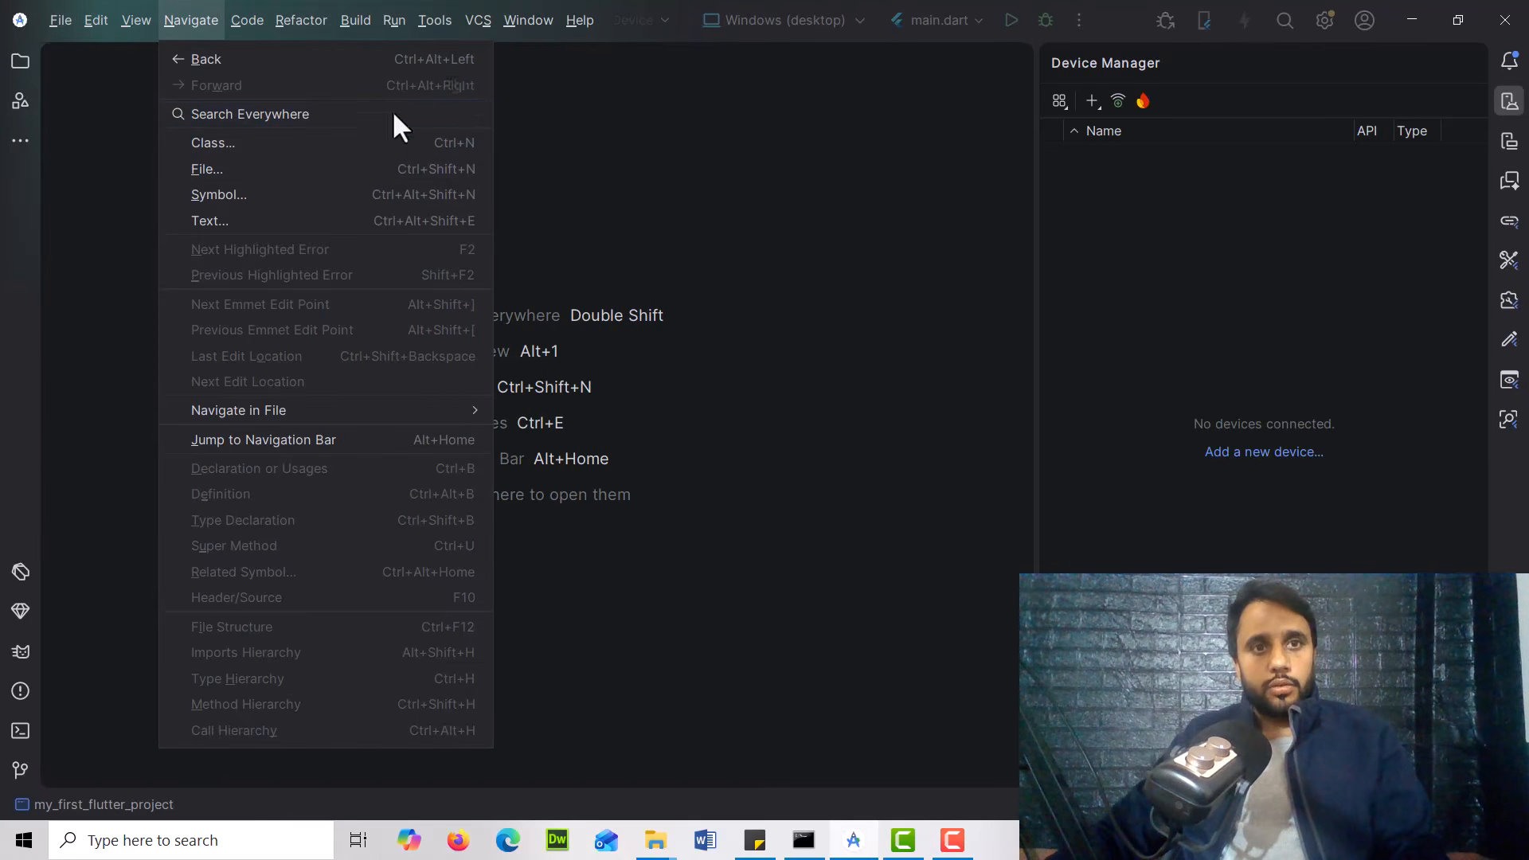
{"action": "left_click", "coordinate": [427, 22]}
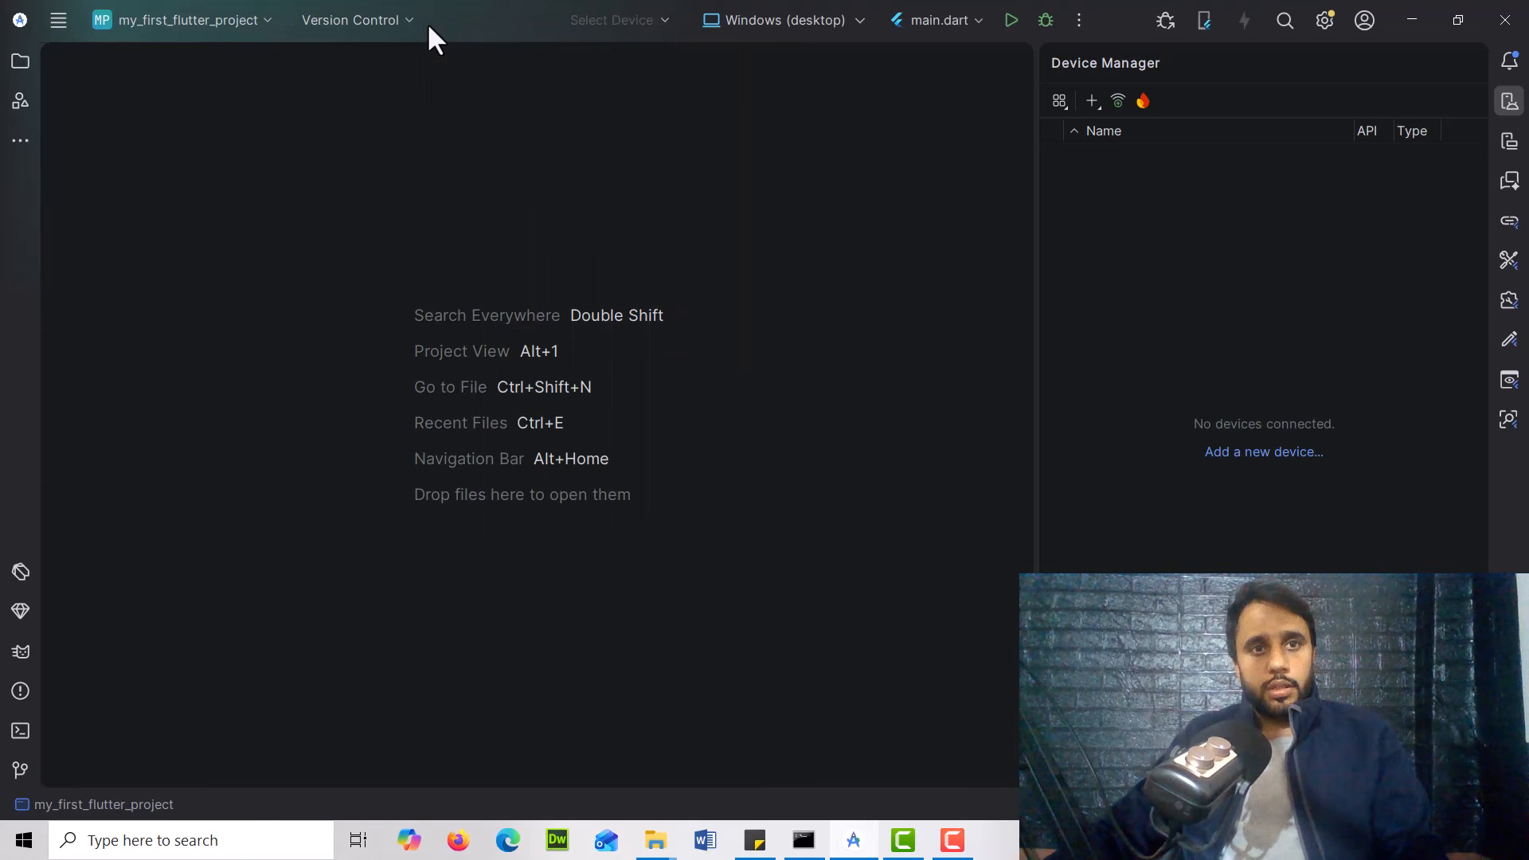
{"action": "left_click", "coordinate": [59, 21]}
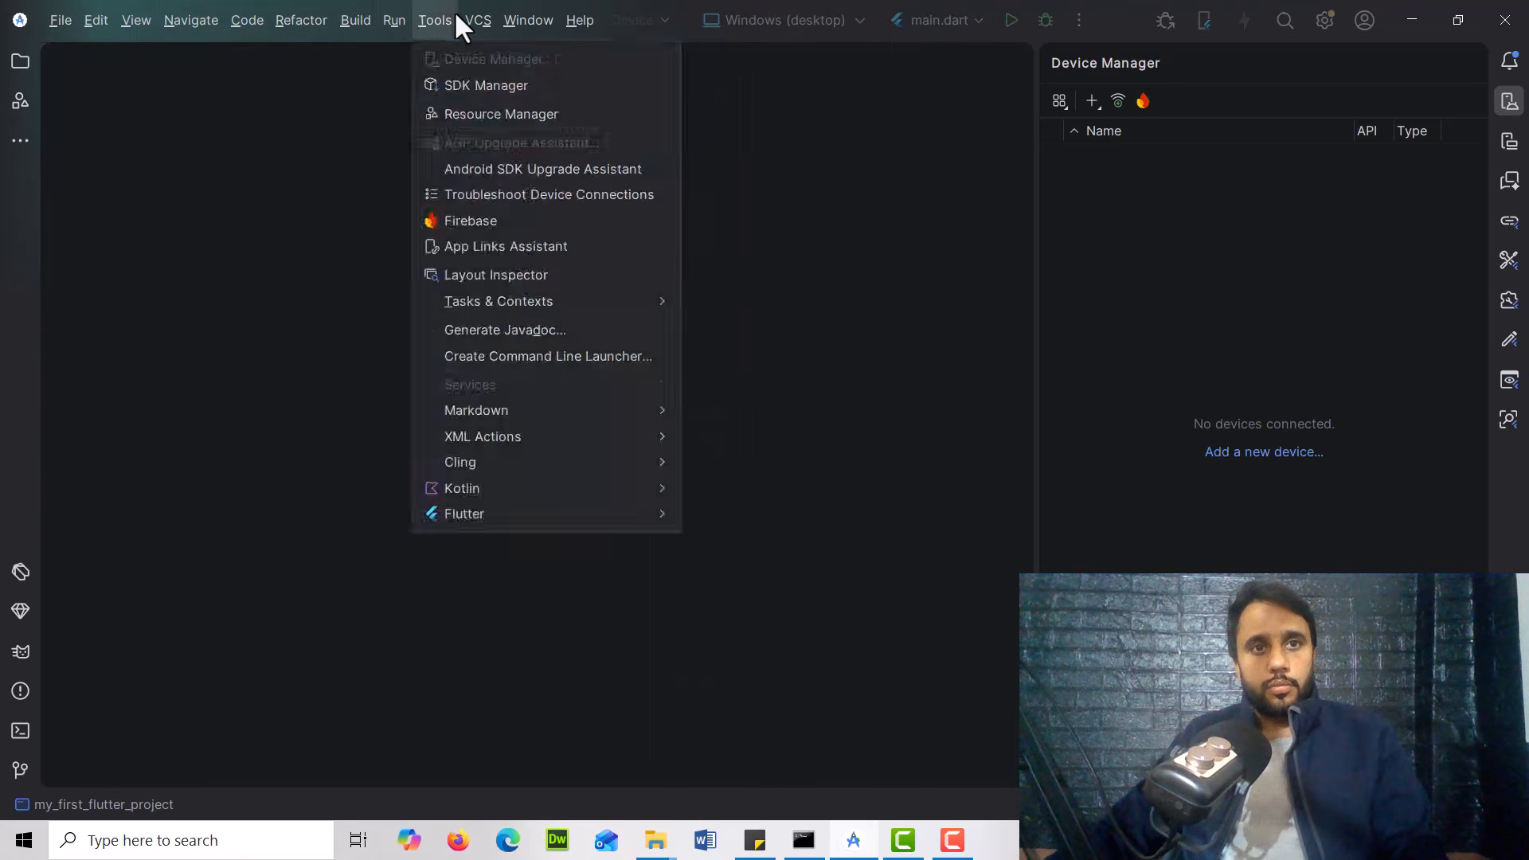
{"action": "left_click", "coordinate": [443, 20]}
{"action": "left_click", "coordinate": [58, 17]}
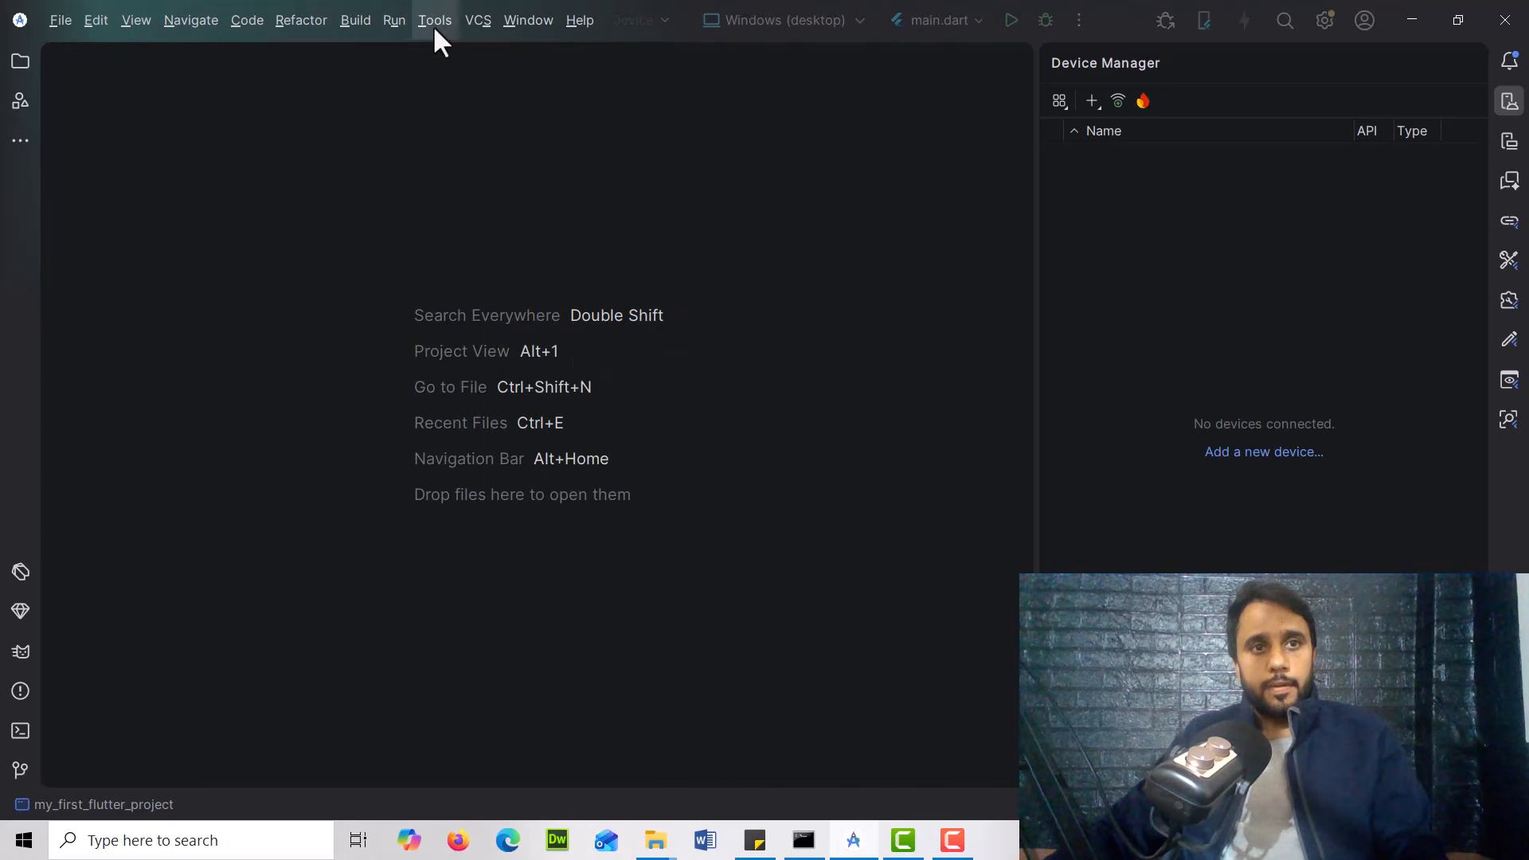
{"action": "mouse_move", "coordinate": [434, 23]}
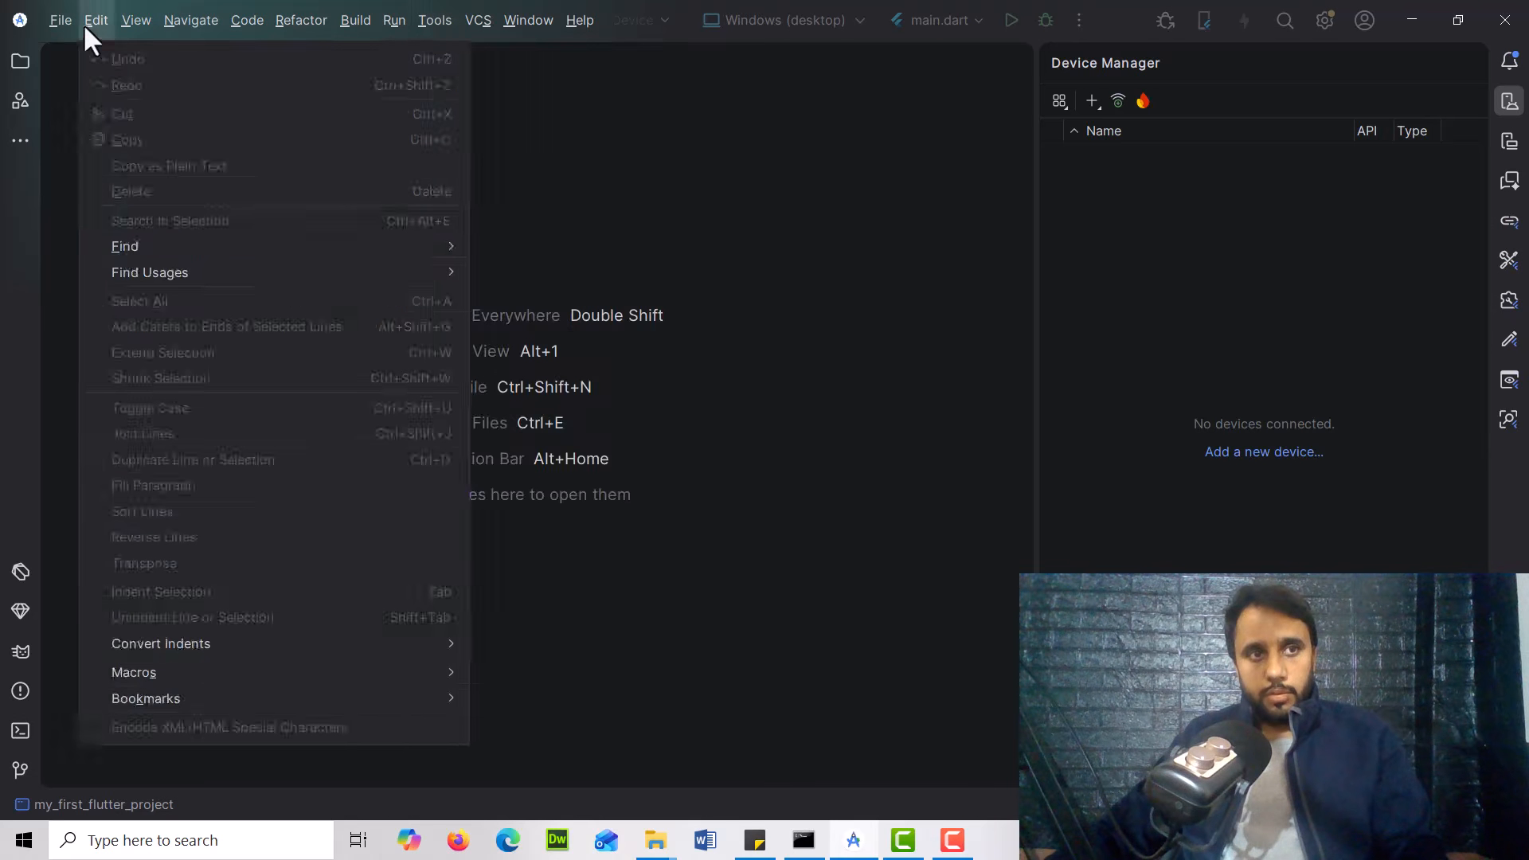
{"action": "mouse_move", "coordinate": [376, 34]}
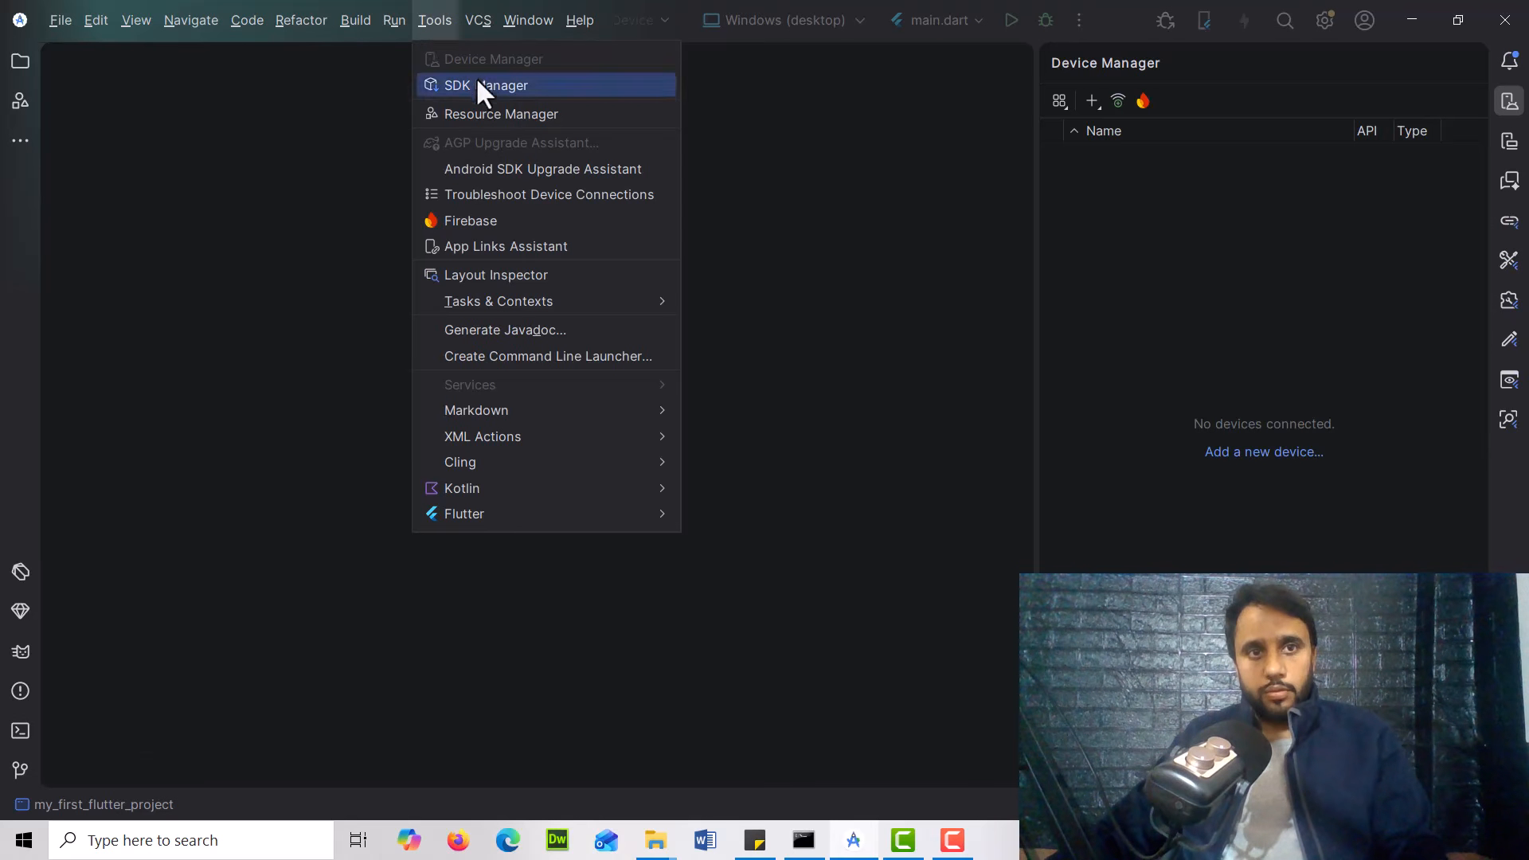
{"action": "left_click", "coordinate": [478, 84]}
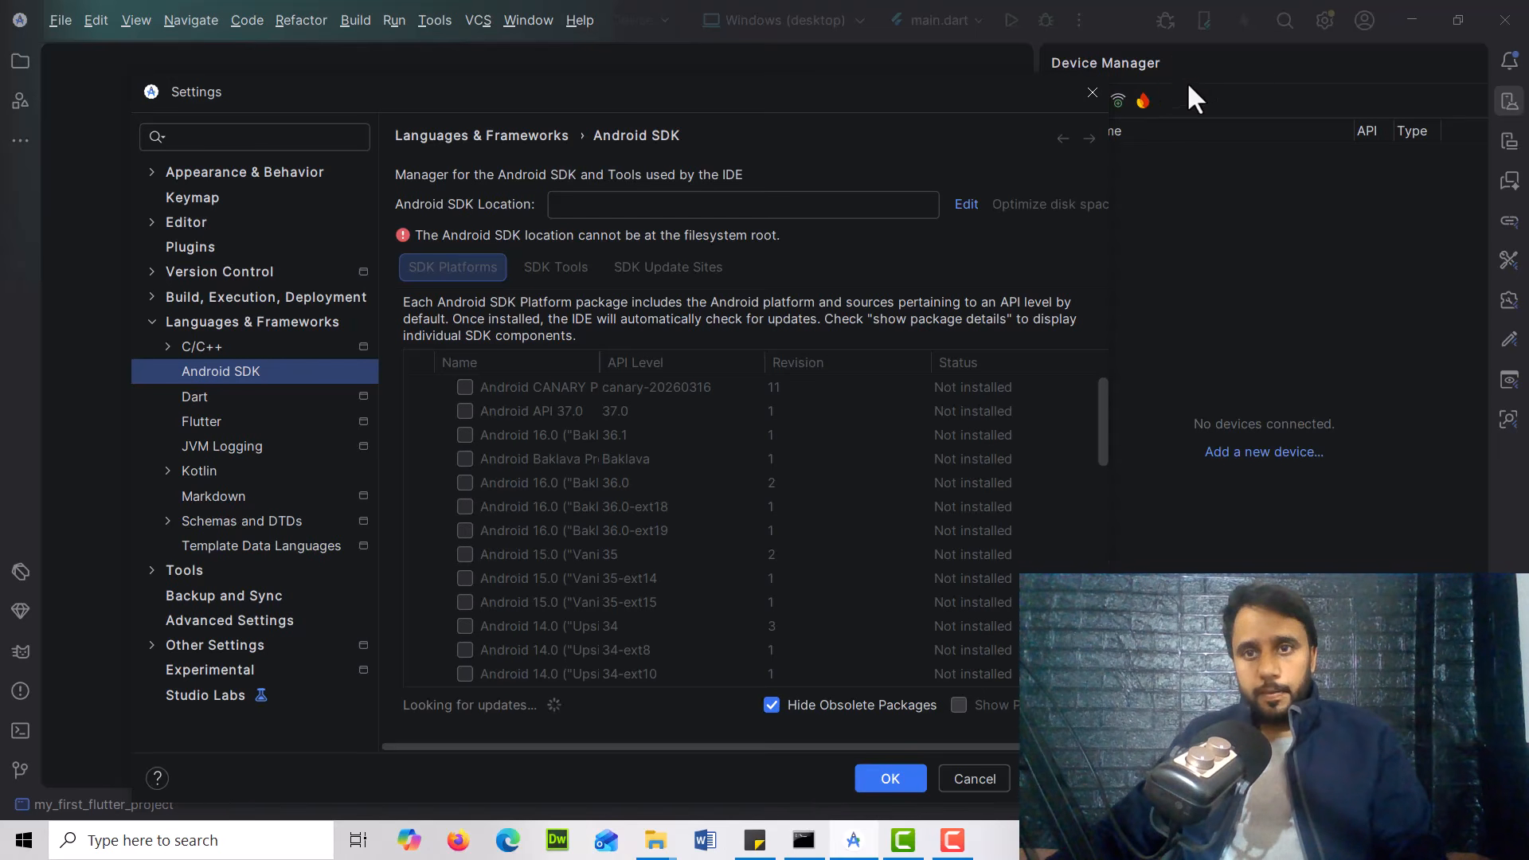
Start editing the Android SDK location and browse for a new SDK folder
{"action": "key", "text": "F9"}
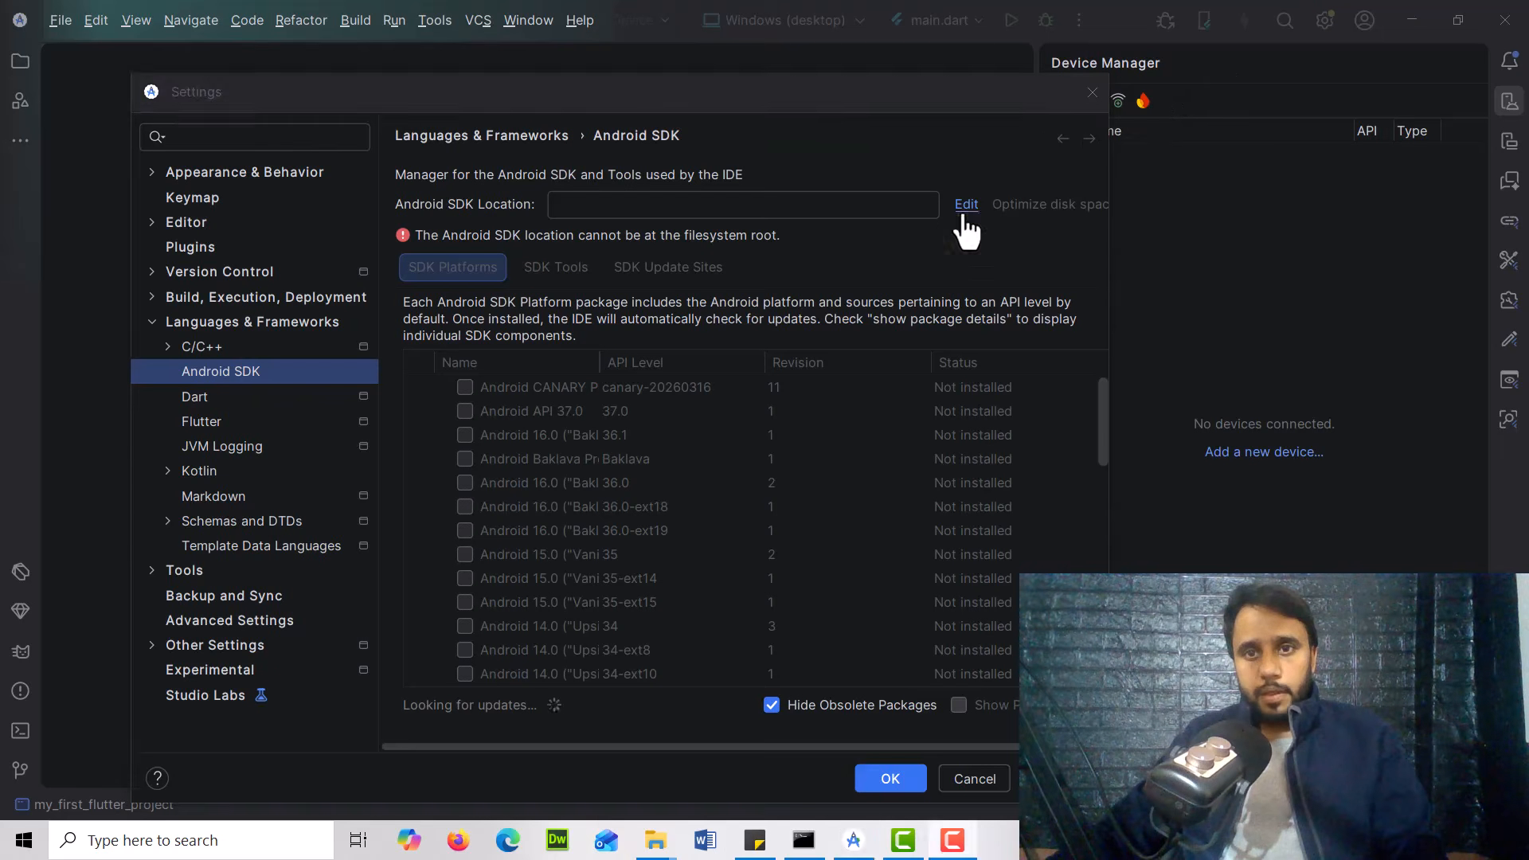
{"action": "left_click", "coordinate": [966, 208]}
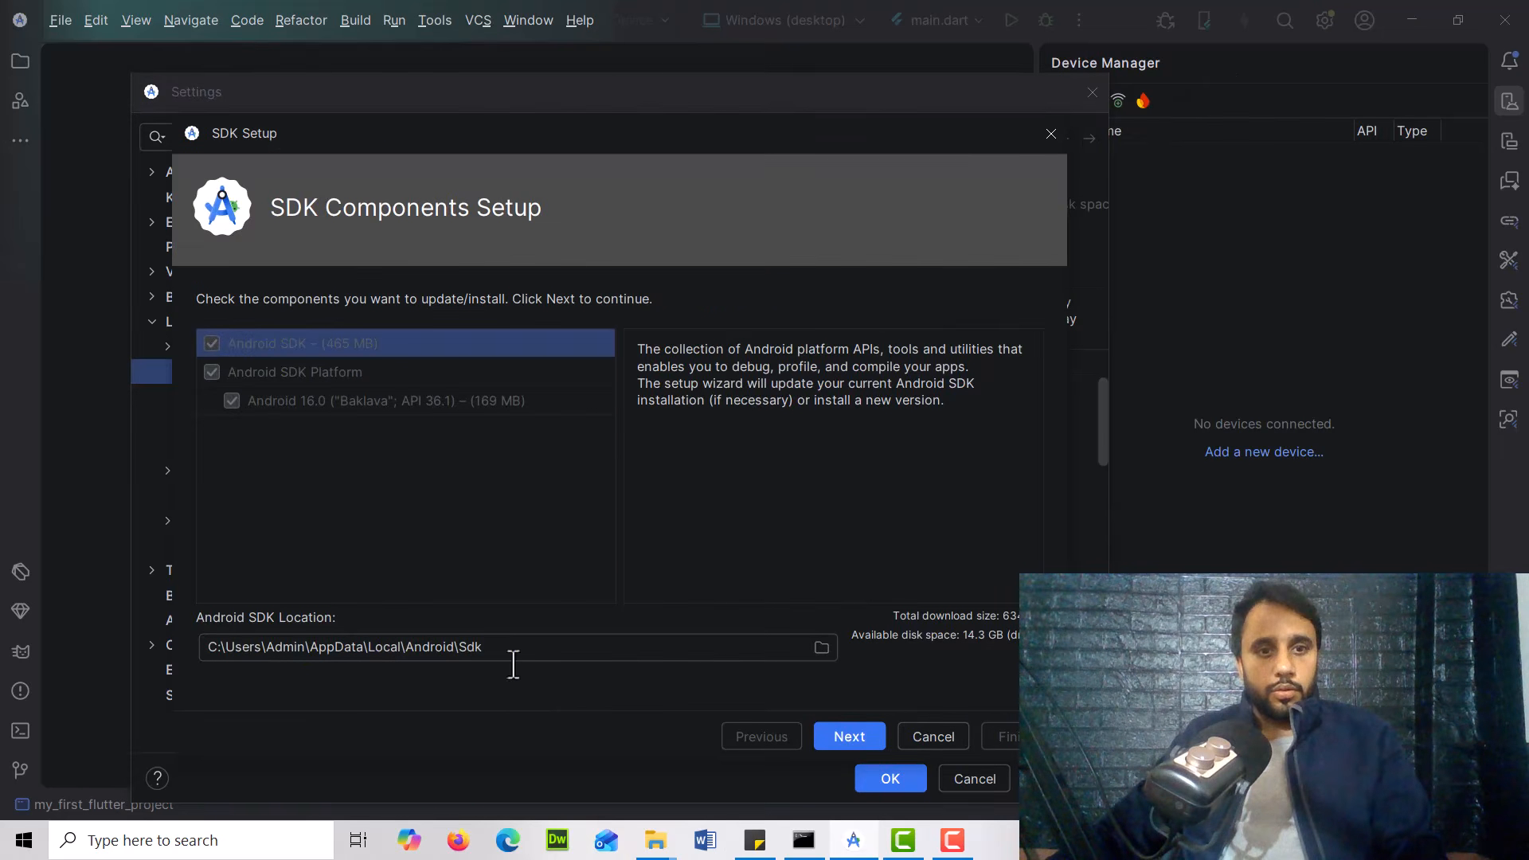
{"action": "left_click", "coordinate": [821, 647]}
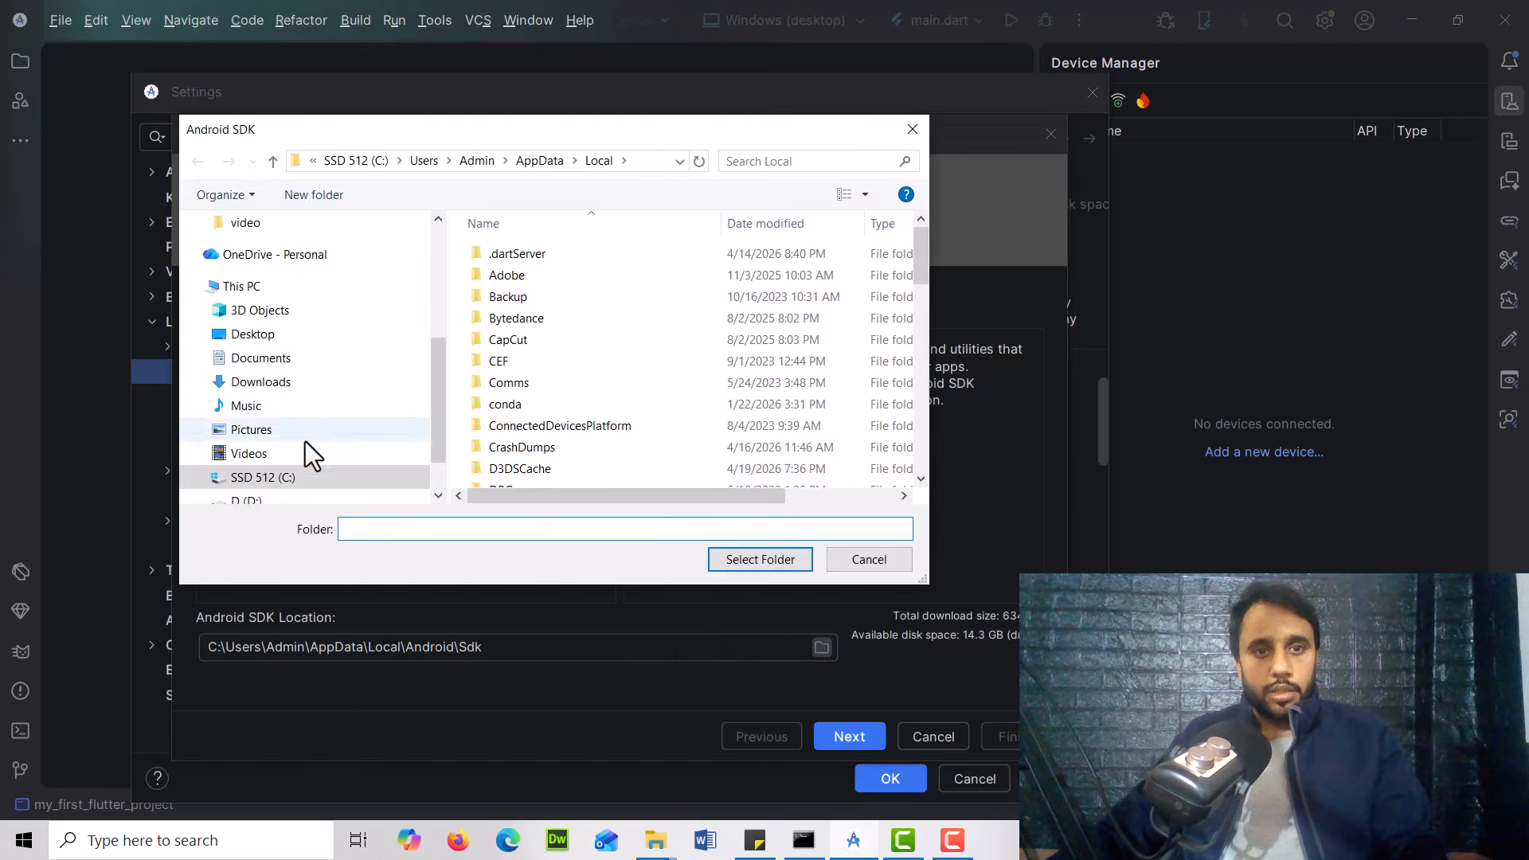
Create a new folder android_sdk on drive D and select it as the Android SDK location
{"action": "scroll", "coordinate": [330, 471], "scroll_direction": "down", "scroll_amount": 1}
{"action": "left_click", "coordinate": [247, 446]}
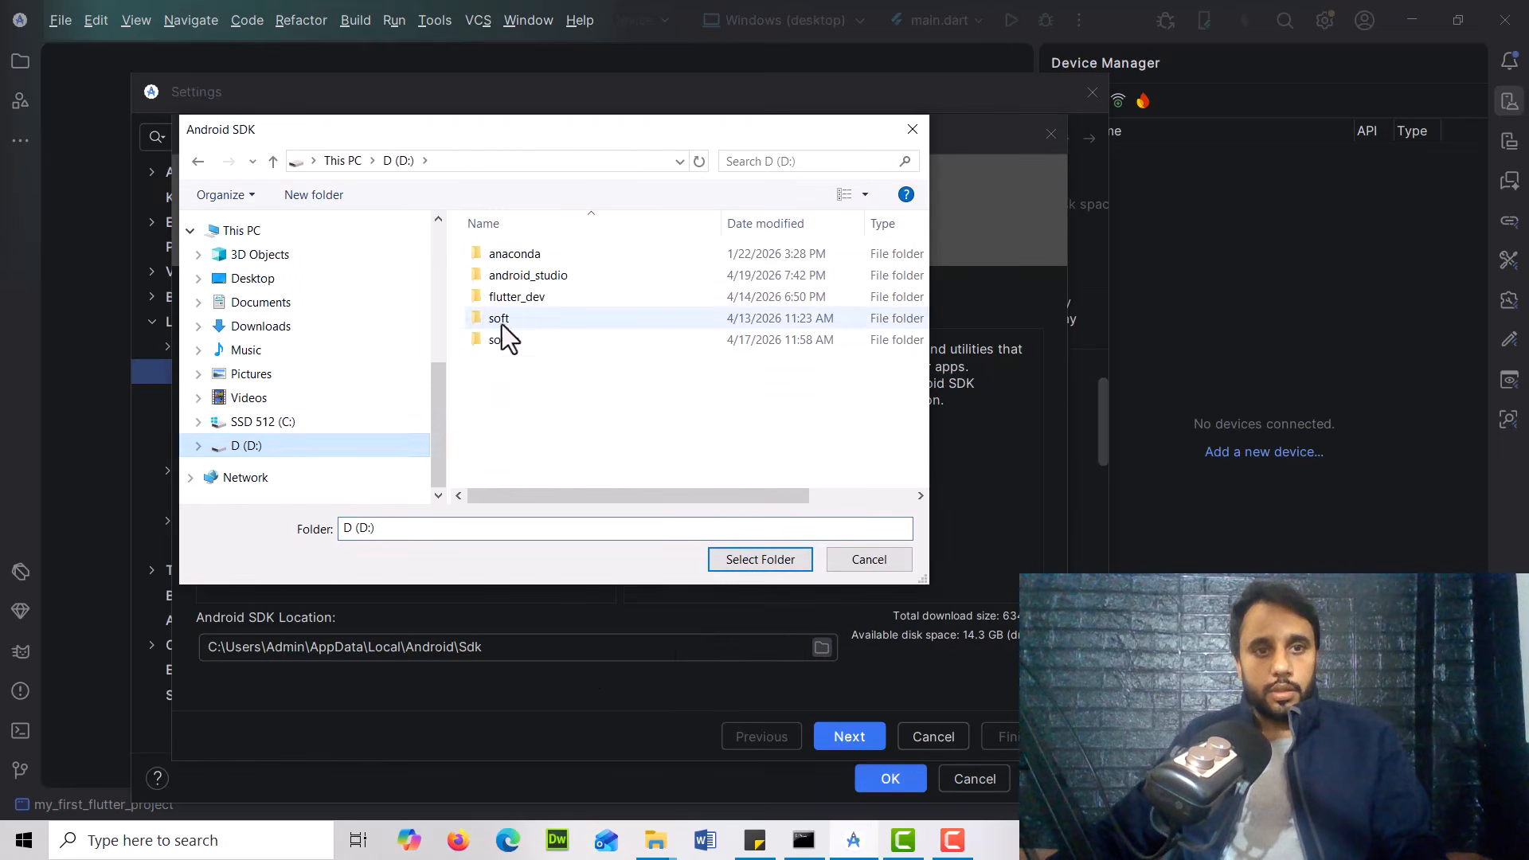
{"action": "left_click", "coordinate": [565, 389]}
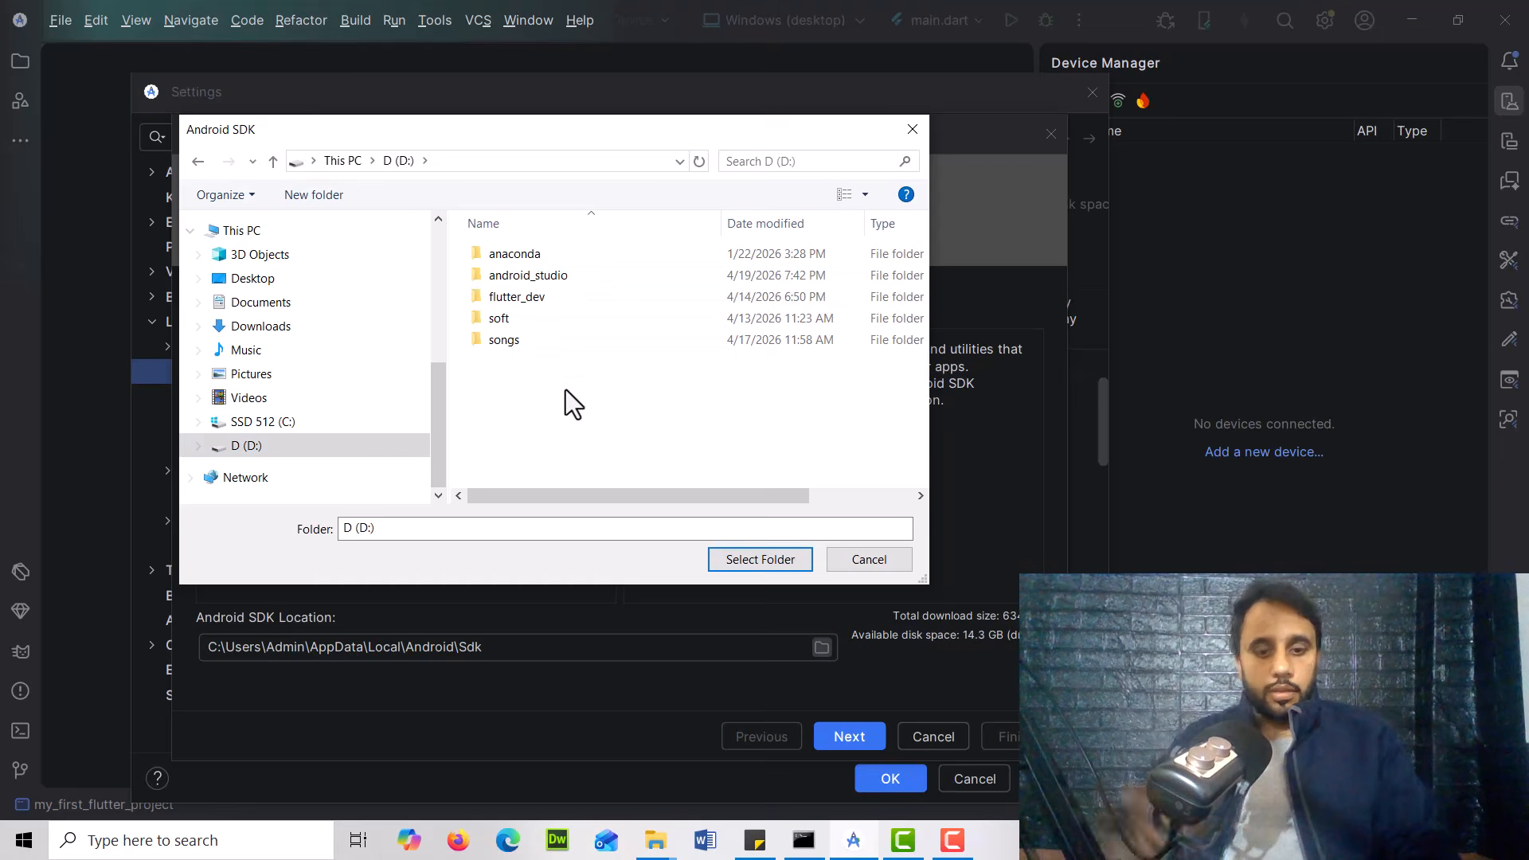
{"action": "key", "text": "ctrl+shift+n"}
{"action": "type", "text": "and"}
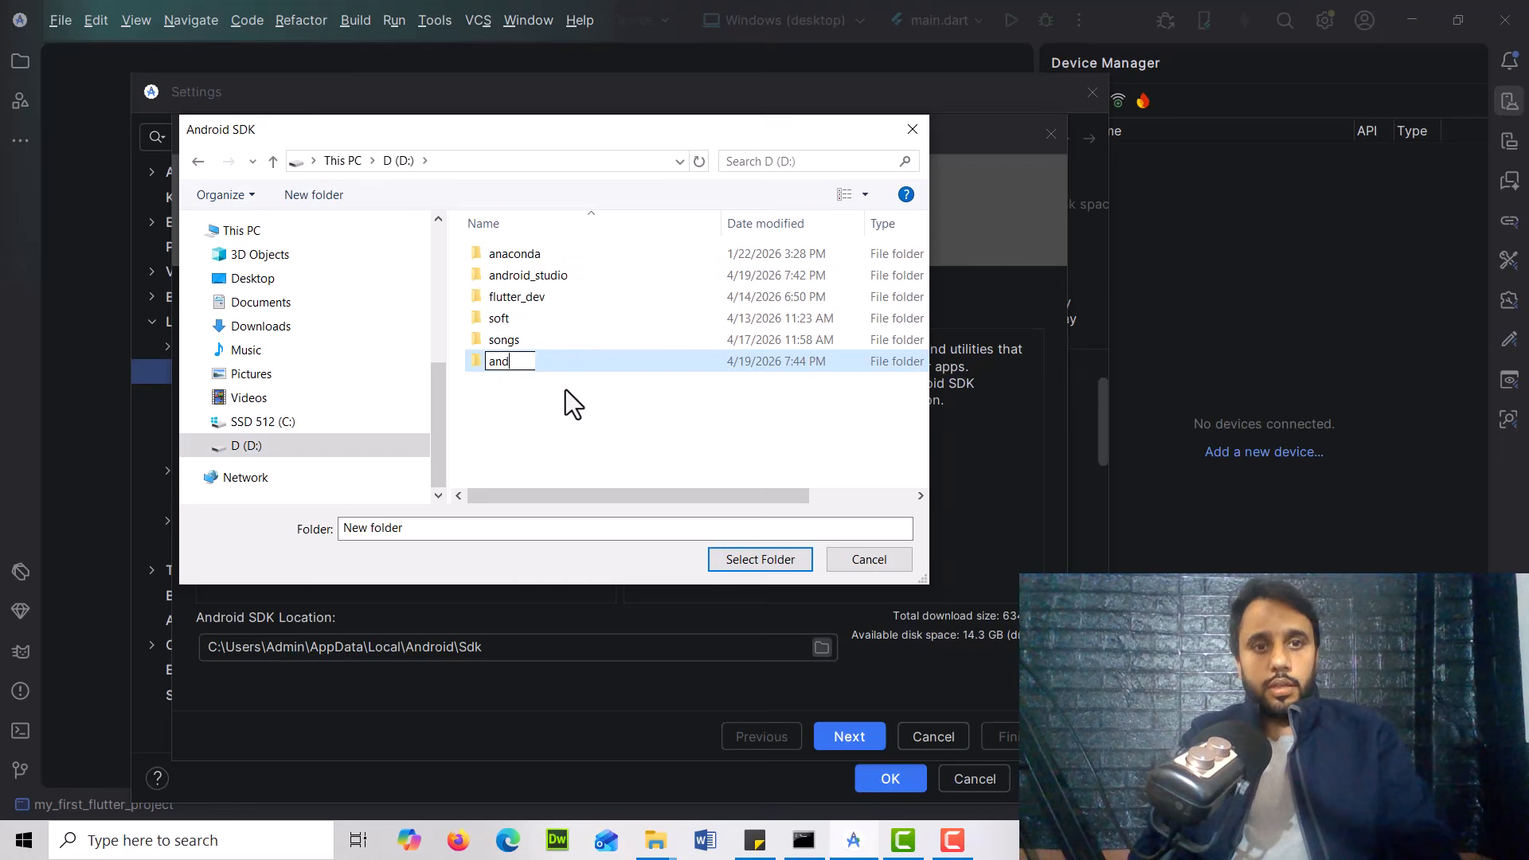
{"action": "type", "text": "roid_sdk"}
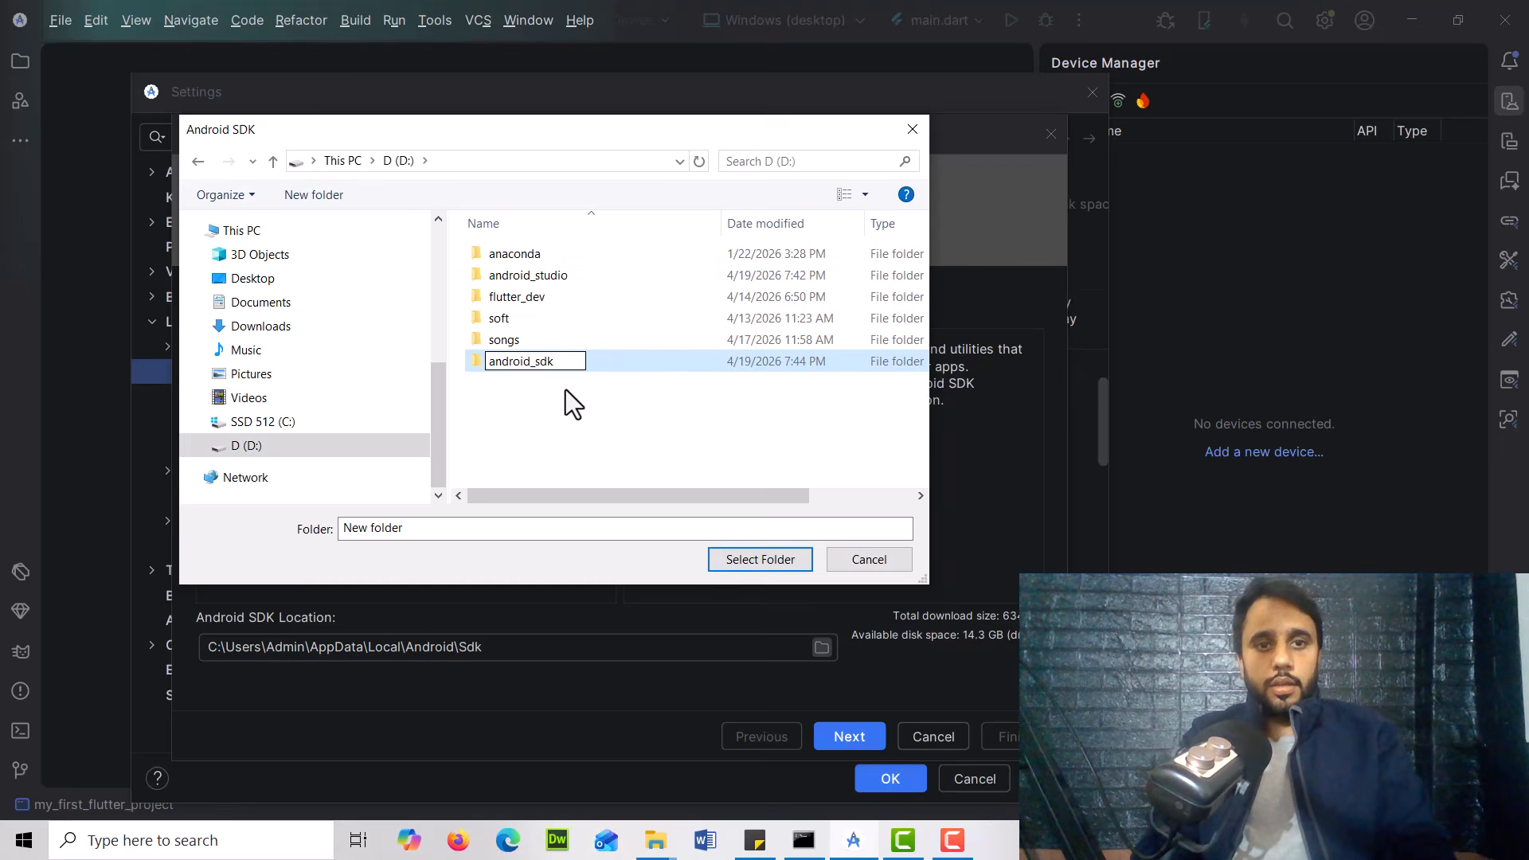
{"action": "key", "text": "Return"}
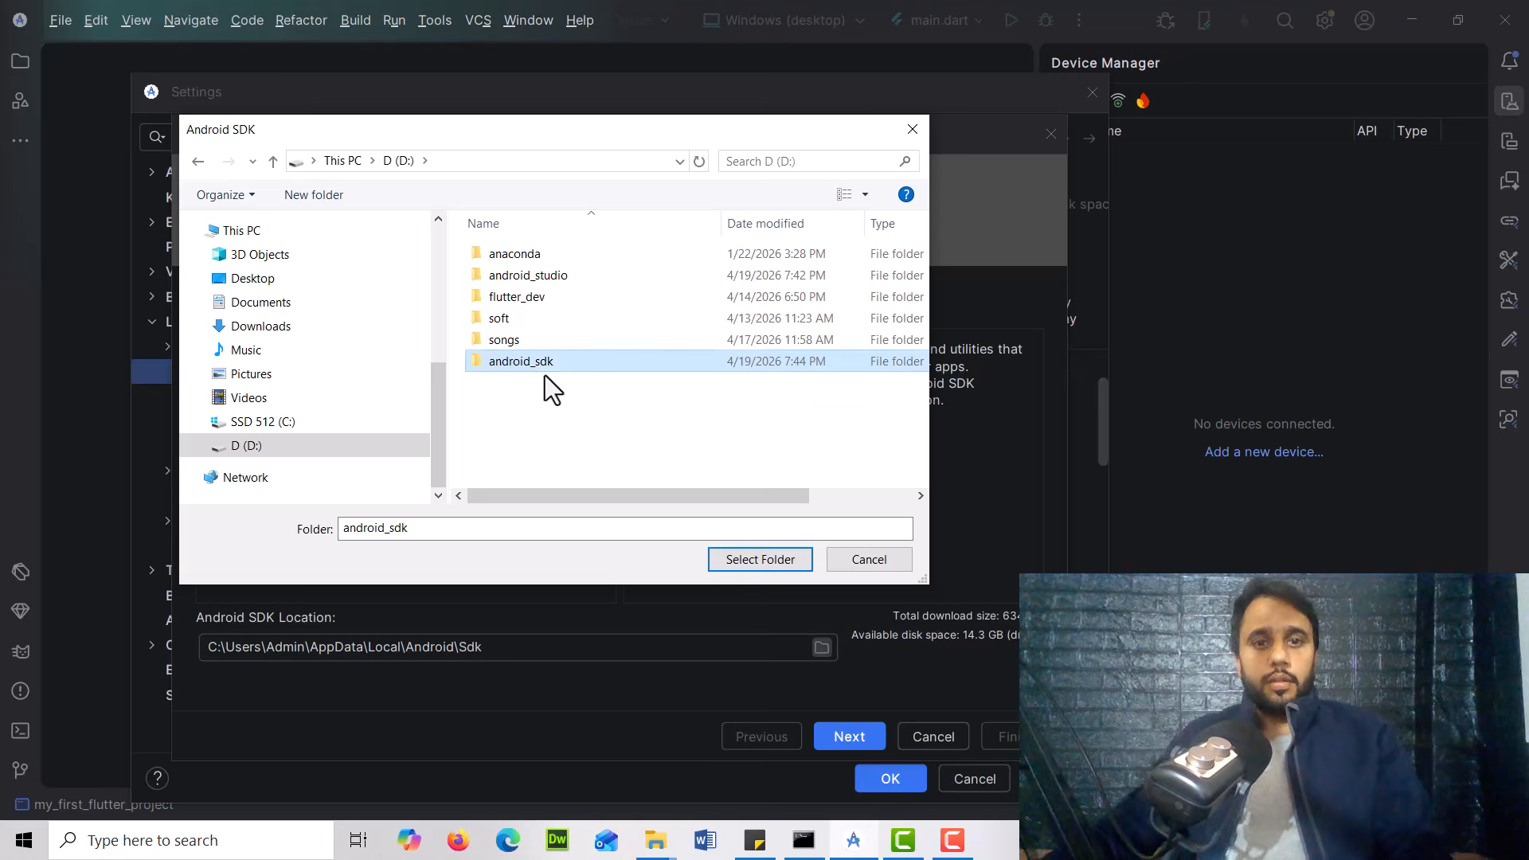
{"action": "double_click", "coordinate": [575, 363]}
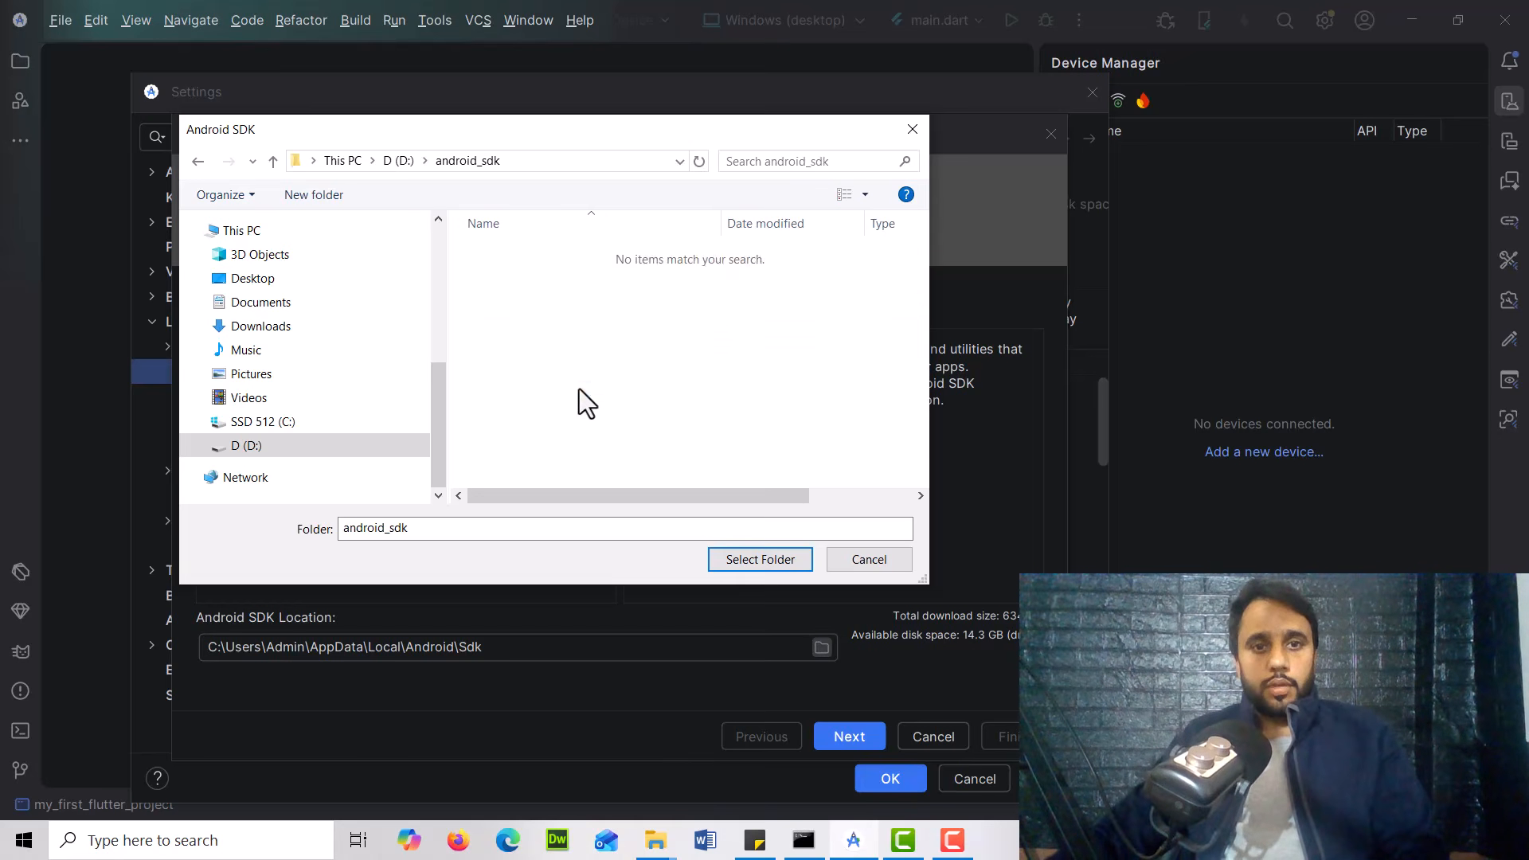
{"action": "left_click", "coordinate": [752, 559]}
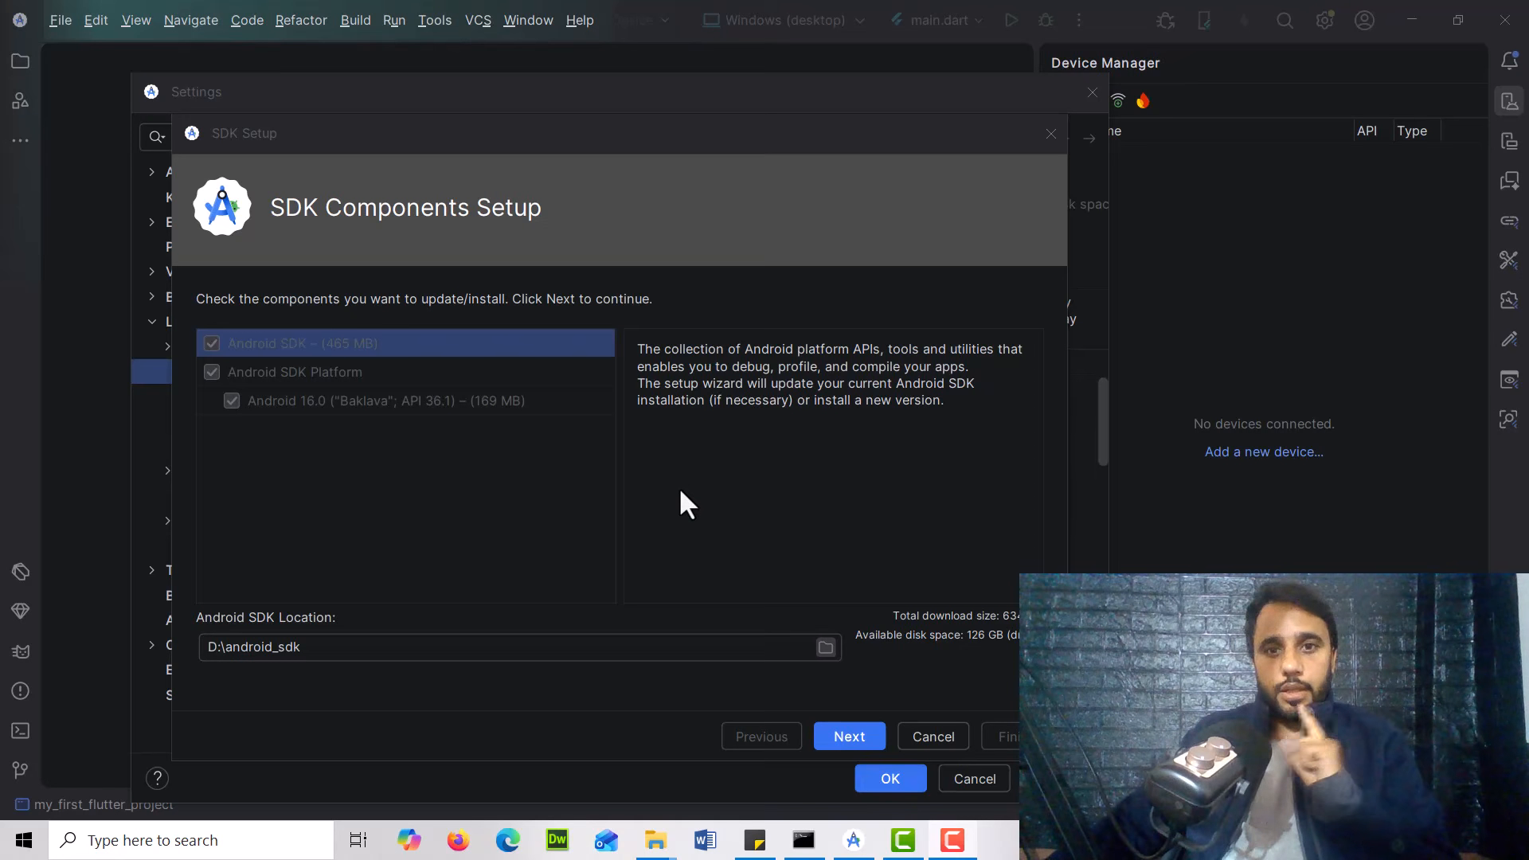
Continue to the Verify Settings page and review the SDK components to download
{"action": "left_click", "coordinate": [860, 734]}
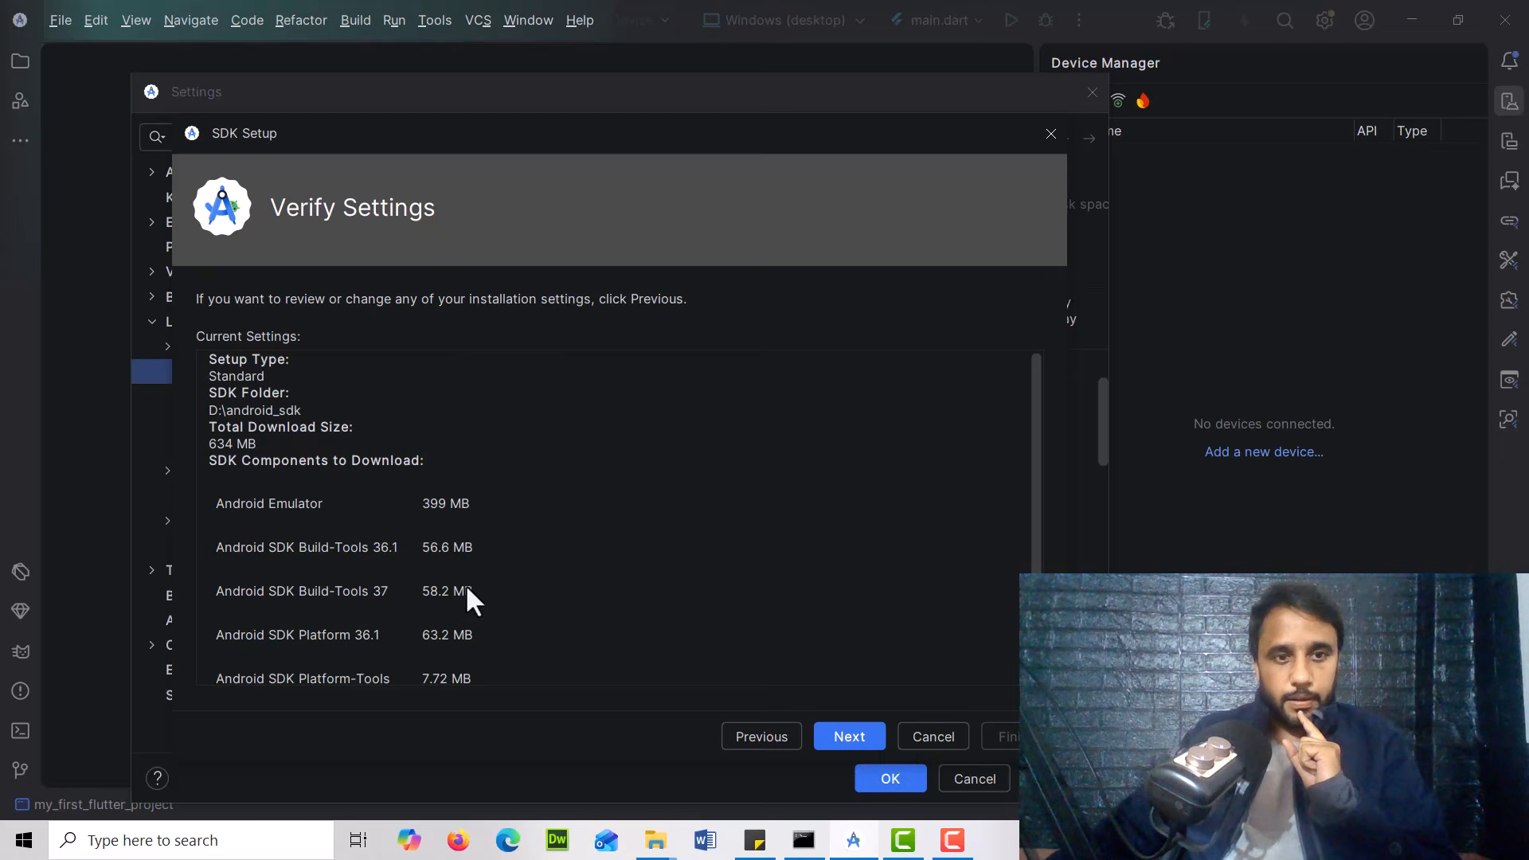
{"action": "scroll", "coordinate": [355, 522], "scroll_direction": "down", "scroll_amount": 2}
{"action": "scroll", "coordinate": [552, 649], "scroll_direction": "up", "scroll_amount": 2}
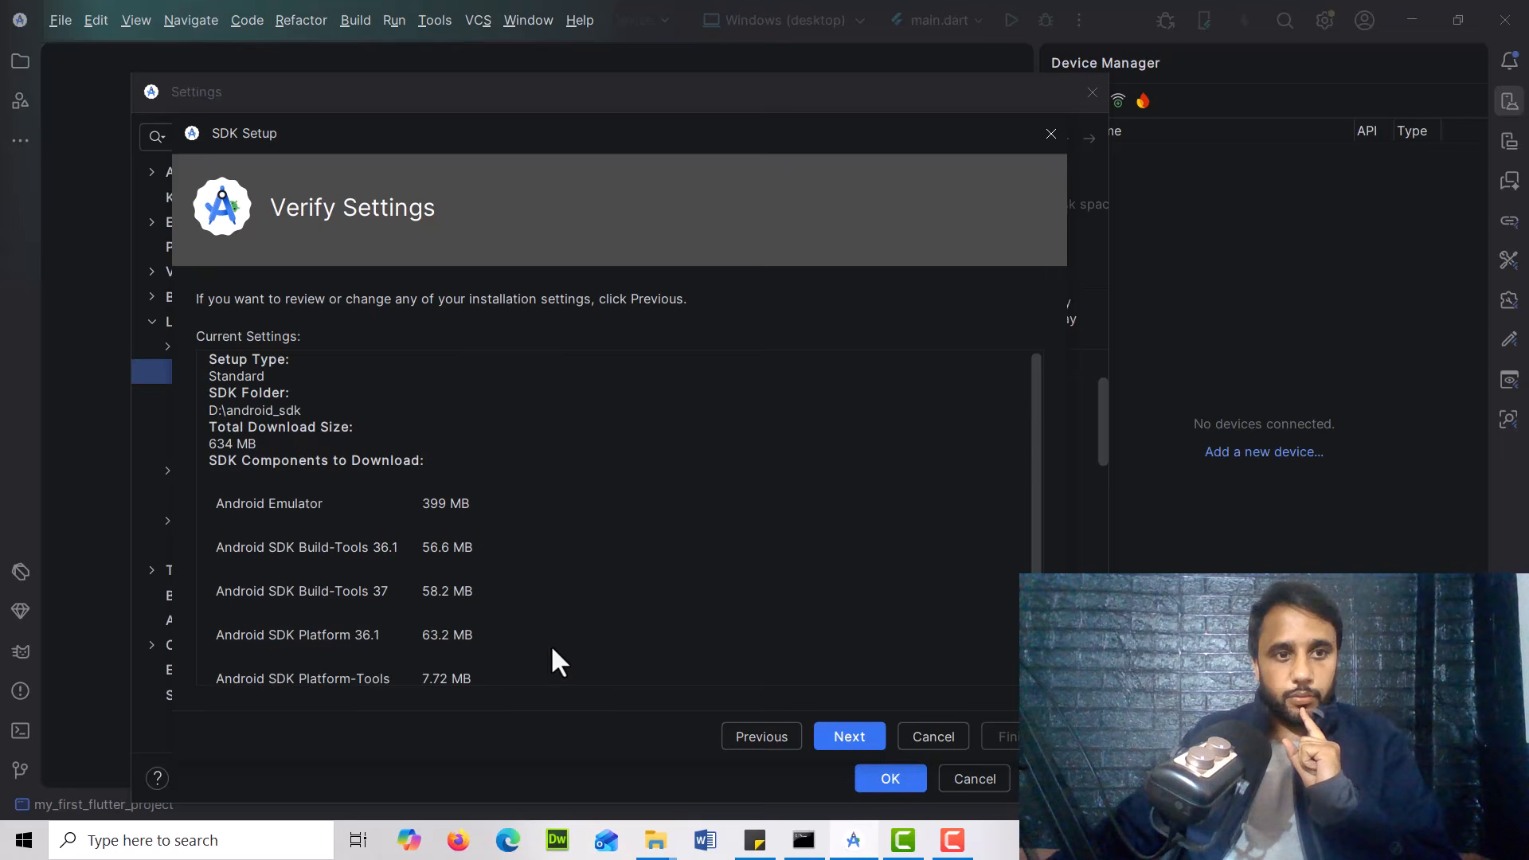
Accept the Android SDK license agreement and start downloading the SDK components
{"action": "left_click", "coordinate": [851, 735]}
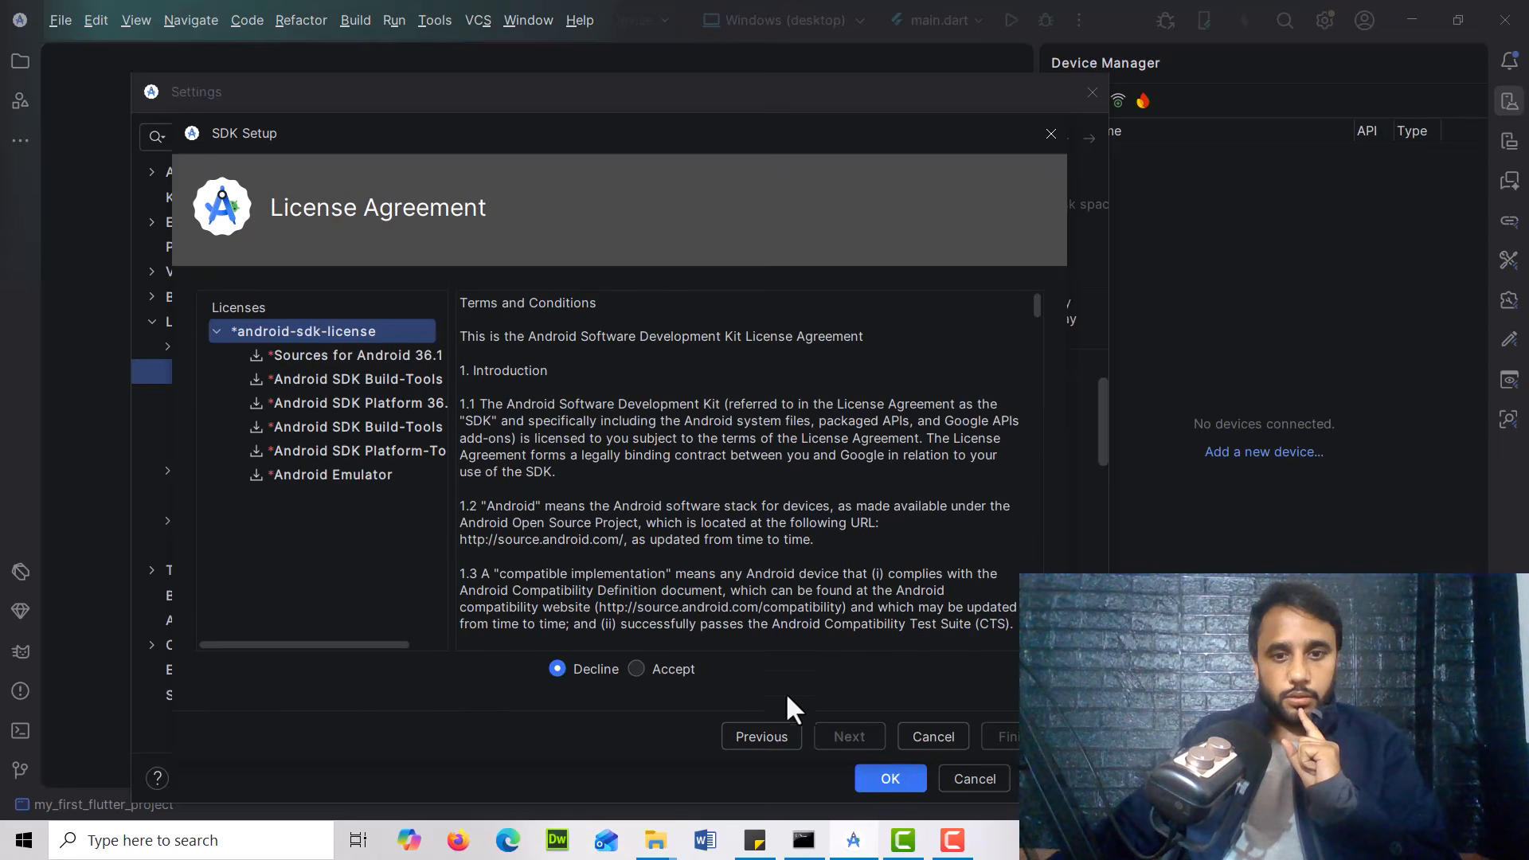
{"action": "left_click", "coordinate": [638, 668]}
{"action": "left_click", "coordinate": [845, 734]}
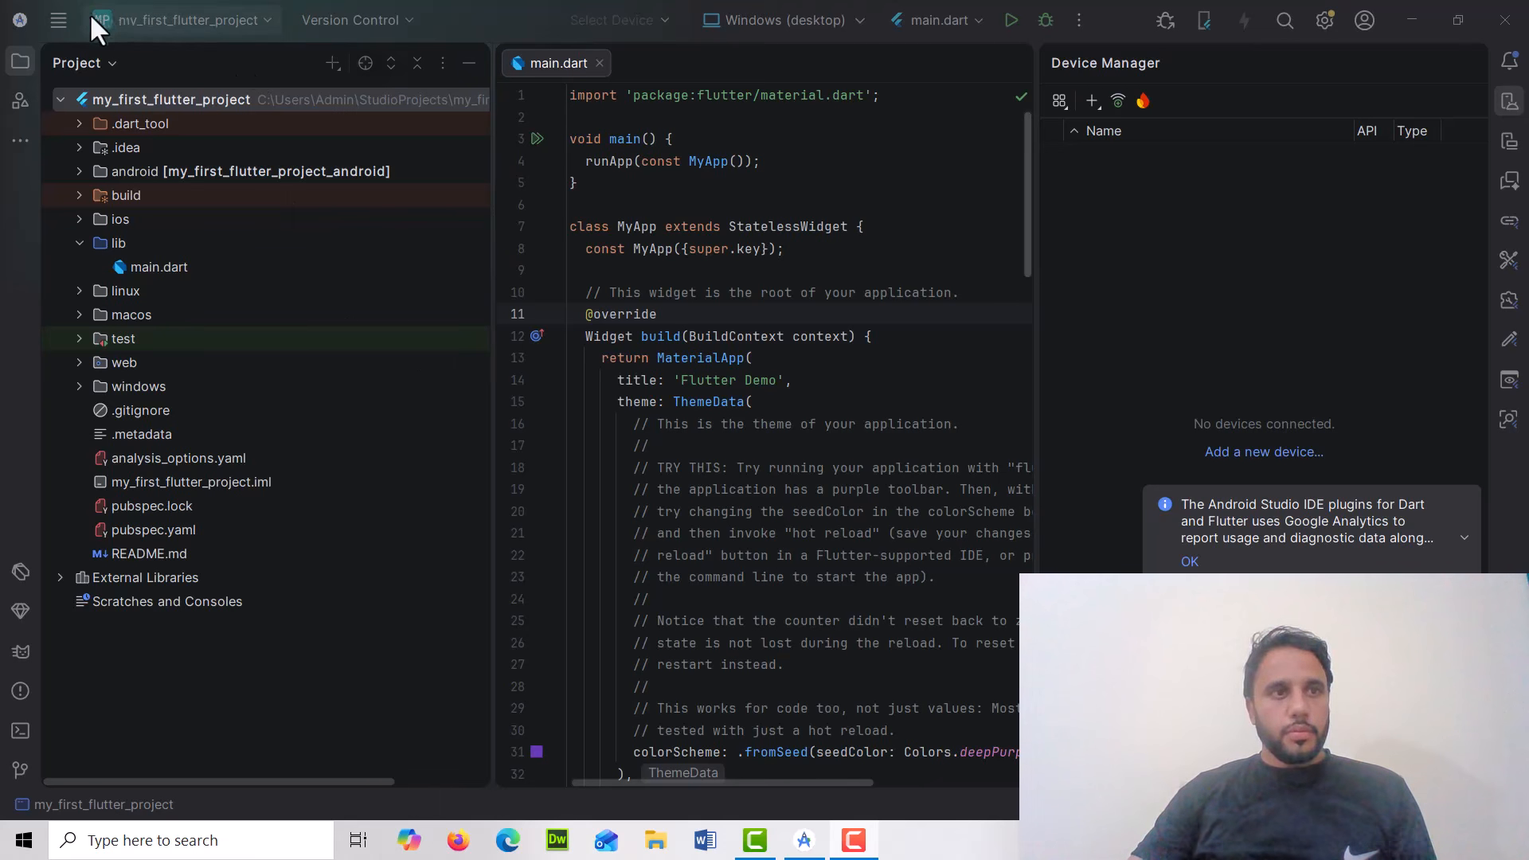
Open the SDK Manager in Android Studio
{"action": "left_click", "coordinate": [54, 21]}
{"action": "left_click", "coordinate": [70, 21]}
{"action": "left_click", "coordinate": [70, 21]}
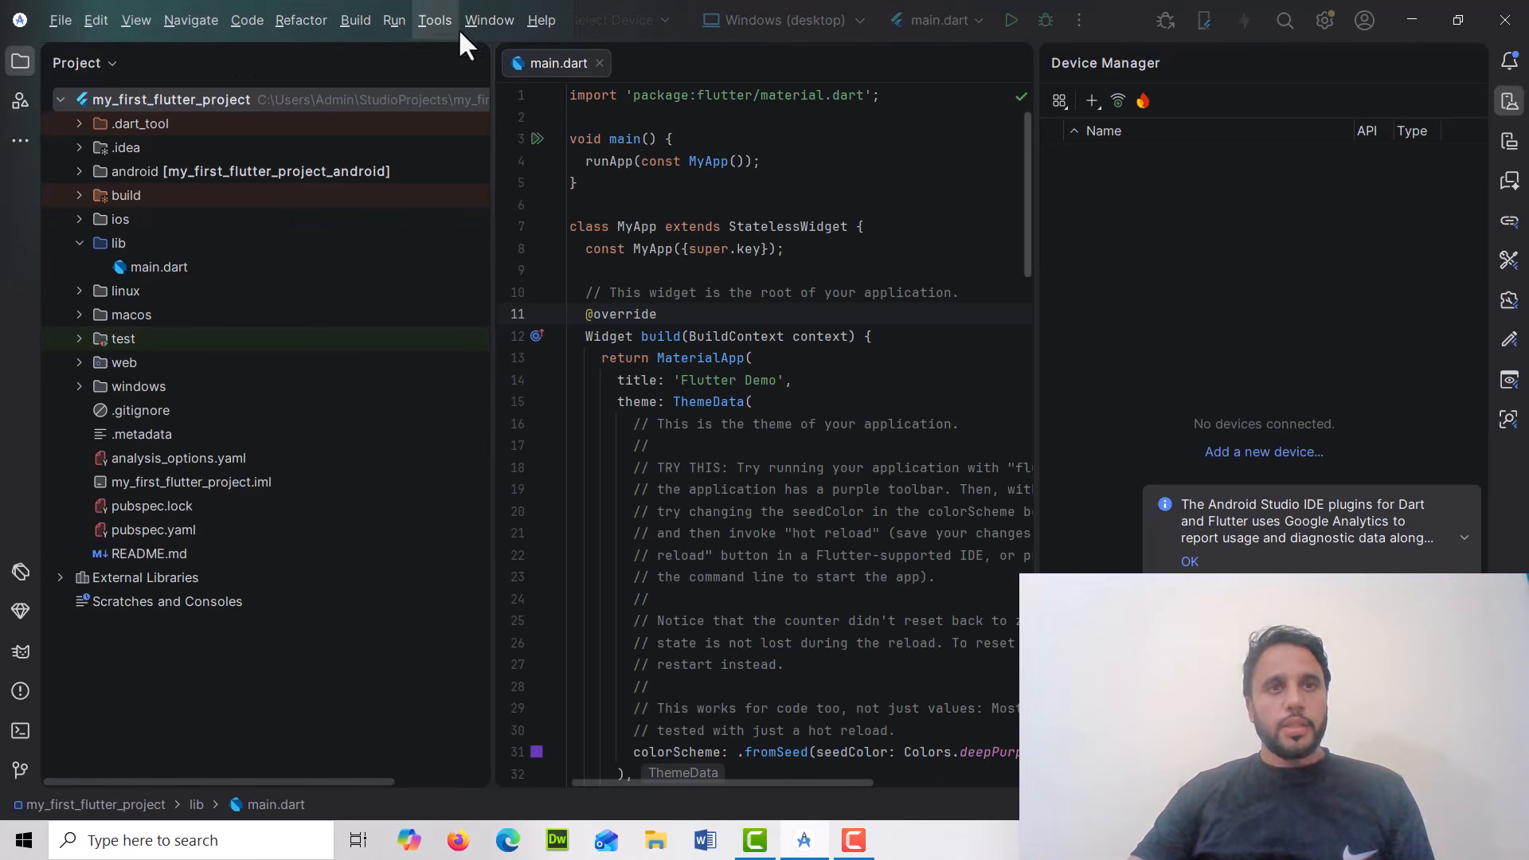
{"action": "left_click", "coordinate": [435, 21]}
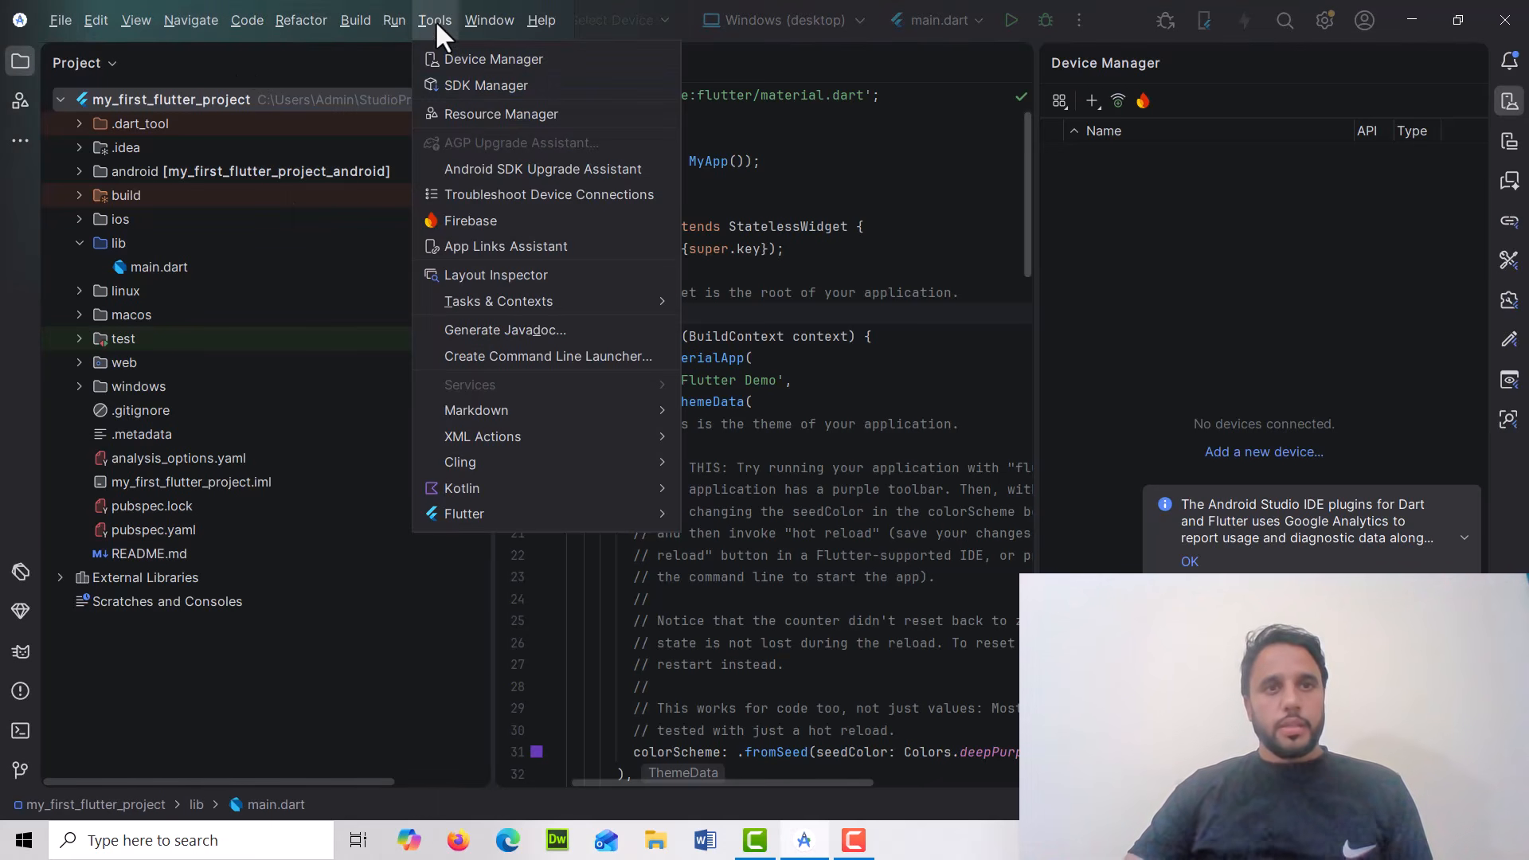
{"action": "left_click", "coordinate": [486, 88]}
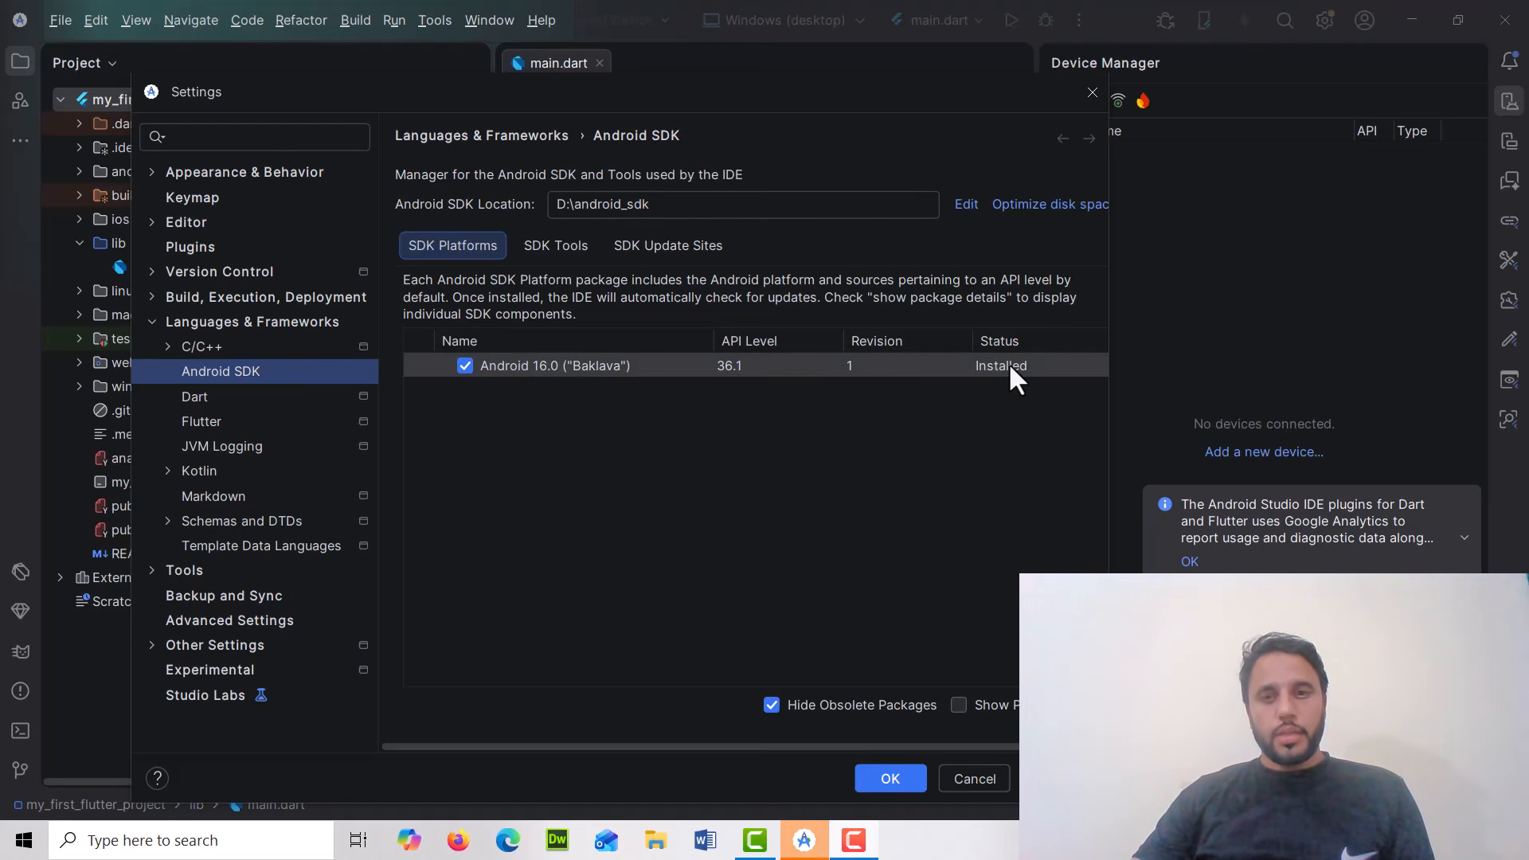
Review the SDK Tools list and make sure Android SDK Command-line Tools (latest) is checked
{"action": "left_click", "coordinate": [561, 246]}
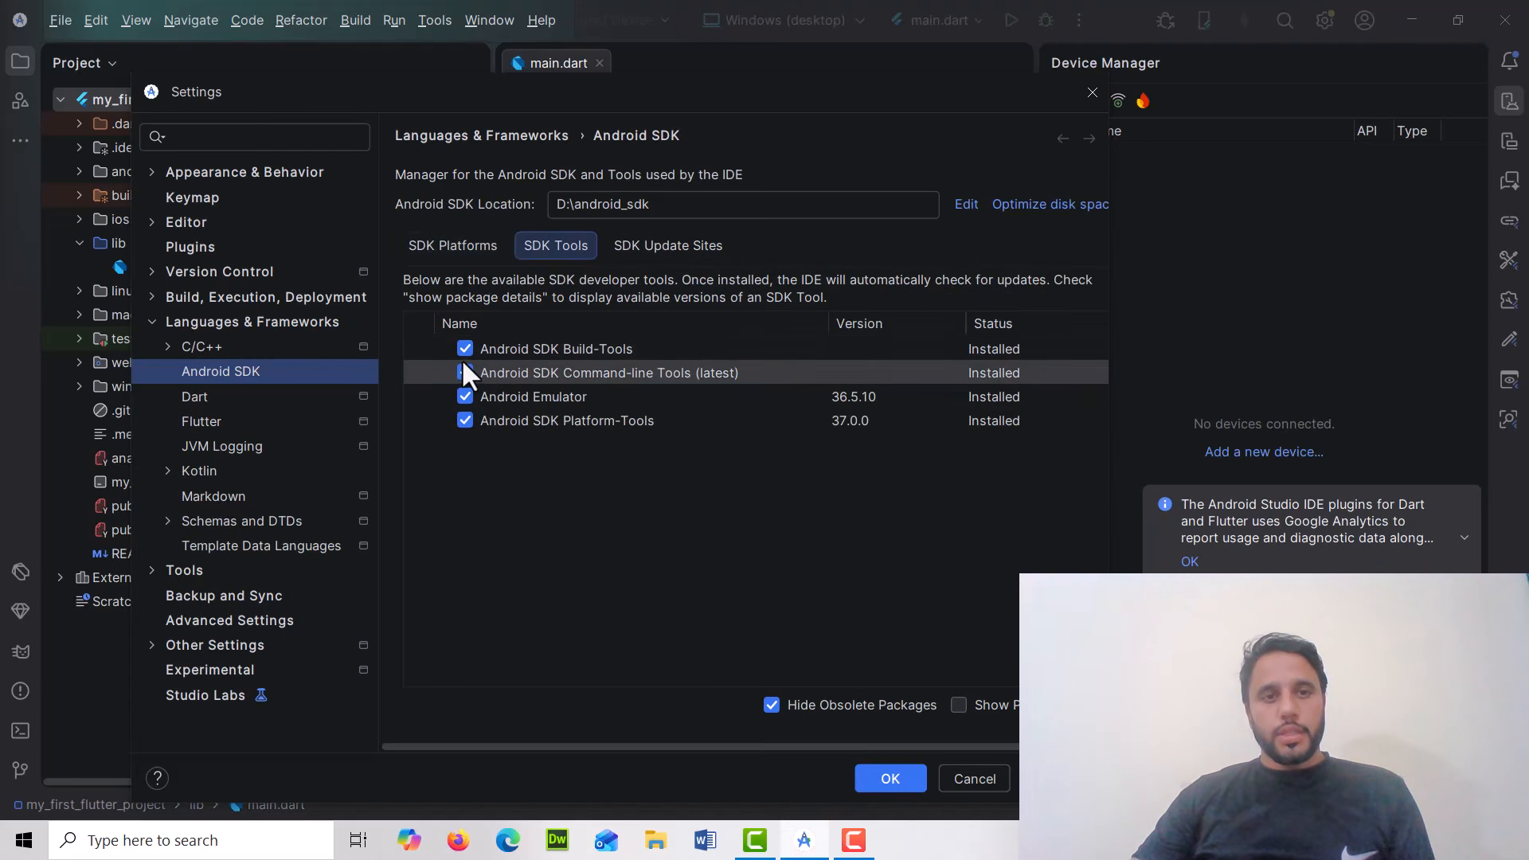
{"action": "left_click", "coordinate": [658, 247]}
{"action": "left_click", "coordinate": [555, 246]}
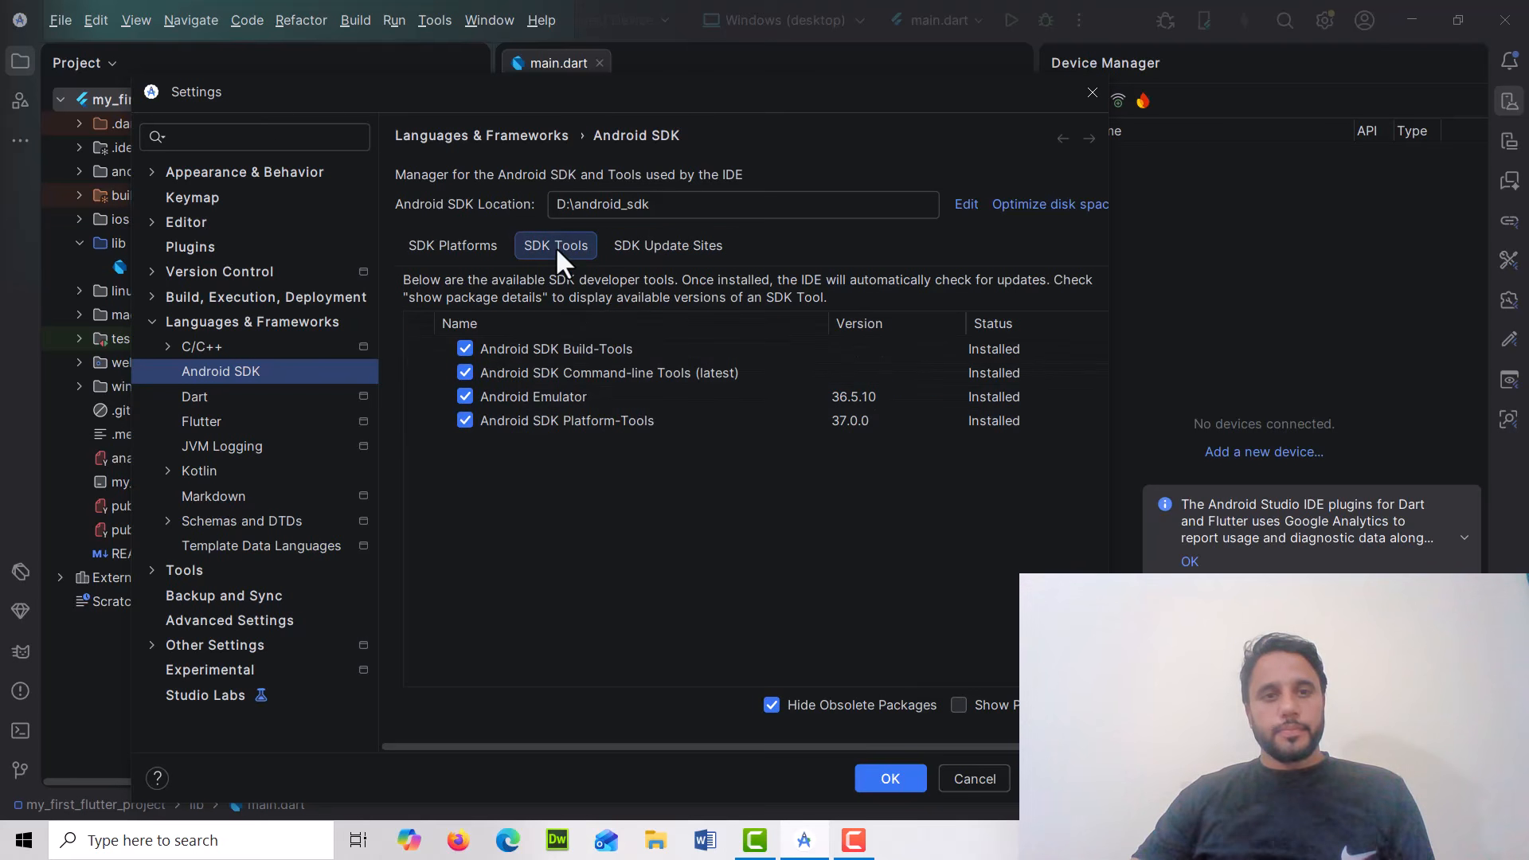
{"action": "left_click", "coordinate": [465, 372]}
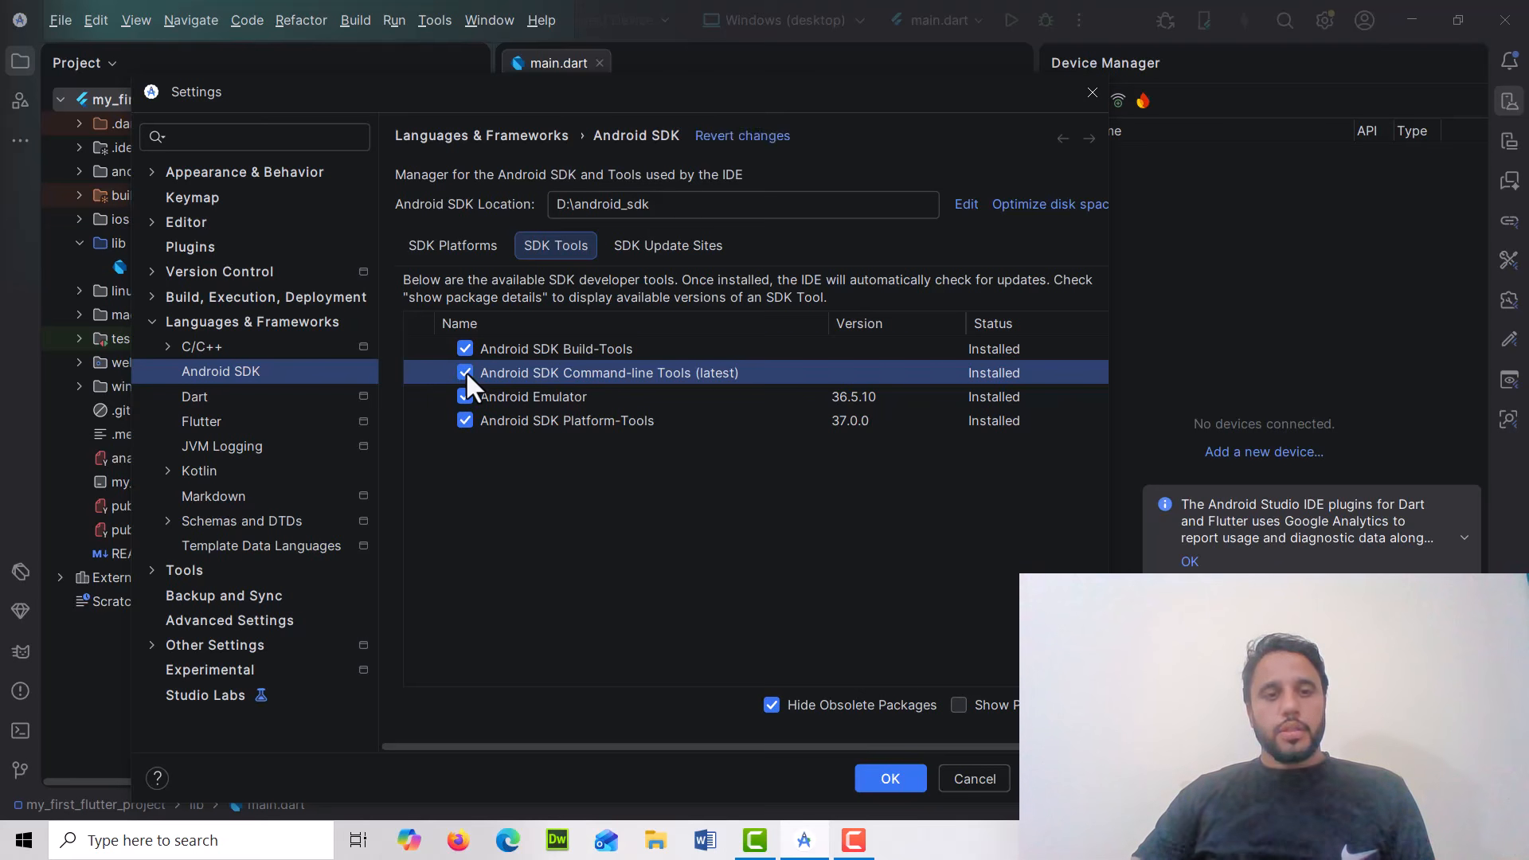
{"action": "left_click", "coordinate": [466, 371]}
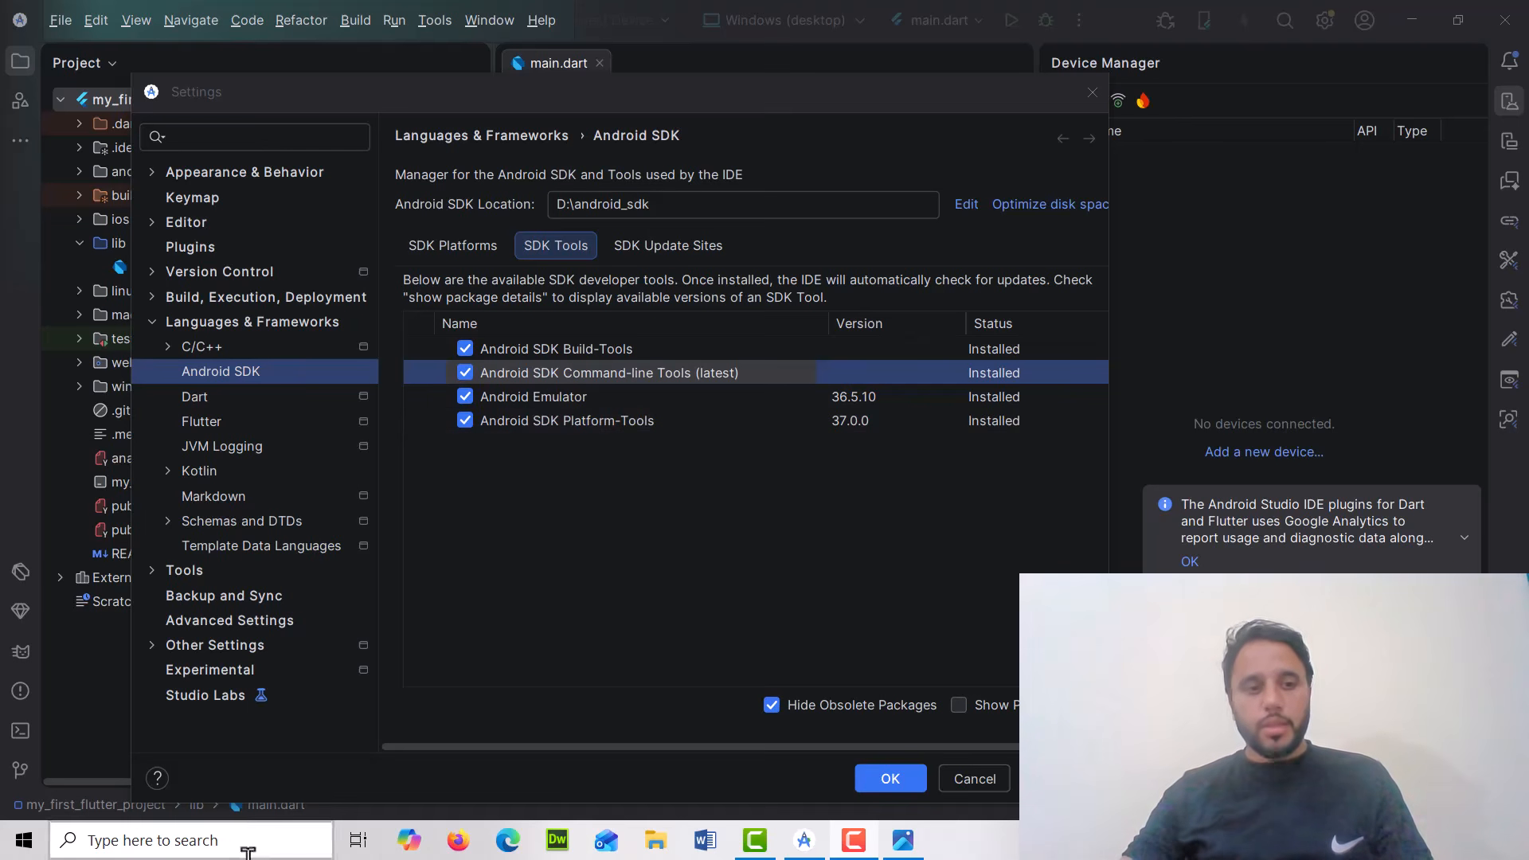
Run flutter doctor in a Command Prompt window, review the maximized report, and close the window
{"action": "left_click", "coordinate": [191, 840]}
{"action": "type", "text": "cmd"}
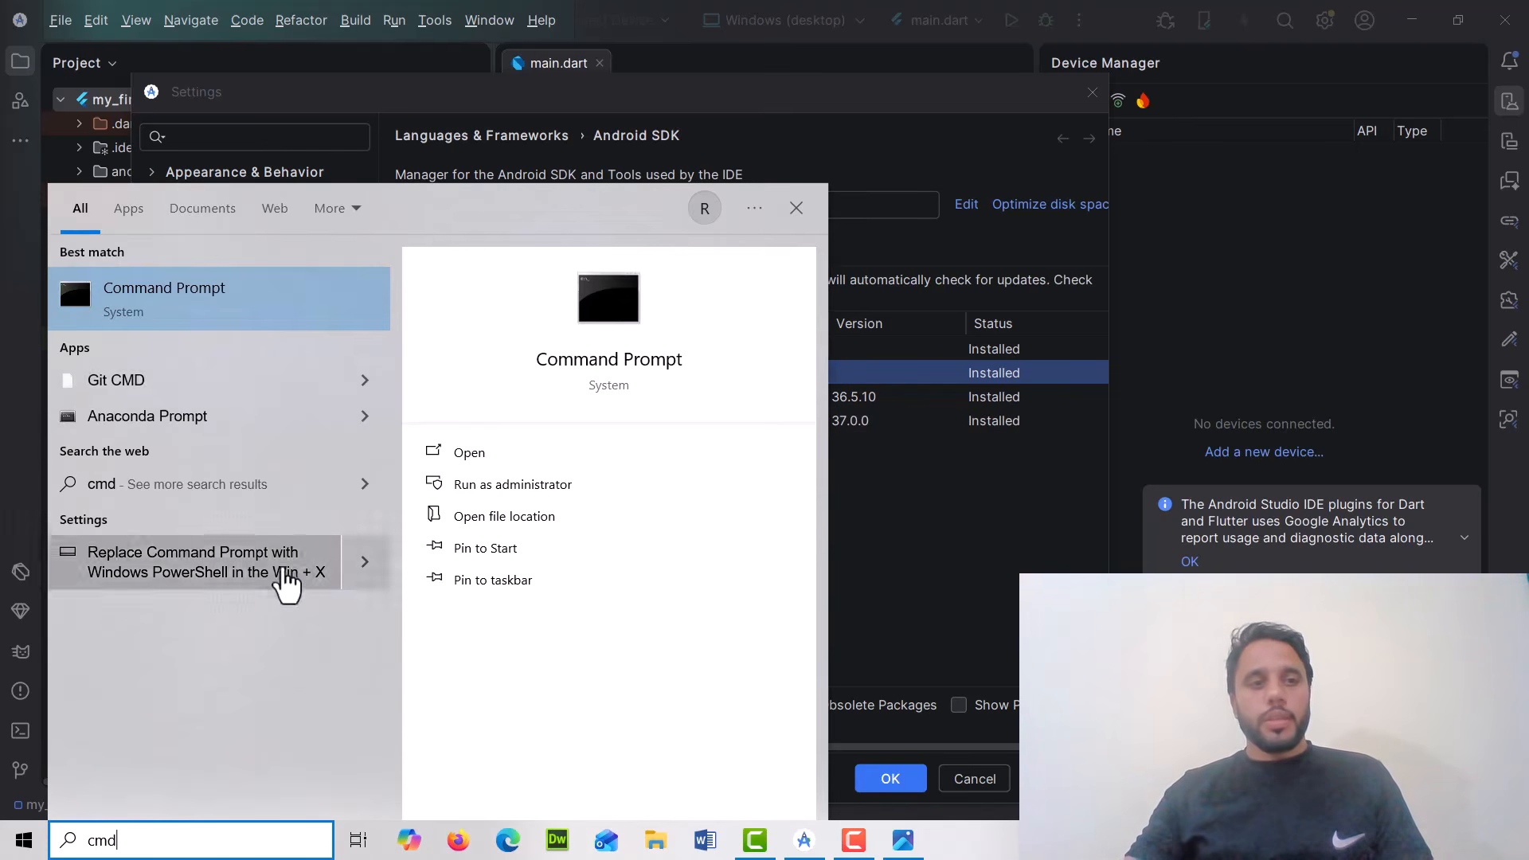
{"action": "left_click", "coordinate": [285, 304]}
{"action": "type", "text": "f"}
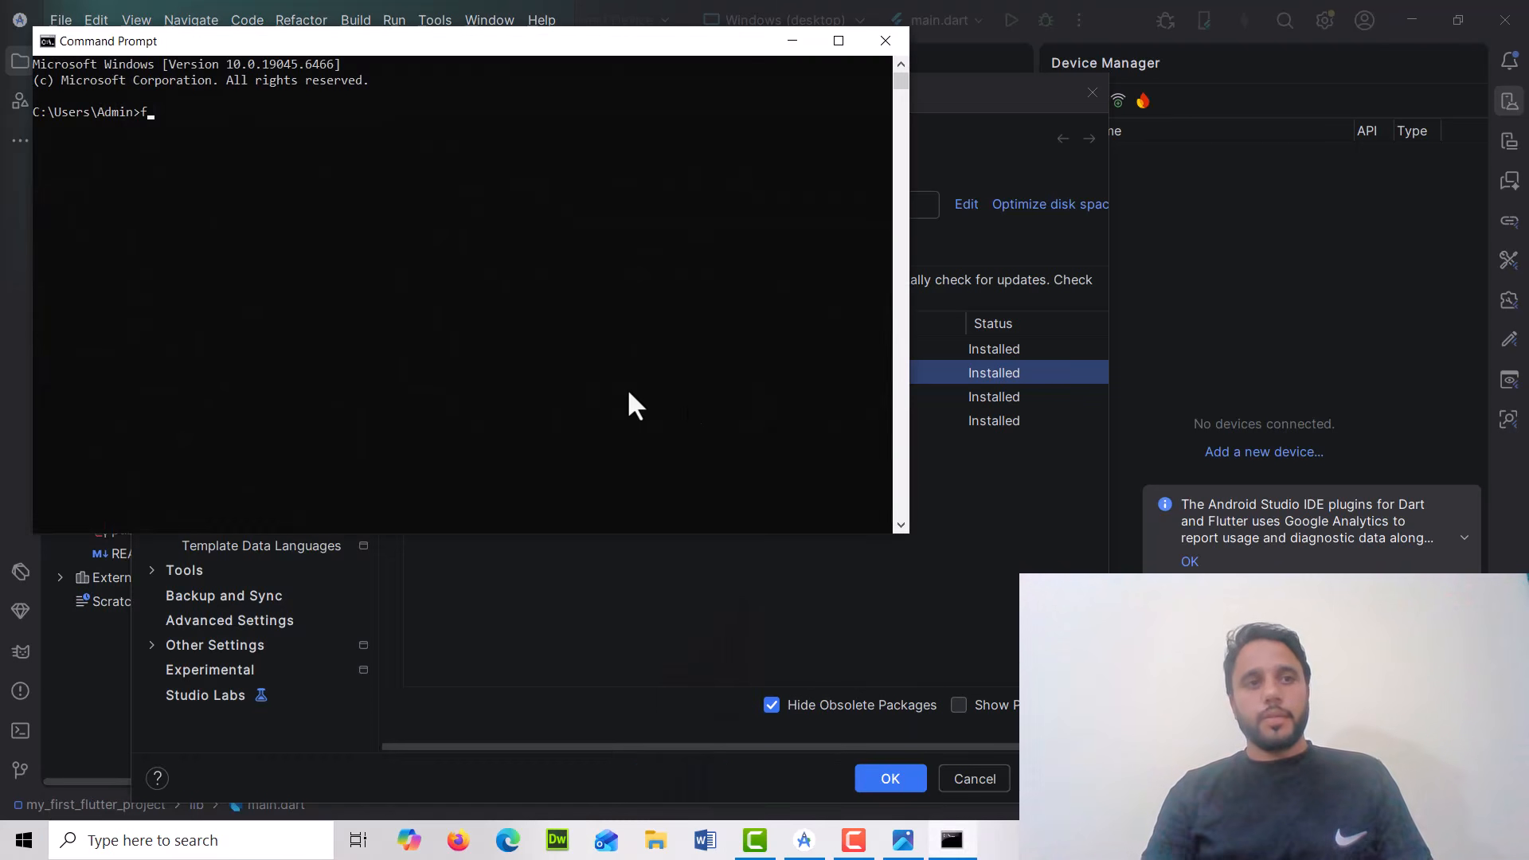
{"action": "type", "text": "lutter doctor"}
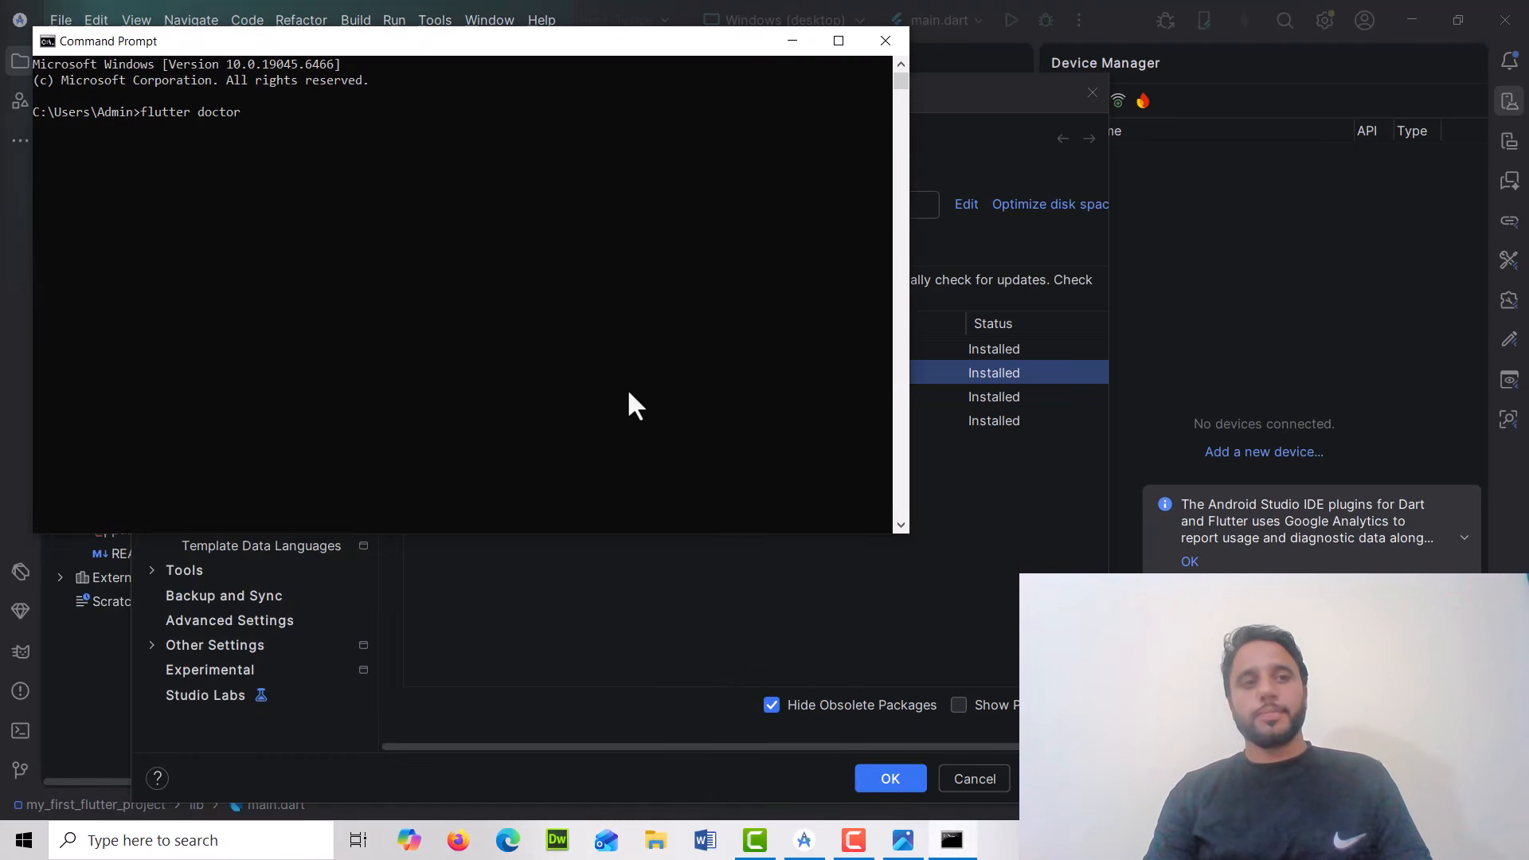
{"action": "key", "text": "Return"}
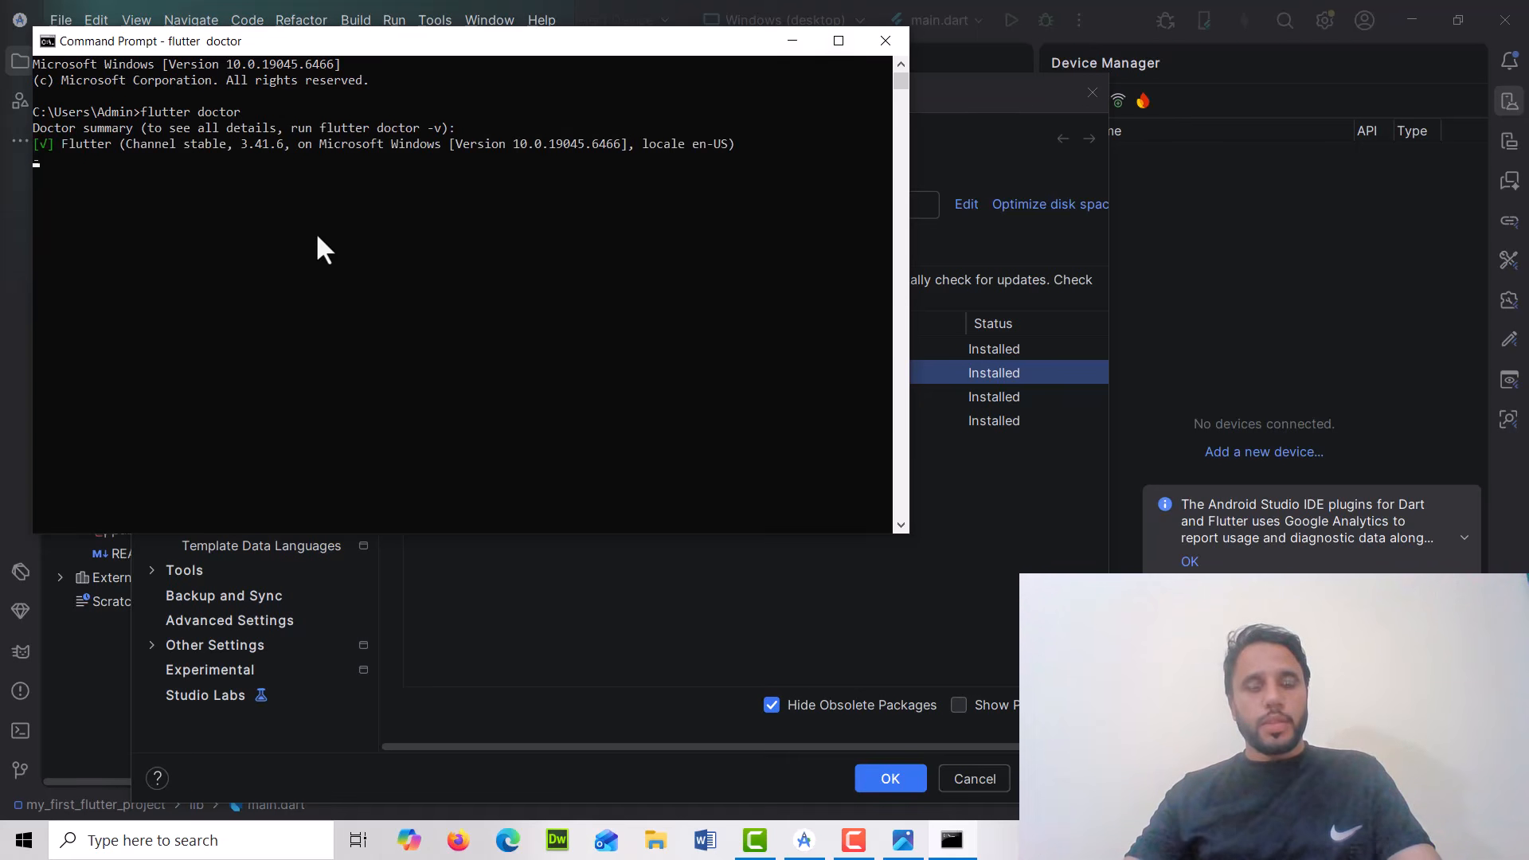
{"action": "left_click", "coordinate": [828, 39]}
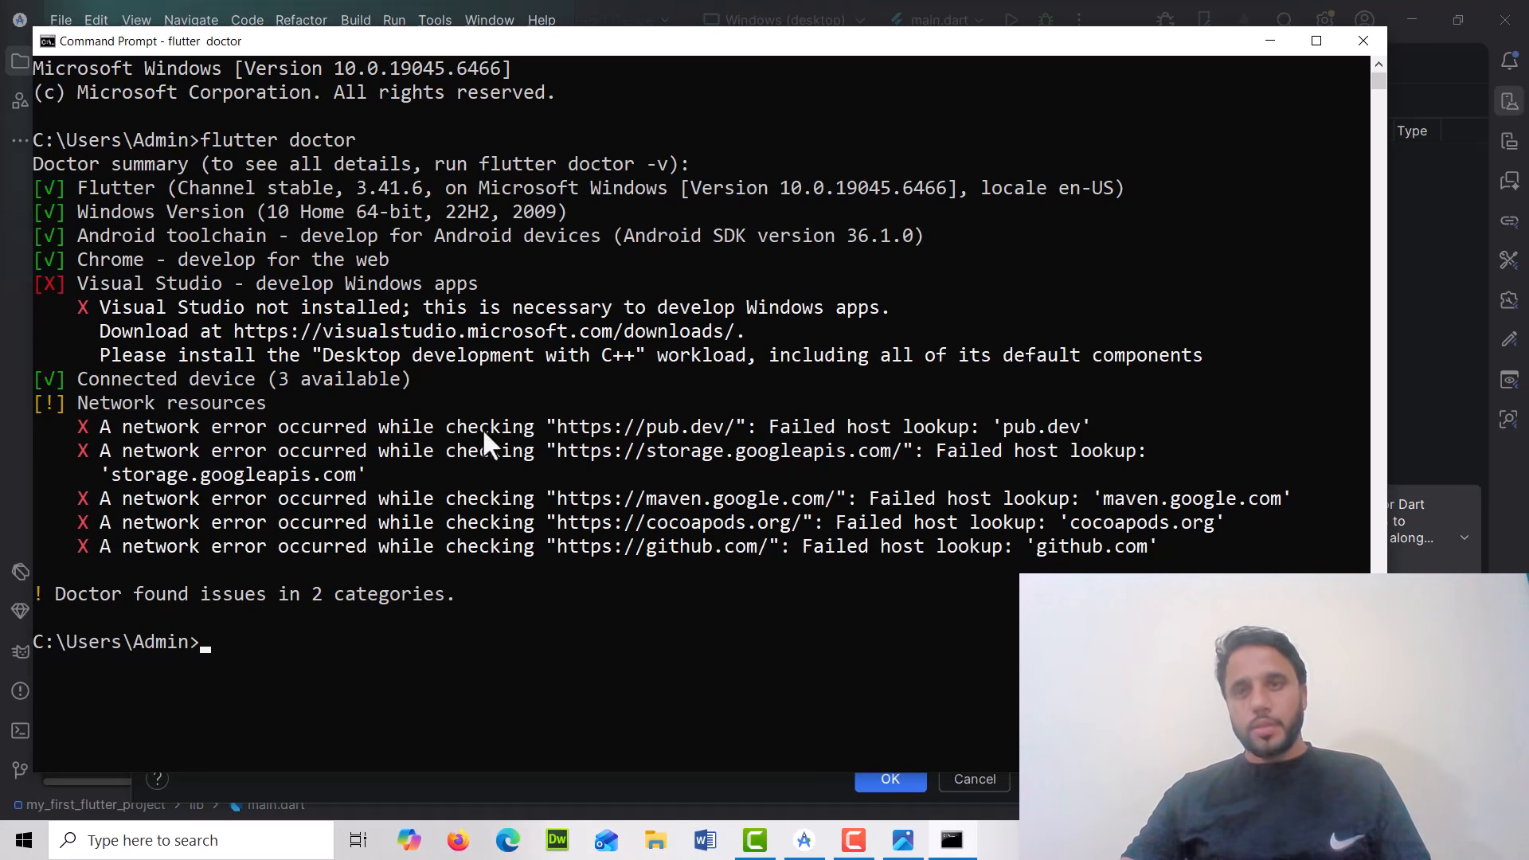
{"action": "left_click", "coordinate": [1362, 43]}
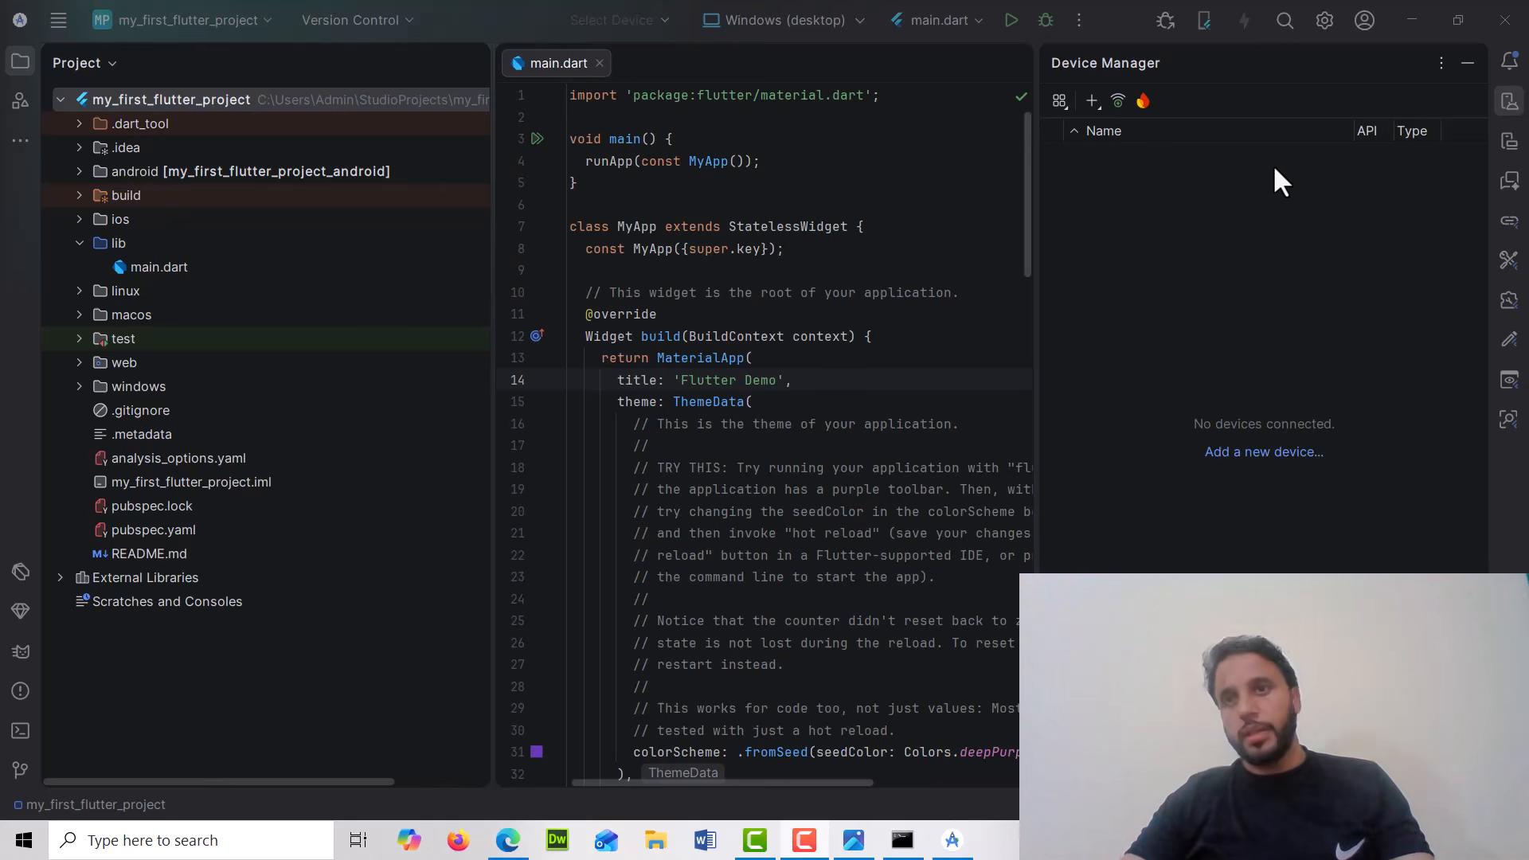
Open the Plugins settings and search the Marketplace for flutter to check the Flutter plugin, then close the settings
{"action": "left_click", "coordinate": [1324, 21]}
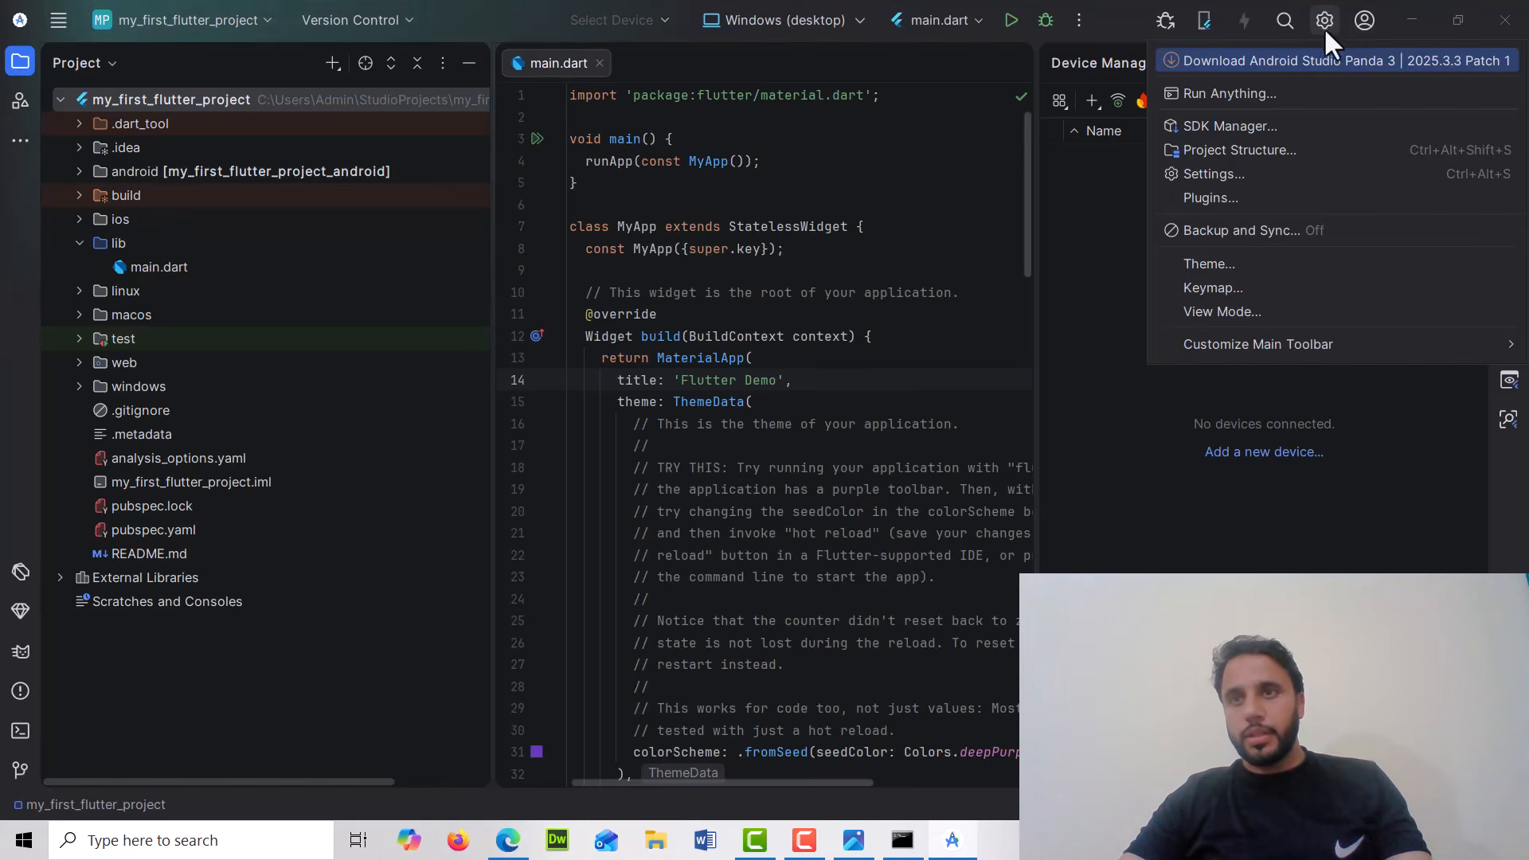
{"action": "left_click", "coordinate": [1383, 22]}
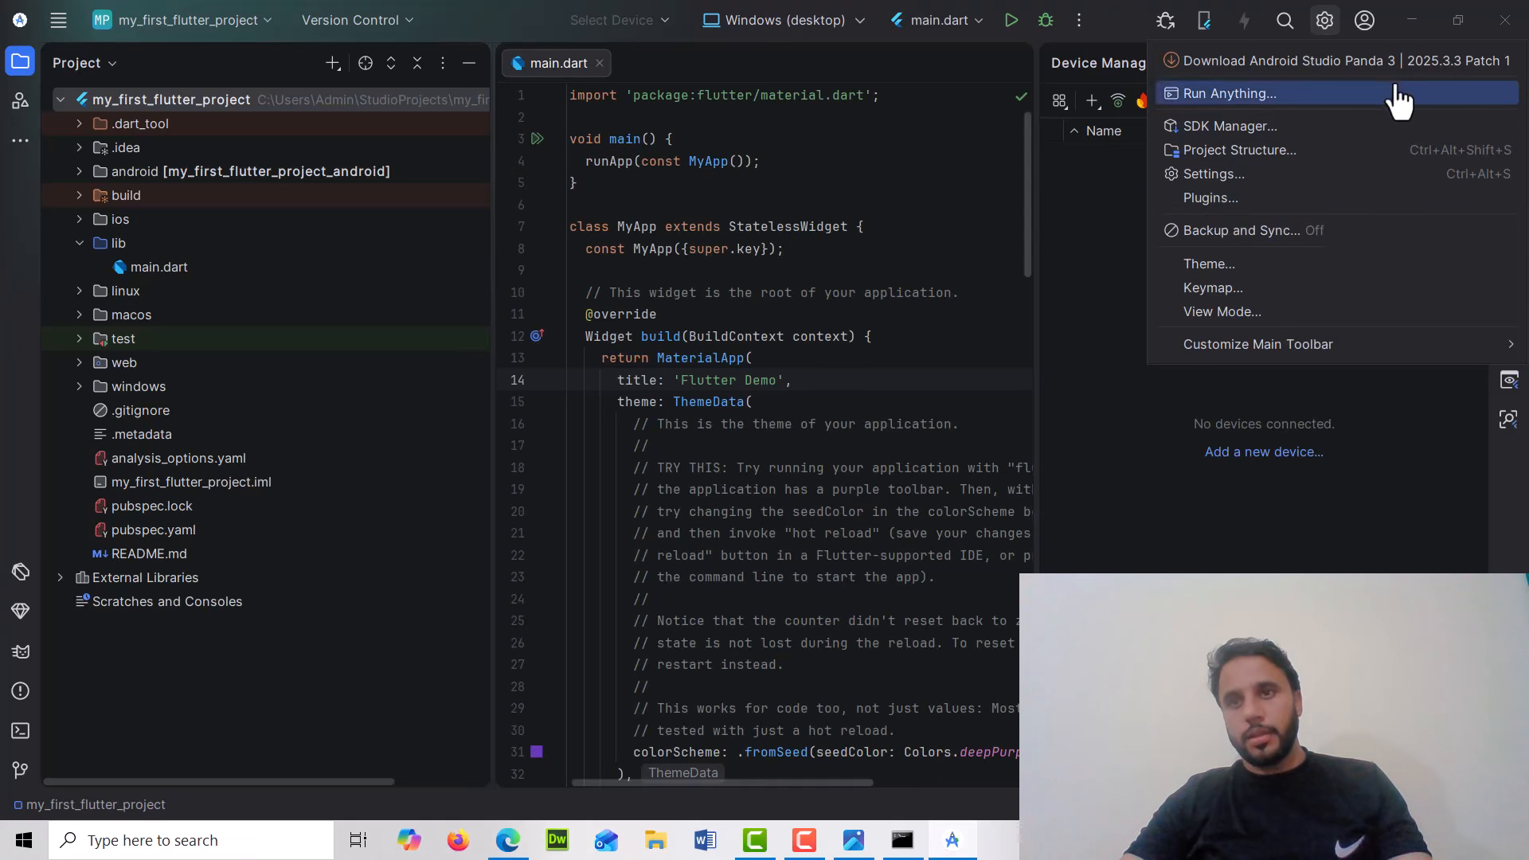
{"action": "left_click", "coordinate": [1210, 199]}
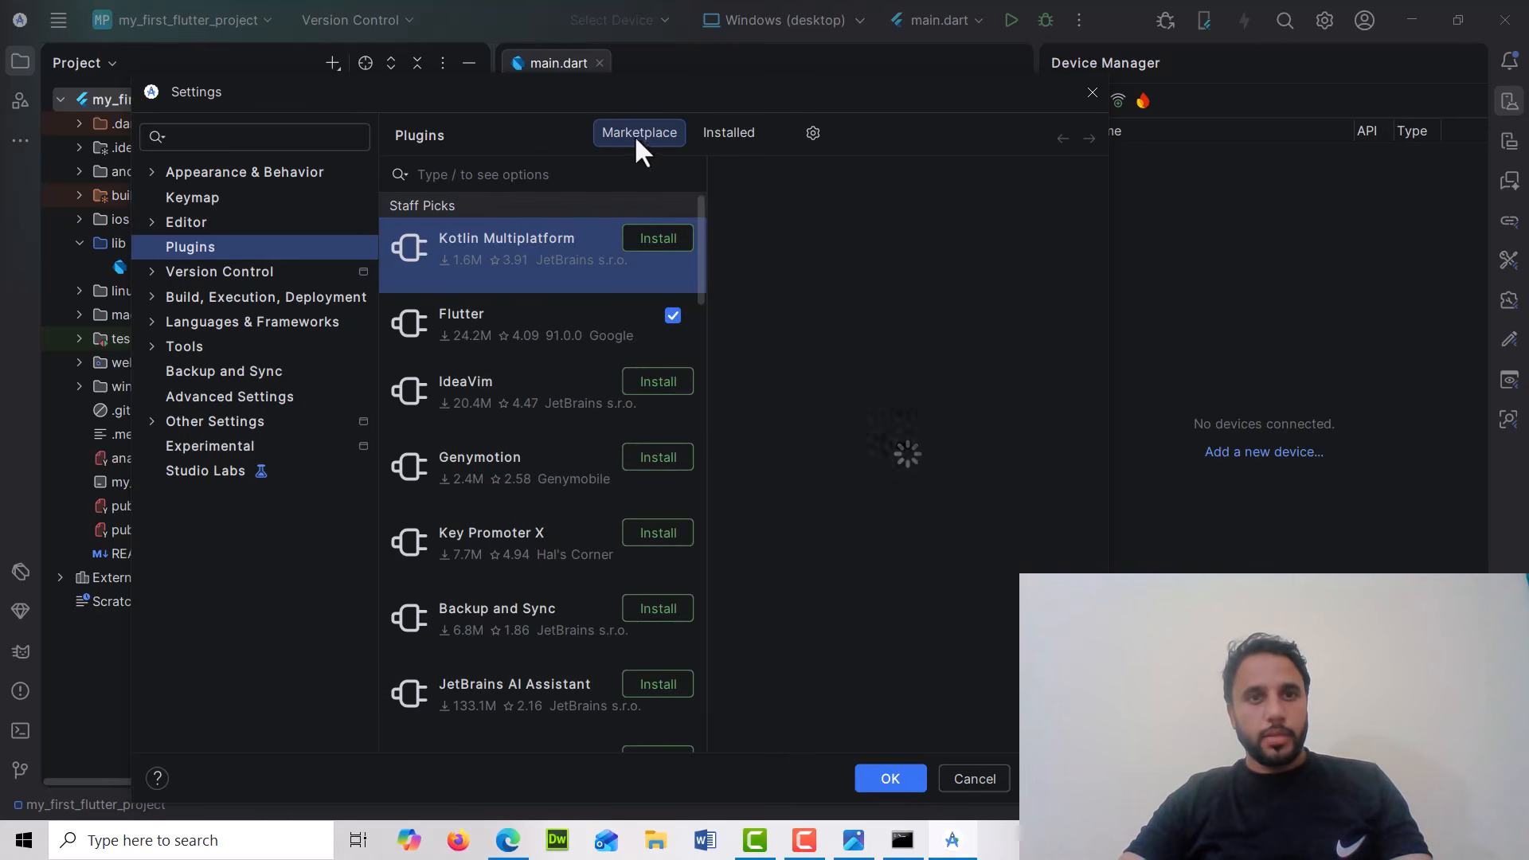
{"action": "left_click", "coordinate": [535, 175]}
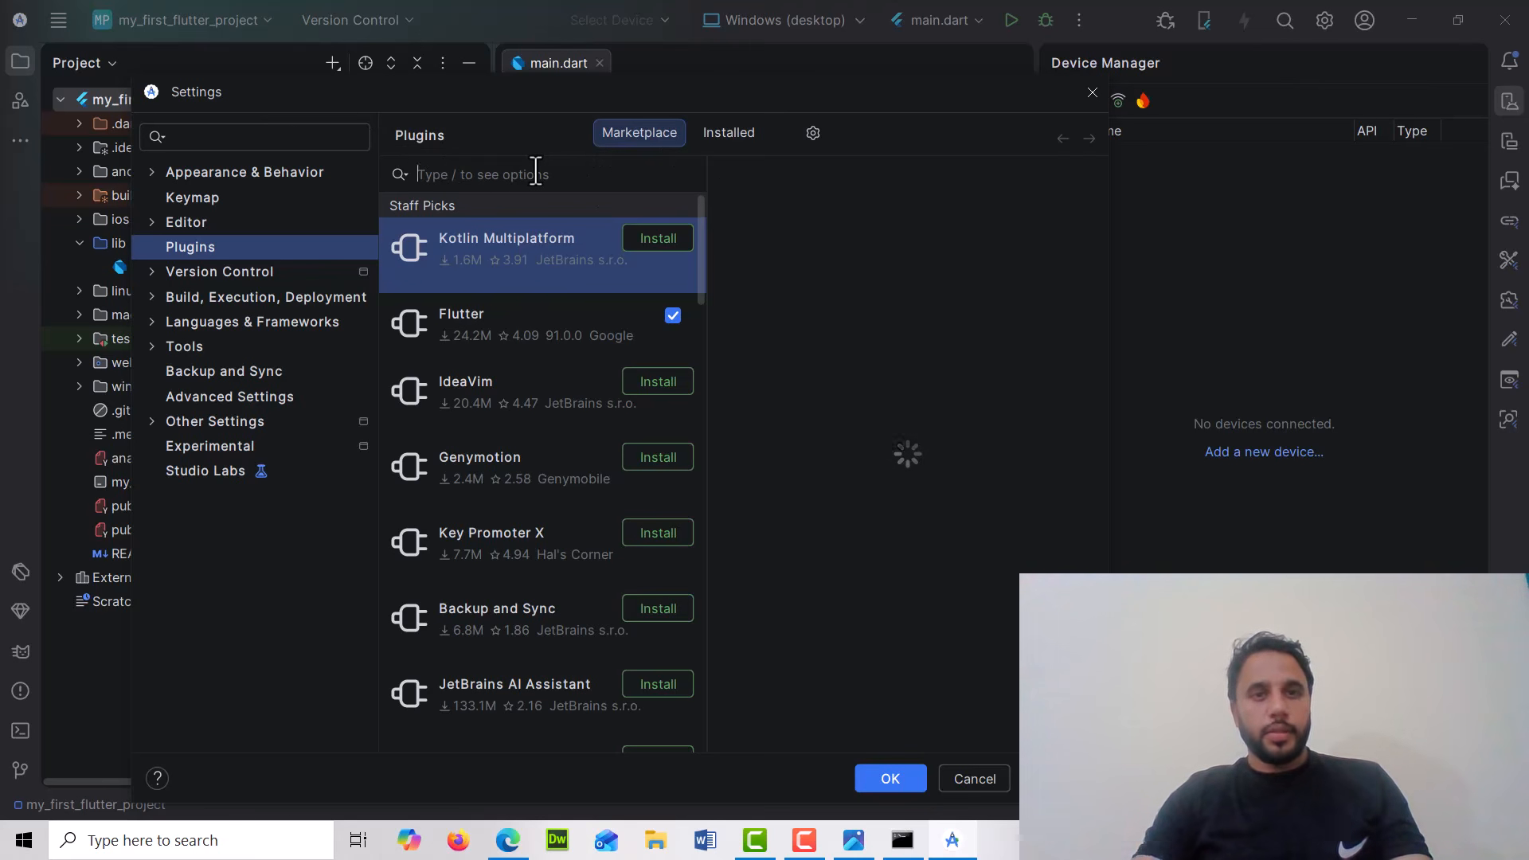
{"action": "type", "text": "flutter"}
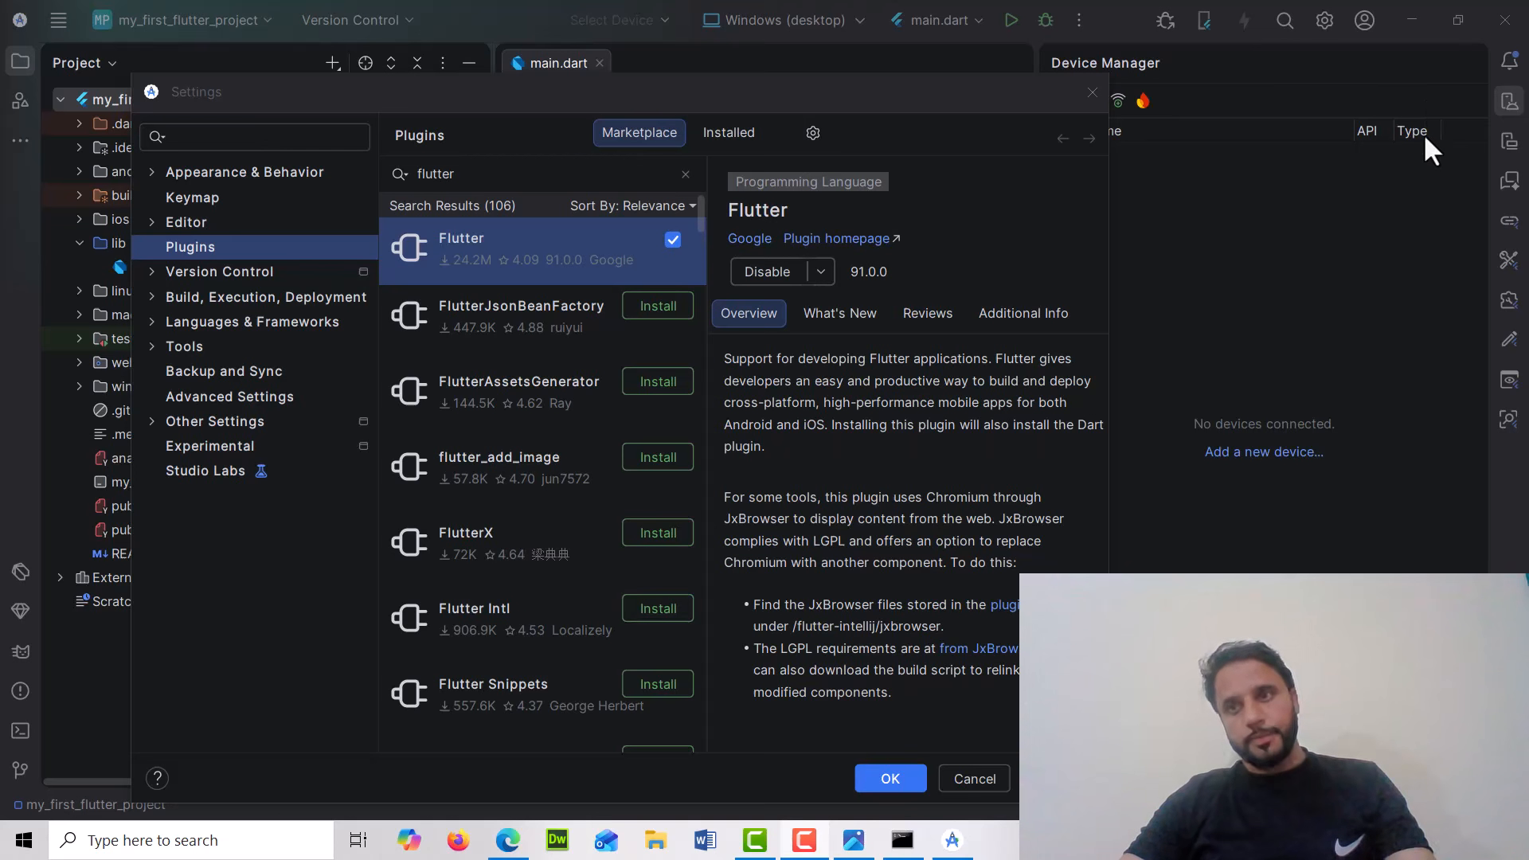
{"action": "key", "text": "Escape"}
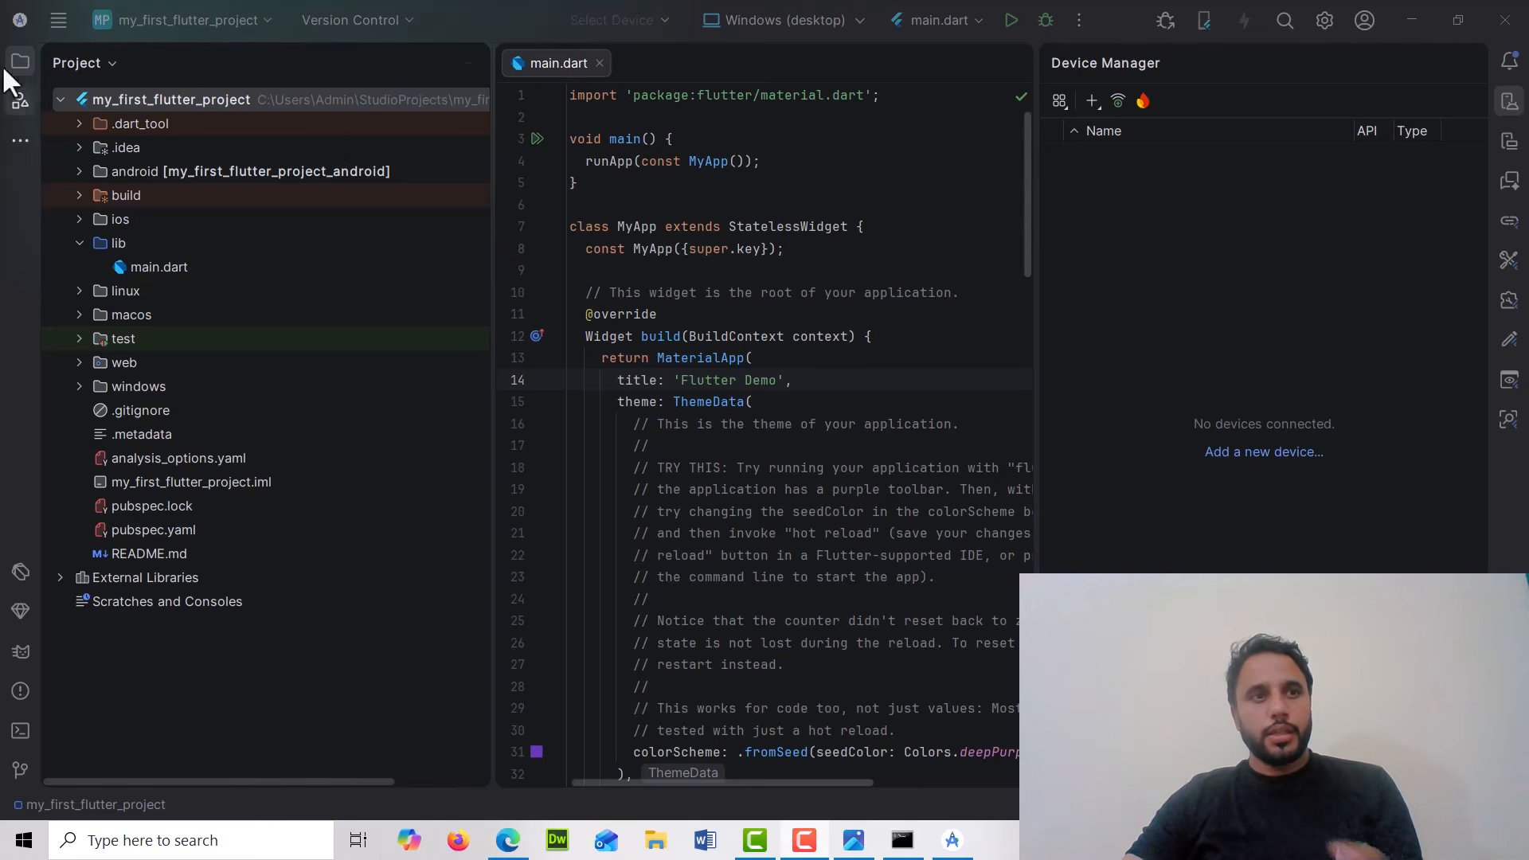
Start a new Flutter project and continue past the Flutter SDK path page
{"action": "left_click", "coordinate": [59, 22]}
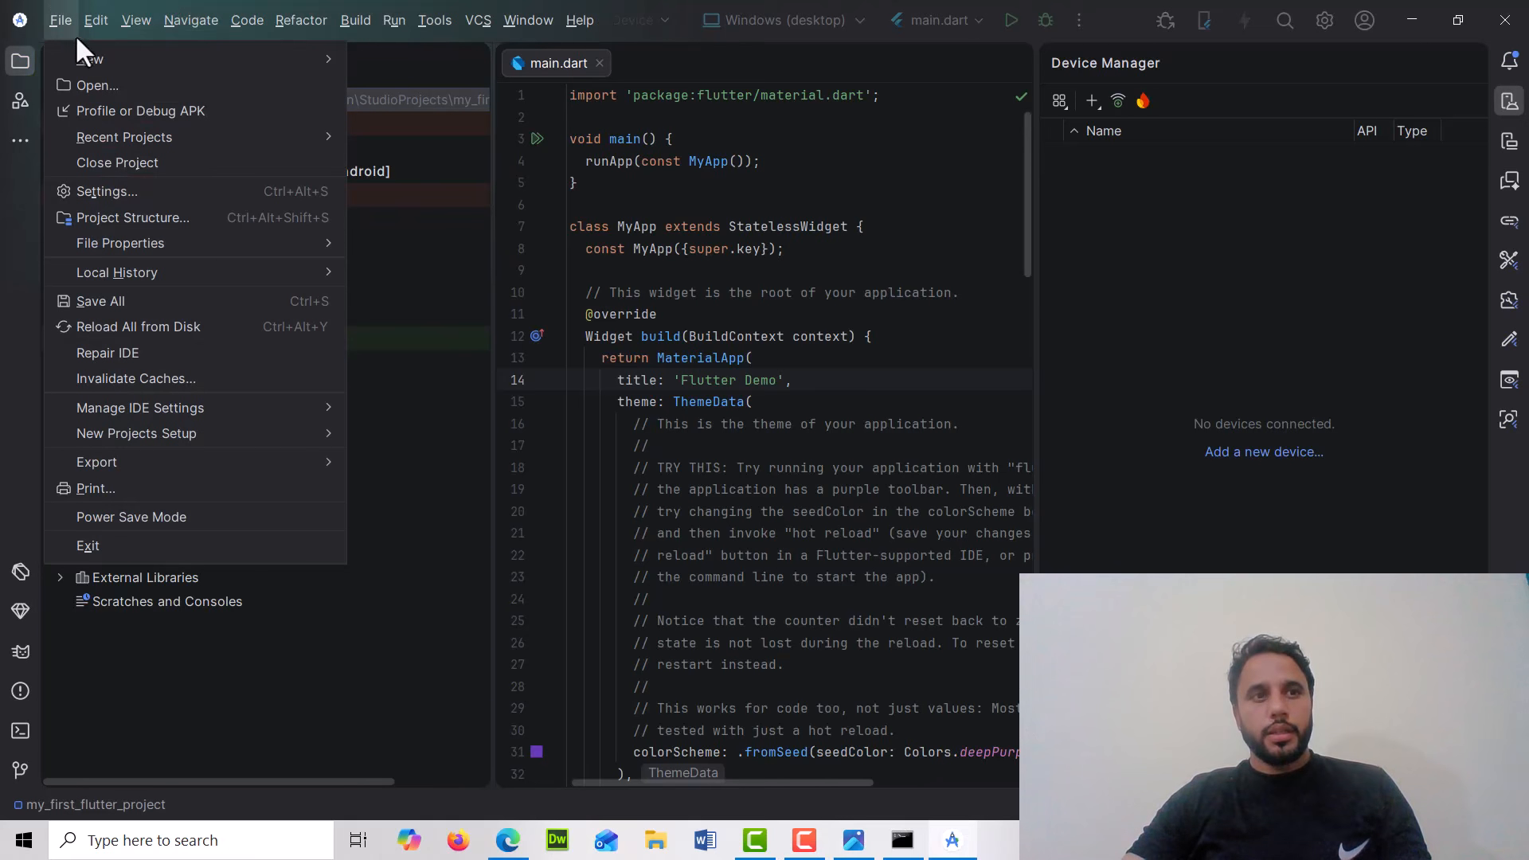
{"action": "left_click", "coordinate": [51, 26]}
{"action": "left_click", "coordinate": [51, 25]}
{"action": "mouse_move", "coordinate": [90, 57]}
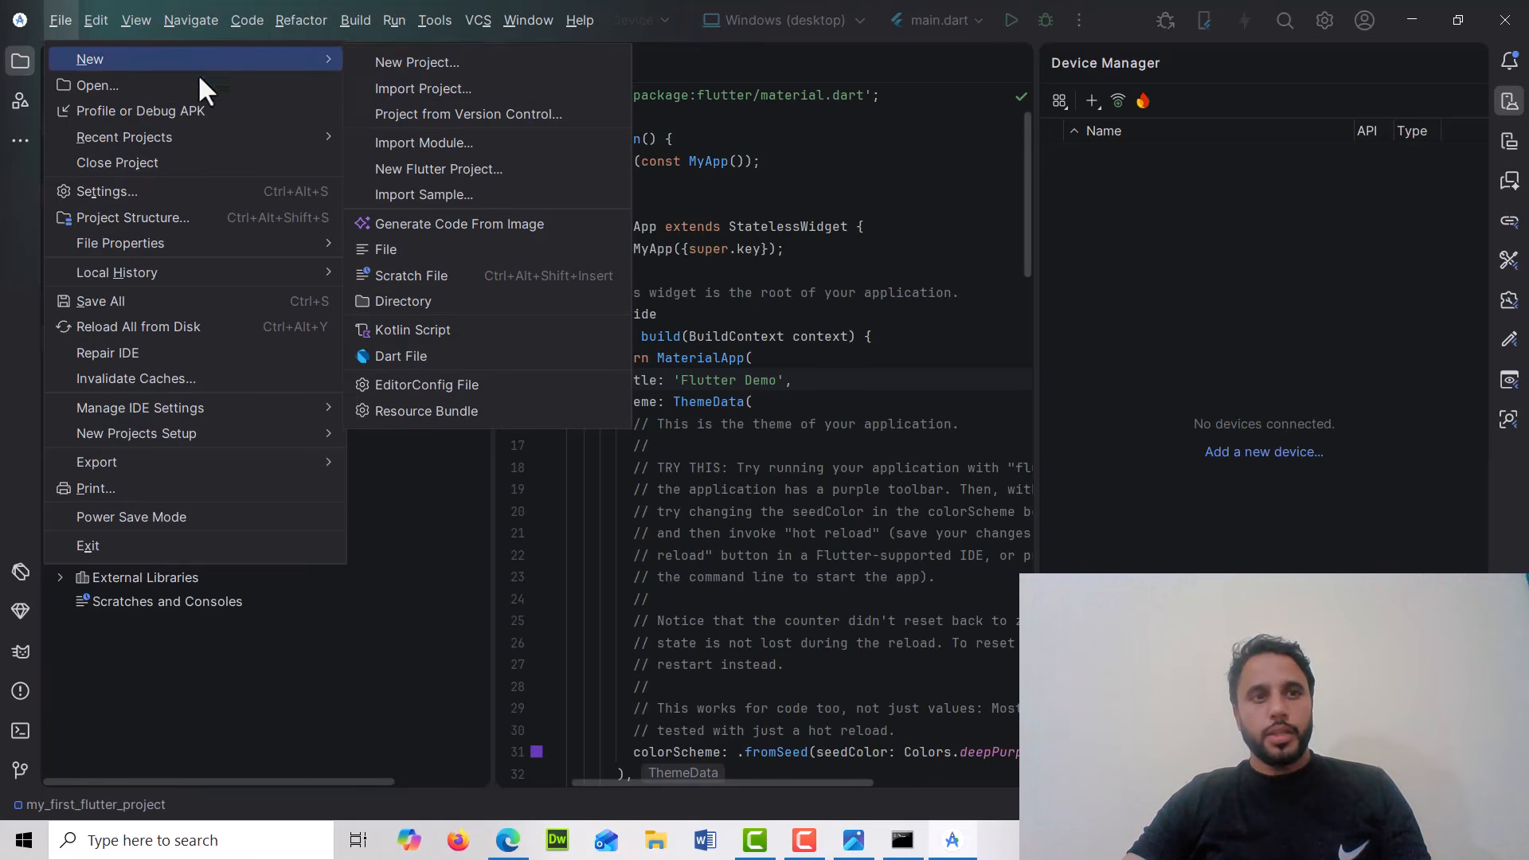
{"action": "left_click", "coordinate": [460, 168]}
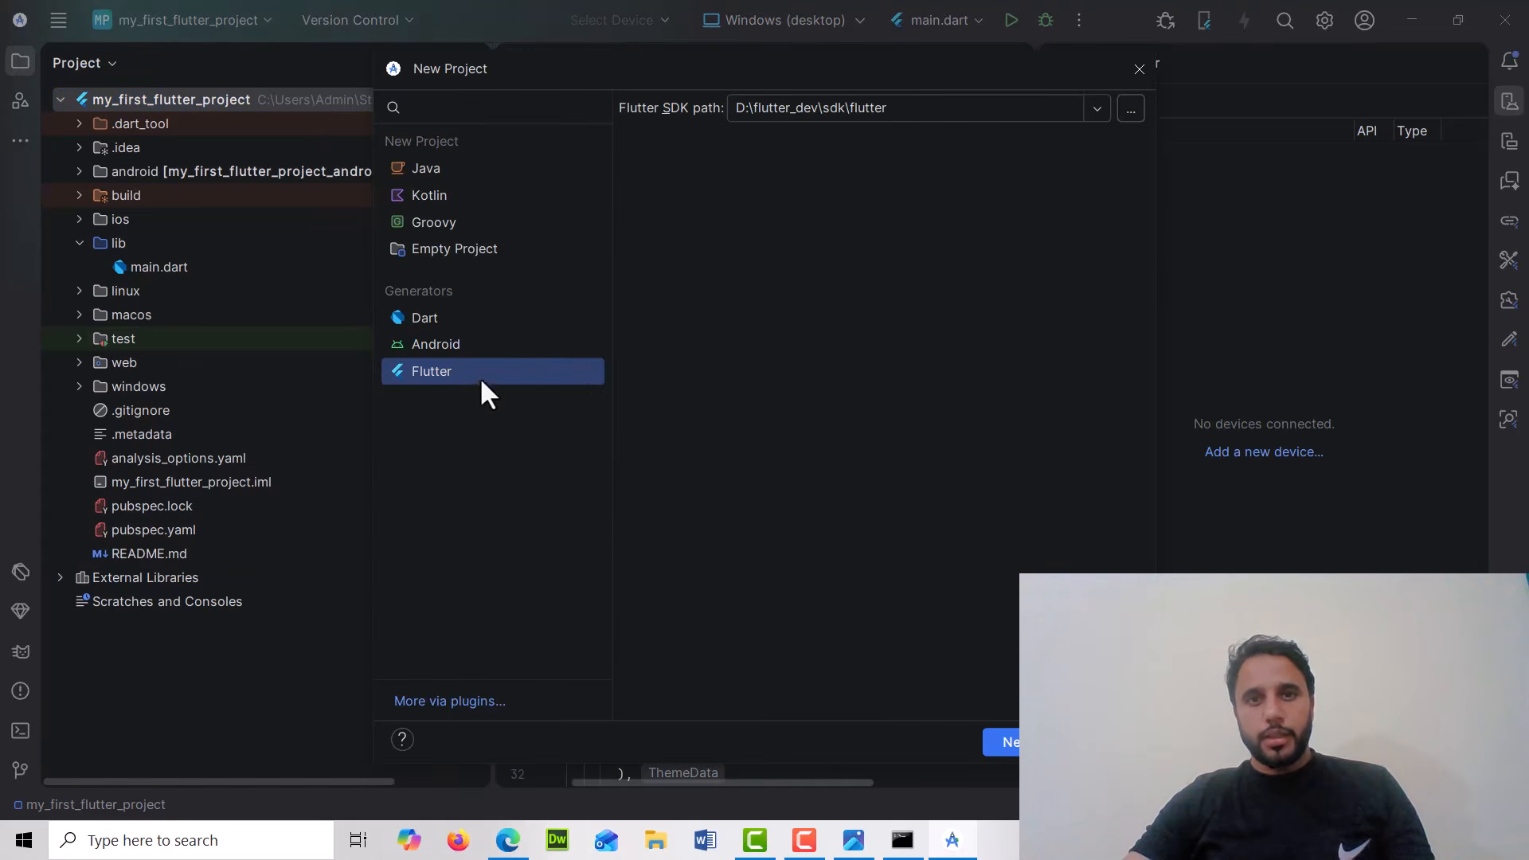
{"action": "left_click_drag", "start_coordinate": [806, 73], "coordinate": [580, 82]}
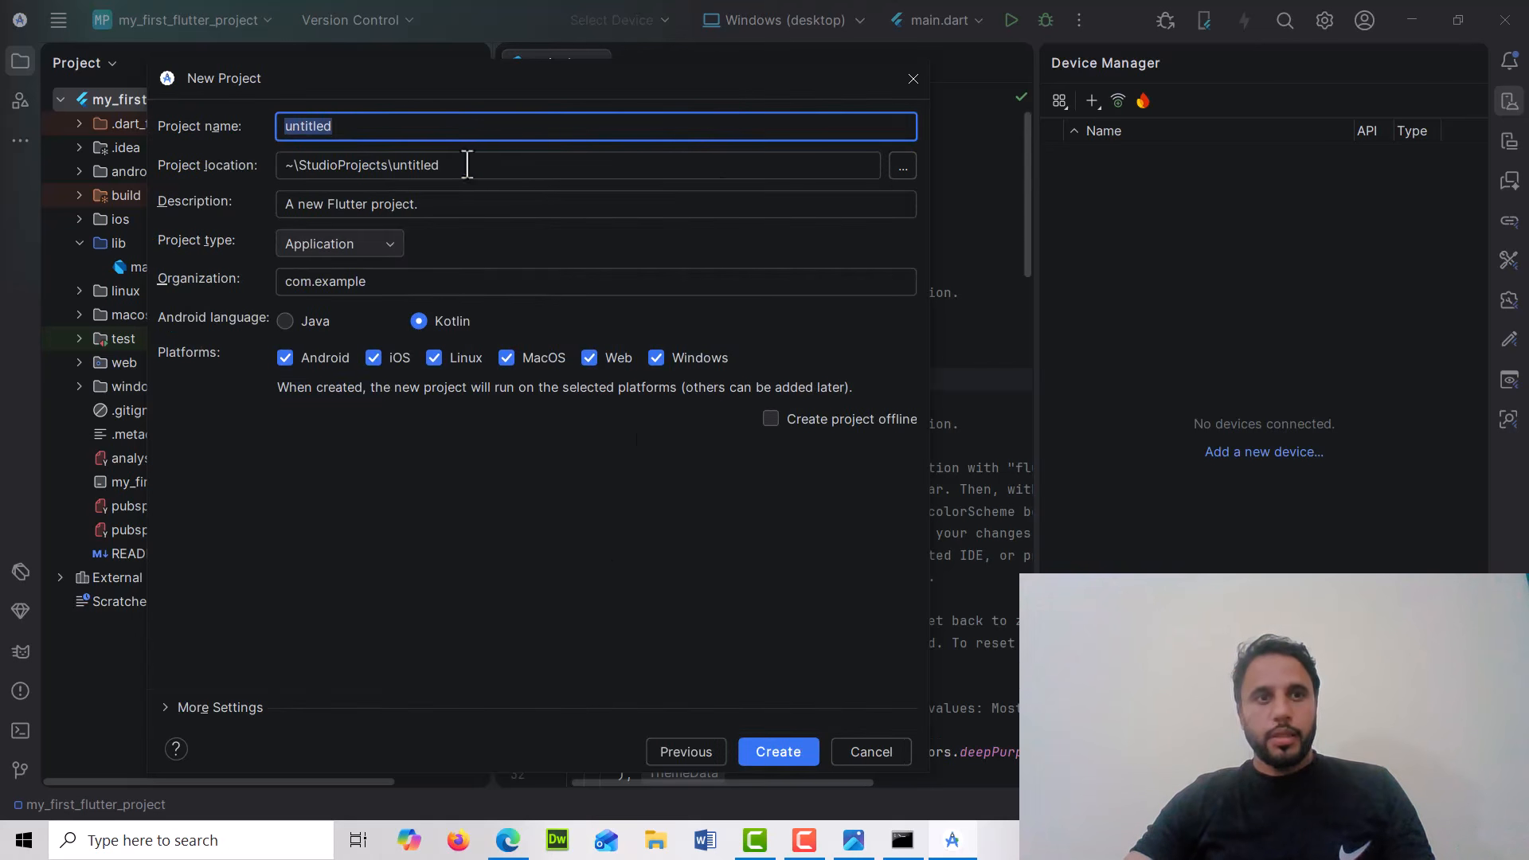
Name the project MY_FIrst_Demo_Project
{"action": "double_click", "coordinate": [344, 127]}
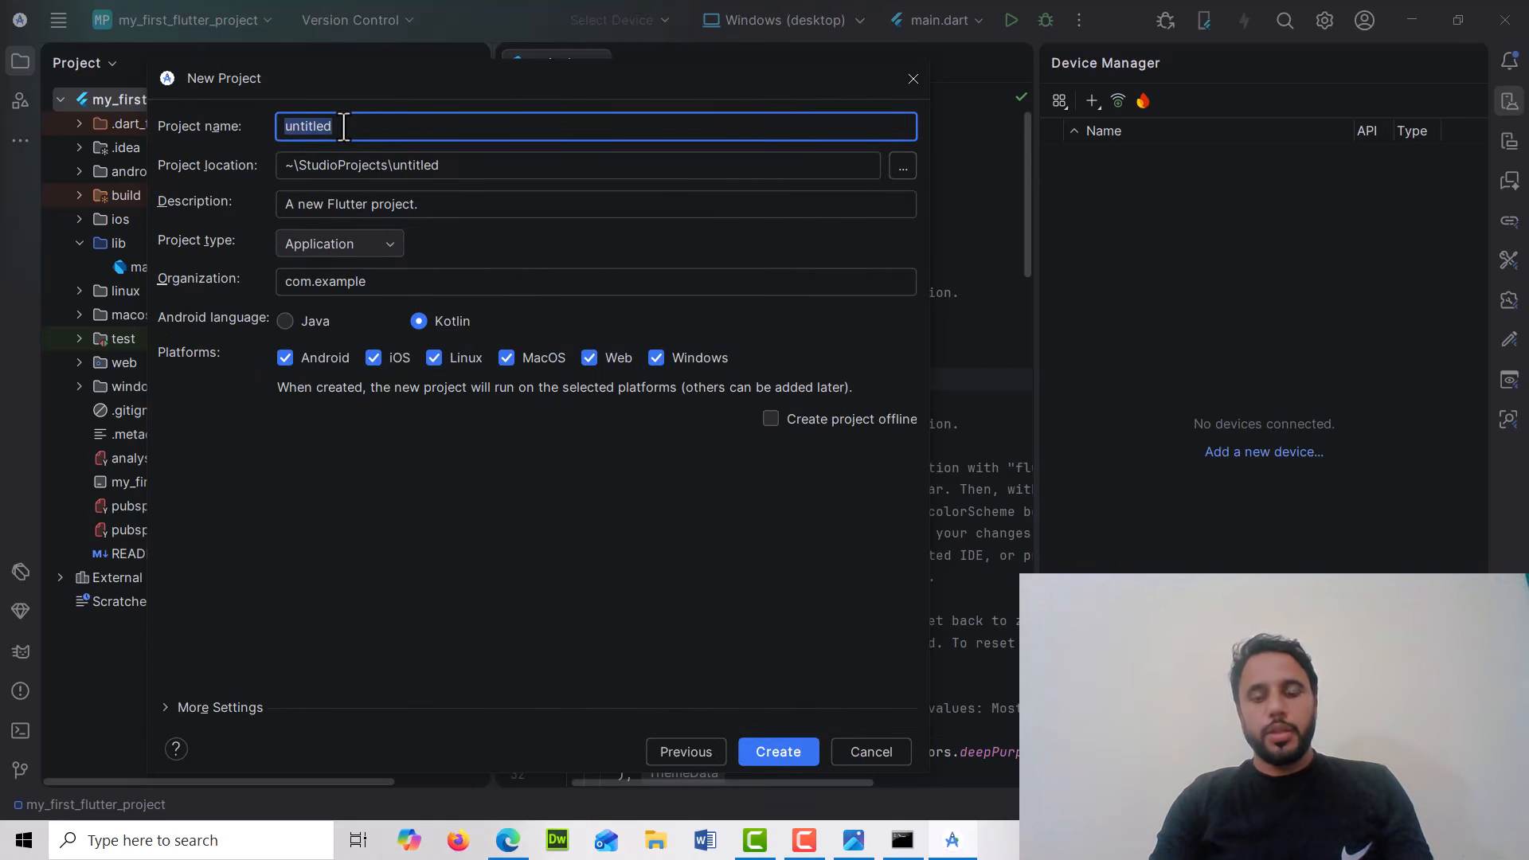
{"action": "type", "text": "MY"}
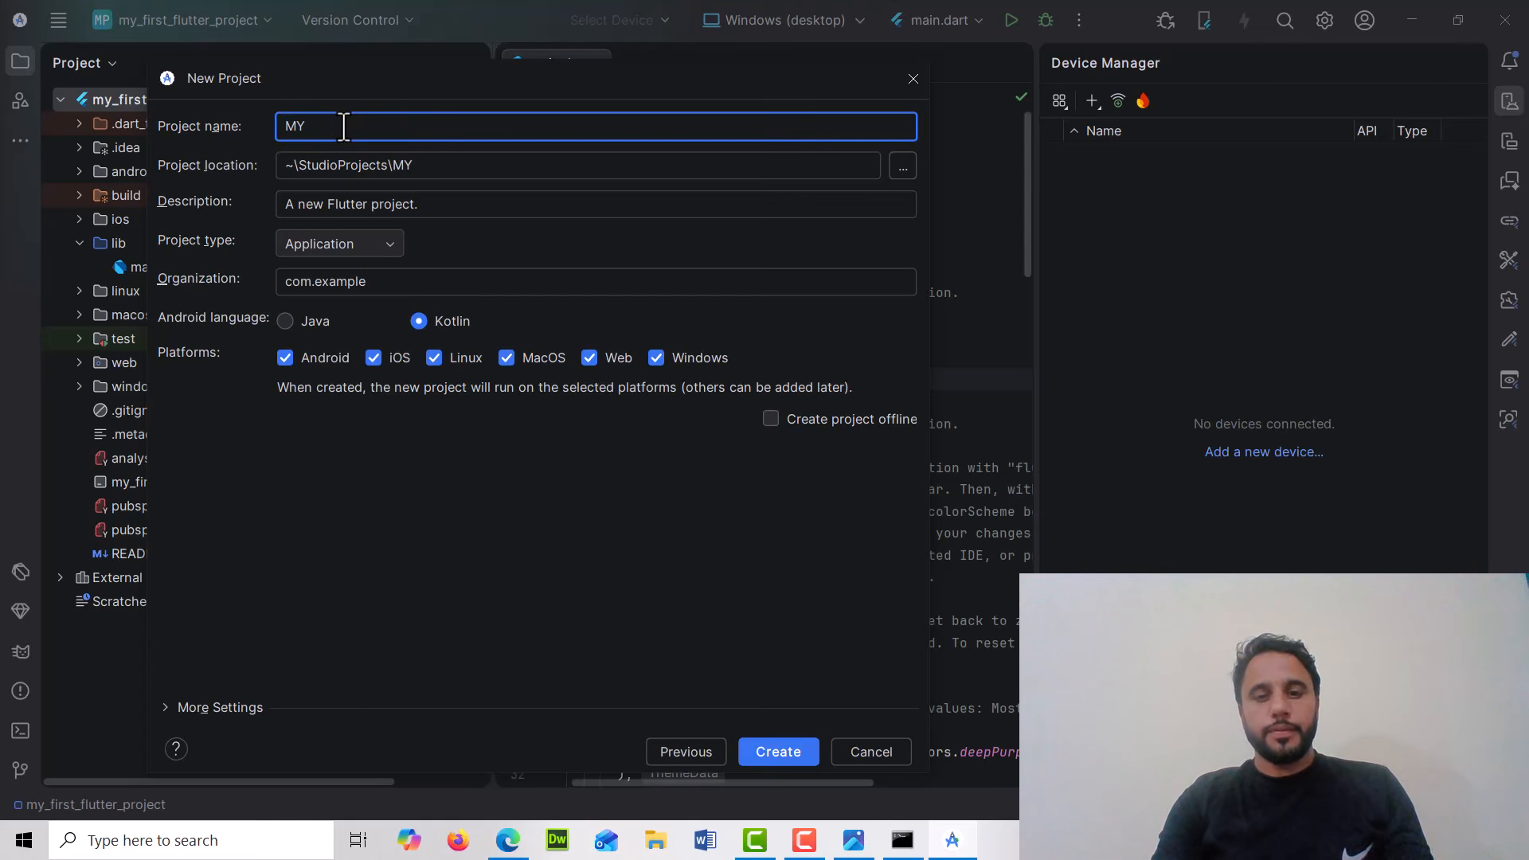
{"action": "type", "text": "_FIRst"}
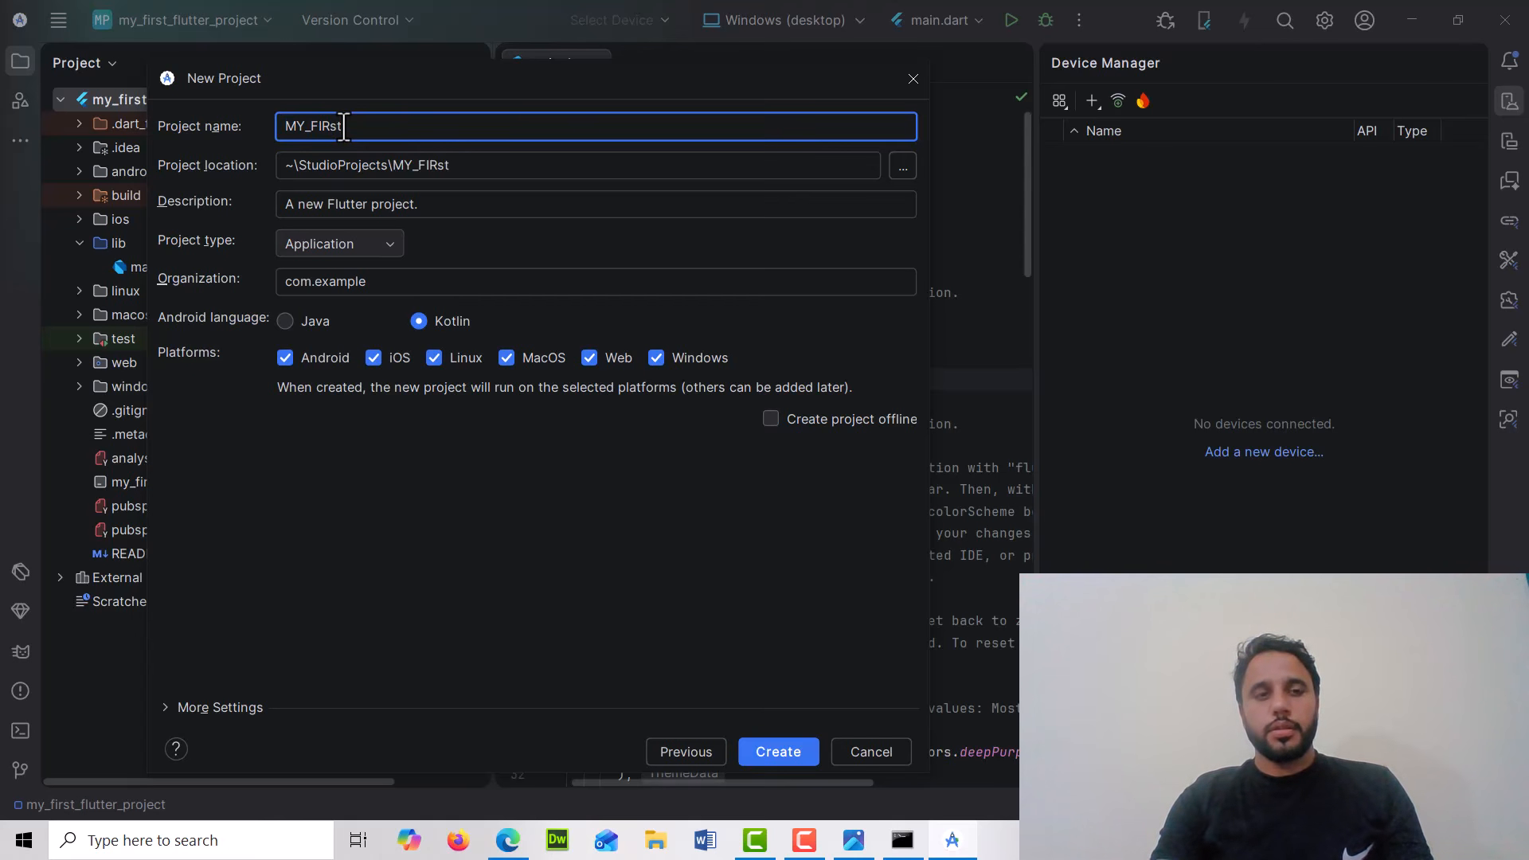
{"action": "key", "text": "BackSpace"}
{"action": "key", "text": "BackSpace"}
{"action": "key", "text": "BackSpace"}
{"action": "type", "text": "r"}
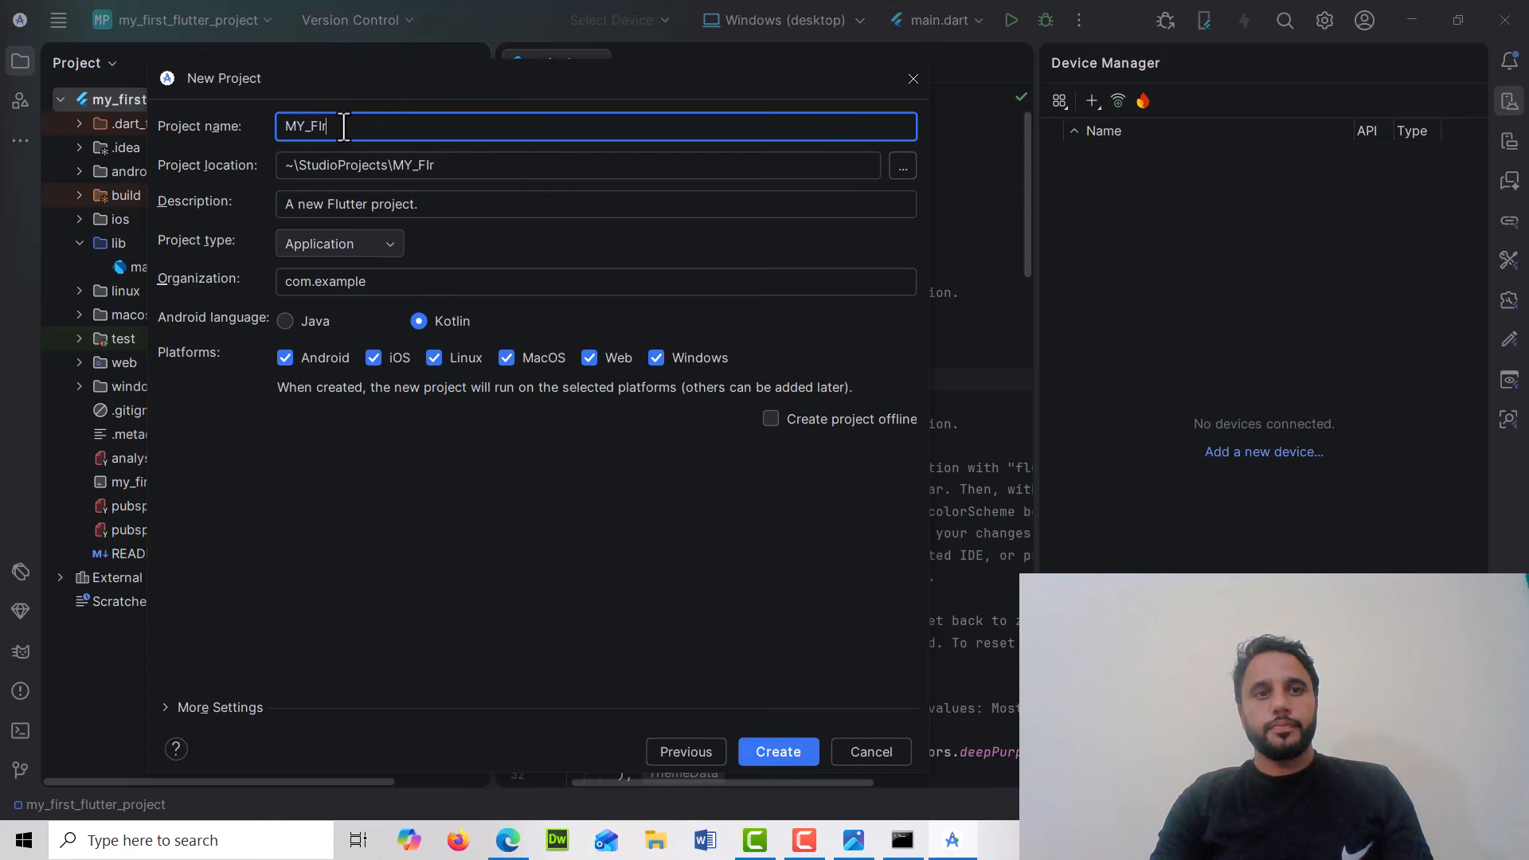
{"action": "type", "text": "st_D"}
{"action": "type", "text": "emo"}
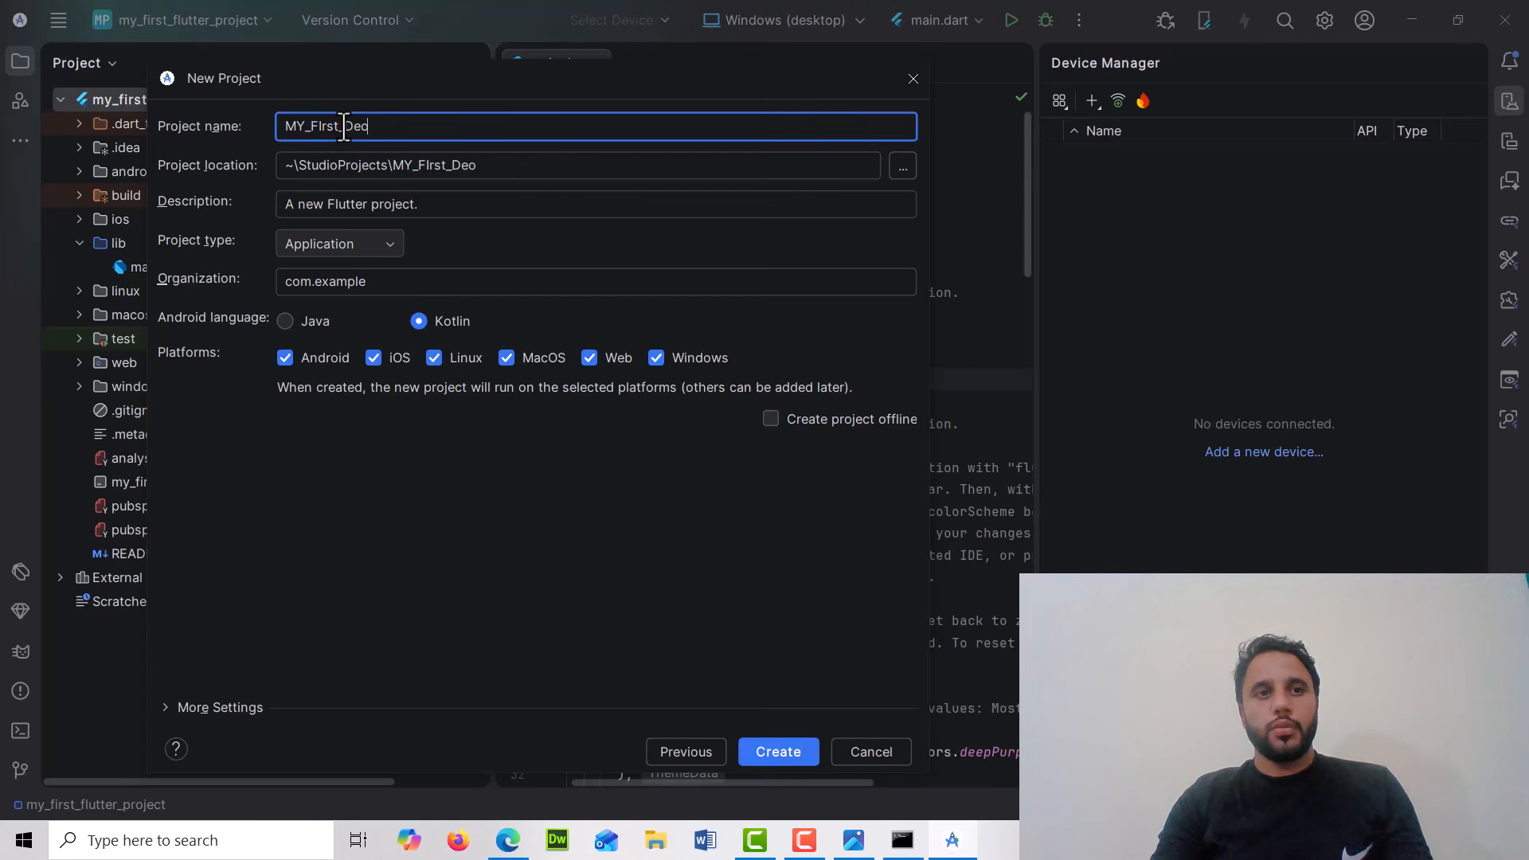
{"action": "key", "text": "BackSpace"}
{"action": "type", "text": "mo_Project"}
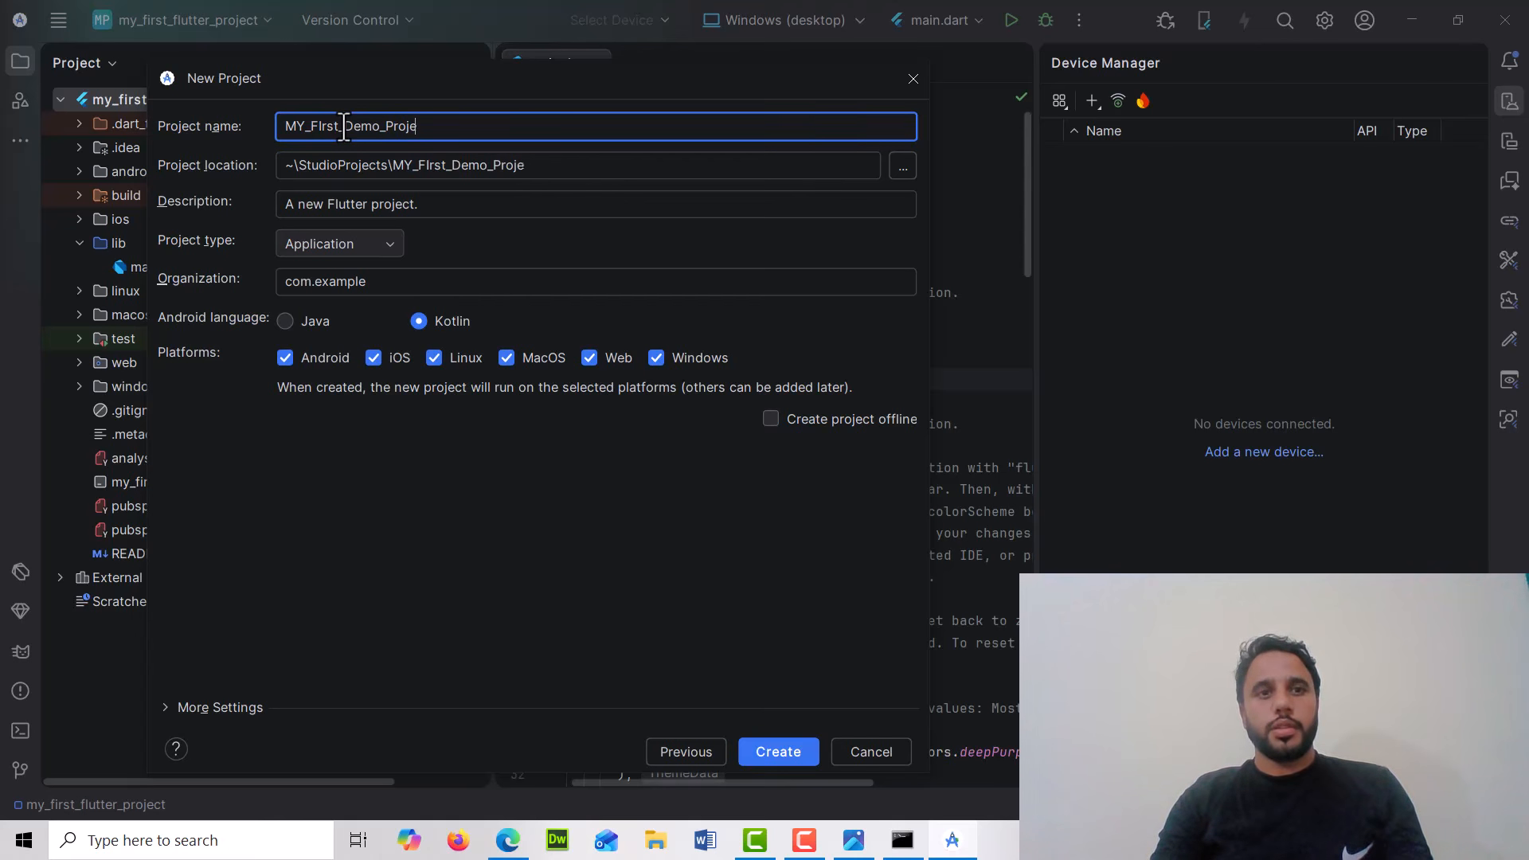
Browse to set the project location to the D:\flutter_dev\projects folder
{"action": "triple_click", "coordinate": [536, 167]}
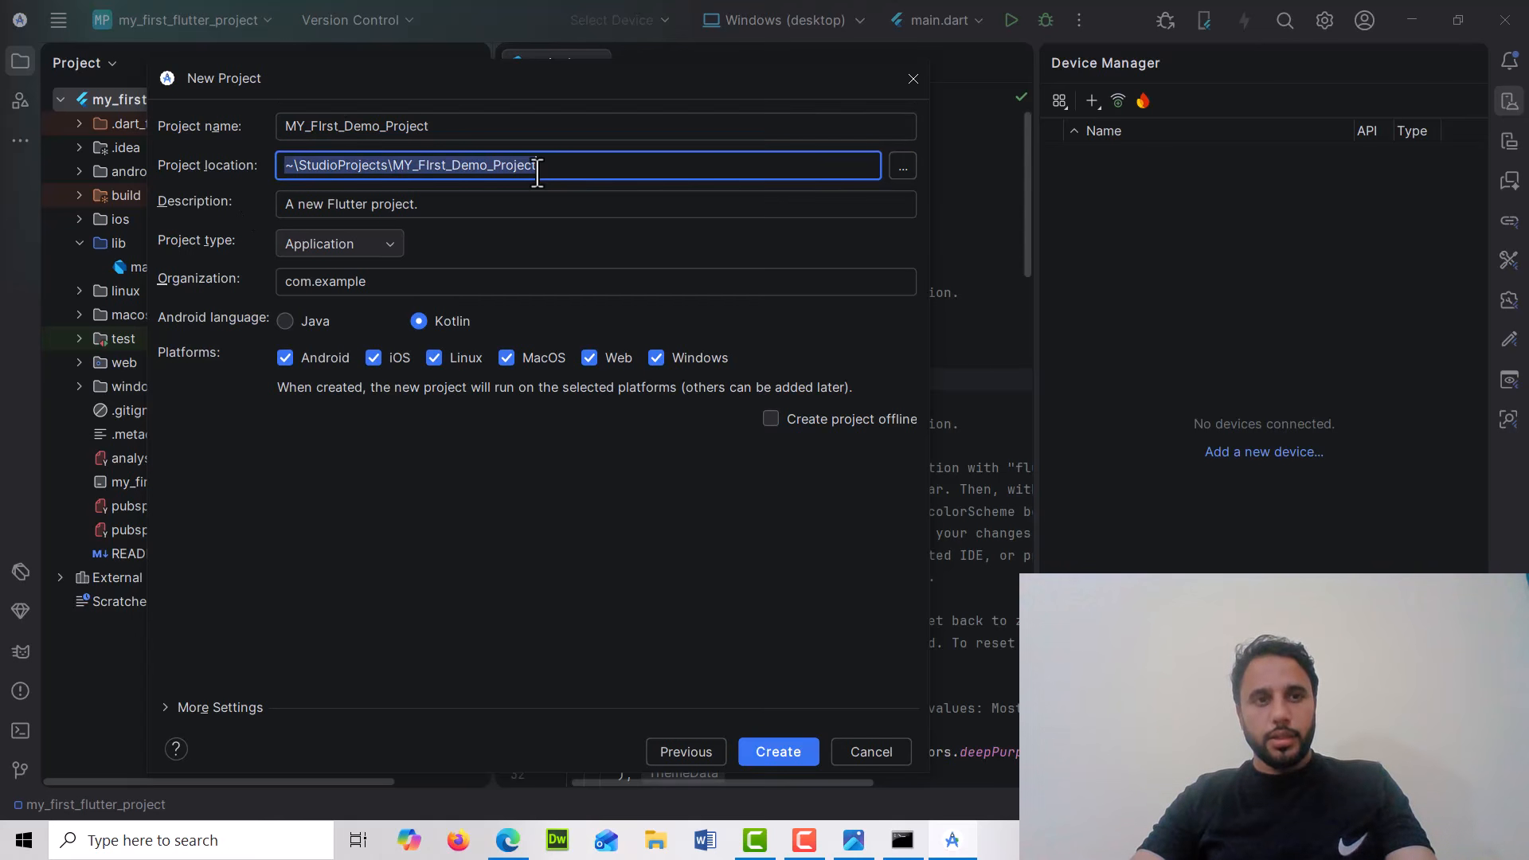
{"action": "left_click", "coordinate": [1409, 126]}
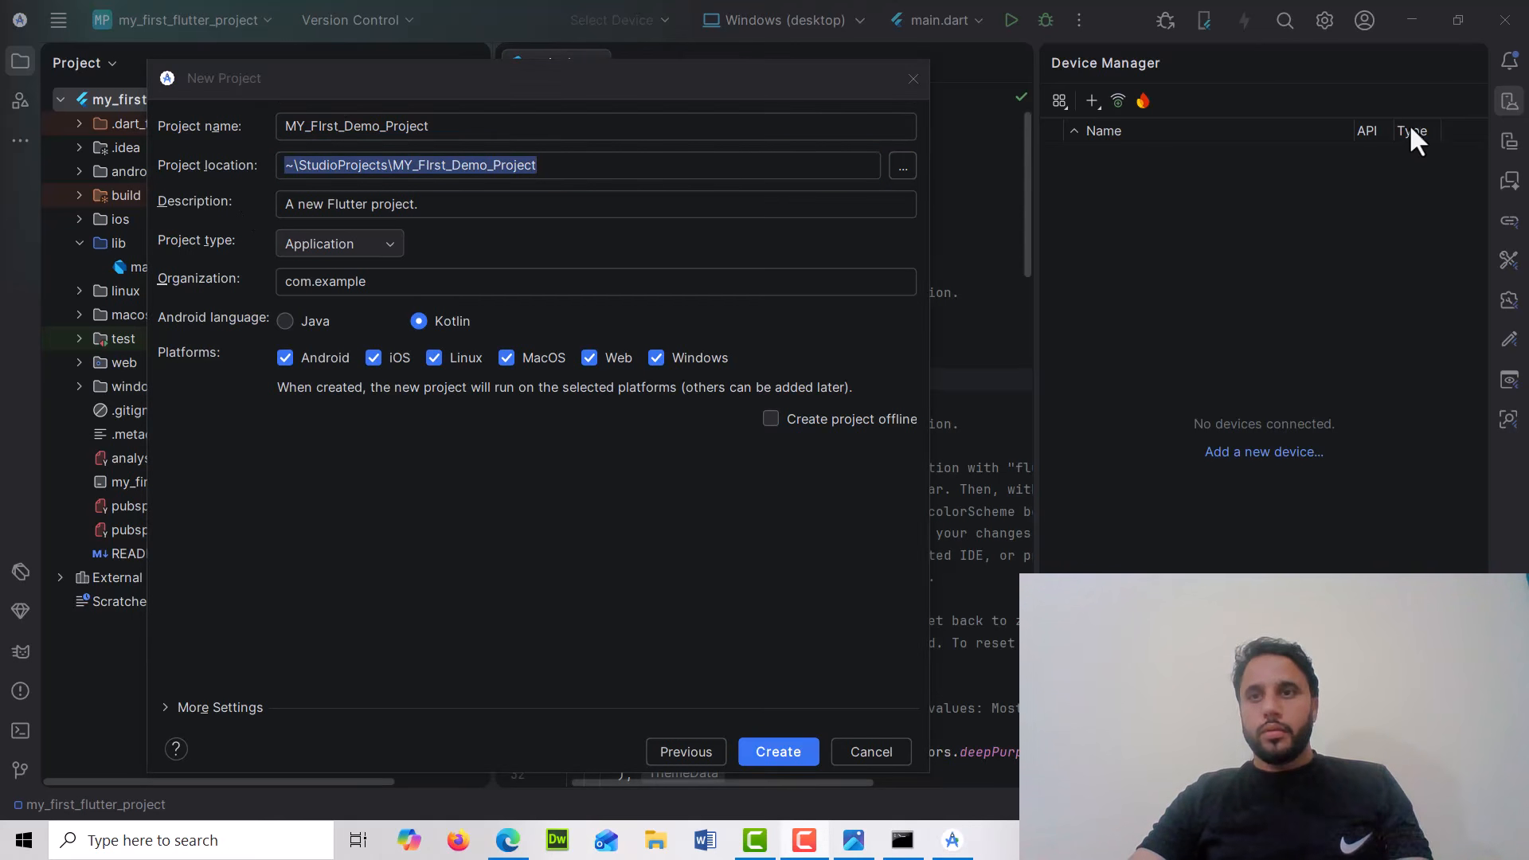
{"action": "left_click", "coordinate": [903, 168]}
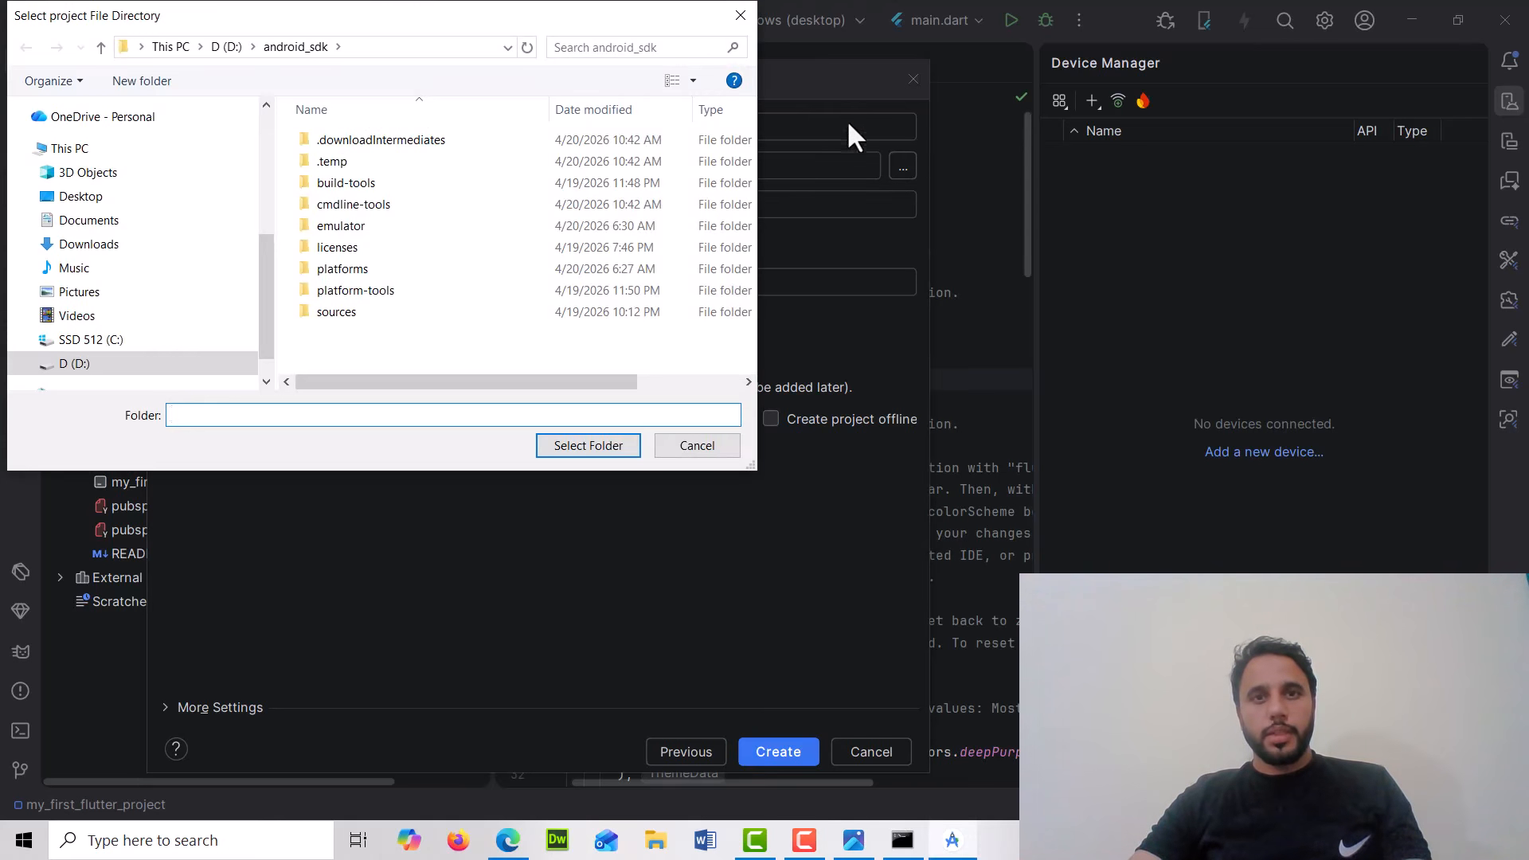
{"action": "left_click", "coordinate": [742, 16]}
{"action": "left_click", "coordinate": [902, 167]}
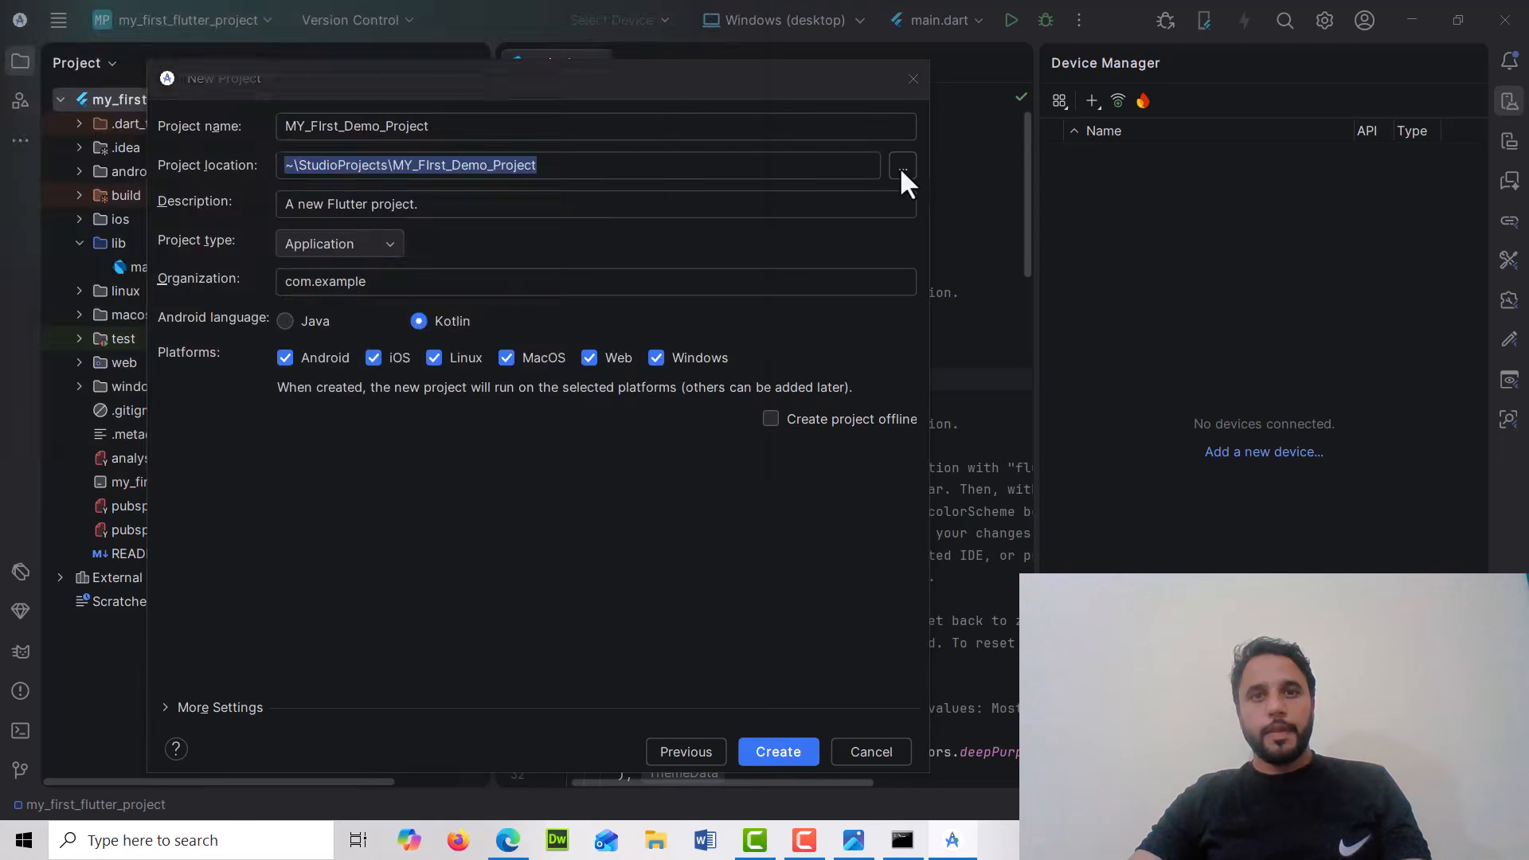
{"action": "left_click", "coordinate": [226, 47]}
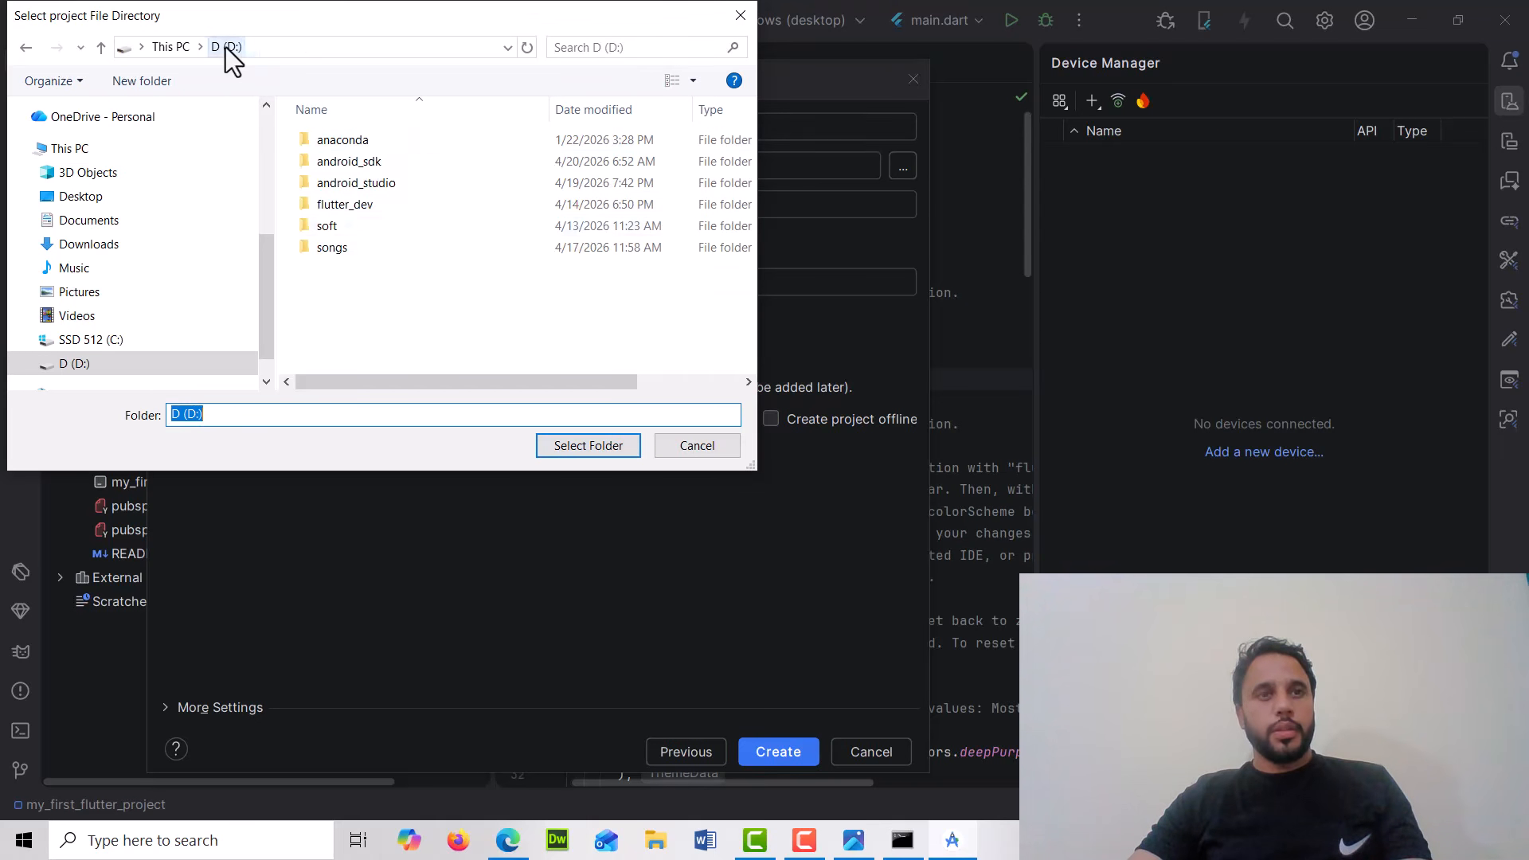
{"action": "double_click", "coordinate": [388, 211]}
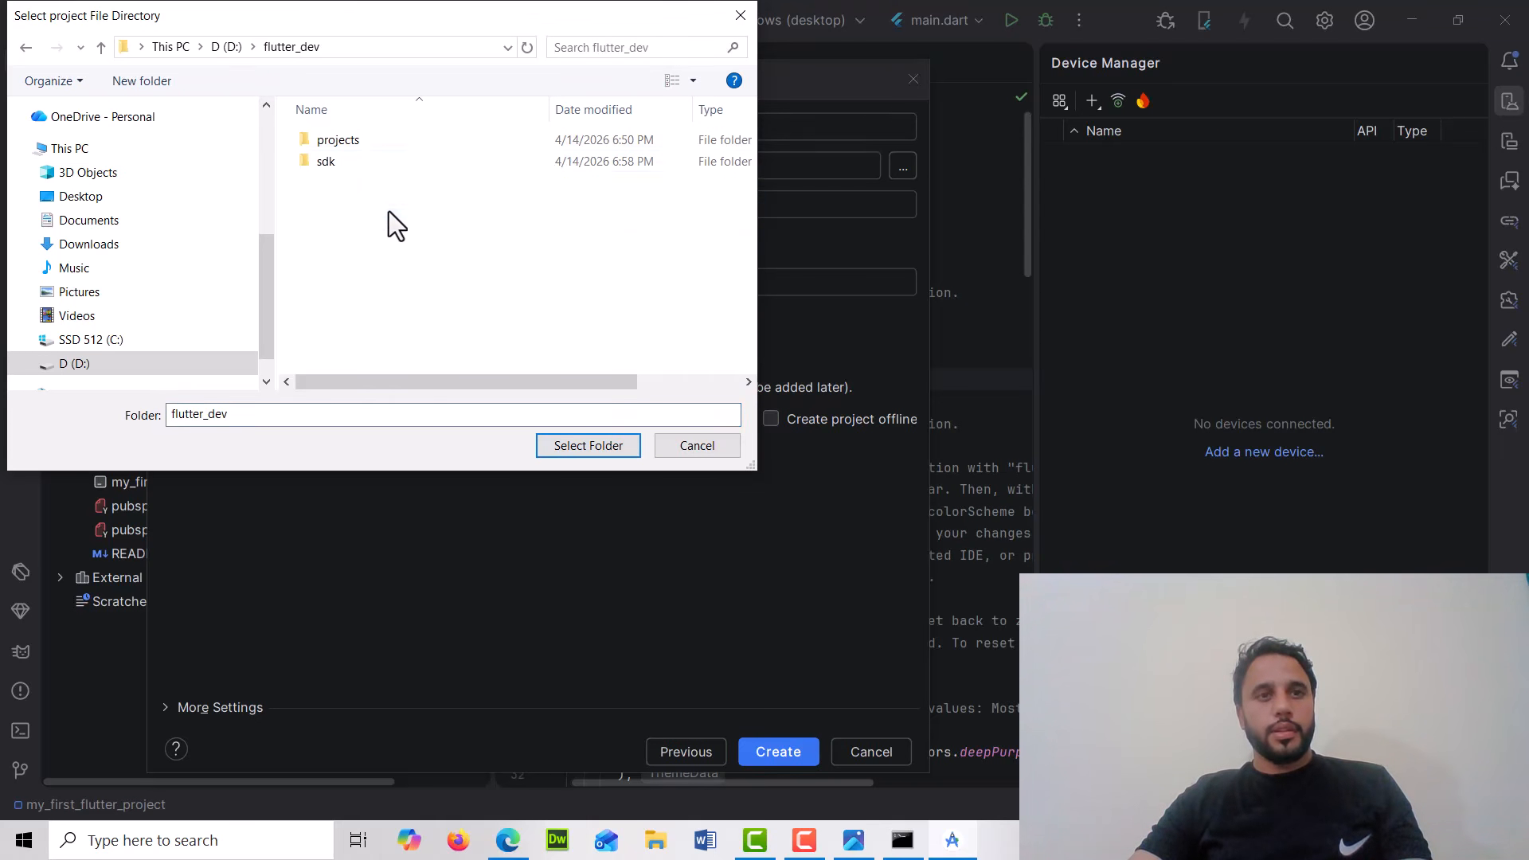
{"action": "left_click", "coordinate": [380, 146]}
{"action": "double_click", "coordinate": [380, 146]}
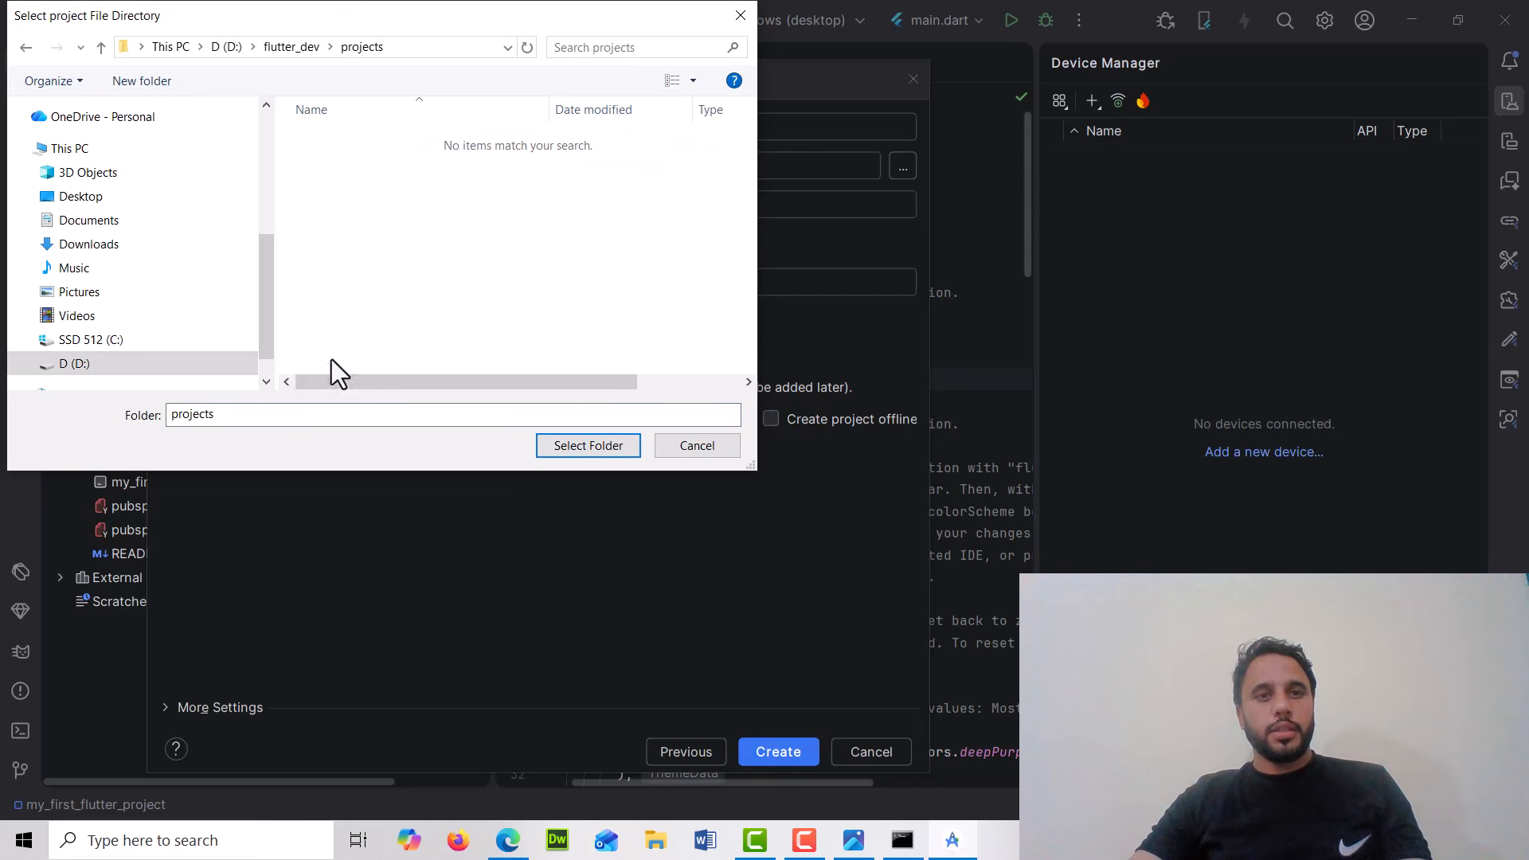
{"action": "left_click", "coordinate": [614, 448]}
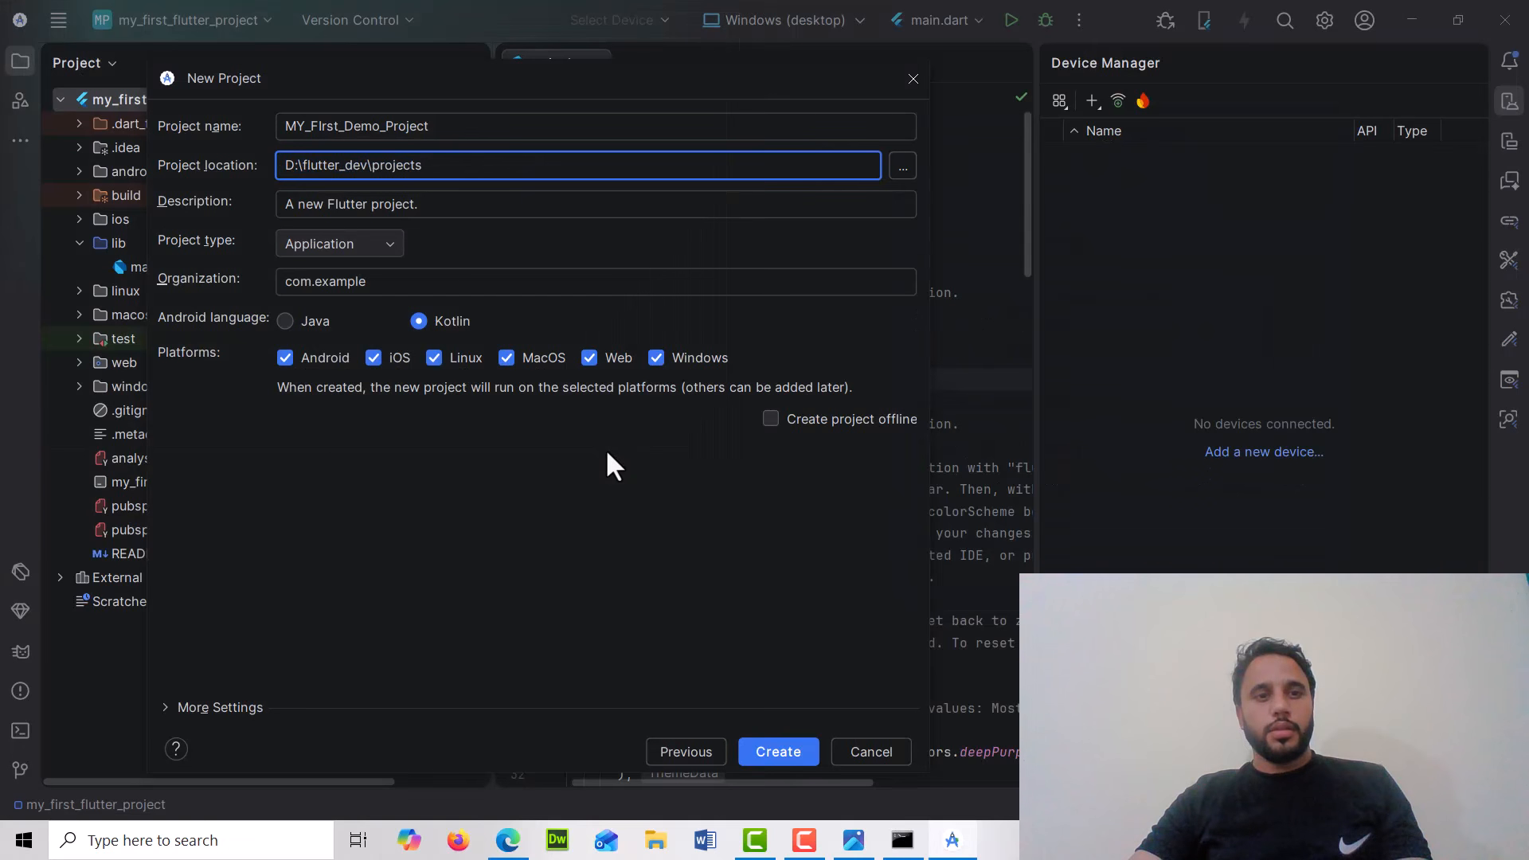
Append the project name to the location path, giving D:\flutter_dev\projects\MY_FIrst_Demo_Project
{"action": "double_click", "coordinate": [404, 125]}
{"action": "key", "text": "ctrl+c"}
{"action": "left_click", "coordinate": [489, 171]}
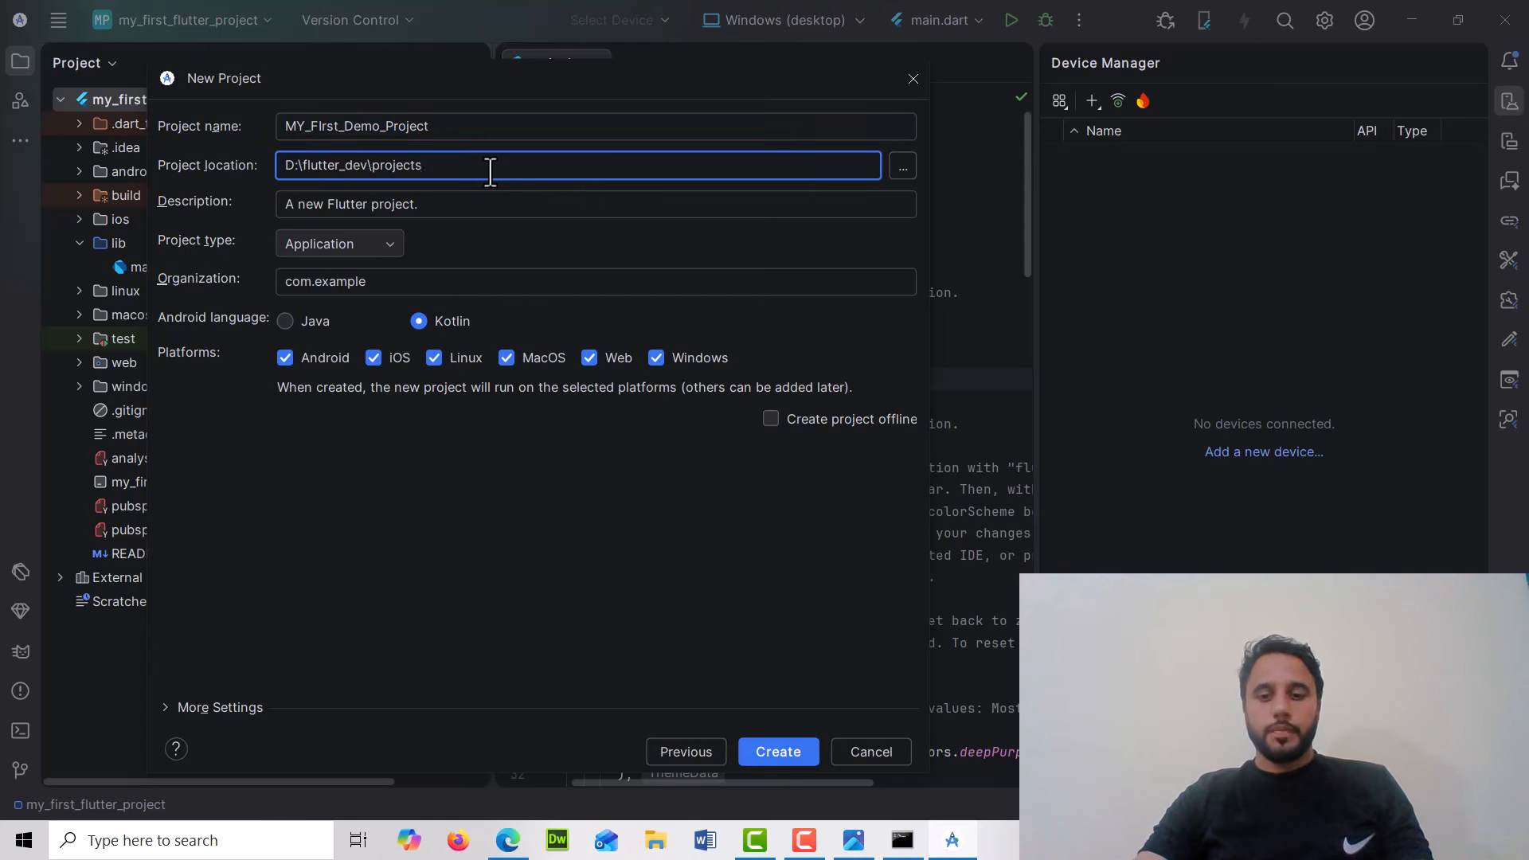
{"action": "type", "text": "\\"}
{"action": "key", "text": "ctrl+v"}
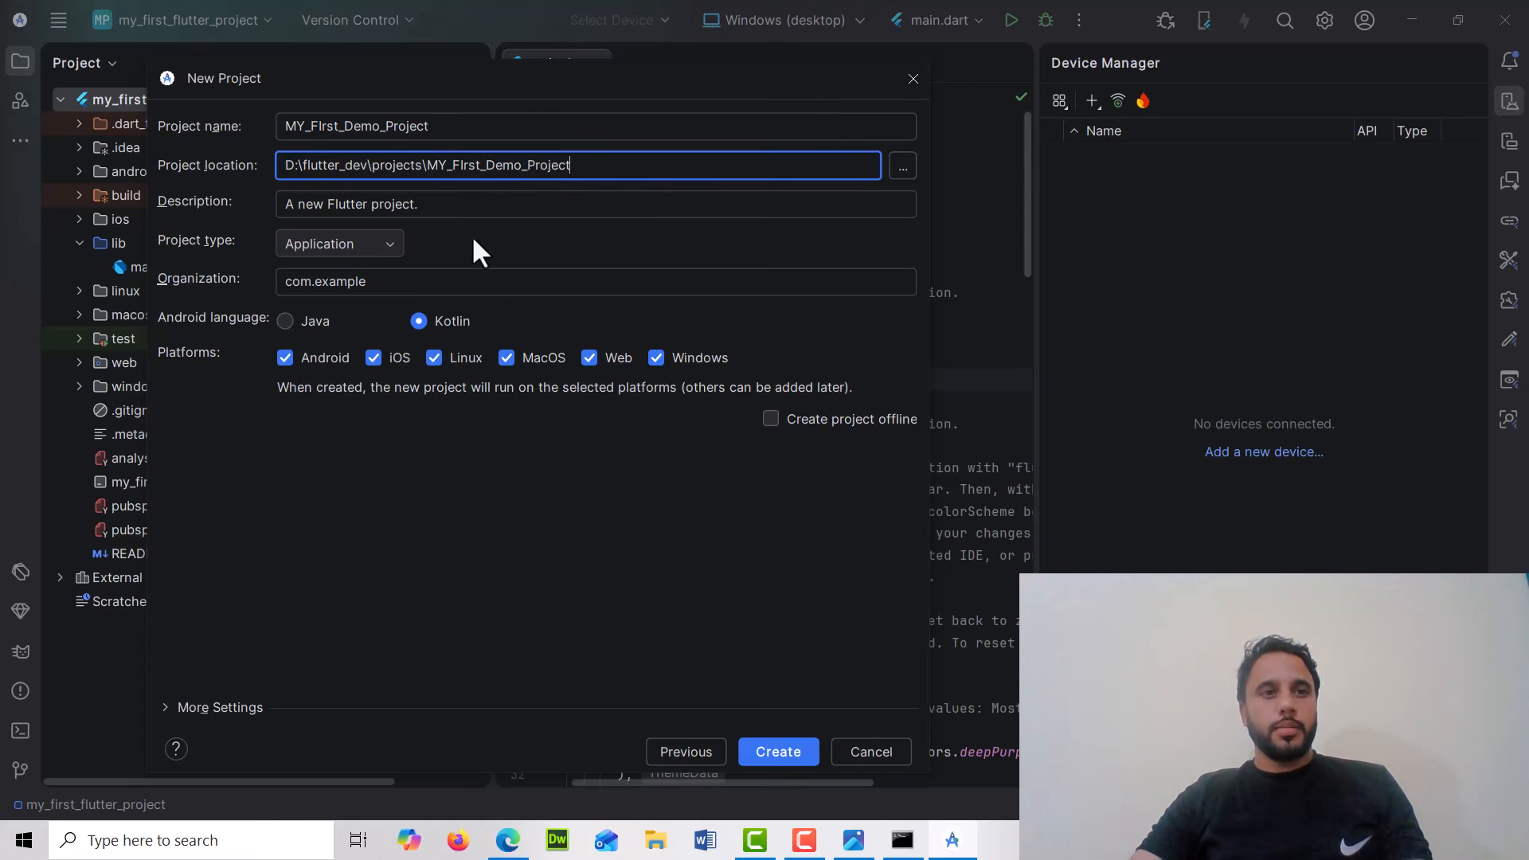
Try to create the project, confirming creation of the new project directory
{"action": "double_click", "coordinate": [336, 280]}
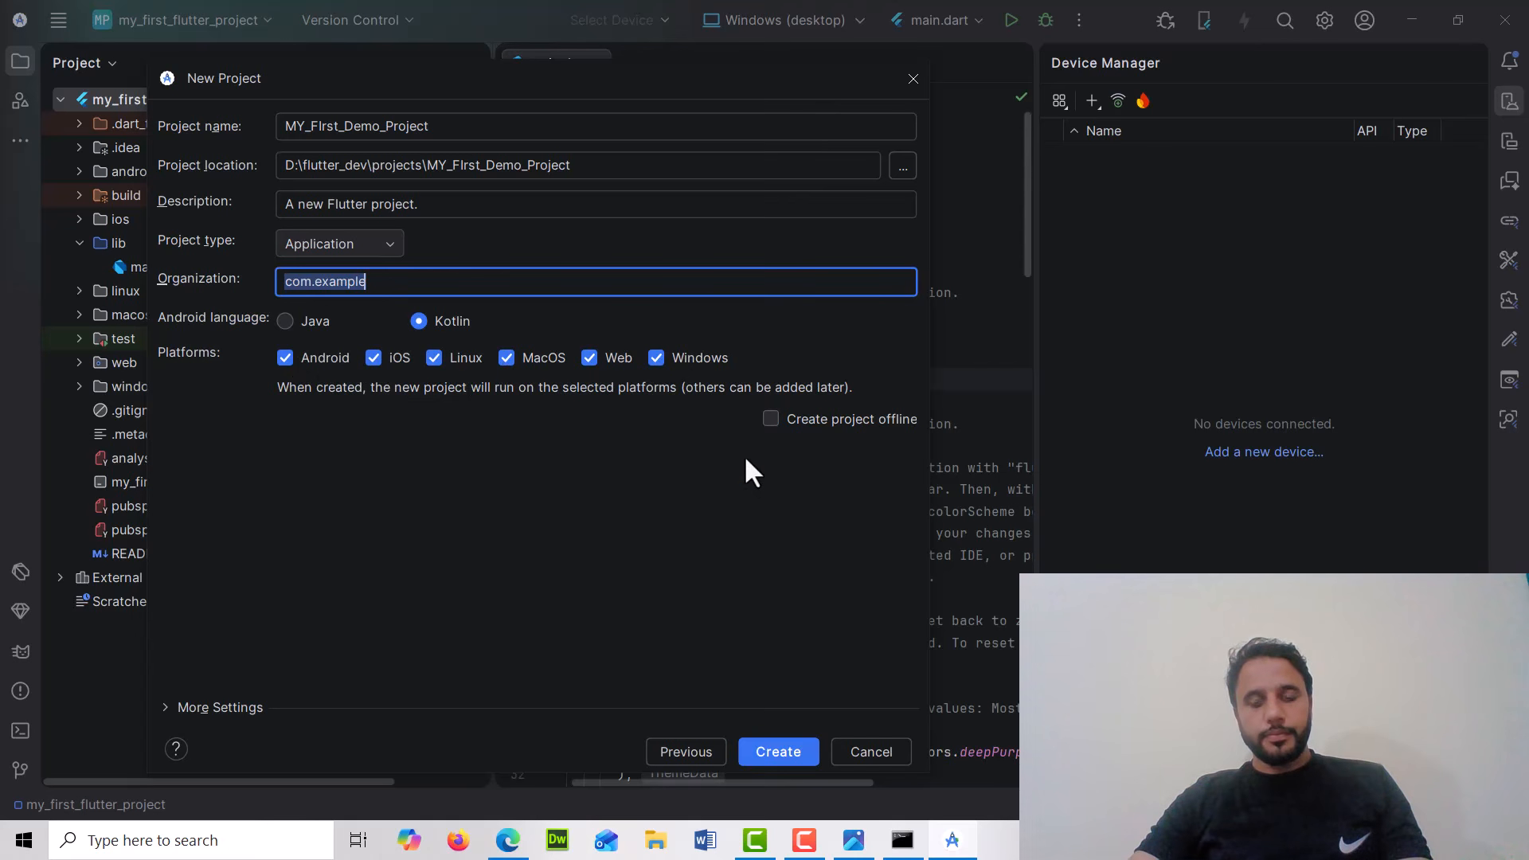
{"action": "left_click", "coordinate": [791, 748]}
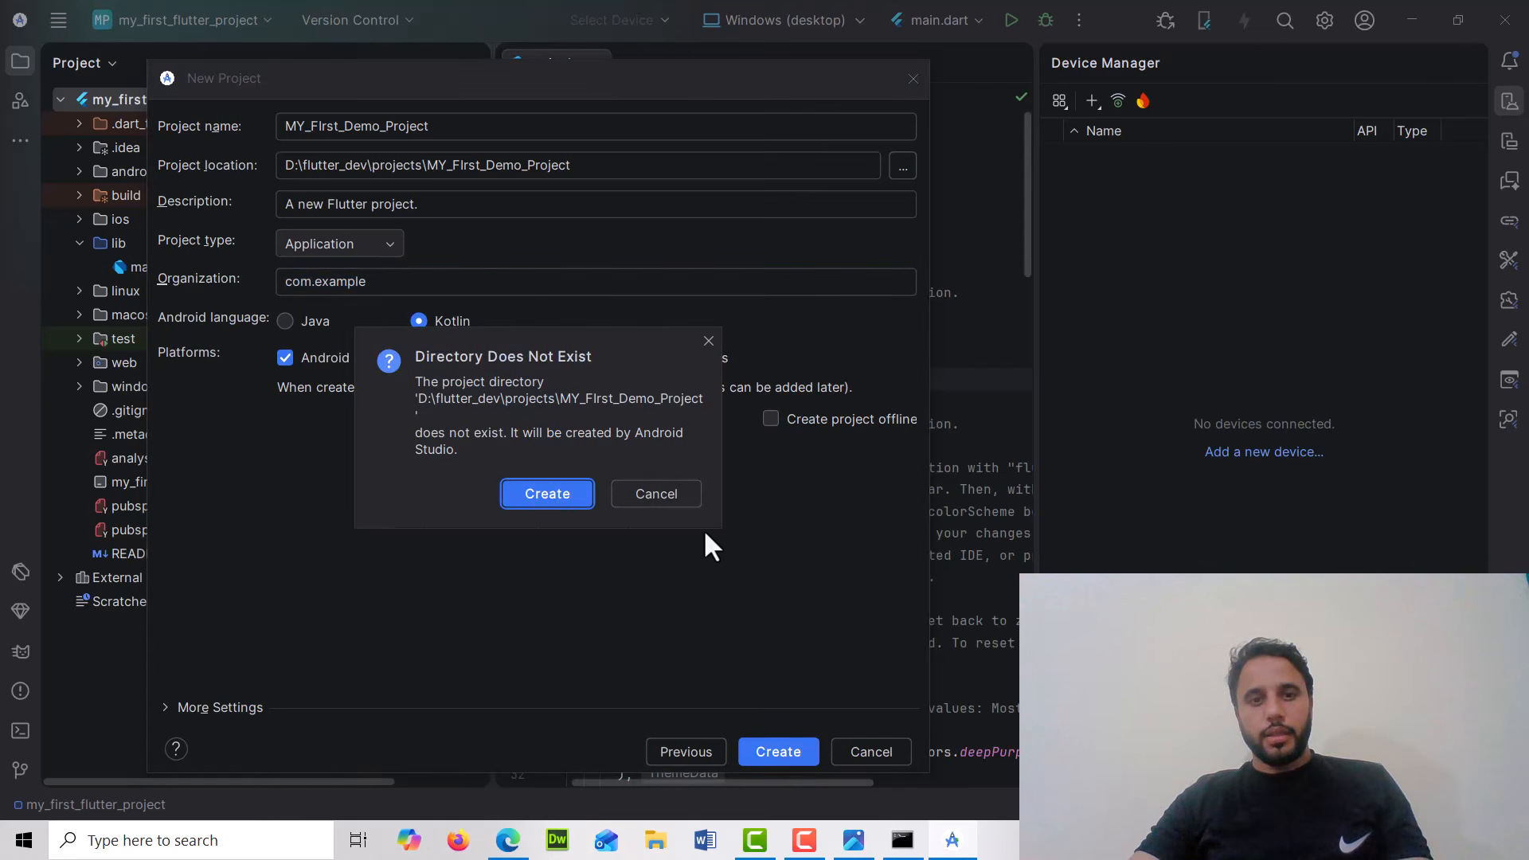
{"action": "left_click", "coordinate": [683, 496]}
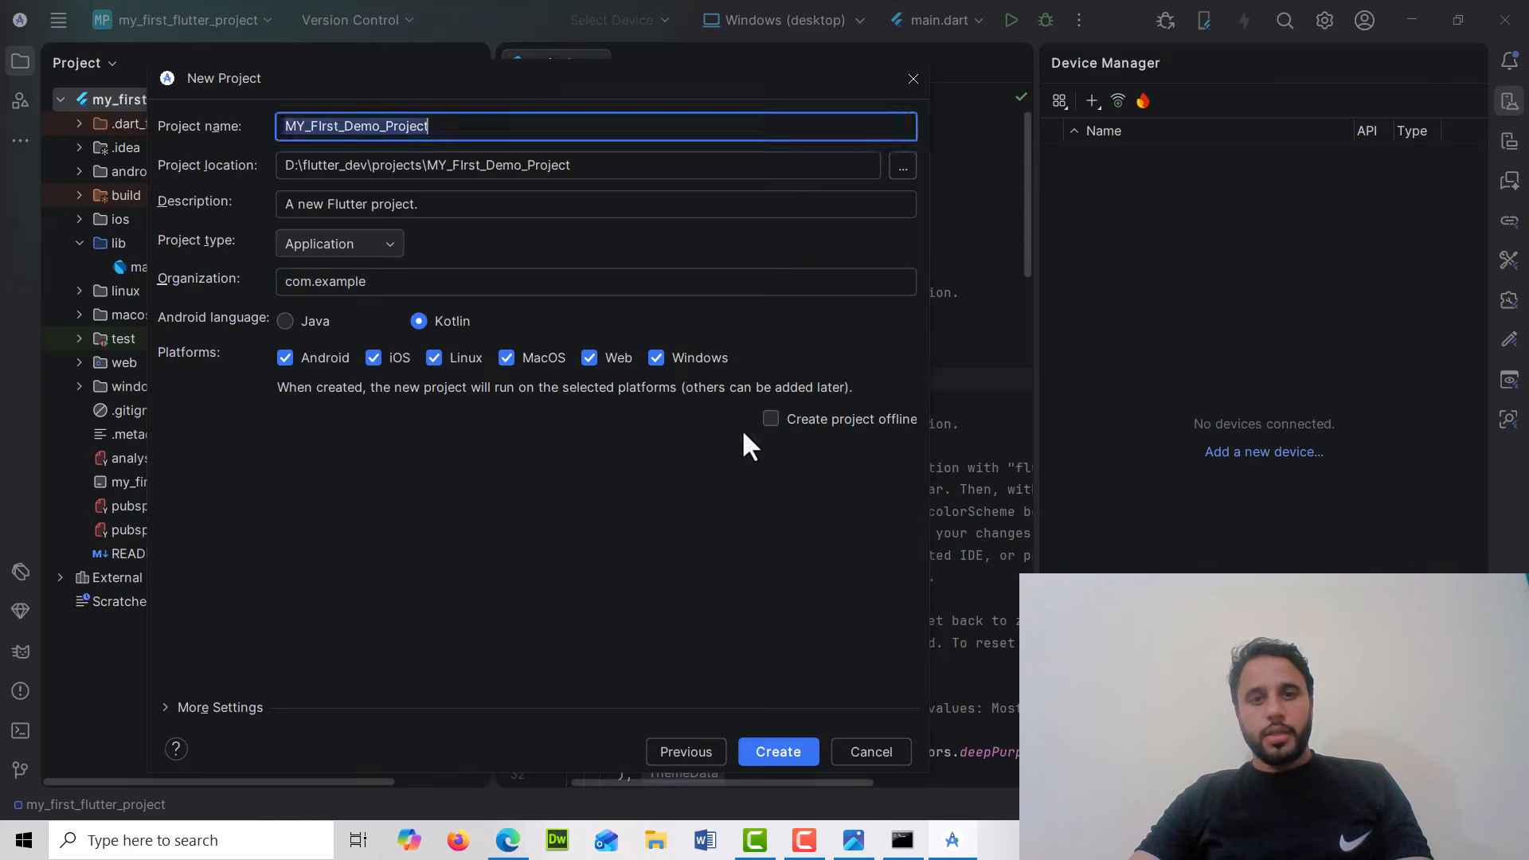
{"action": "left_click", "coordinate": [769, 419]}
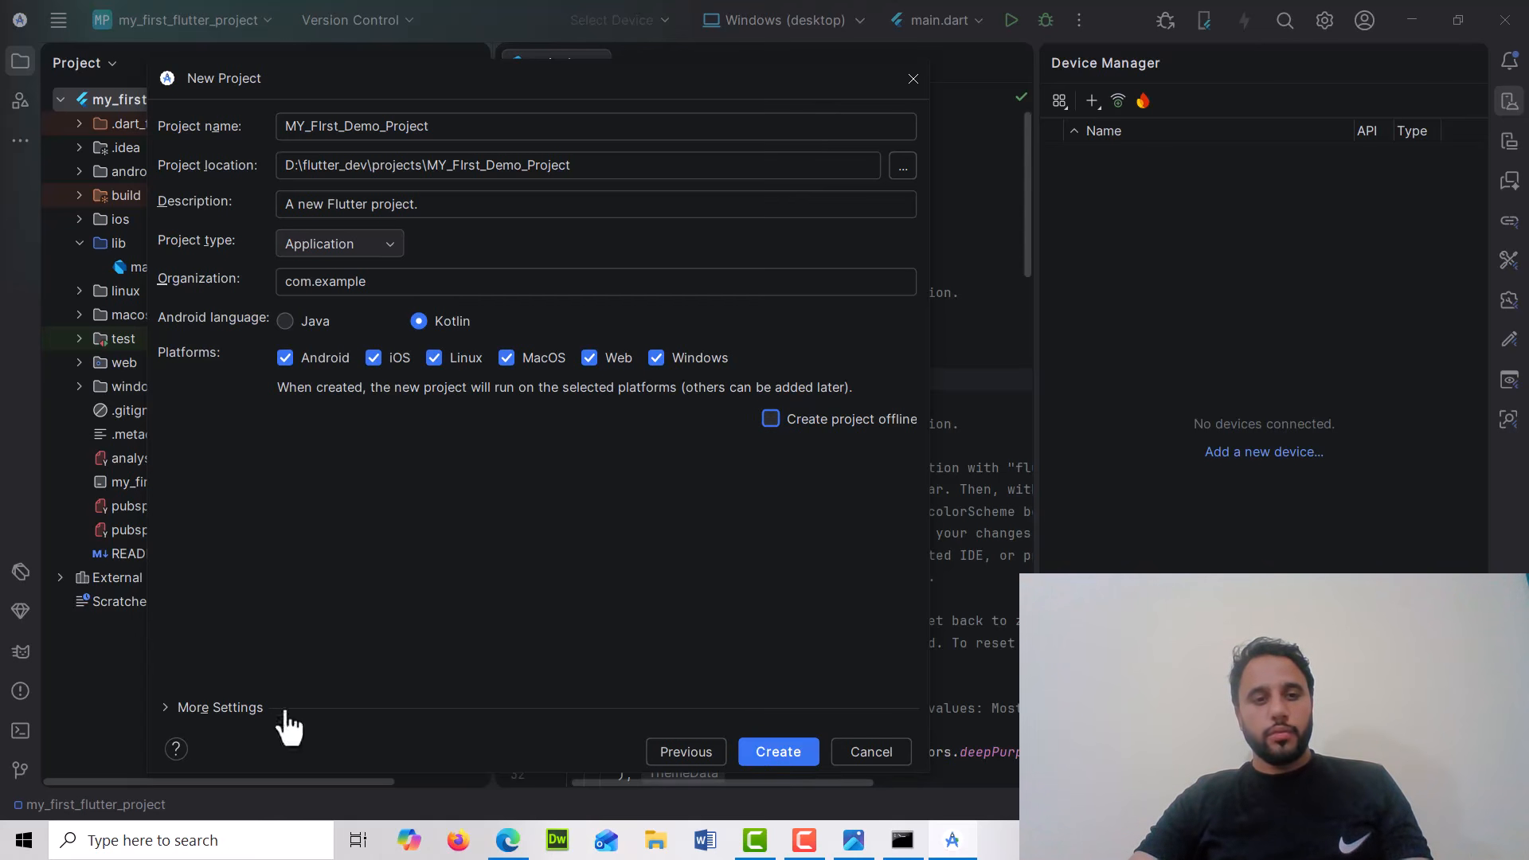
{"action": "left_click", "coordinate": [227, 708]}
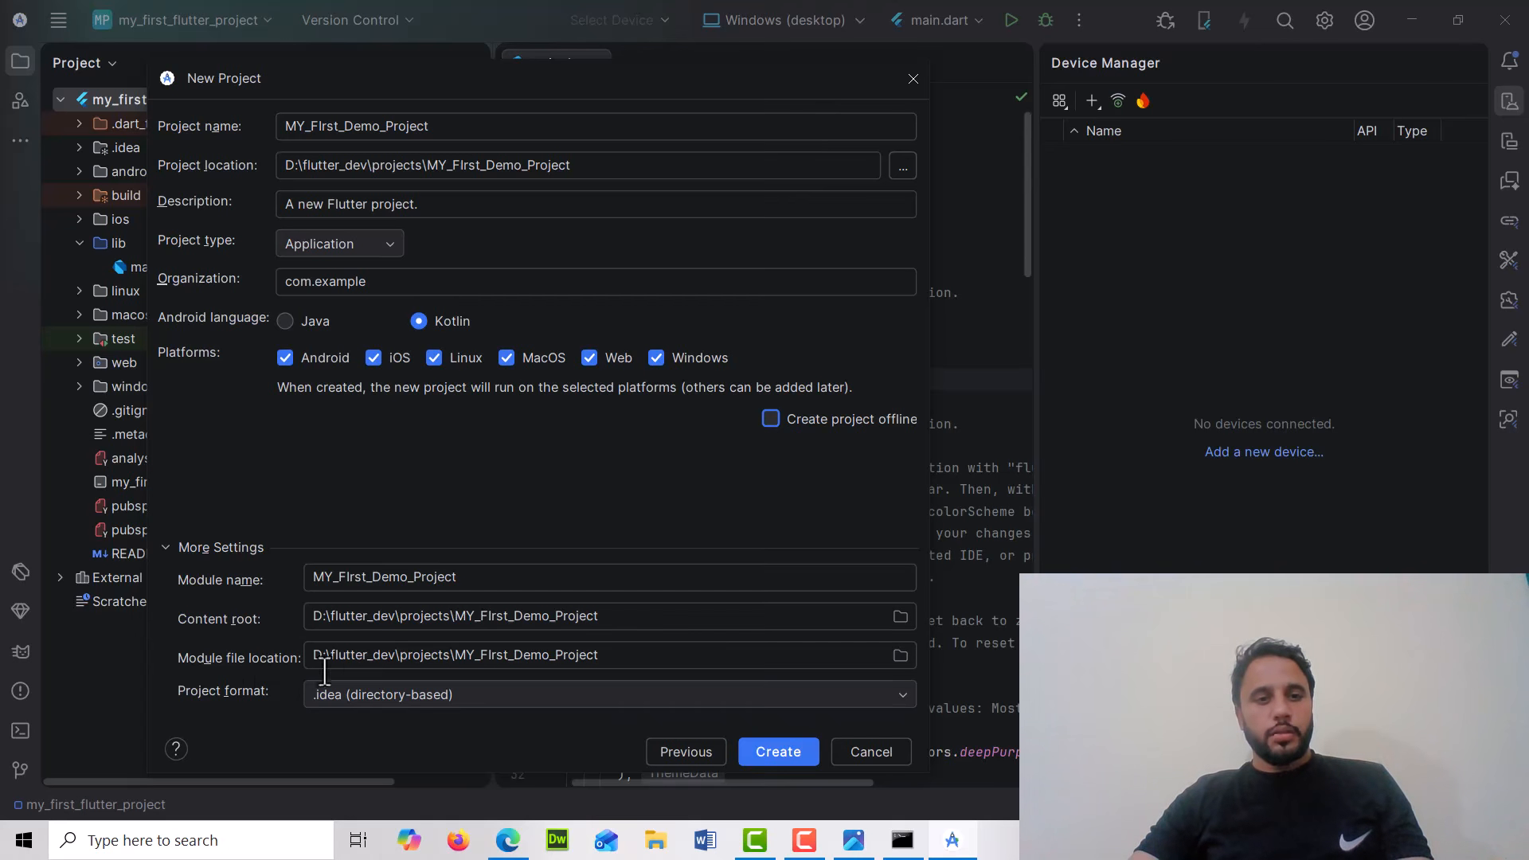
{"action": "left_click", "coordinate": [759, 750]}
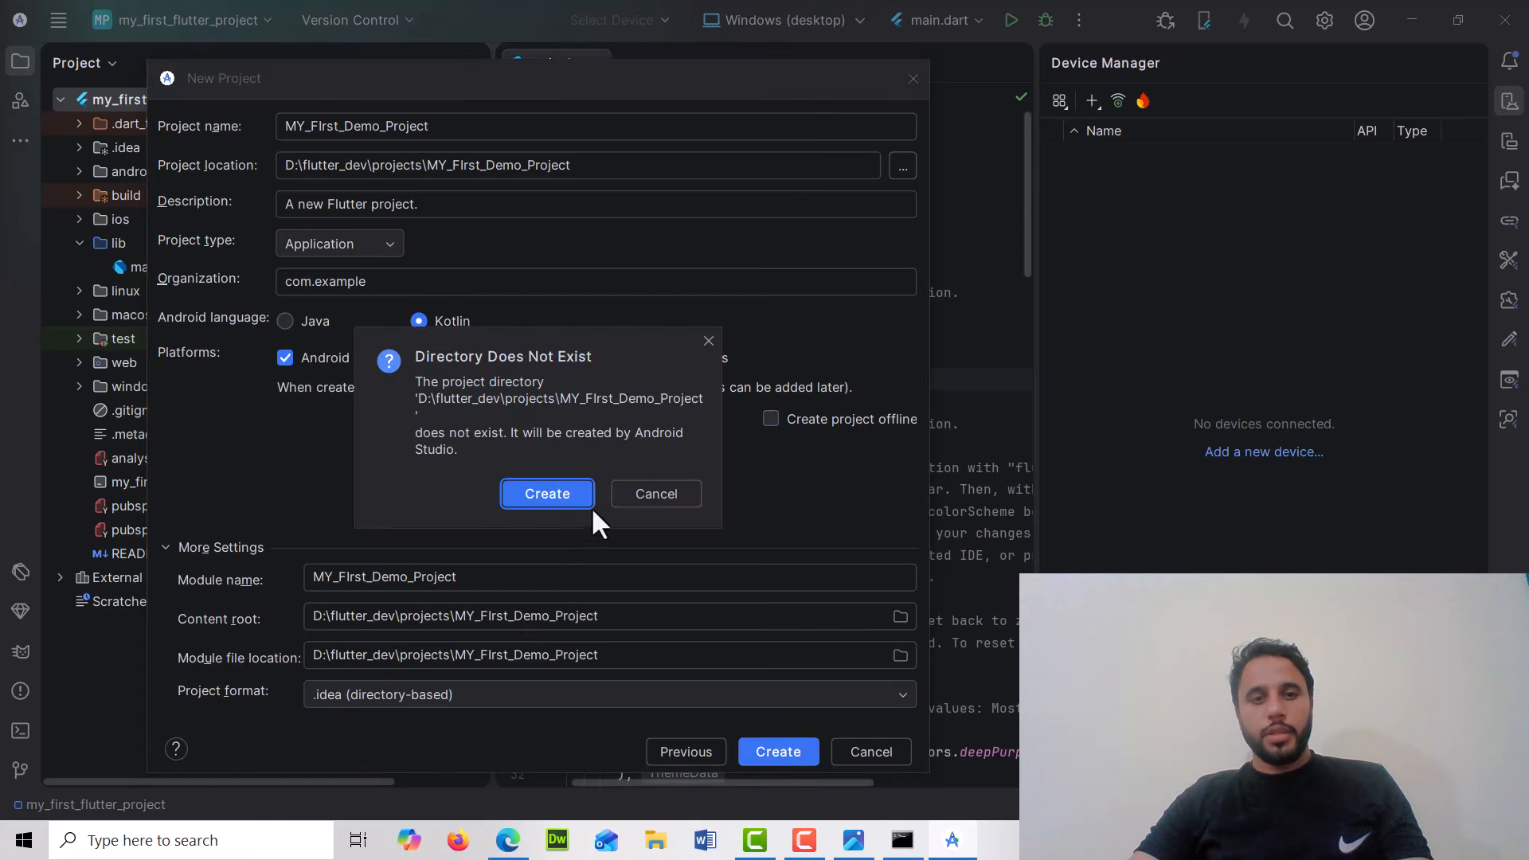
{"action": "left_click", "coordinate": [551, 494]}
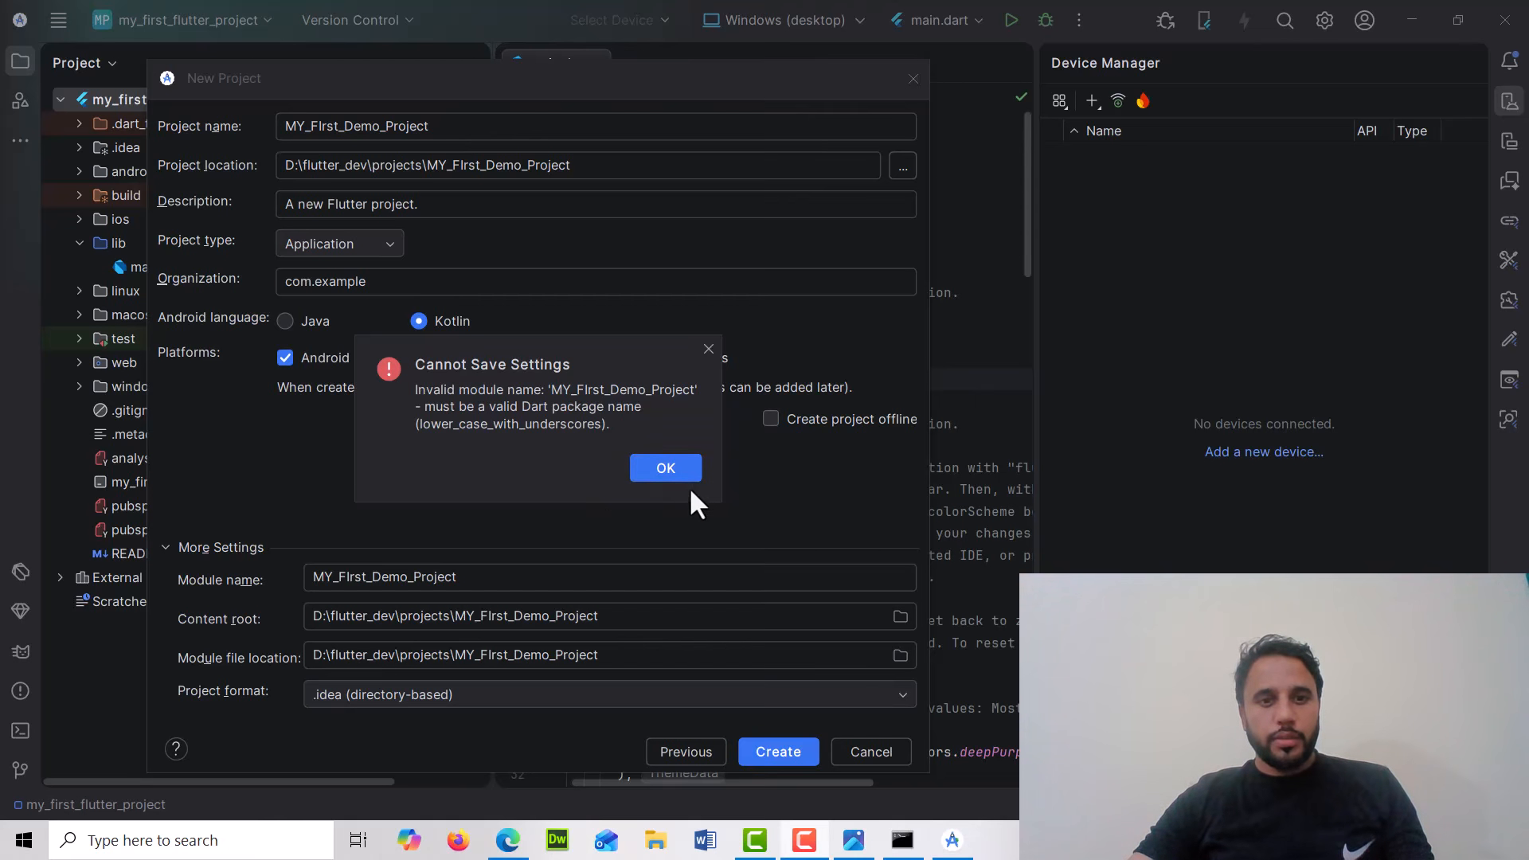
{"action": "left_click", "coordinate": [664, 470]}
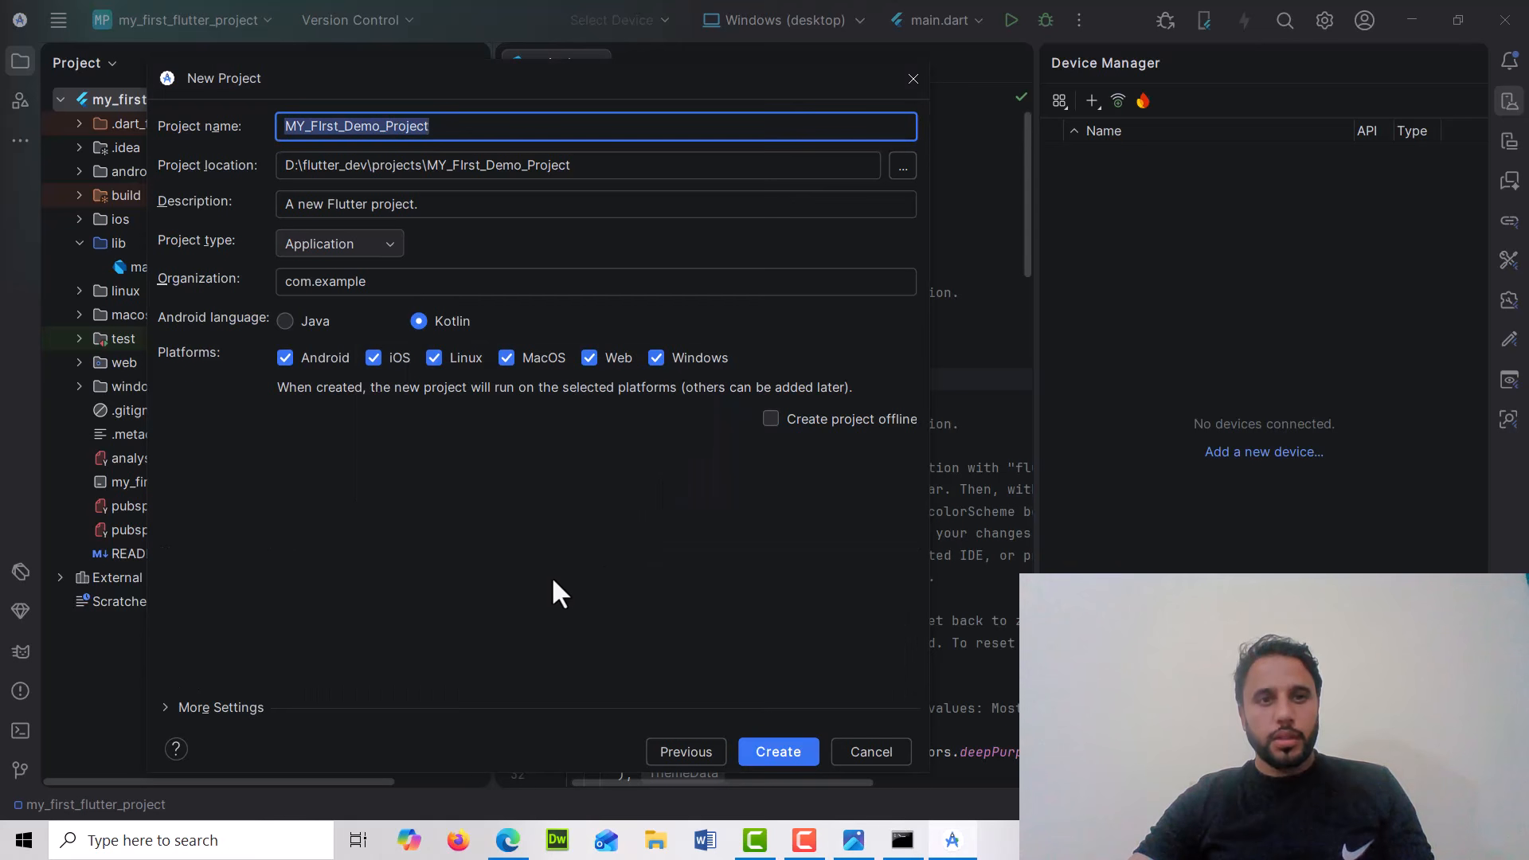
Rename the project to my_first_demo_project in lowercase with underscores
{"action": "type", "text": "my"}
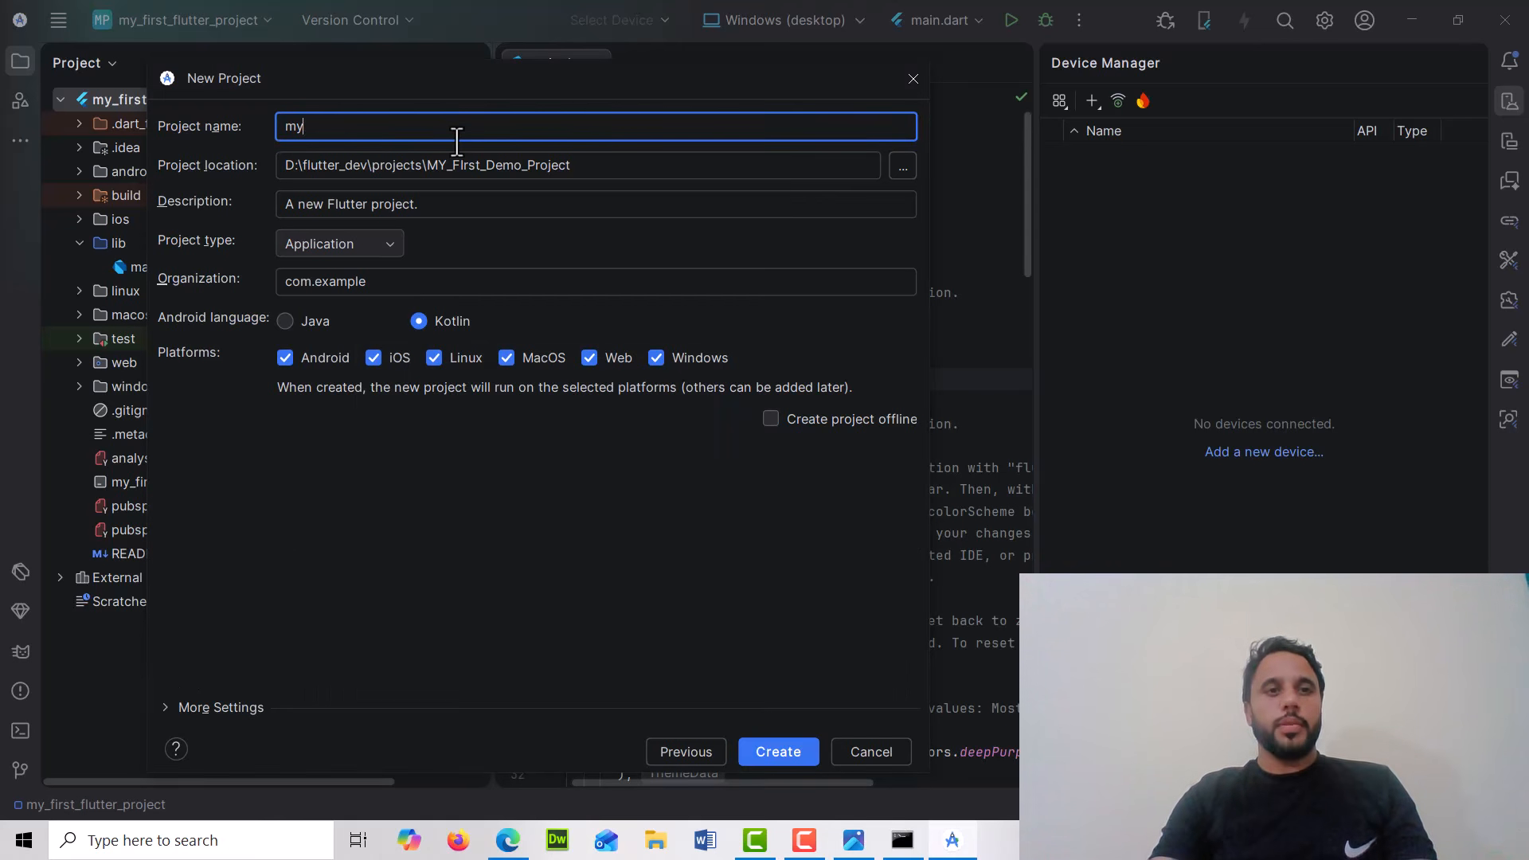
{"action": "type", "text": "_first_"}
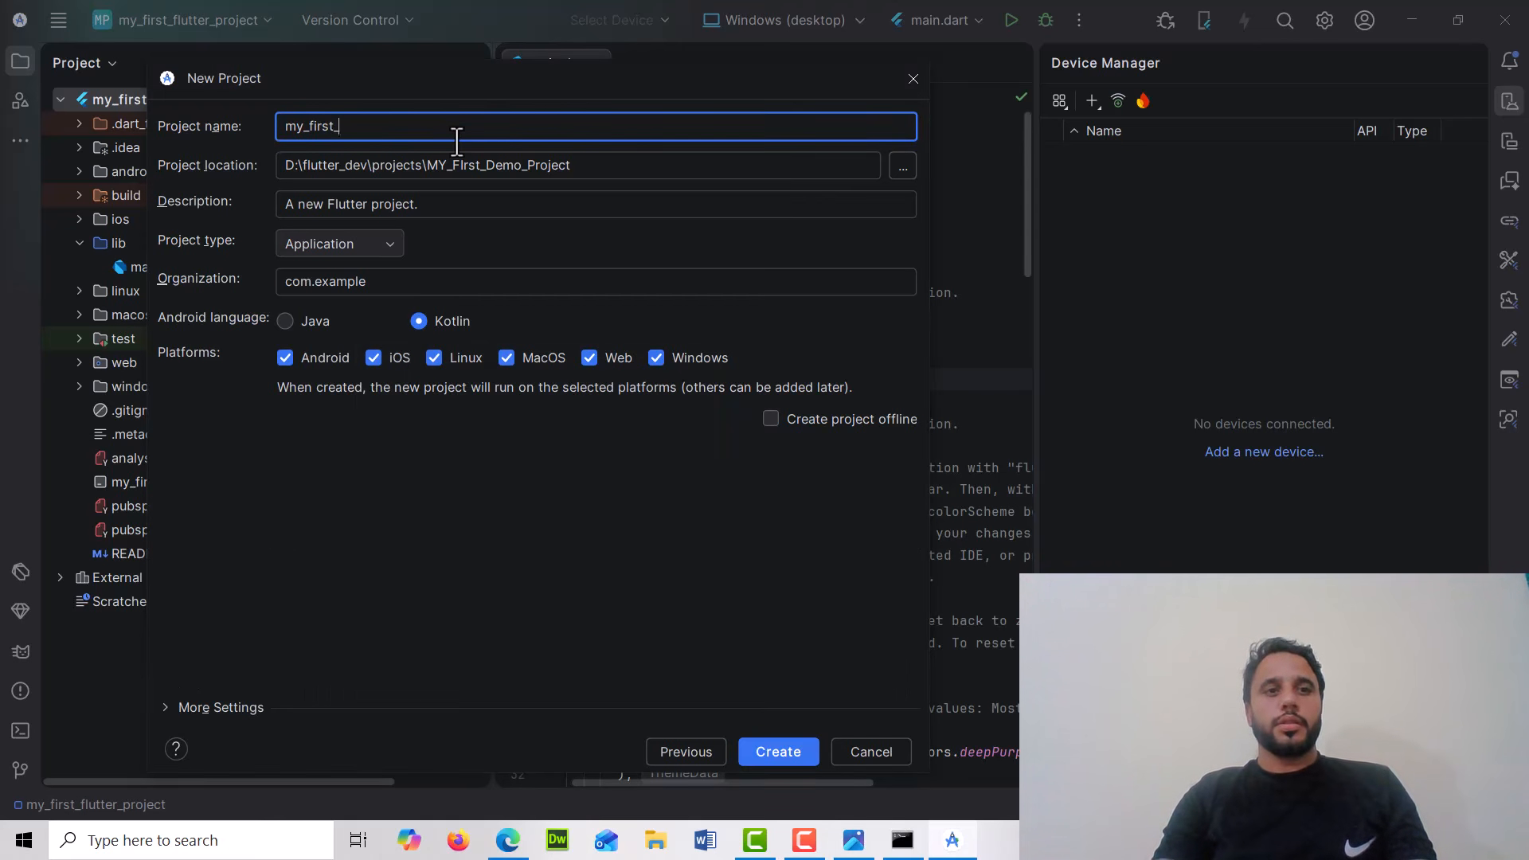
{"action": "type", "text": "demo_"}
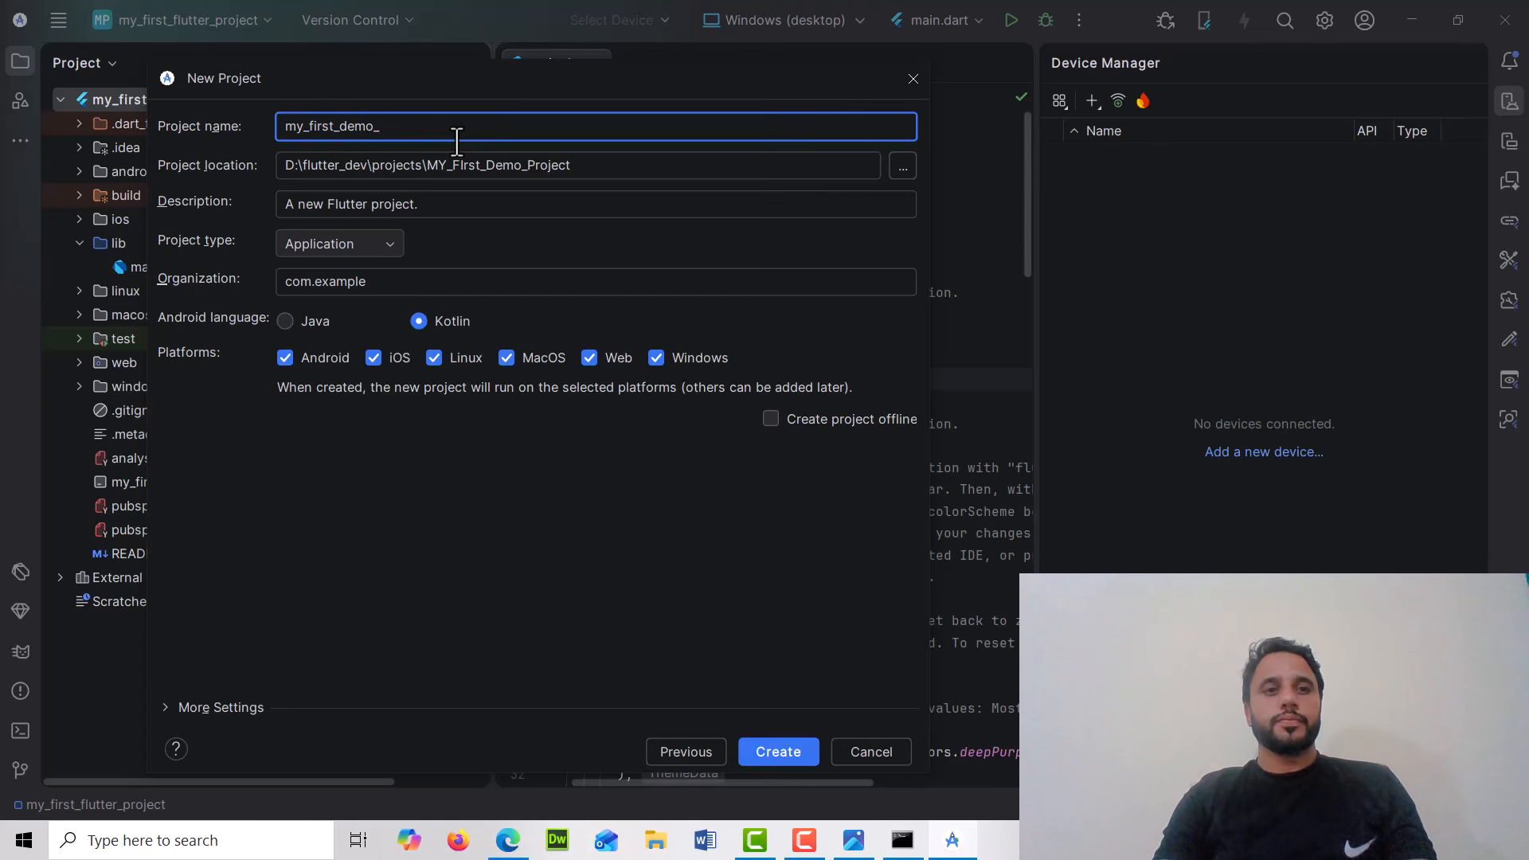
{"action": "type", "text": "porject"}
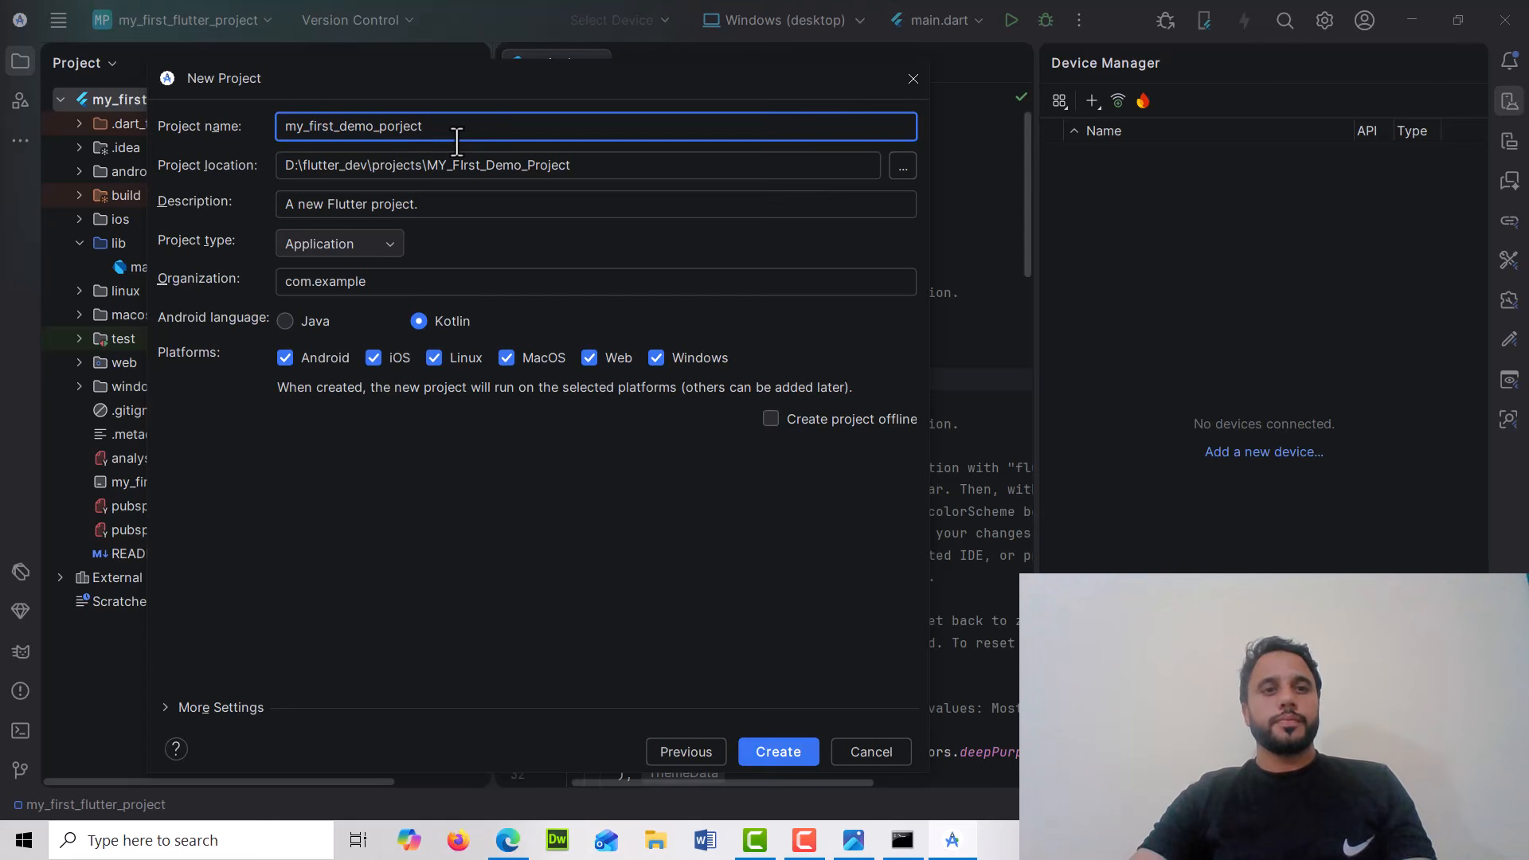
{"action": "left_click_drag", "start_coordinate": [396, 126], "coordinate": [477, 117]}
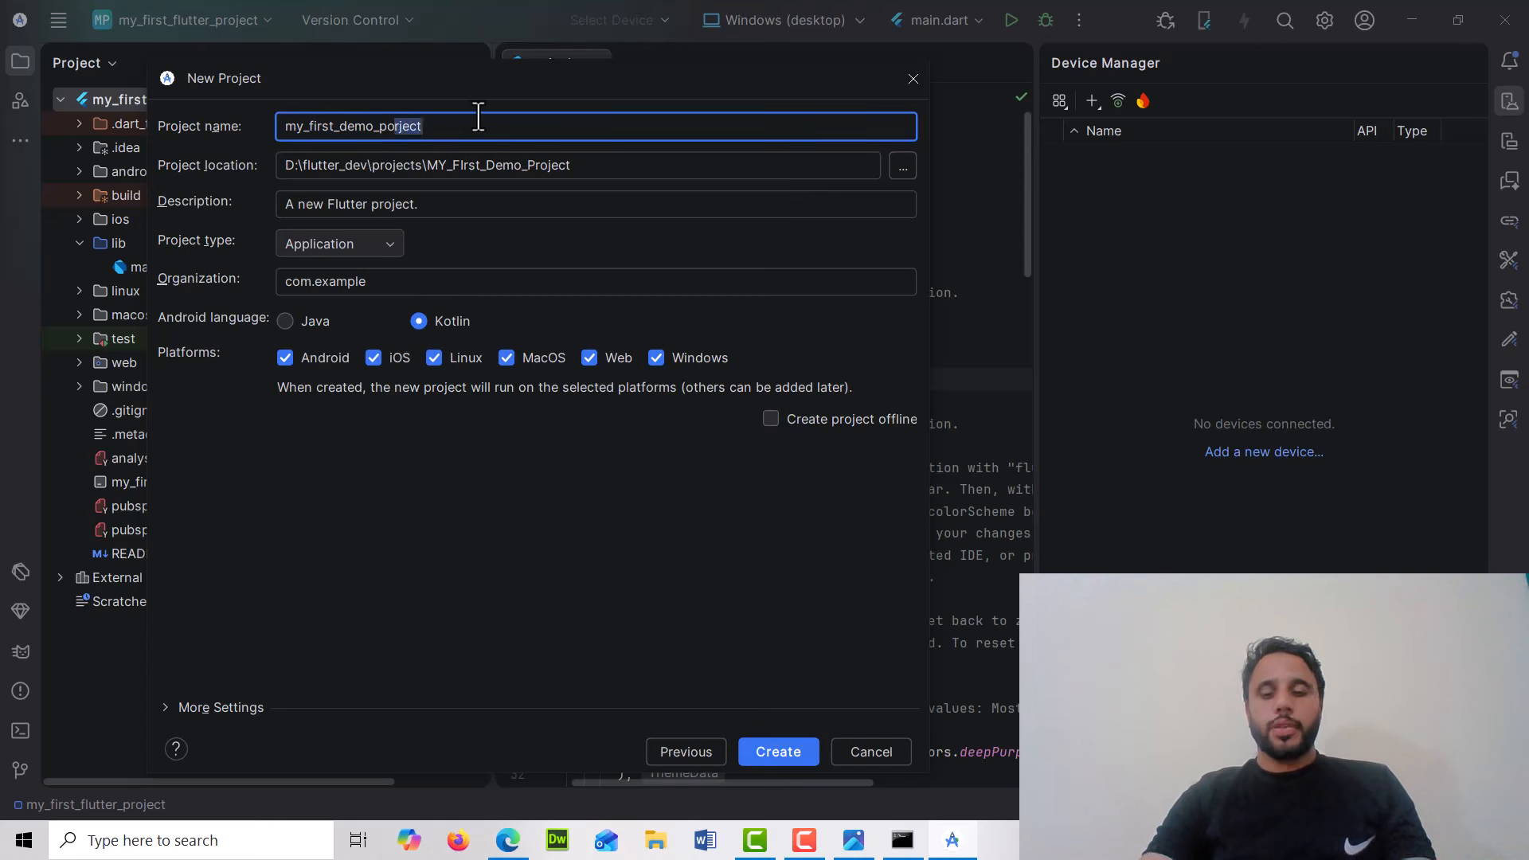
{"action": "key", "text": "BackSpace"}
{"action": "key", "text": "BackSpace"}
{"action": "type", "text": "roject"}
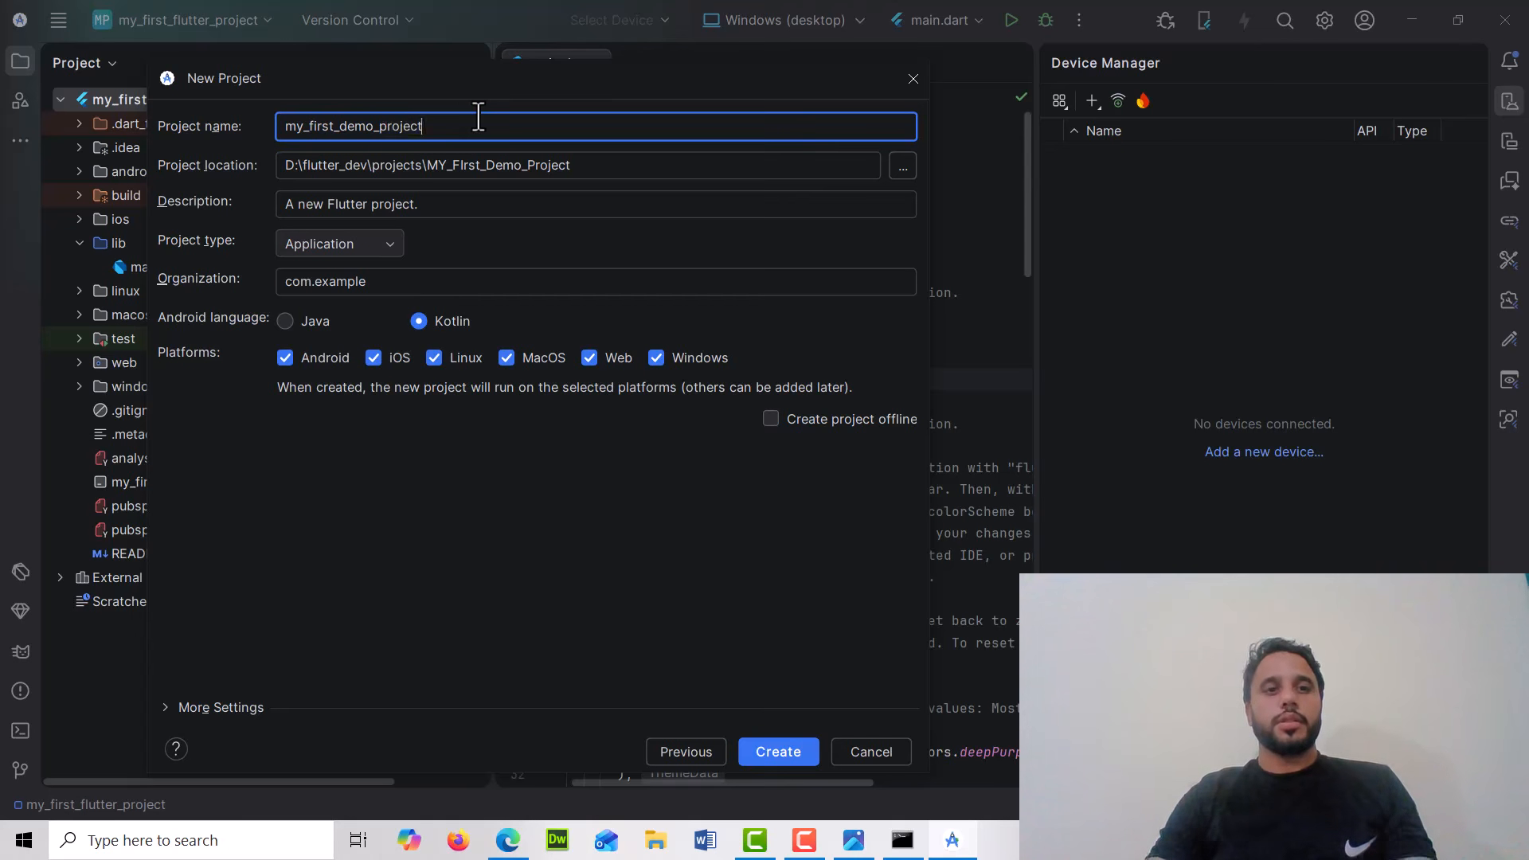
Set the location's last folder to my_first_demo_project, then create the project and open it in the current window
{"action": "double_click", "coordinate": [478, 117]}
{"action": "key", "text": "ctrl+c"}
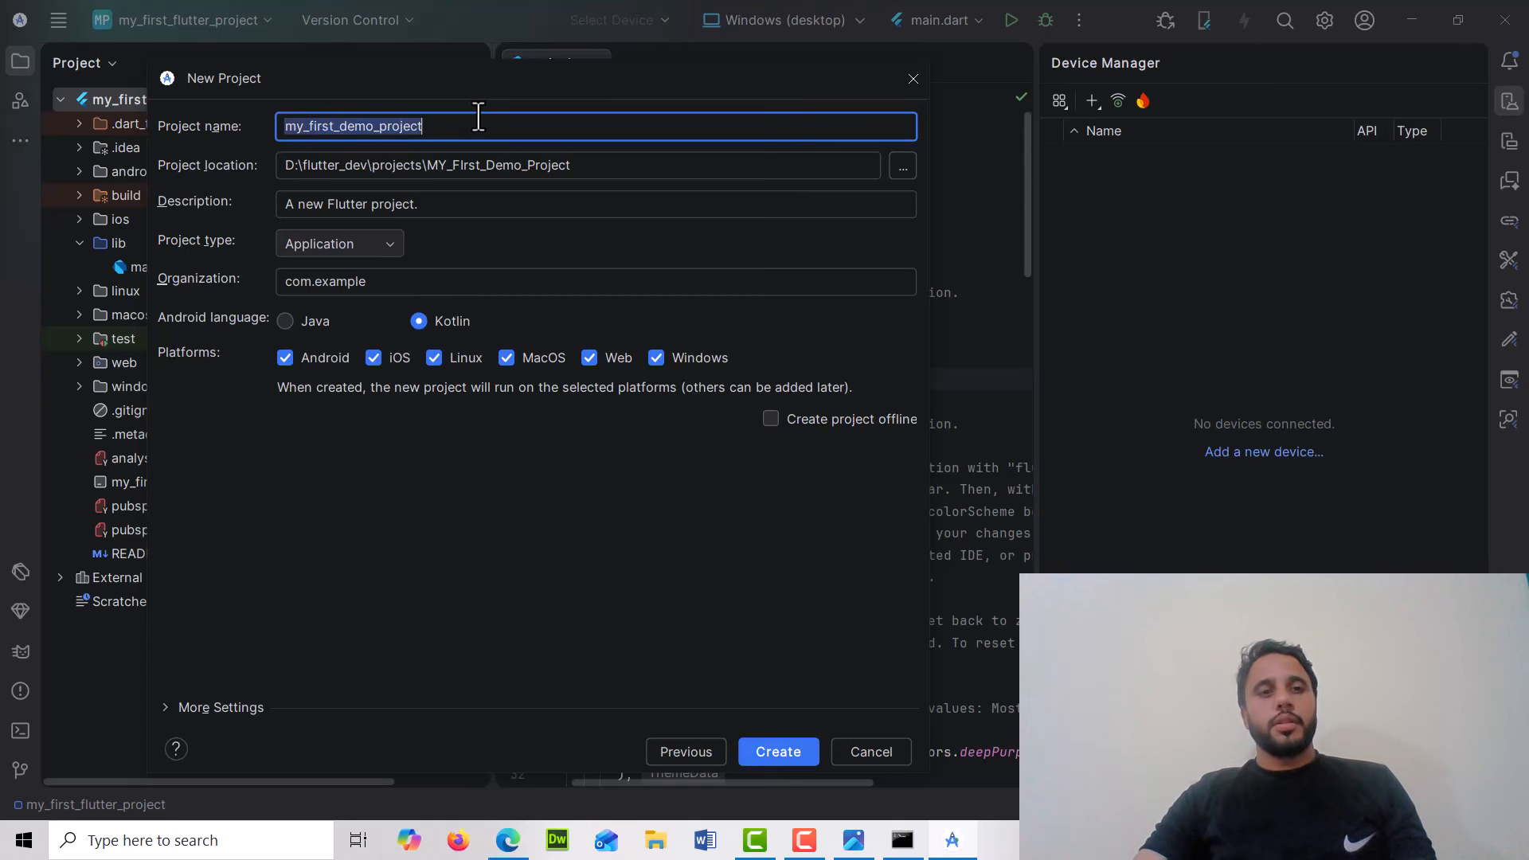
{"action": "left_click", "coordinate": [538, 169]}
{"action": "double_click", "coordinate": [537, 169]}
{"action": "key", "text": "ctrl+v"}
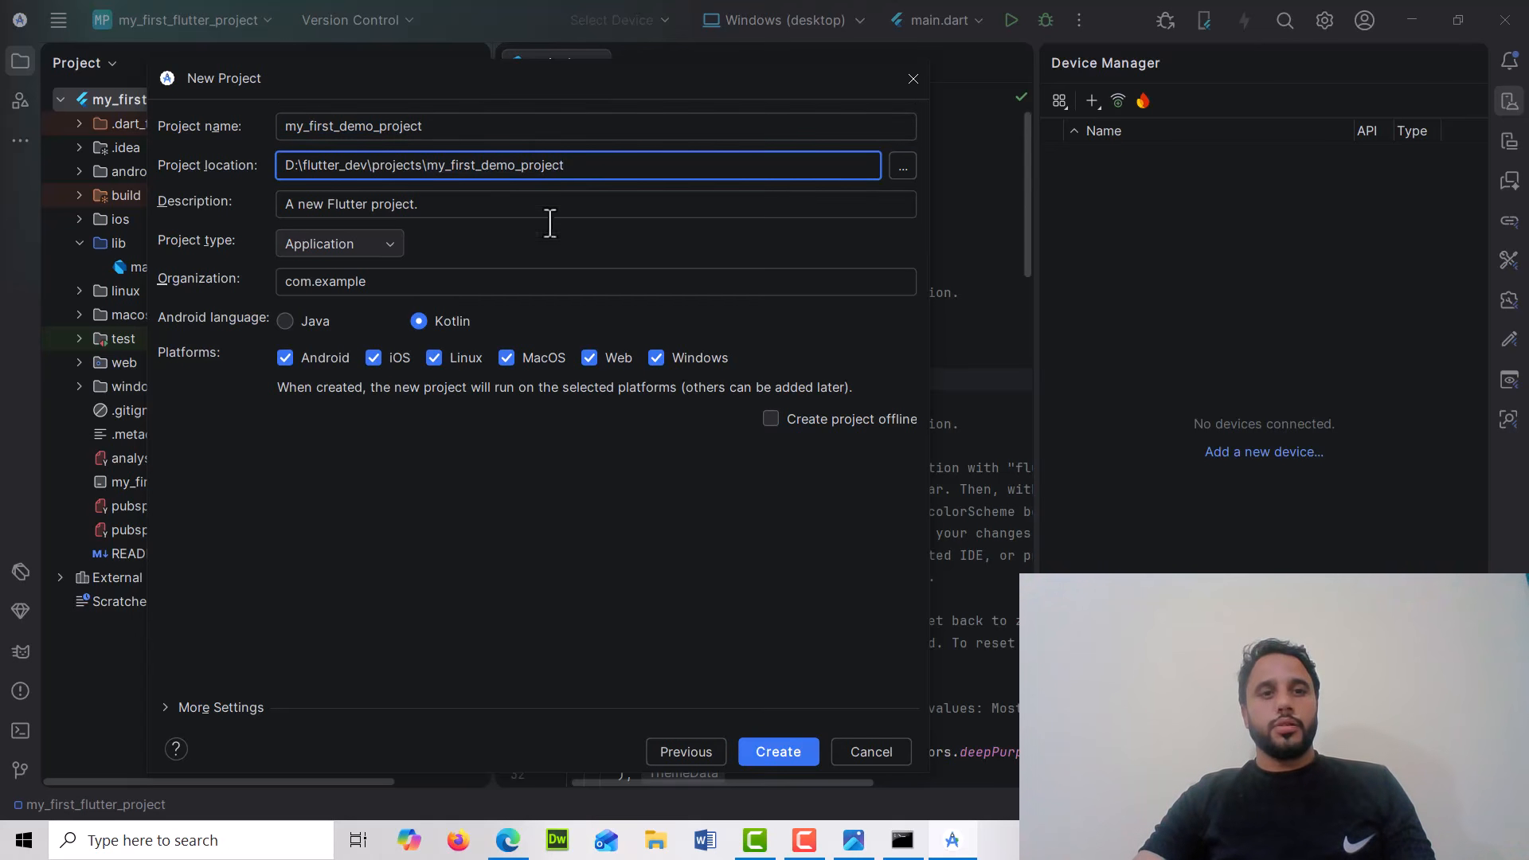
{"action": "left_click", "coordinate": [745, 751]}
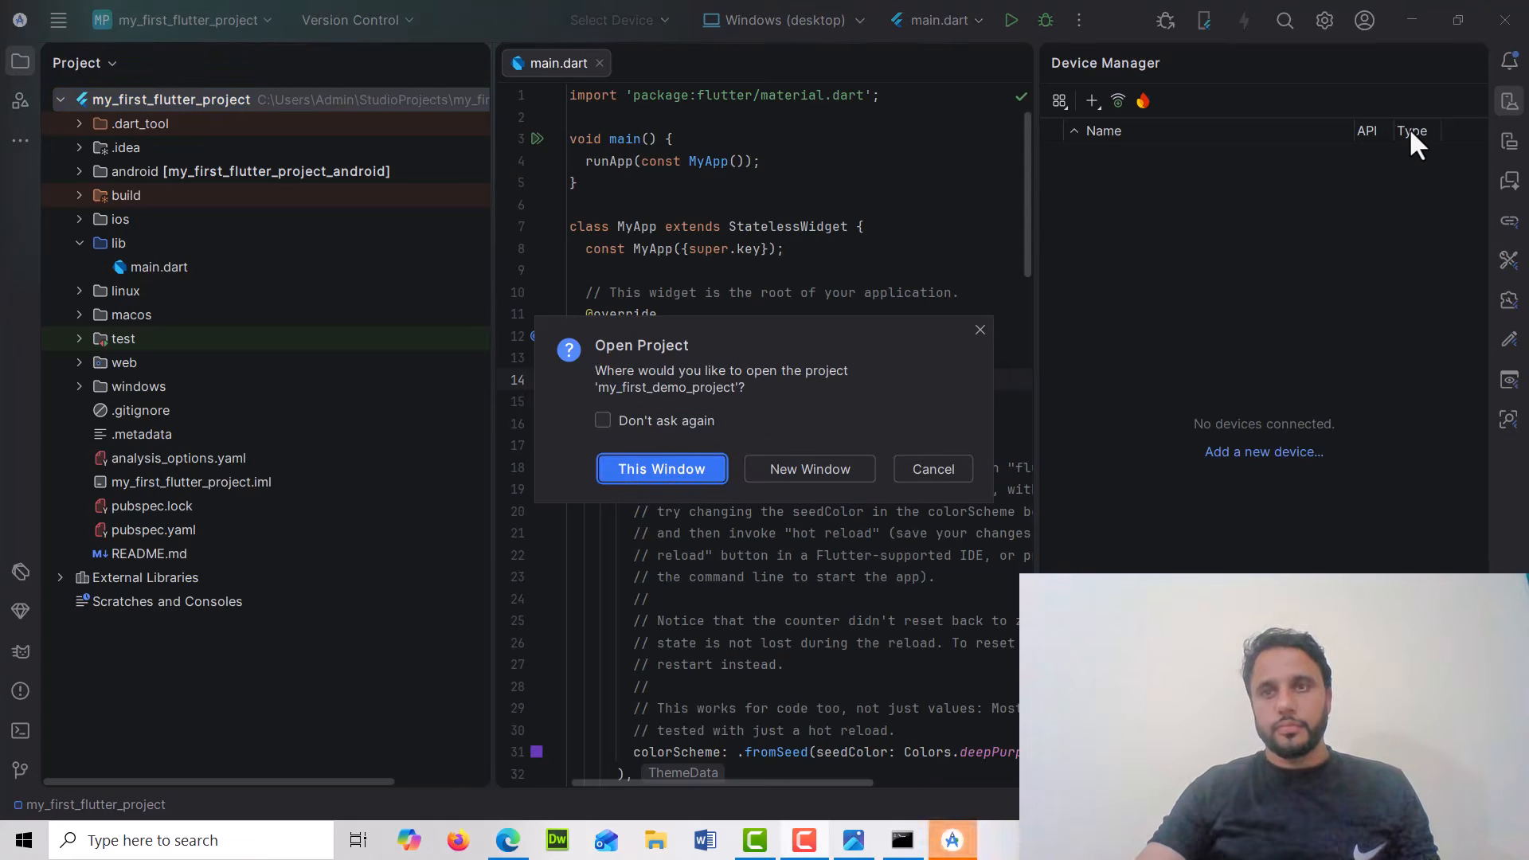
{"action": "left_click", "coordinate": [680, 472]}
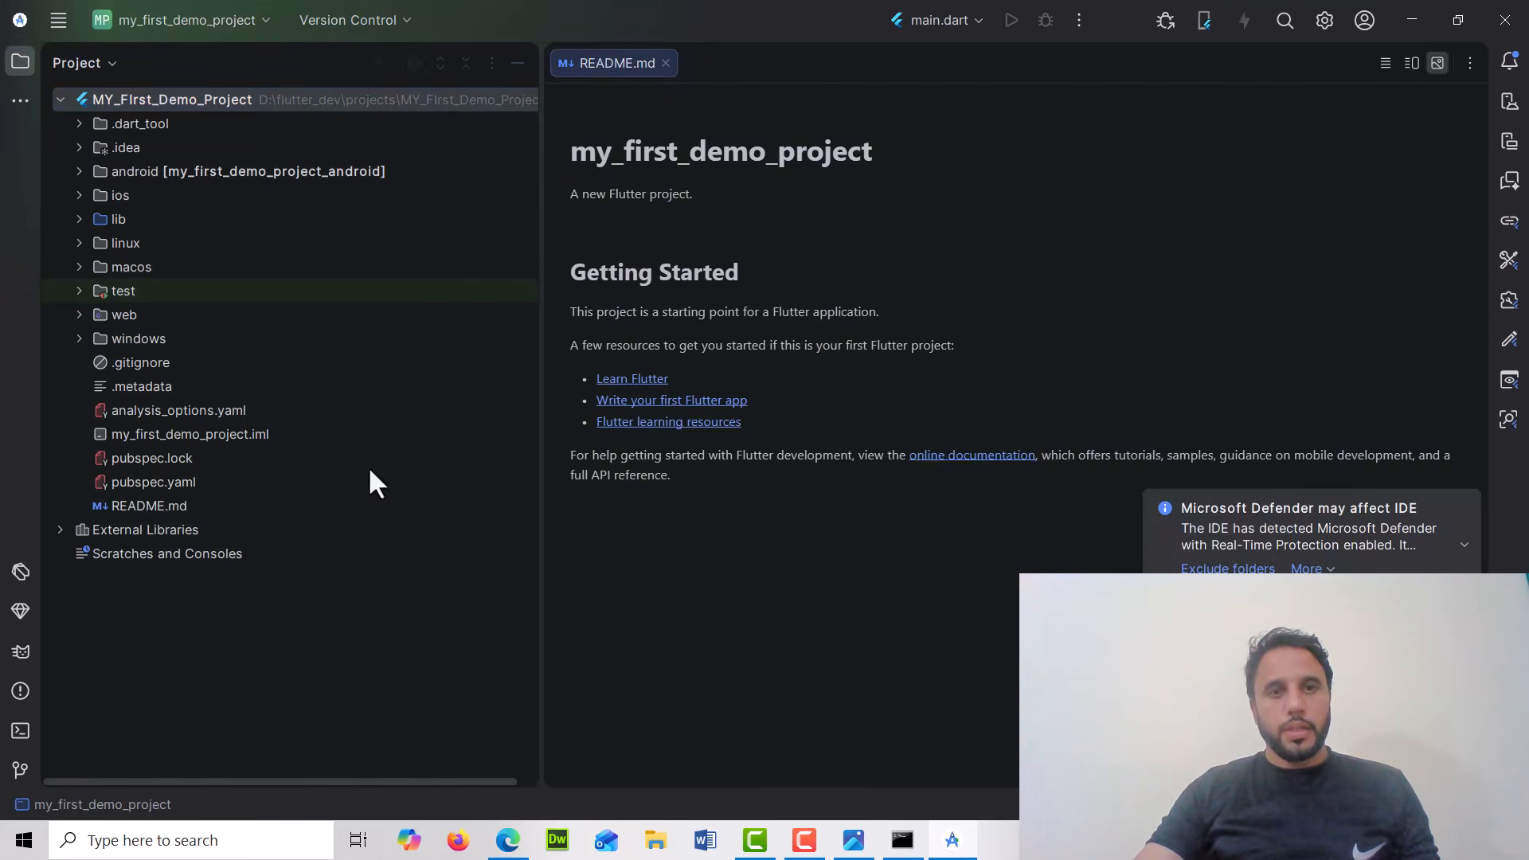
Open pubspec.yaml from the project tree and select its dependencies block with the flutter sdk entry
{"action": "left_click", "coordinate": [131, 172]}
{"action": "left_click", "coordinate": [118, 199]}
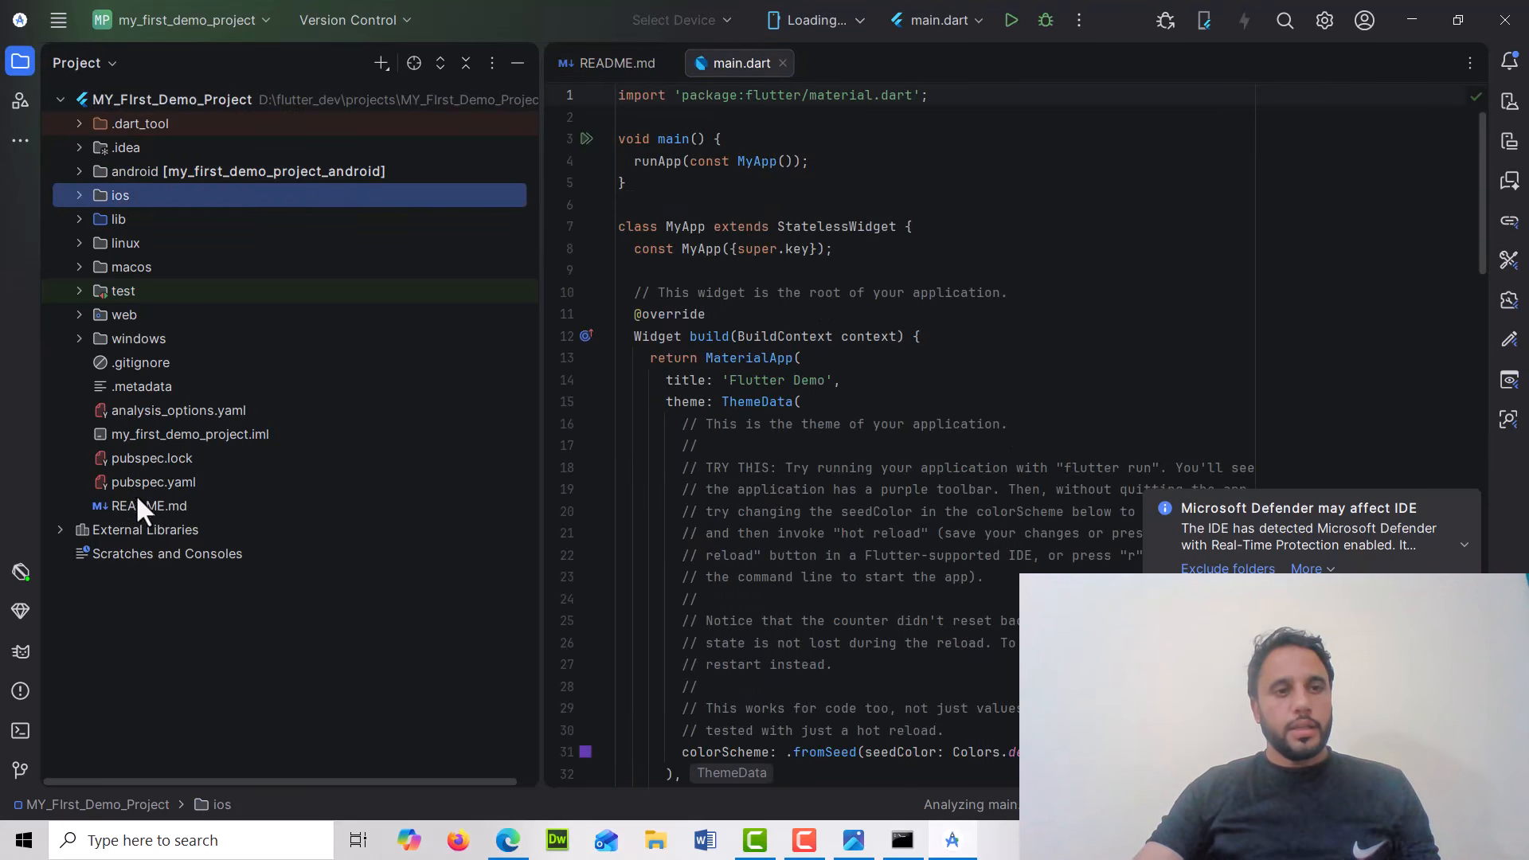
{"action": "left_click", "coordinate": [169, 486]}
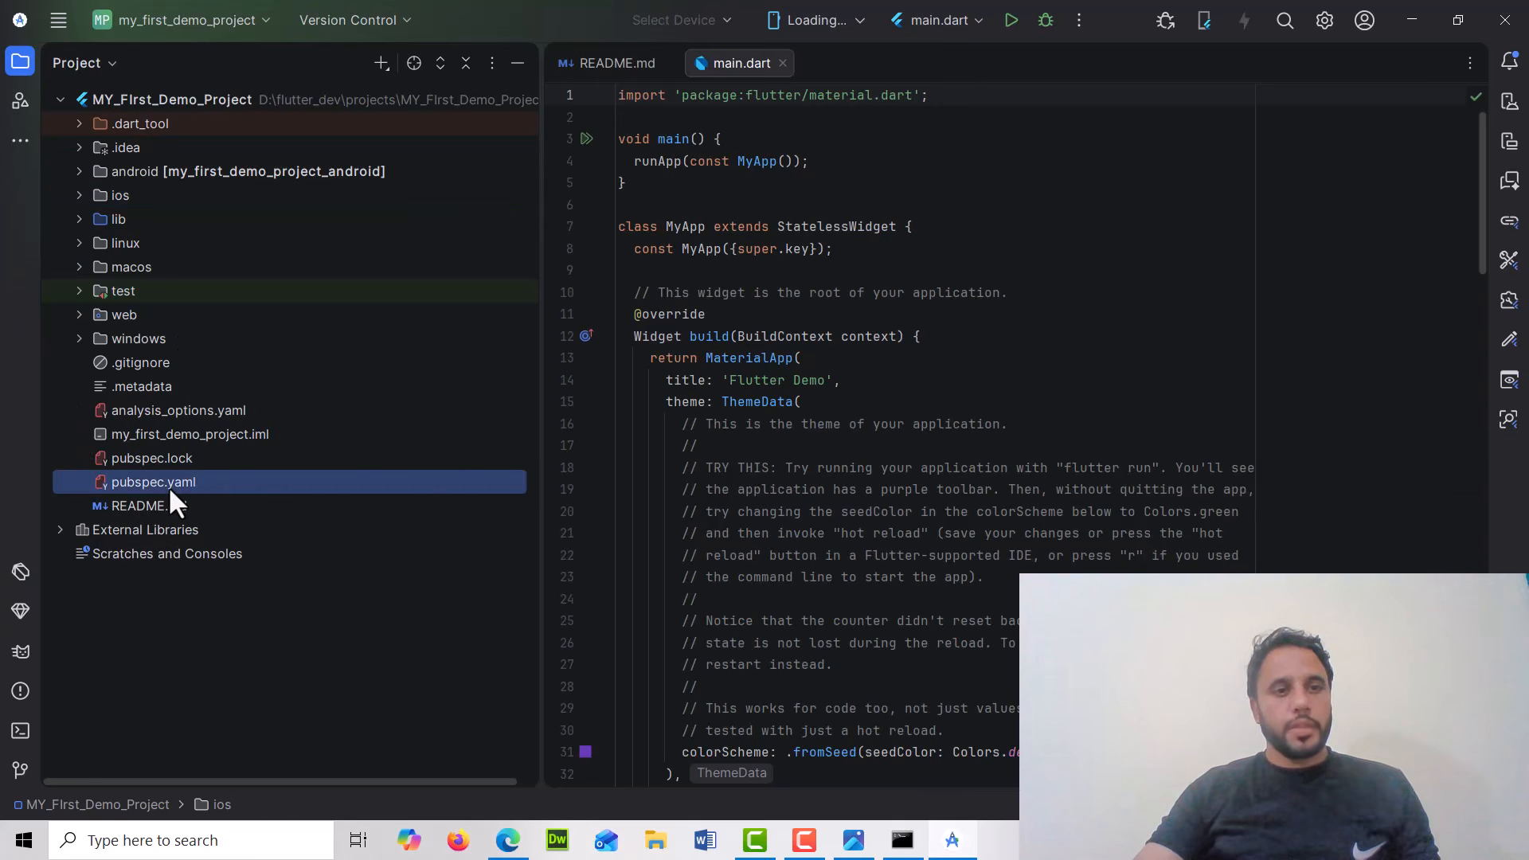
{"action": "left_click", "coordinate": [852, 360]}
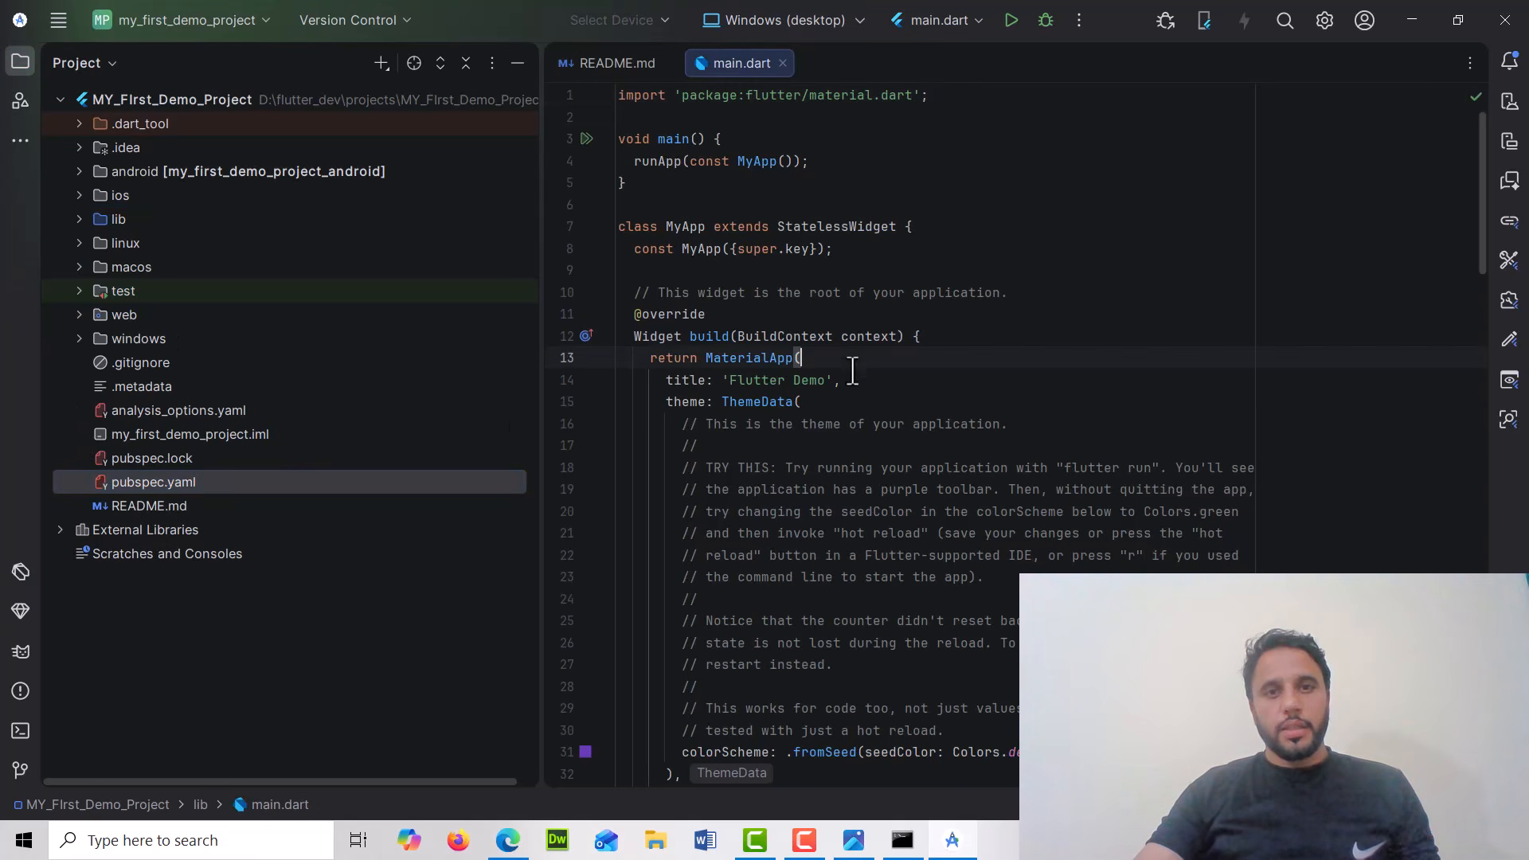
{"action": "scroll", "coordinate": [820, 480], "scroll_direction": "down", "scroll_amount": 7}
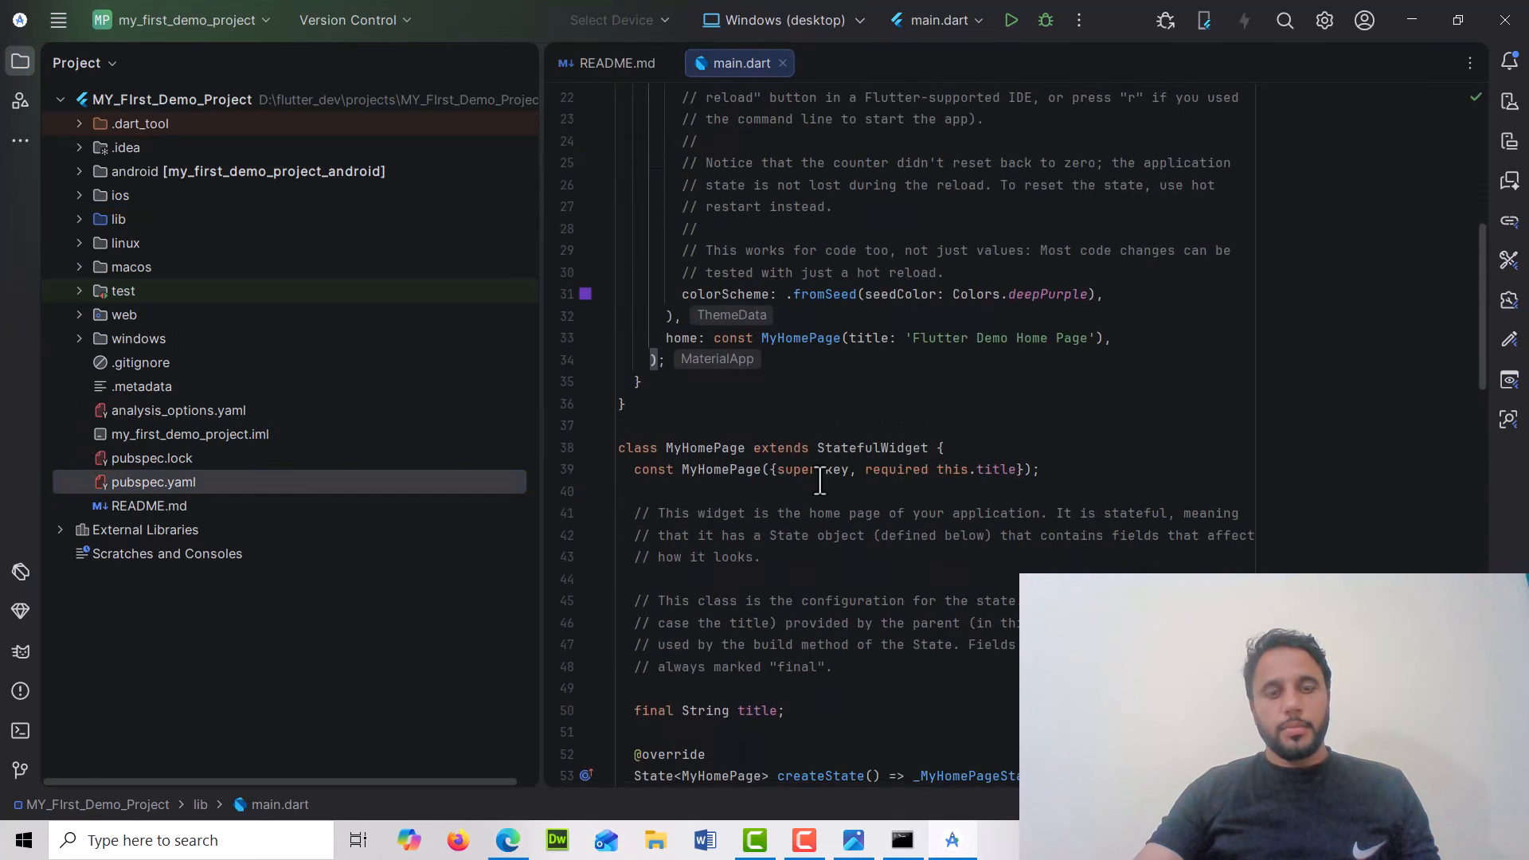
{"action": "double_click", "coordinate": [174, 482]}
{"action": "scroll", "coordinate": [817, 575], "scroll_direction": "down", "scroll_amount": 3}
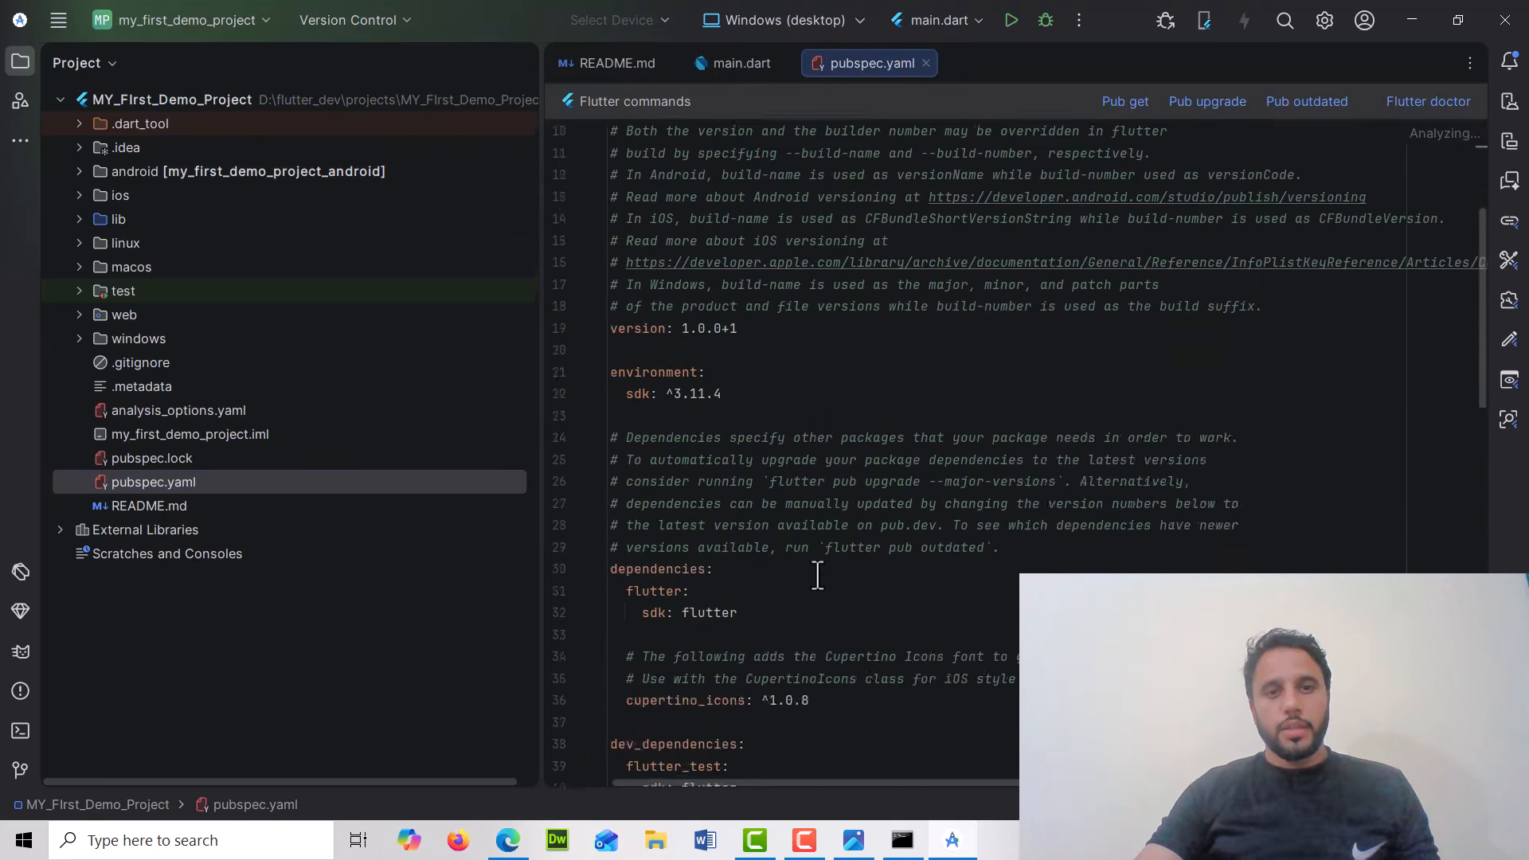
{"action": "scroll", "coordinate": [817, 575], "scroll_direction": "down", "scroll_amount": 7}
{"action": "scroll", "coordinate": [818, 580], "scroll_direction": "up", "scroll_amount": 2}
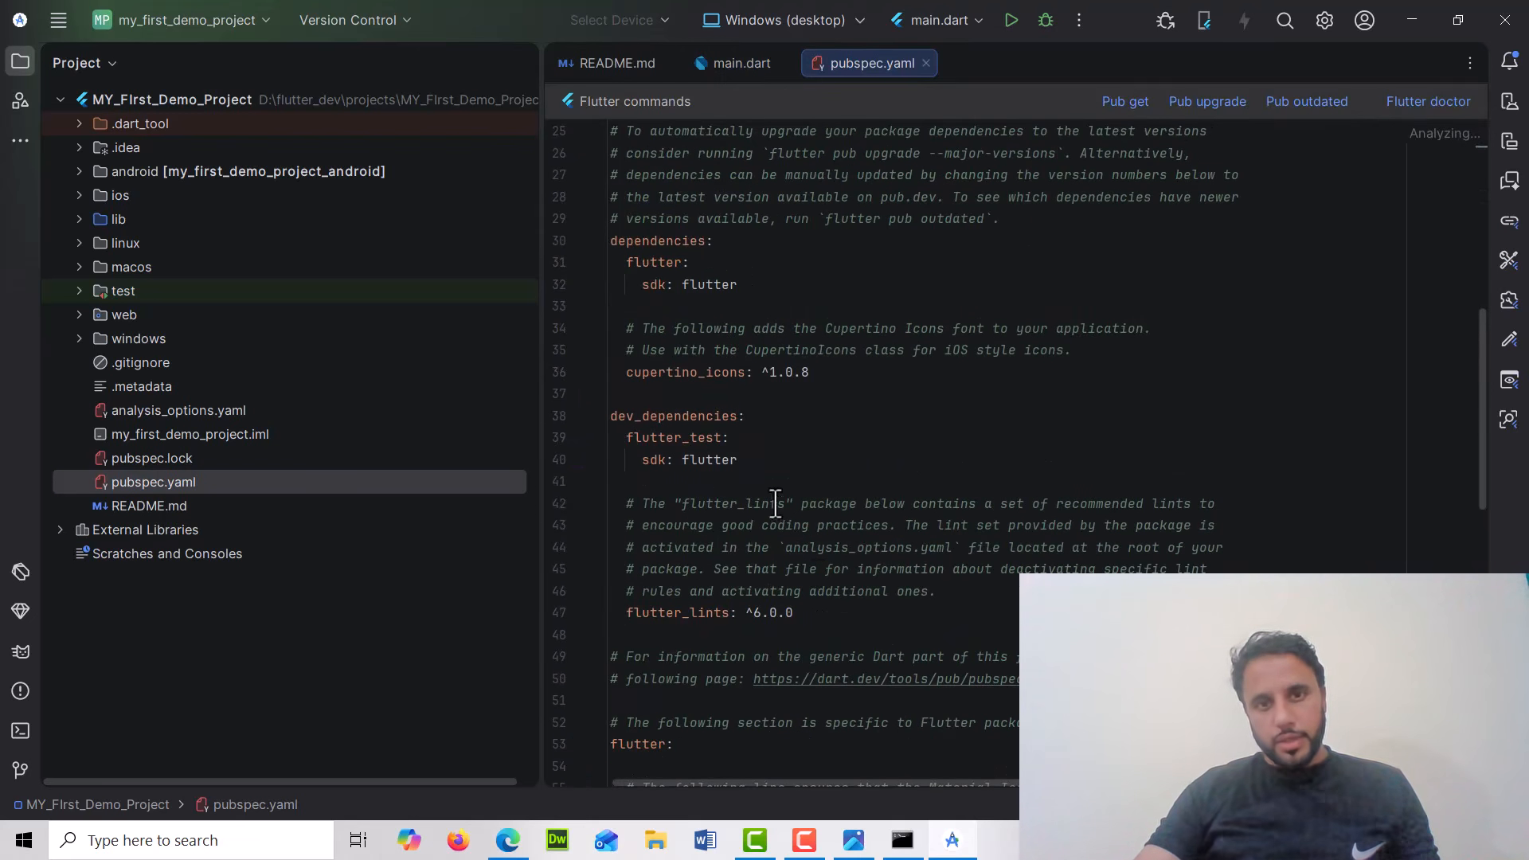
{"action": "left_click_drag", "start_coordinate": [757, 285], "coordinate": [612, 239]}
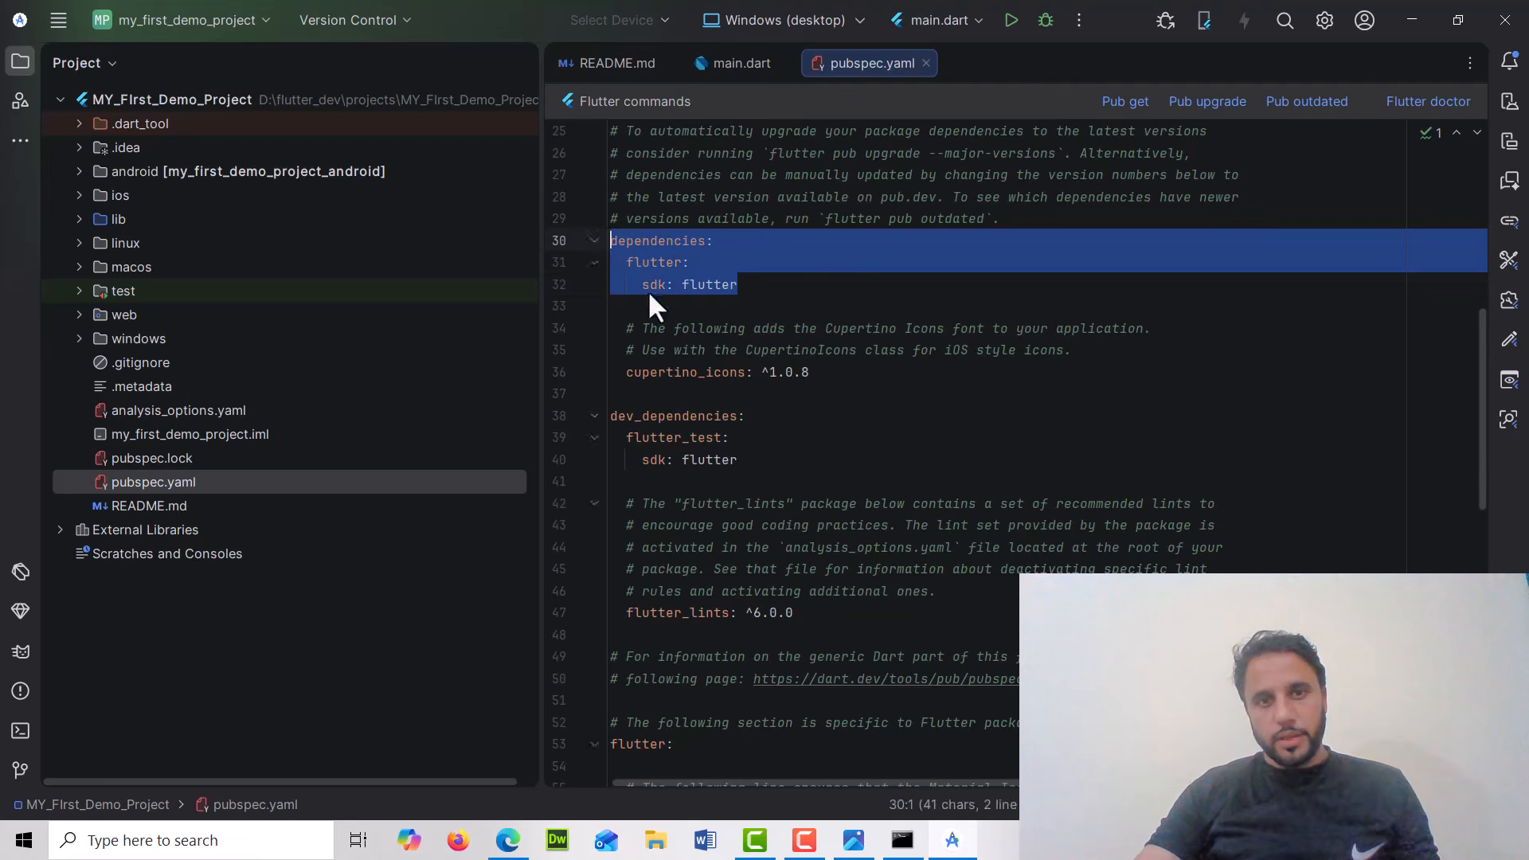
Scroll through pubspec.yaml to review its name, version, environment and dependency sections
{"action": "left_click", "coordinate": [698, 416]}
{"action": "scroll", "coordinate": [715, 460], "scroll_direction": "up", "scroll_amount": 8}
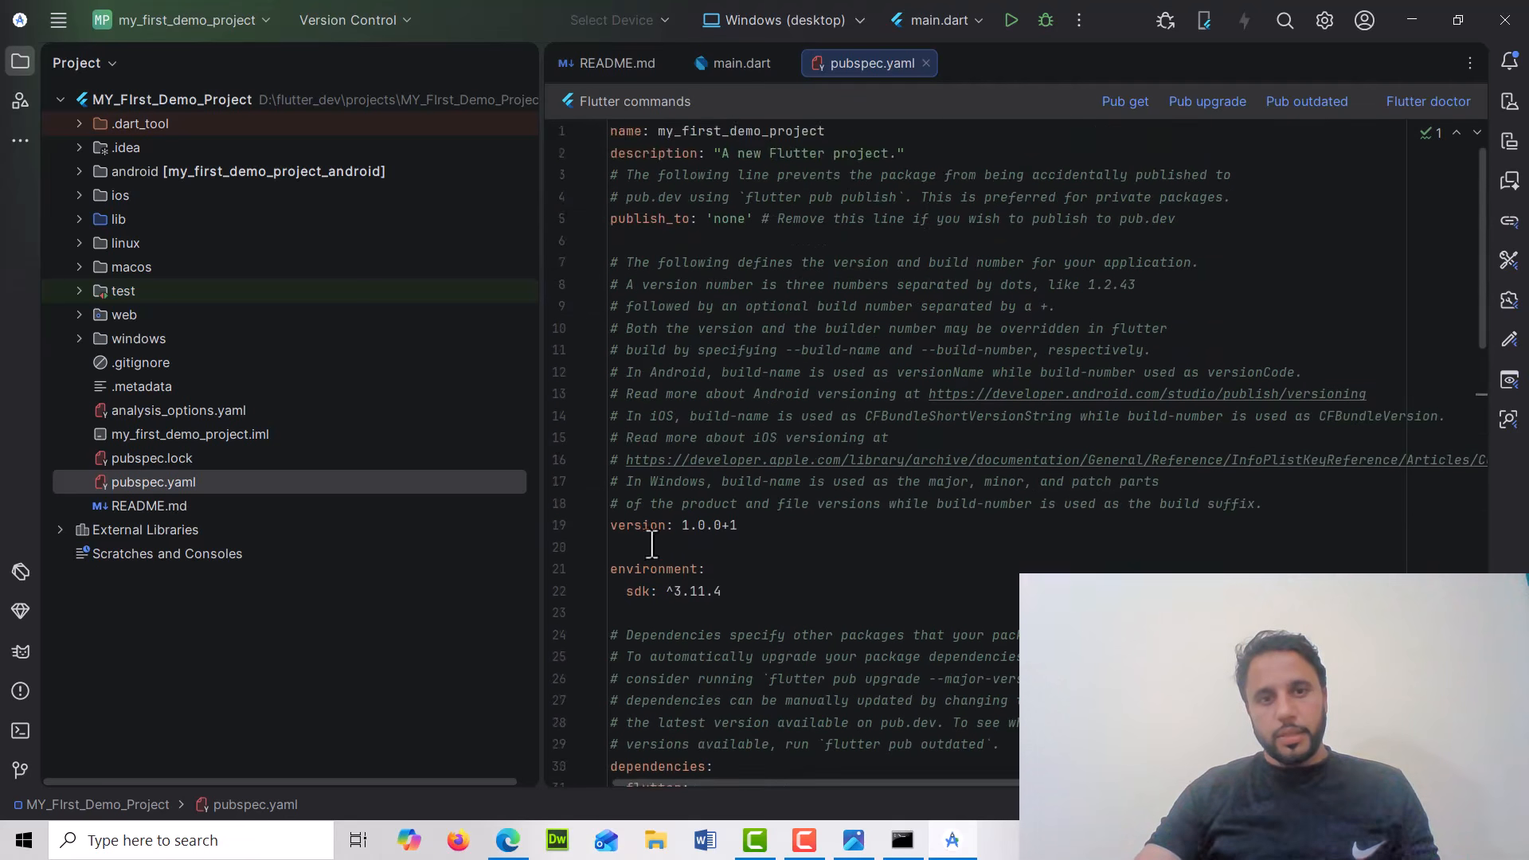
{"action": "scroll", "coordinate": [673, 566], "scroll_direction": "down", "scroll_amount": 1}
{"action": "scroll", "coordinate": [678, 563], "scroll_direction": "up", "scroll_amount": 1}
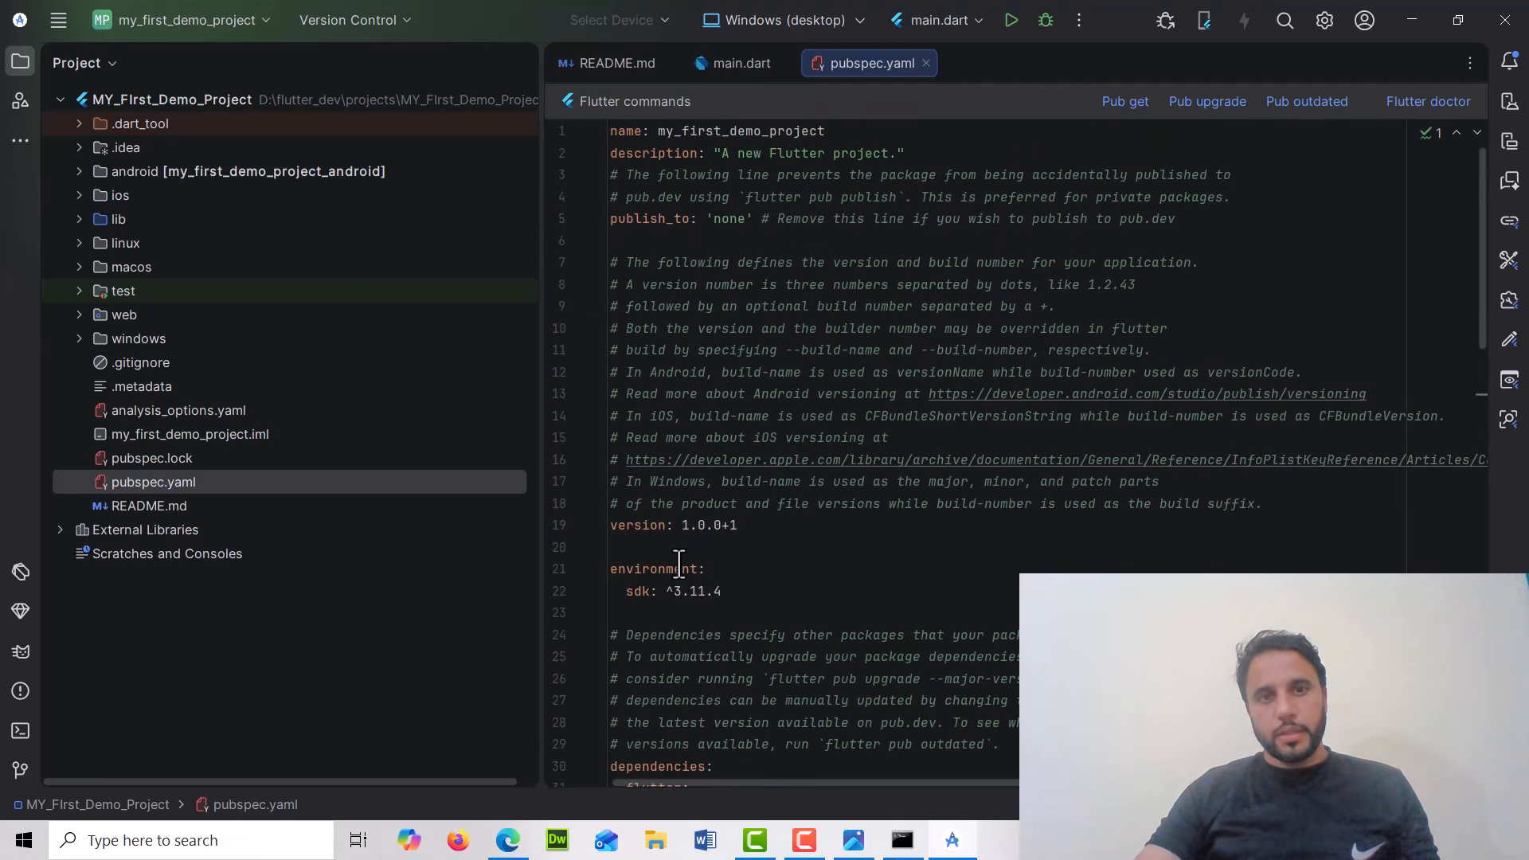
{"action": "scroll", "coordinate": [704, 555], "scroll_direction": "down", "scroll_amount": 13}
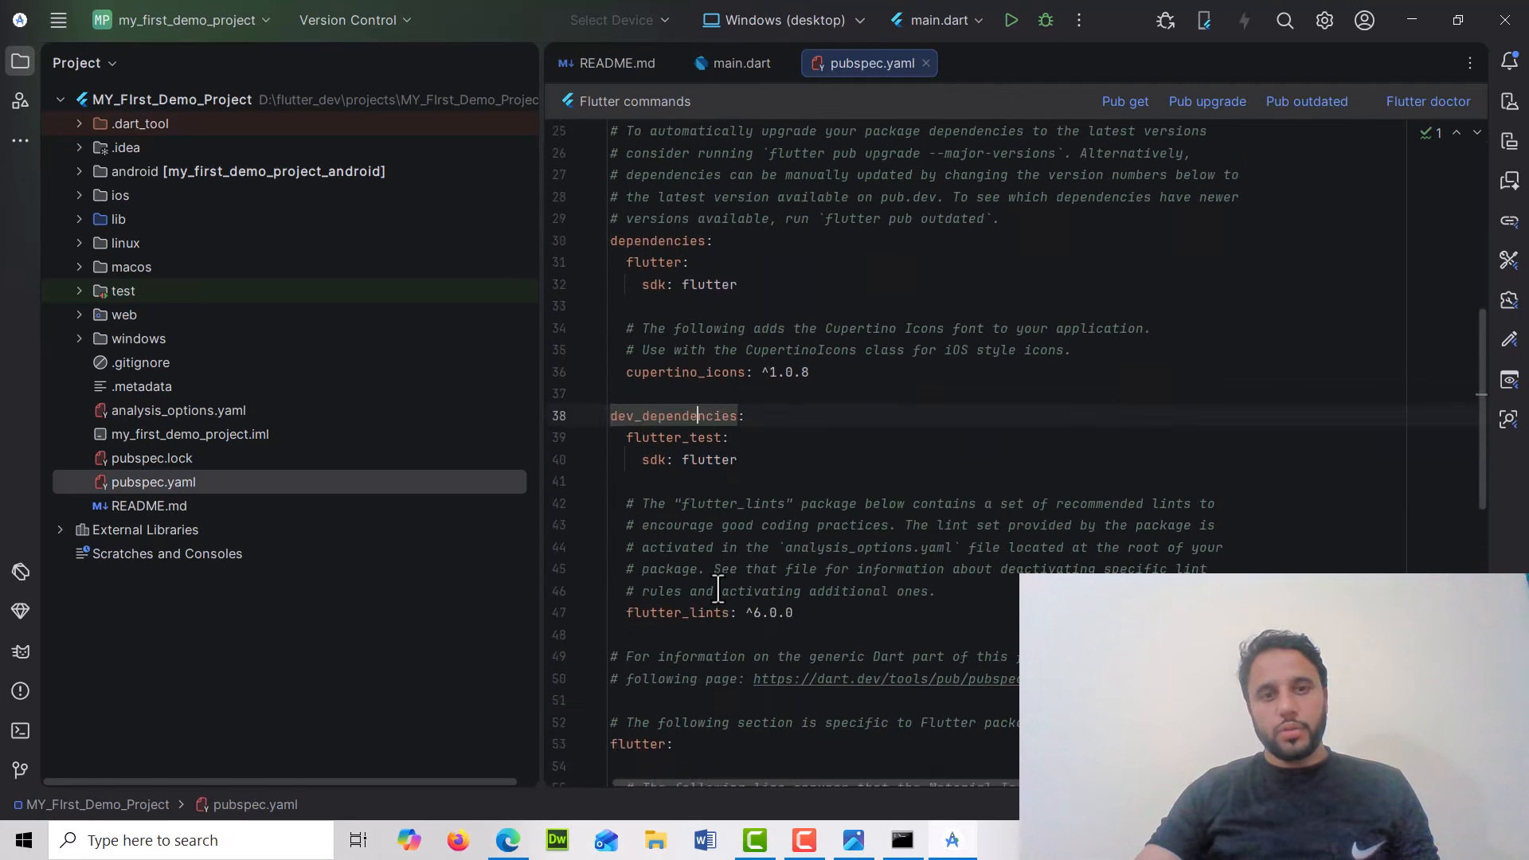
{"action": "scroll", "coordinate": [725, 581], "scroll_direction": "down", "scroll_amount": 2}
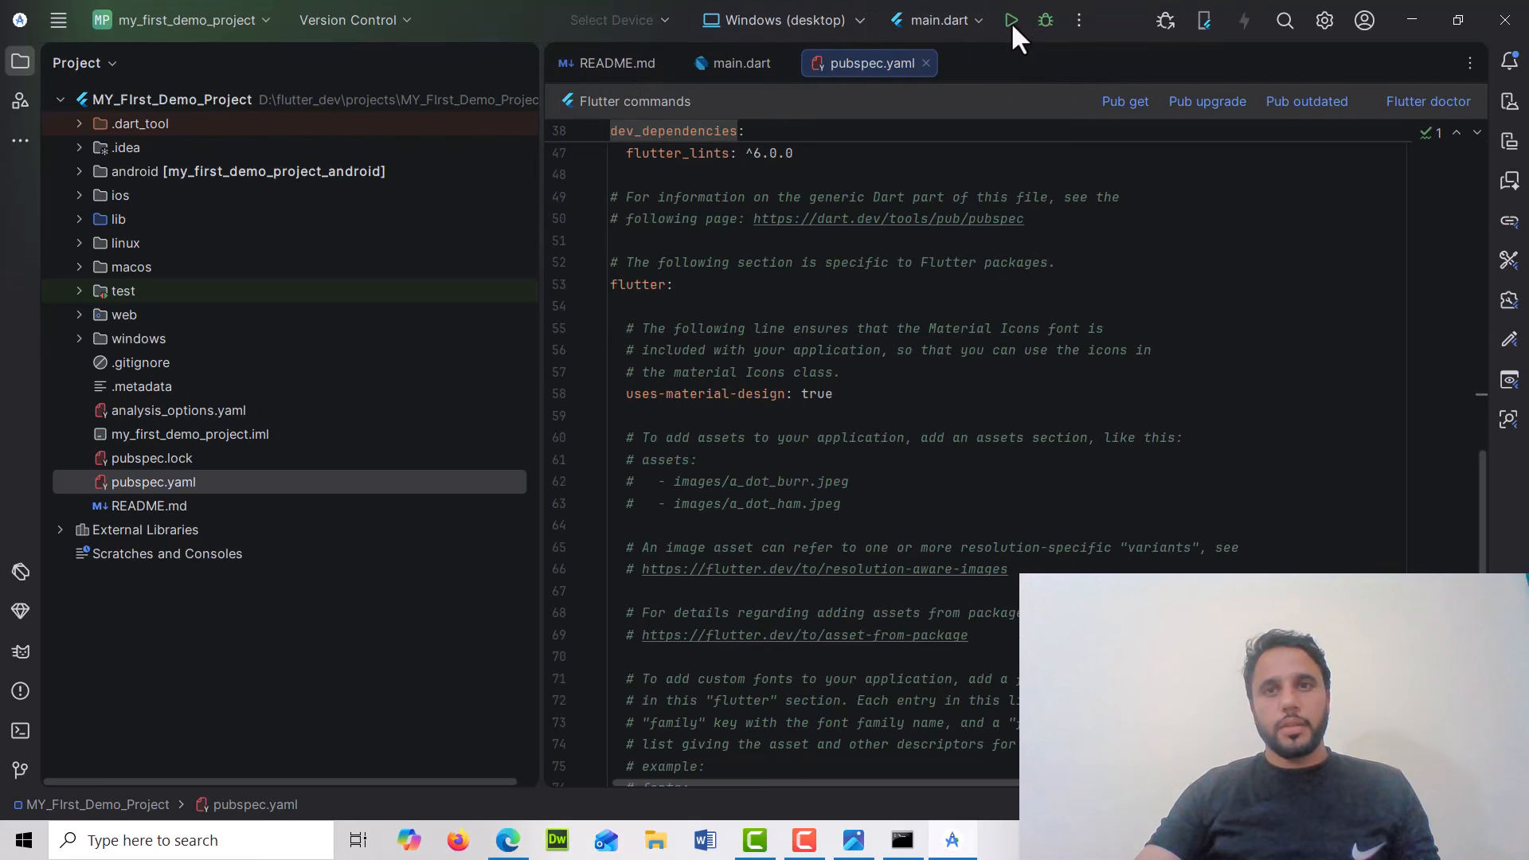
Set Chrome (web) as the target device, run the app, and allow dartvm.exe access through the firewall
{"action": "left_click", "coordinate": [809, 17]}
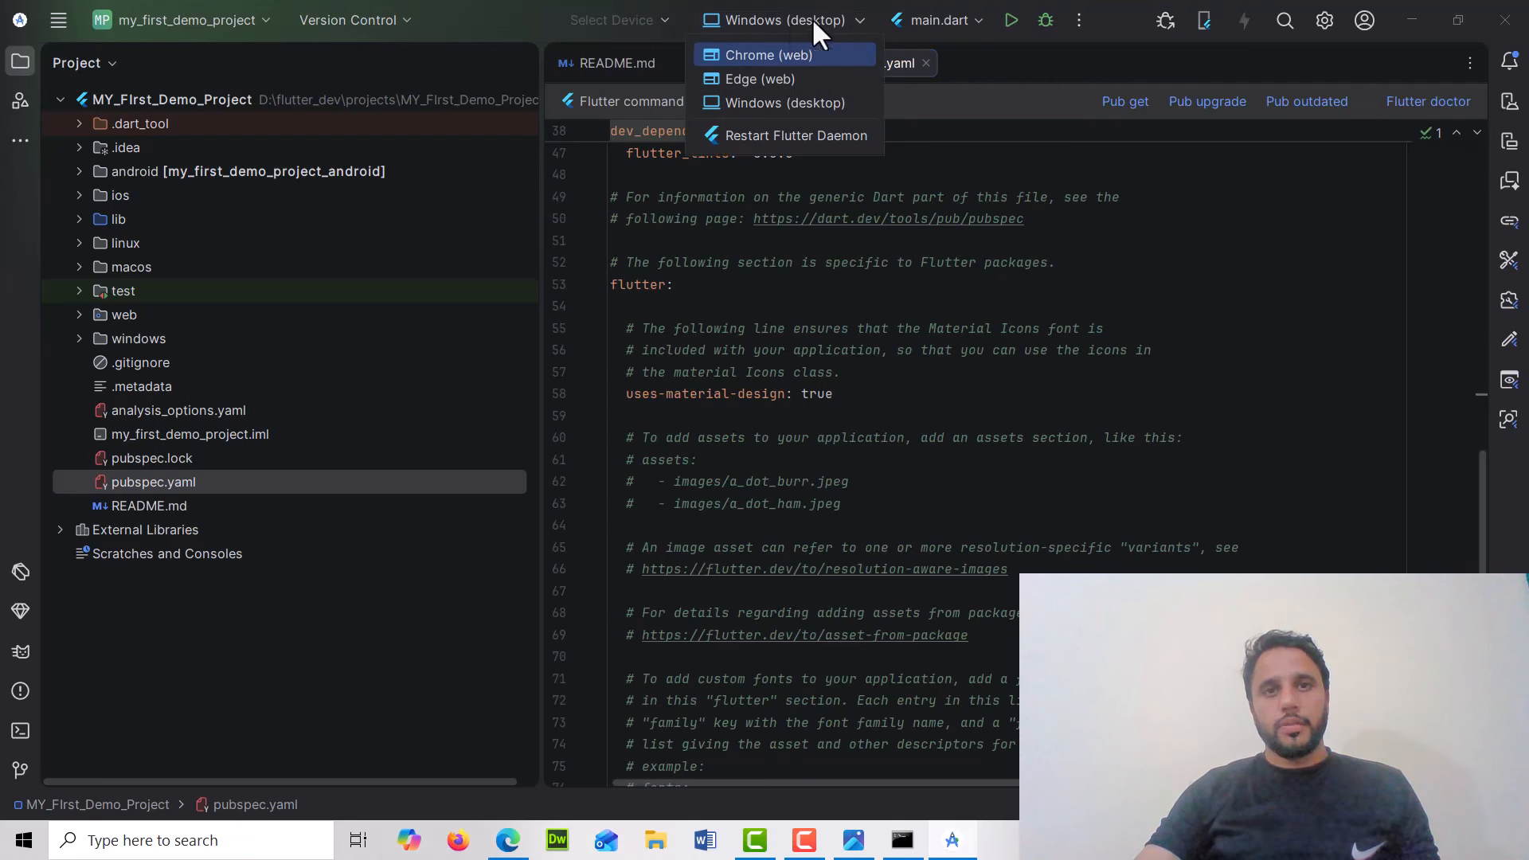
{"action": "left_click", "coordinate": [765, 79]}
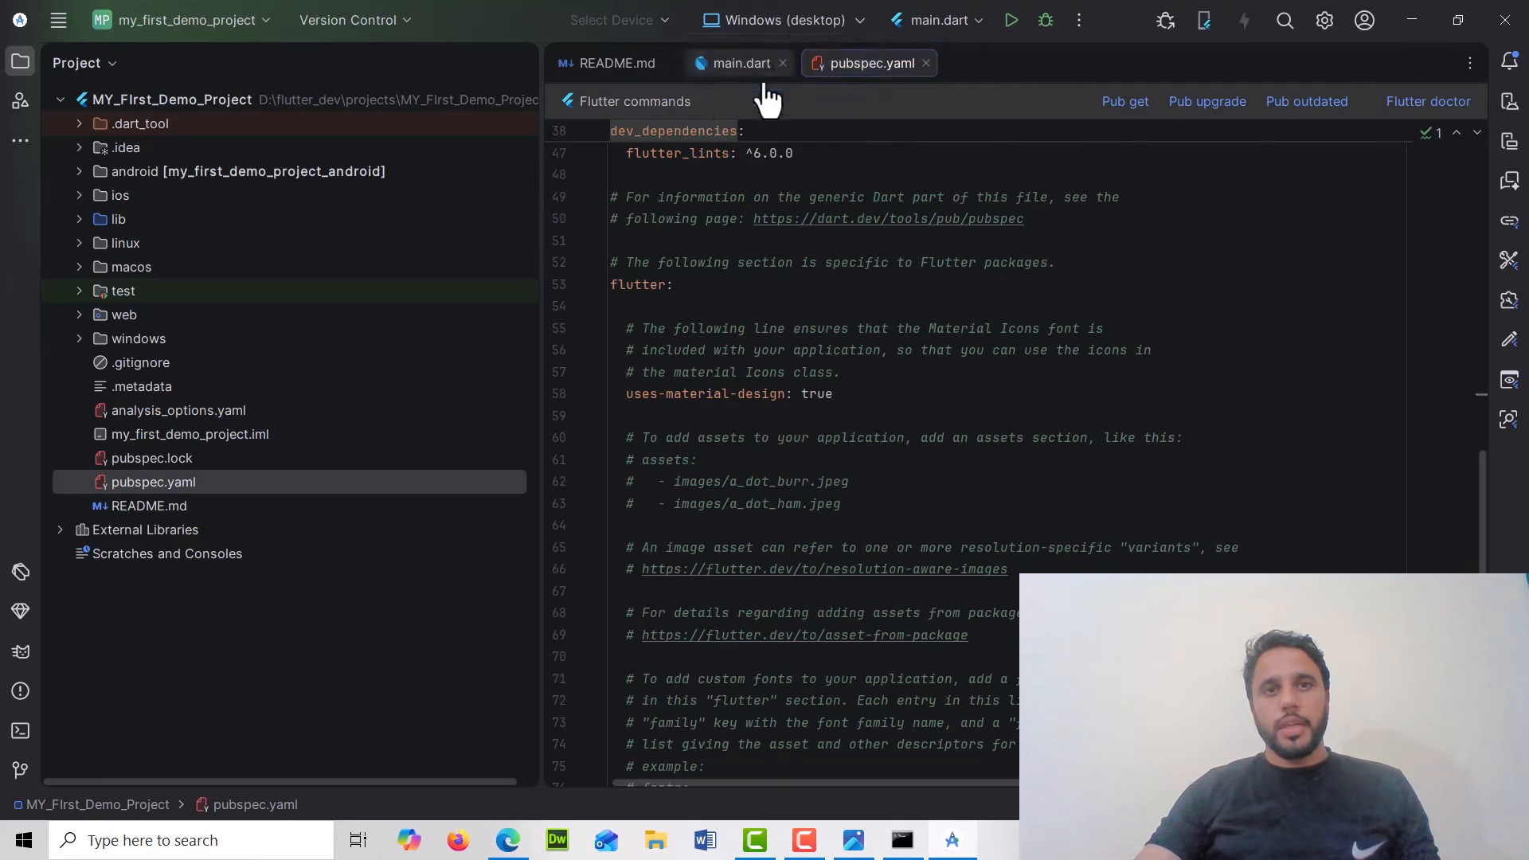
{"action": "left_click", "coordinate": [780, 21]}
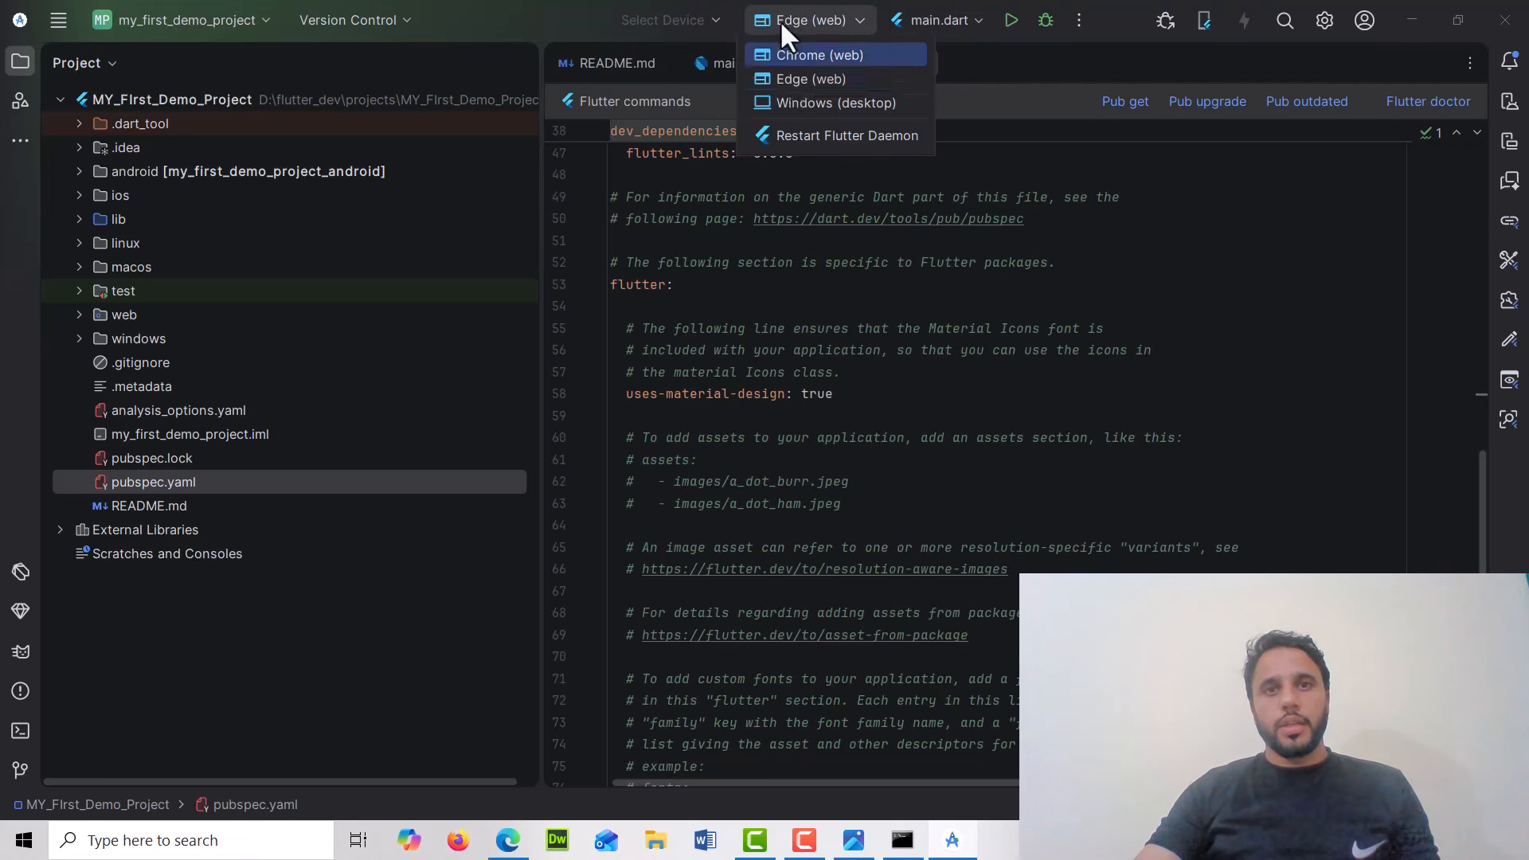
{"action": "left_click", "coordinate": [818, 76]}
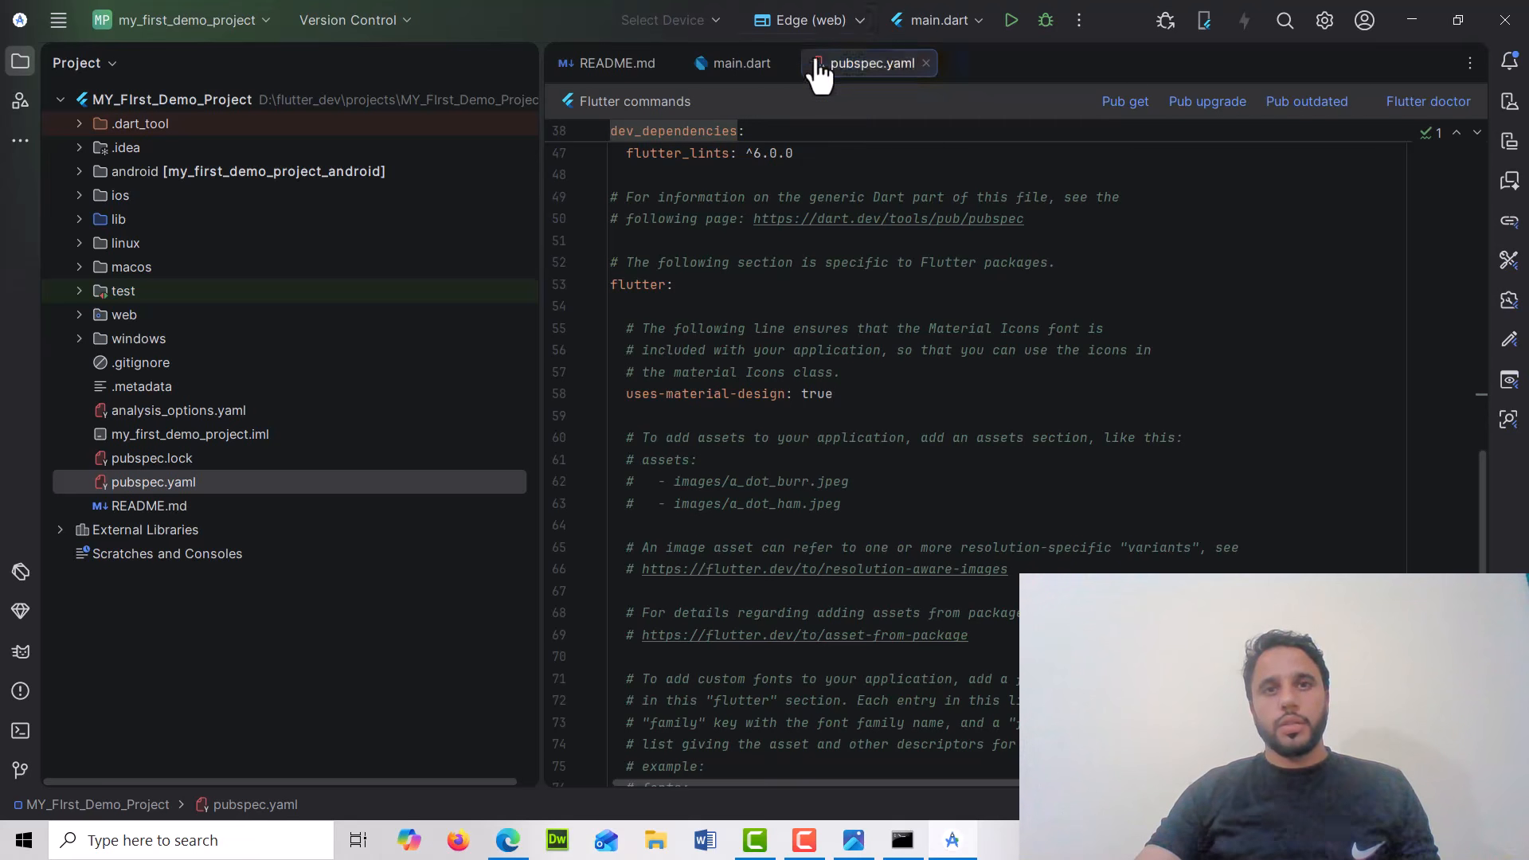
{"action": "left_click", "coordinate": [1011, 21]}
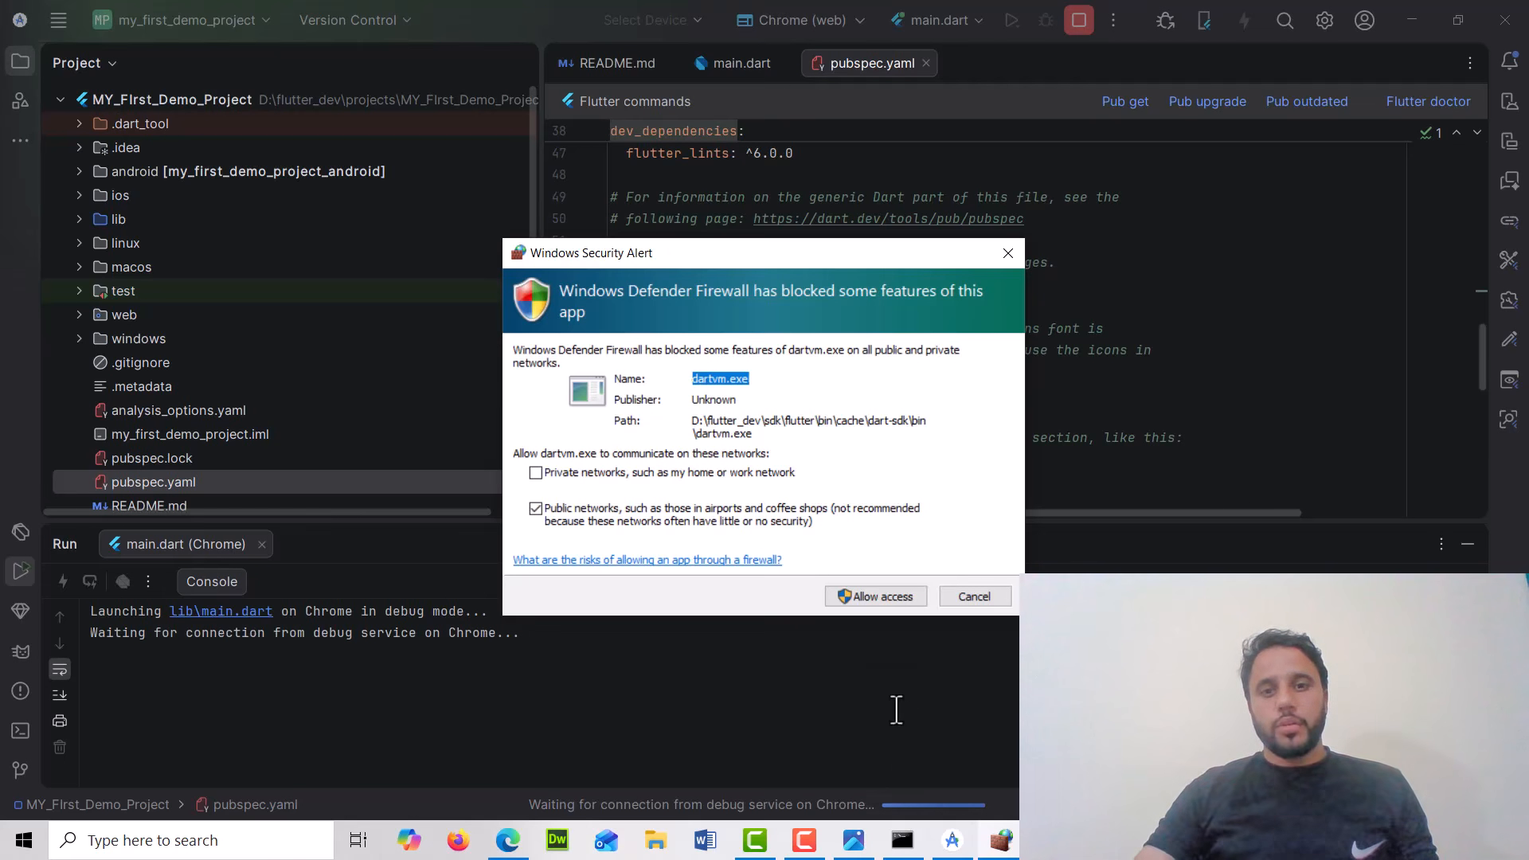
{"action": "left_click", "coordinate": [866, 603]}
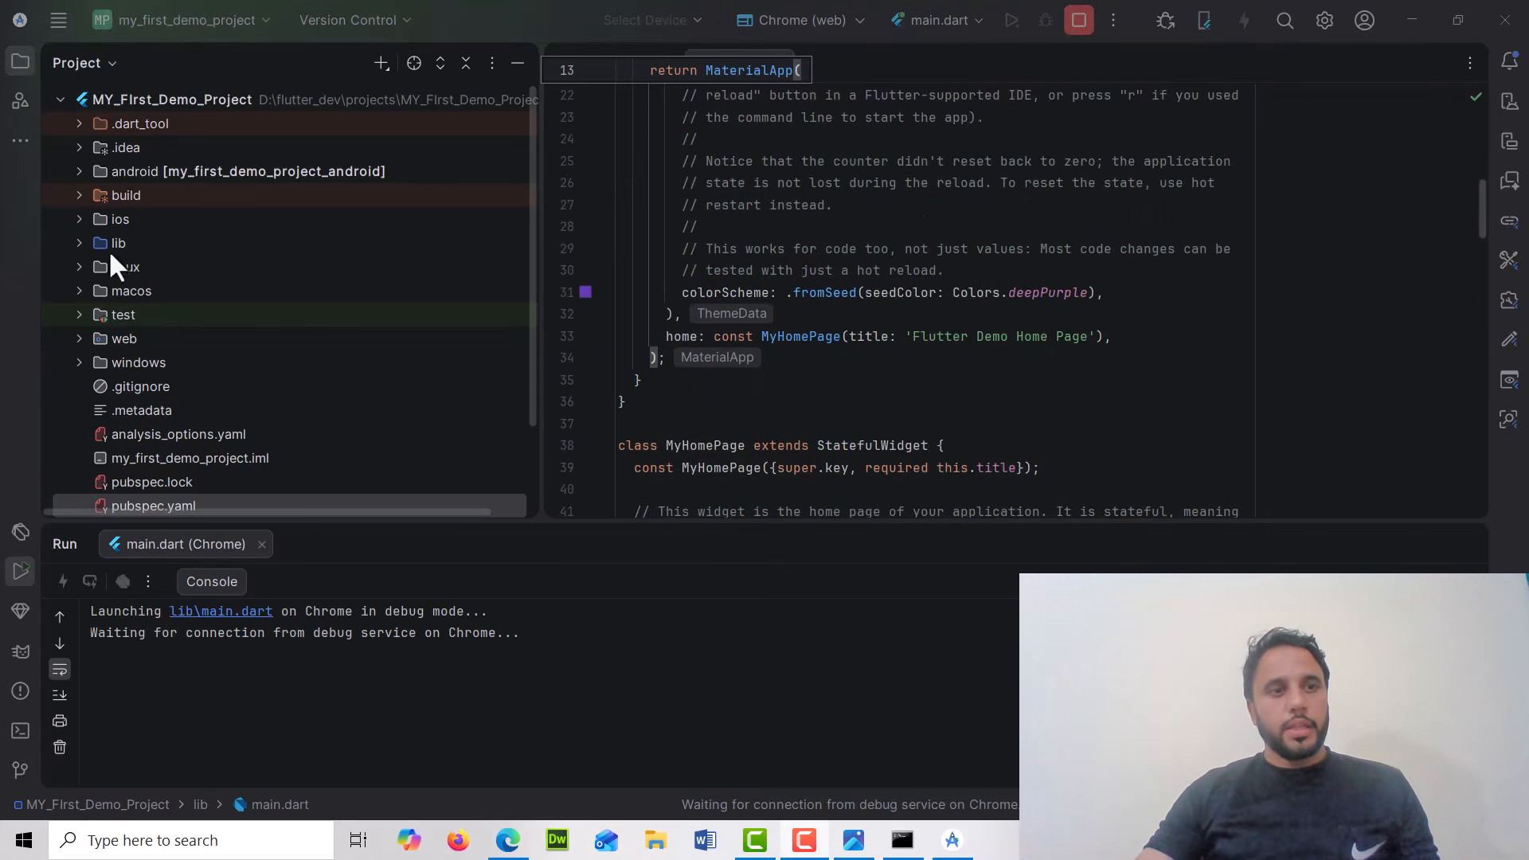
Open main.dart from the lib folder and select the main() function at the top of the file
{"action": "left_click", "coordinate": [80, 244]}
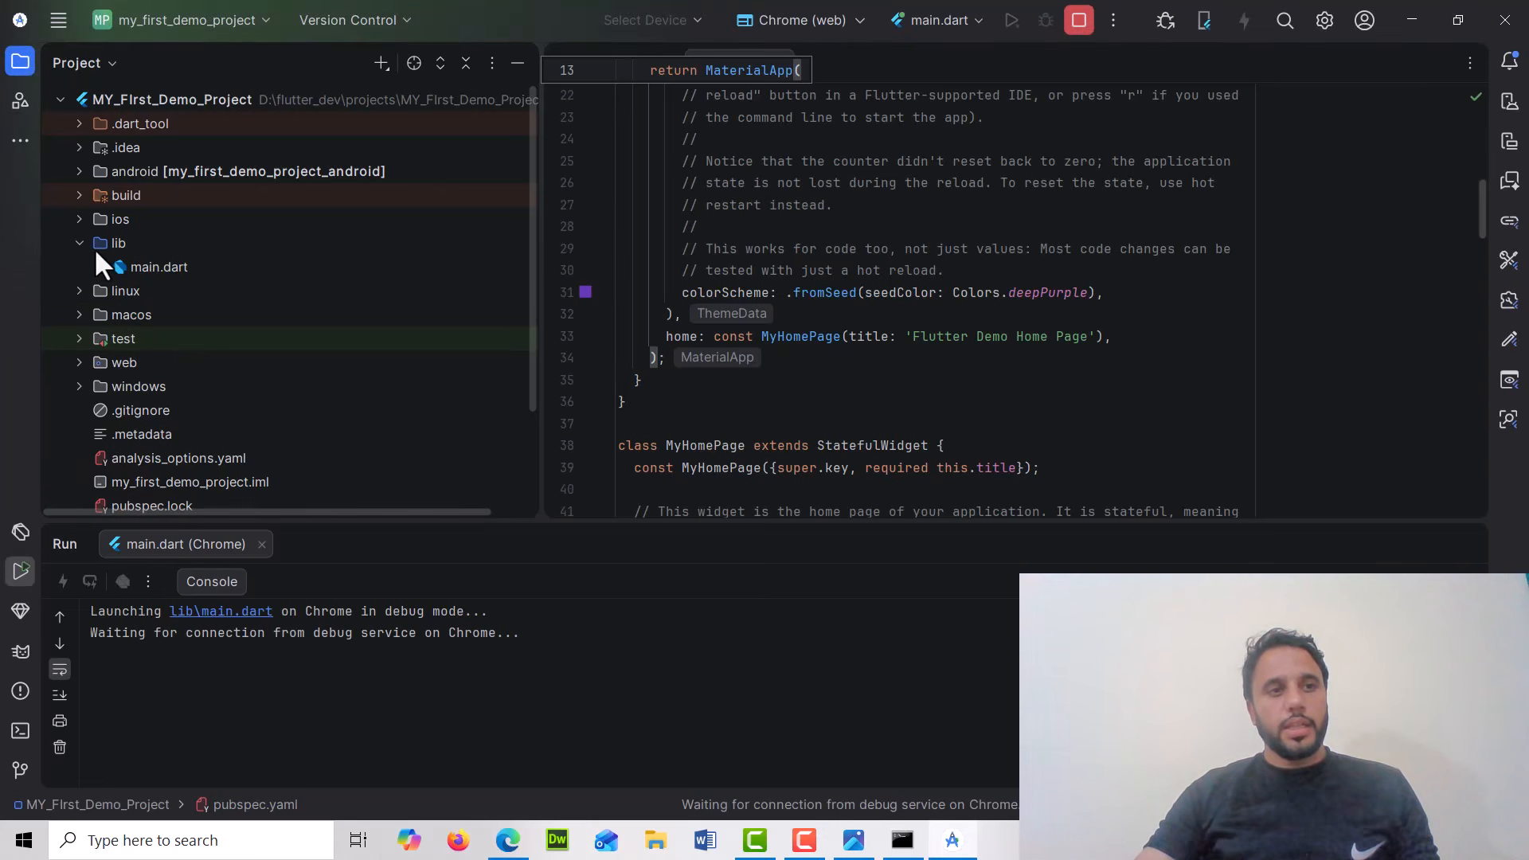
{"action": "left_click", "coordinate": [145, 268]}
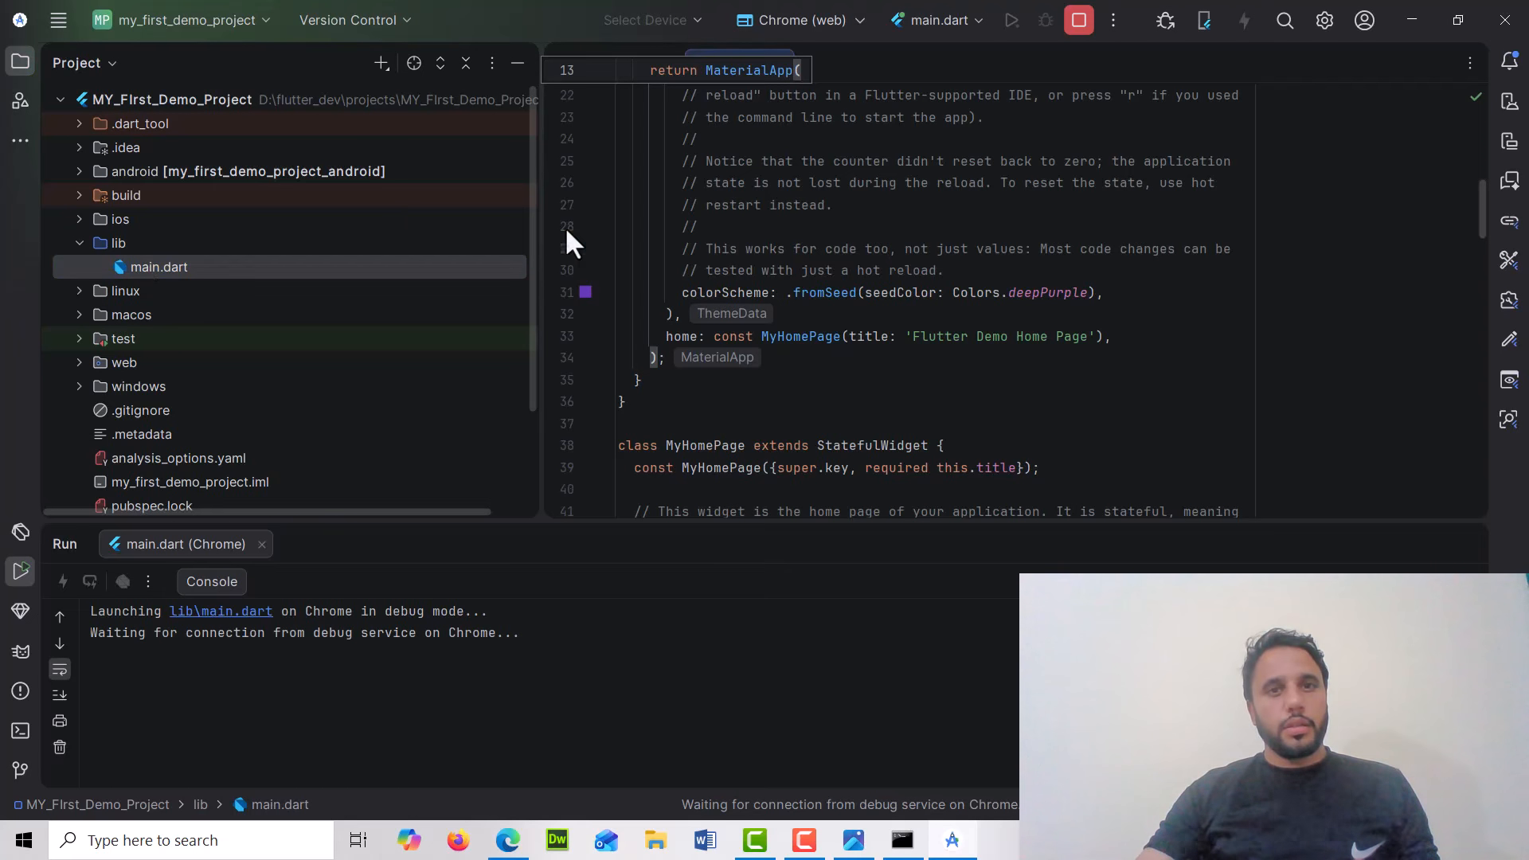
{"action": "scroll", "coordinate": [819, 392], "scroll_direction": "up", "scroll_amount": 7}
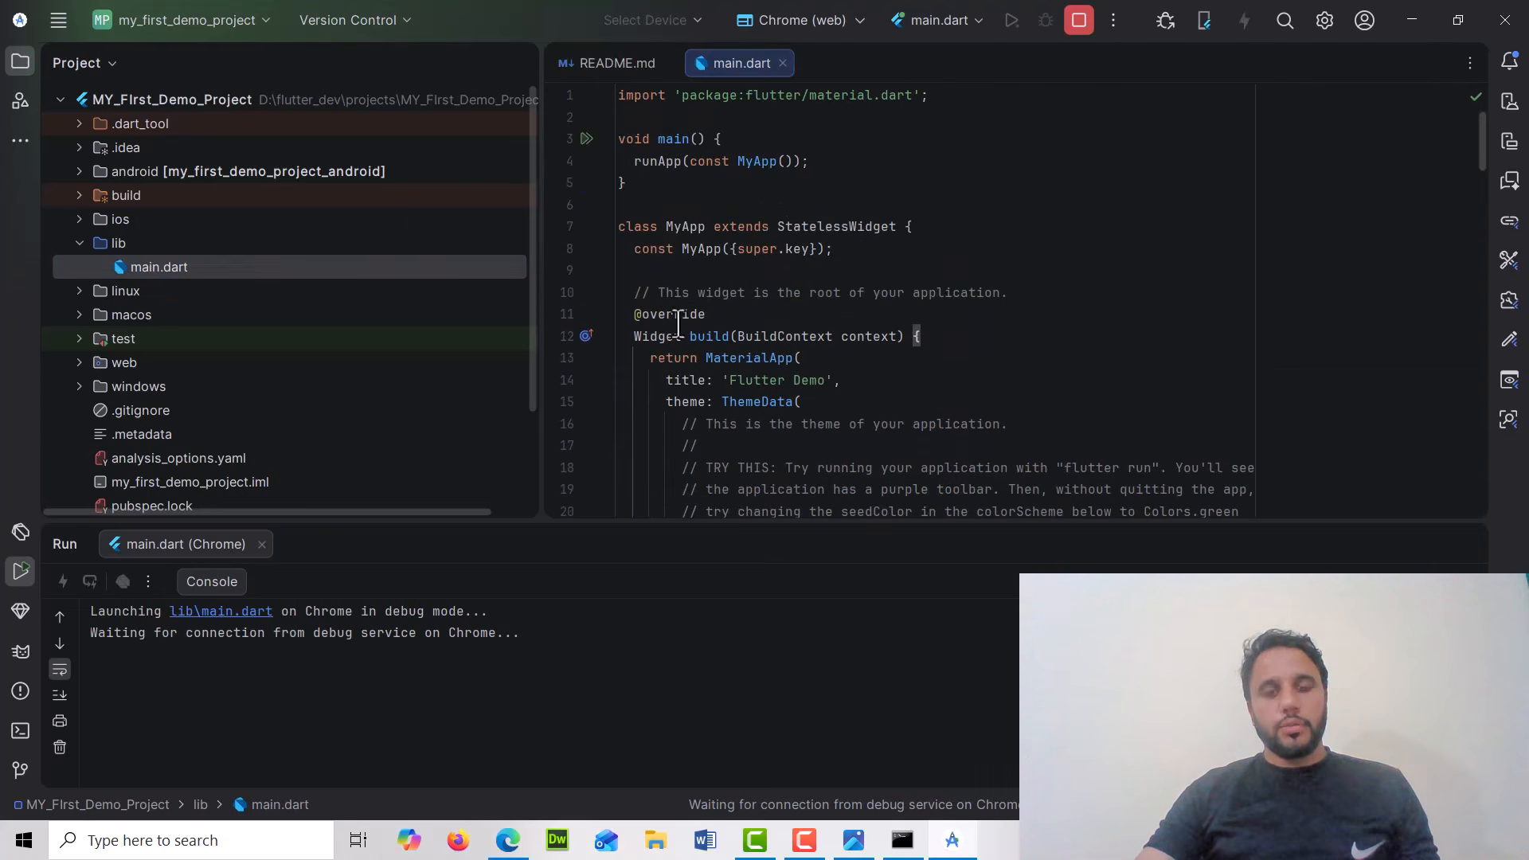
{"action": "left_click", "coordinate": [620, 195]}
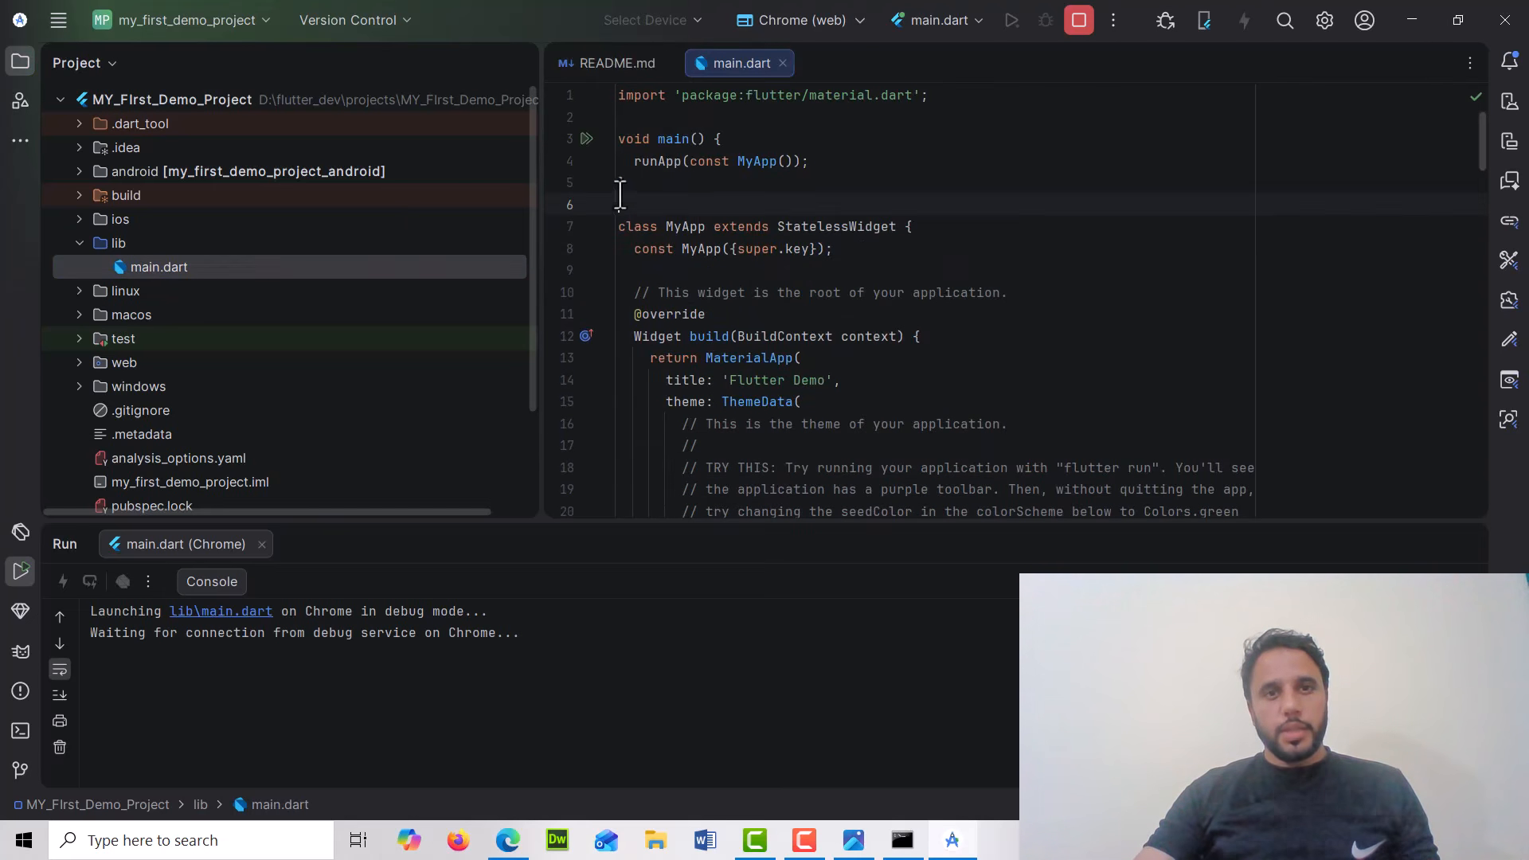
{"action": "left_click_drag", "start_coordinate": [628, 186], "coordinate": [618, 143]}
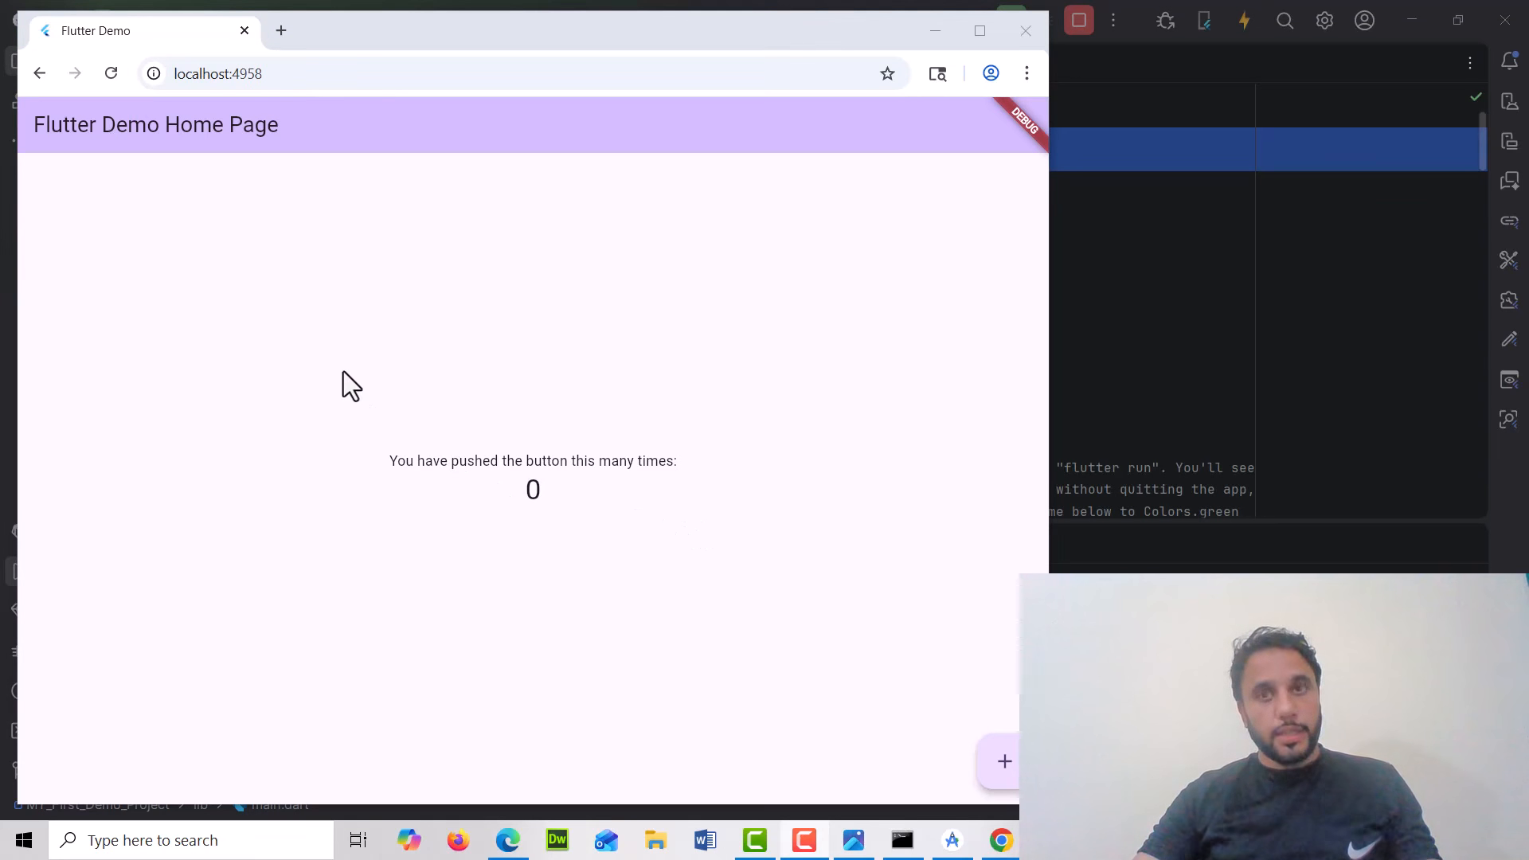
Increment the running demo app's counter four times with its floating plus button
{"action": "left_click", "coordinate": [1004, 771]}
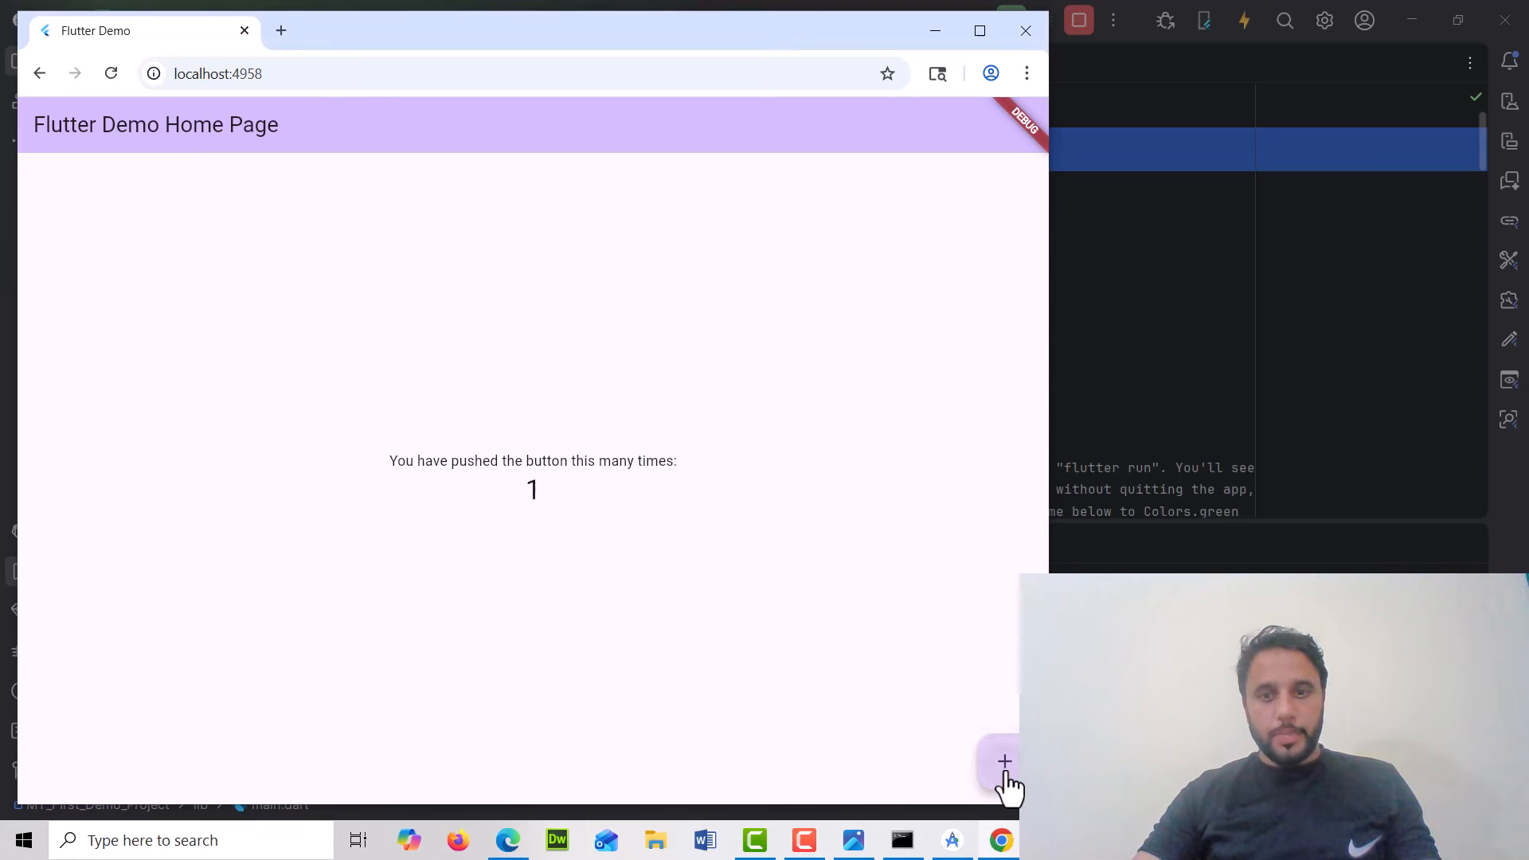
{"action": "left_click", "coordinate": [1006, 773]}
{"action": "left_click", "coordinate": [1006, 774]}
{"action": "left_click", "coordinate": [1006, 774]}
{"action": "left_click", "coordinate": [1006, 774]}
{"action": "left_click", "coordinate": [1006, 774]}
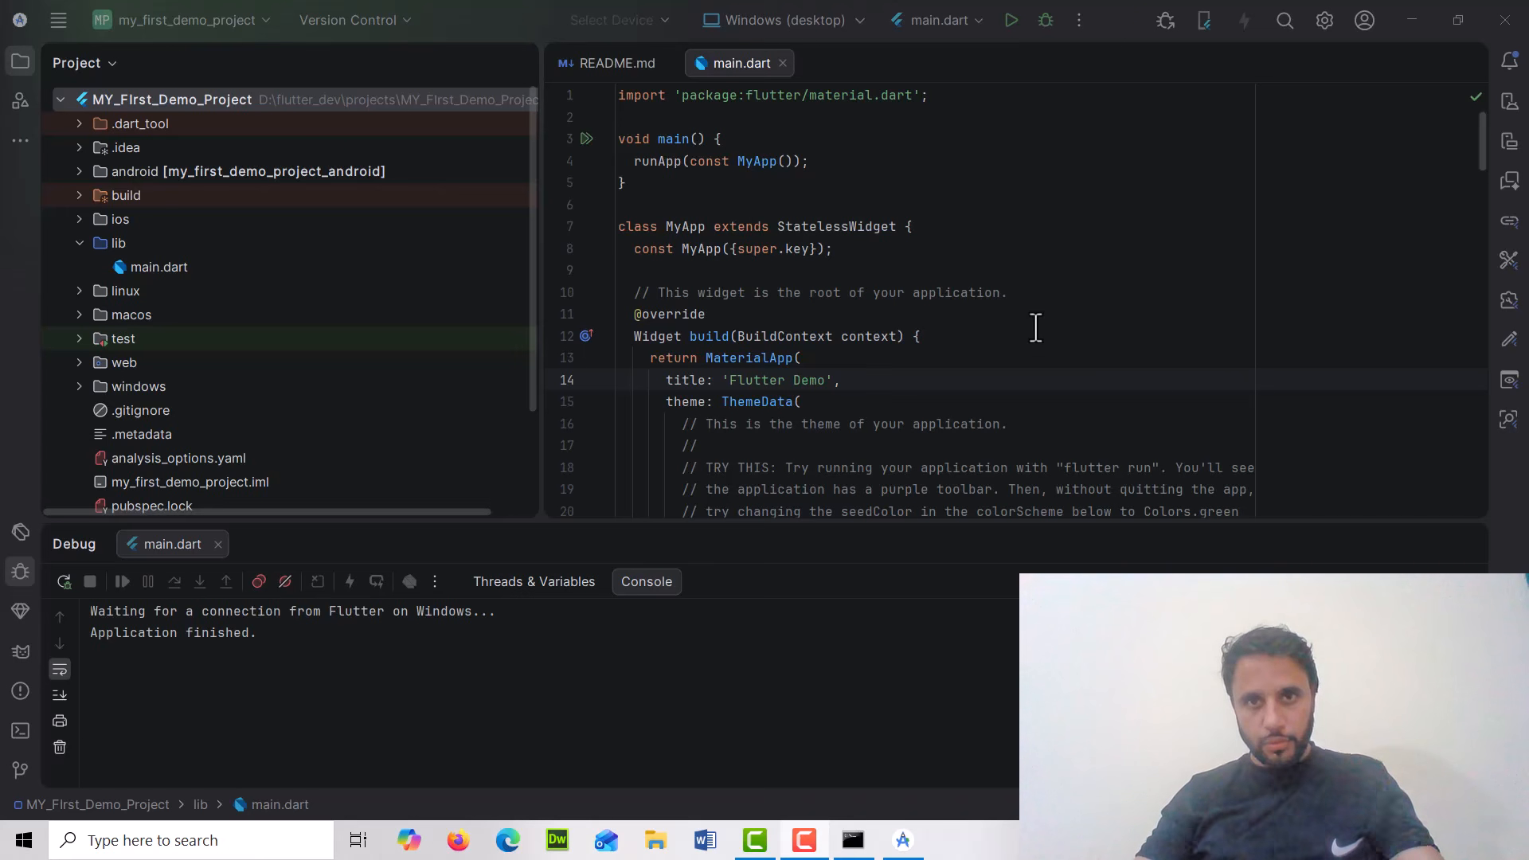
Select Chrome (web) as the target device again
{"action": "left_click", "coordinate": [815, 18]}
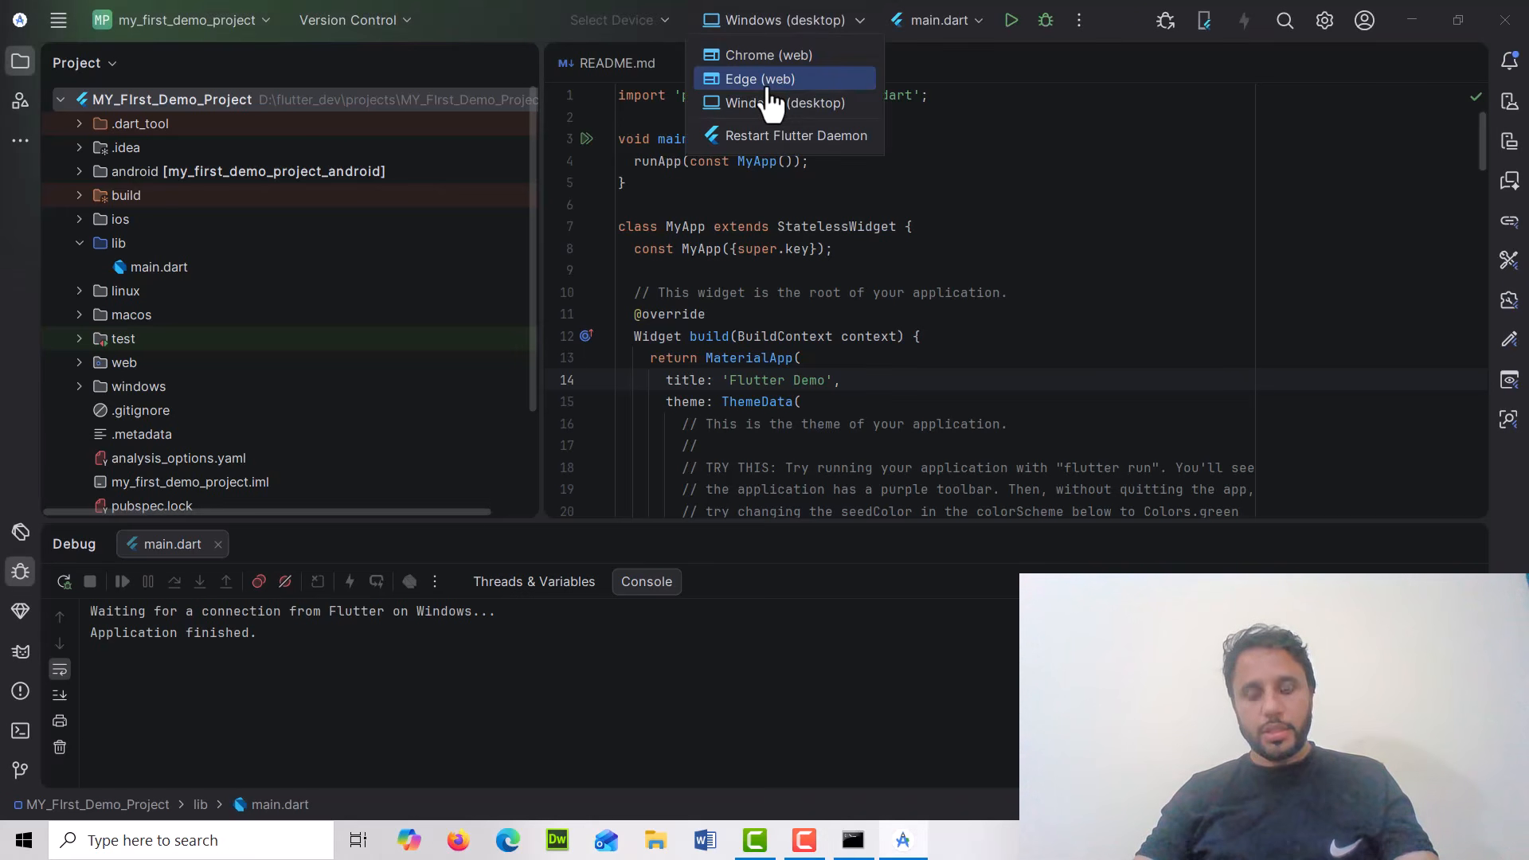
{"action": "left_click", "coordinate": [790, 55]}
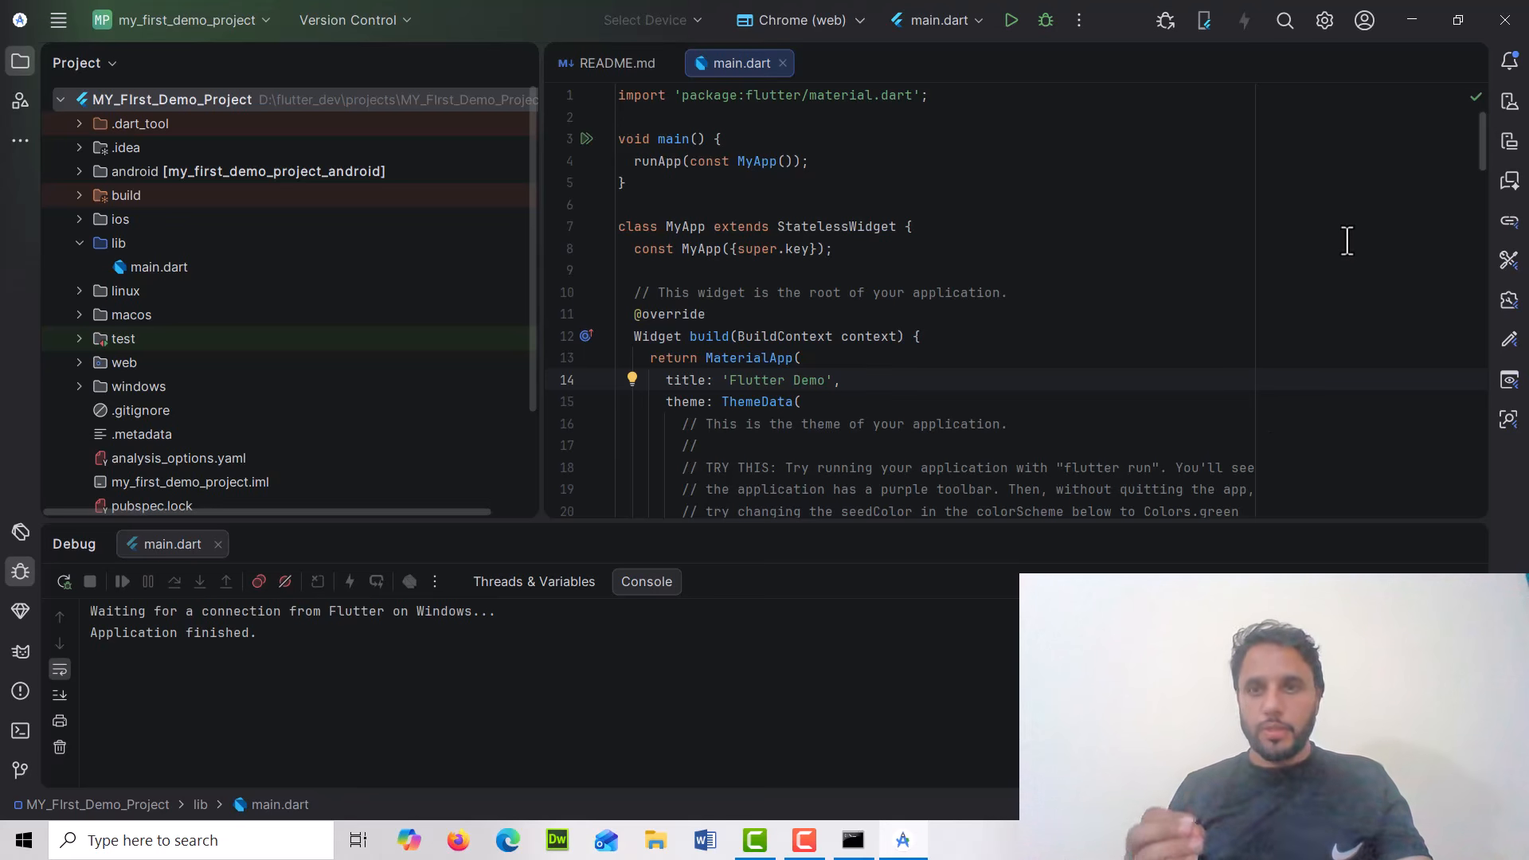
Open the Device Manager, start creating a virtual device, and choose the Pixel 10 phone profile
{"action": "left_click", "coordinate": [1510, 101]}
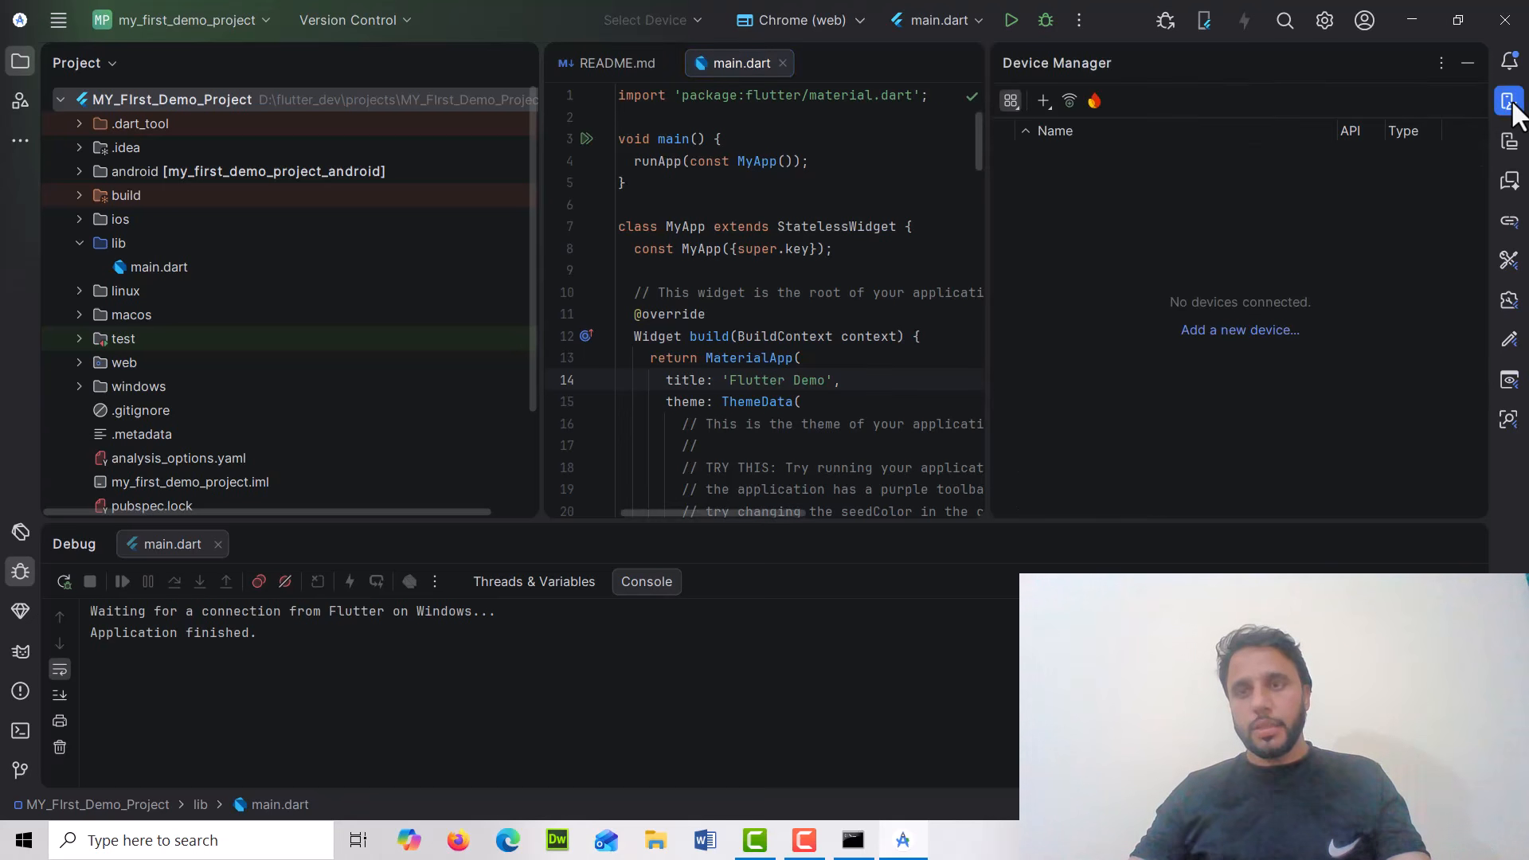
{"action": "left_click", "coordinate": [1043, 102]}
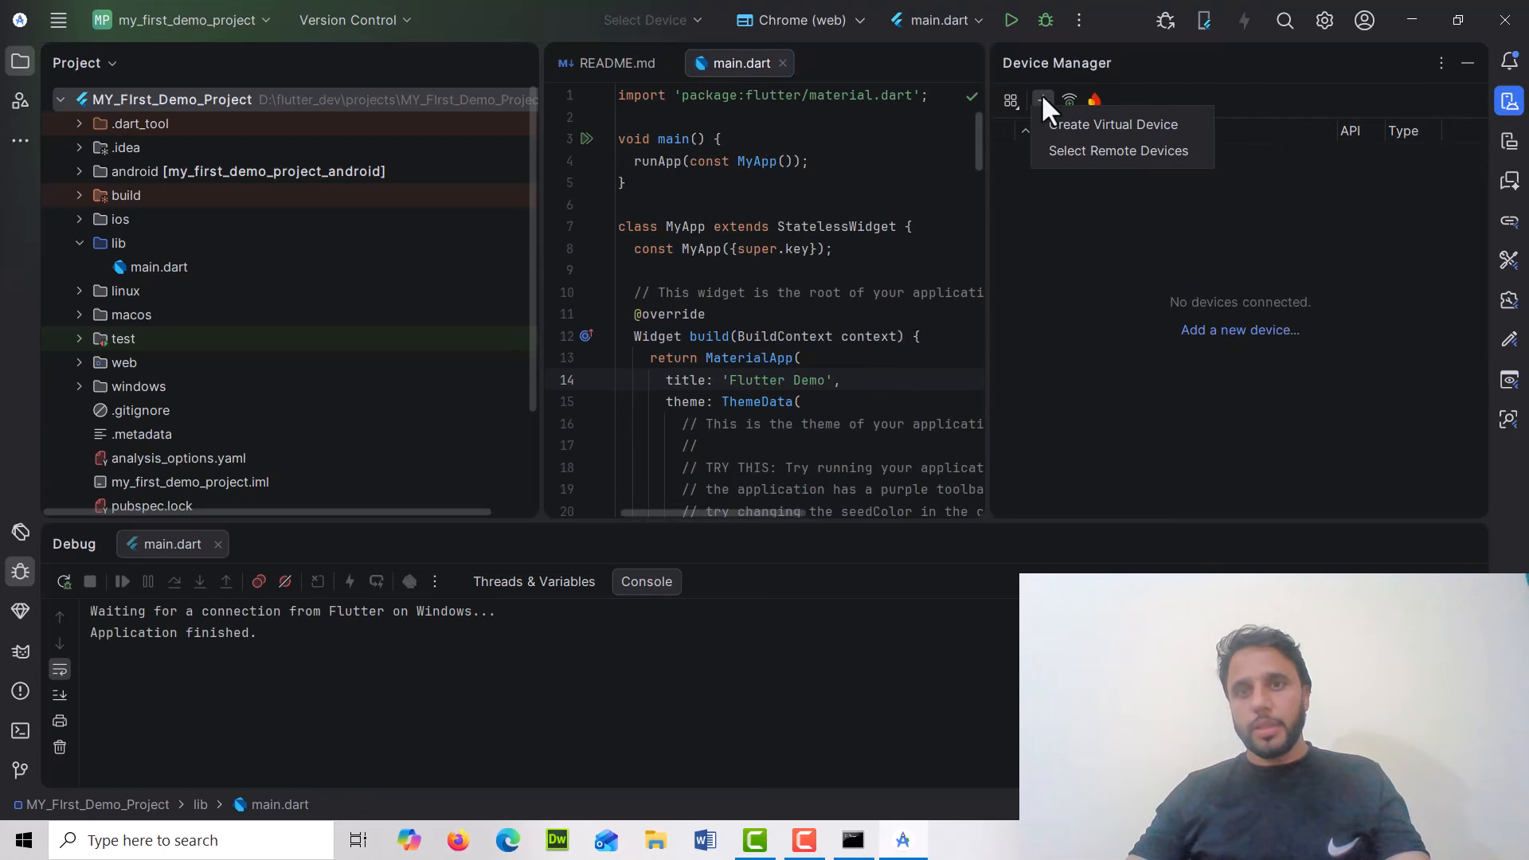
{"action": "left_click", "coordinate": [1121, 125]}
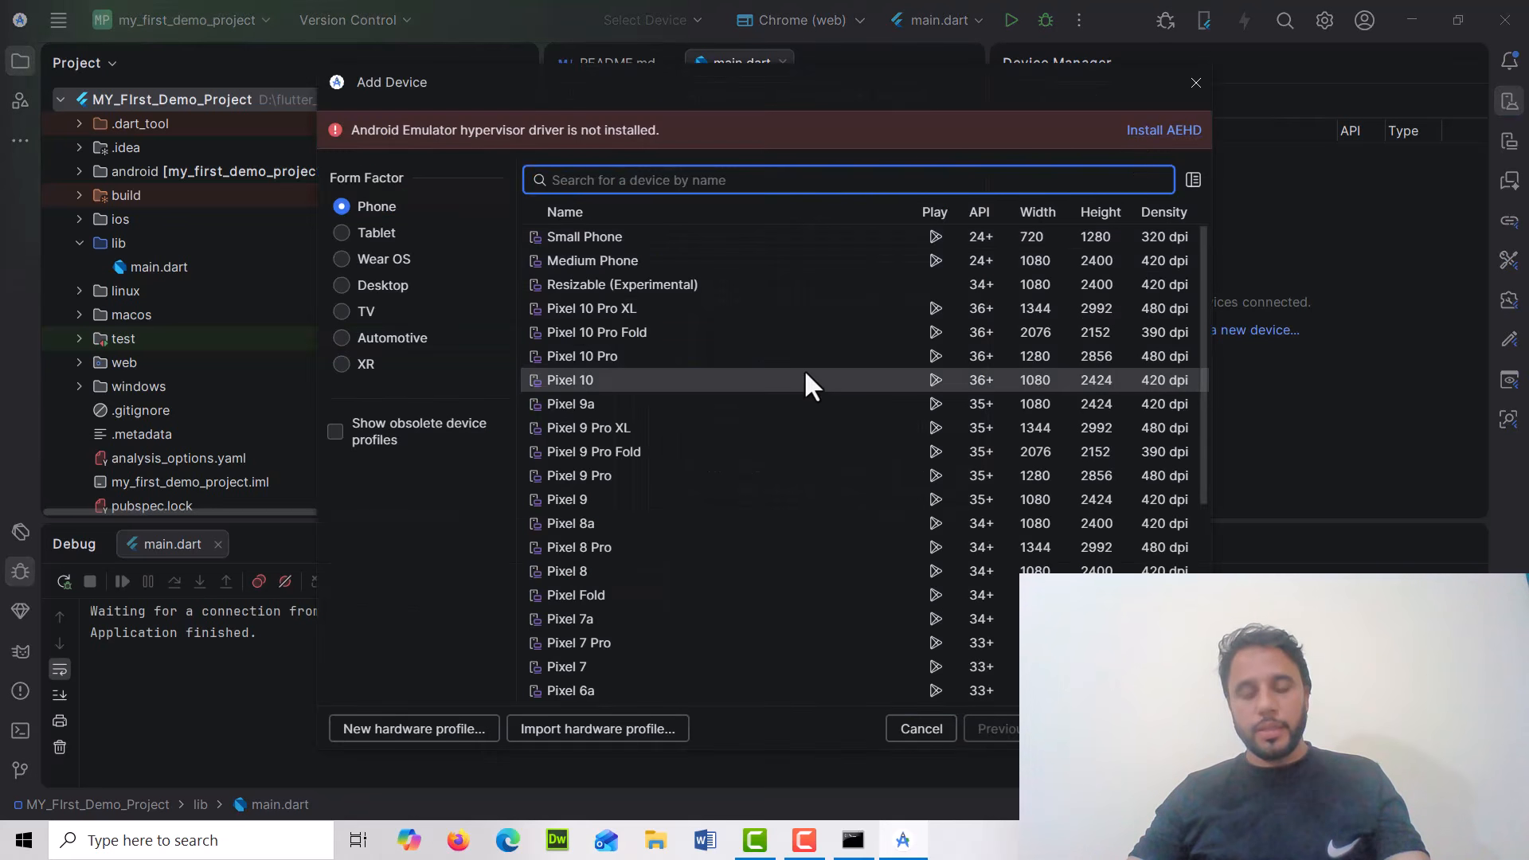
{"action": "left_click", "coordinate": [590, 376]}
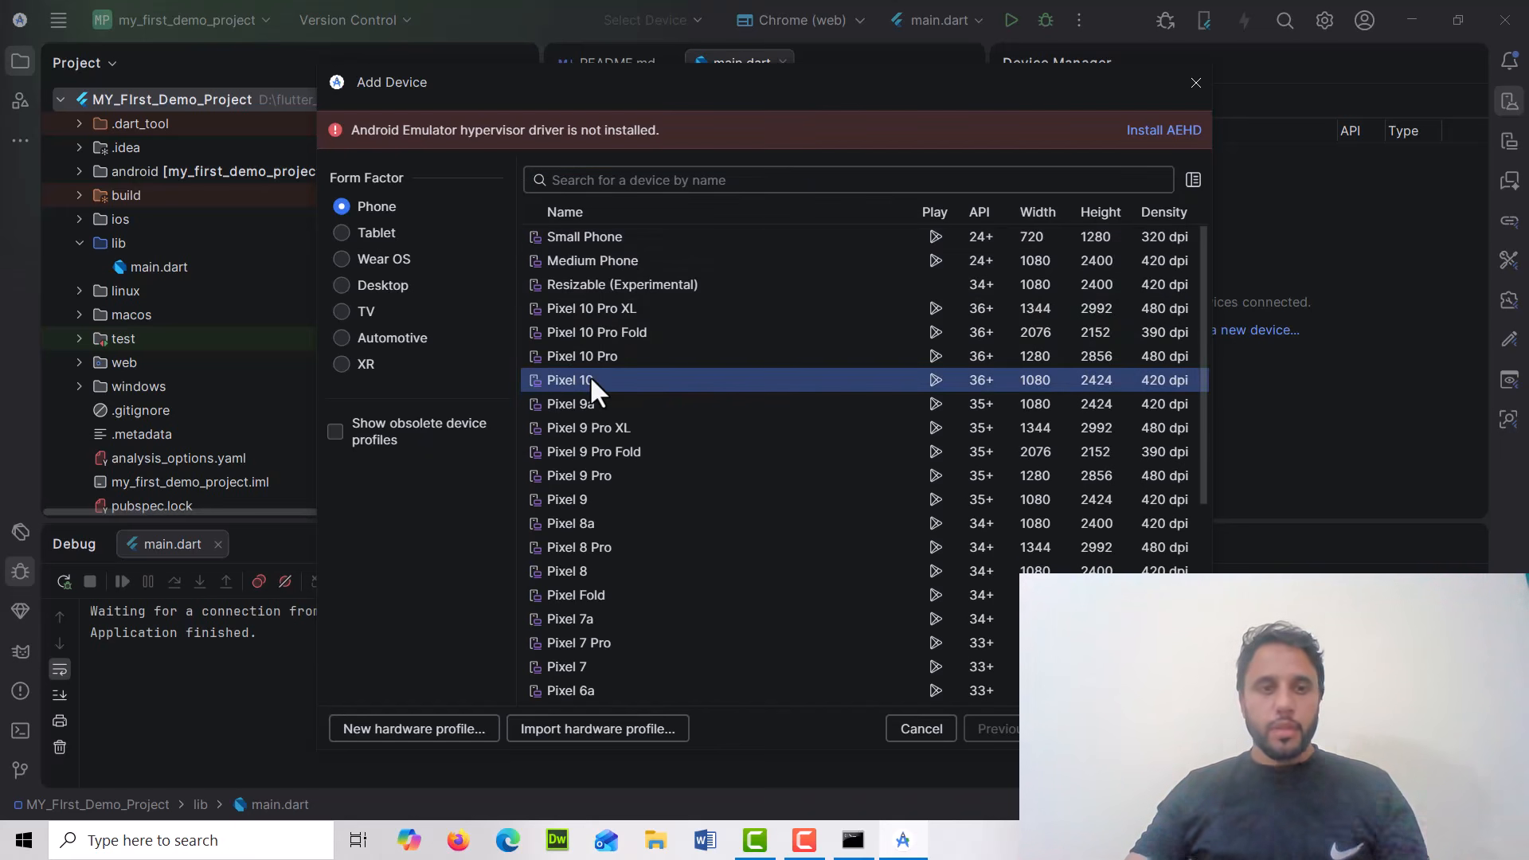
{"action": "left_click", "coordinate": [1102, 730]}
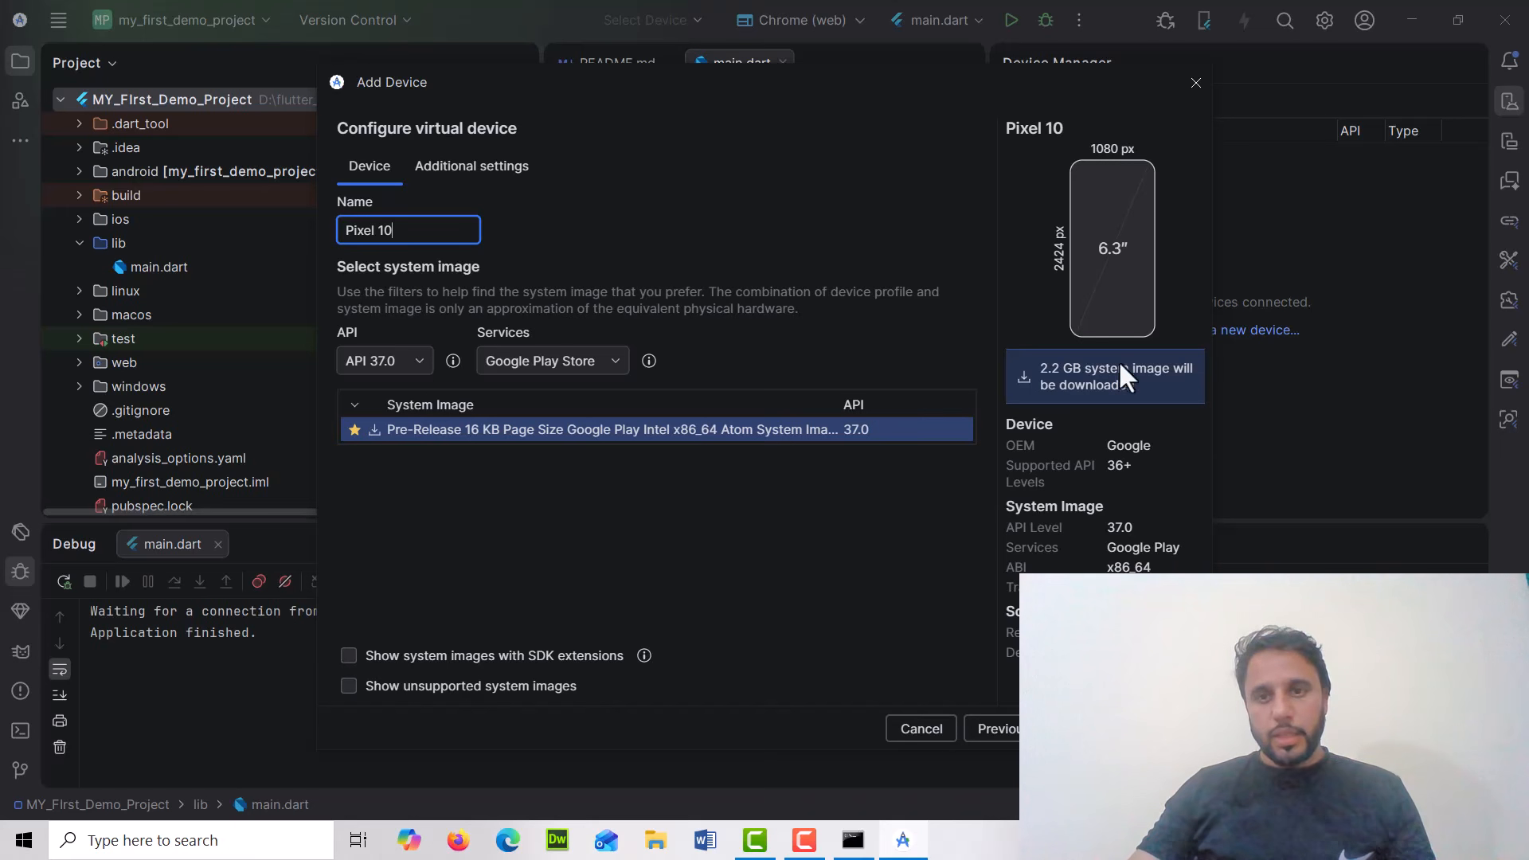
Start downloading the Pre-Release 16 KB Page Size Google Play Intel x86_64 Atom system image, API 37.0, for Pixel 10
{"action": "left_click", "coordinate": [454, 432]}
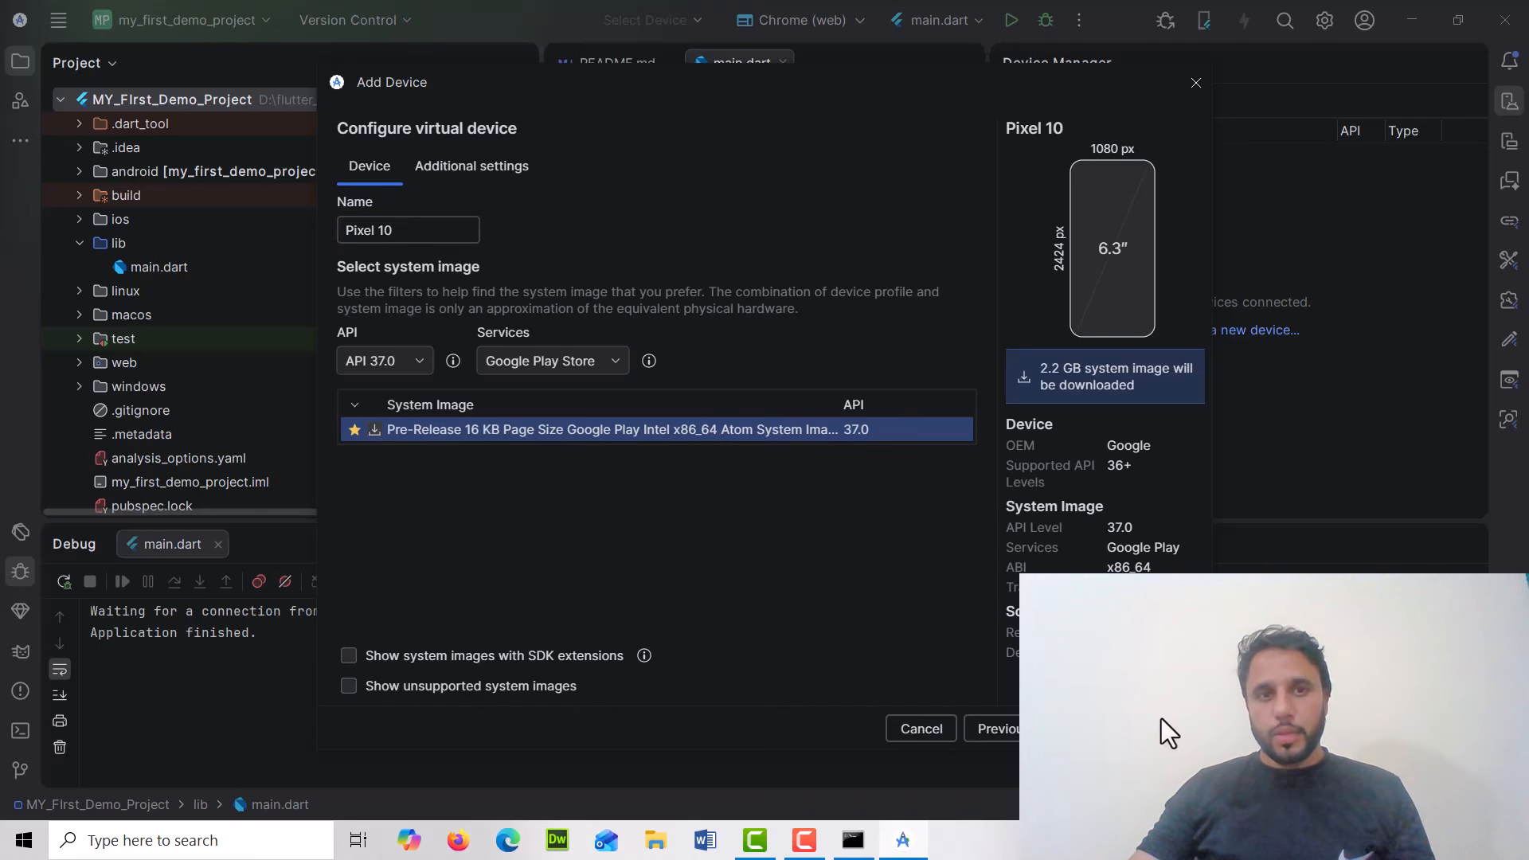
{"action": "left_click", "coordinate": [469, 169]}
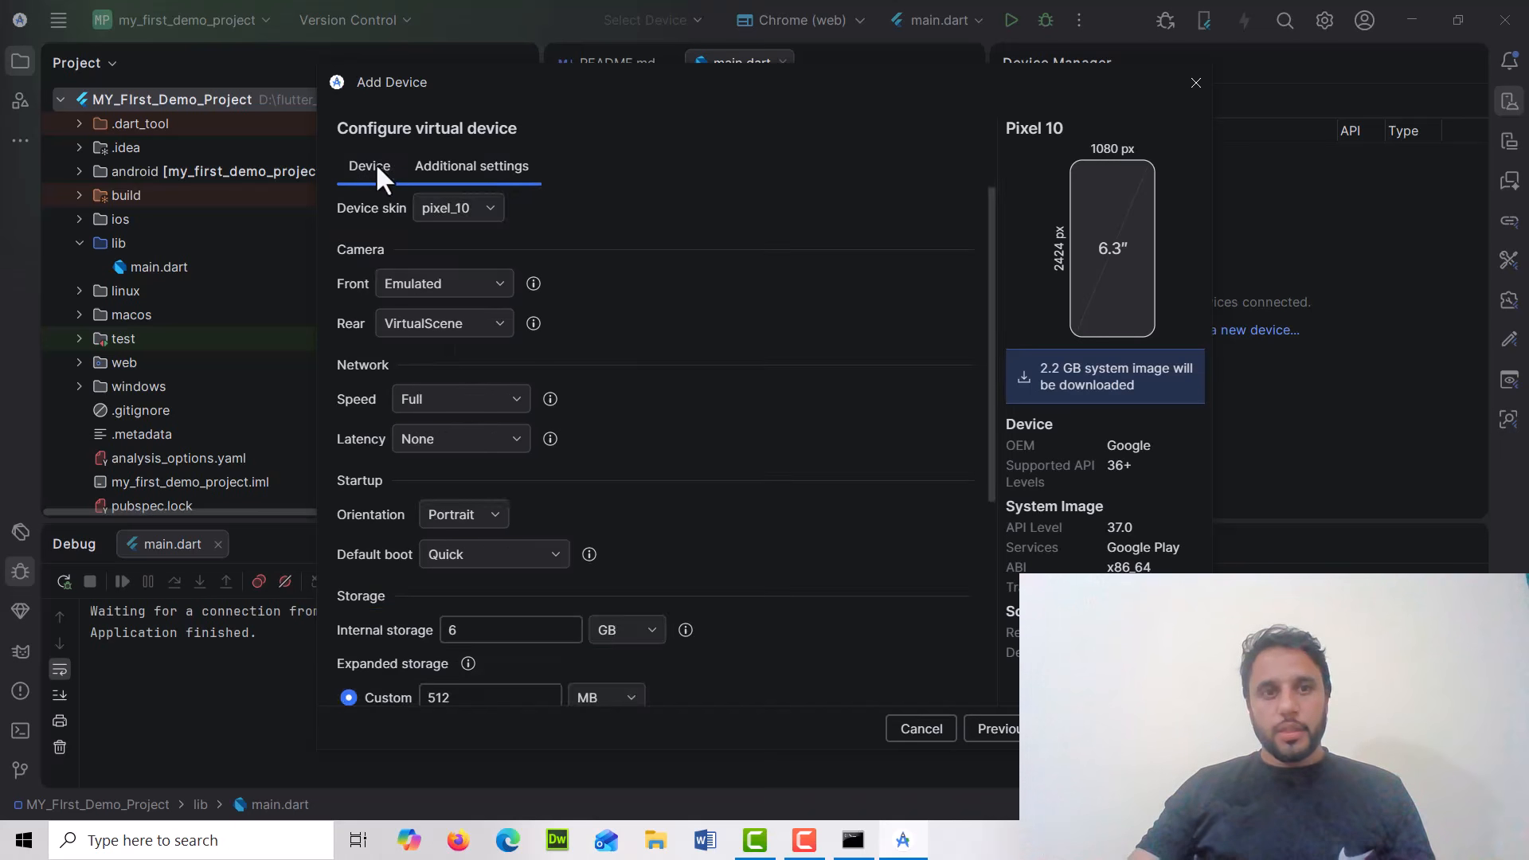
{"action": "left_click", "coordinate": [375, 164]}
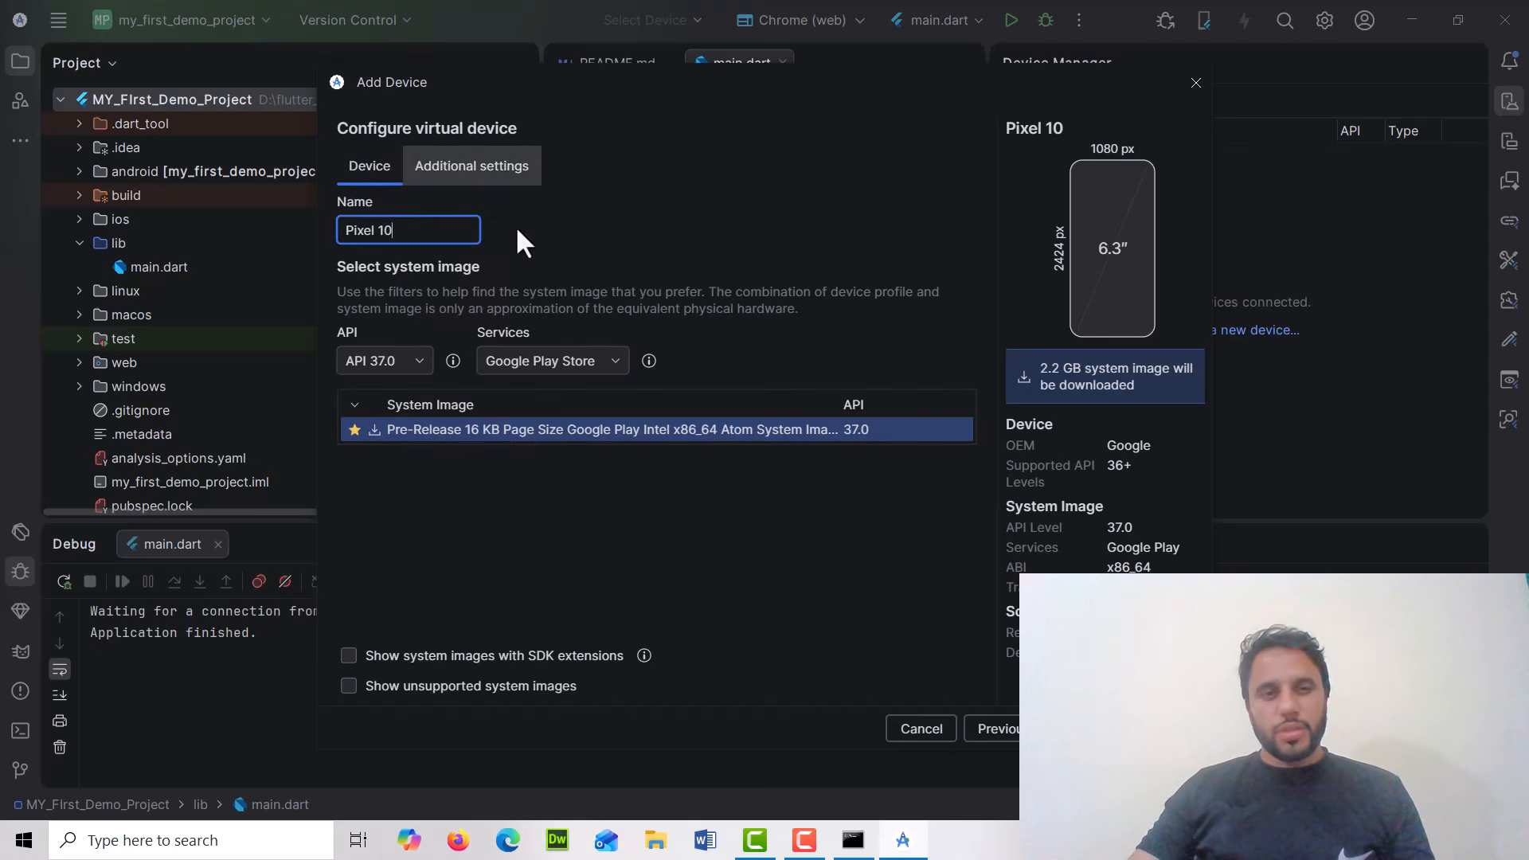
{"action": "left_click", "coordinate": [1164, 731]}
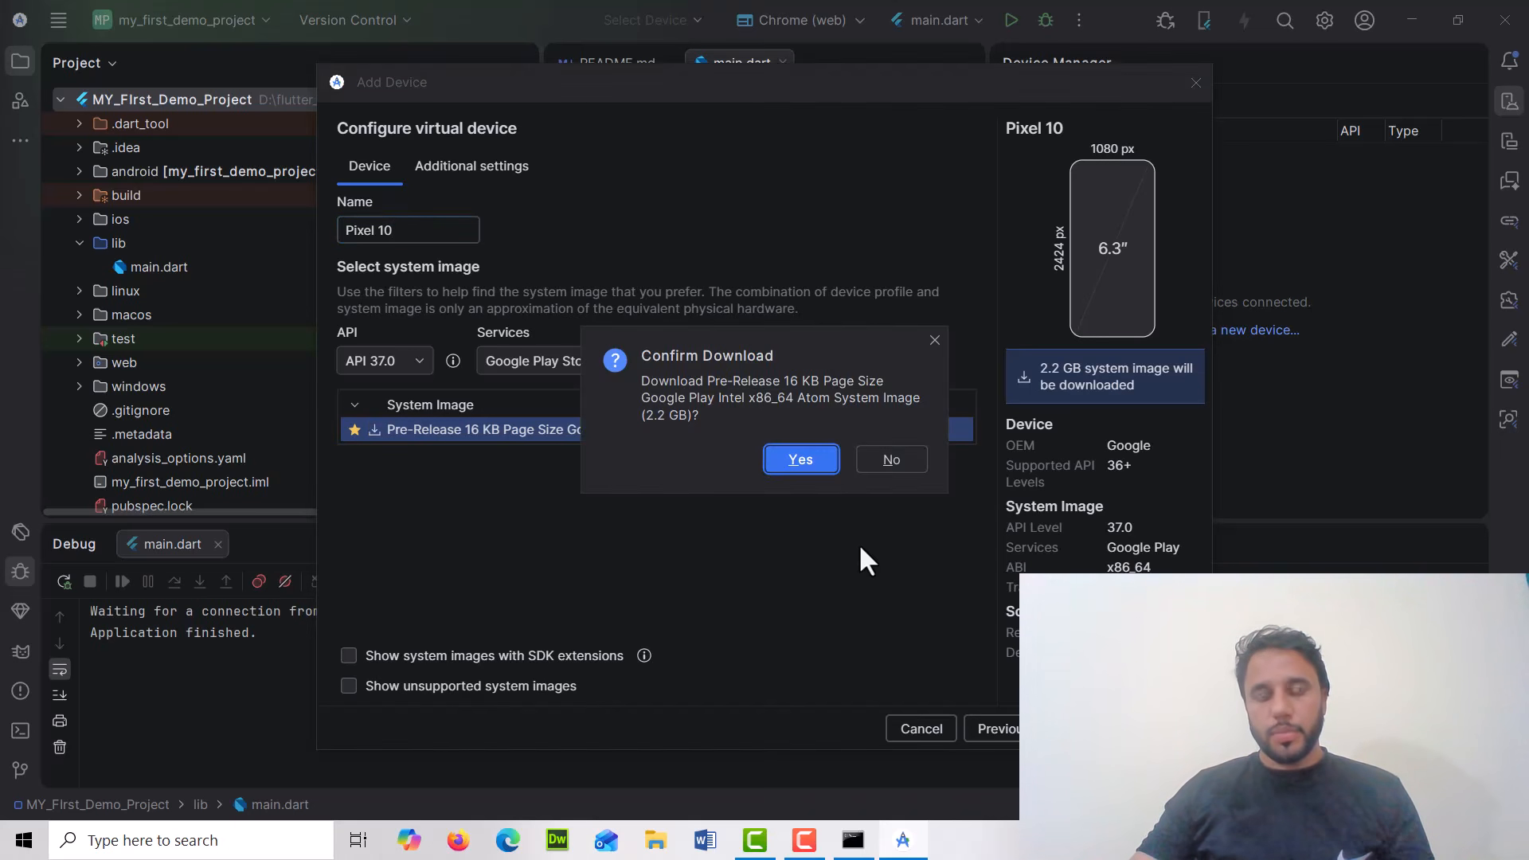
{"action": "left_click", "coordinate": [800, 459]}
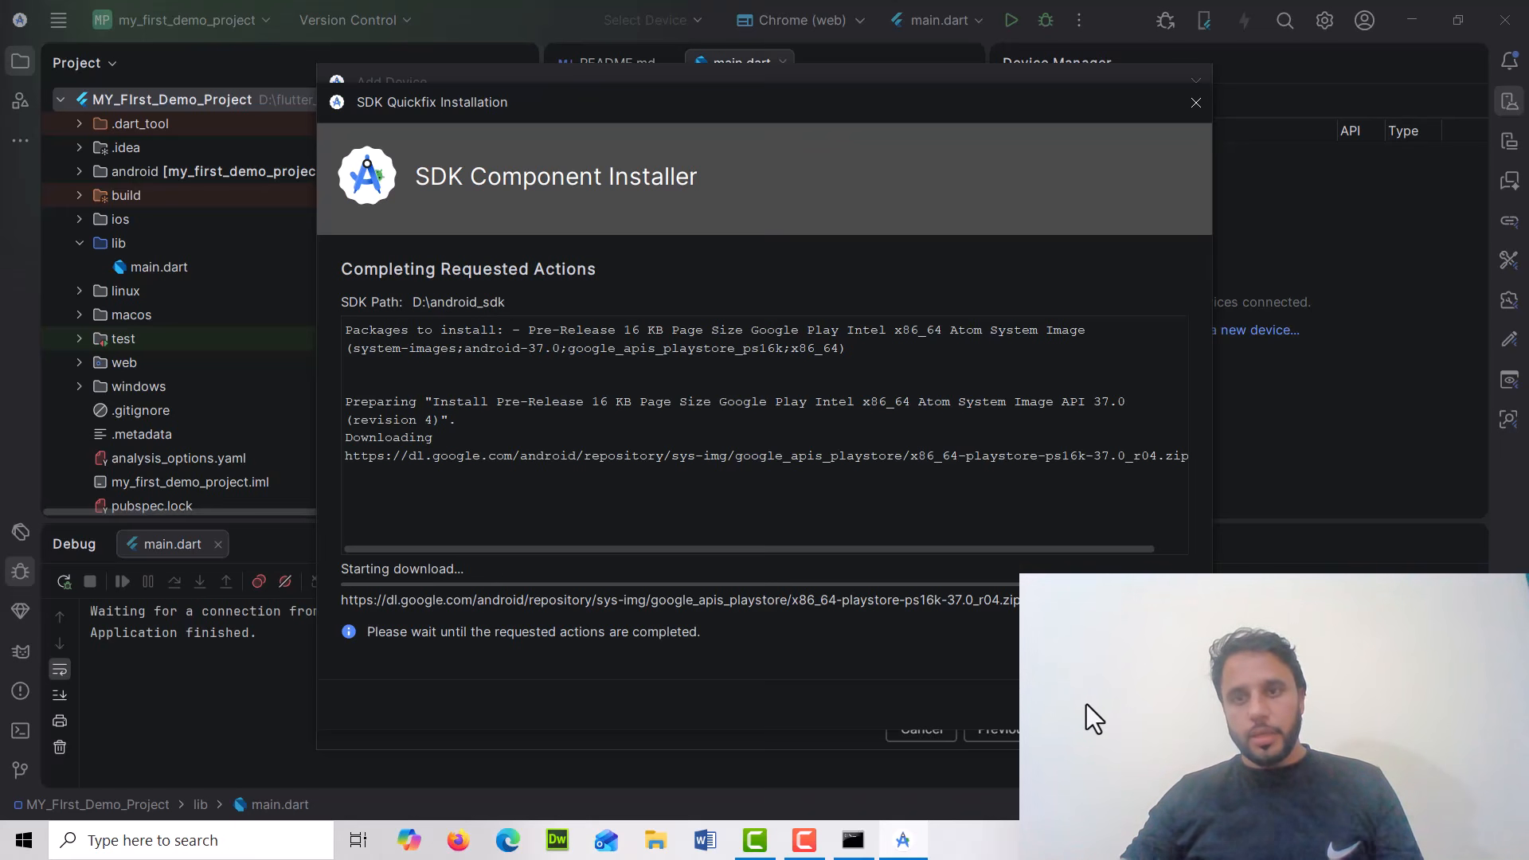
Cancel the system image download and close the Add Device dialog
{"action": "left_click", "coordinate": [1086, 703]}
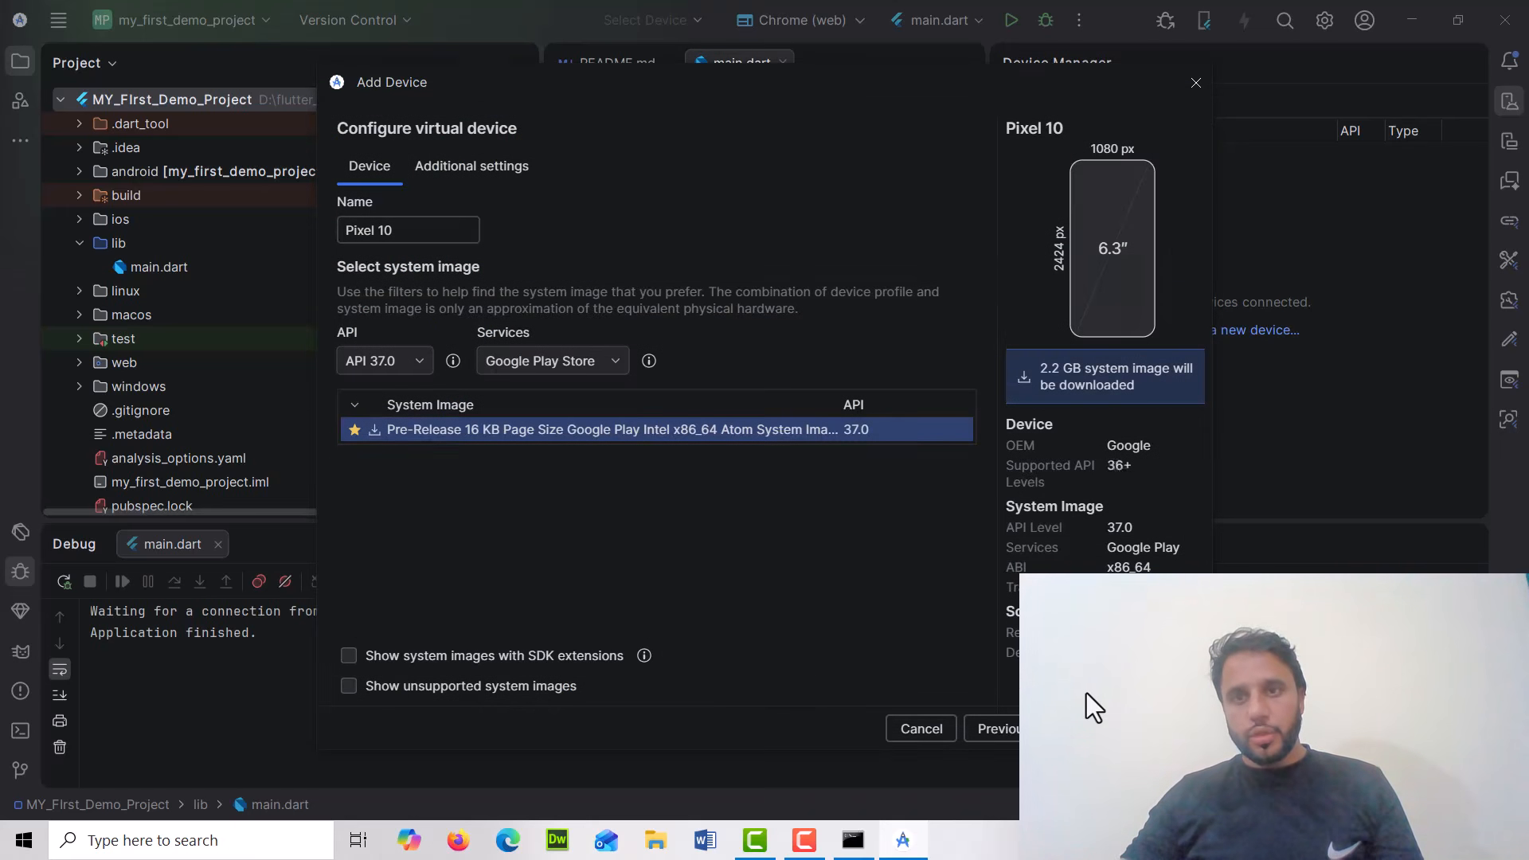
{"action": "left_click", "coordinate": [1196, 82]}
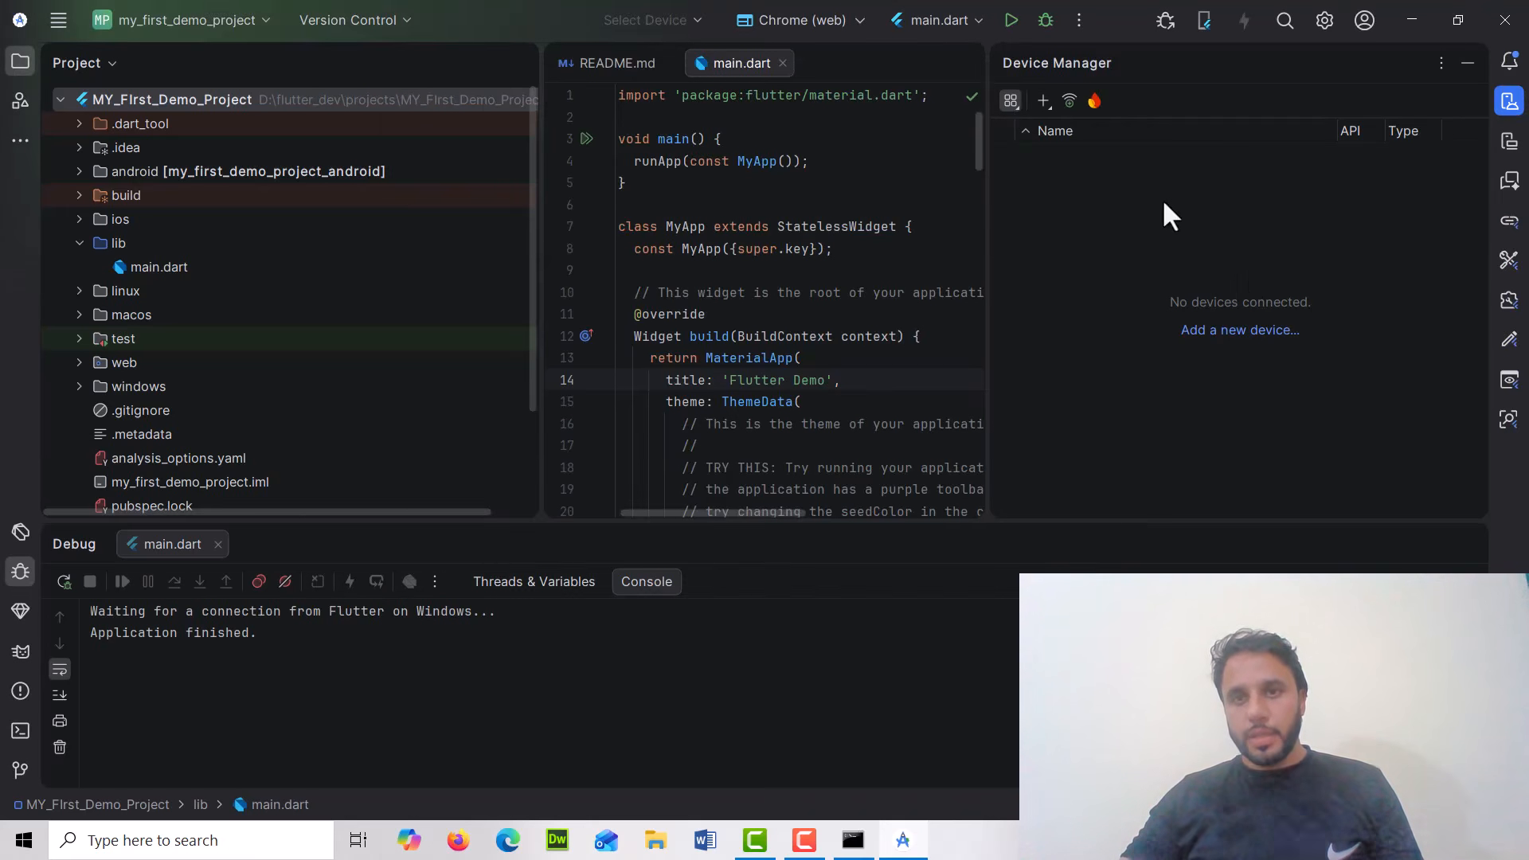
{"action": "left_click", "coordinate": [818, 22]}
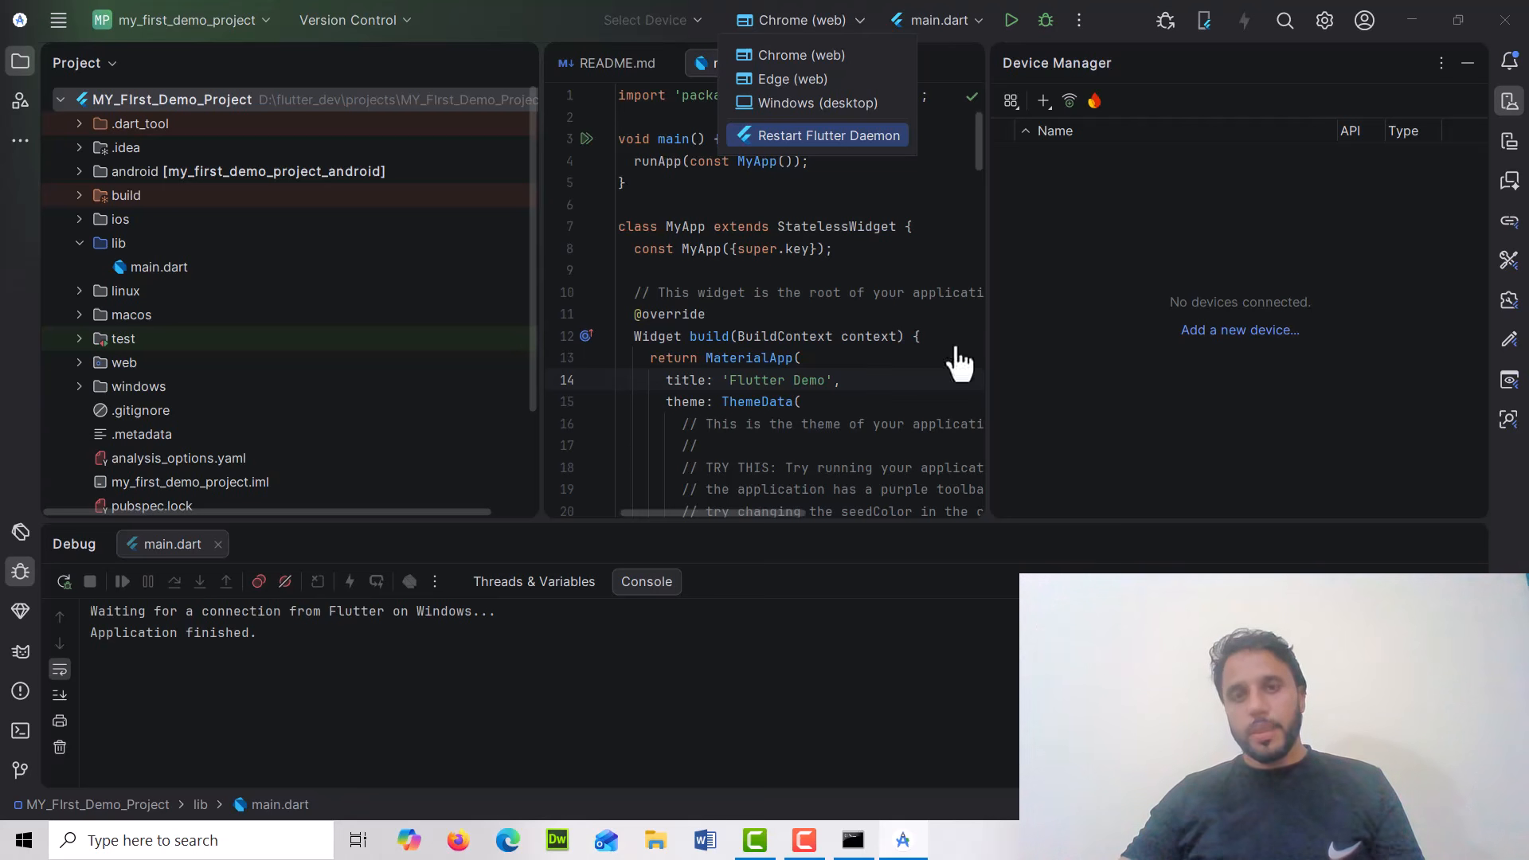
{"action": "left_click", "coordinate": [731, 267]}
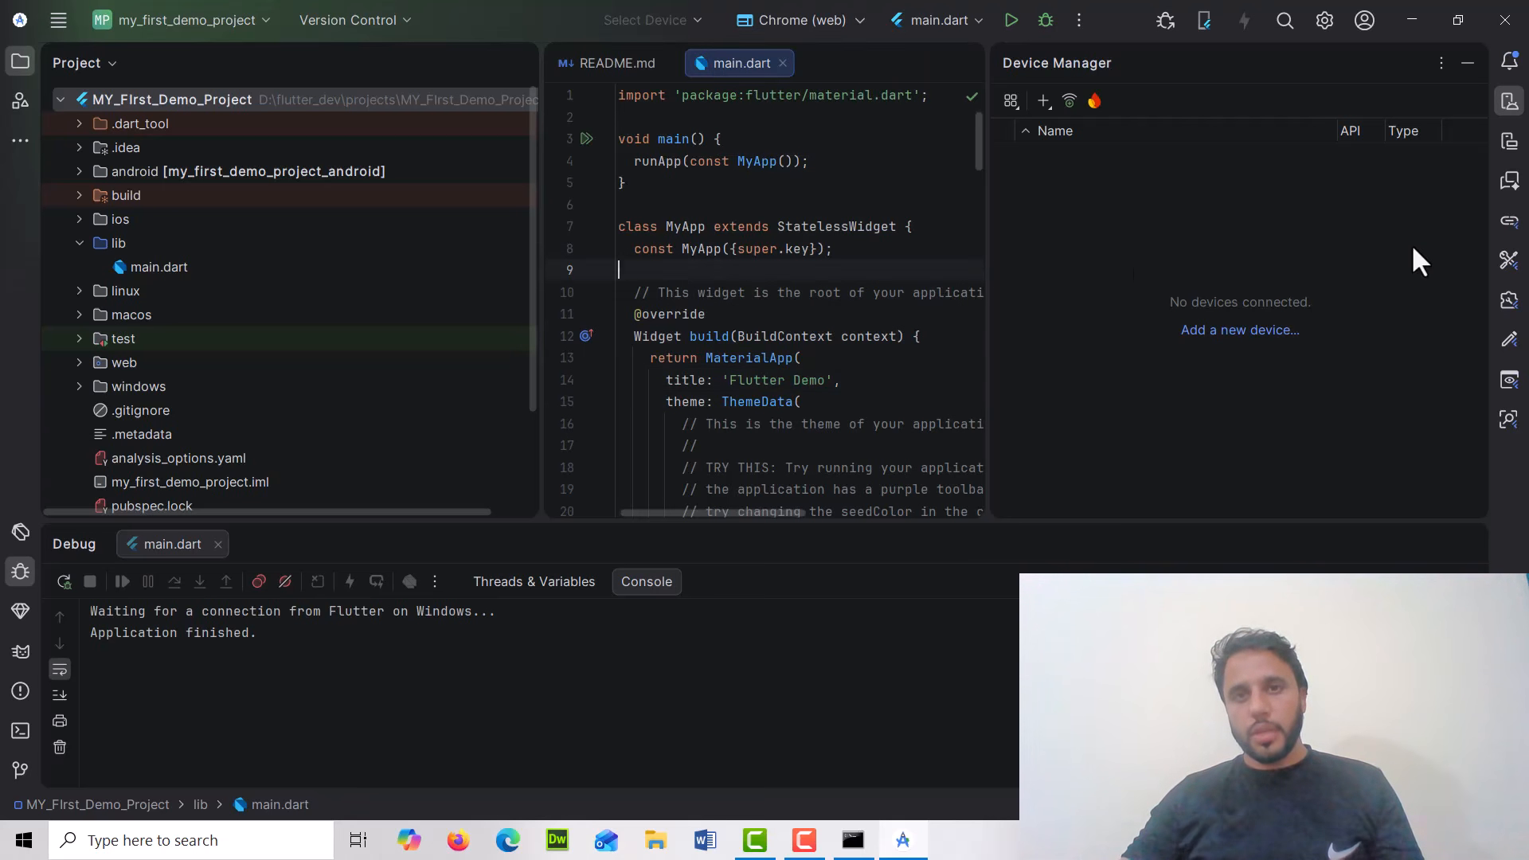
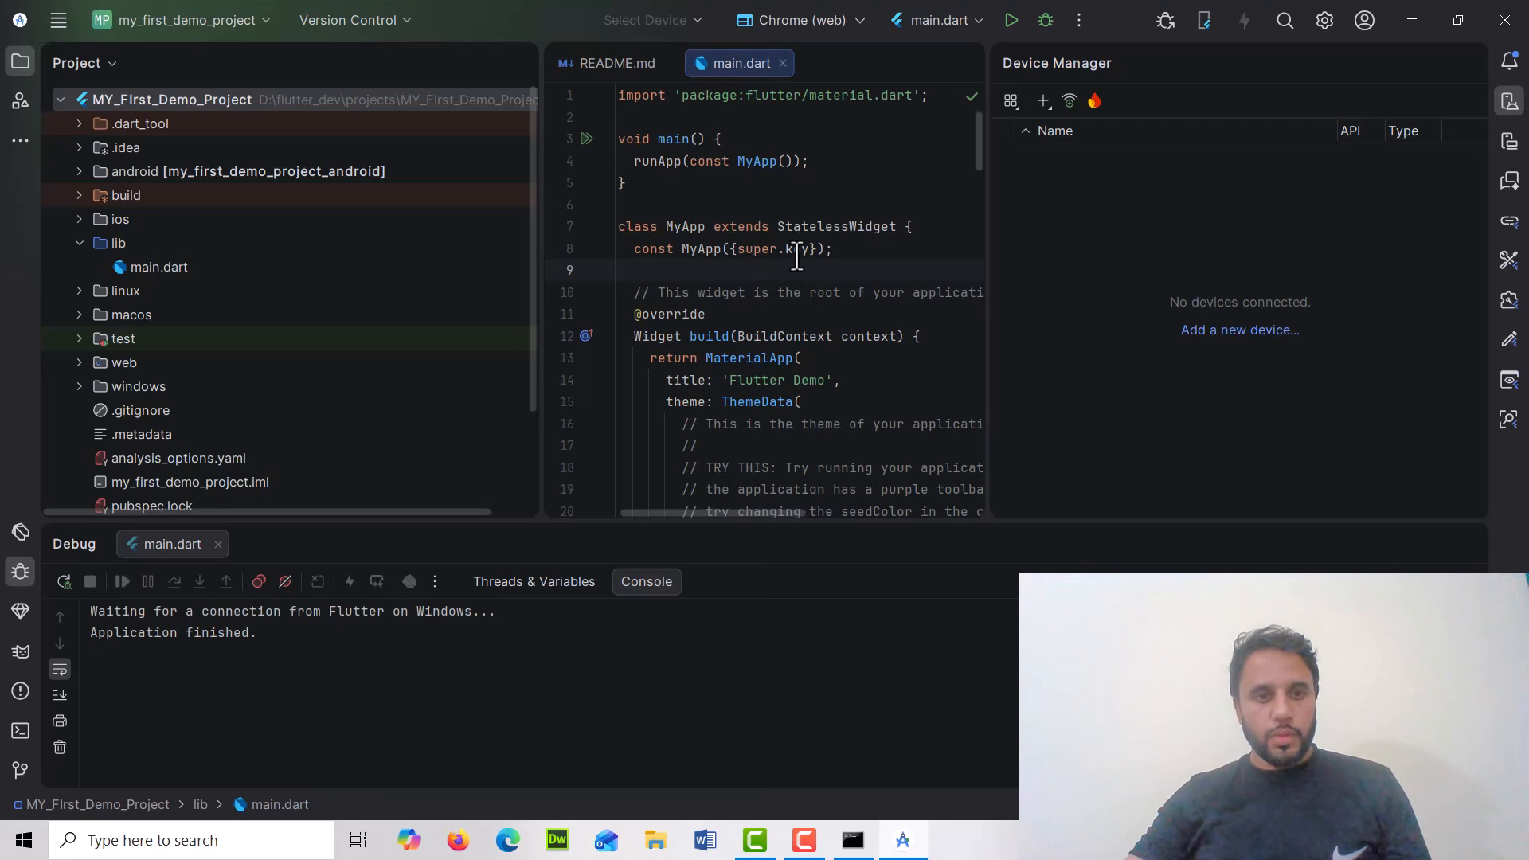
Run the Flutter app in Chrome and increment the counter with the floating plus button
{"action": "left_click", "coordinate": [1010, 18]}
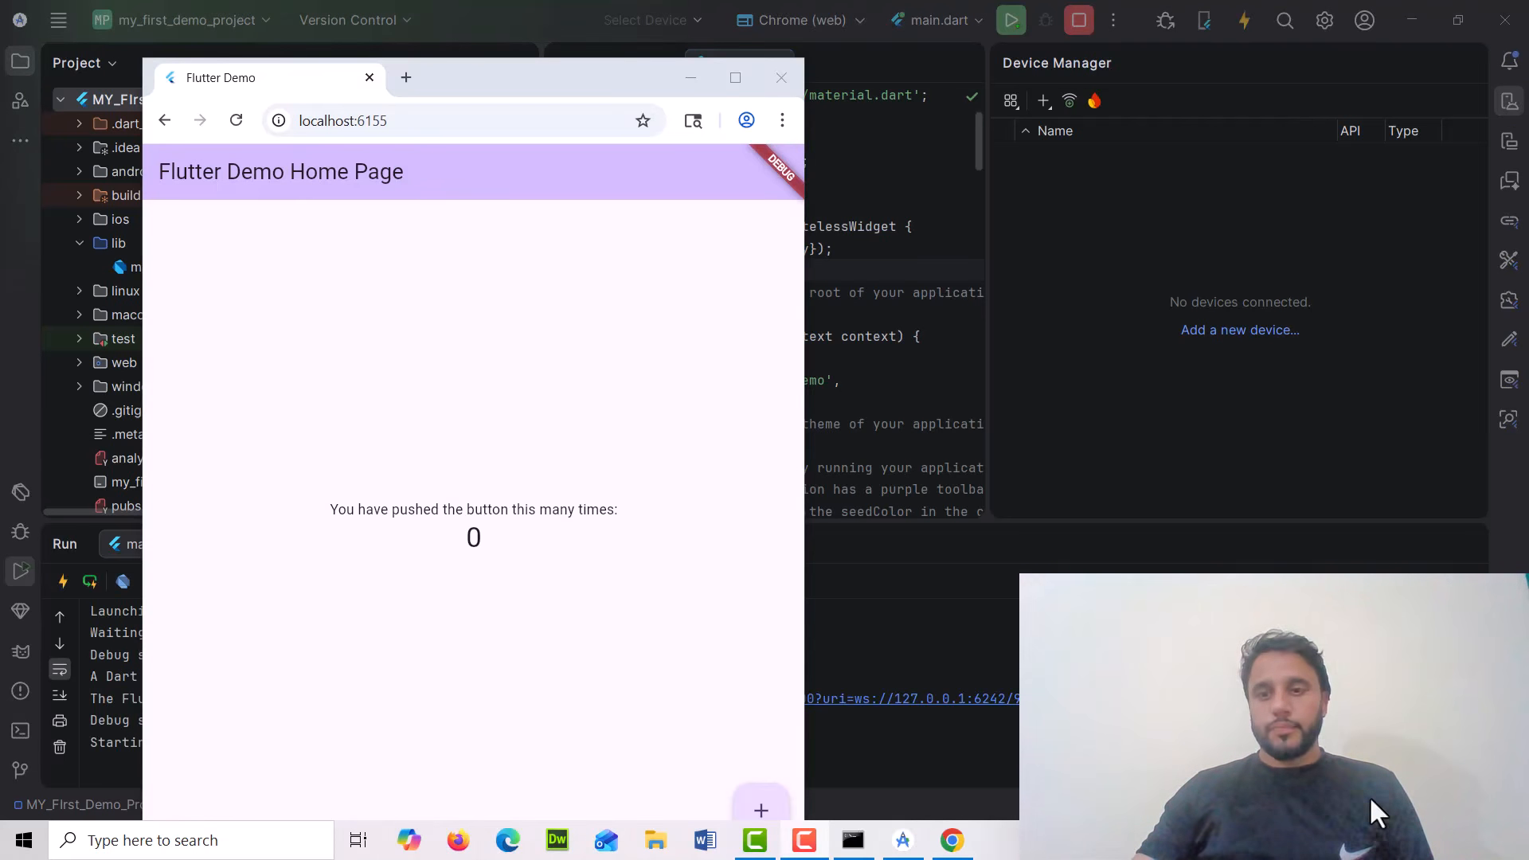
{"action": "left_click", "coordinate": [1239, 24]}
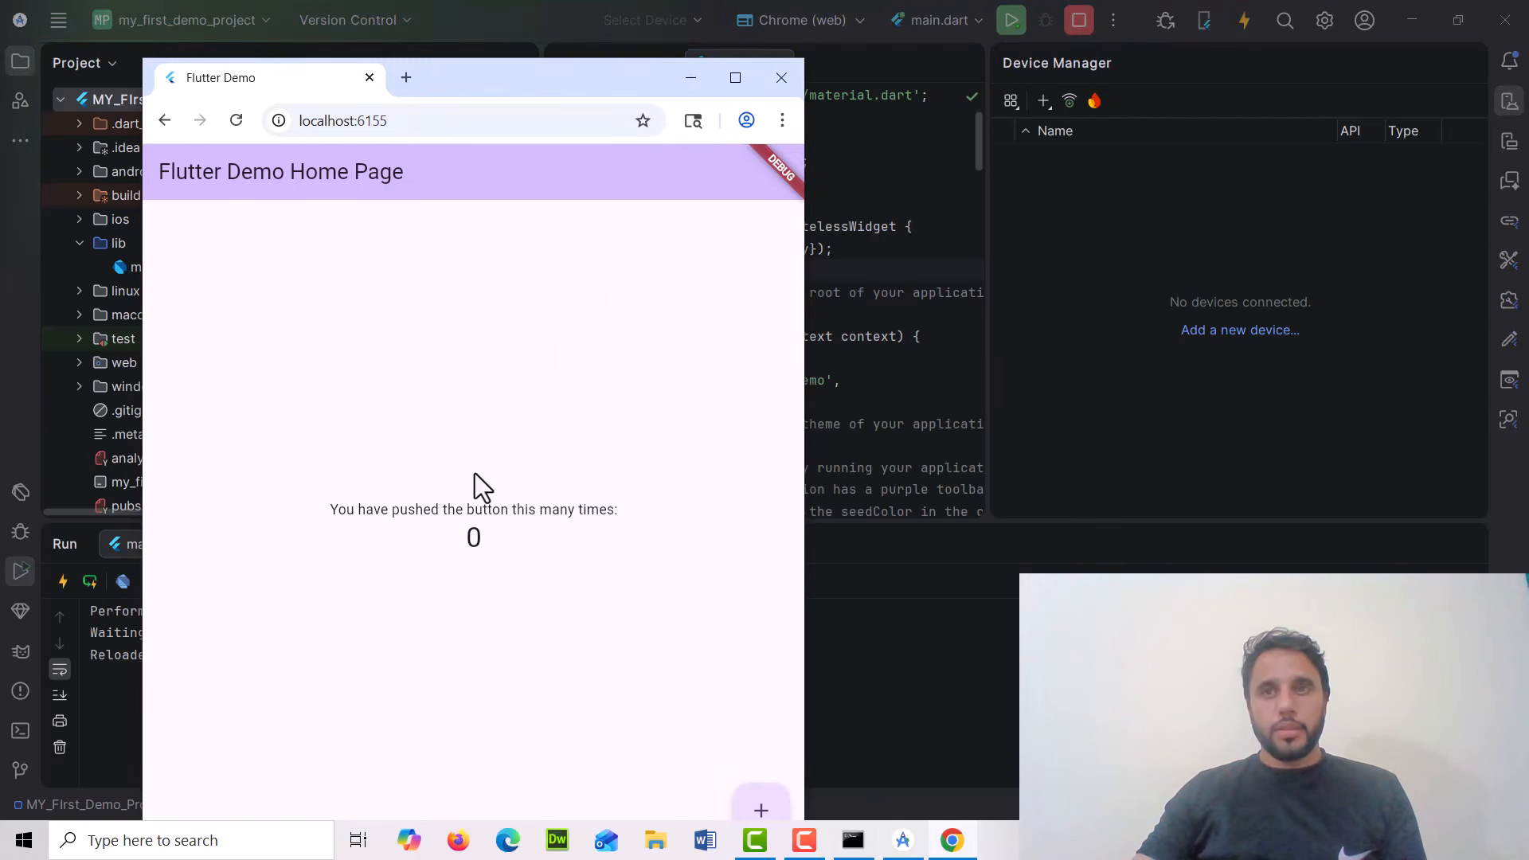
{"action": "left_click", "coordinate": [752, 808]}
{"action": "left_click", "coordinate": [753, 809]}
{"action": "left_click", "coordinate": [752, 808]}
{"action": "left_click", "coordinate": [753, 808]}
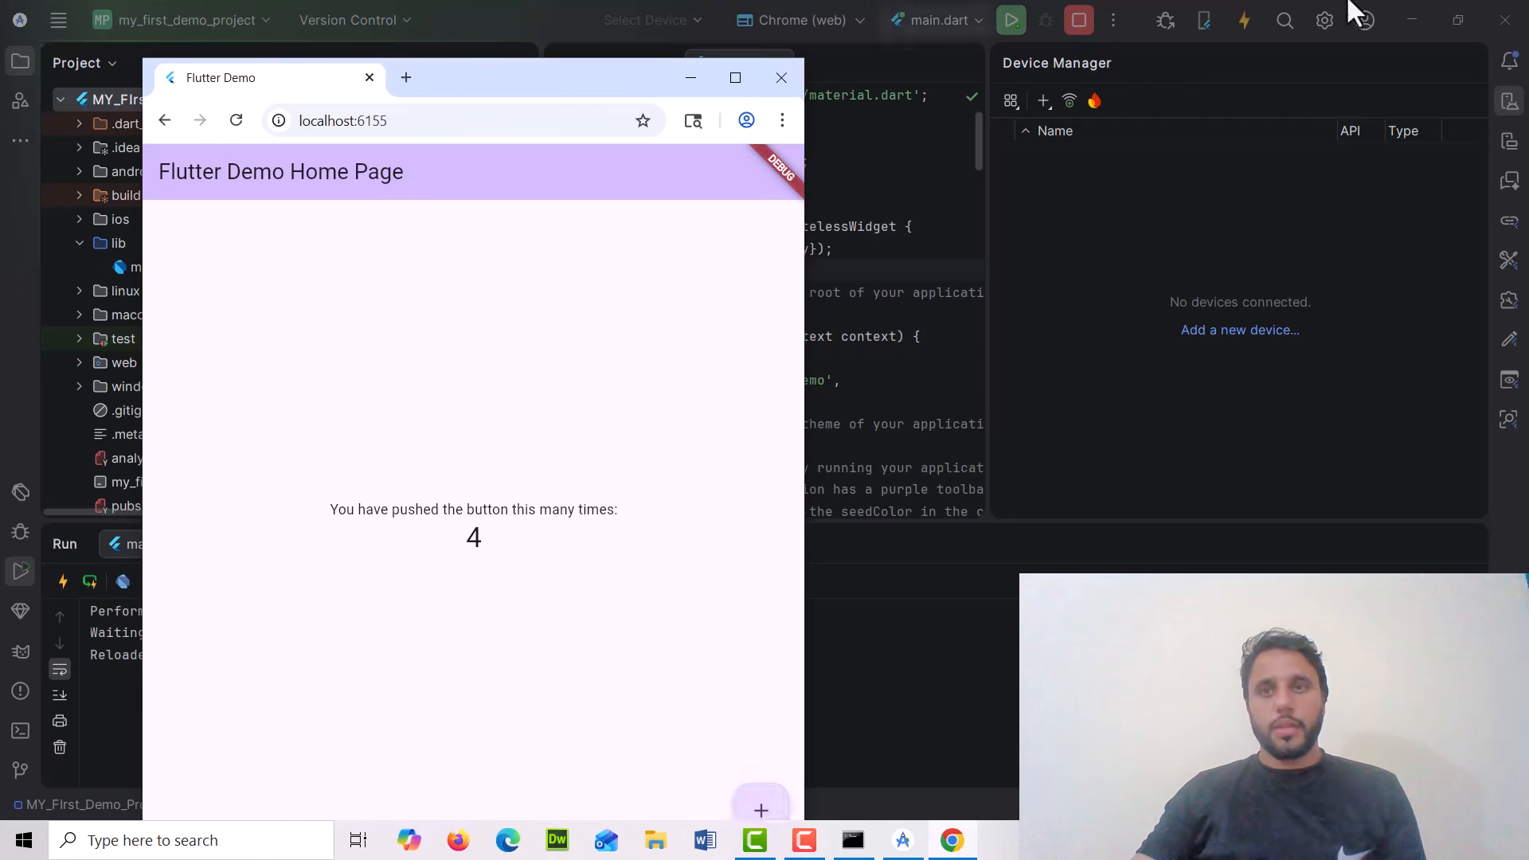
Hot reload the running app, then move and close the Chrome window
{"action": "left_click", "coordinate": [1245, 27]}
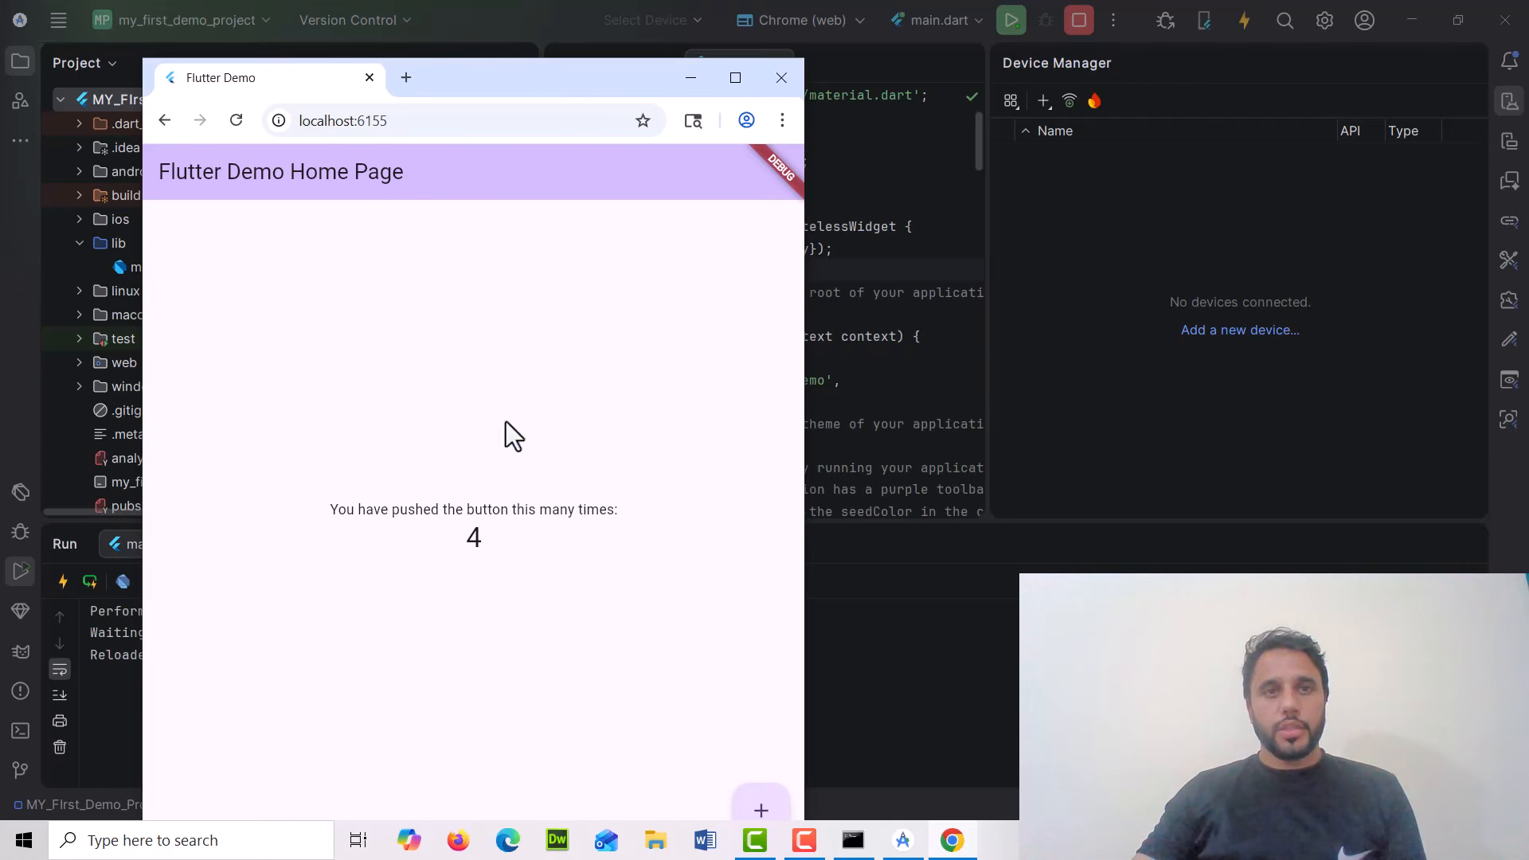
{"action": "left_click_drag", "start_coordinate": [527, 72], "coordinate": [658, 55]}
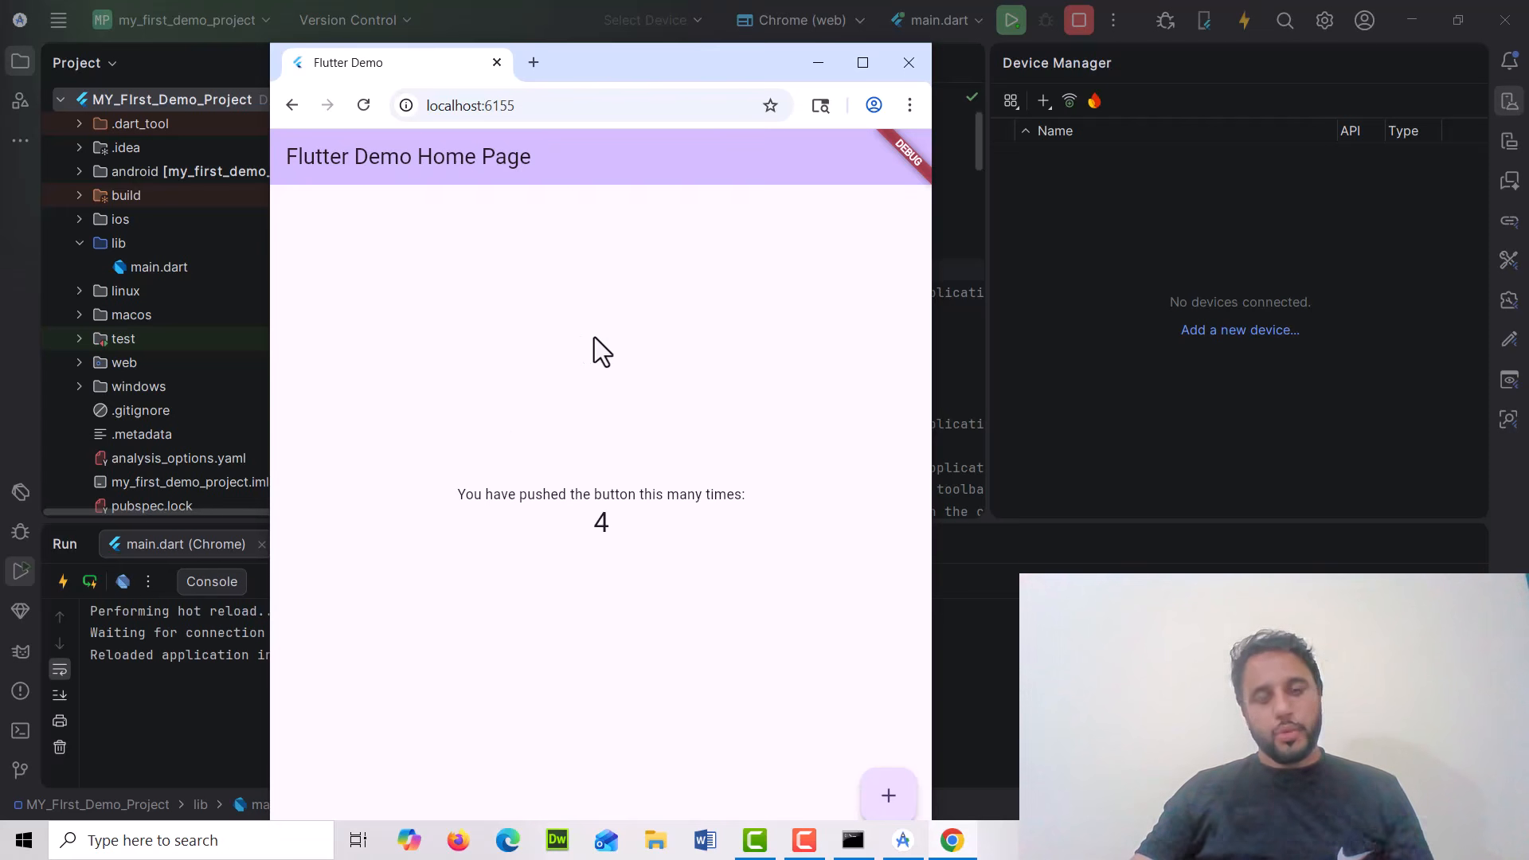
{"action": "left_click", "coordinate": [908, 63]}
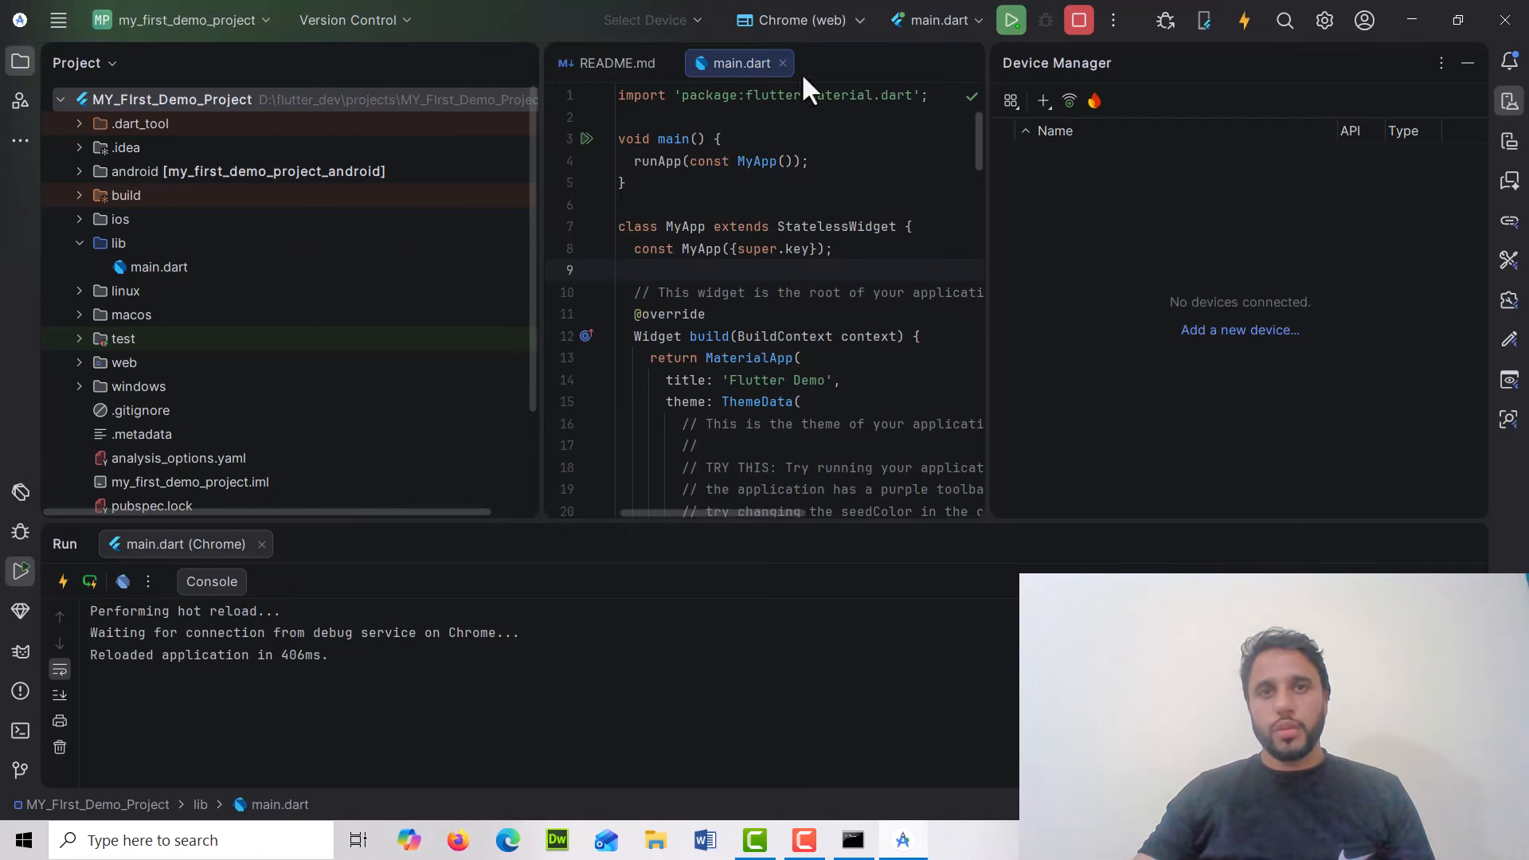
Review the available target devices and the Add Device phone profiles, then close the dialog
{"action": "left_click", "coordinate": [776, 17]}
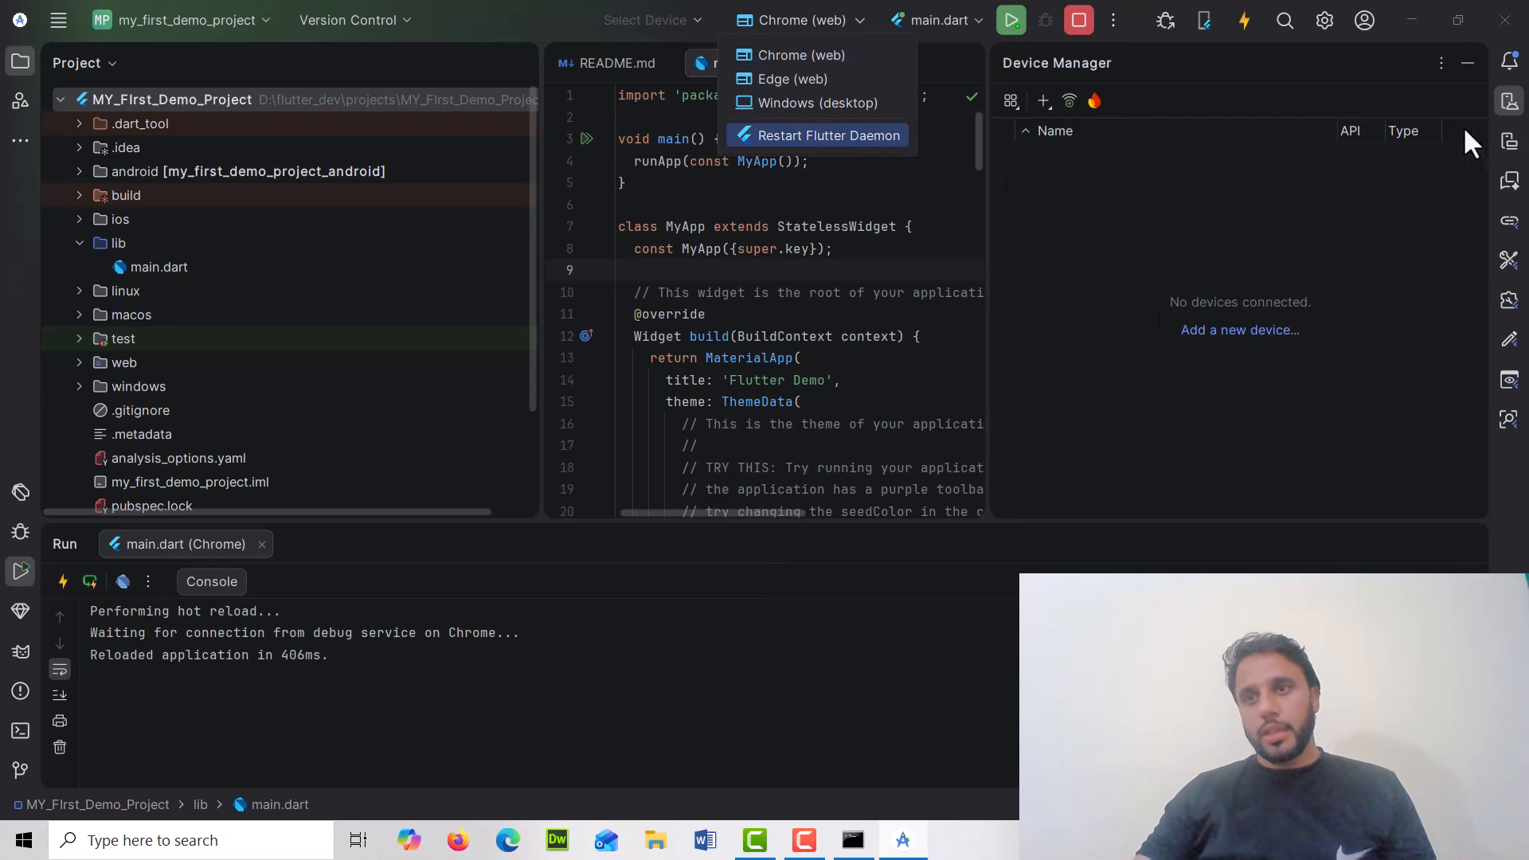
{"action": "left_click", "coordinate": [1507, 104]}
{"action": "left_click", "coordinate": [1509, 106]}
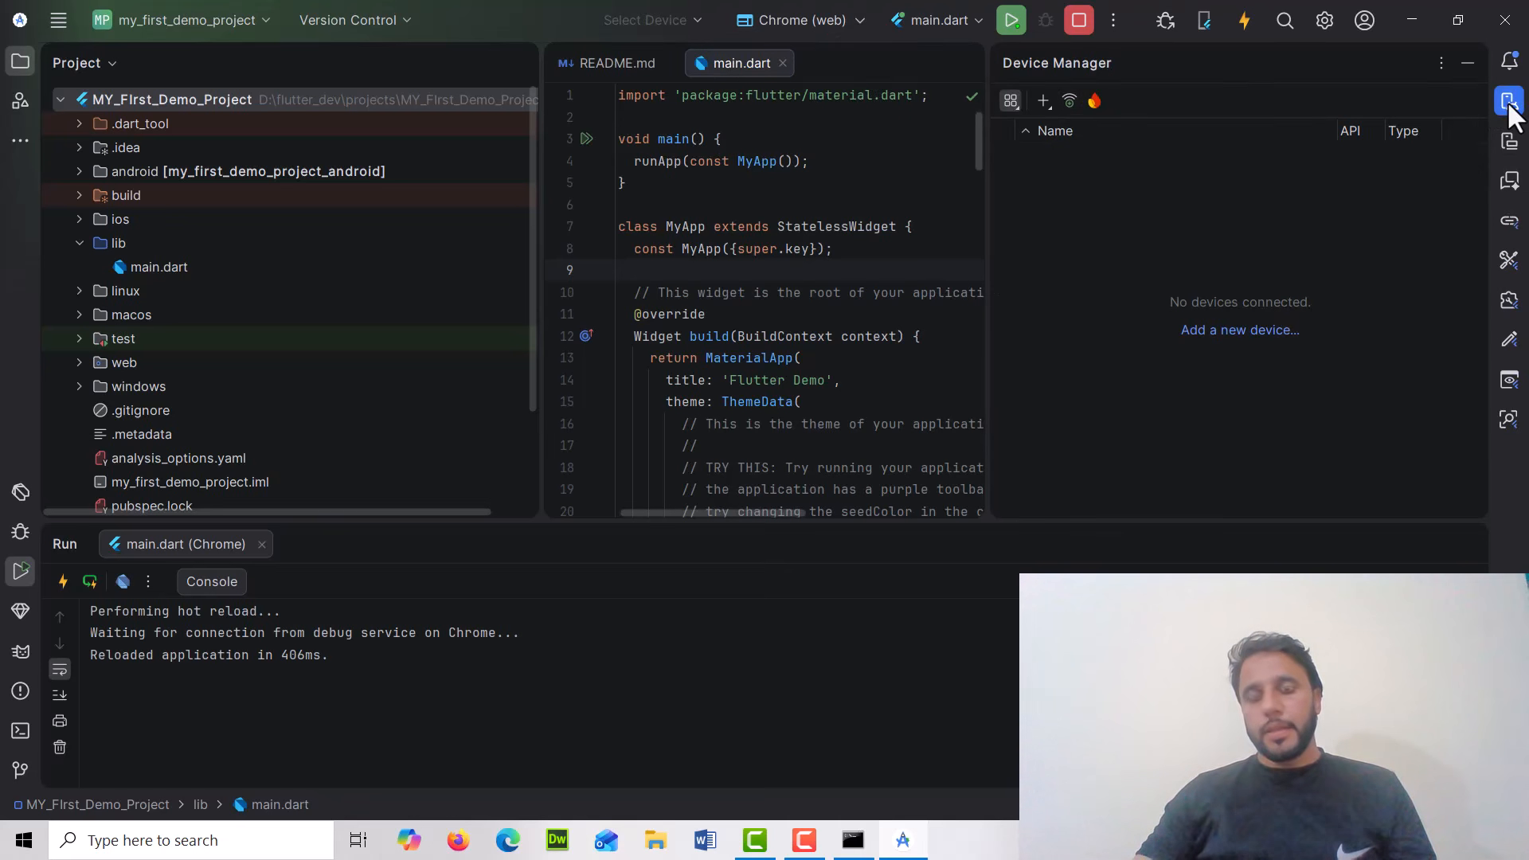
{"action": "left_click", "coordinate": [1509, 104]}
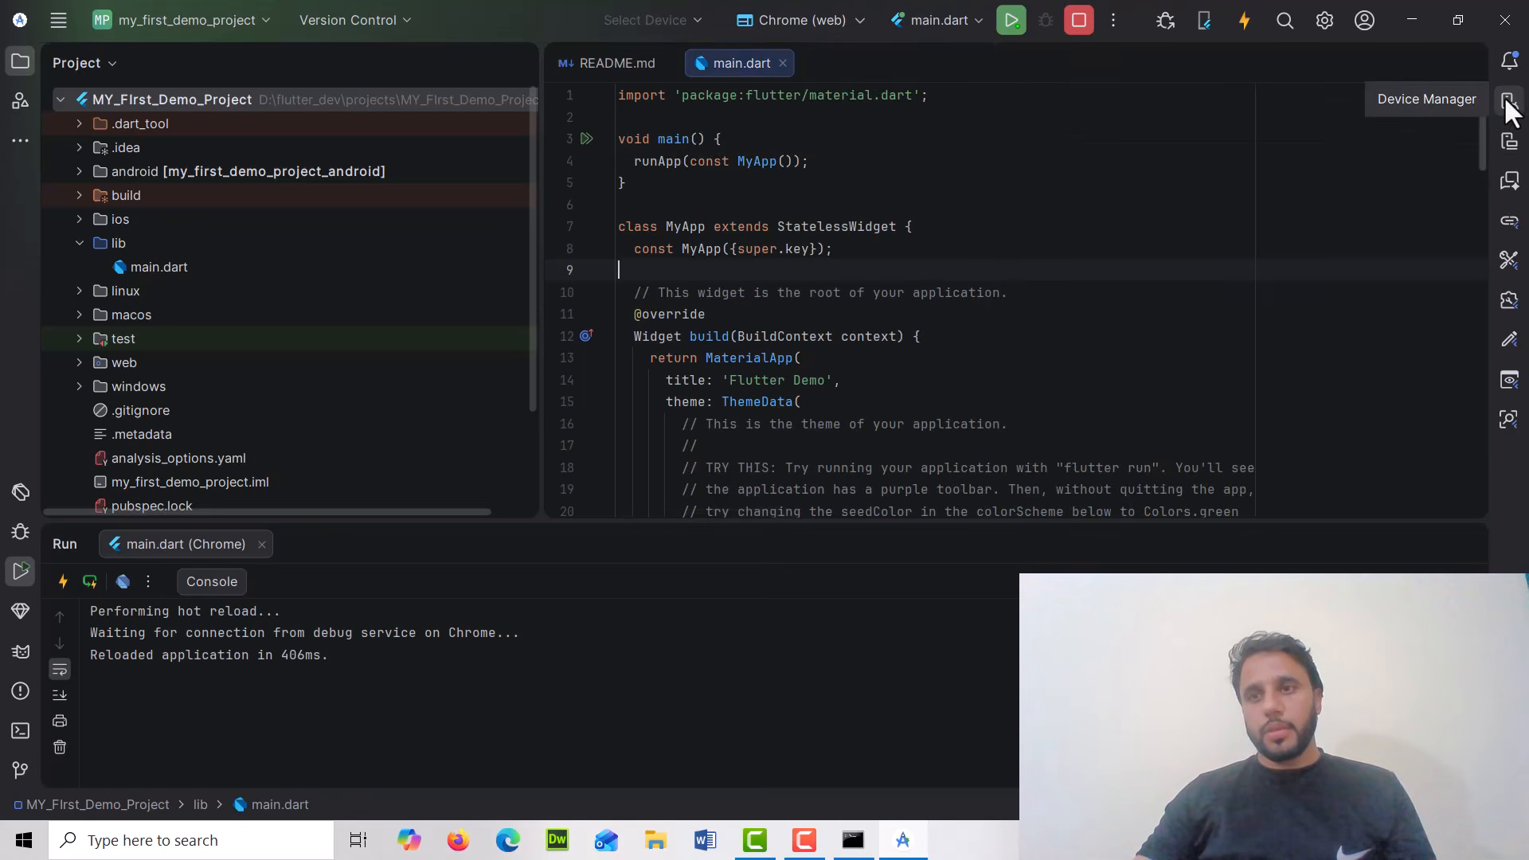
{"action": "left_click", "coordinate": [1506, 102]}
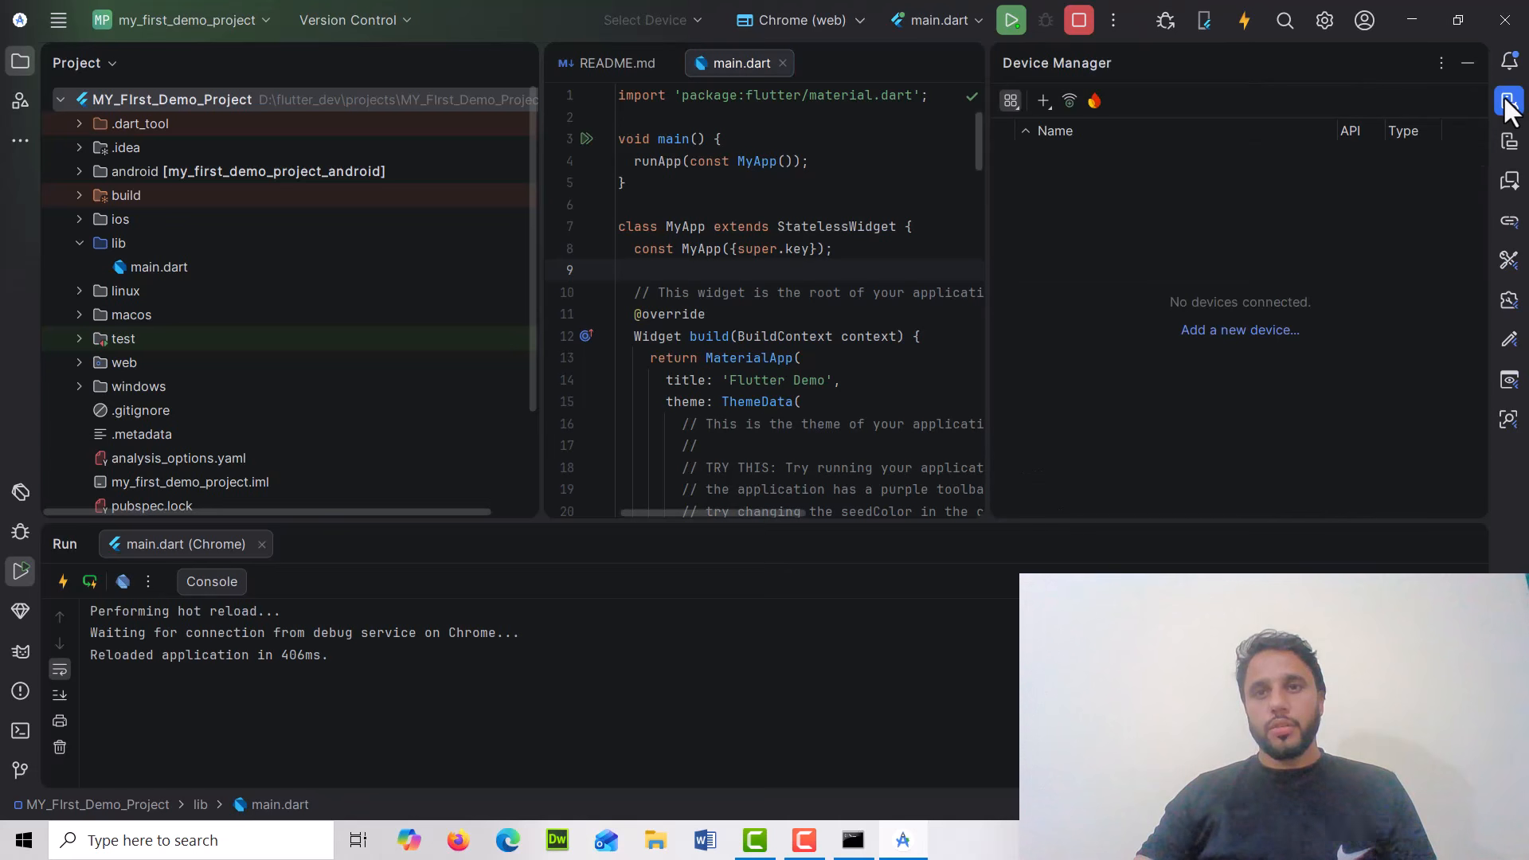
{"action": "left_click", "coordinate": [1043, 99]}
{"action": "left_click", "coordinate": [1095, 124]}
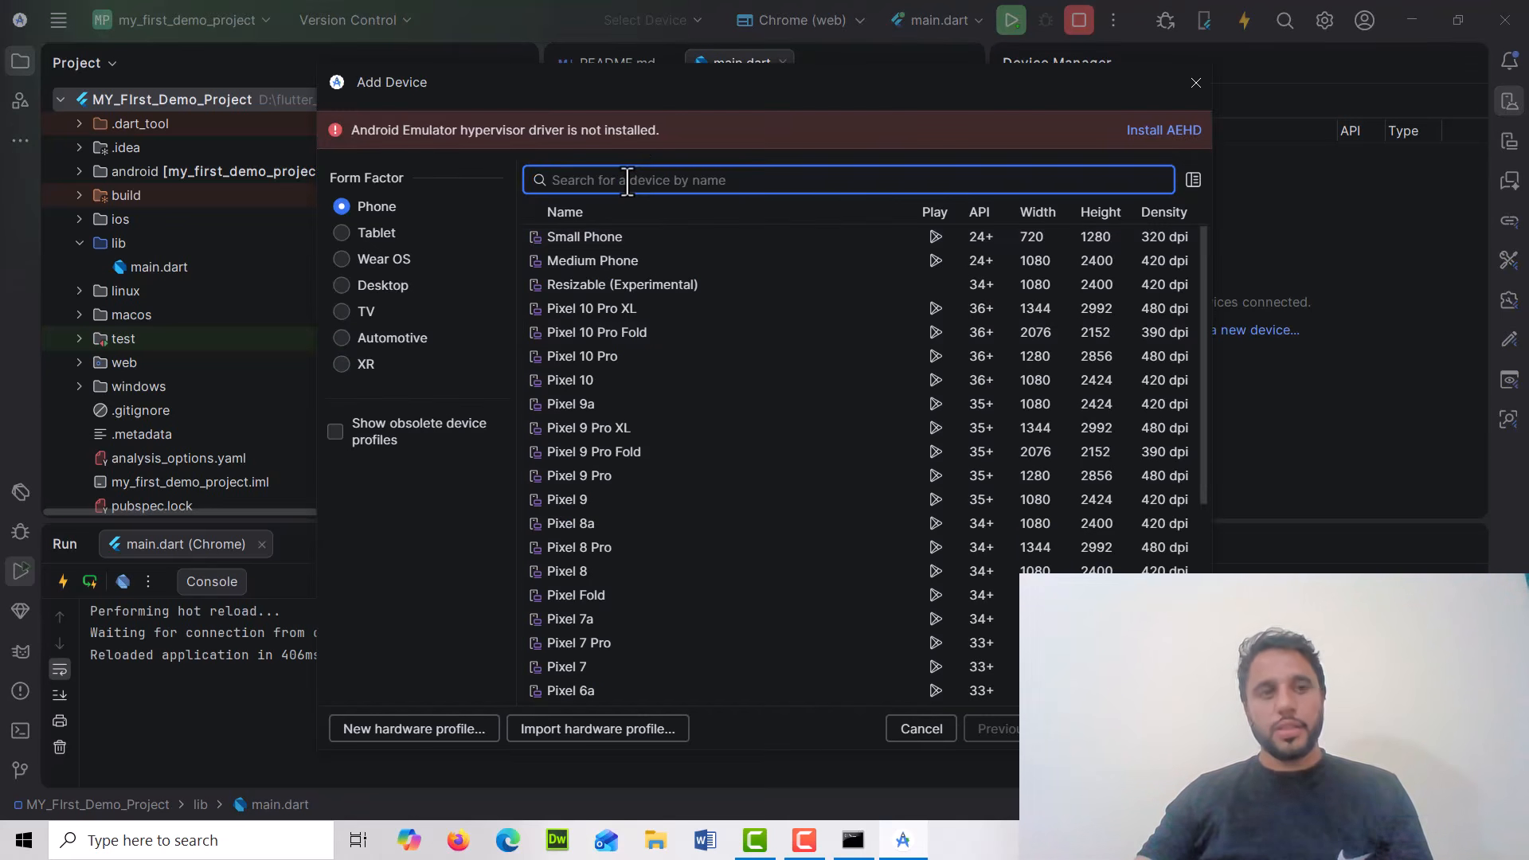
{"action": "left_click", "coordinate": [1197, 81]}
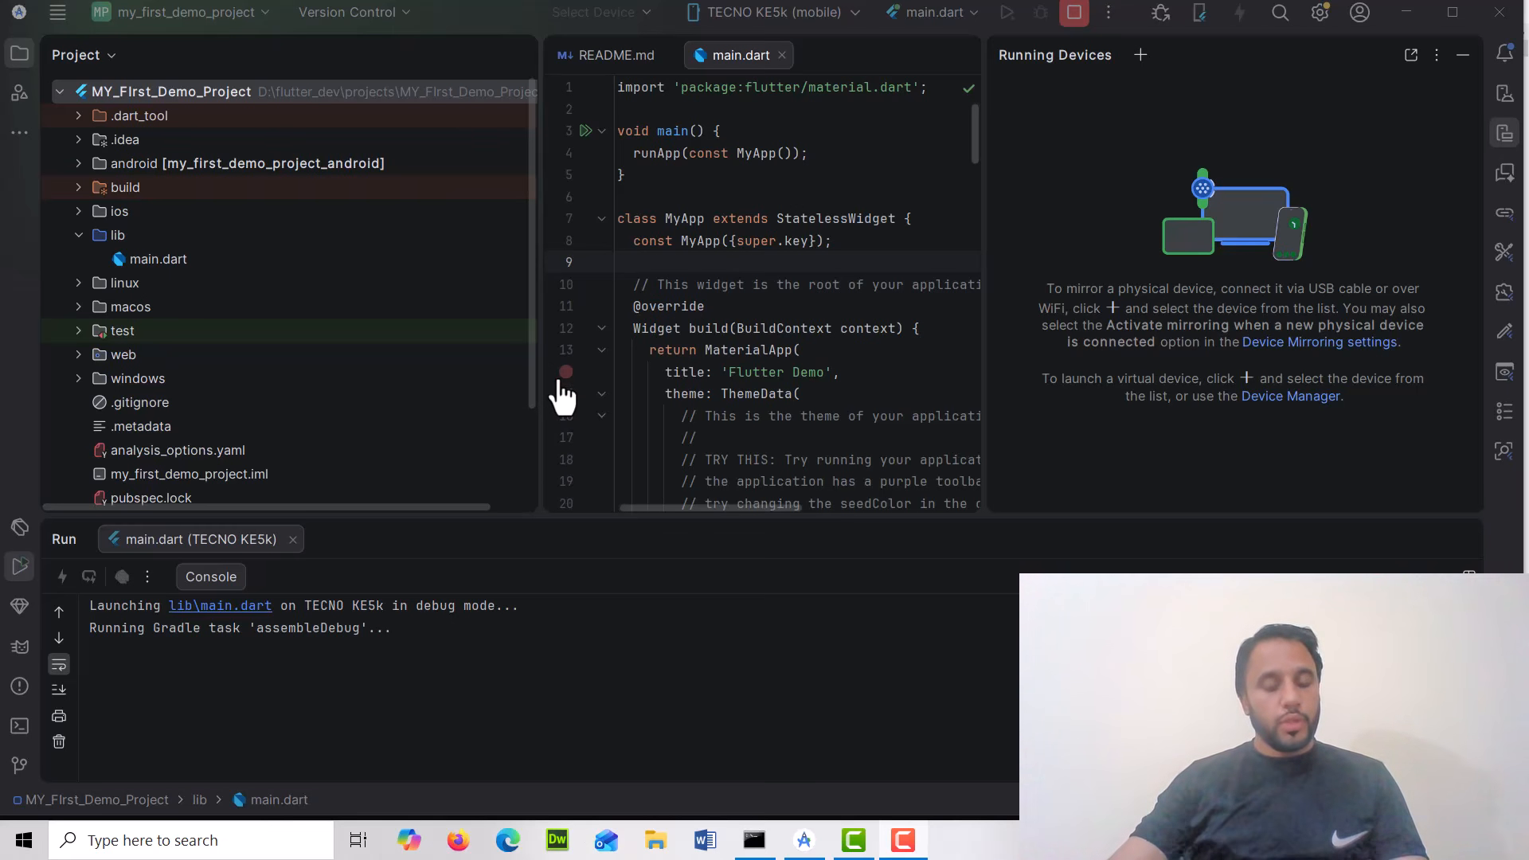
In the Command Prompt, run flutter doctor --android-licenses
{"action": "left_click", "coordinate": [765, 849]}
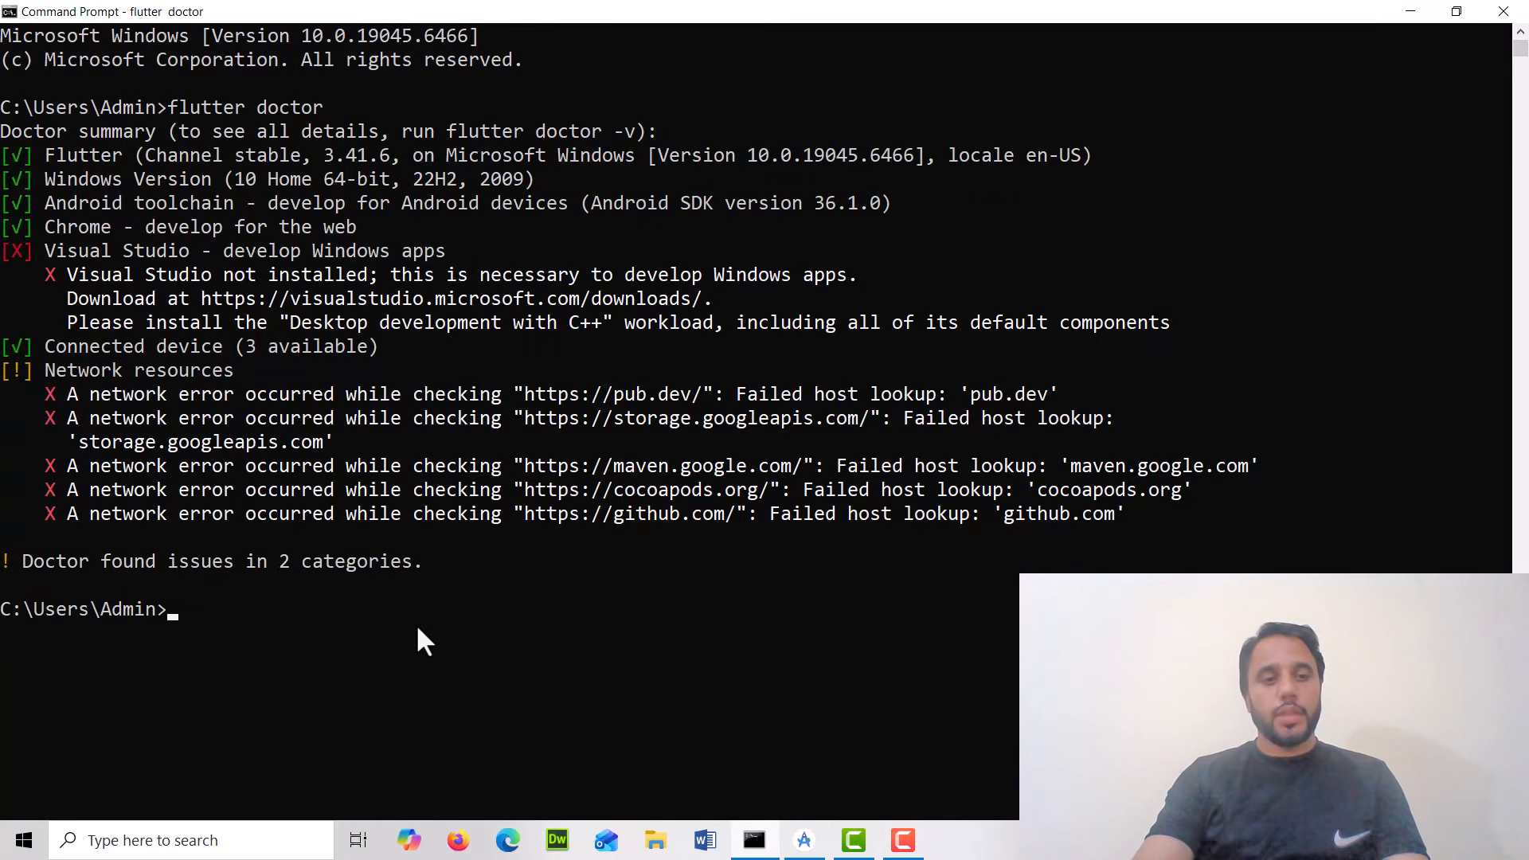
{"action": "type", "text": "flutter doc"}
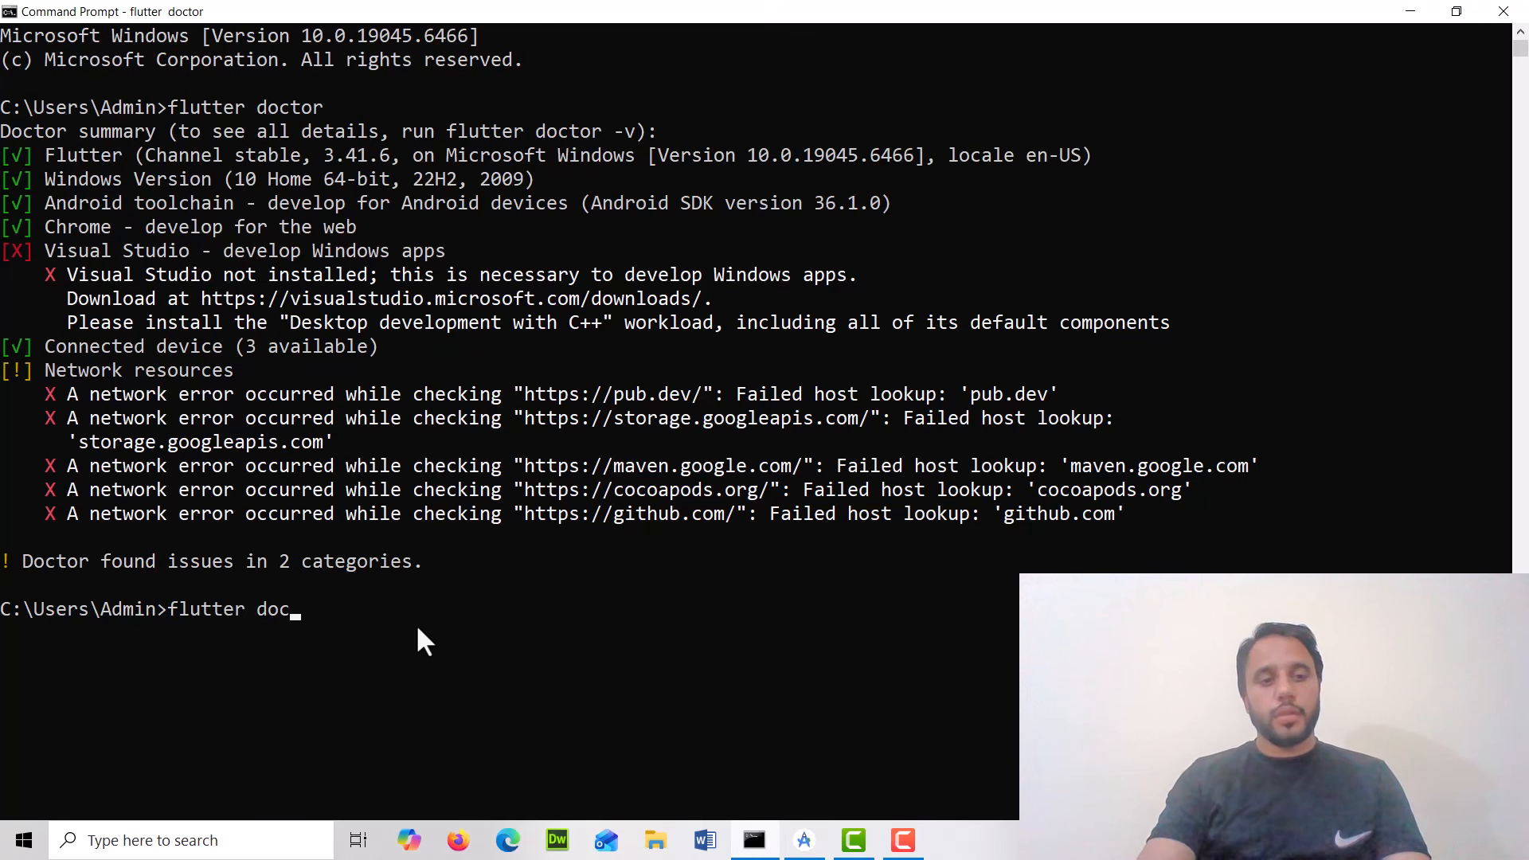
{"action": "type", "text": "tor --ad"}
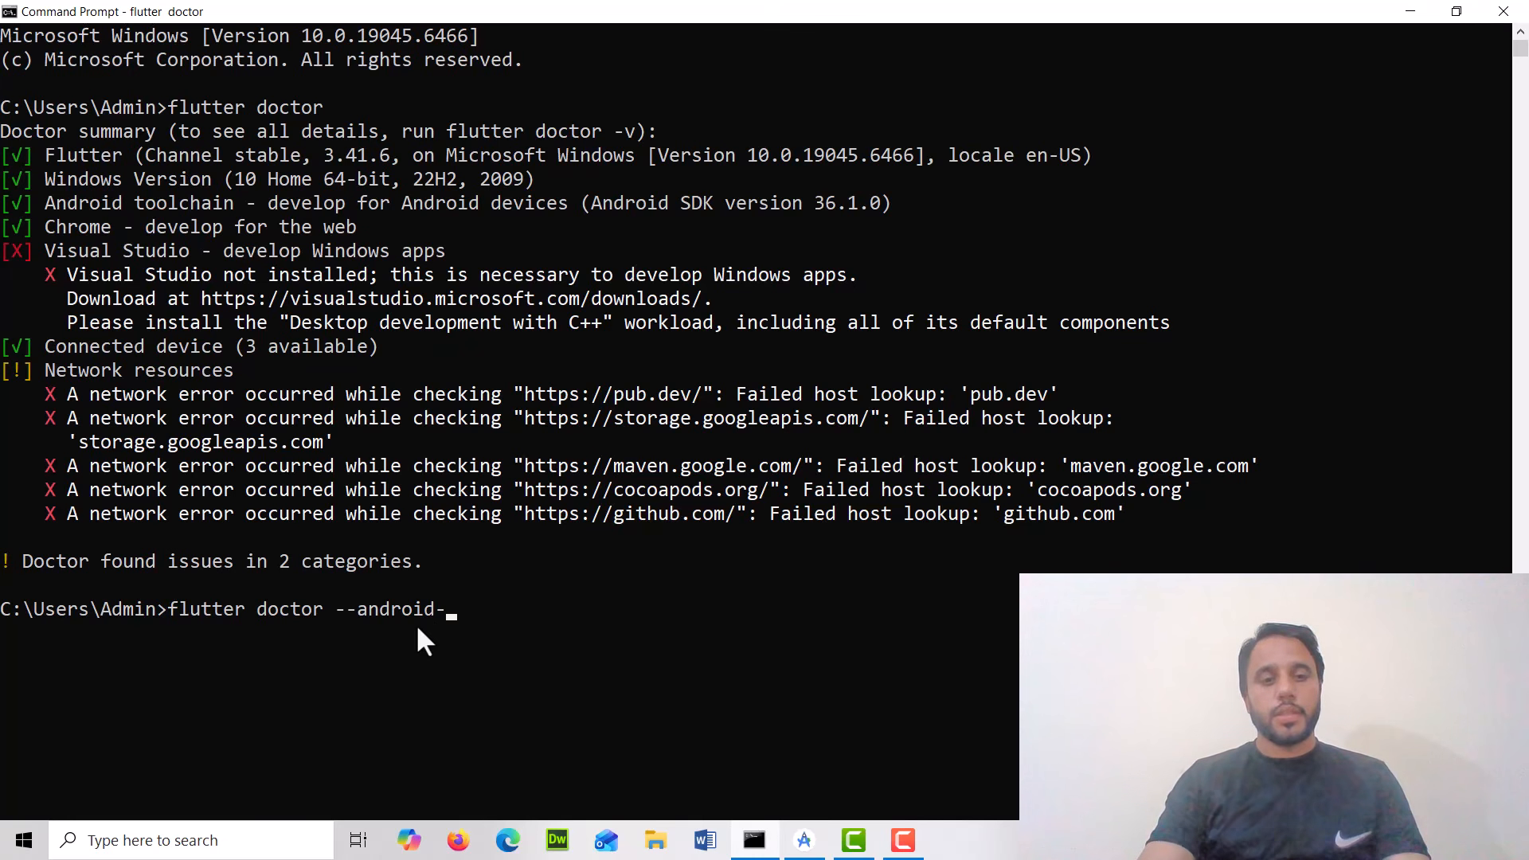
{"action": "type", "text": "droid-license"}
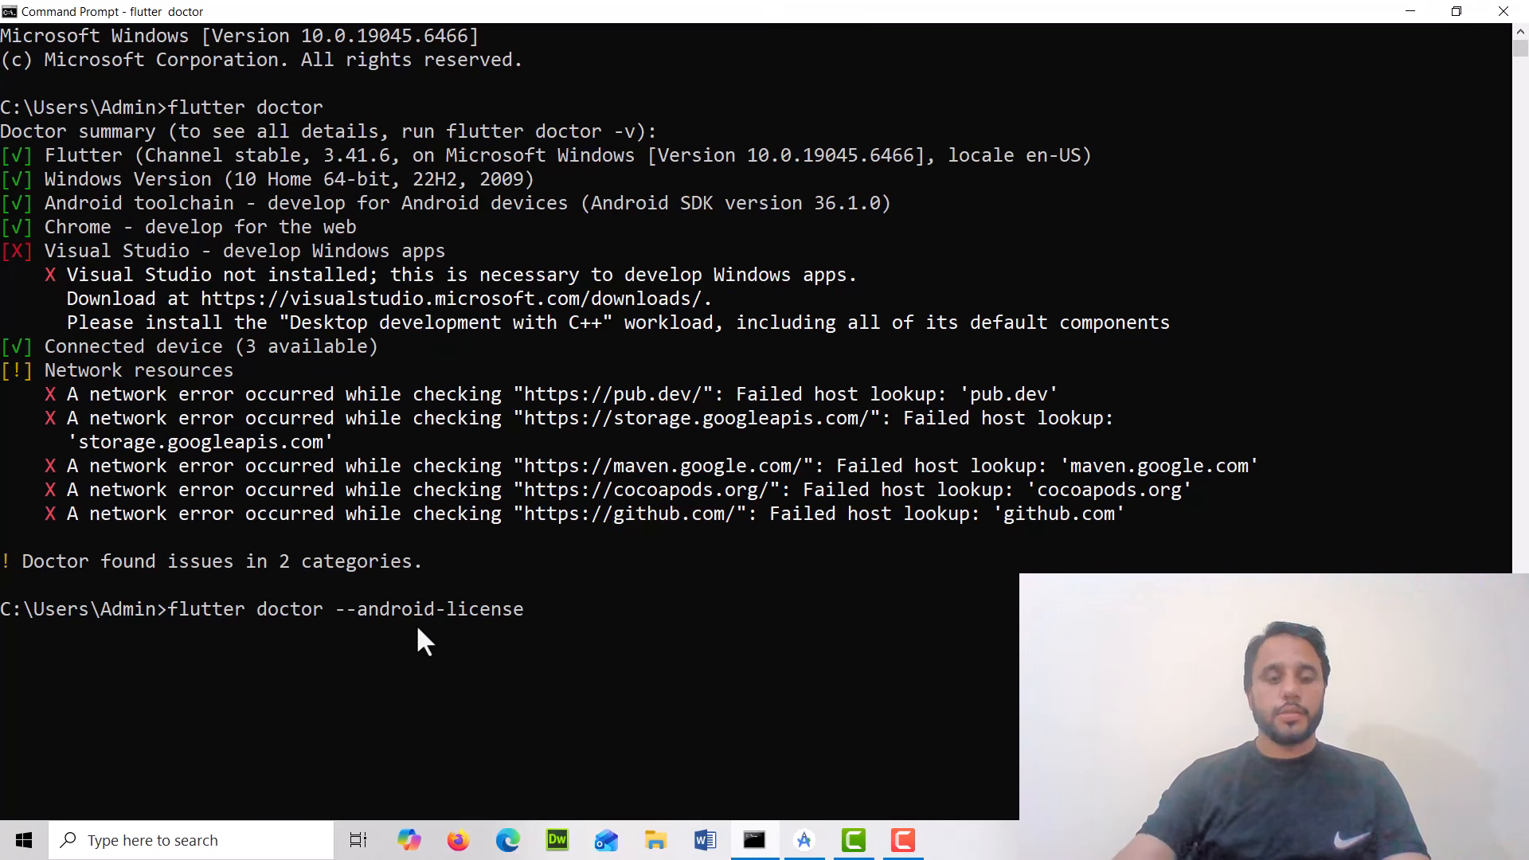
{"action": "type", "text": "s"}
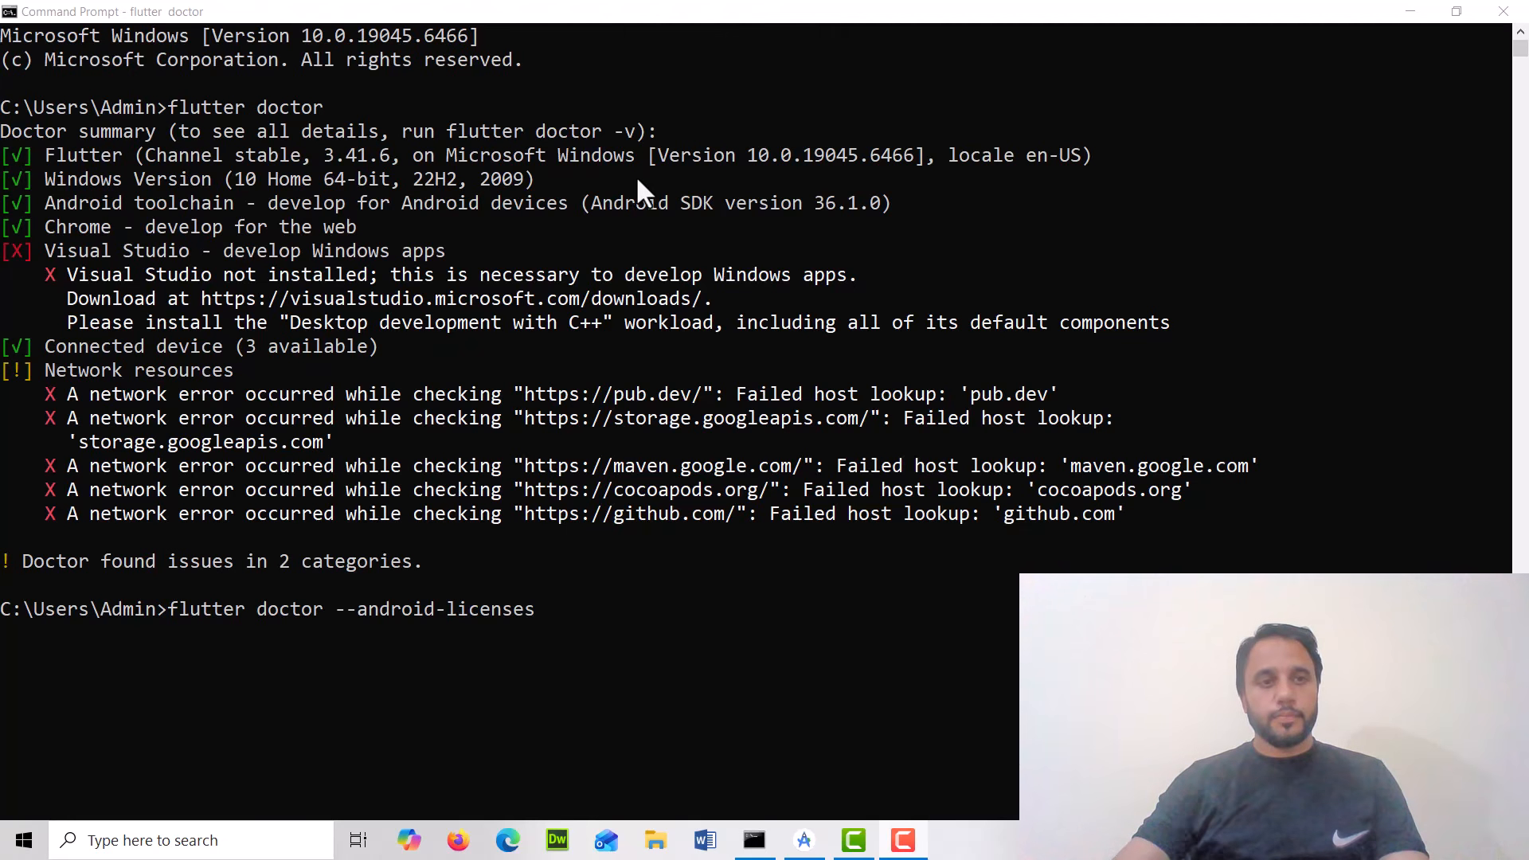
{"action": "left_click", "coordinate": [578, 641]}
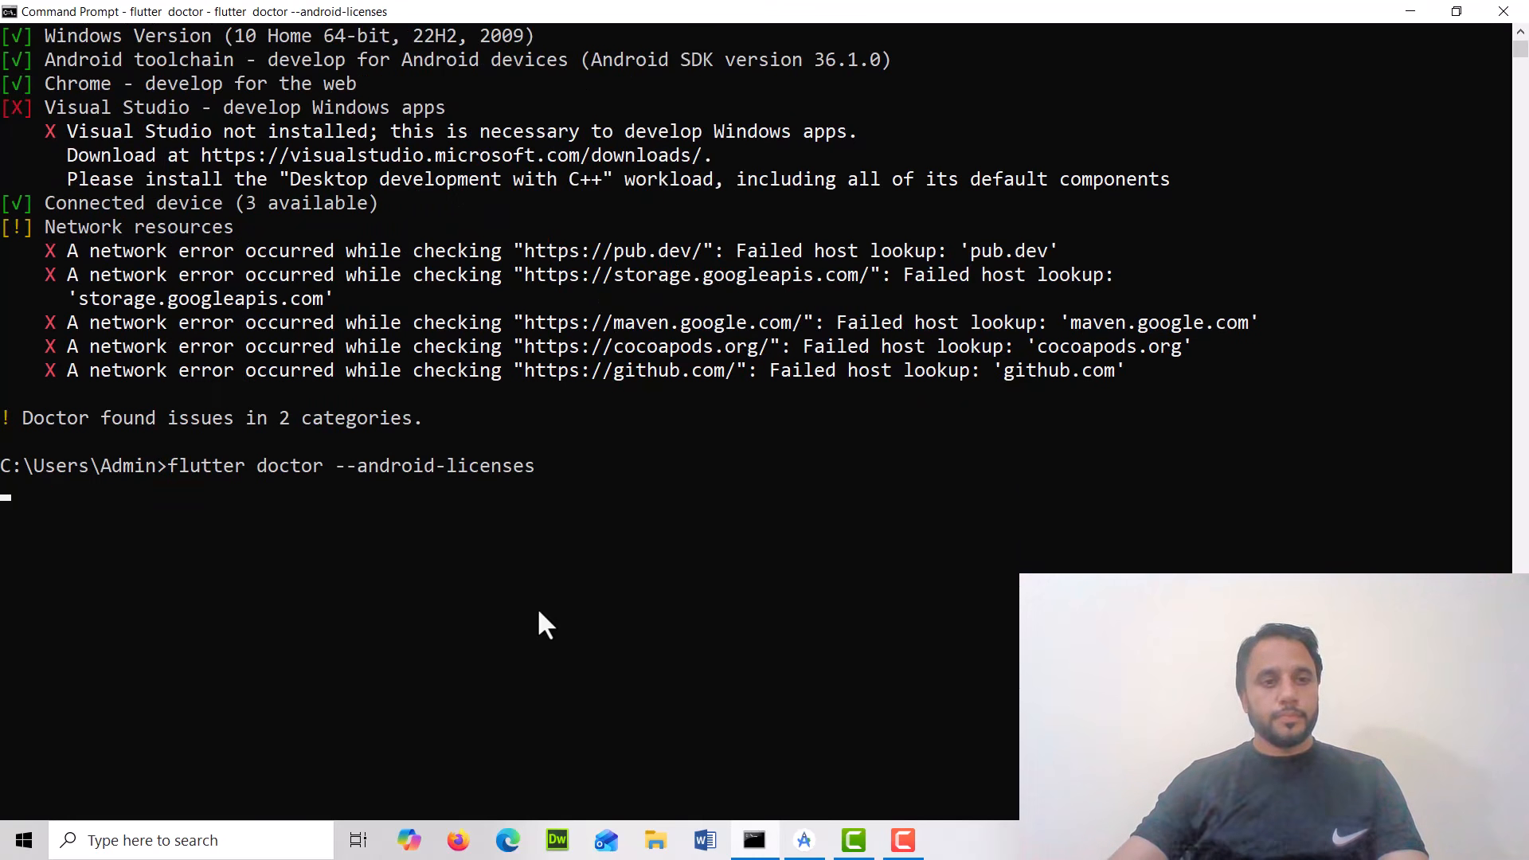
Review the license command's output in the terminal, then return to Android Studio
{"action": "scroll", "coordinate": [530, 628], "scroll_direction": "up", "scroll_amount": 5}
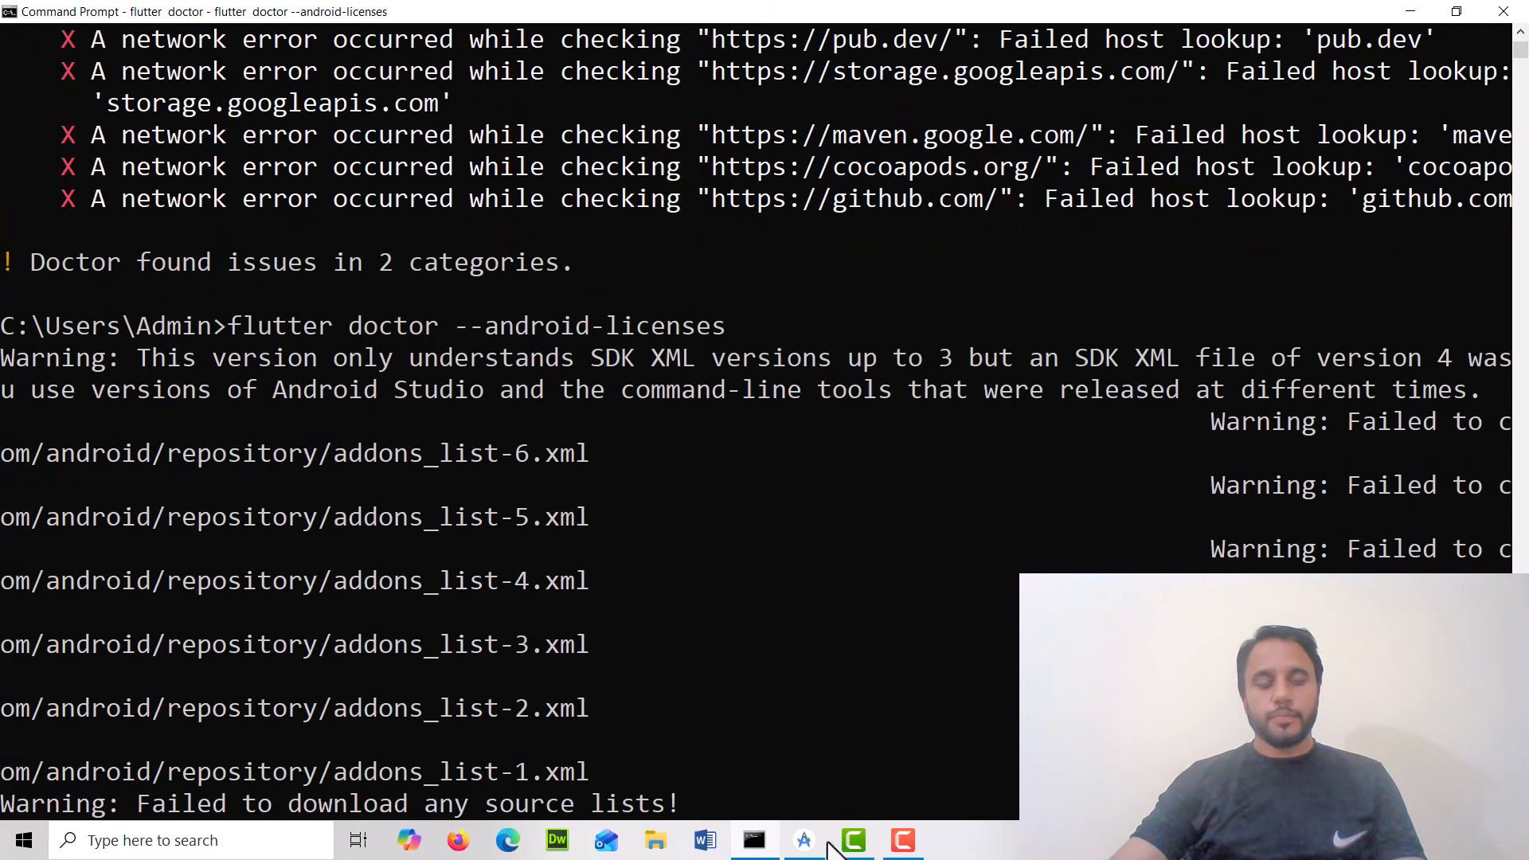
{"action": "left_click_drag", "start_coordinate": [1154, 374], "coordinate": [1521, 368]}
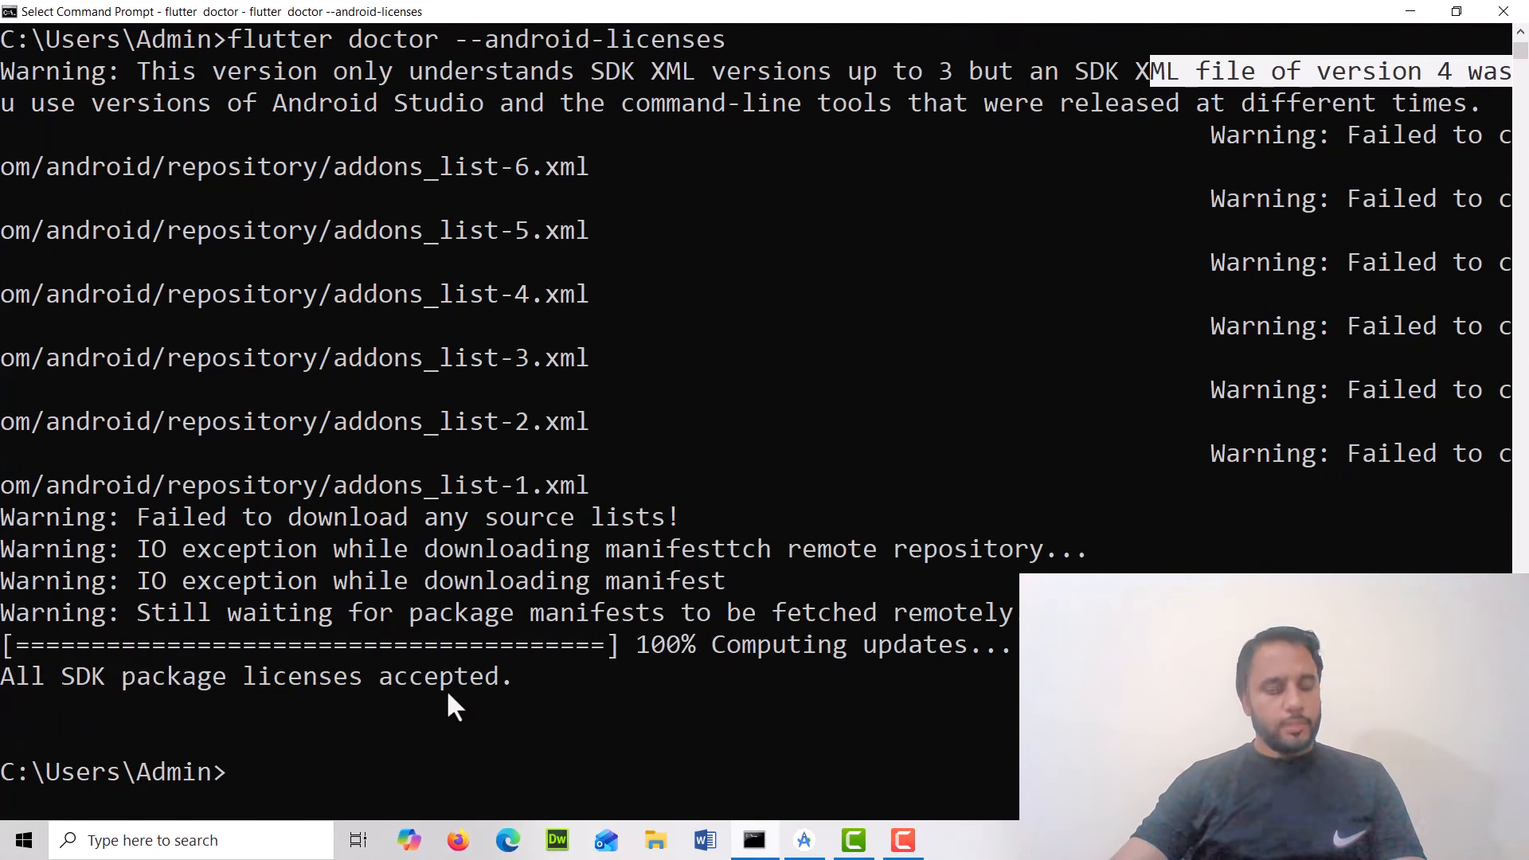
{"action": "left_click_drag", "start_coordinate": [4, 678], "coordinate": [524, 680]}
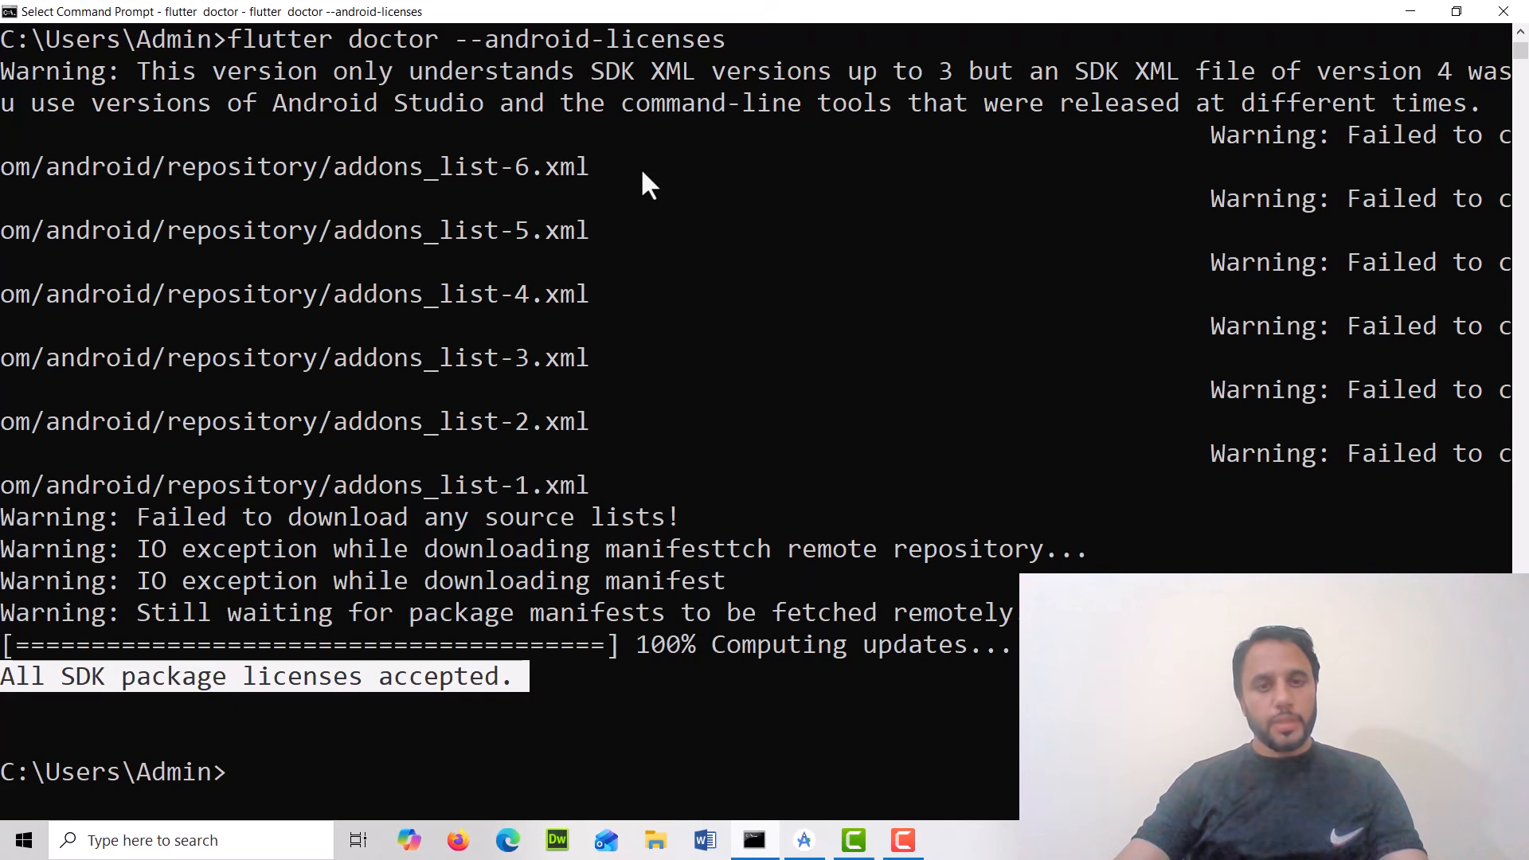
{"action": "left_click", "coordinate": [812, 842]}
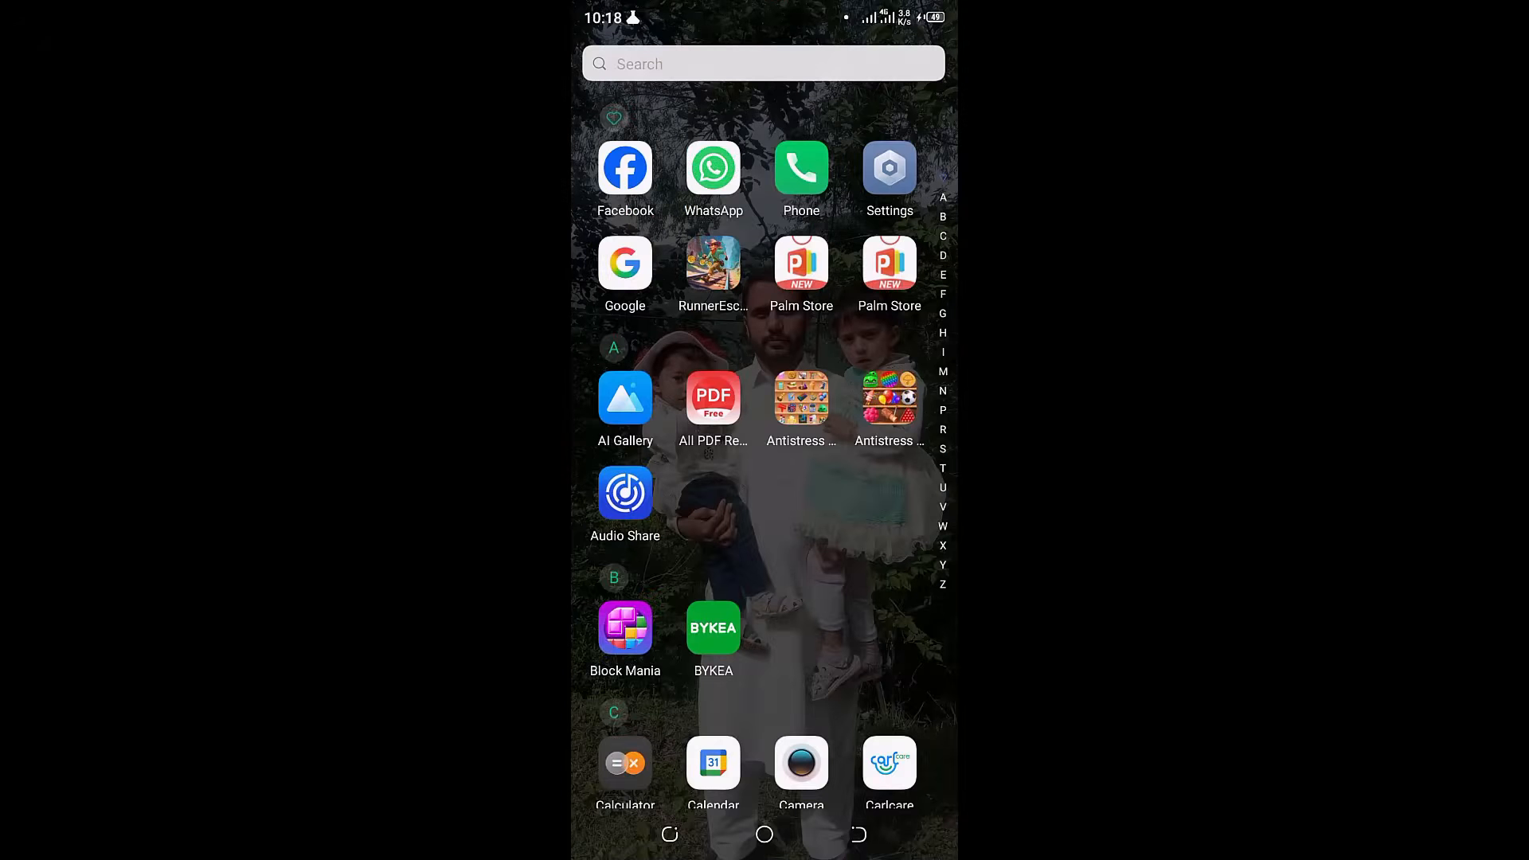
On the phone, search the apps for Set and open Settings
{"action": "left_click", "coordinate": [763, 64]}
{"action": "type", "text": "Se"}
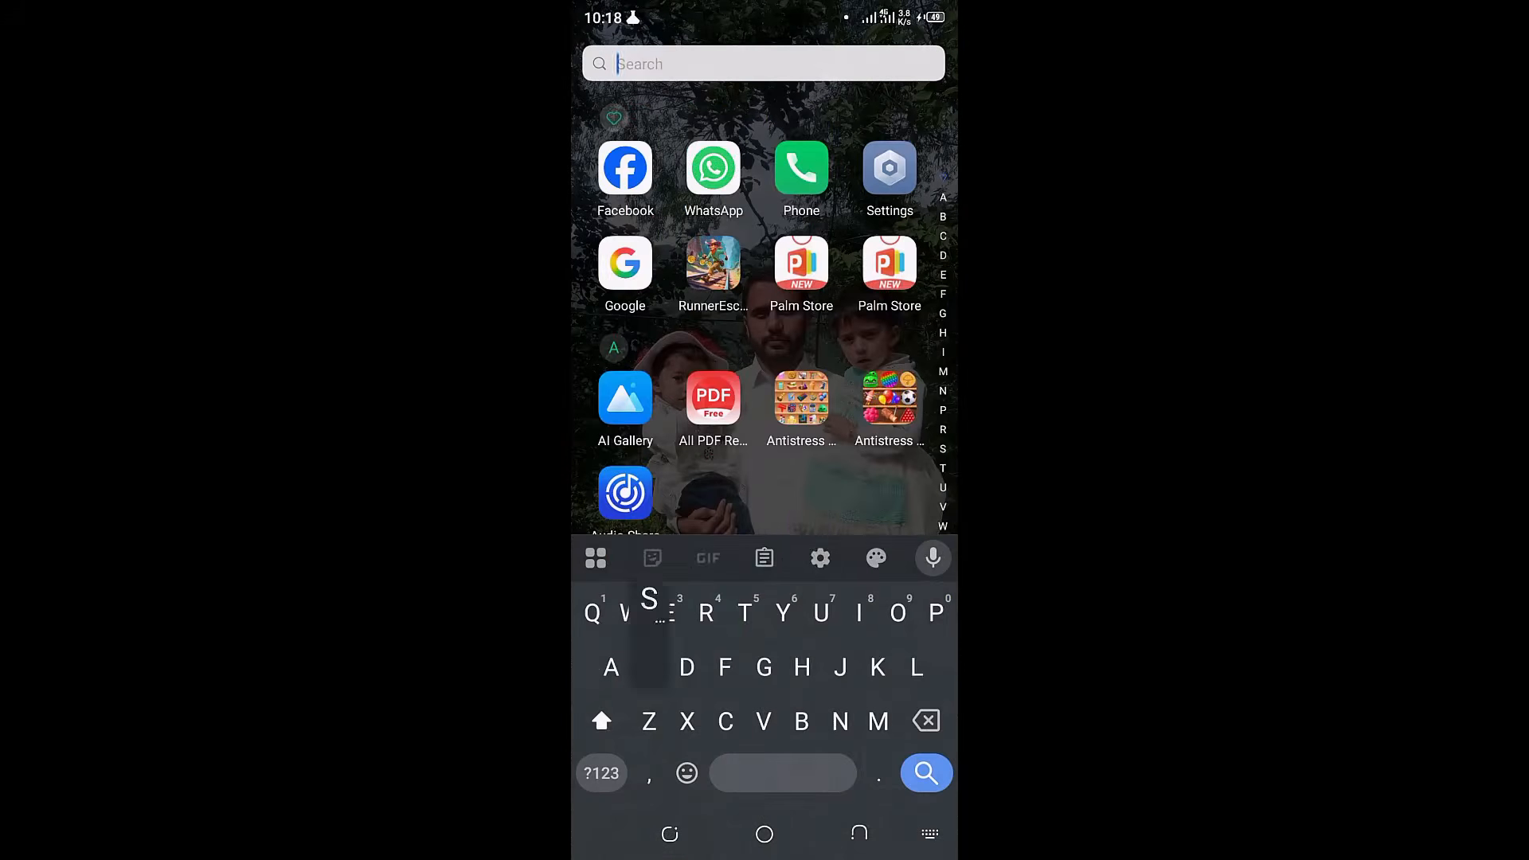
{"action": "type", "text": "t"}
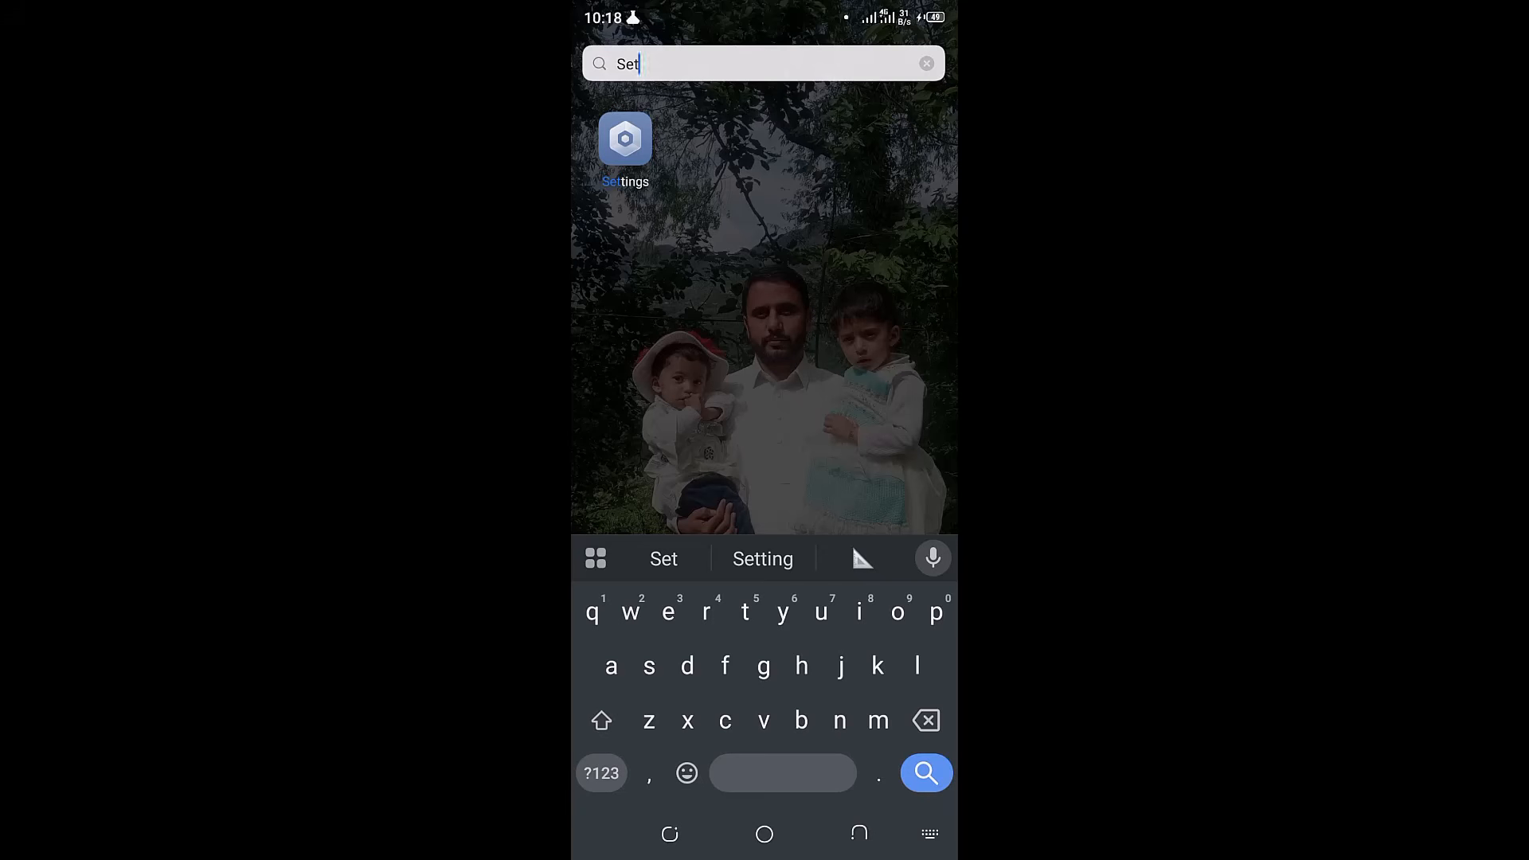
{"action": "left_click", "coordinate": [625, 140]}
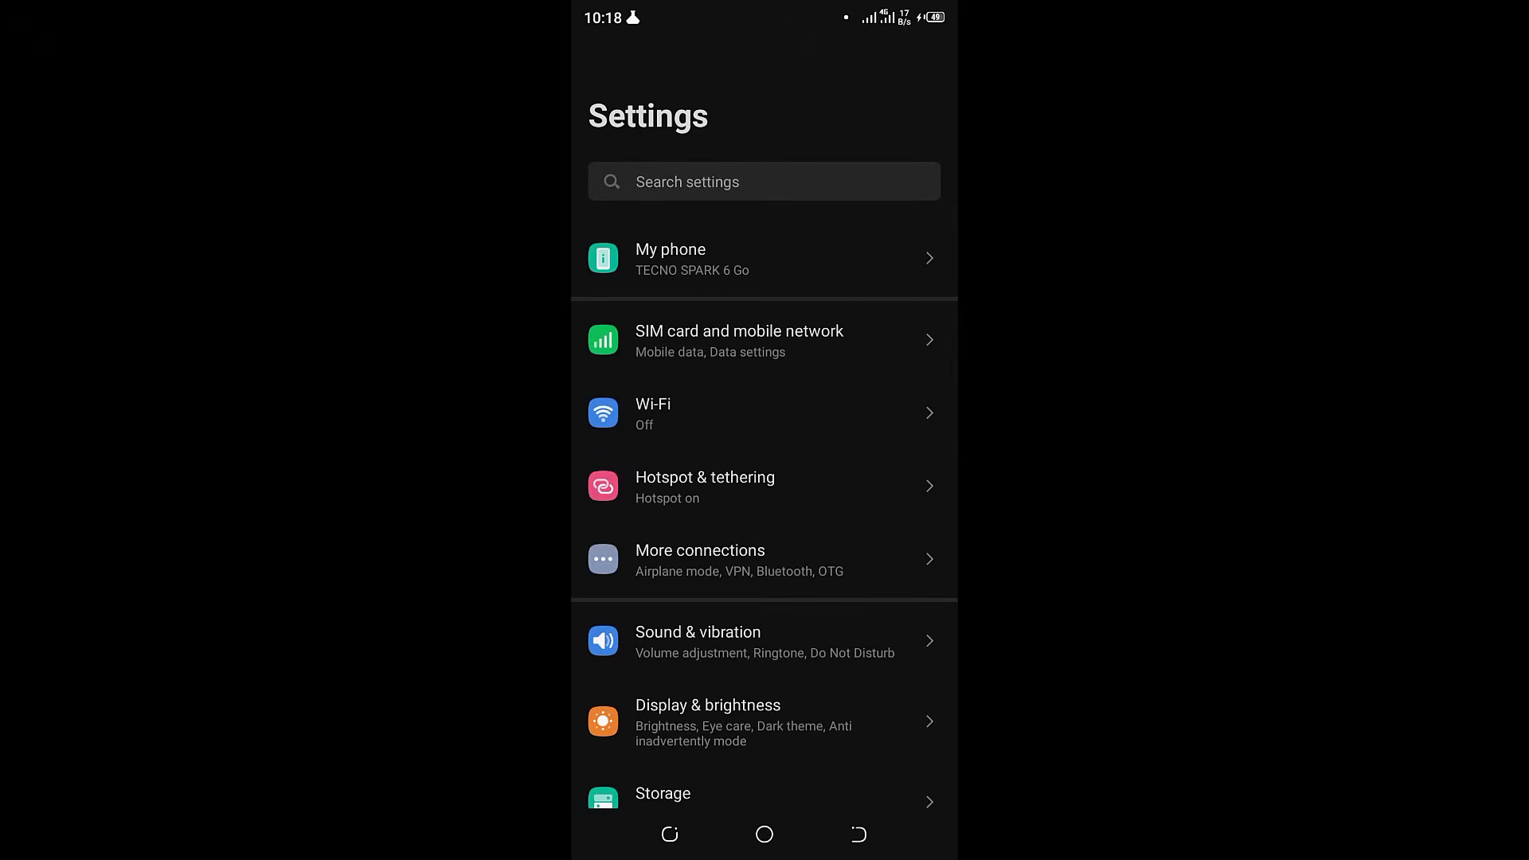
Open the My phone section of Settings and scroll down to the build number
{"action": "scroll", "coordinate": [764, 510], "scroll_direction": "down", "scroll_amount": 1}
{"action": "left_click", "coordinate": [764, 258]}
{"action": "scroll", "coordinate": [764, 565], "scroll_direction": "down", "scroll_amount": 2}
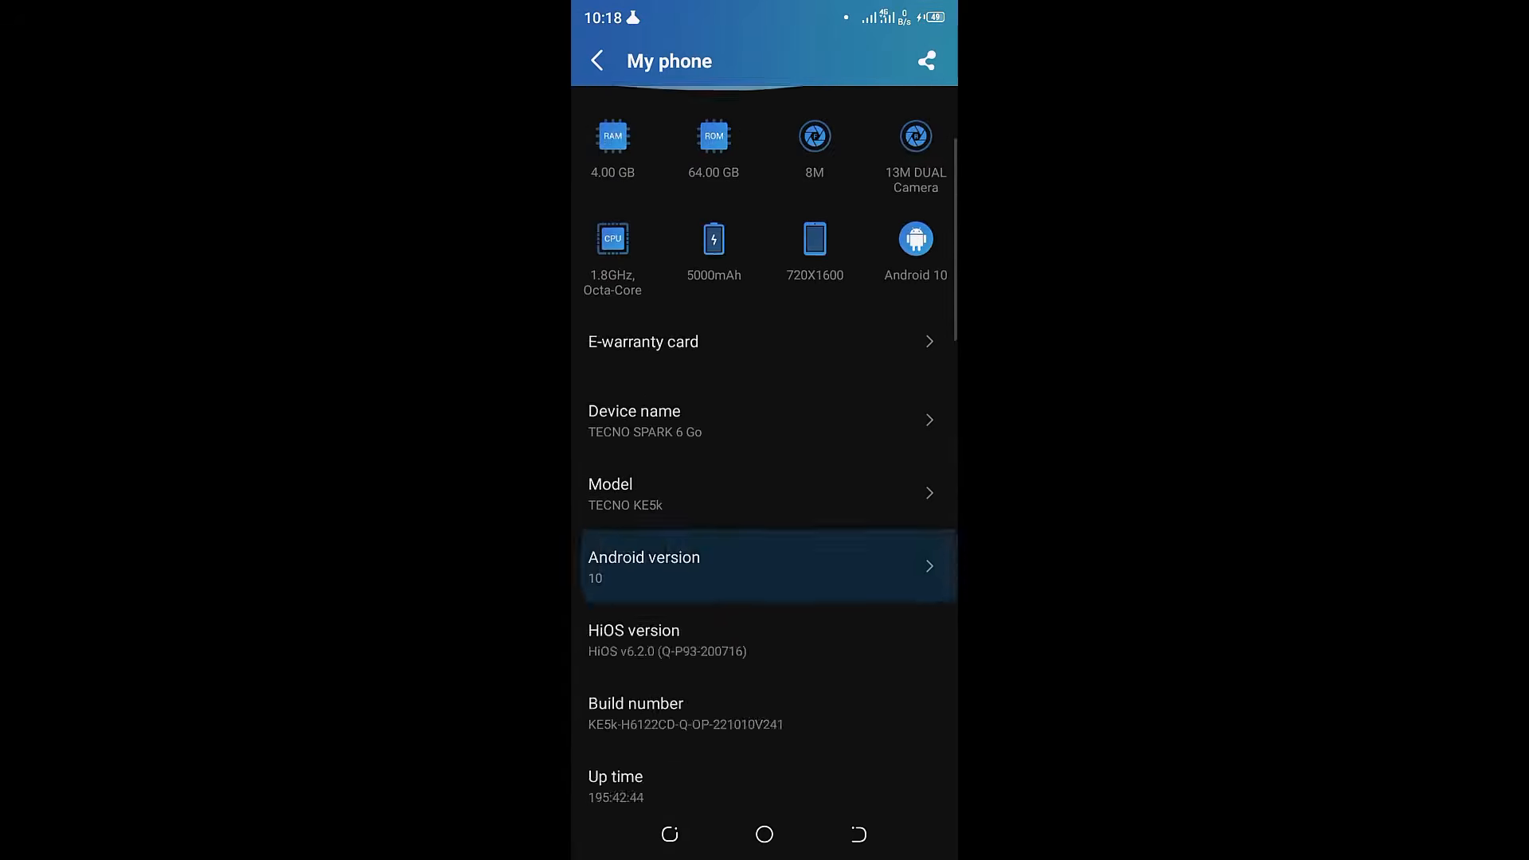
{"action": "scroll", "coordinate": [764, 565], "scroll_direction": "down", "scroll_amount": 3}
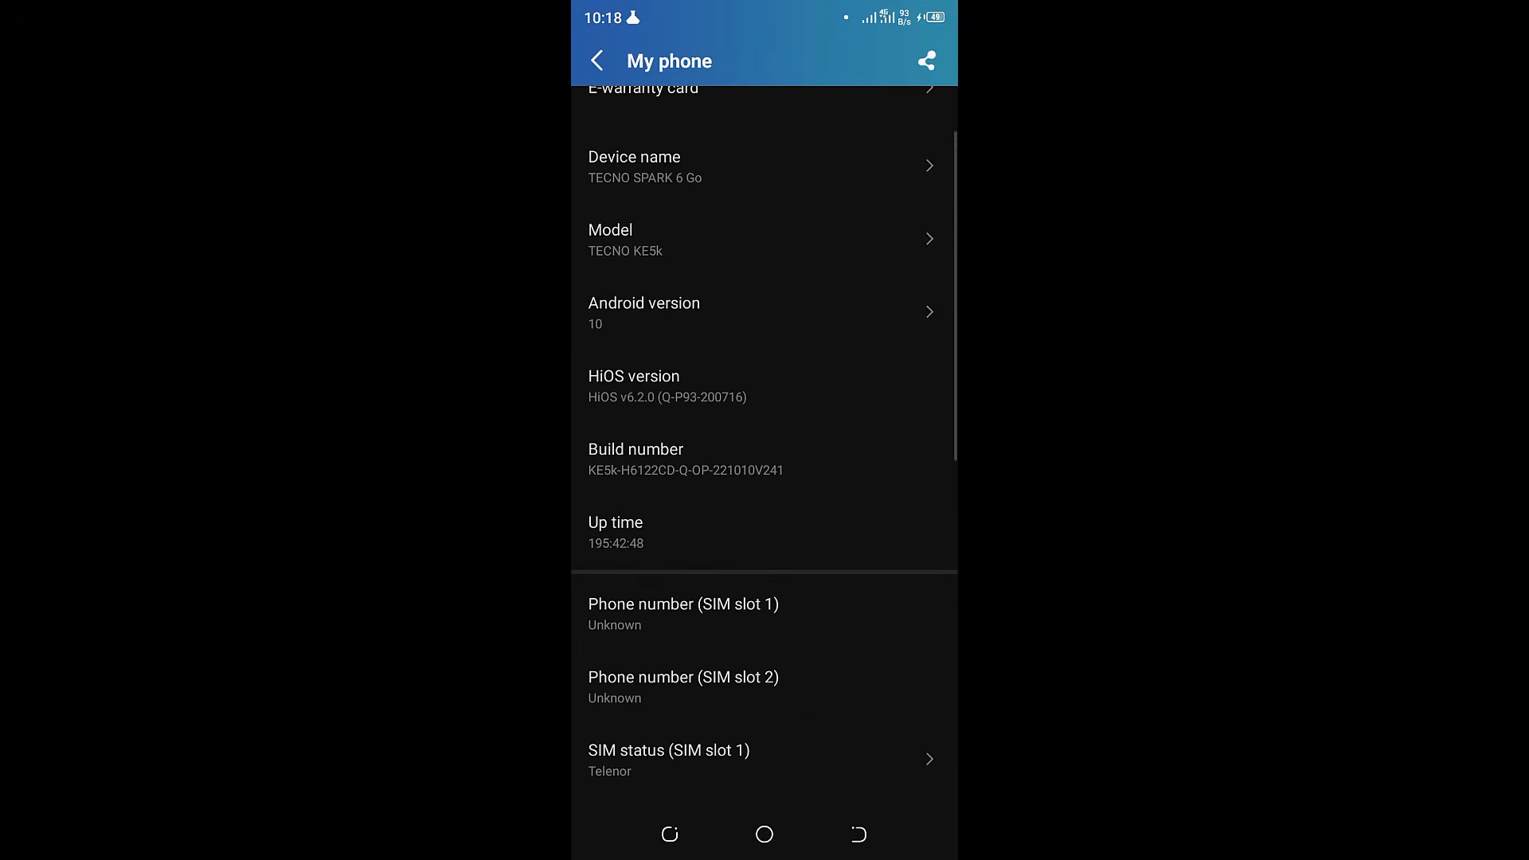
Tap the build number repeatedly to unlock developer options
{"action": "left_click", "coordinate": [685, 458]}
{"action": "left_click", "coordinate": [685, 457]}
{"action": "left_click", "coordinate": [685, 458]}
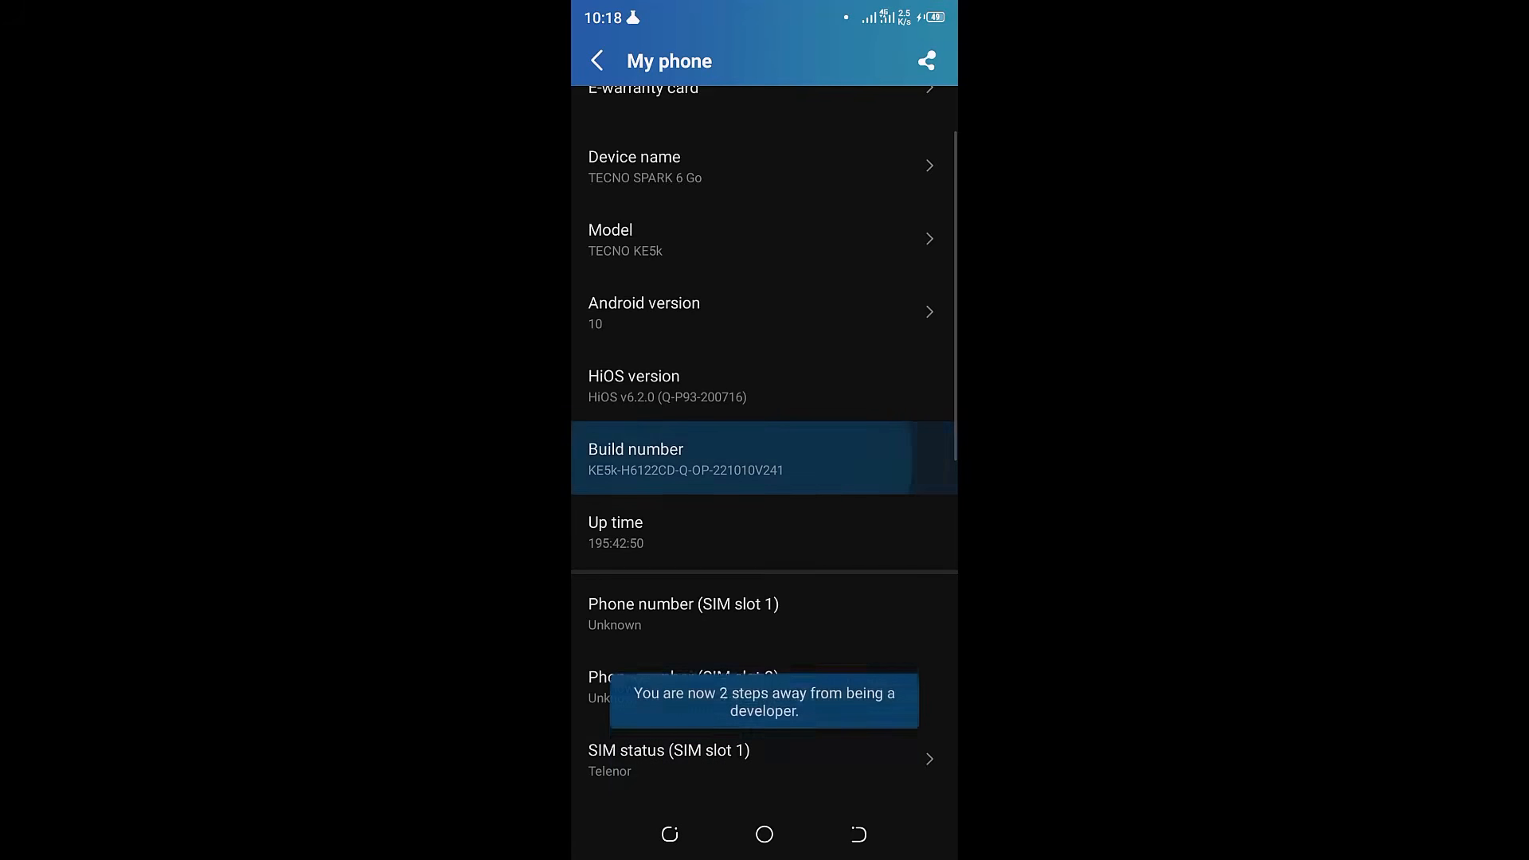
{"action": "left_click", "coordinate": [685, 458]}
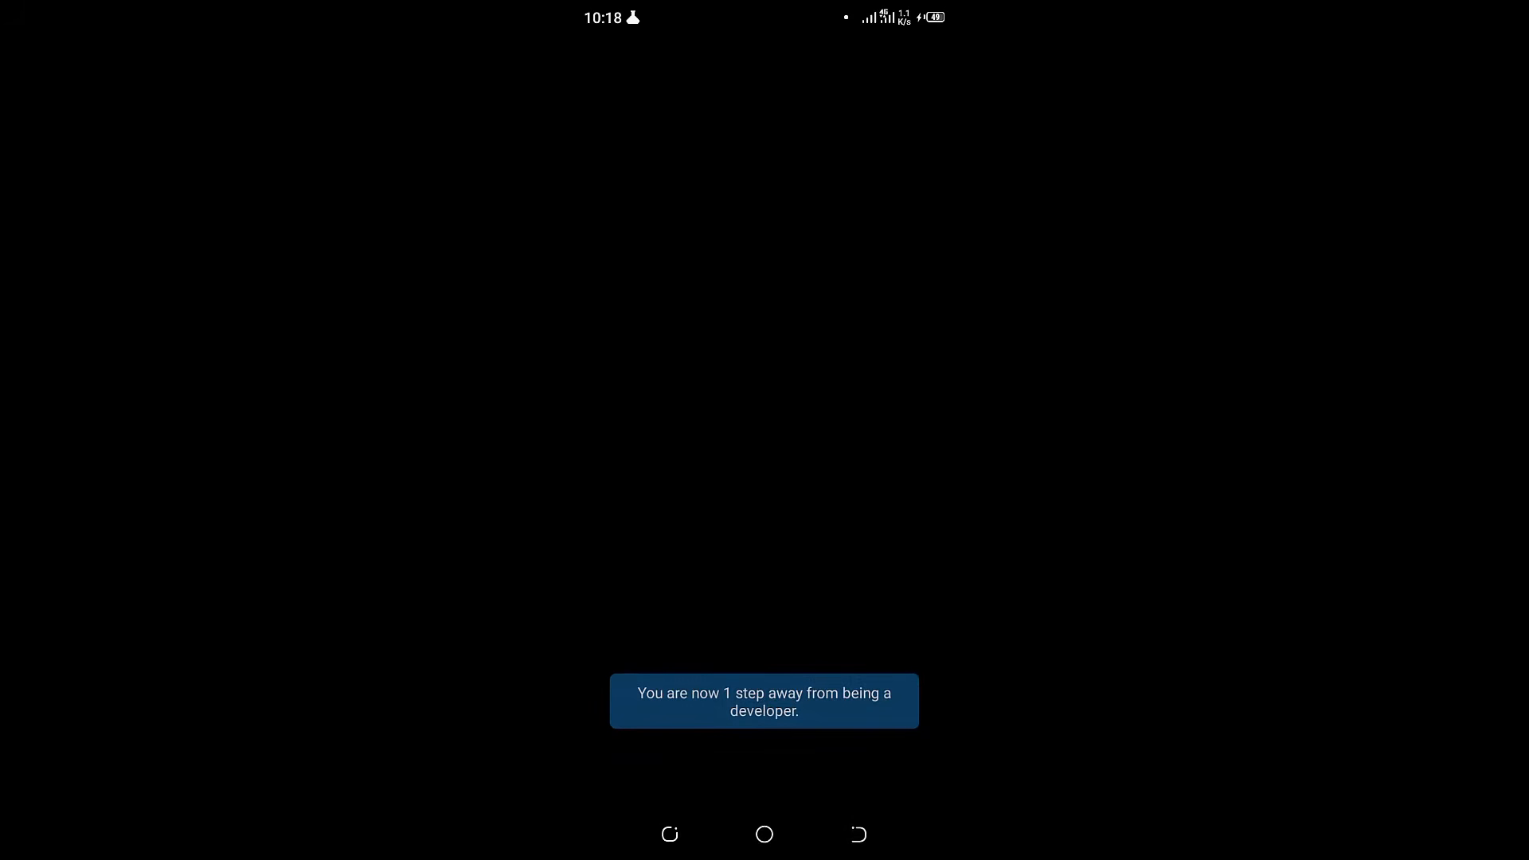